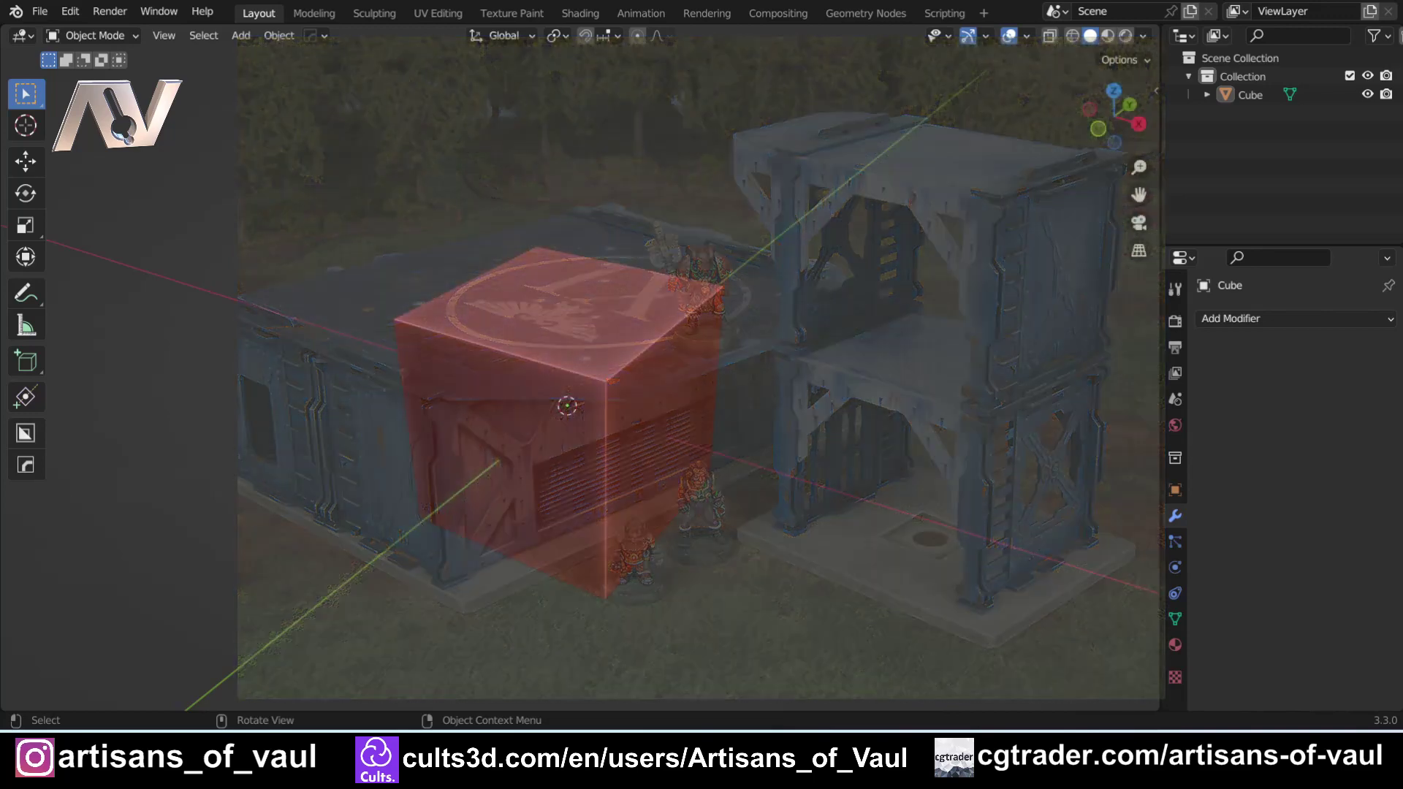
# Split the 3D viewport horizontally and turn the new lower area into an Asset Browser showing the User Library
pyautogui.moveTo(3, 708); pyautogui.dragTo(7, 436)
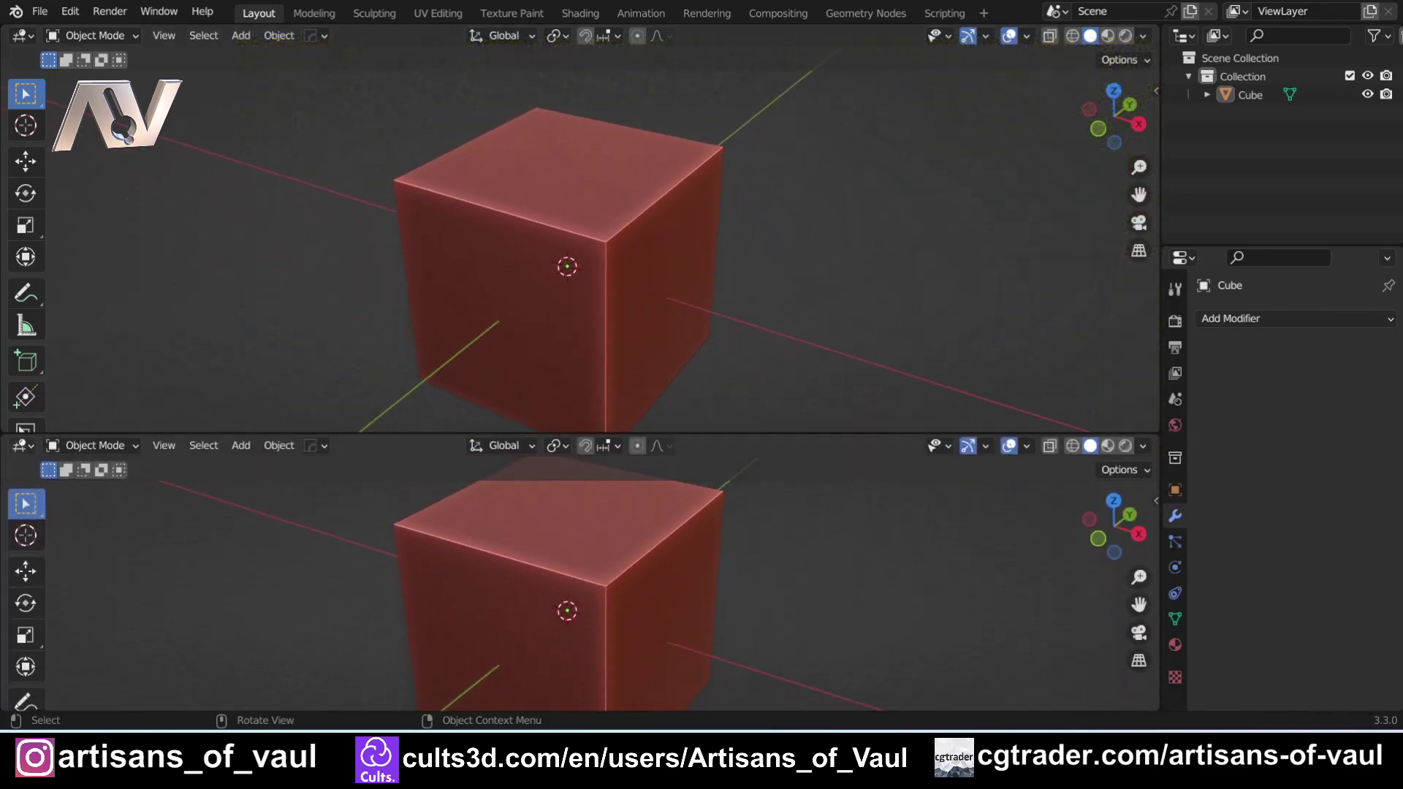
pyautogui.click(22, 445)
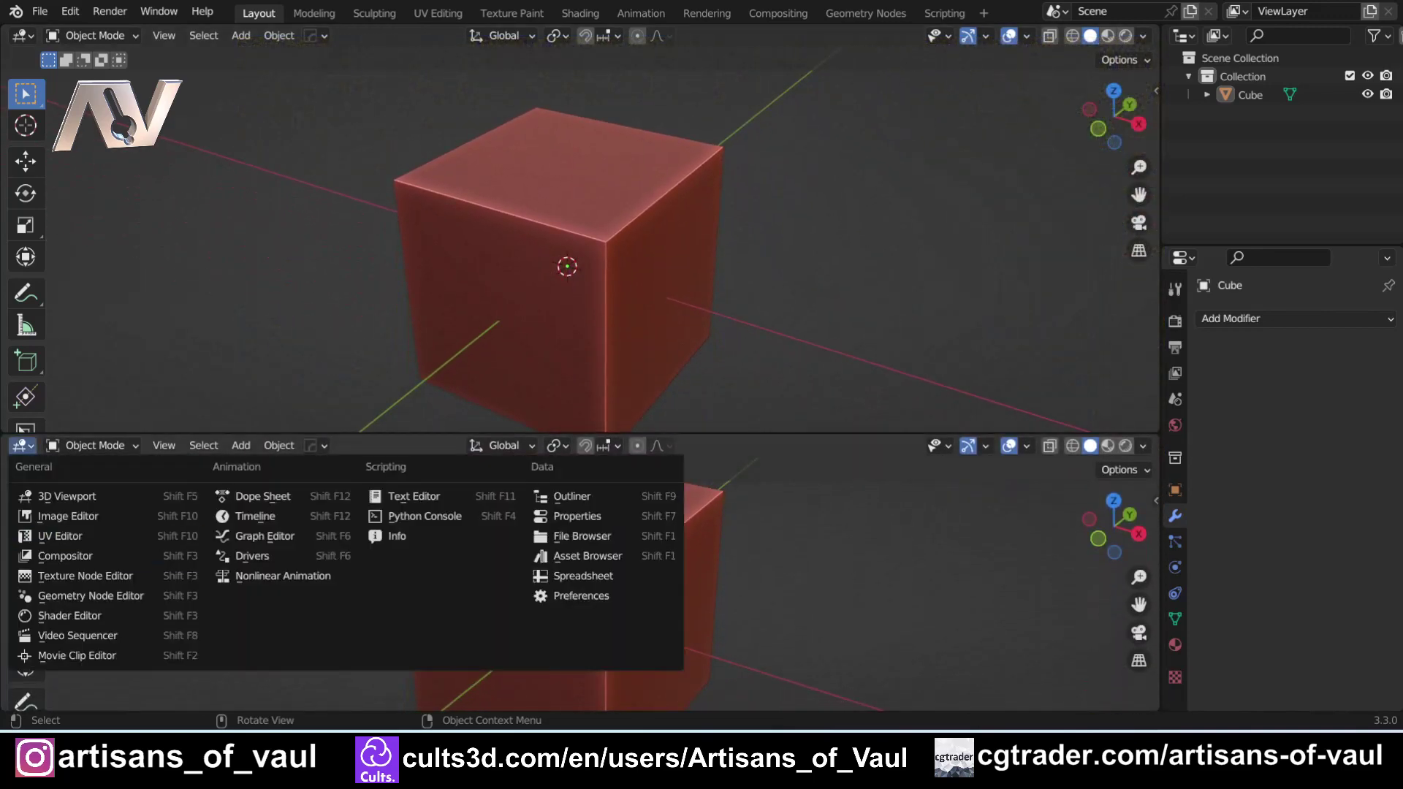
pyautogui.click(588, 555)
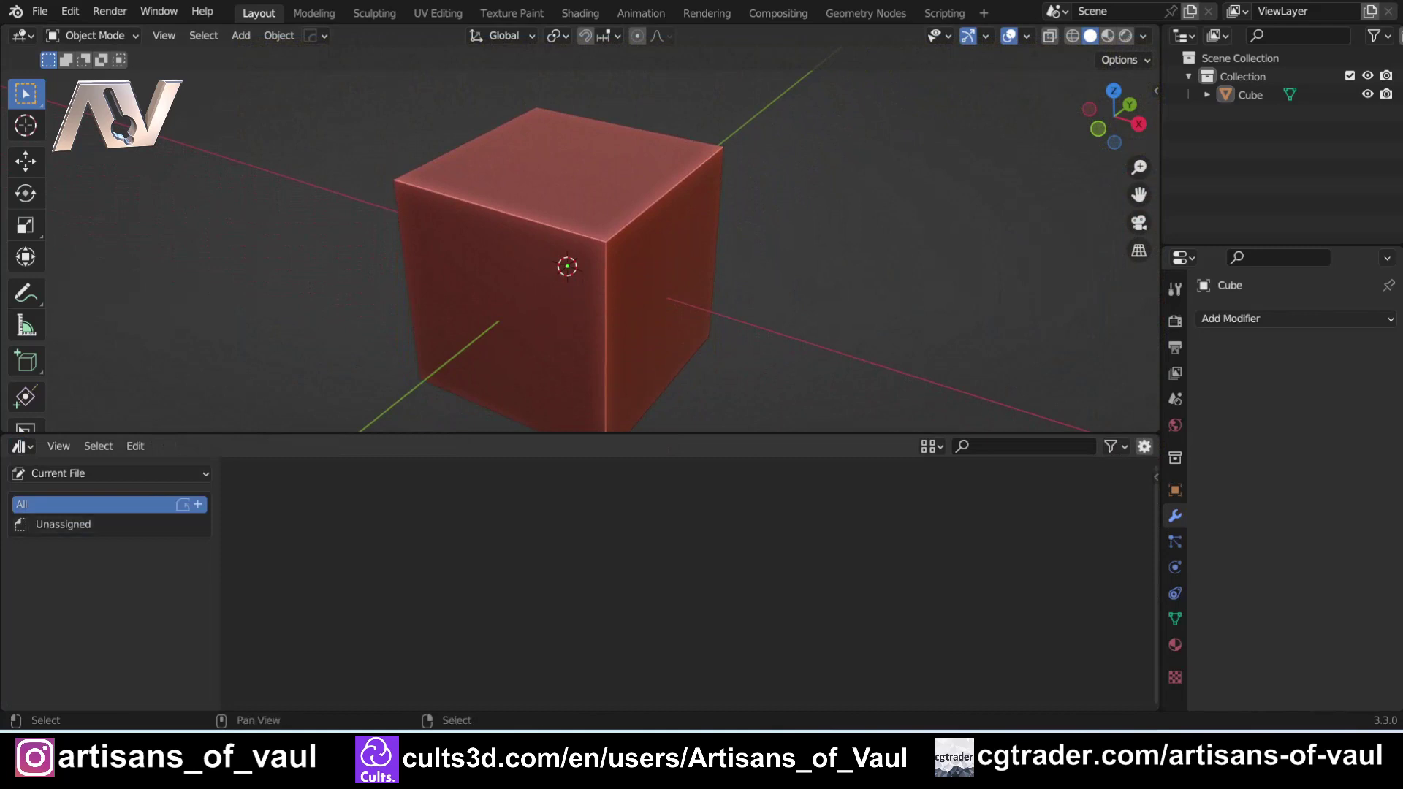
pyautogui.click(110, 473)
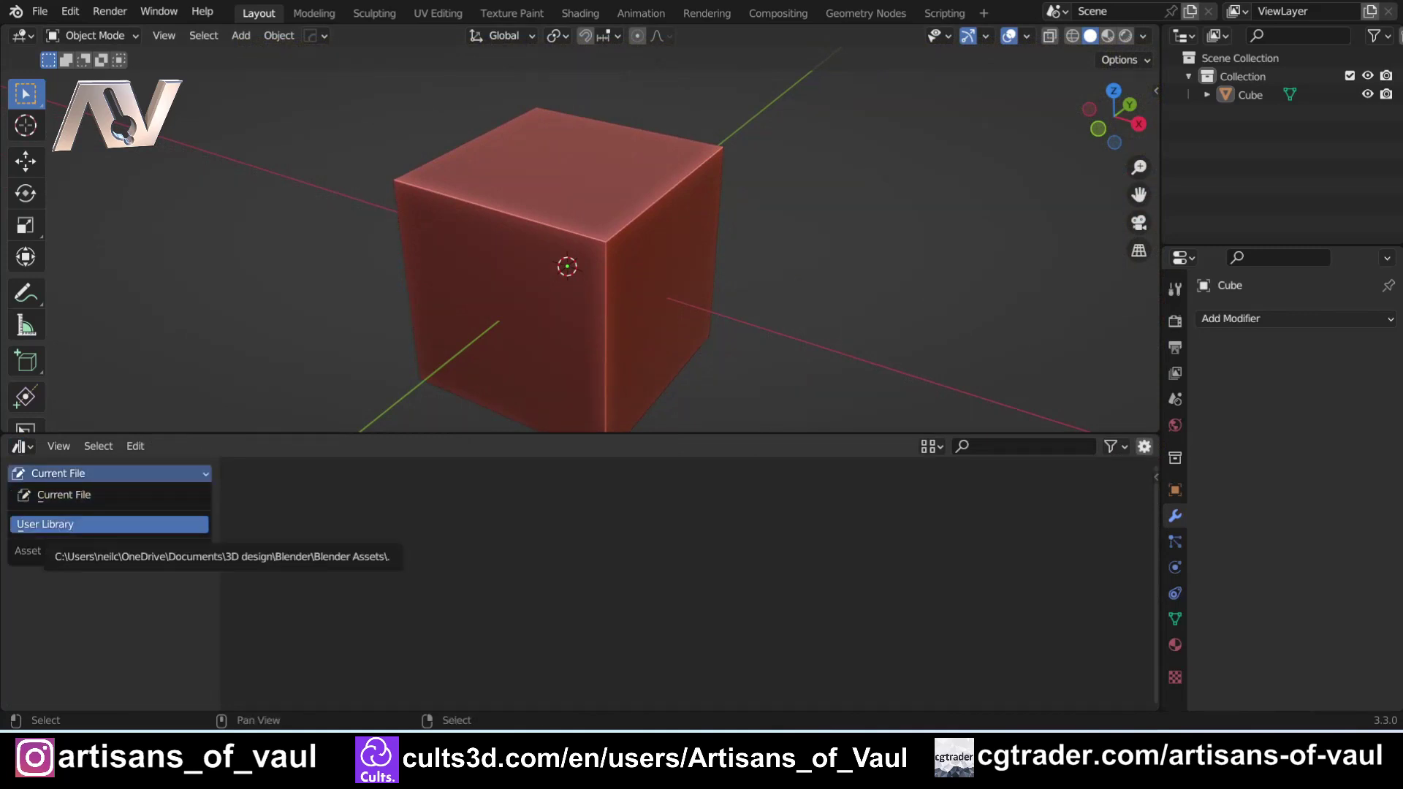
pyautogui.click(73, 524)
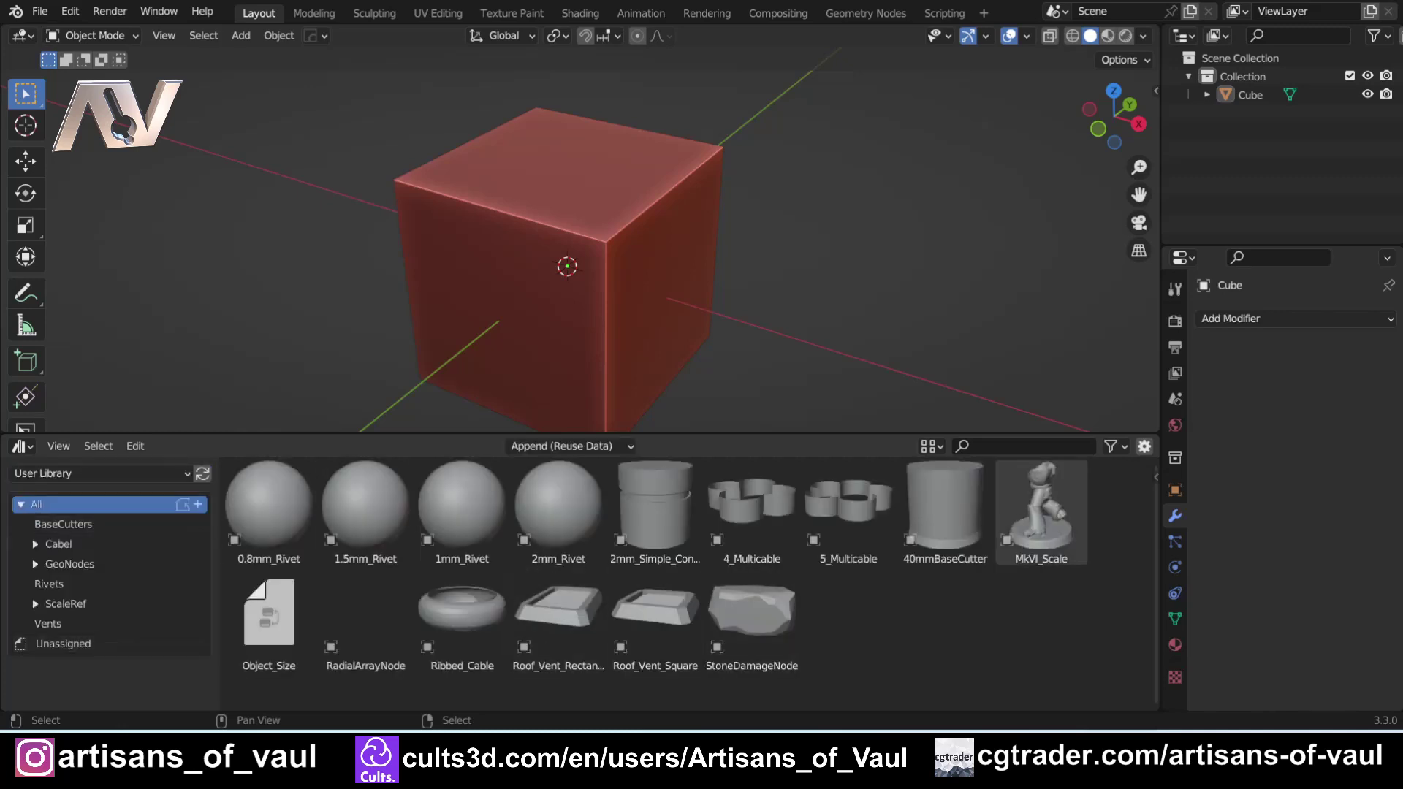
# Add the MkVI_Scale figure from the asset library to the scene at the cube's location
pyautogui.moveTo(1041, 512); pyautogui.dragTo(547, 175)
pyautogui.scroll(-15, 547, 175)
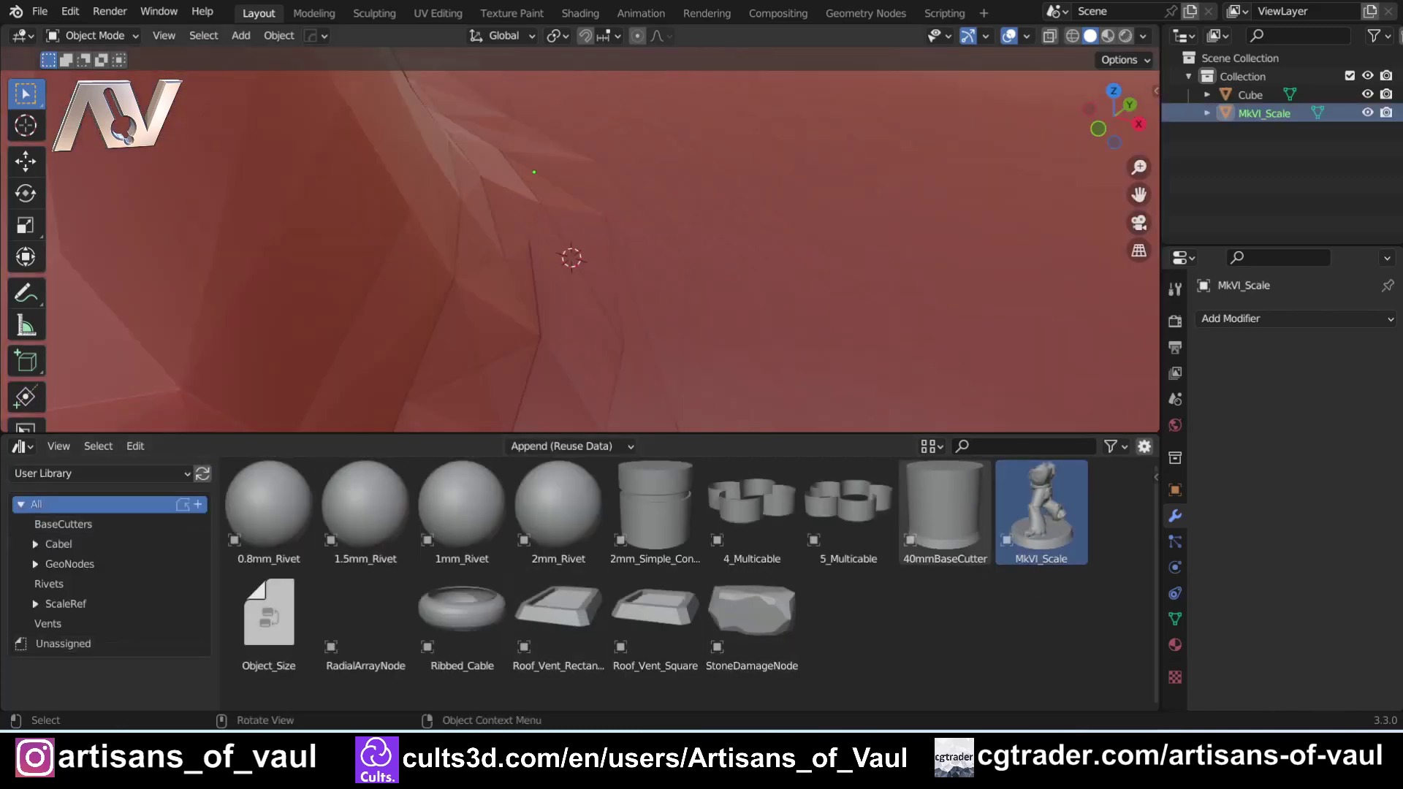
pyautogui.scroll(-6, 547, 175)
pyautogui.moveTo(546, 175); pyautogui.dragTo(578, 142, button='middle')
# Join the two areas so the 3D viewport replaces the Asset Browser
pyautogui.rightClick(492, 433)
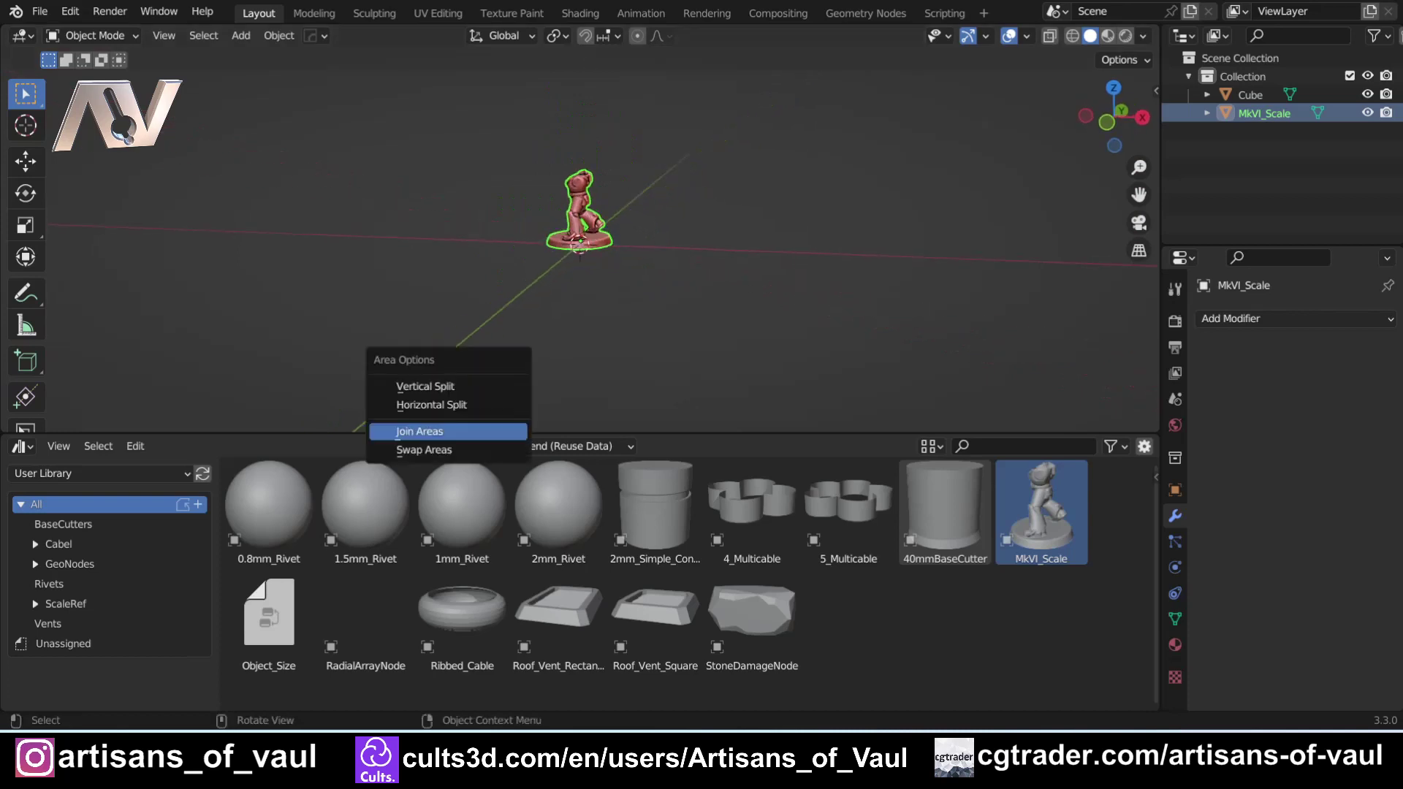
pyautogui.click(480, 432)
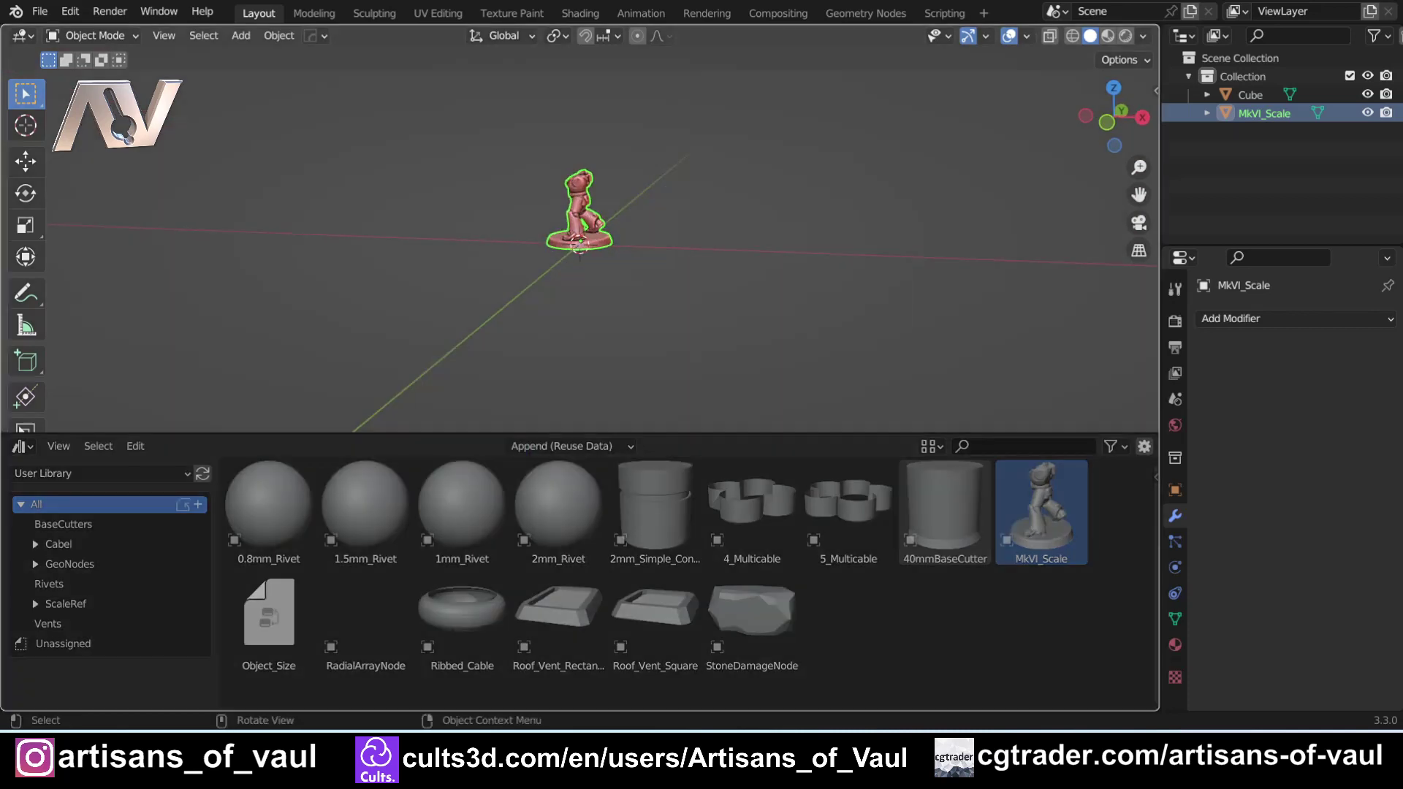
pyautogui.click(483, 504)
pyautogui.scroll(5, 484, 505)
pyautogui.scroll(-3, 484, 504)
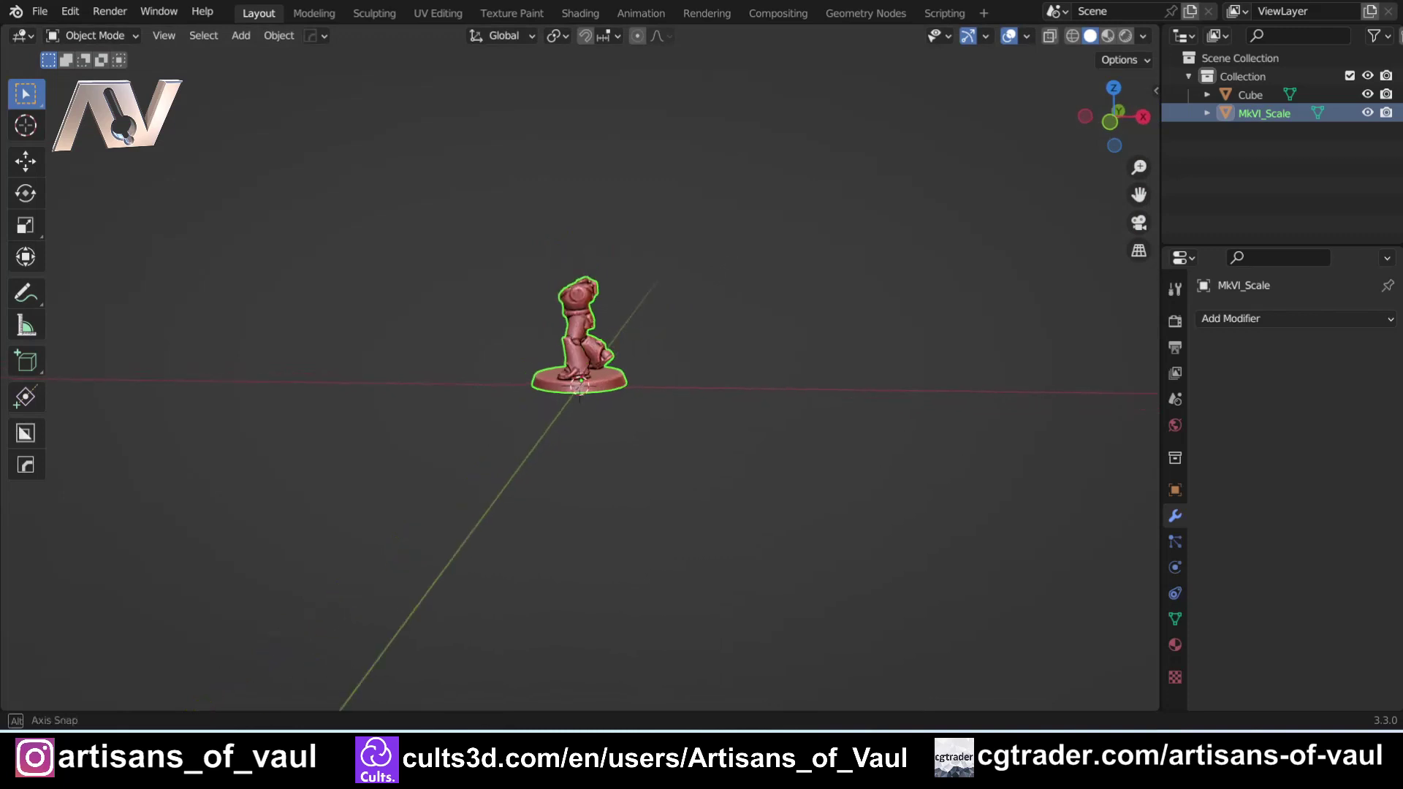
# Move the MkVI_Scale figure away from the origin along the negative X axis so it stands clear of the cube
pyautogui.press('g')
pyautogui.click(73, 496)
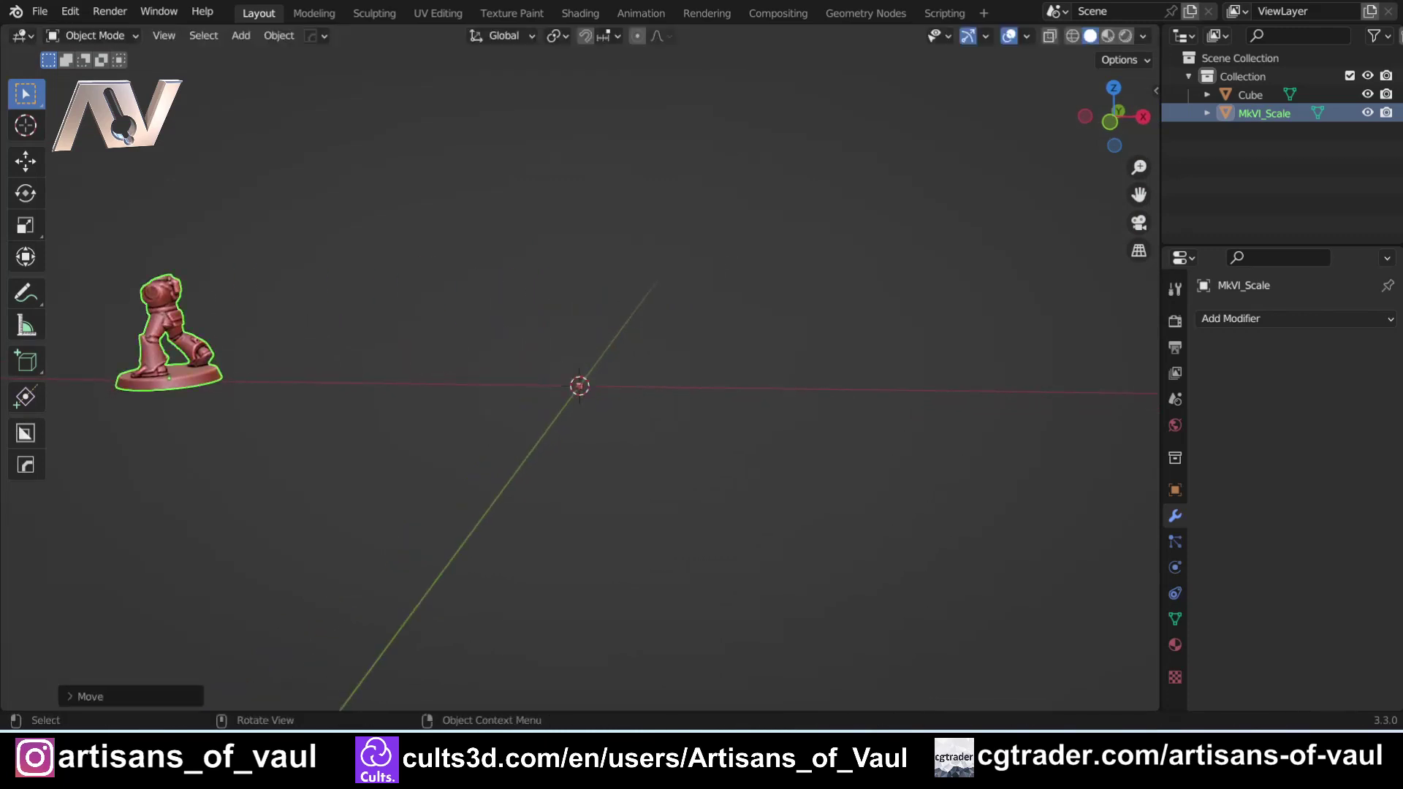
pyautogui.hotkey('ctrl', 'i')
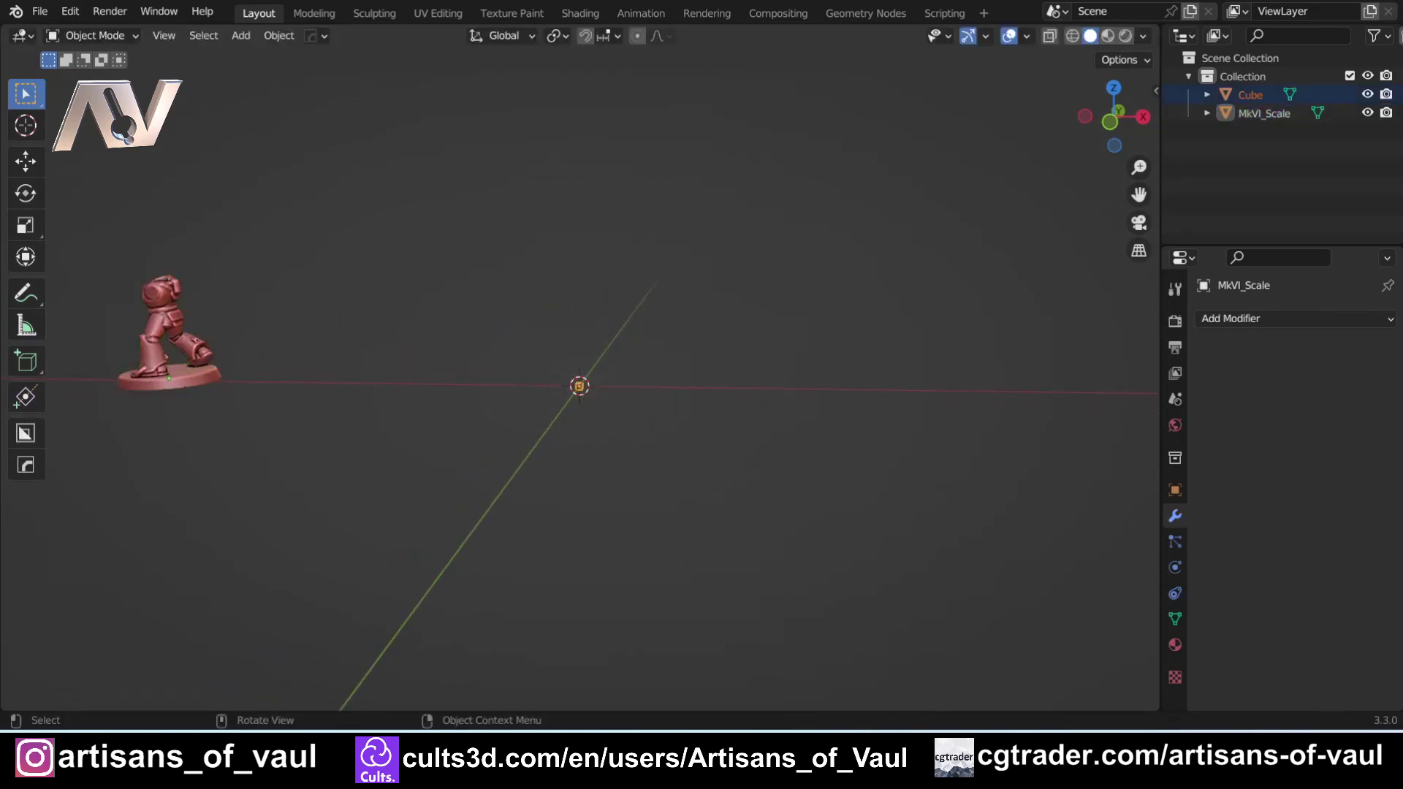
pyautogui.press('Delete')
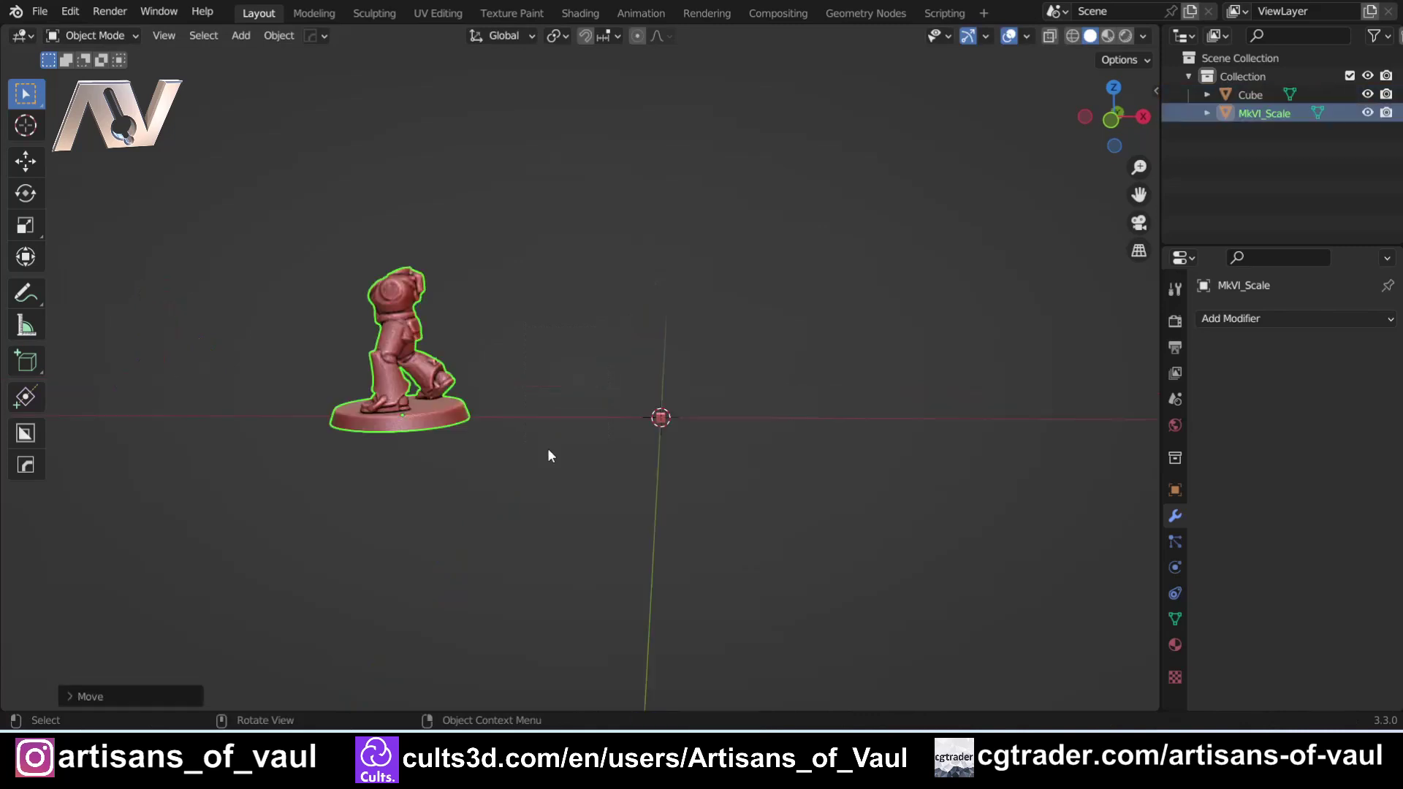
pyautogui.moveTo(550, 449); pyautogui.dragTo(638, 423, button='middle')
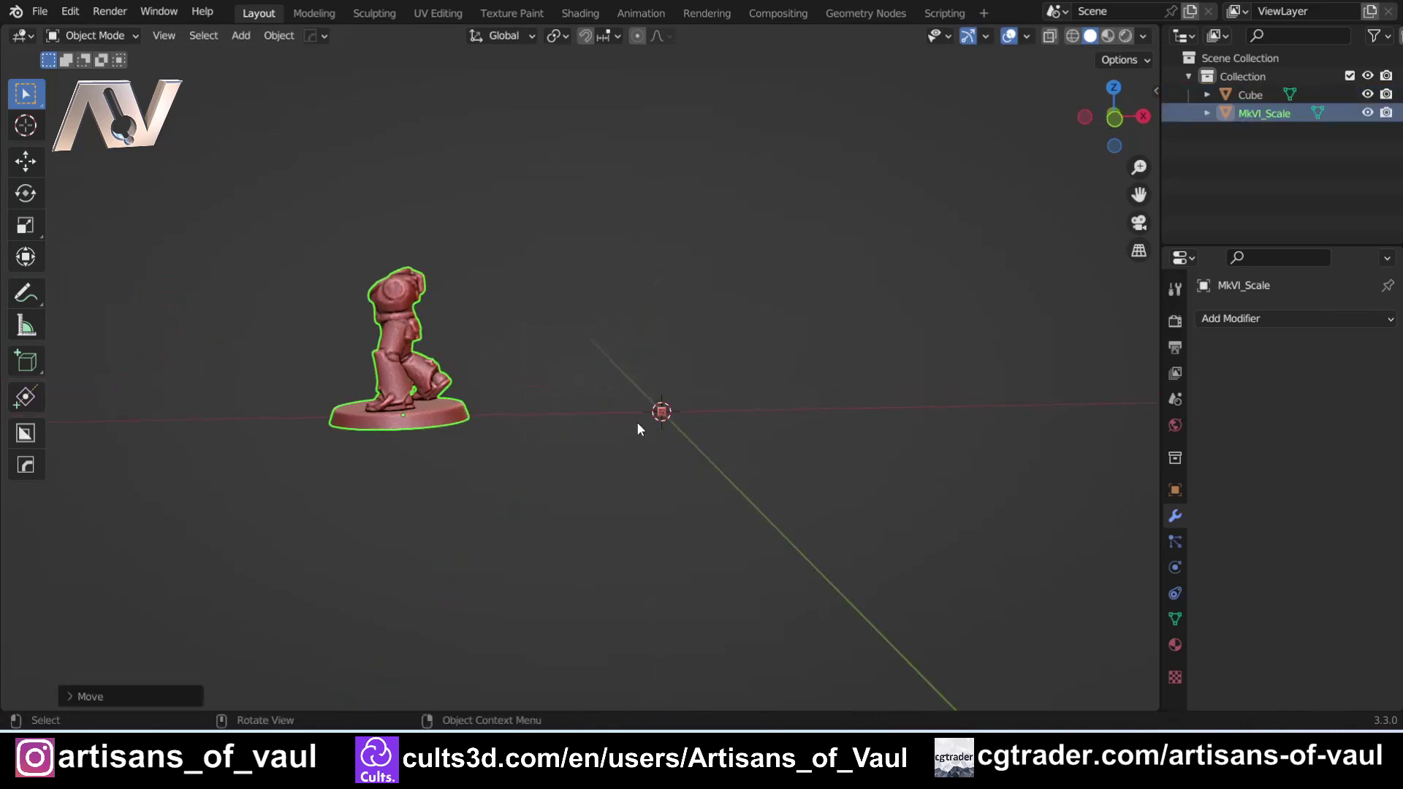
# Set the cube's Z dimension to 60
pyautogui.click(660, 413)
pyautogui.moveTo(626, 374); pyautogui.dragTo(511, 437, button='middle')
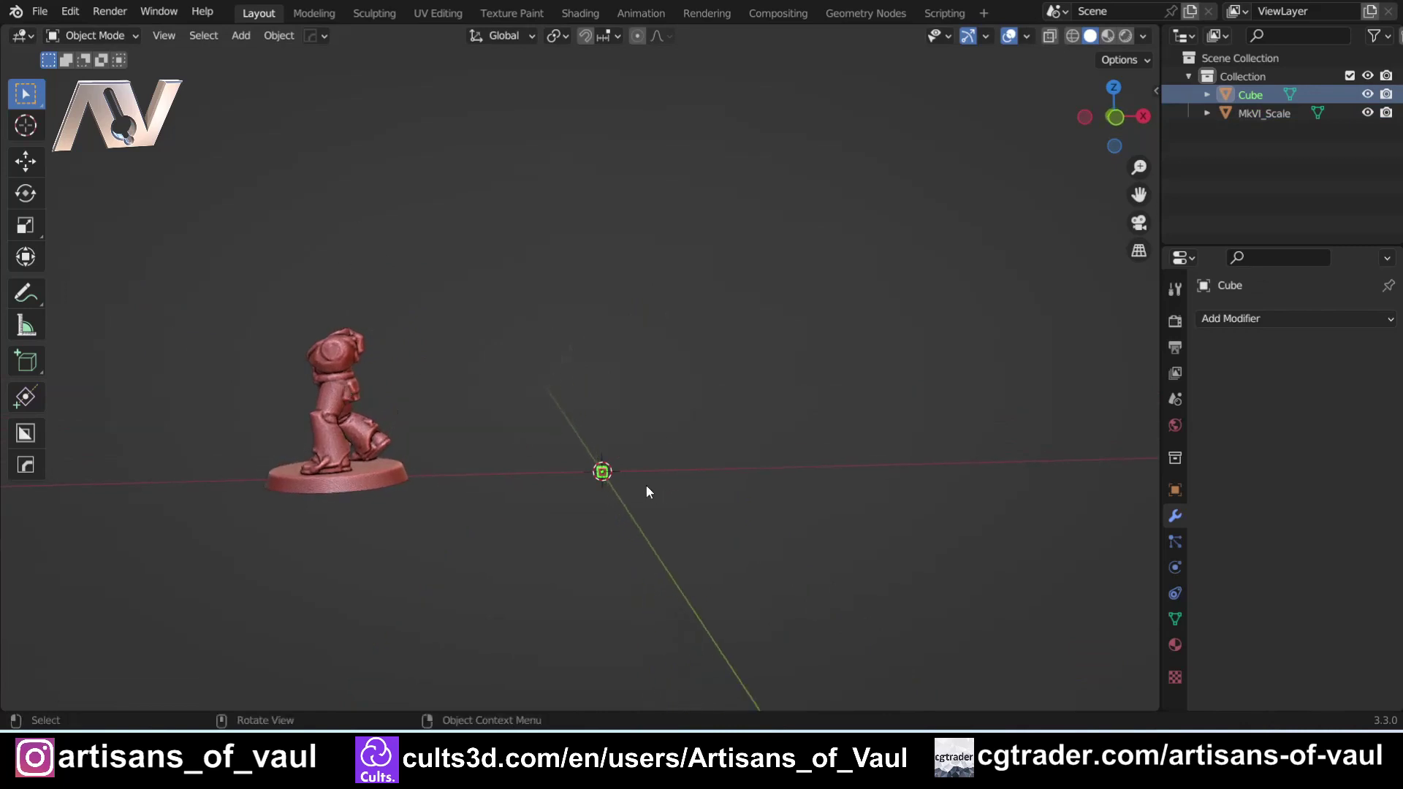
pyautogui.press('n')
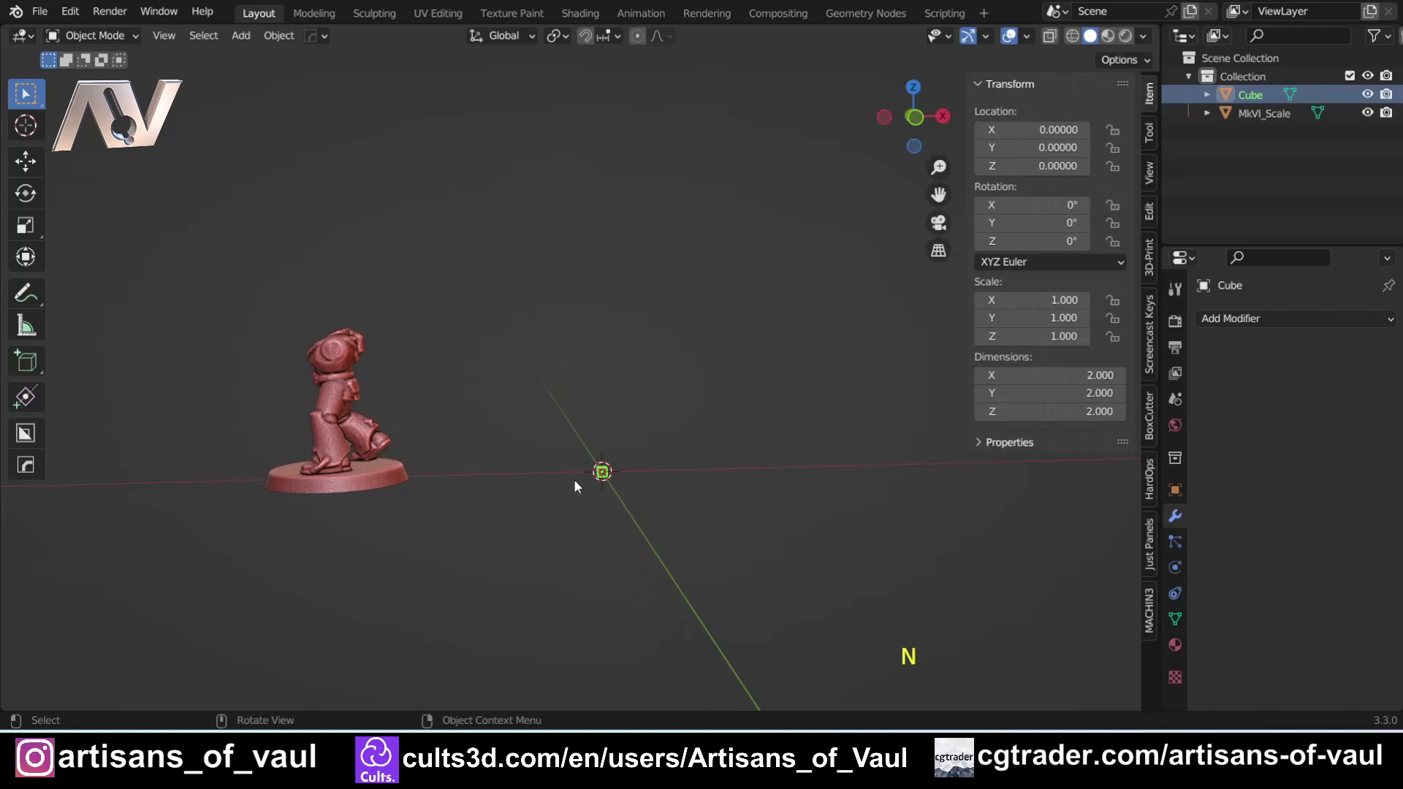
pyautogui.click(1022, 412)
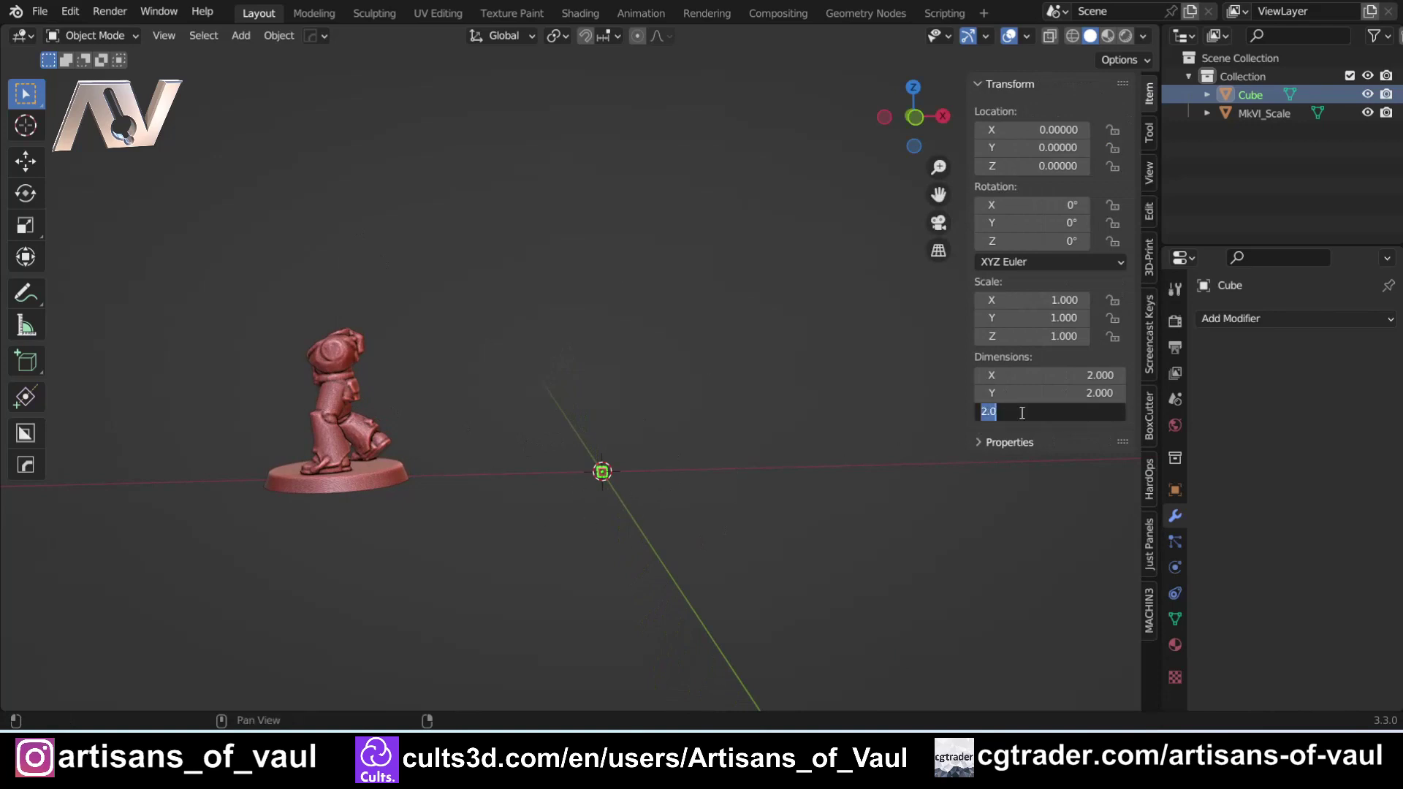
pyautogui.write('60')
pyautogui.press('Return')
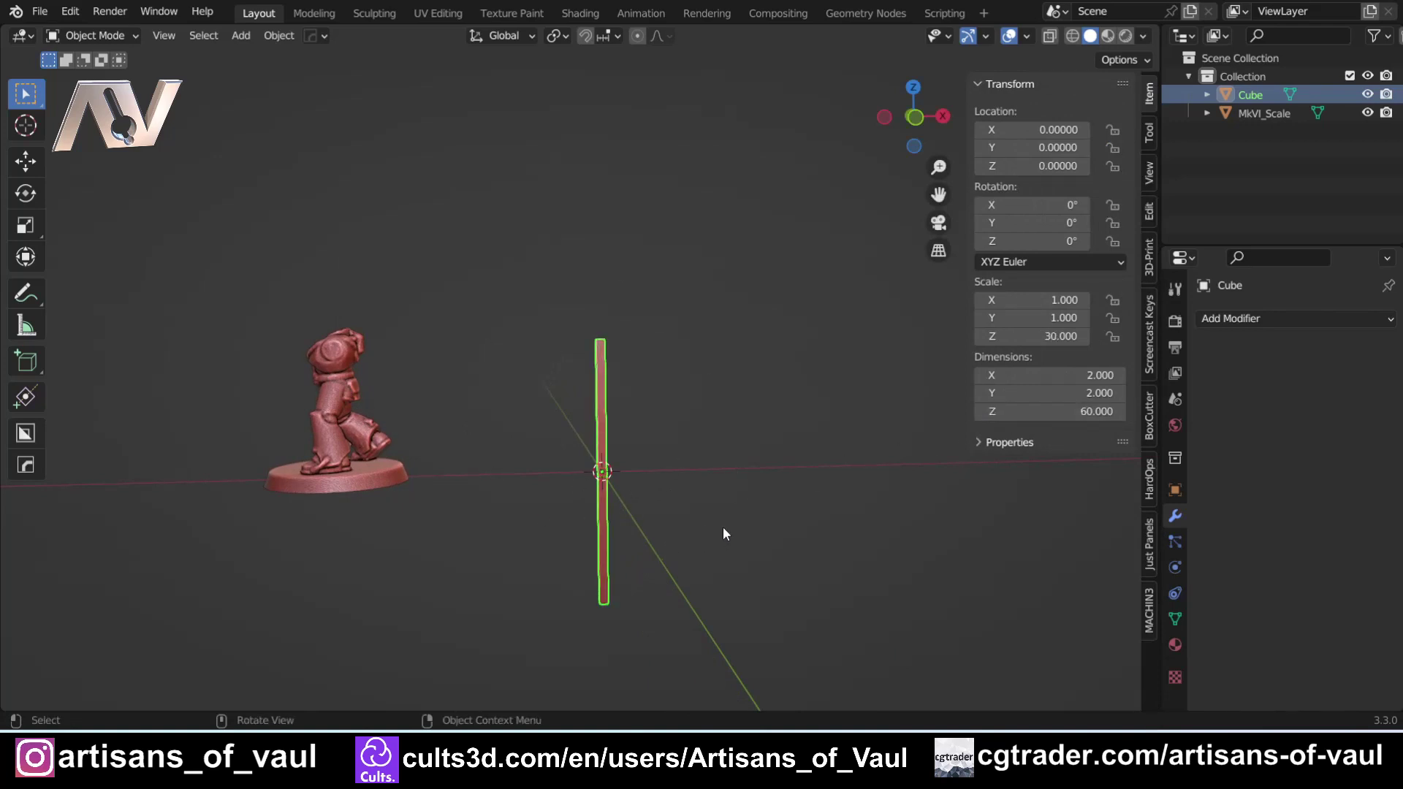
# Raise the tall thin cube to a Z location of about 29.75 so its base sits at ground level beside the figure
pyautogui.press('g')
pyautogui.click(738, 320)
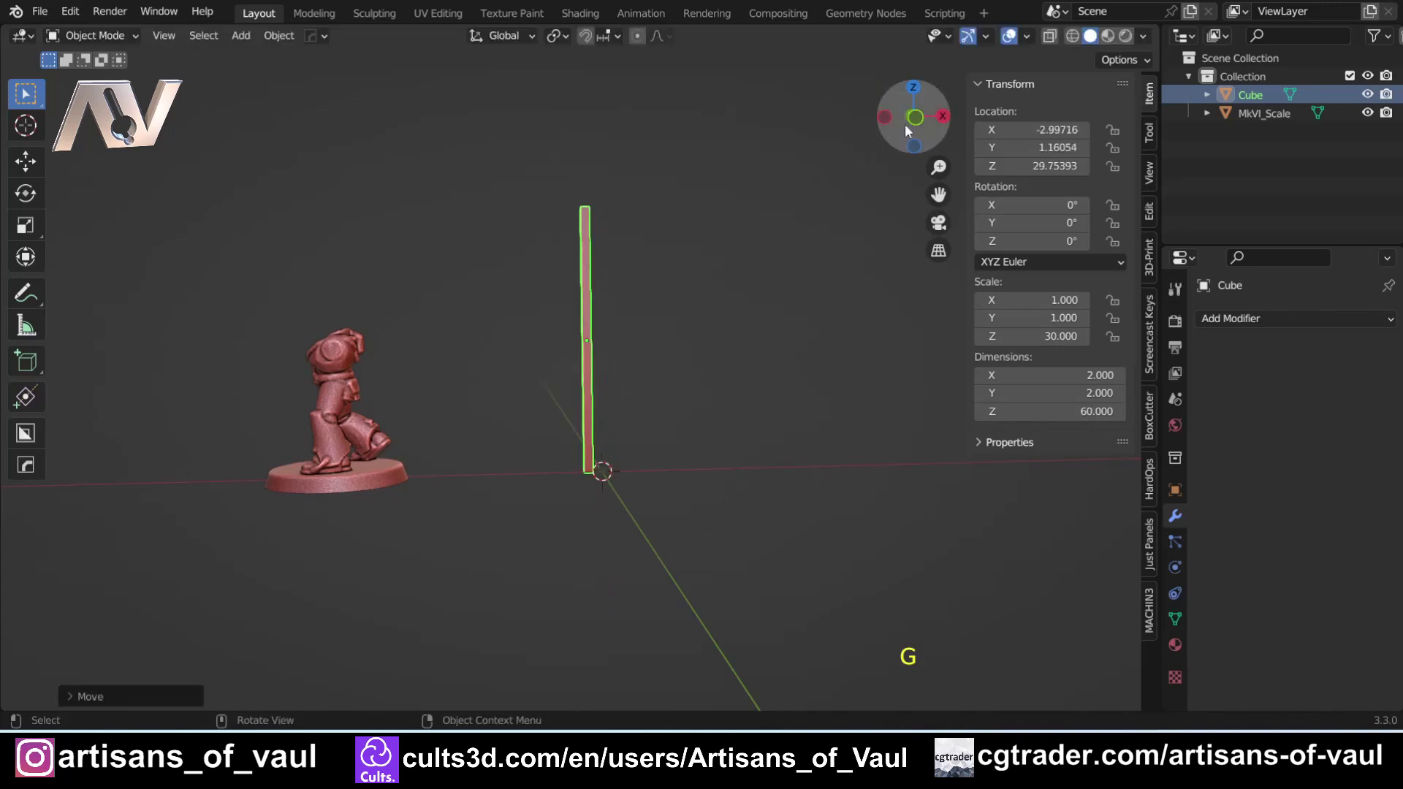
pyautogui.moveTo(904, 125); pyautogui.dragTo(722, 331)
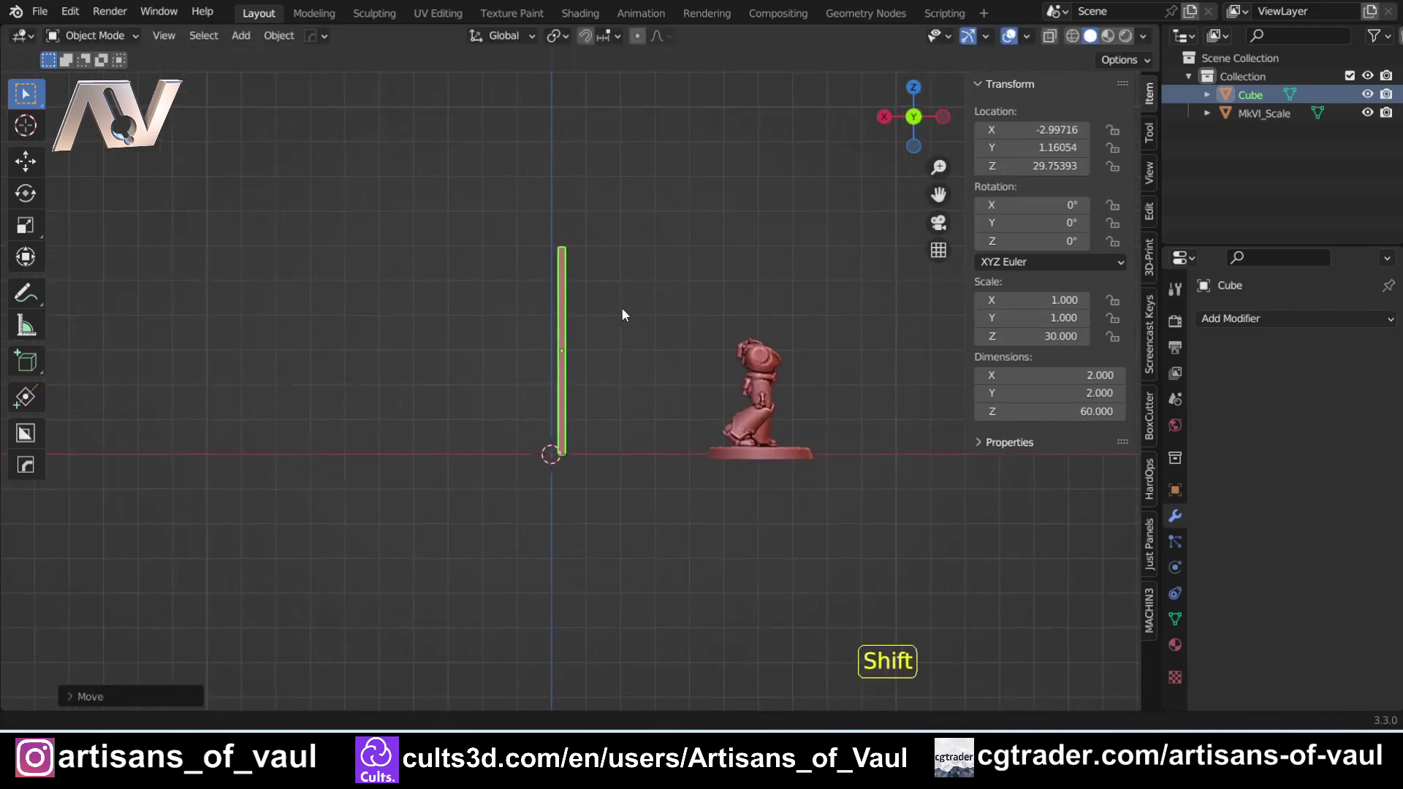
pyautogui.moveTo(607, 304); pyautogui.dragTo(327, 439, button='middle')
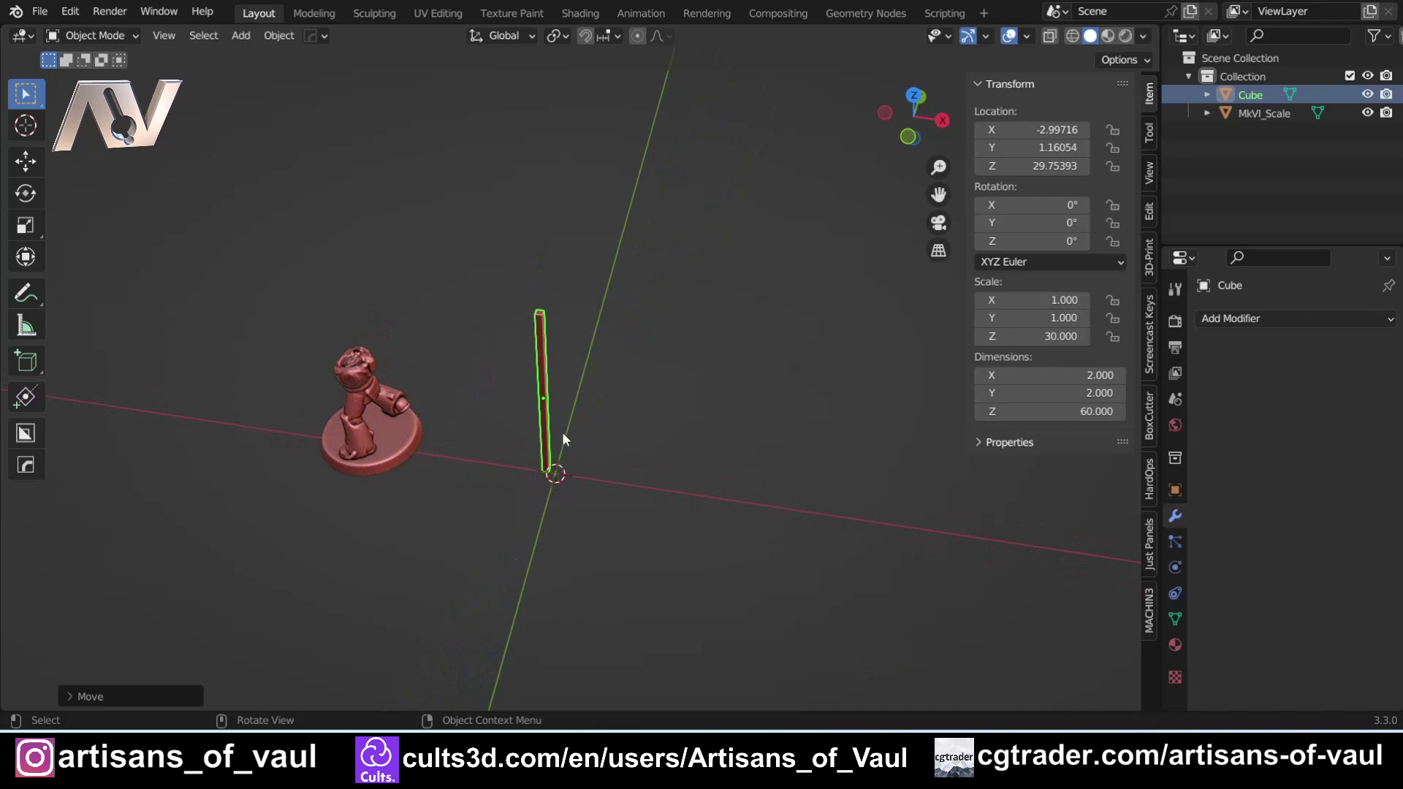
# Set the cube's Y and X dimensions to 210 each
pyautogui.click(1074, 395)
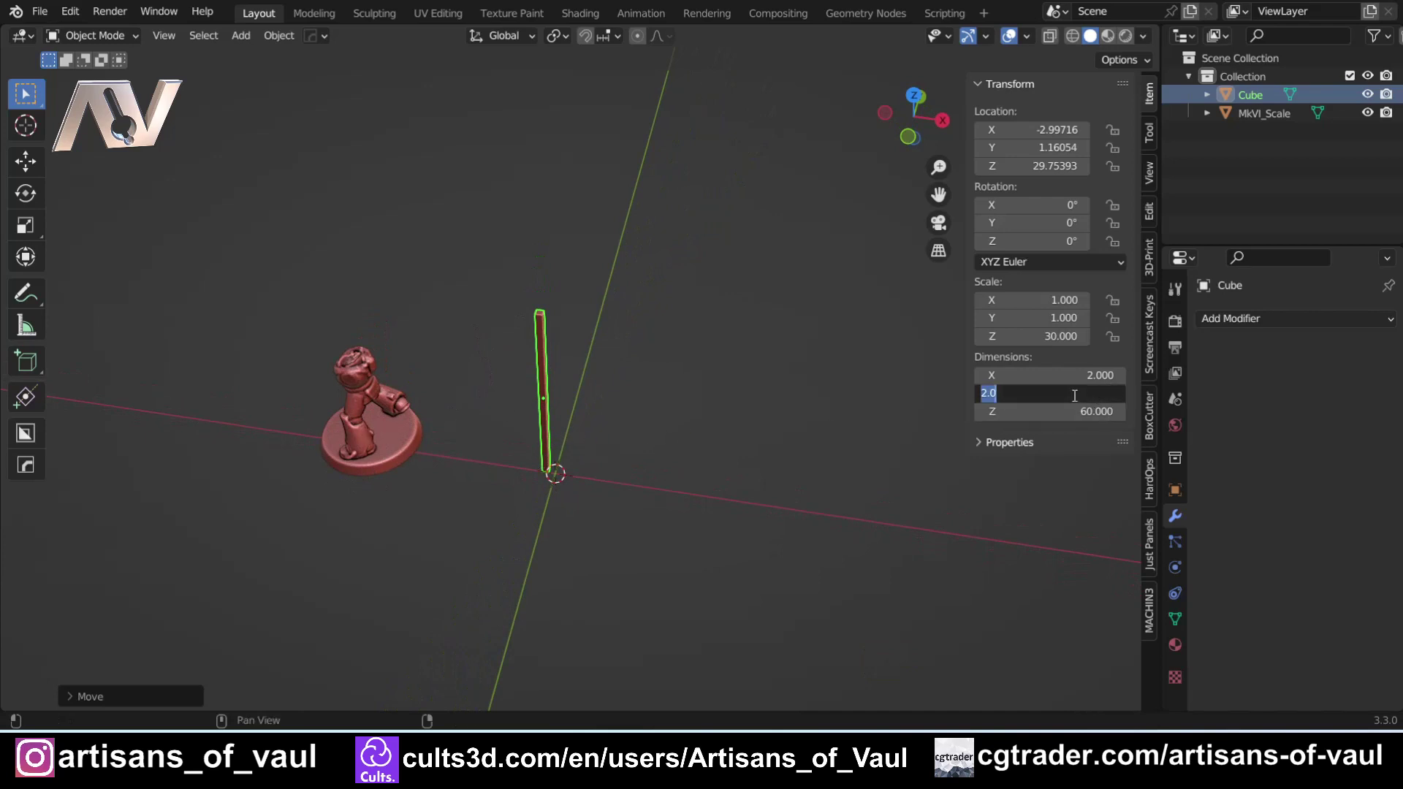
pyautogui.write('210')
pyautogui.press('Return')
pyautogui.click(1083, 375)
pyautogui.write('210')
pyautogui.press('Return')
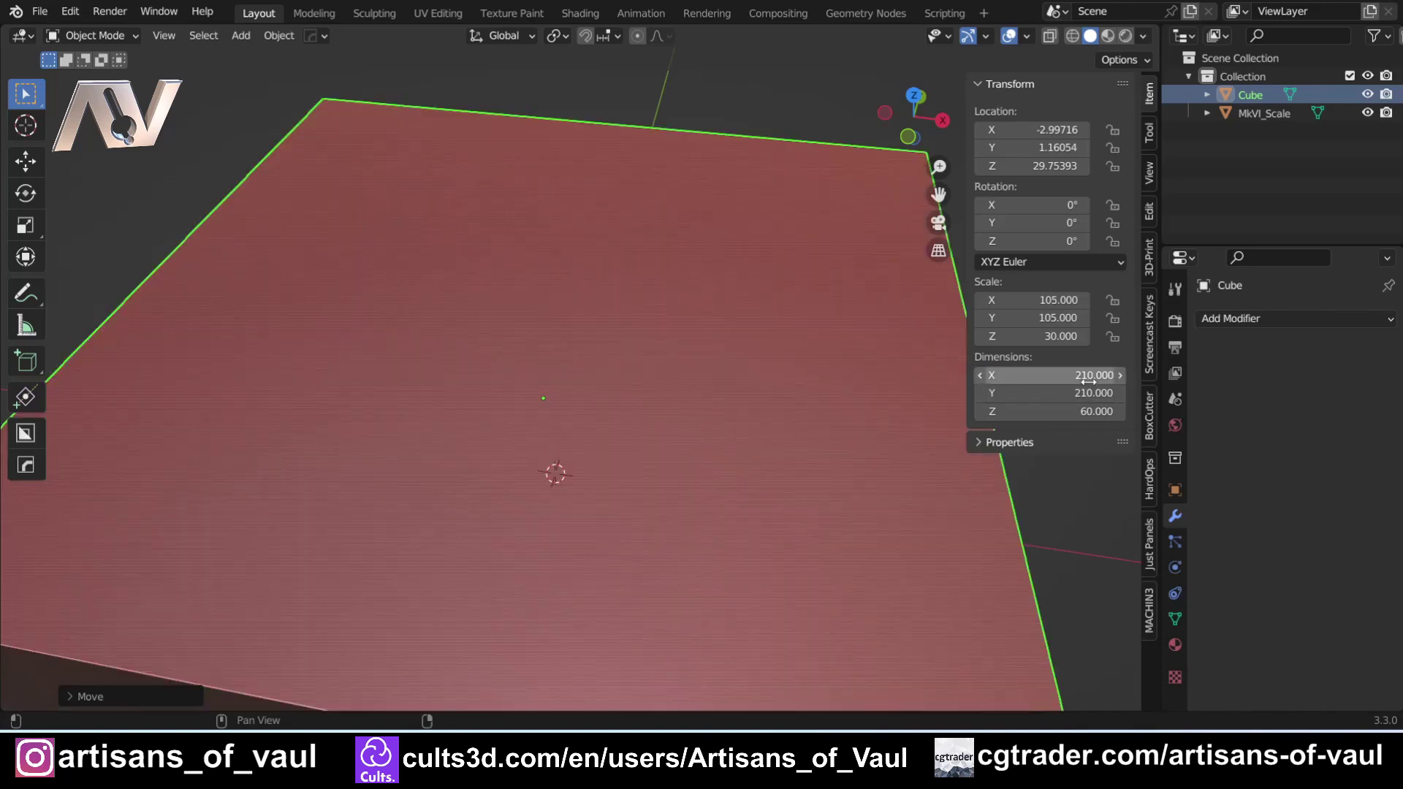
# Move the block horizontally, keeping its height, to about X 93.5 and Y -4.6 so the figure stands in front of it
pyautogui.scroll(-5, 649, 366)
pyautogui.keyDown('shift'); pyautogui.moveTo(649, 366); pyautogui.dragTo(477, 351, button='middle'); pyautogui.keyUp('shift')
pyautogui.press('g')
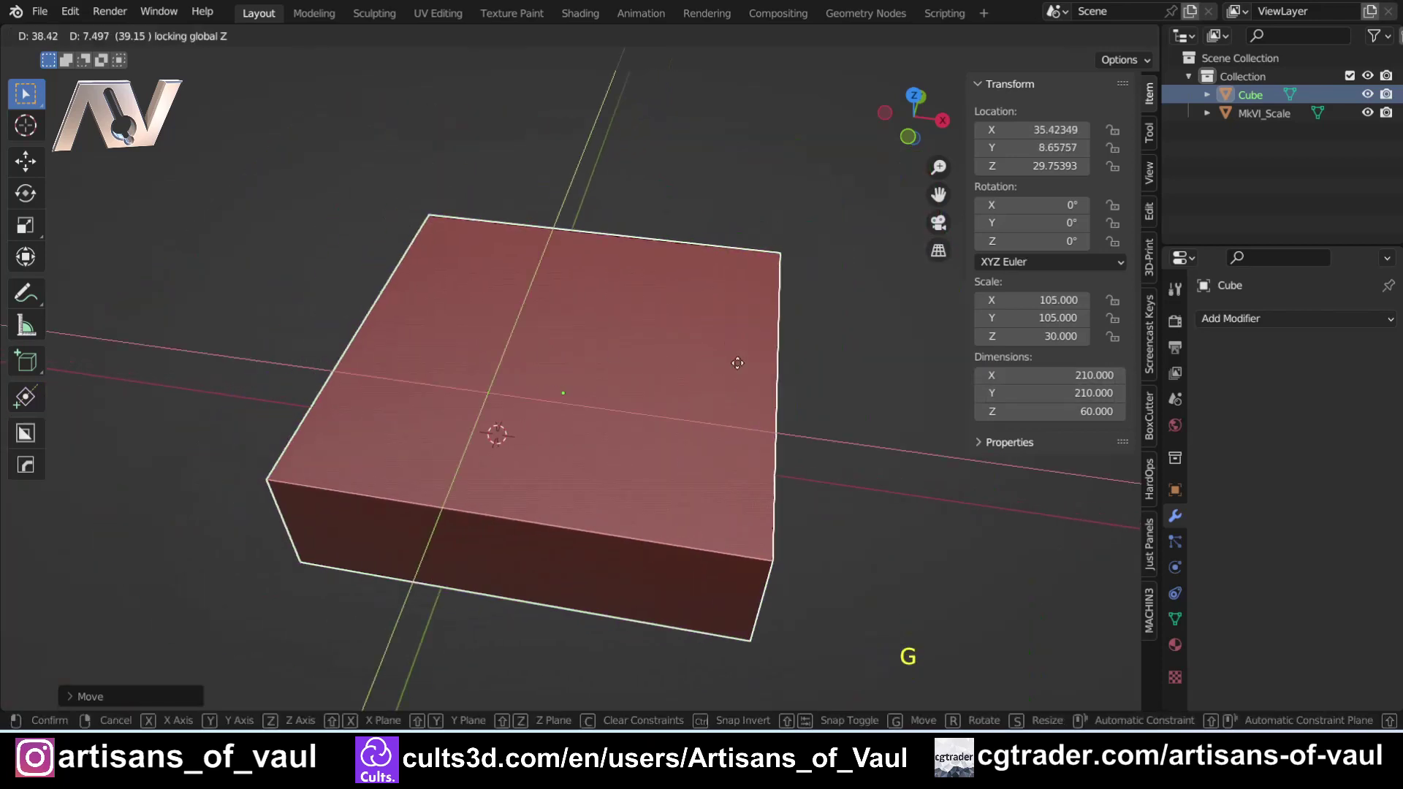
pyautogui.click(846, 398)
pyautogui.moveTo(419, 432); pyautogui.dragTo(529, 380, button='middle')
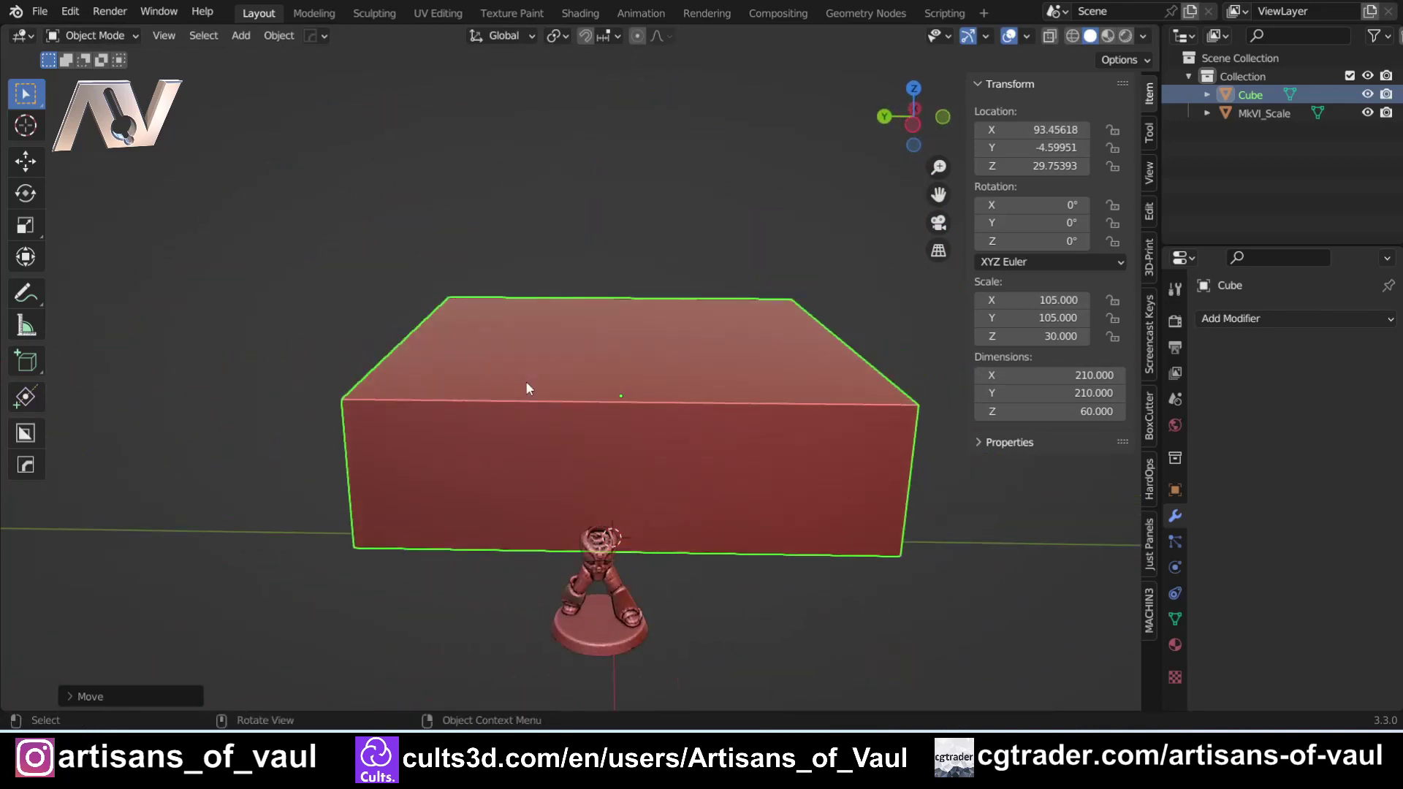
# In the side view along X, cut the block's positive-Y end off over its full height with a BoxCutter box, leaving about 161.5 along Y
pyautogui.click(913, 126)
pyautogui.scroll(1, 419, 380)
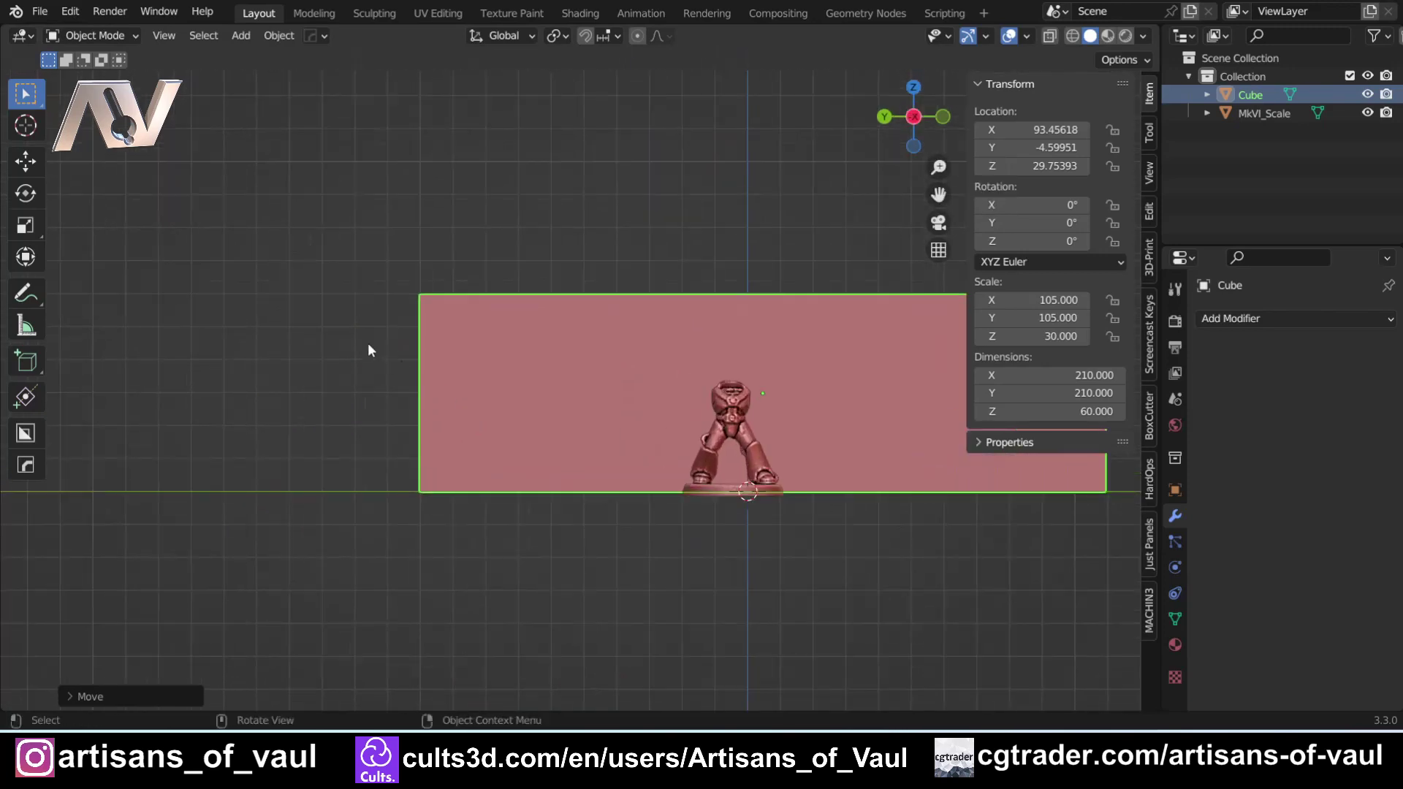
pyautogui.keyDown('shift'); pyautogui.moveTo(379, 319); pyautogui.dragTo(298, 392, button='middle'); pyautogui.keyUp('shift')
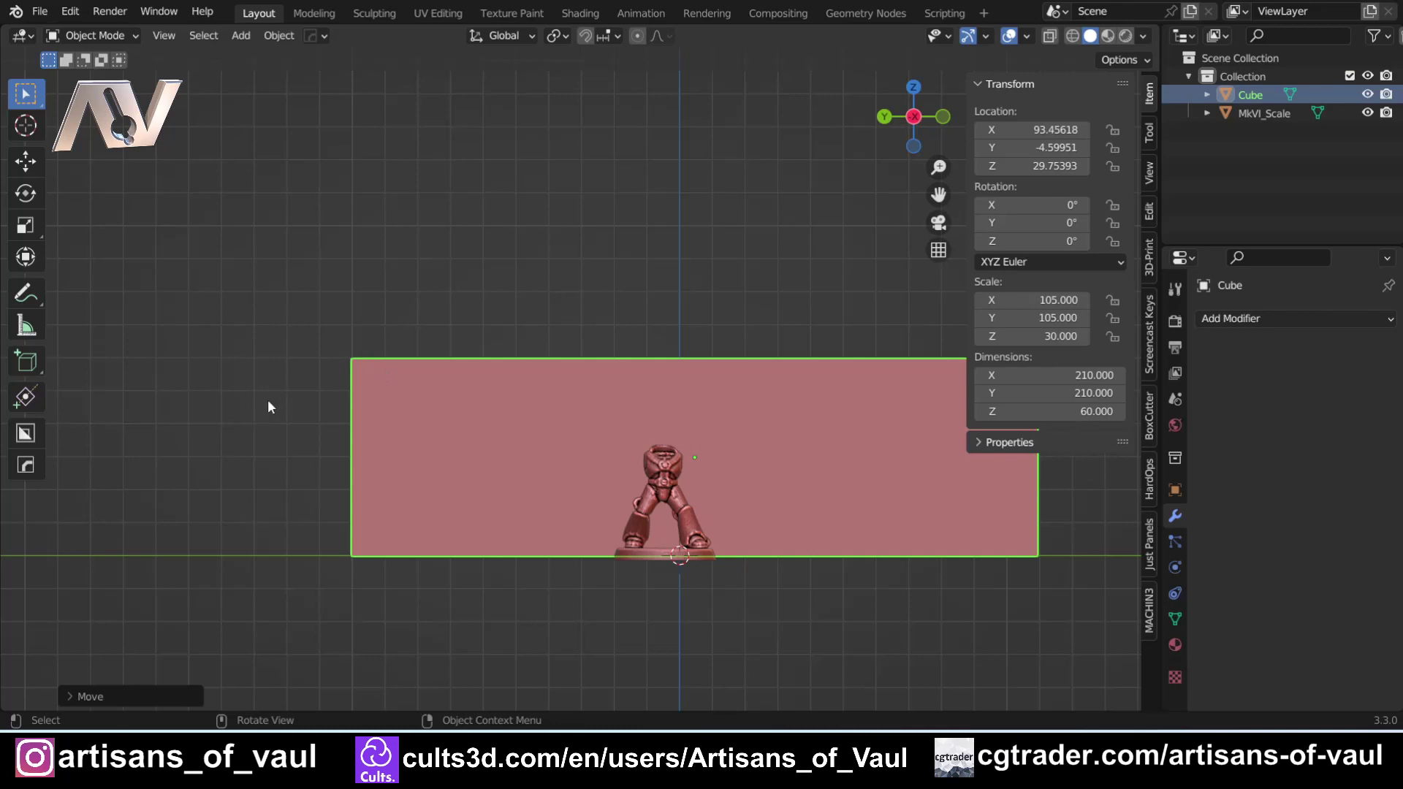
pyautogui.keyDown('shift'); pyautogui.moveTo(286, 394); pyautogui.dragTo(337, 368, button='middle'); pyautogui.keyUp('shift')
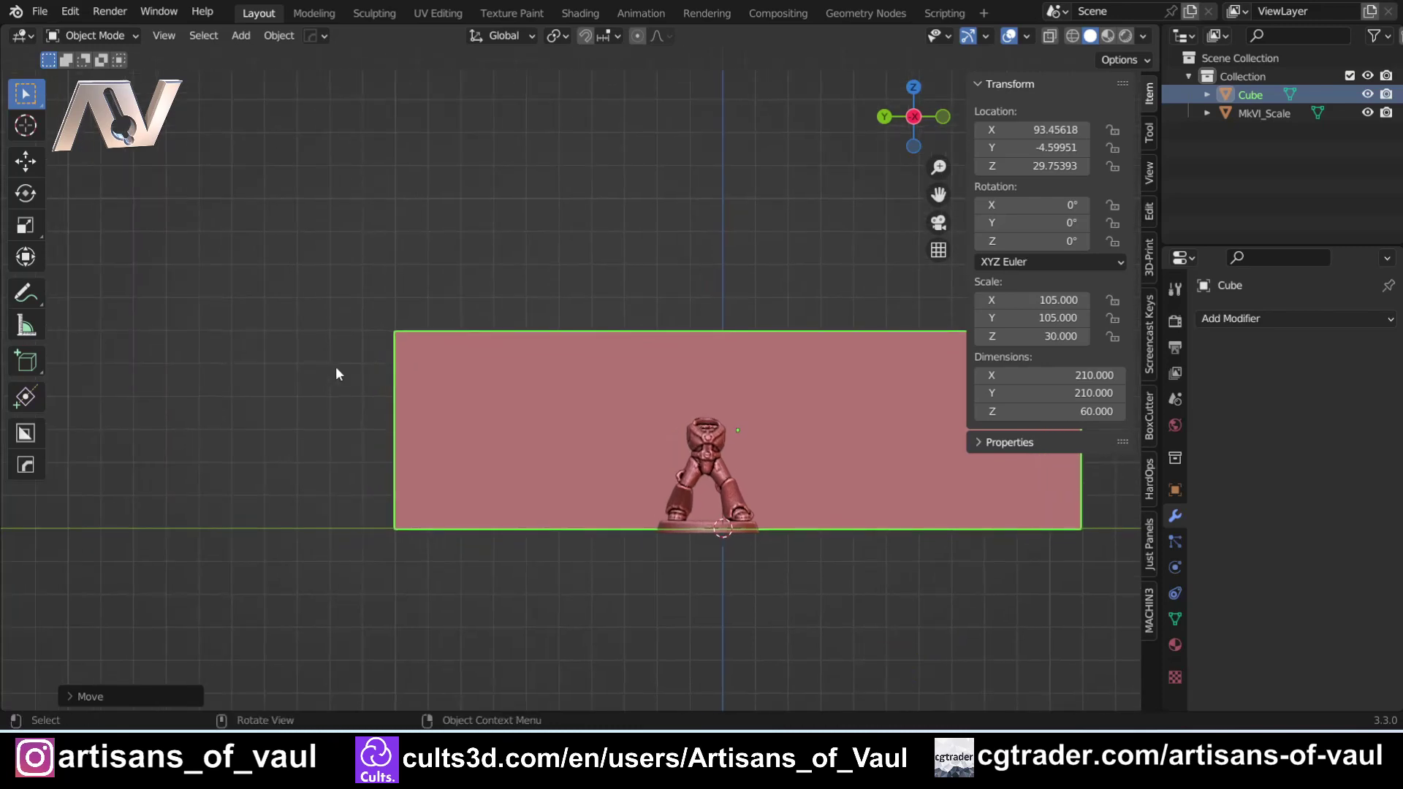
pyautogui.scroll(1, 394, 403)
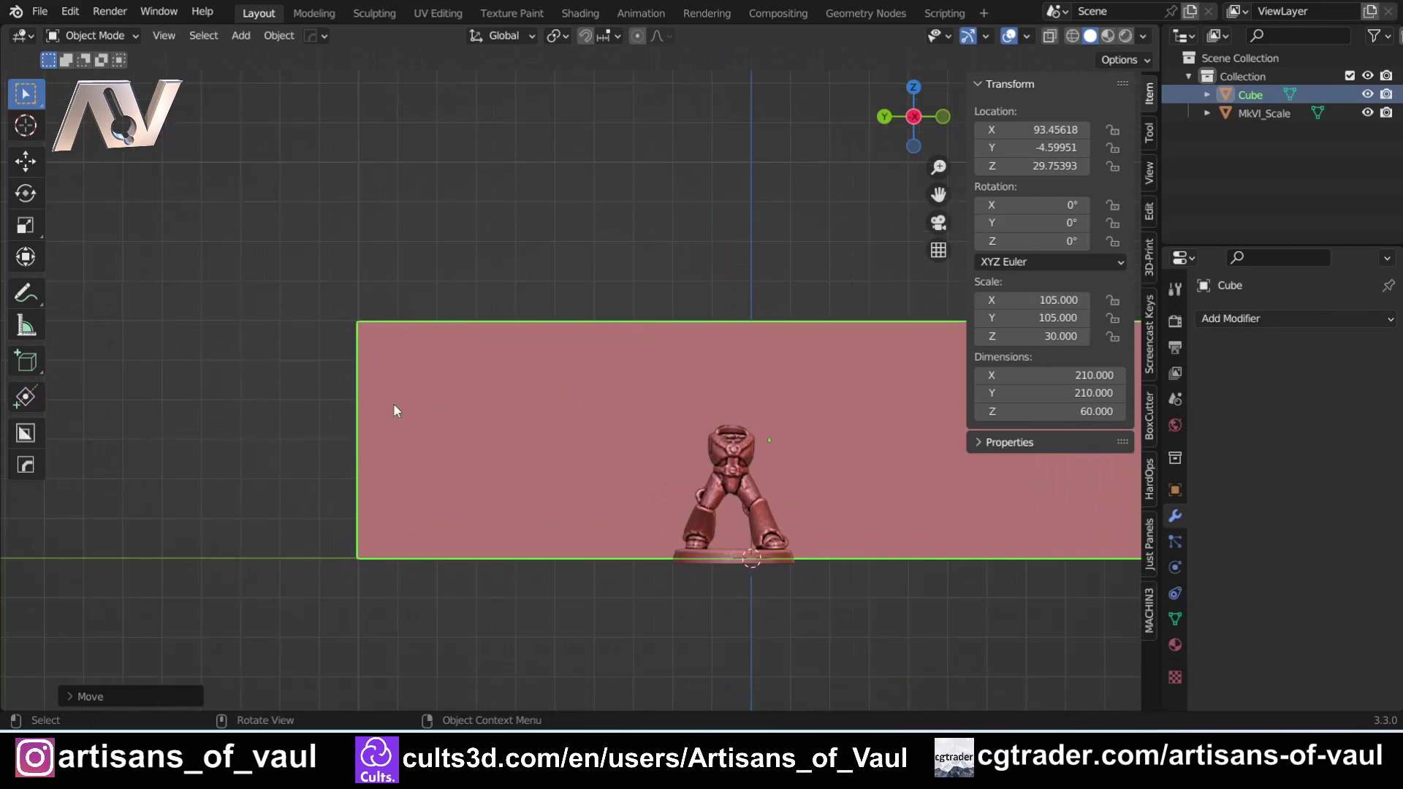
pyautogui.keyDown('shift'); pyautogui.moveTo(446, 395); pyautogui.dragTo(415, 405, button='middle'); pyautogui.keyUp('shift')
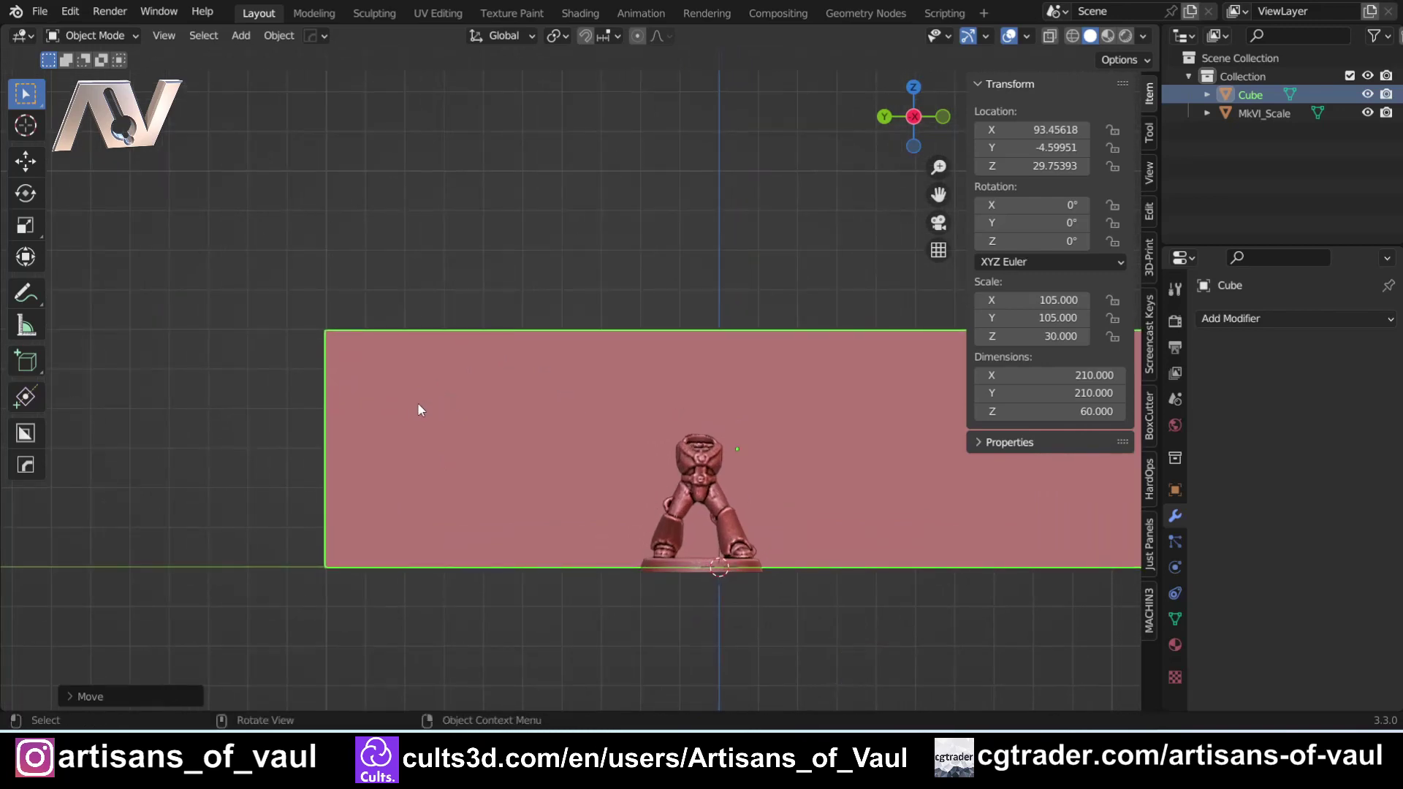
pyautogui.hotkey('alt', 'w')
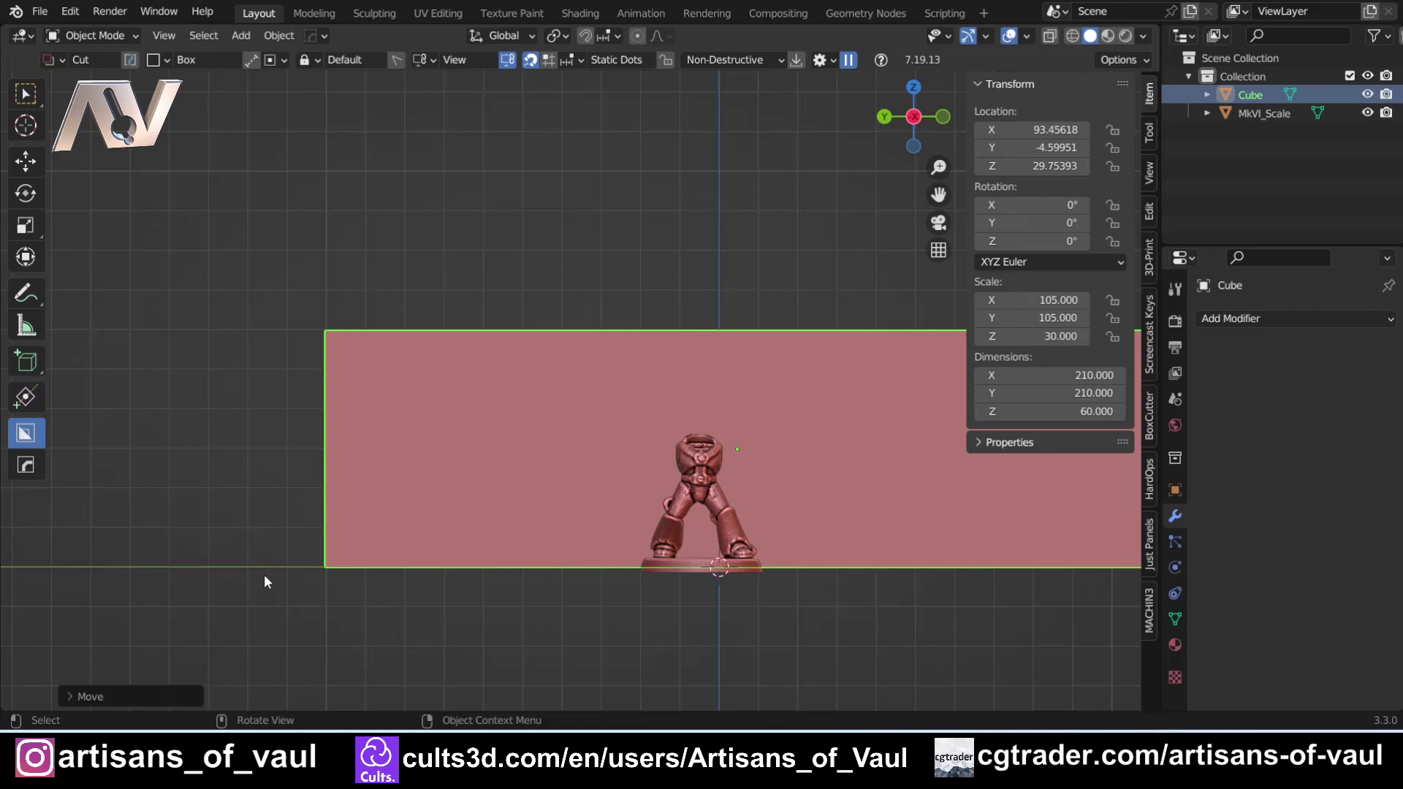
pyautogui.scroll(-1, 265, 575)
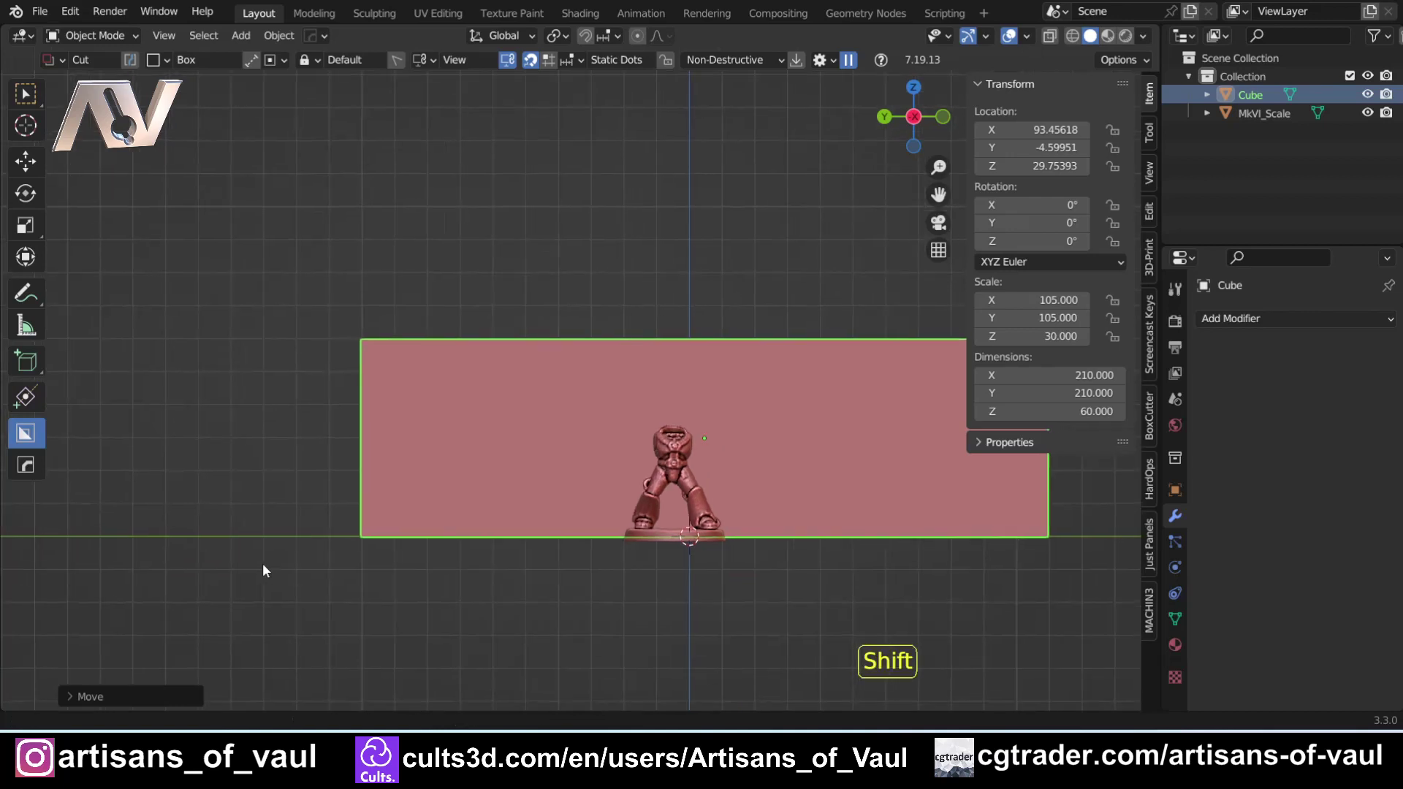
pyautogui.keyDown('shift'); pyautogui.moveTo(262, 563); pyautogui.dragTo(165, 568, button='middle'); pyautogui.keyUp('shift')
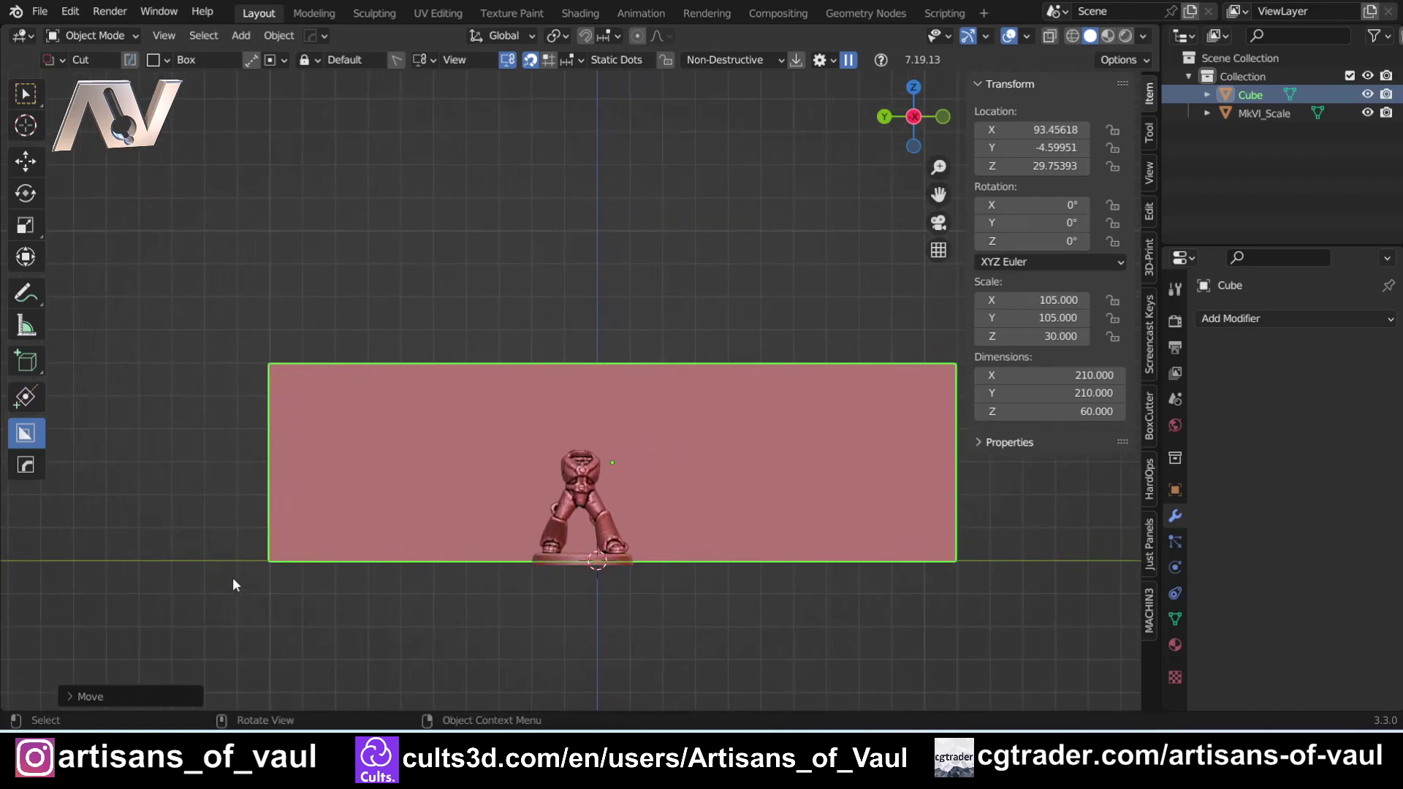
pyautogui.moveTo(233, 577)
pyautogui.mouseDown()
pyautogui.moveTo(318, 510)
pyautogui.moveTo(429, 365)
pyautogui.mouseUp()
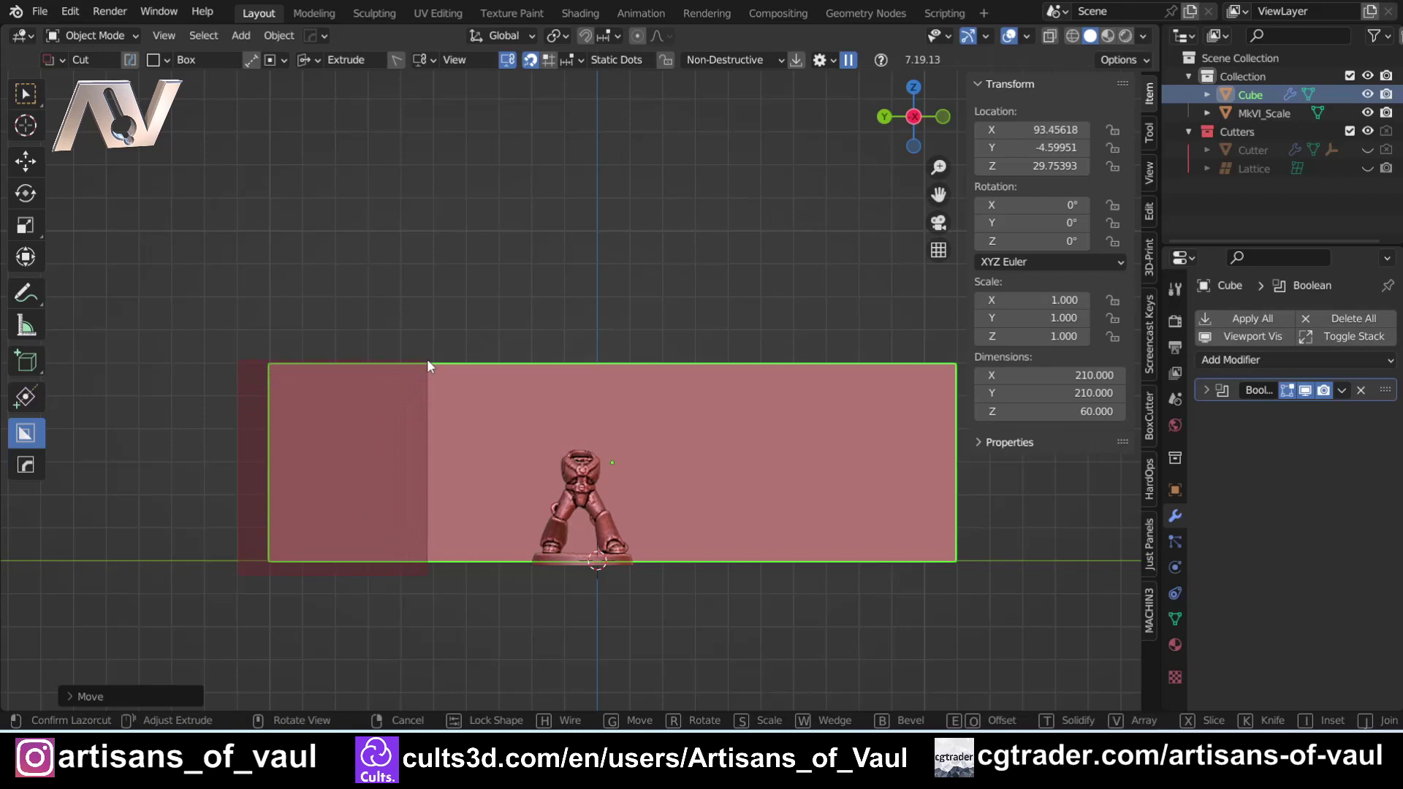
# Bring up the end-cut Boolean's cutter with HardOps Ever Scroll and enter Edit Mode on it
pyautogui.press('q')
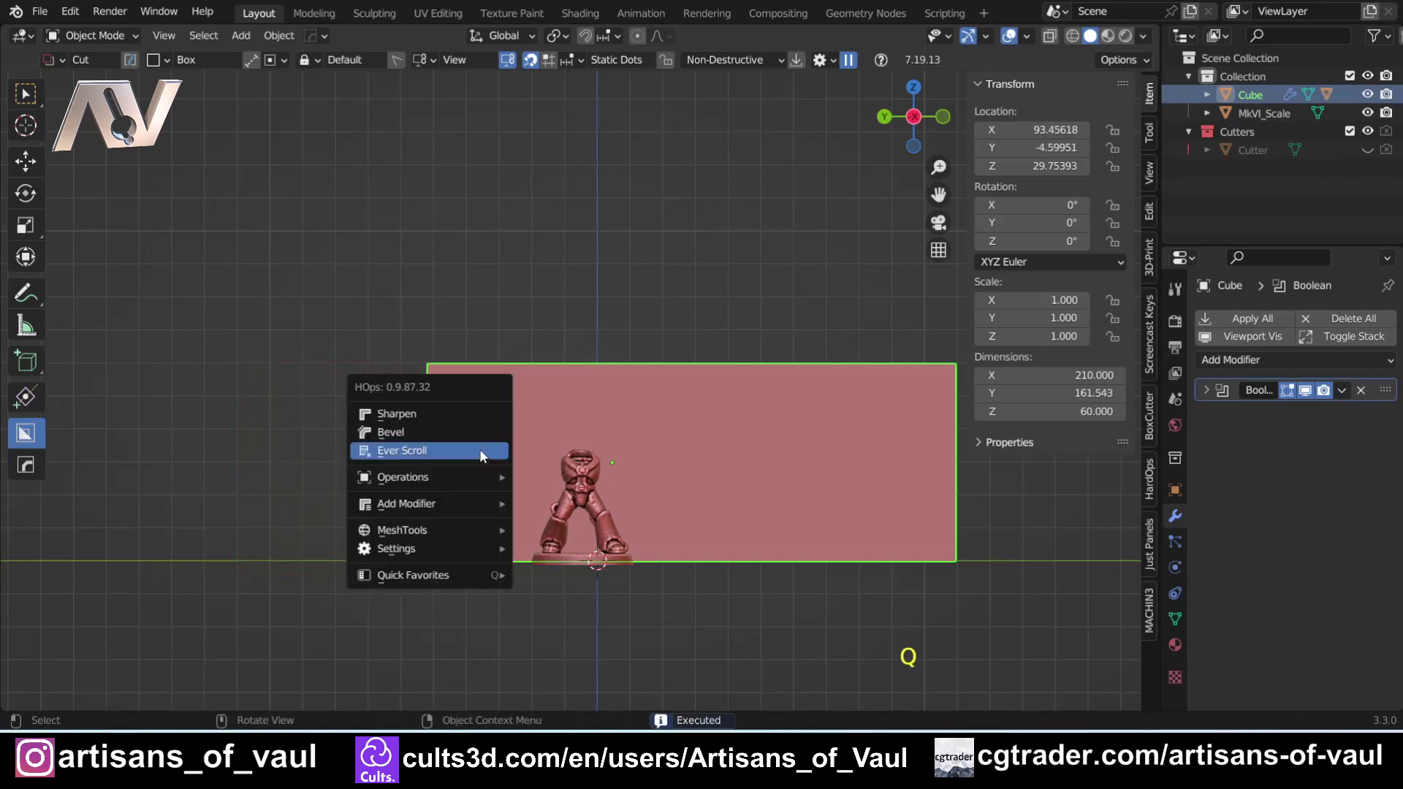
pyautogui.click(479, 449)
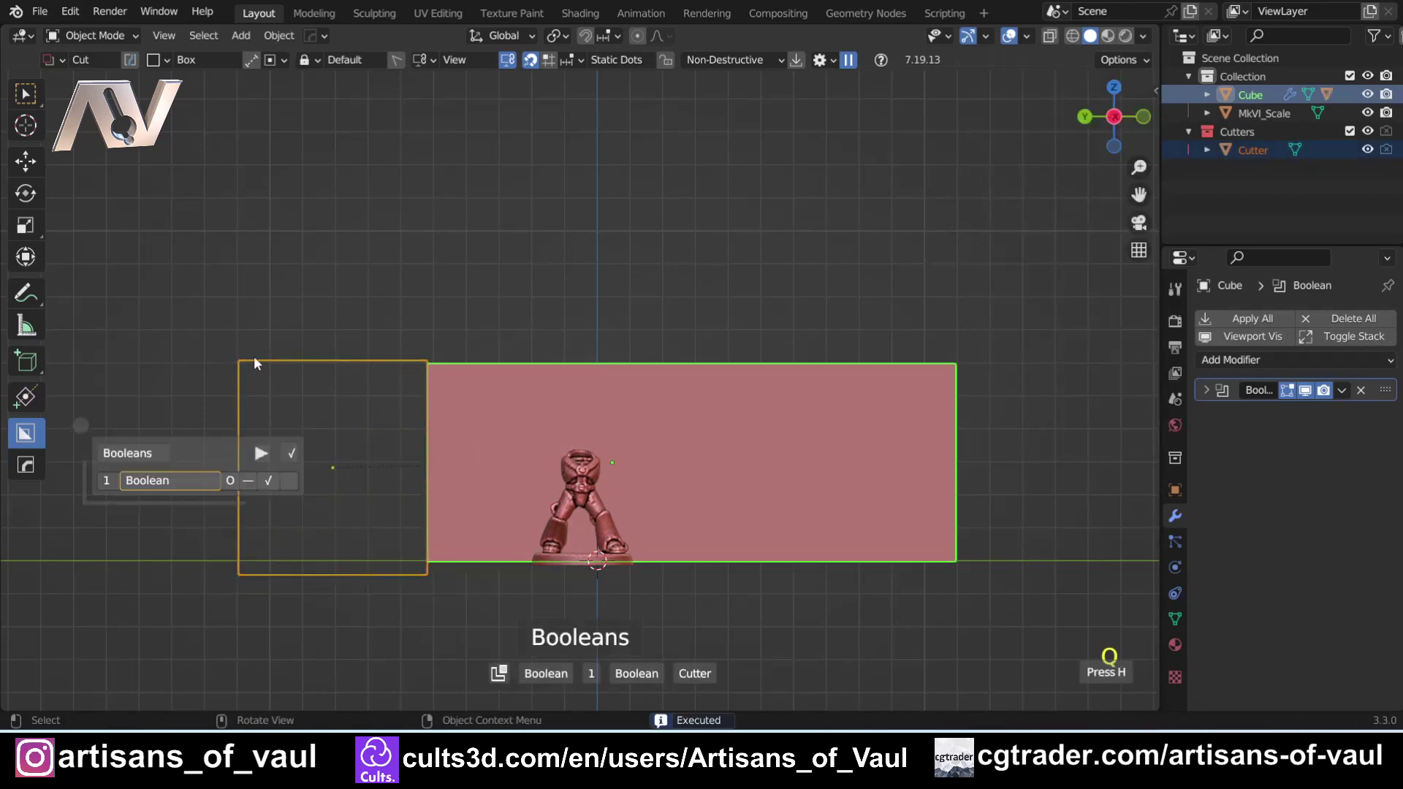
pyautogui.press('Tab')
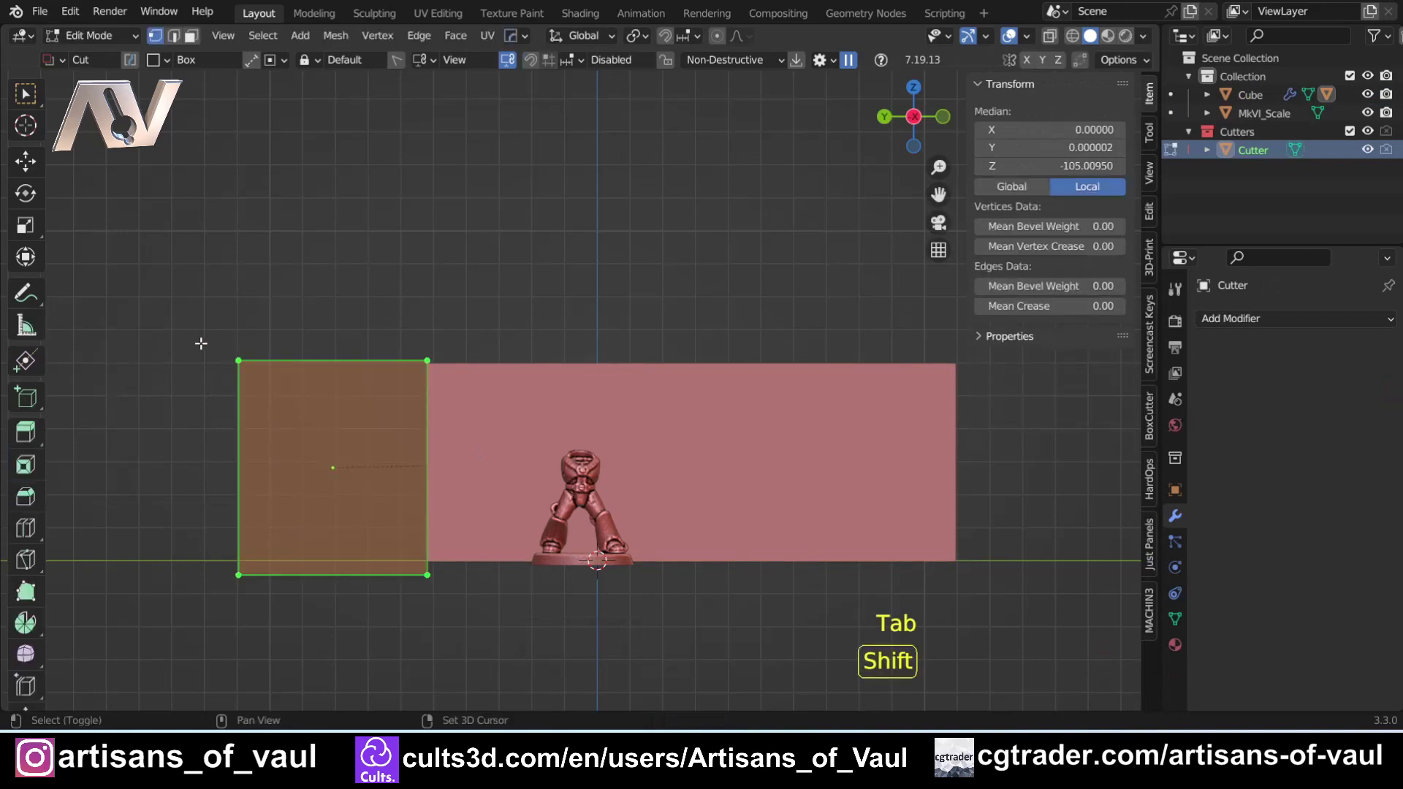
# Select the cutter's upper vertices and, with edge snapping on, move them along Z level with the block's top edge
pyautogui.hotkey('shift', 'z')
pyautogui.press('w')
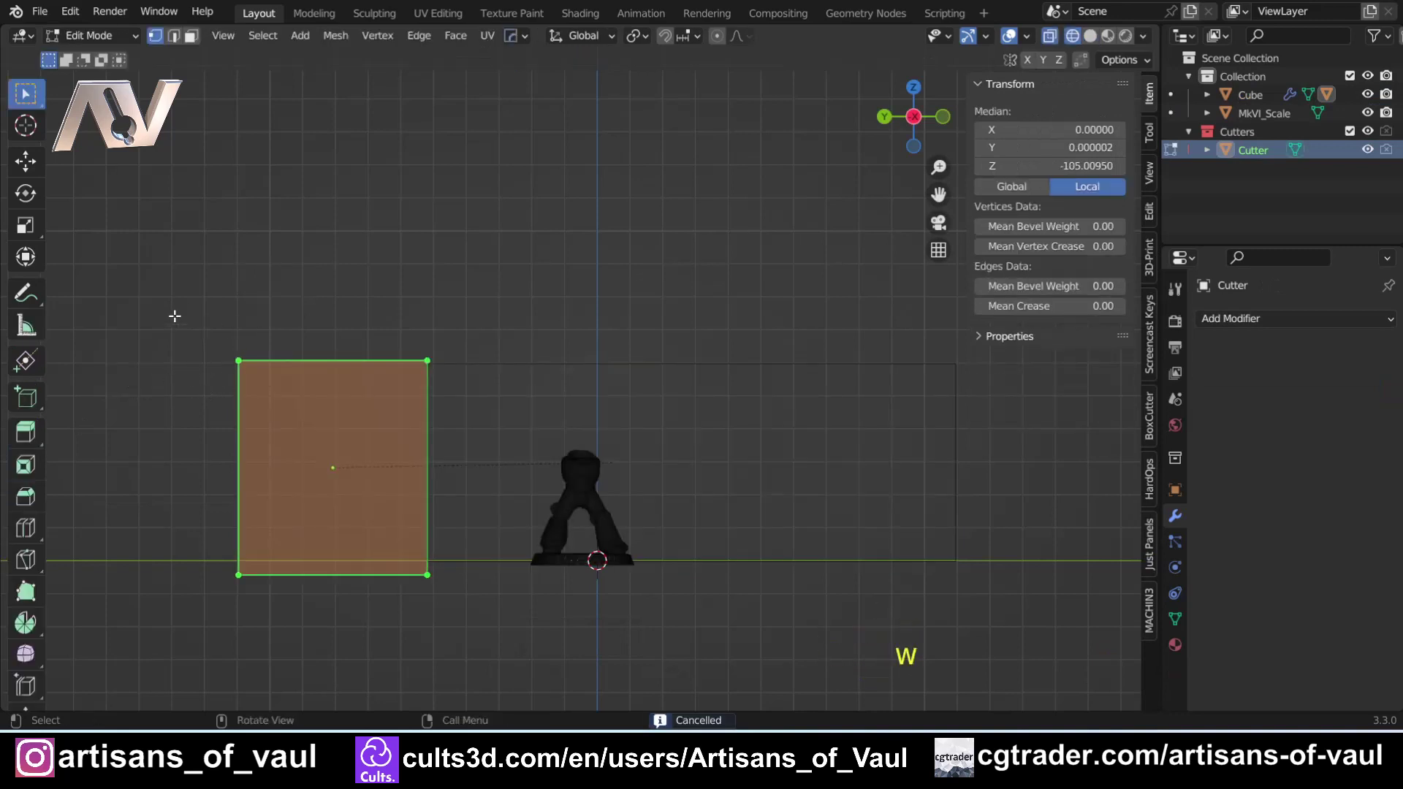
pyautogui.moveTo(180, 309); pyautogui.dragTo(503, 380)
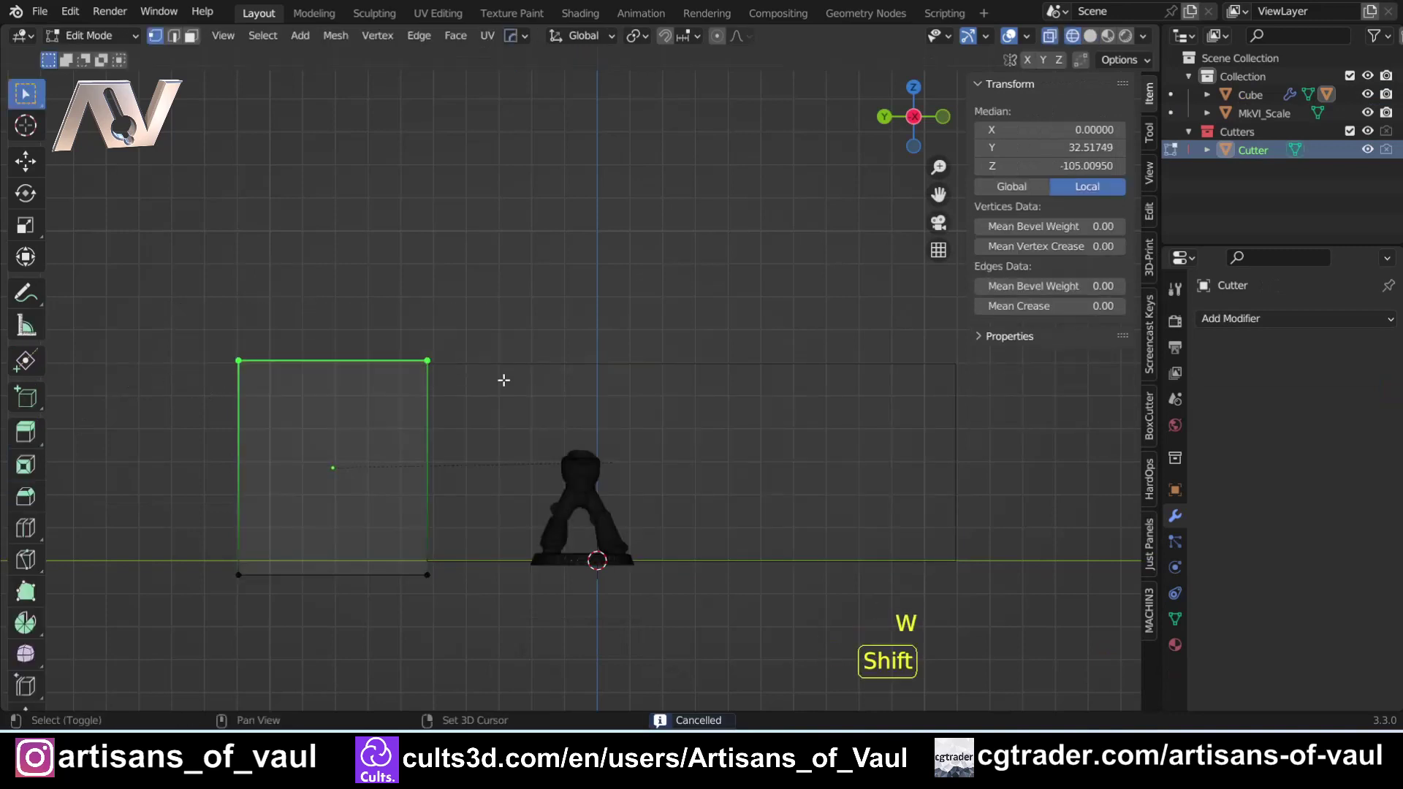
pyautogui.hotkey('shift', 'z')
pyautogui.scroll(1, 480, 278)
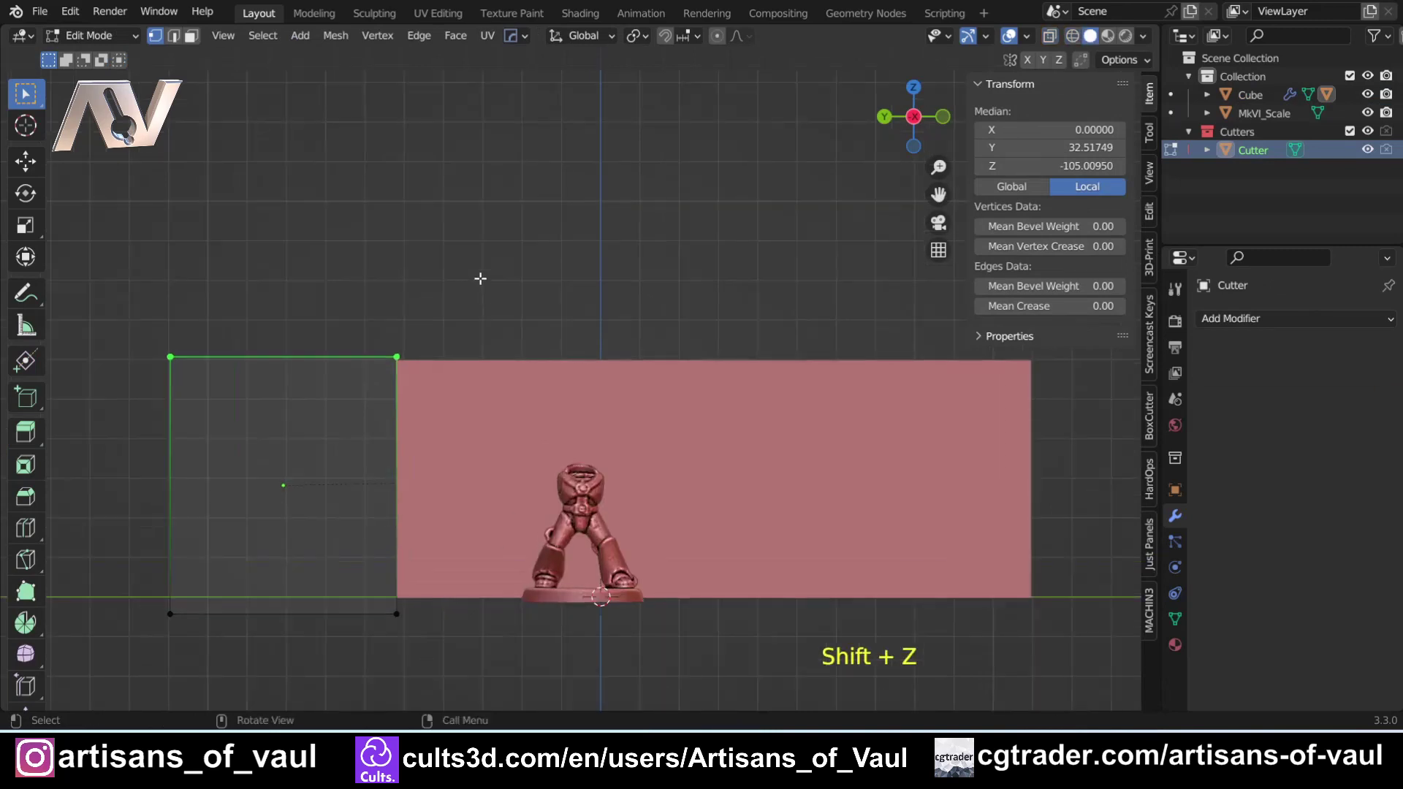
pyautogui.click(668, 38)
pyautogui.click(690, 37)
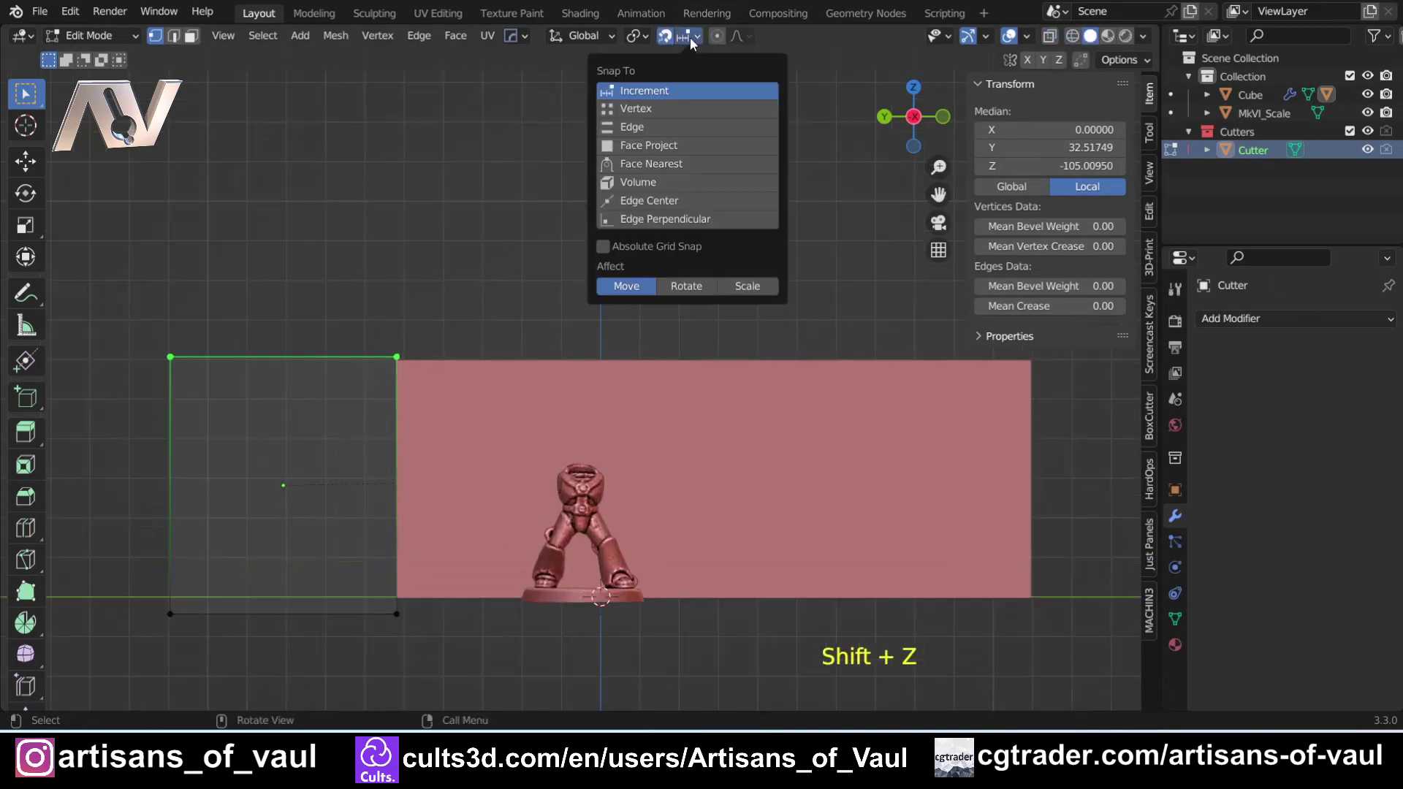
pyautogui.click(633, 127)
pyautogui.hotkey('ctrl', 'z')
pyautogui.press('g')
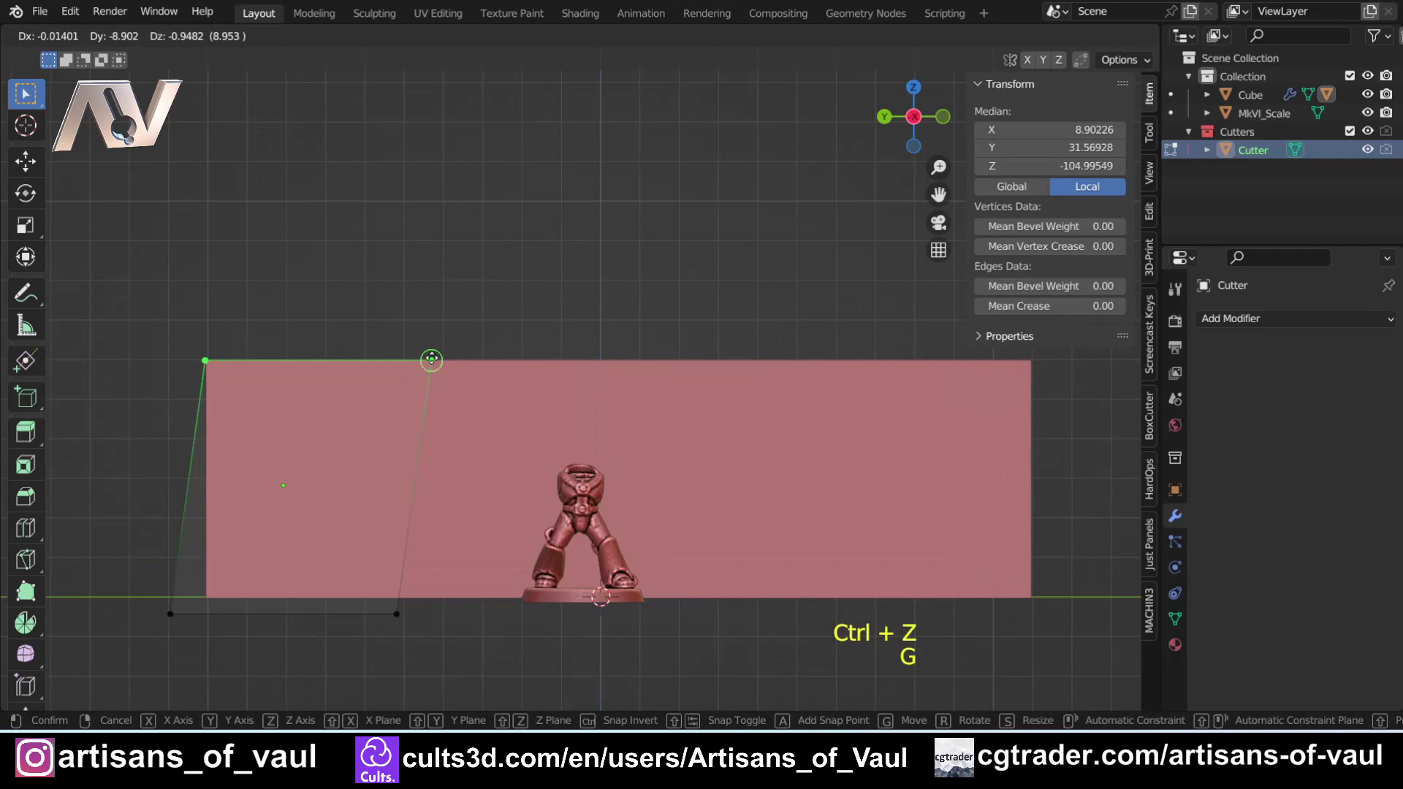
pyautogui.press('z')
pyautogui.click(431, 359)
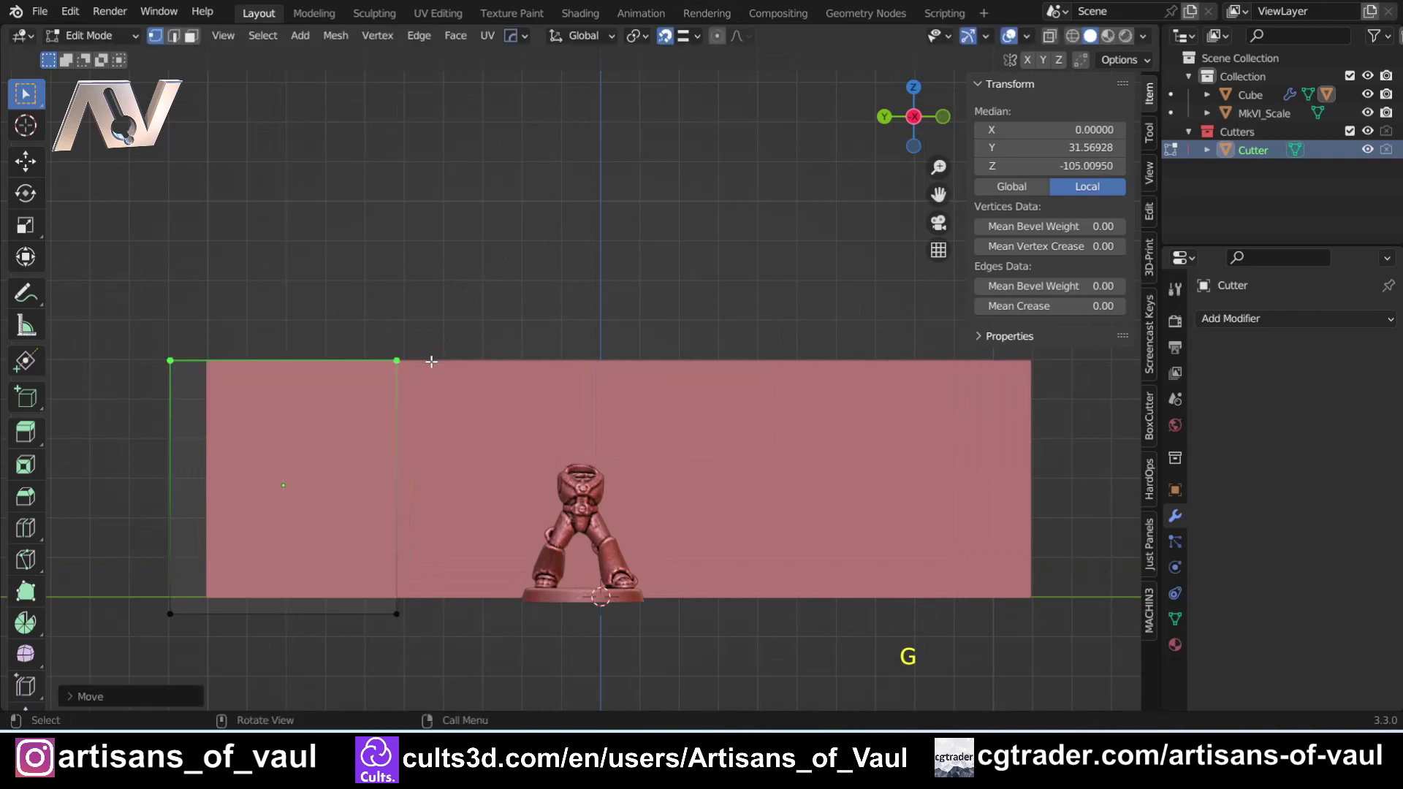
# Return to Object Mode, select the block and set its Boolean modifier's solver to Exact
pyautogui.press('Tab')
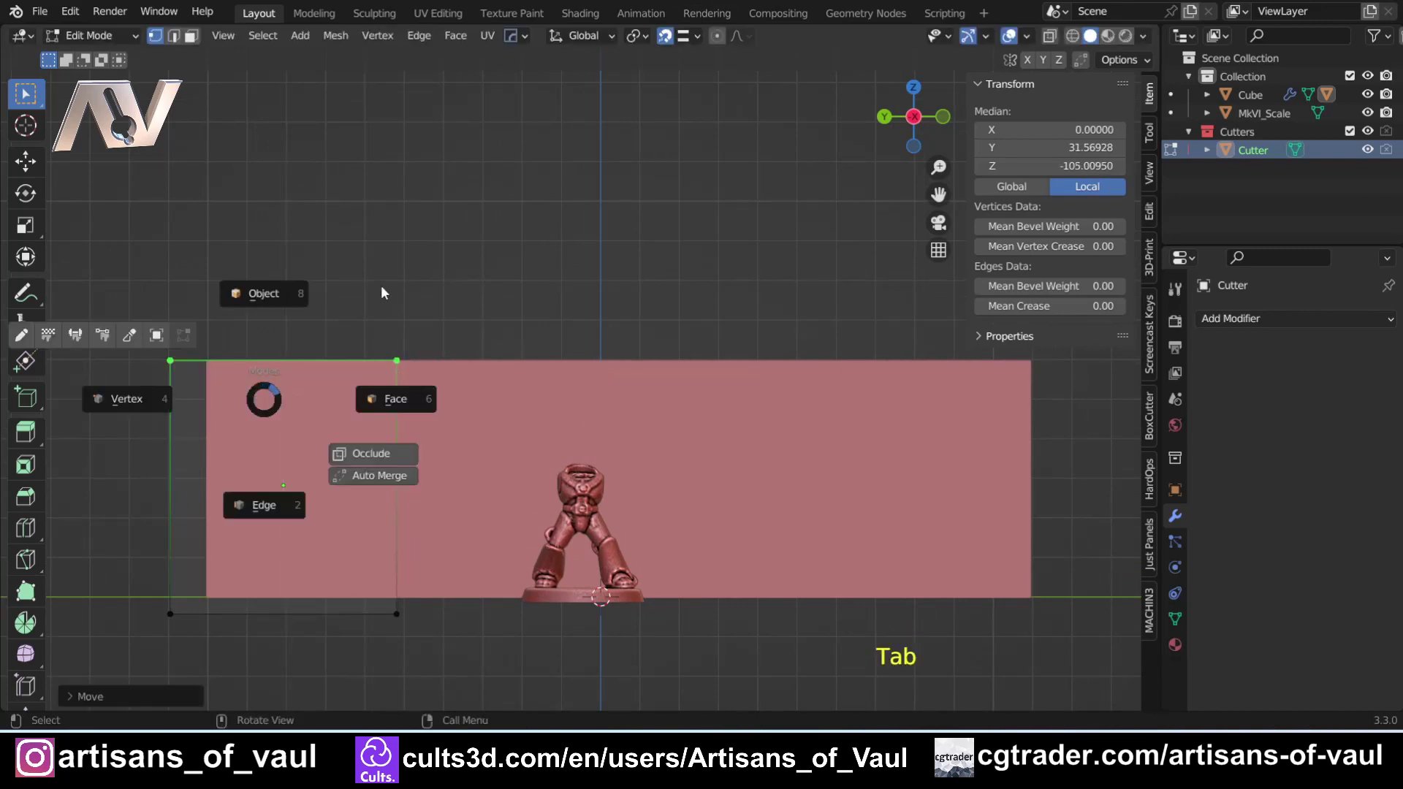
pyautogui.click(291, 296)
pyautogui.click(438, 399)
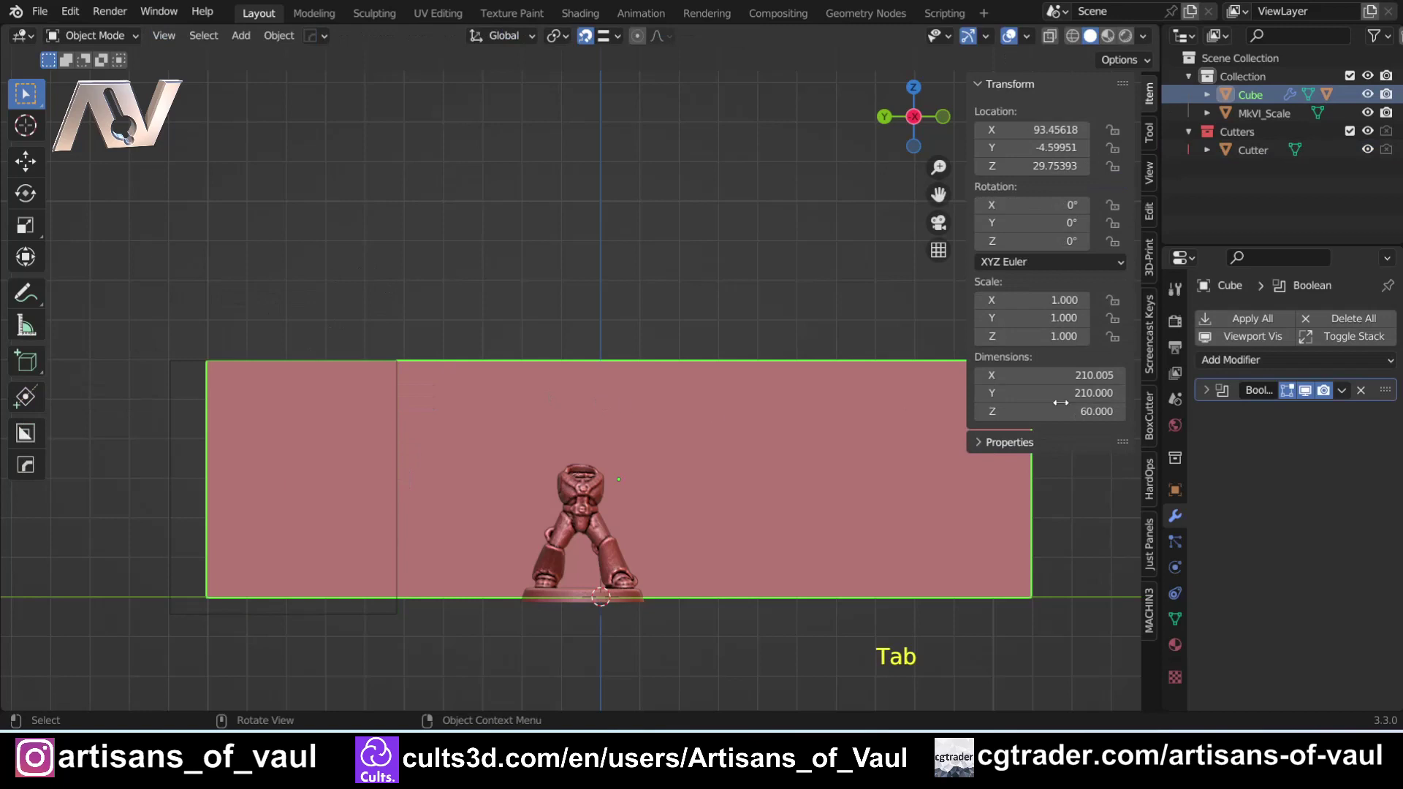
pyautogui.click(1208, 393)
pyautogui.click(1359, 488)
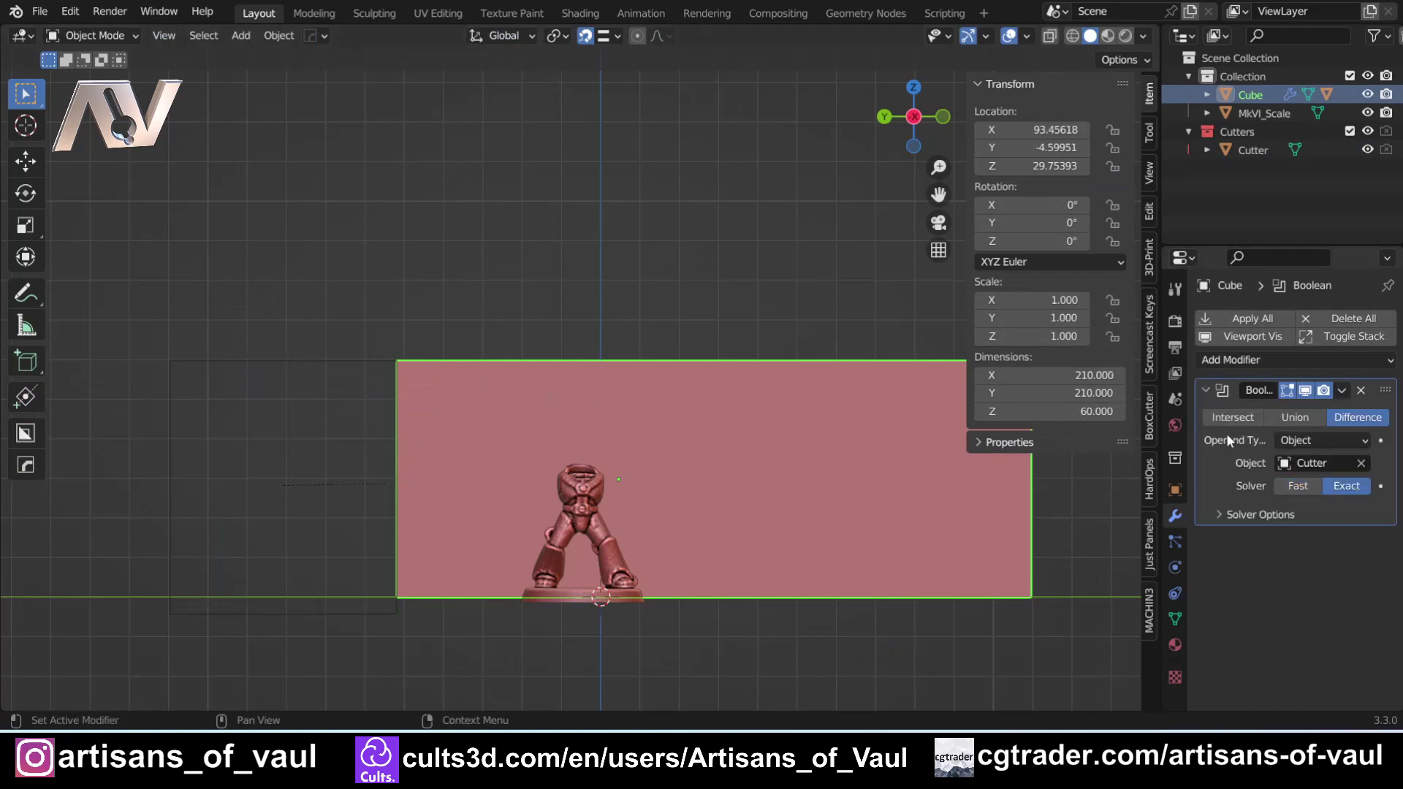
# Select the cutter beside the block's cut end and reopen it in Edit Mode
pyautogui.keyDown('shift'); pyautogui.moveTo(327, 335); pyautogui.dragTo(543, 352, button='middle'); pyautogui.keyUp('shift')
pyautogui.scroll(3, 403, 323)
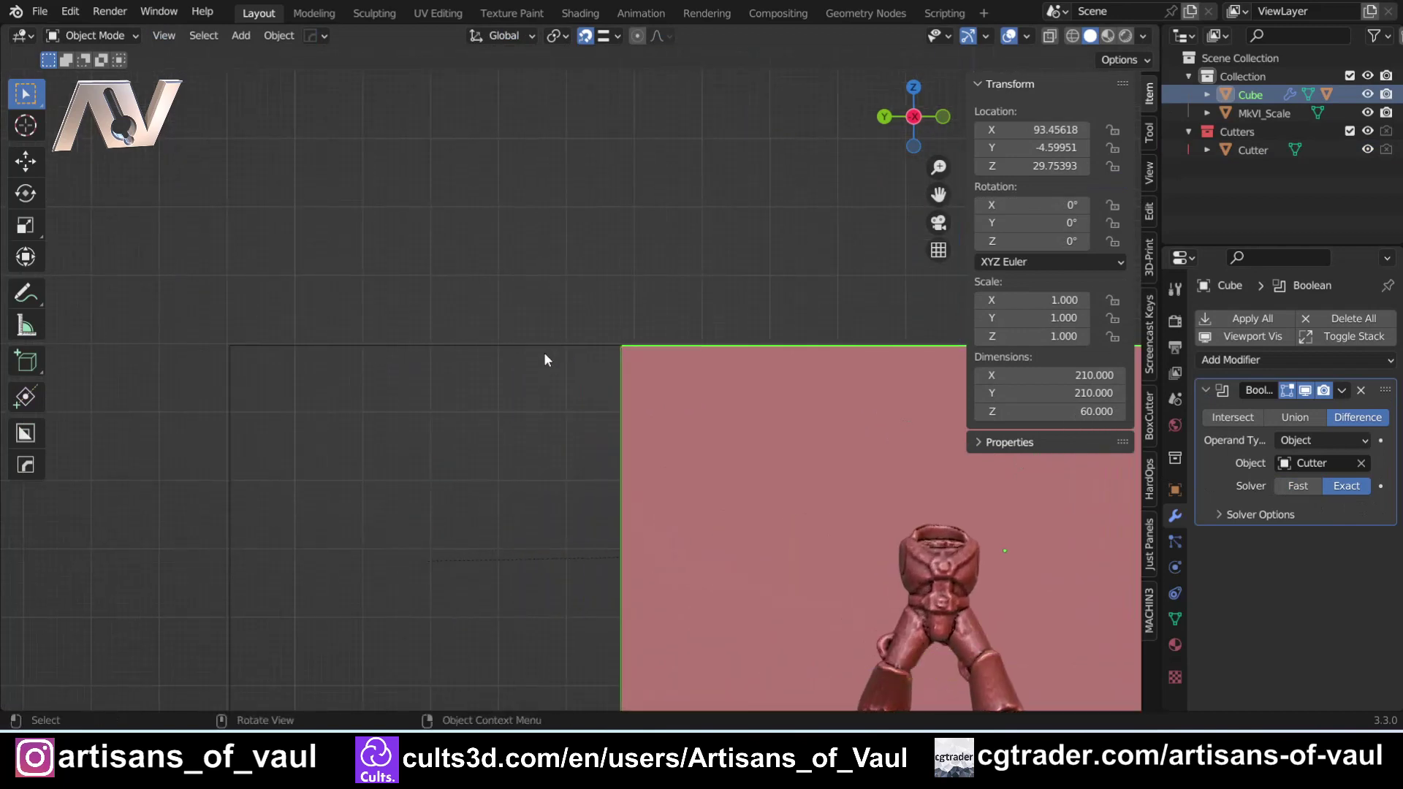
pyautogui.scroll(-2, 543, 353)
pyautogui.click(401, 356)
pyautogui.press('Tab')
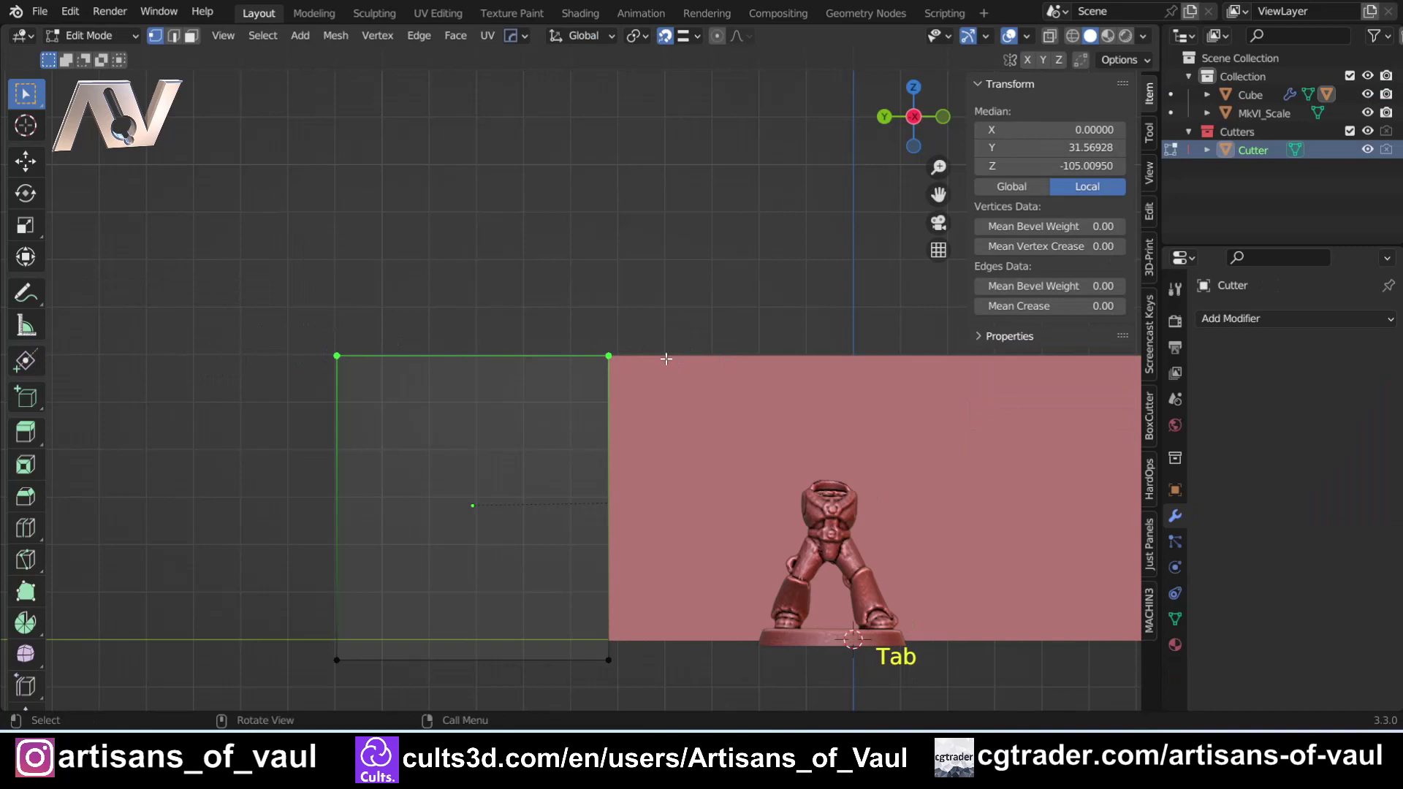
pyautogui.keyDown('shift'); pyautogui.moveTo(604, 323); pyautogui.dragTo(469, 319, button='middle'); pyautogui.keyUp('shift')
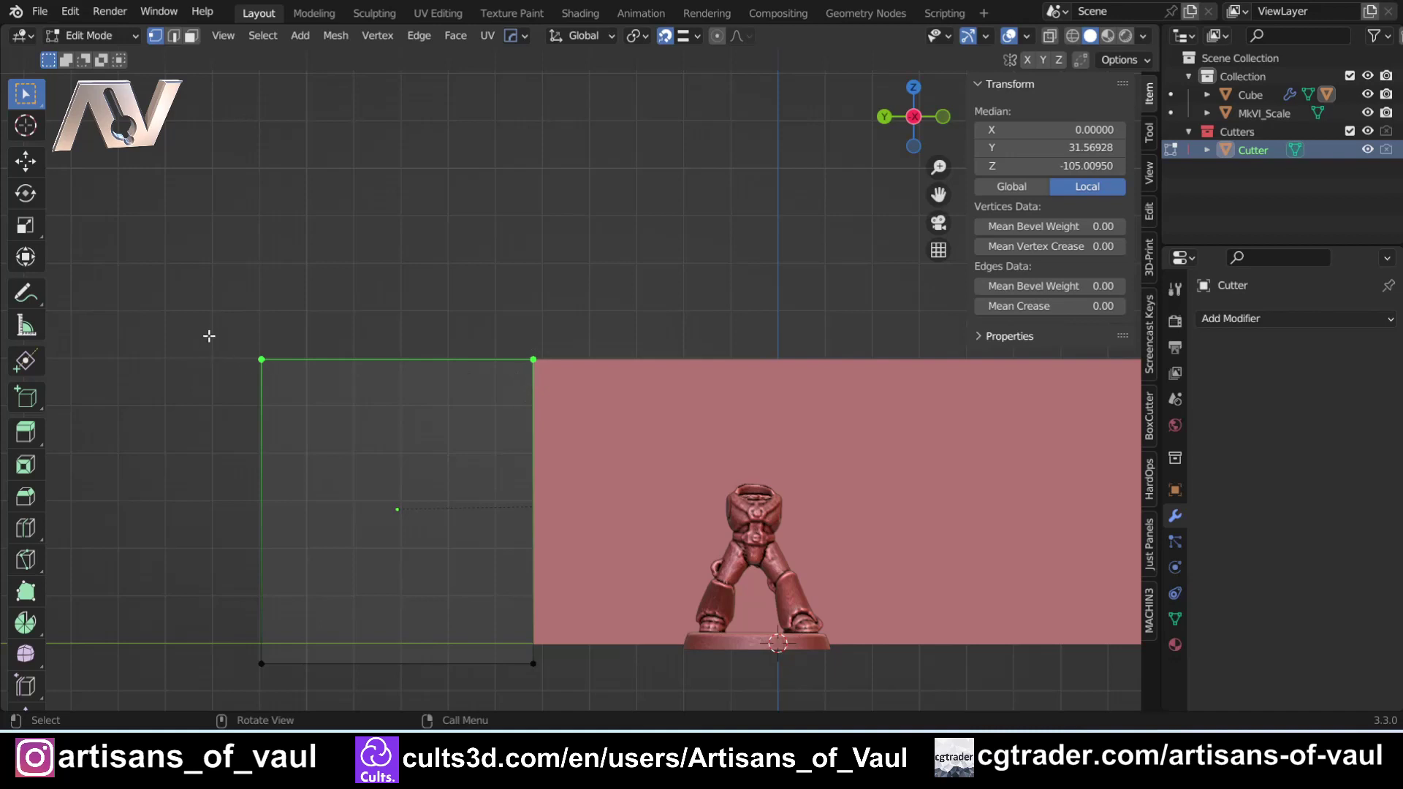
pyautogui.hotkey('shift', 'z')
pyautogui.hotkey('shift', 'z')
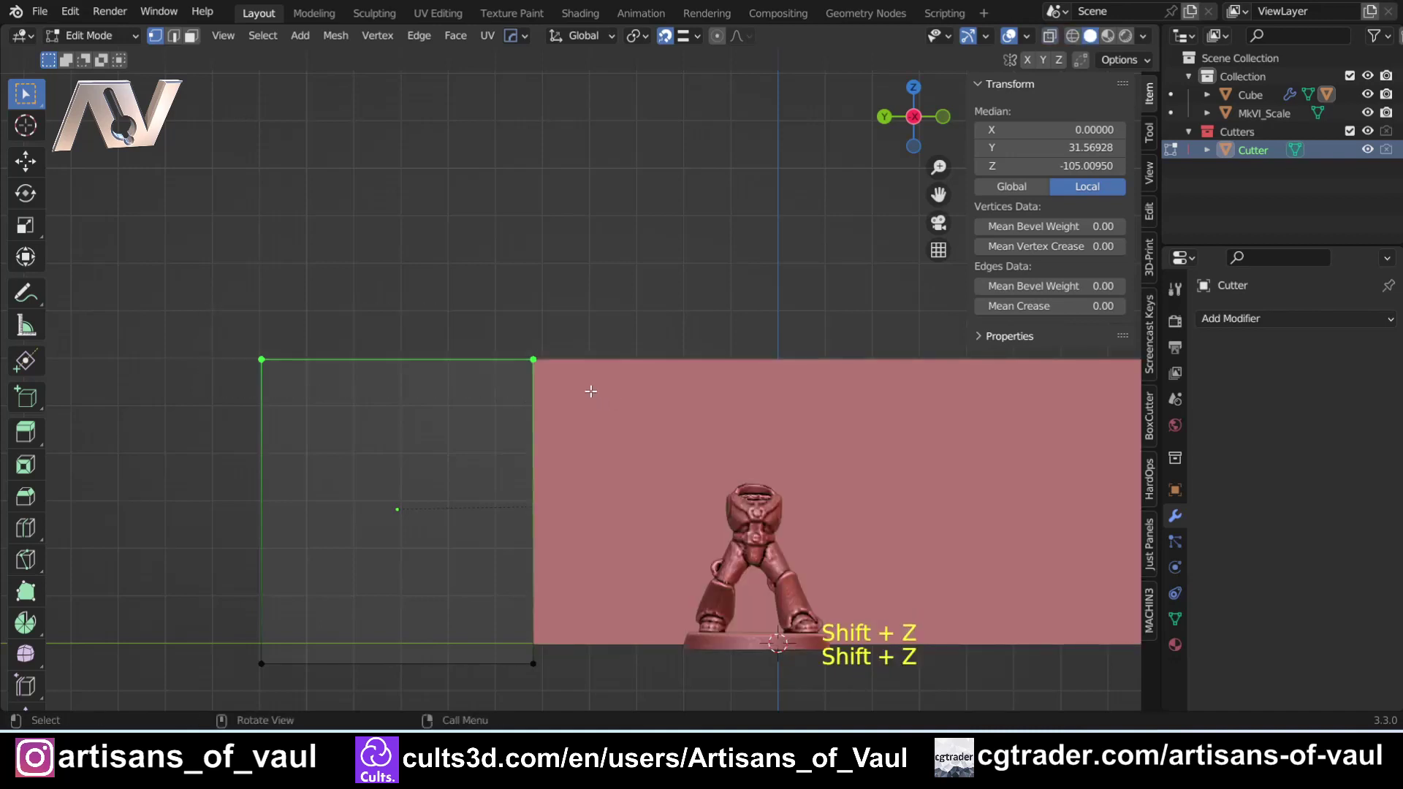
pyautogui.press('g')
pyautogui.press('z')
pyautogui.rightClick(590, 392)
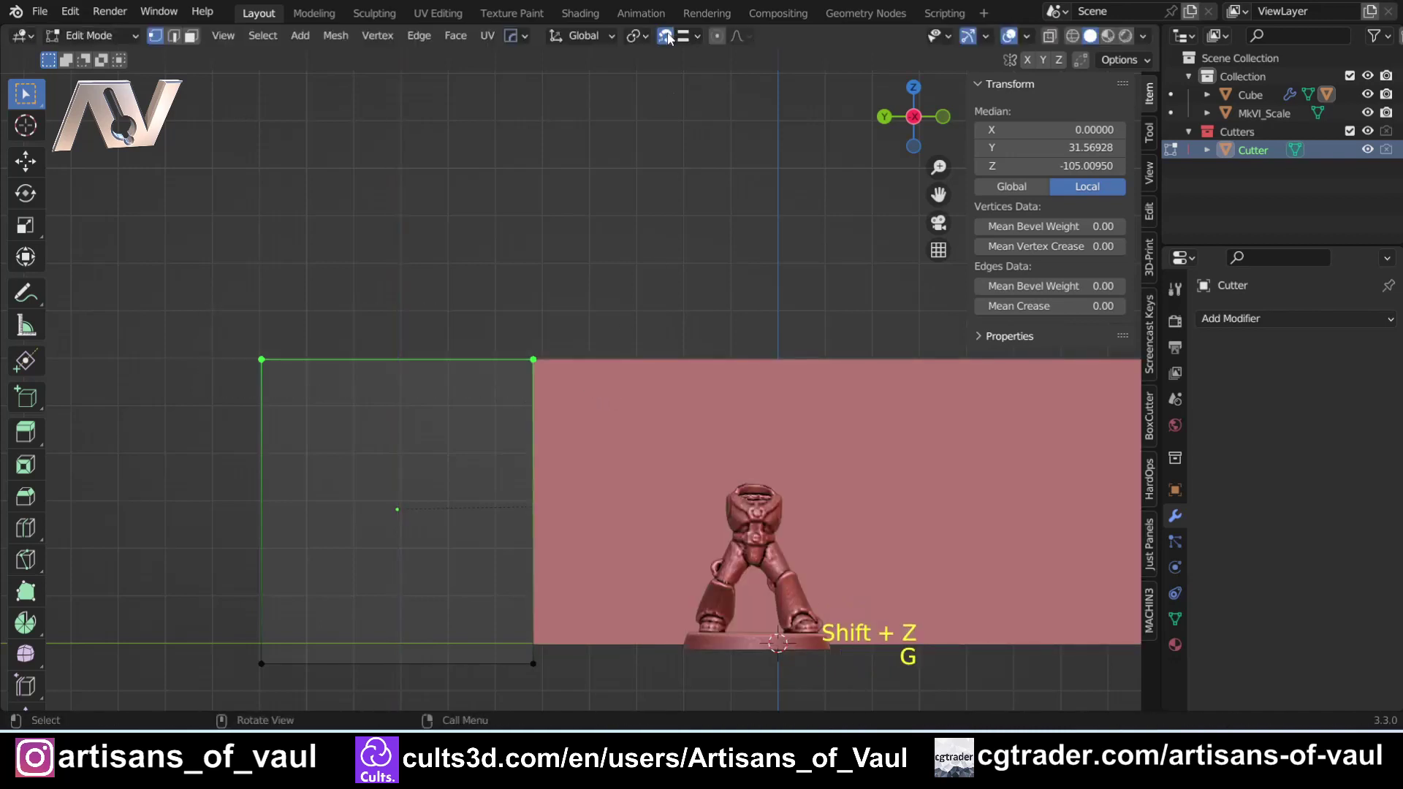
# With snapping off, lower the cutter's upper edge 5 units along Z to leave a thin roof overhang, and return to Object Mode
pyautogui.press('g')
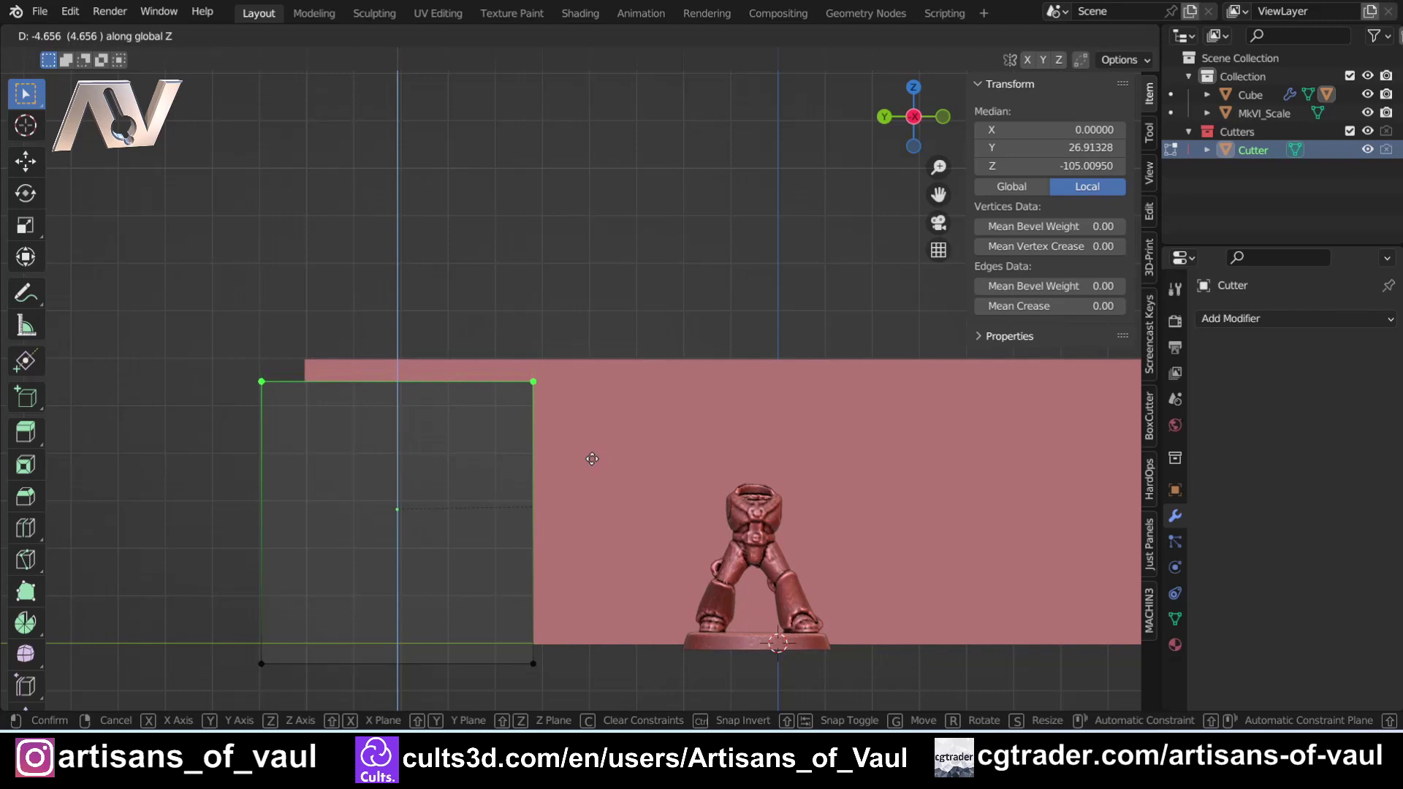
pyautogui.click(592, 458)
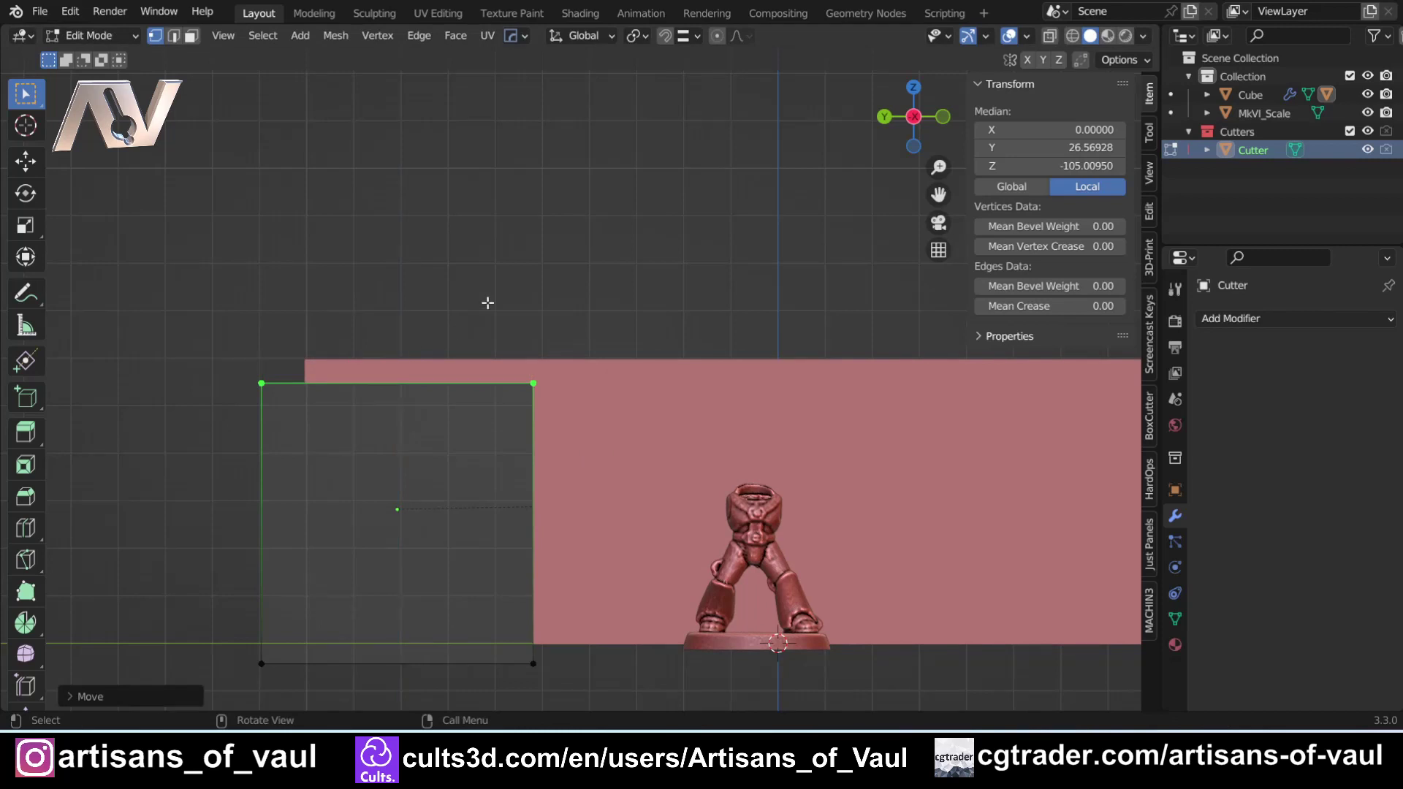
pyautogui.scroll(-3, 488, 302)
pyautogui.keyDown('shift'); pyautogui.moveTo(487, 305); pyautogui.dragTo(462, 301, button='middle'); pyautogui.keyUp('shift')
pyautogui.press('Tab')
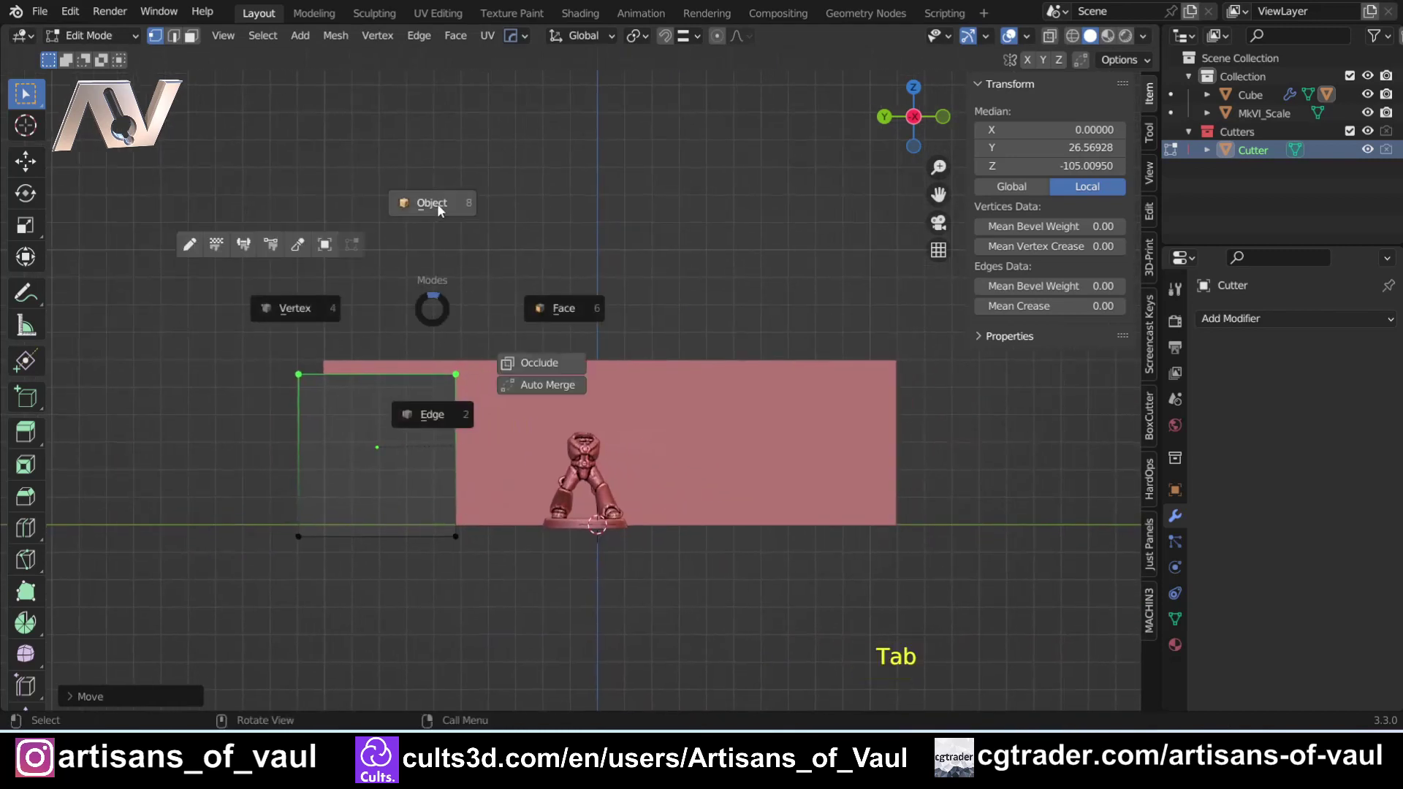
pyautogui.click(437, 203)
pyautogui.click(581, 332)
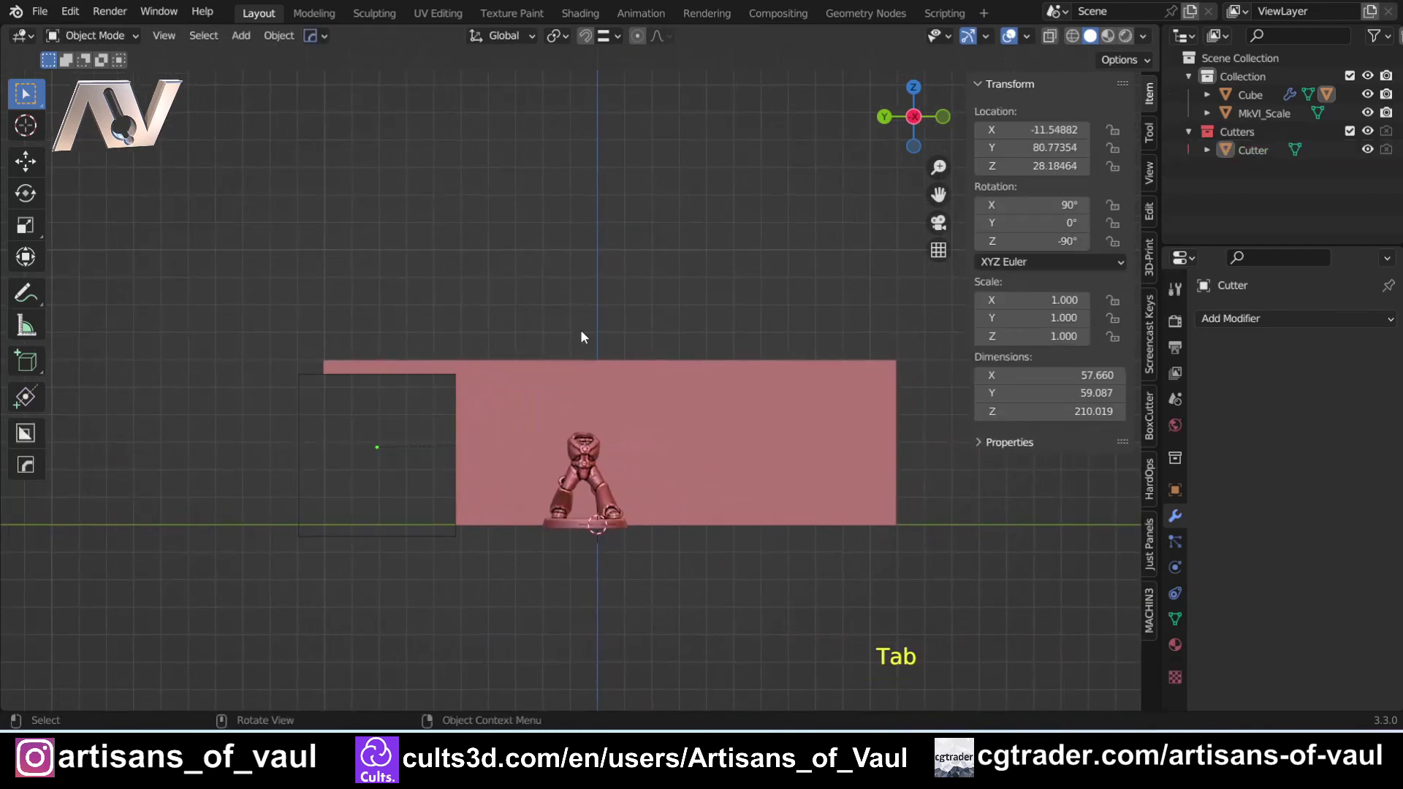
# In the wireframe top view, cut the block's positive-X, positive-Y corner off at 45° with a BoxCutter Line Box
pyautogui.click(913, 90)
pyautogui.keyDown('shift'); pyautogui.moveTo(611, 304); pyautogui.dragTo(219, 395, button='middle'); pyautogui.keyUp('shift')
pyautogui.hotkey('shift', 'z')
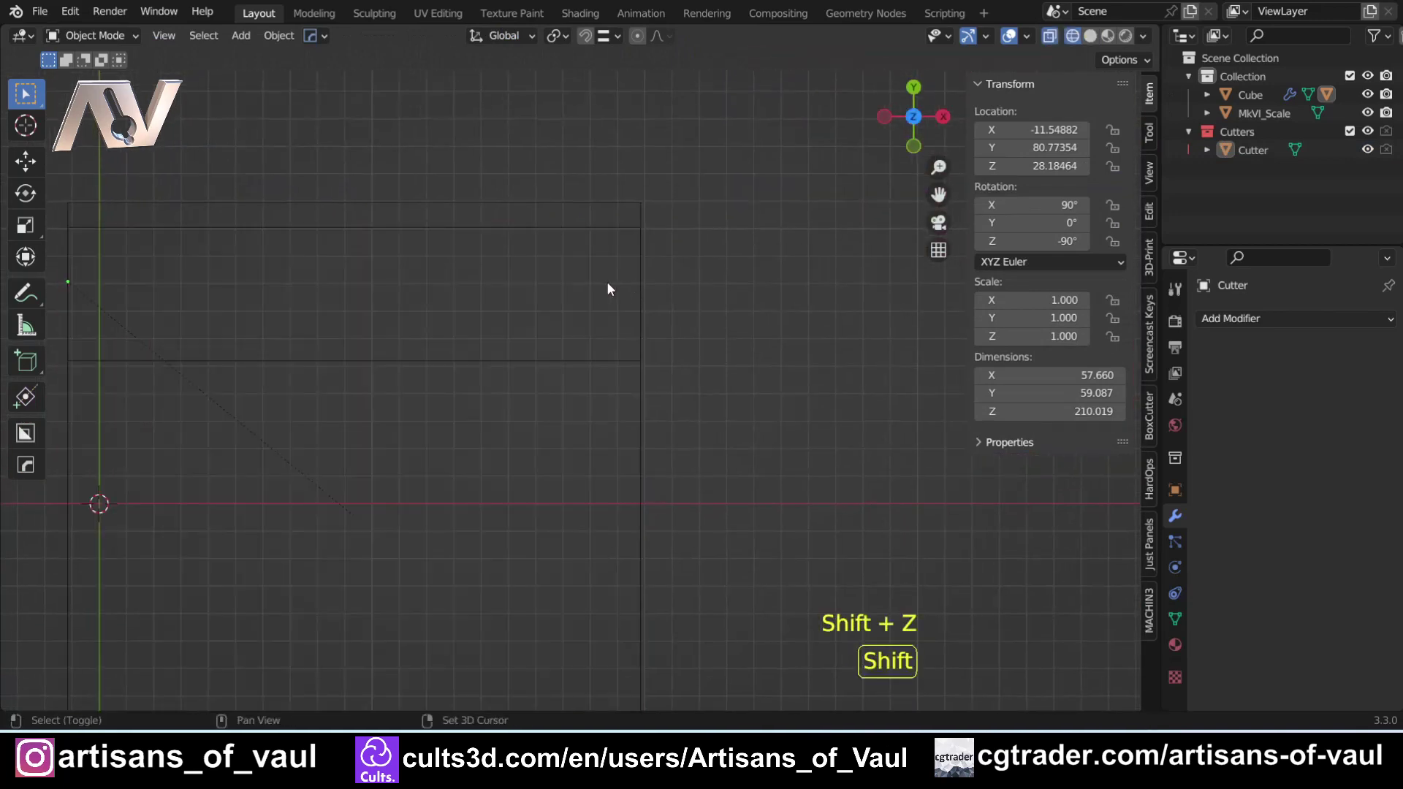
pyautogui.keyDown('shift'); pyautogui.moveTo(568, 204); pyautogui.dragTo(498, 288, button='middle'); pyautogui.keyUp('shift')
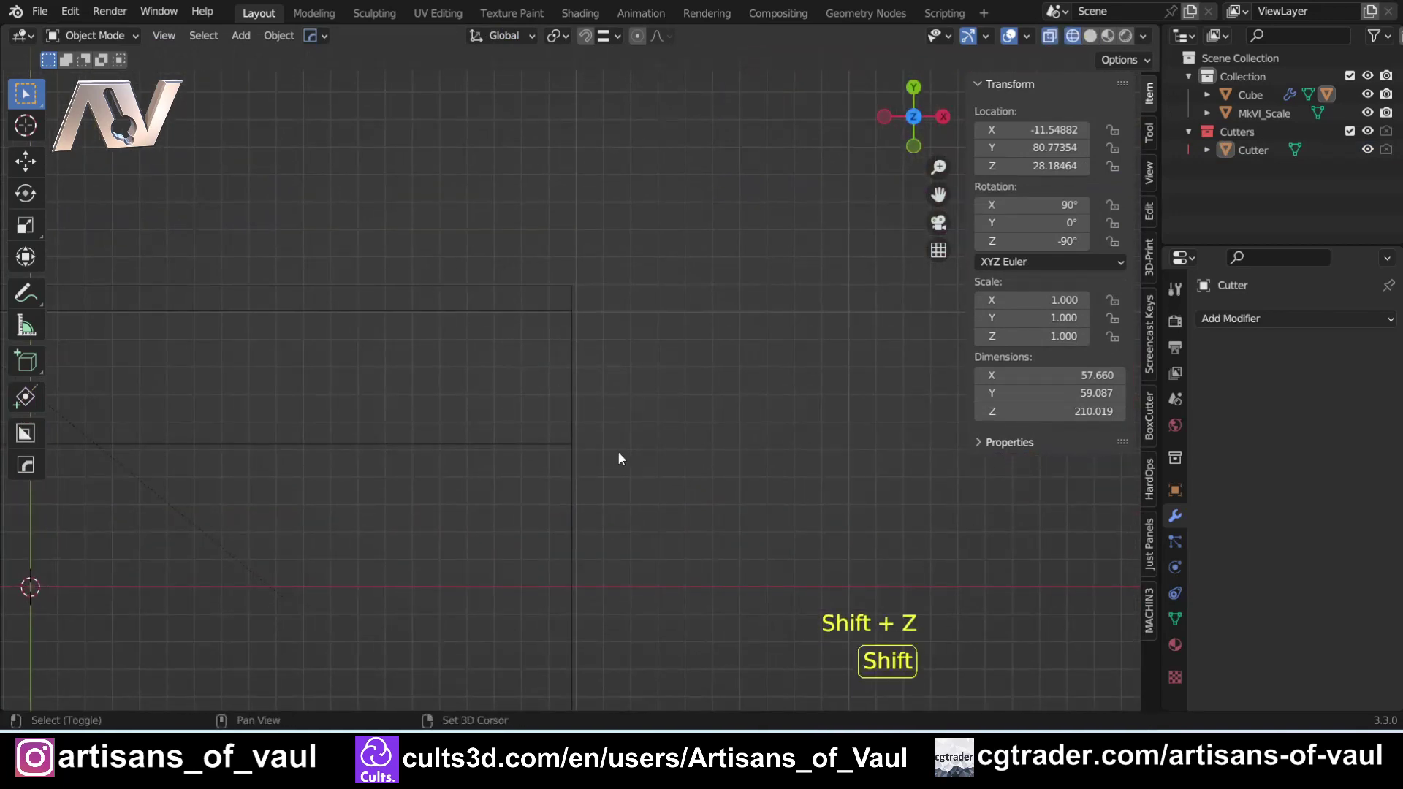
pyautogui.keyDown('shift'); pyautogui.moveTo(608, 457); pyautogui.dragTo(673, 468, button='middle'); pyautogui.keyUp('shift')
pyautogui.hotkey('alt', 'w')
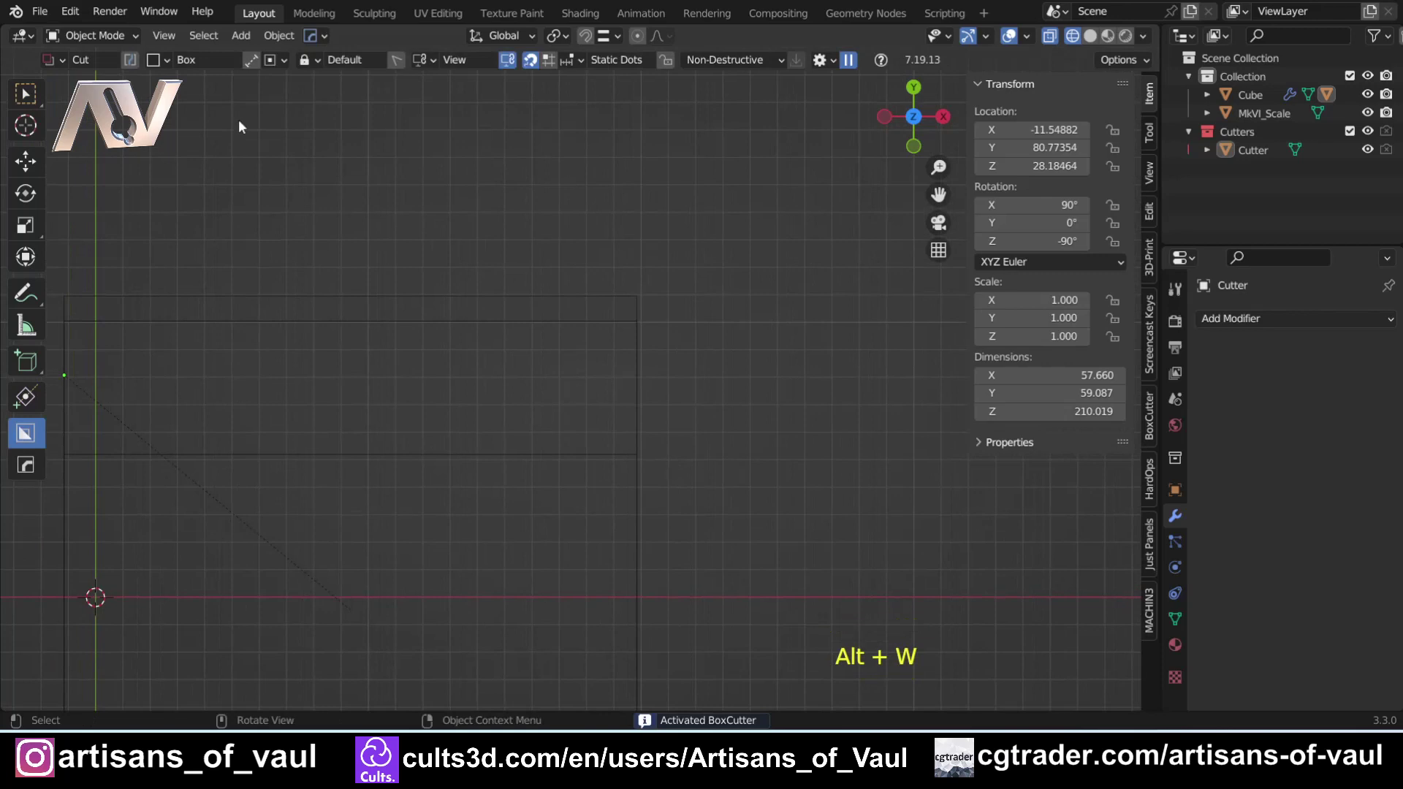
pyautogui.press('d')
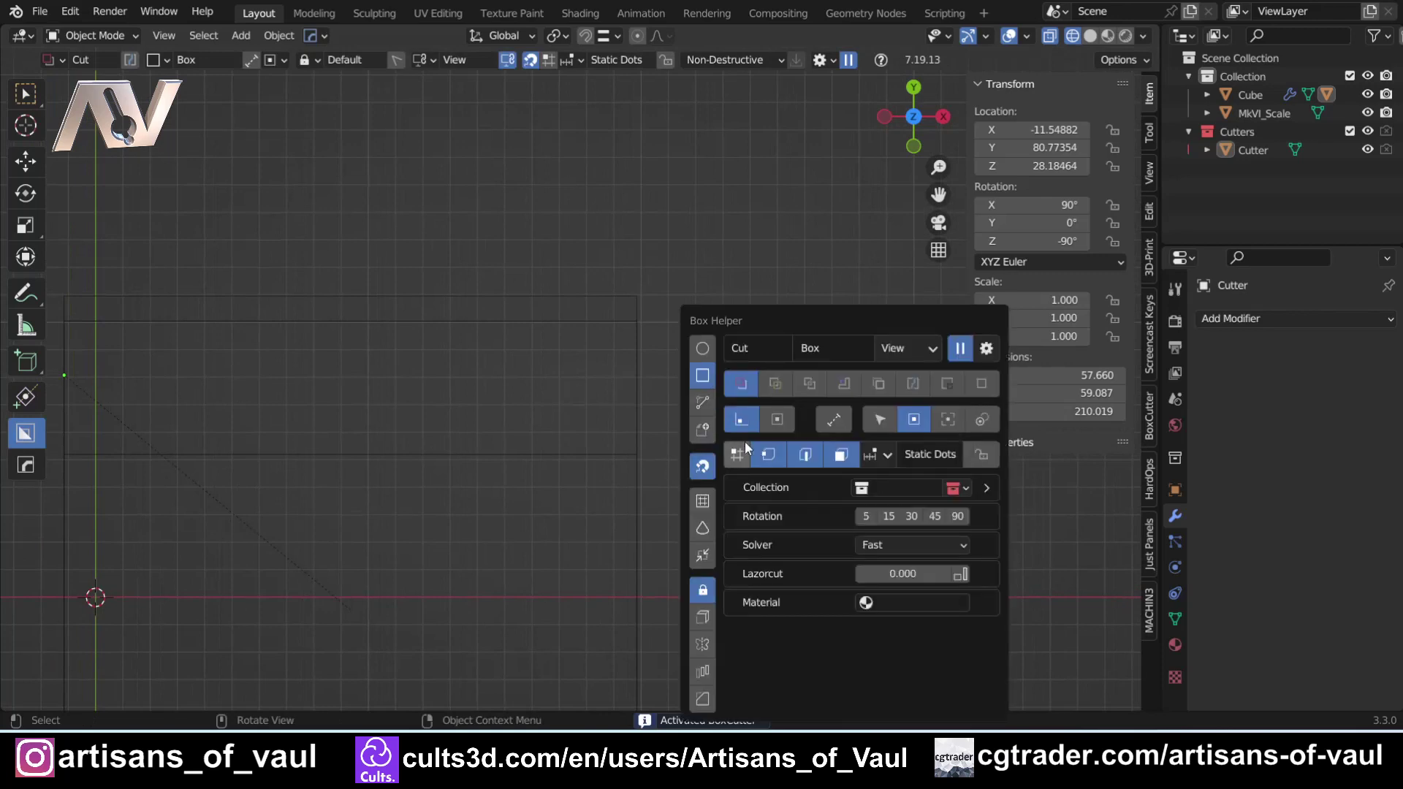
pyautogui.click(833, 419)
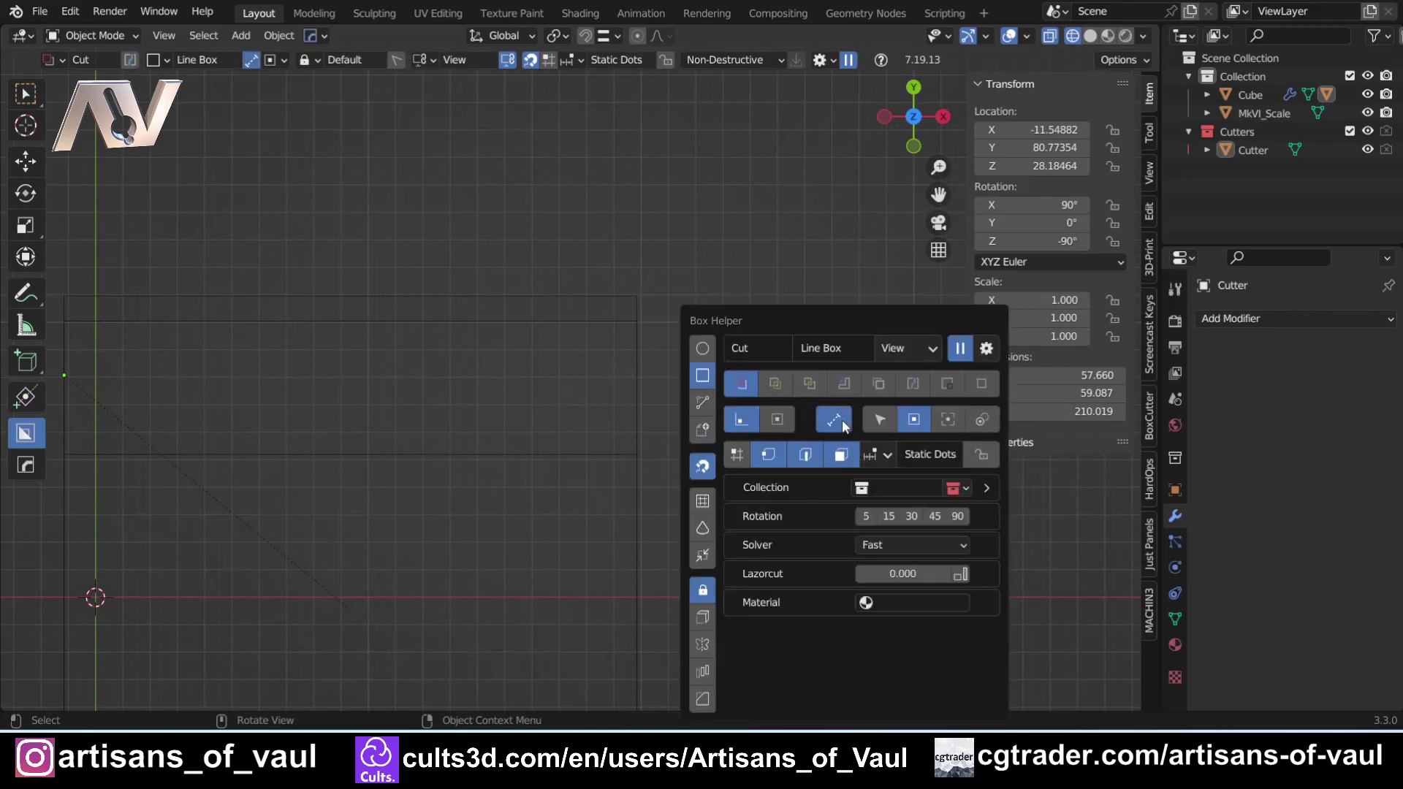
pyautogui.click(593, 322)
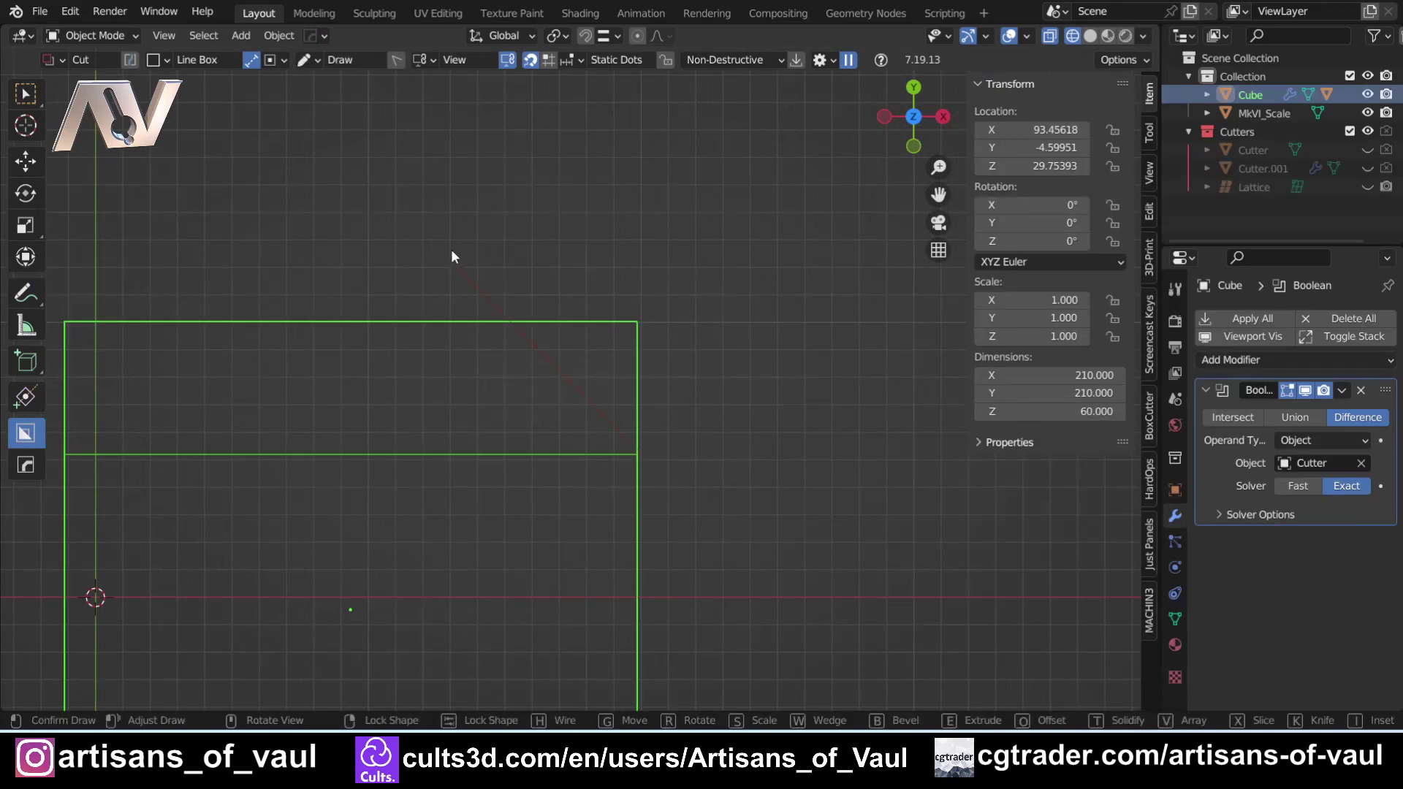
pyautogui.moveTo(450, 249); pyautogui.dragTo(687, 207)
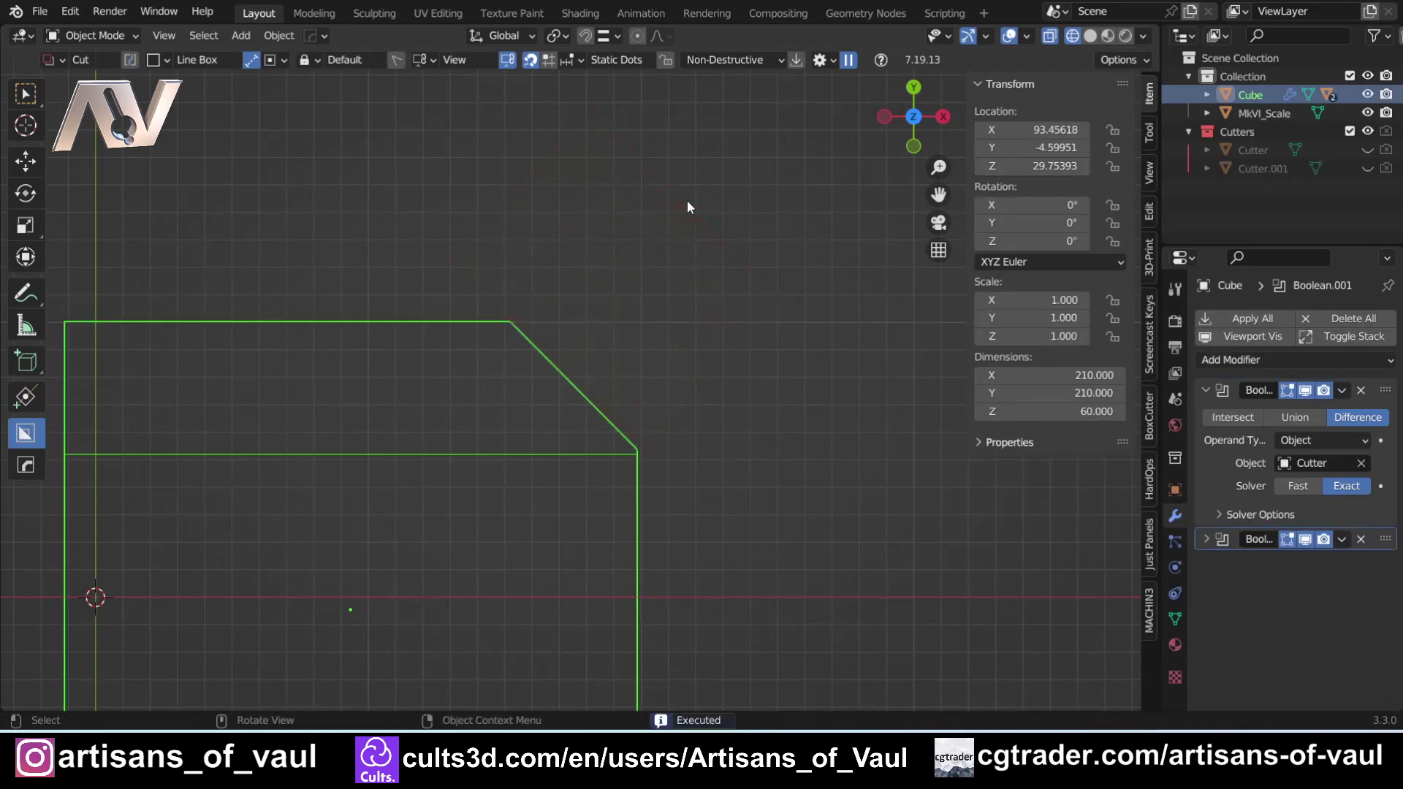
# Bring up the diagonal corner cutter and move it along Y to about 113.17 so the cut meets the overhang's inner line
pyautogui.scroll(3, 675, 417)
pyautogui.keyDown('shift'); pyautogui.moveTo(675, 416); pyautogui.dragTo(570, 425, button='middle'); pyautogui.keyUp('shift')
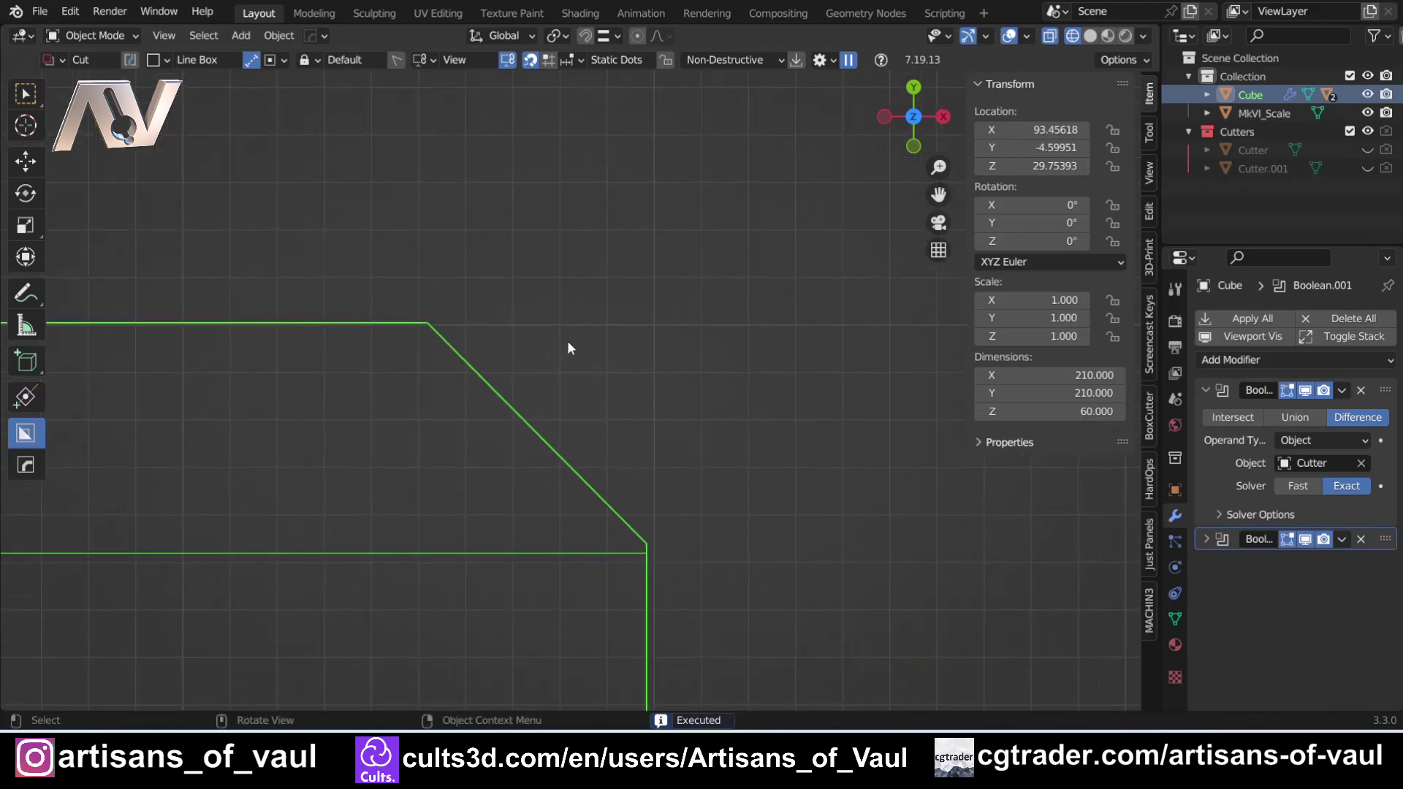
pyautogui.scroll(-3, 608, 340)
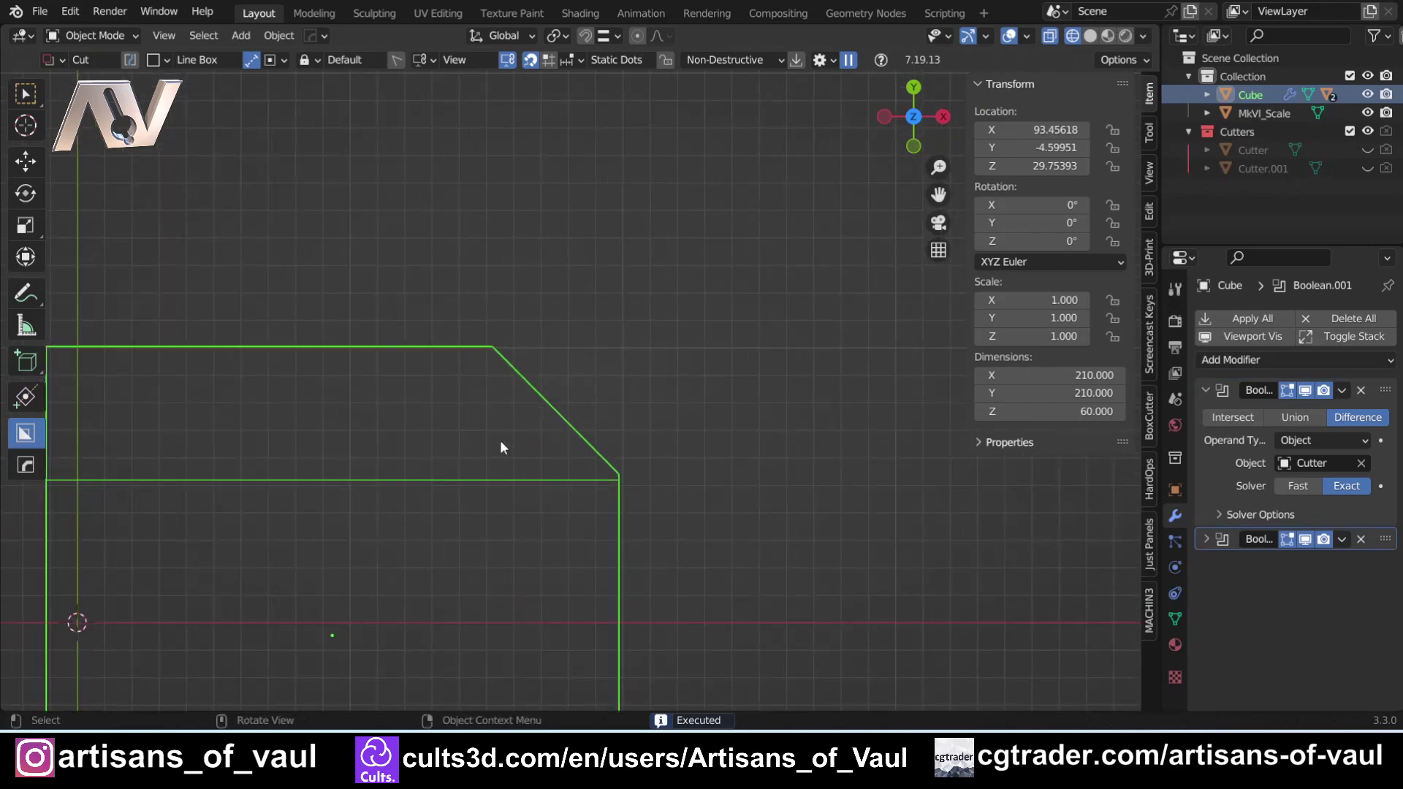
pyautogui.scroll(2, 633, 467)
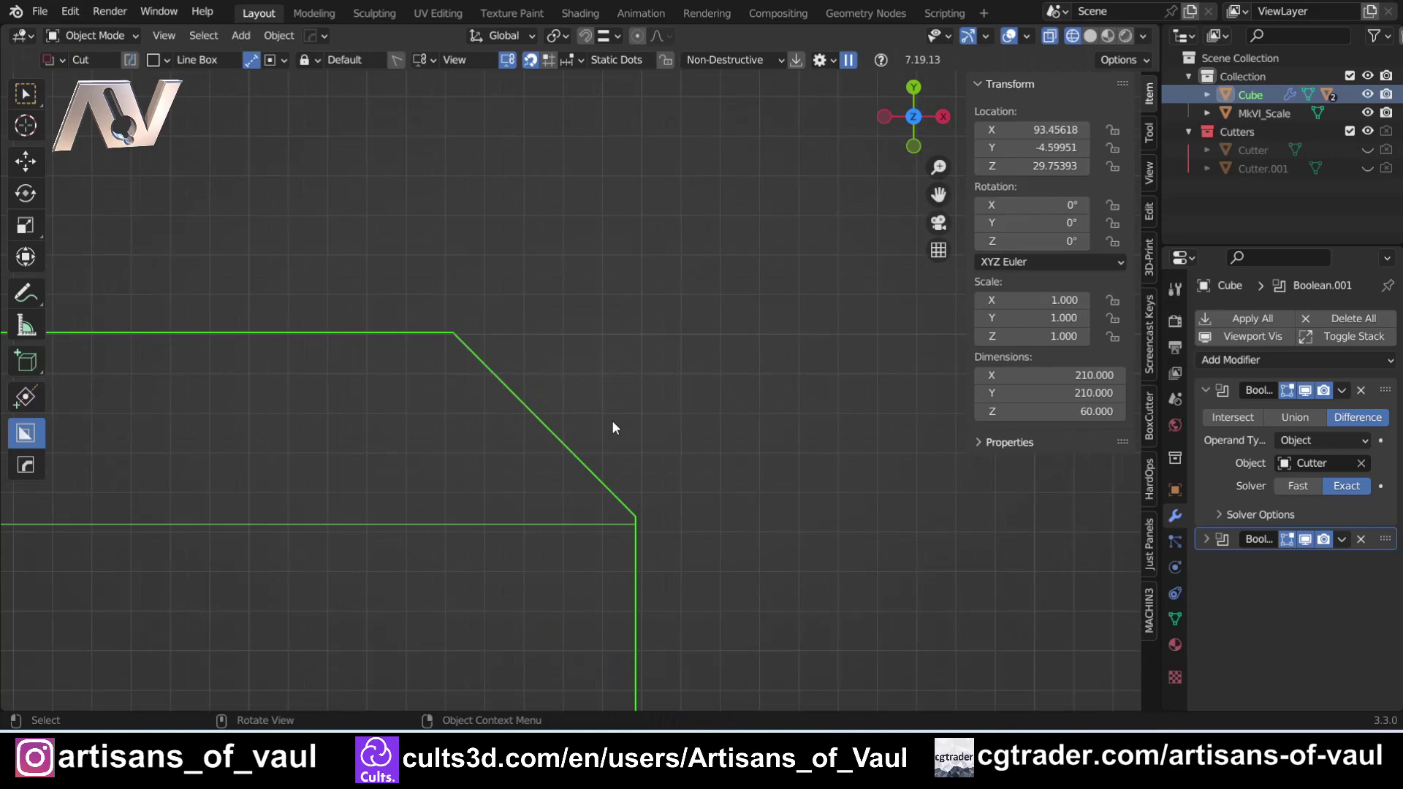
pyautogui.press('q')
pyautogui.click(648, 384)
pyautogui.click(648, 383)
pyautogui.press('g')
pyautogui.press('y')
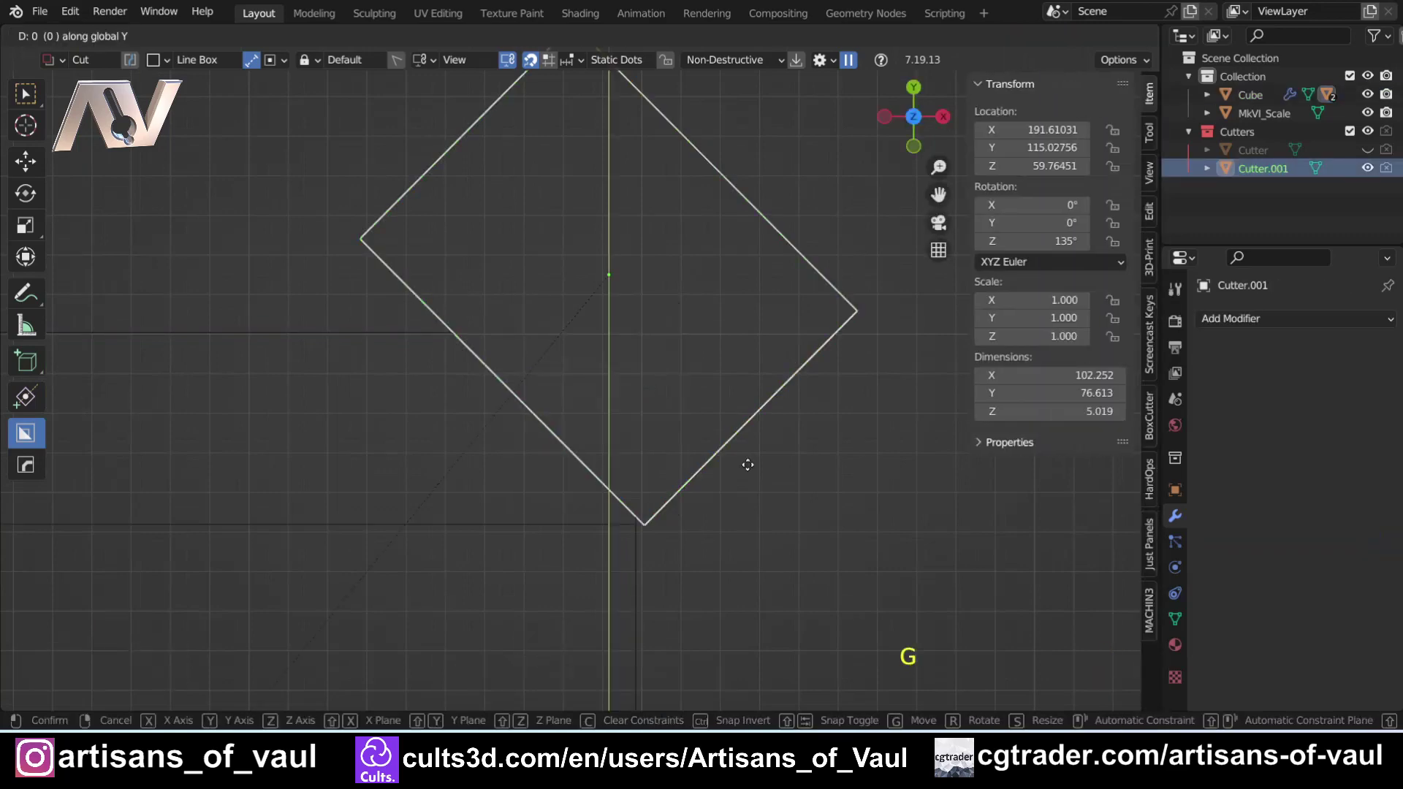
pyautogui.click(730, 472)
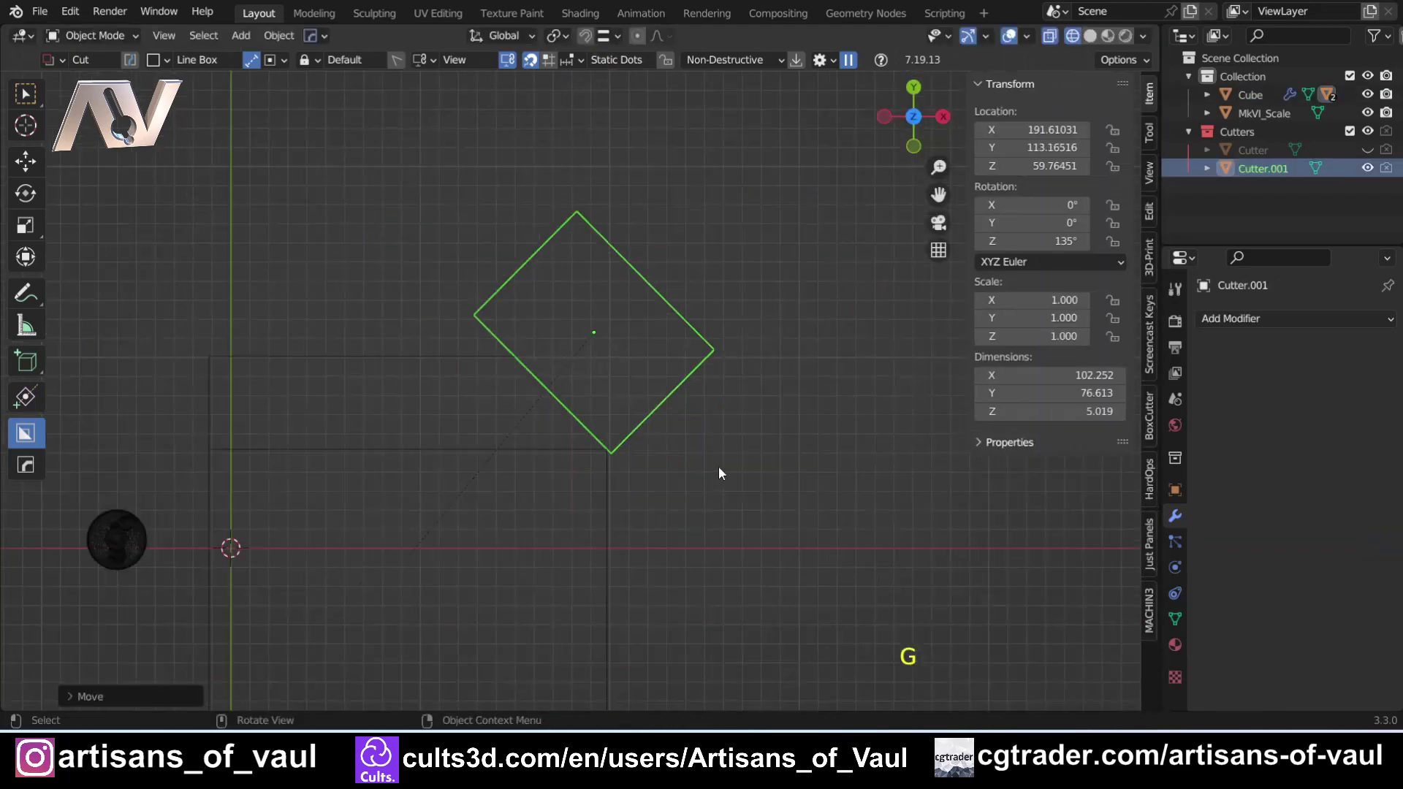
# Return to solid shading, hide the corner cutter and select the block to inspect its overhang in perspective
pyautogui.hotkey('shift', 'z')
pyautogui.moveTo(718, 472)
pyautogui.mouseDown(button='middle')
pyautogui.moveTo(732, 367)
pyautogui.moveTo(572, 355)
pyautogui.moveTo(540, 298)
pyautogui.mouseUp(button='middle')
pyautogui.press('h')
pyautogui.scroll(-6, 544, 314)
pyautogui.keyDown('shift'); pyautogui.moveTo(585, 431); pyautogui.dragTo(463, 286, button='middle'); pyautogui.keyUp('shift')
pyautogui.keyDown('shift'); pyautogui.moveTo(372, 310); pyautogui.dragTo(471, 357, button='middle'); pyautogui.keyUp('shift')
pyautogui.scroll(3, 409, 340)
pyautogui.moveTo(379, 333); pyautogui.dragTo(514, 488, button='middle')
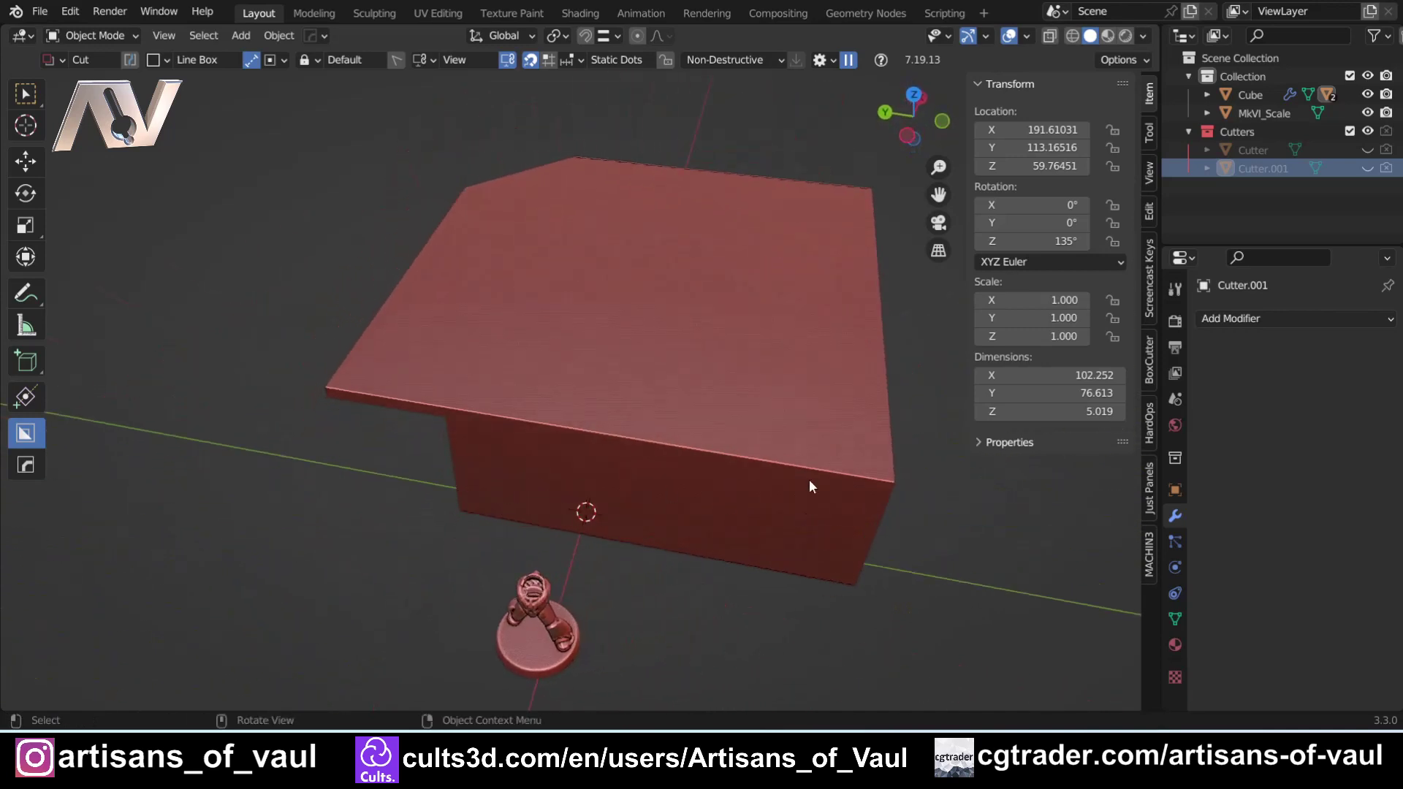
pyautogui.moveTo(811, 486); pyautogui.dragTo(664, 413, button='middle')
pyautogui.click(661, 413)
pyautogui.scroll(3, 643, 415)
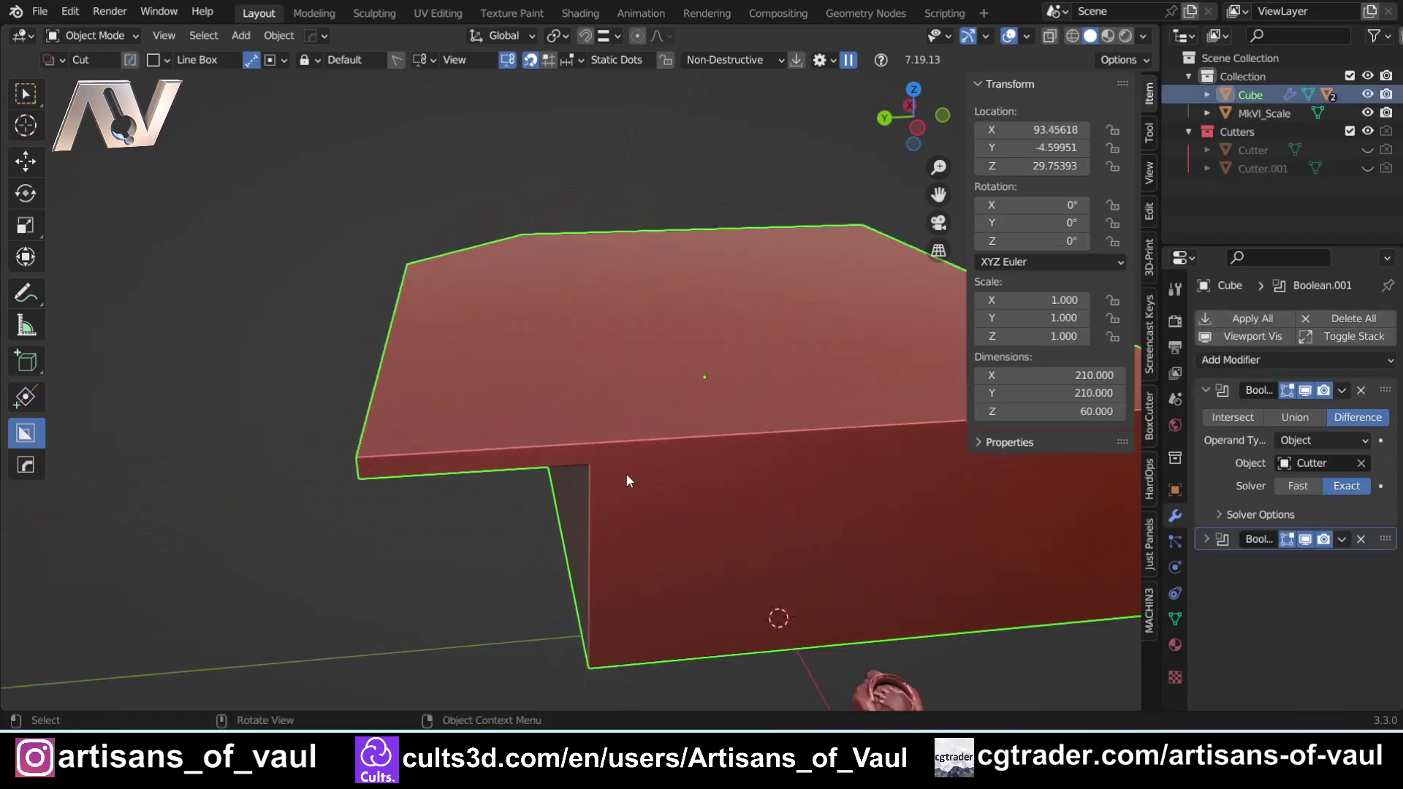
# Apply the Boolean modifier that forms the roof overhang on the block
pyautogui.moveTo(612, 474); pyautogui.dragTo(595, 442, button='middle')
pyautogui.moveTo(551, 346); pyautogui.dragTo(679, 437, button='middle')
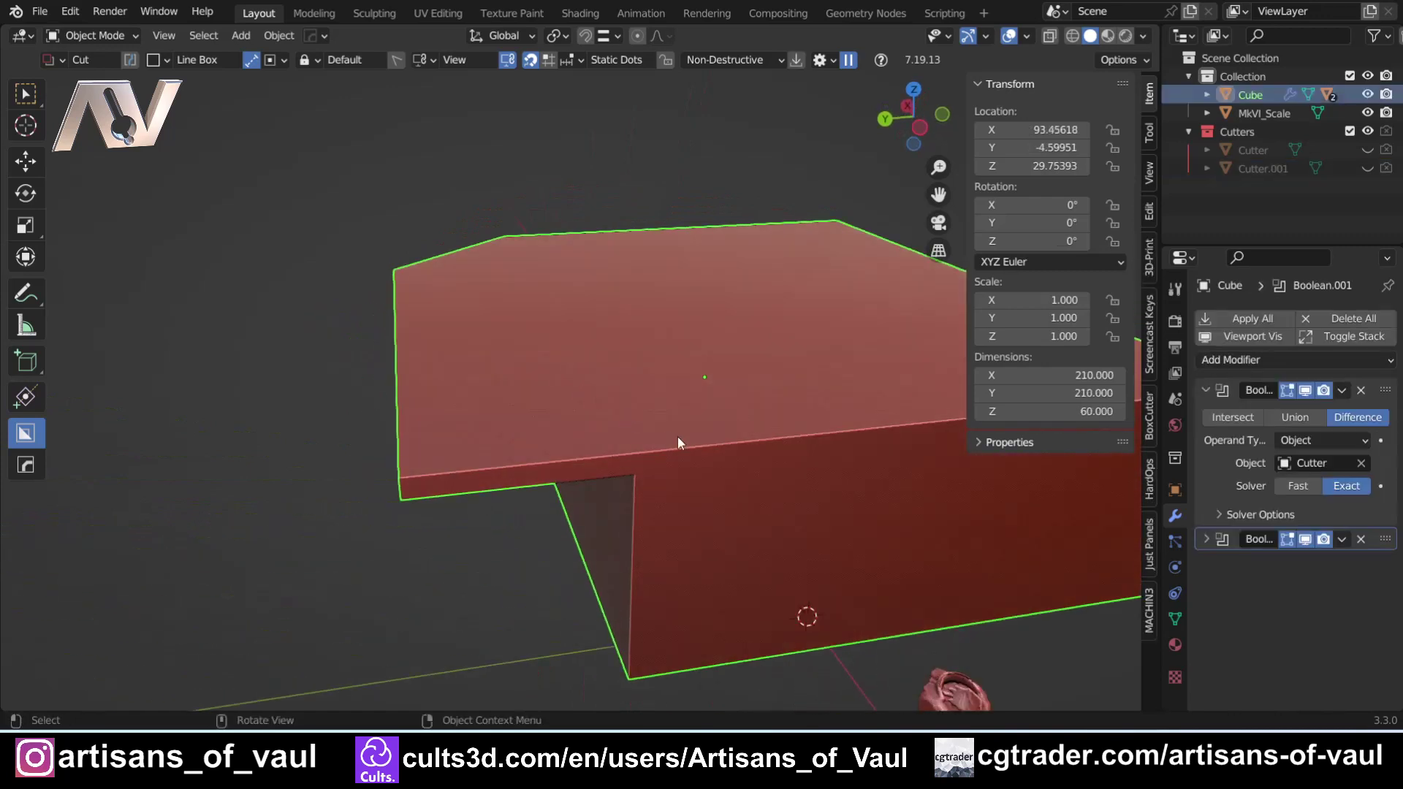
pyautogui.click(1341, 390)
pyautogui.click(1239, 406)
# From the overhang's inner corner vertex, knife a cut-through line locked to Z across the roof in the side view
pyautogui.press('Tab')
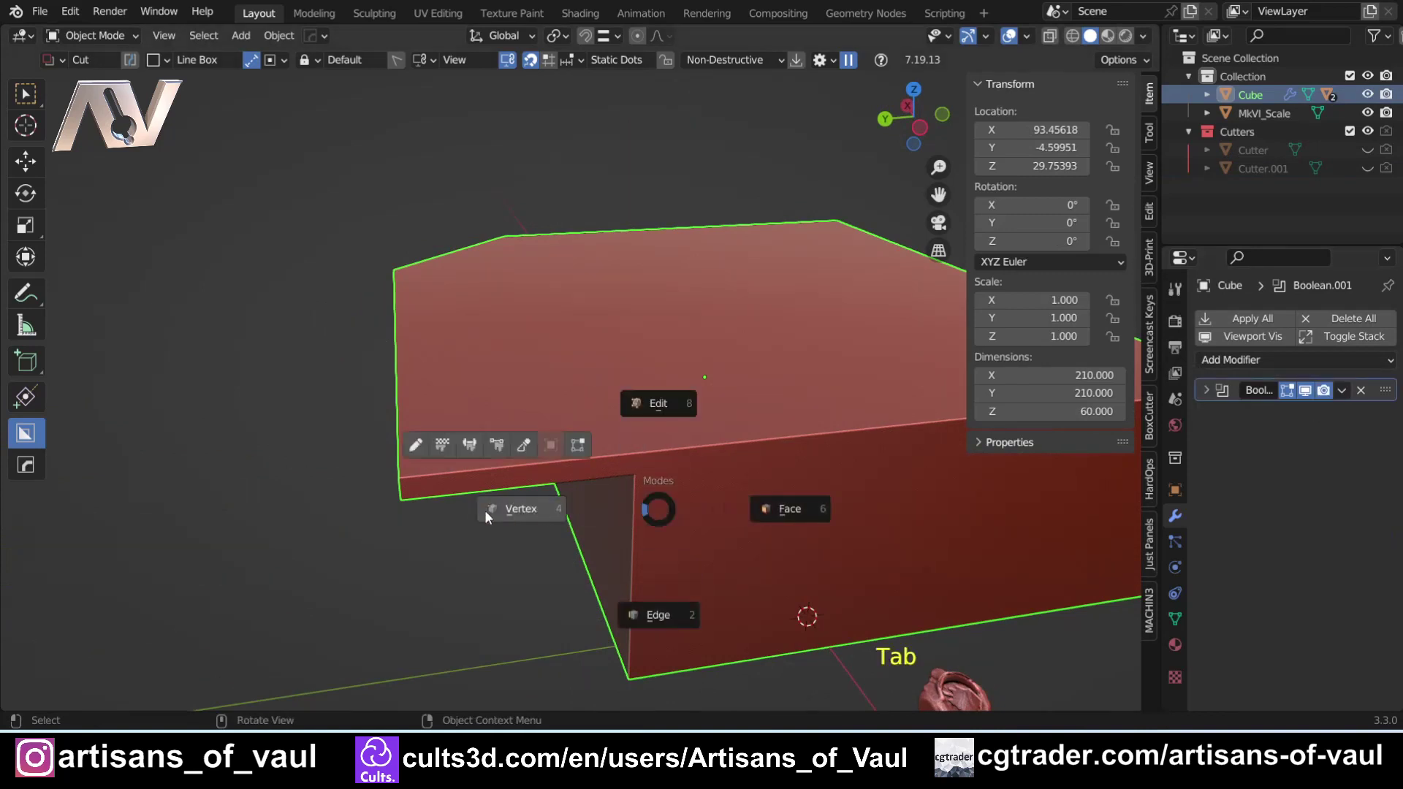
pyautogui.click(506, 507)
pyautogui.moveTo(506, 507); pyautogui.dragTo(587, 438, button='middle')
pyautogui.click(522, 430)
pyautogui.click(912, 124)
pyautogui.scroll(5, 562, 395)
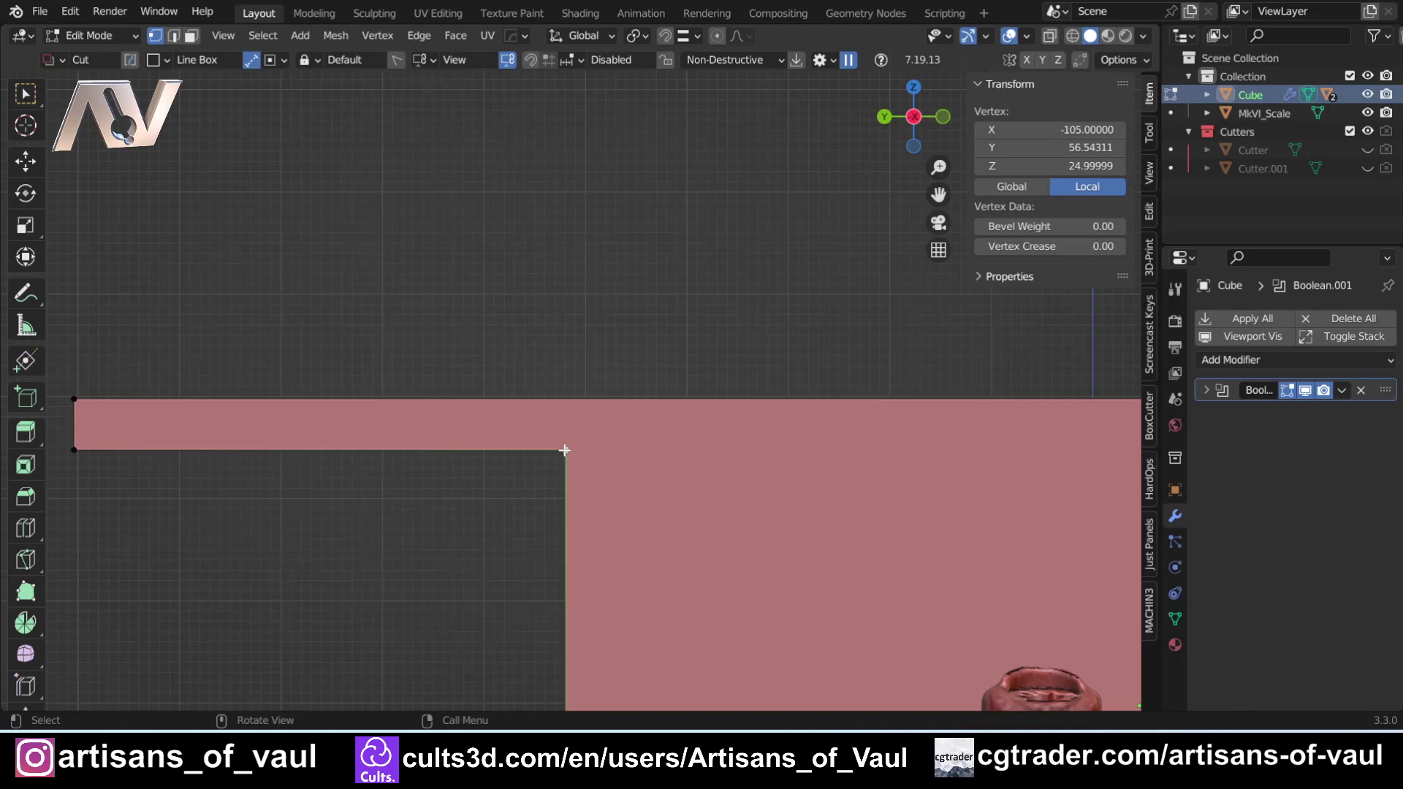
pyautogui.press('2')
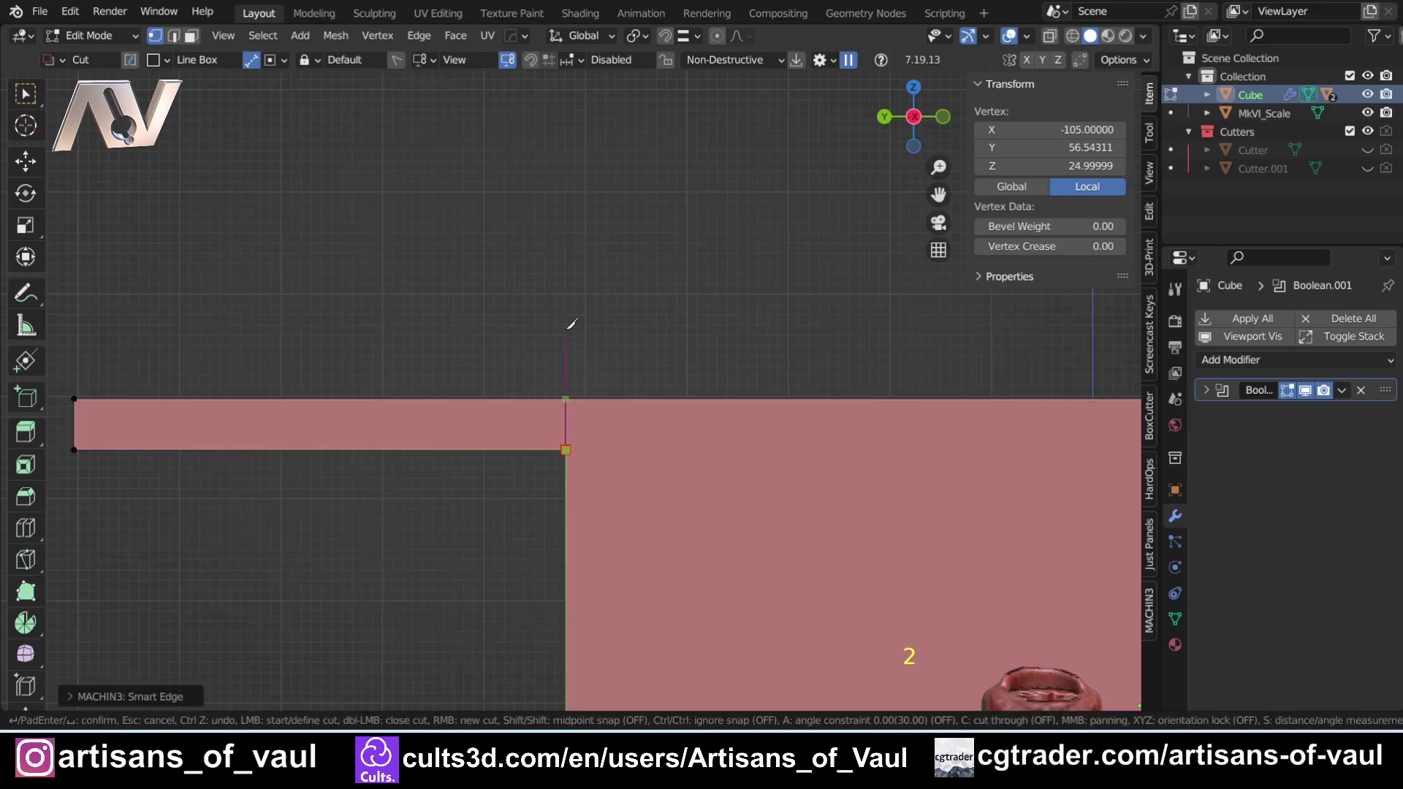
pyautogui.press('c')
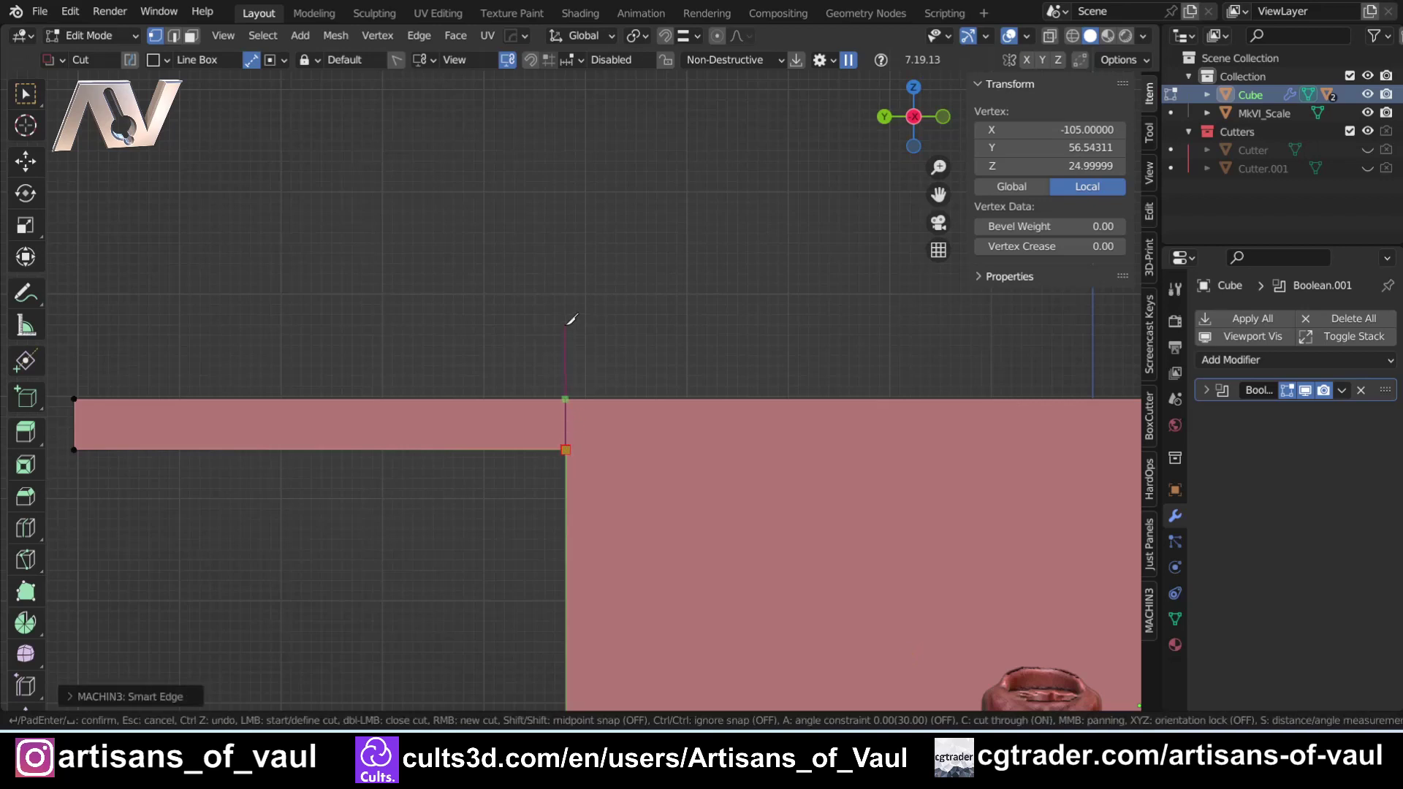
pyautogui.press('z')
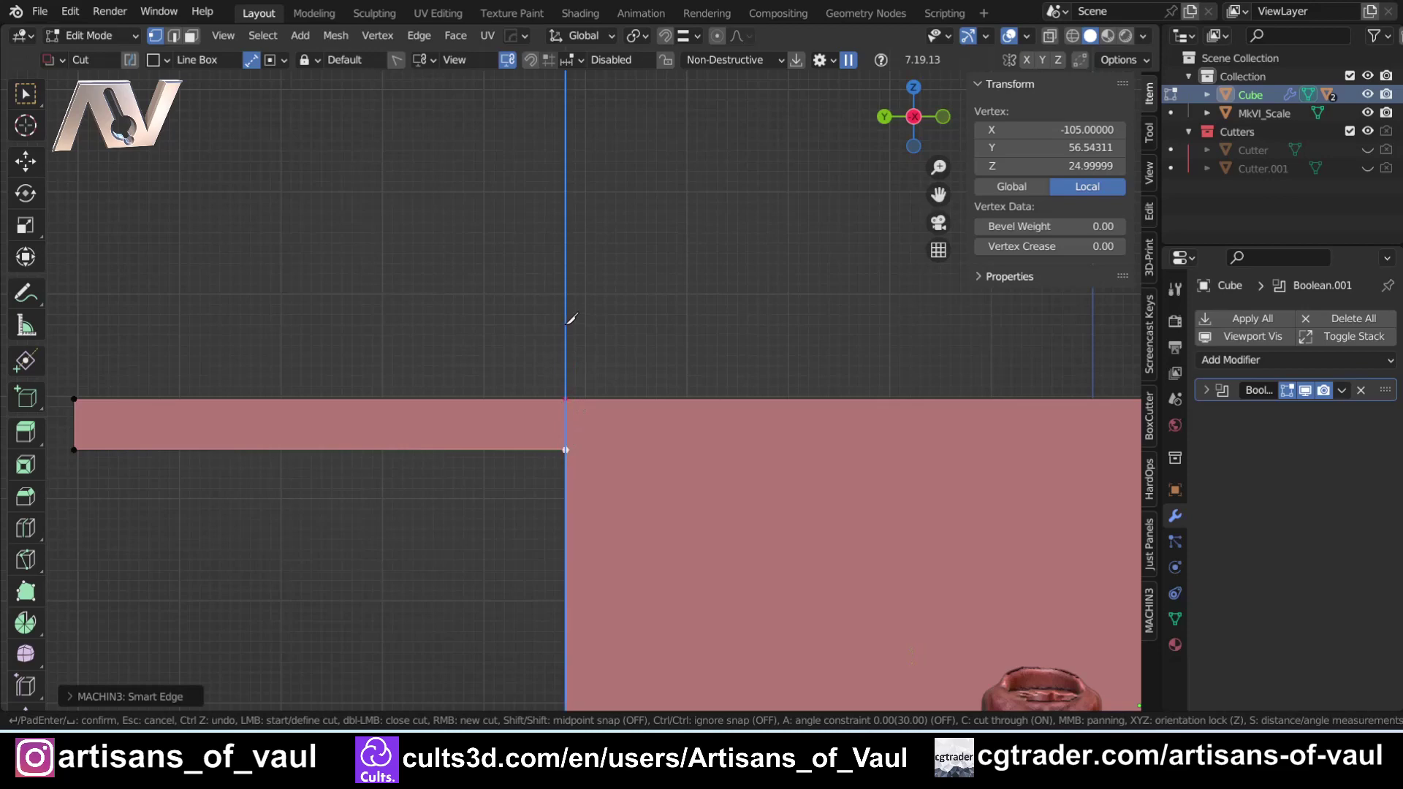
pyautogui.press('Return')
# Extrude the block's negative-X face, leaving out the overhang strip, 40 units outward
pyautogui.moveTo(564, 322); pyautogui.dragTo(511, 382, button='middle')
pyautogui.scroll(2, 684, 404)
pyautogui.scroll(-3, 511, 382)
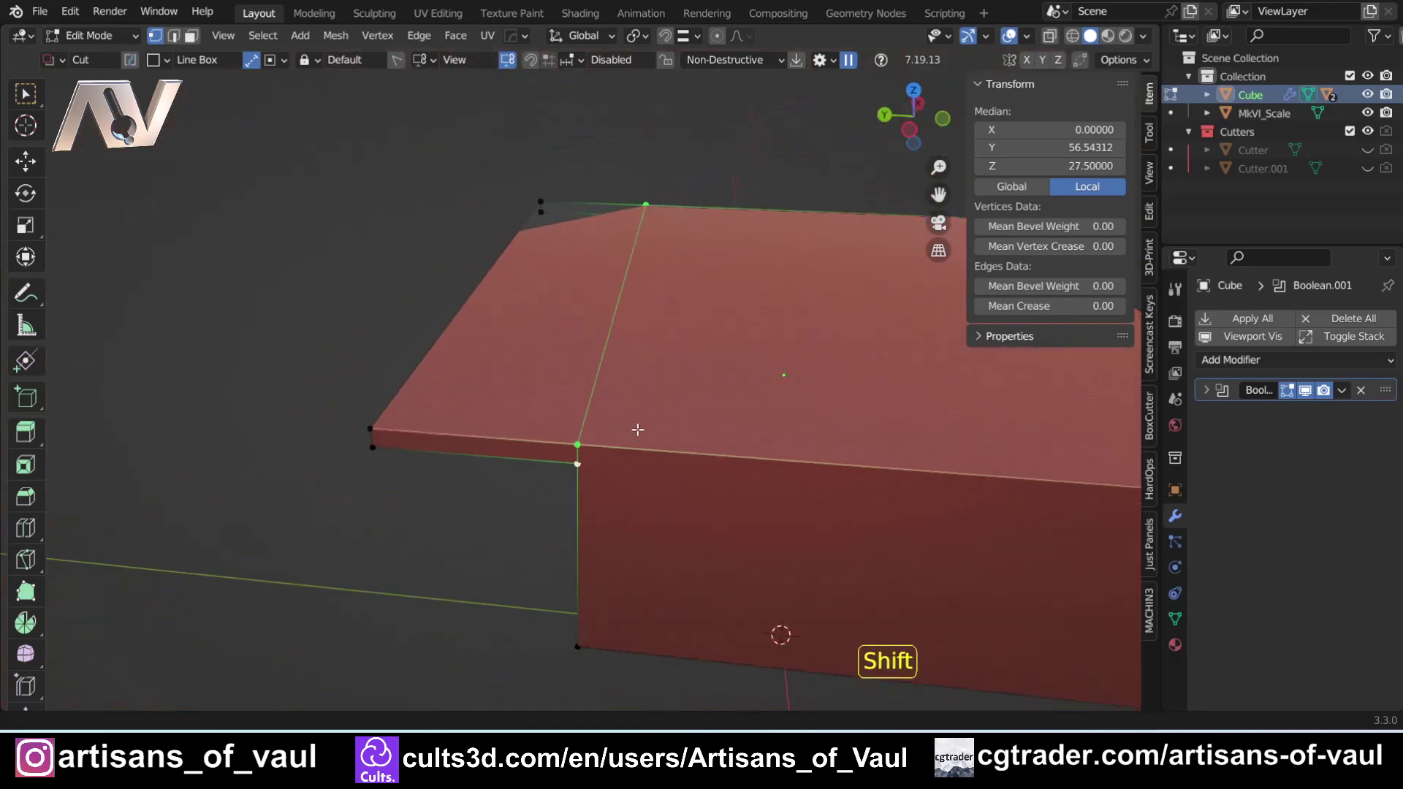
pyautogui.keyDown('shift'); pyautogui.moveTo(636, 429); pyautogui.dragTo(584, 335, button='middle'); pyautogui.keyUp('shift')
pyautogui.moveTo(585, 334); pyautogui.dragTo(526, 315, button='middle')
pyautogui.press('Tab')
pyautogui.click(769, 278)
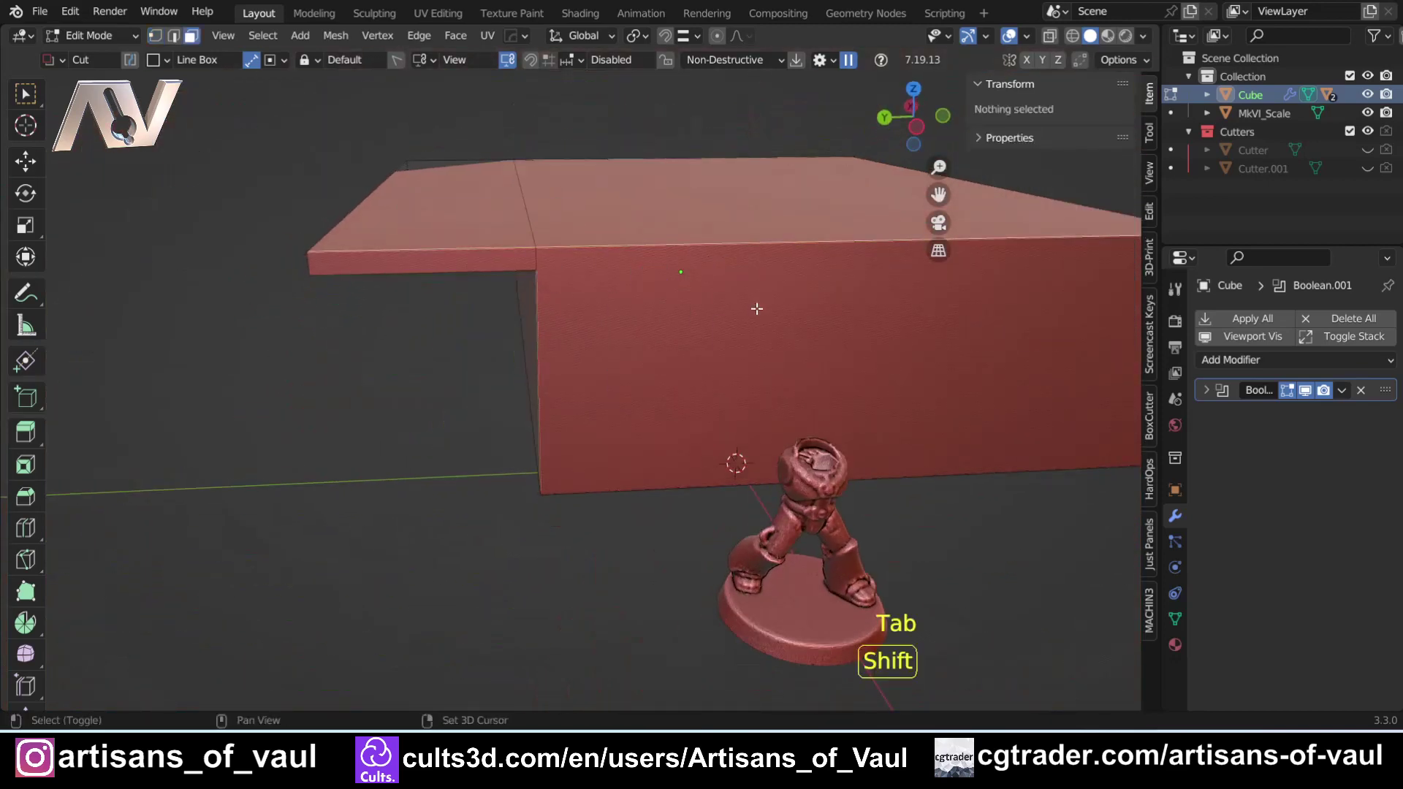
pyautogui.keyDown('shift'); pyautogui.click(713, 316); pyautogui.keyUp('shift')
pyautogui.keyDown('shift'); pyautogui.moveTo(711, 316); pyautogui.dragTo(510, 377, button='middle'); pyautogui.keyUp('shift')
pyautogui.moveTo(700, 340); pyautogui.dragTo(534, 390, button='middle')
pyautogui.scroll(-3, 615, 518)
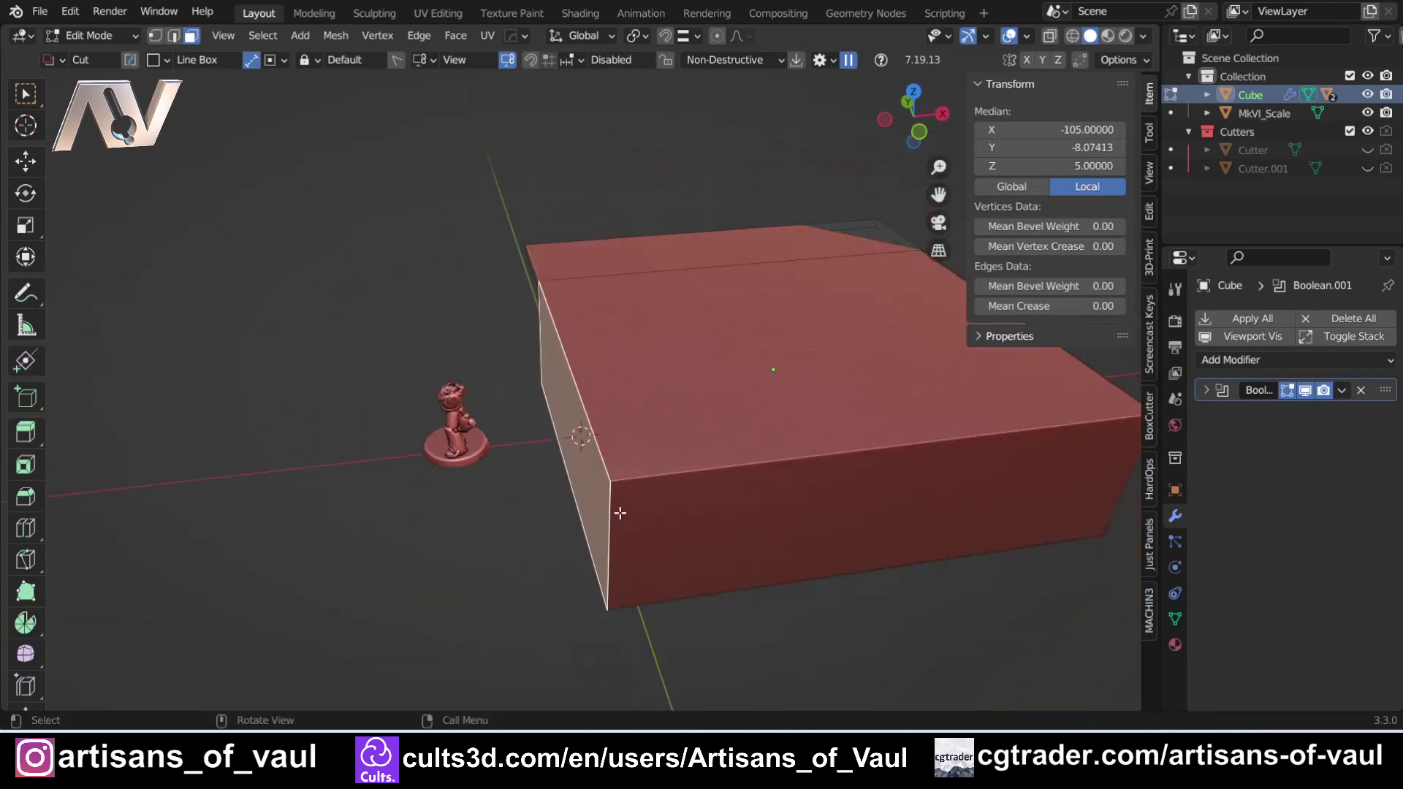
pyautogui.press('e')
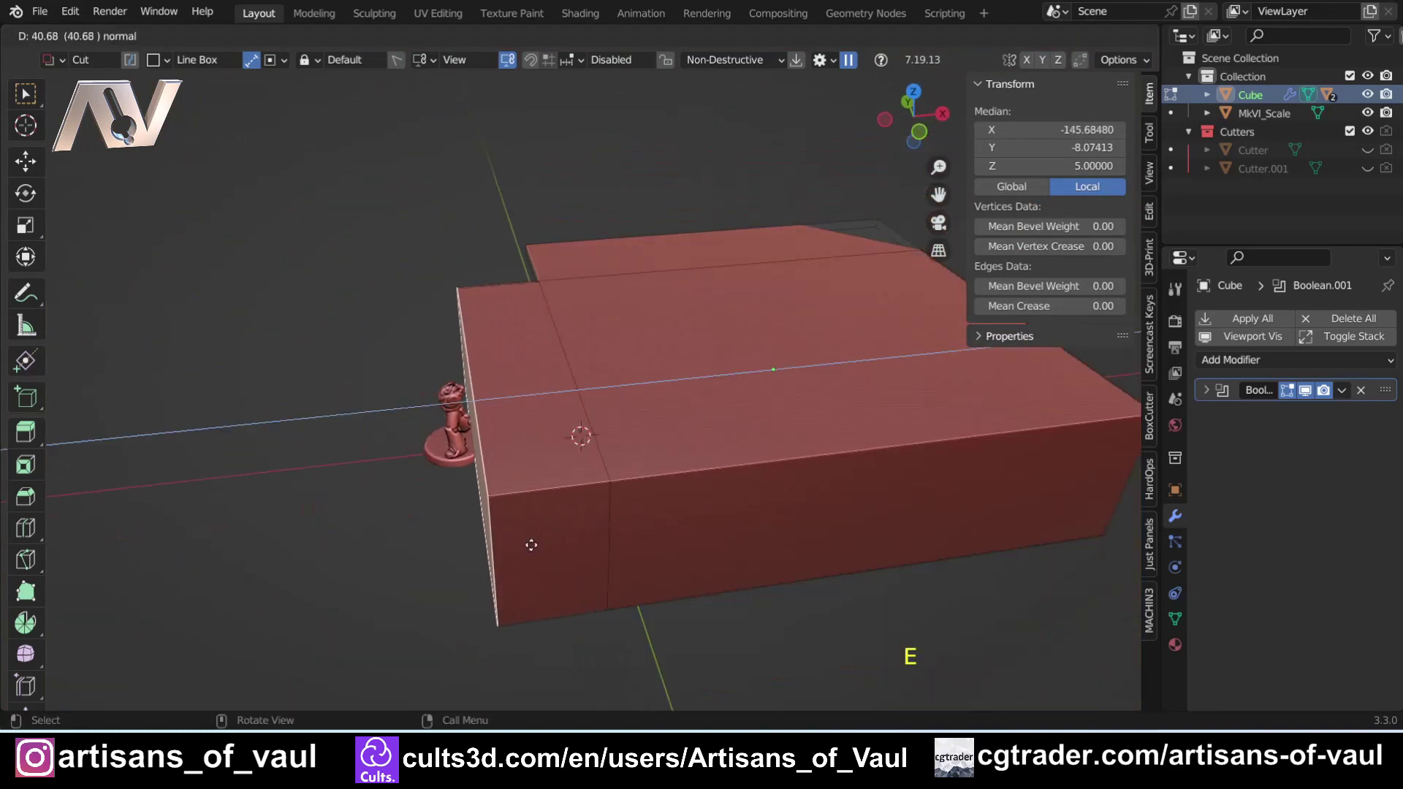
pyautogui.click(531, 545)
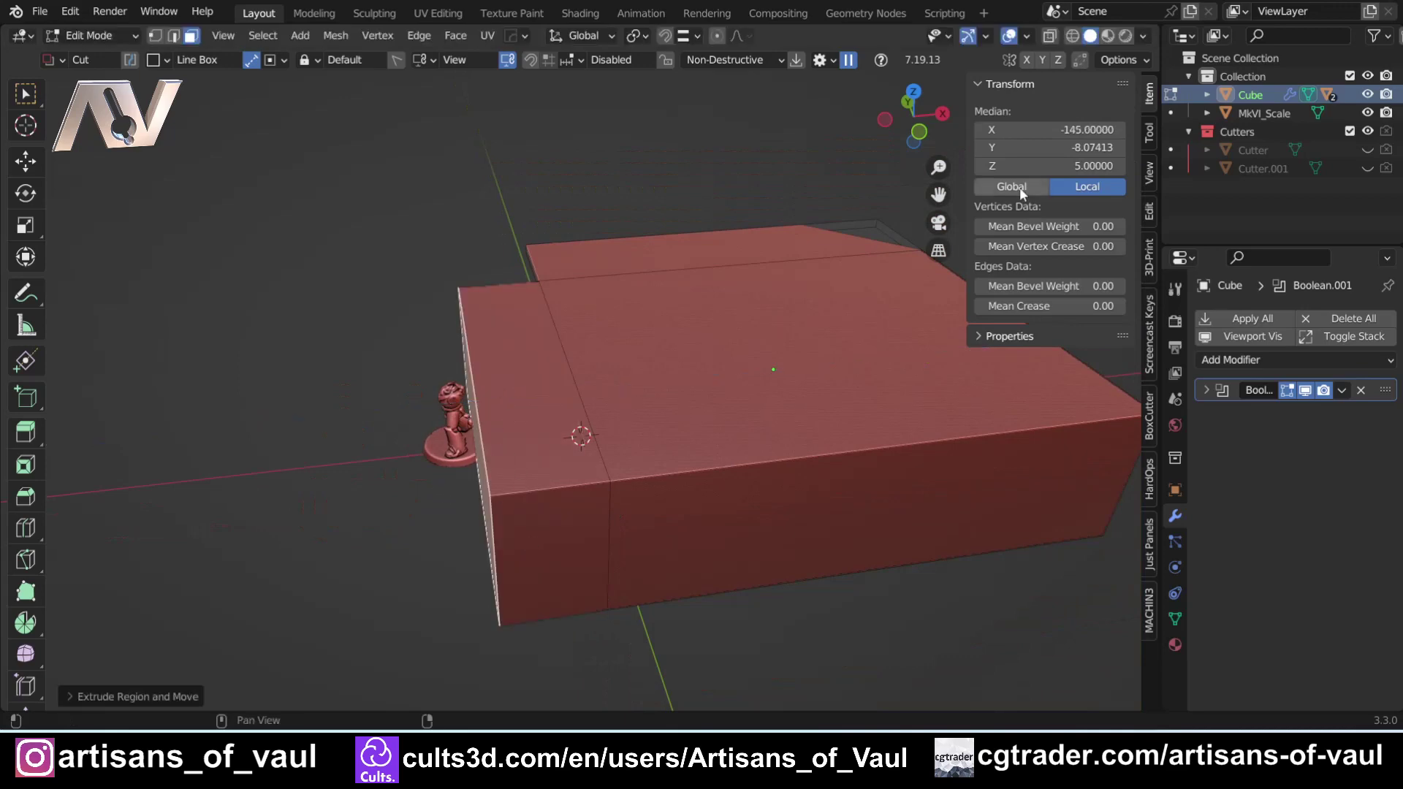
# Try to cut the extrusion's upper outer edge off at 45° with a small BoxCutter Line Box, and undo it
pyautogui.click(916, 137)
pyautogui.keyDown('shift'); pyautogui.moveTo(491, 444); pyautogui.dragTo(548, 438, button='middle'); pyautogui.keyUp('shift')
pyautogui.scroll(3, 486, 394)
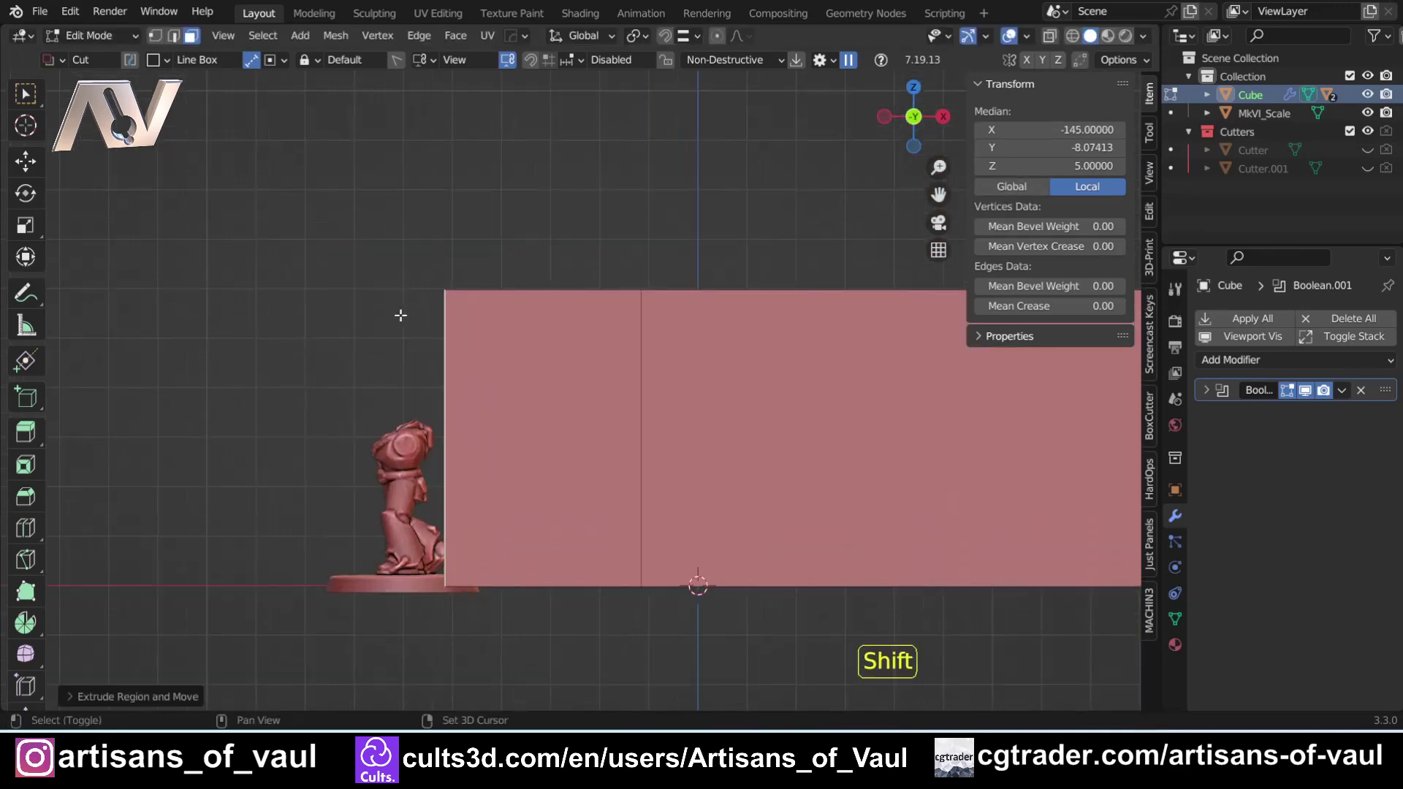
pyautogui.keyDown('shift'); pyautogui.moveTo(401, 314); pyautogui.dragTo(386, 371, button='middle'); pyautogui.keyUp('shift')
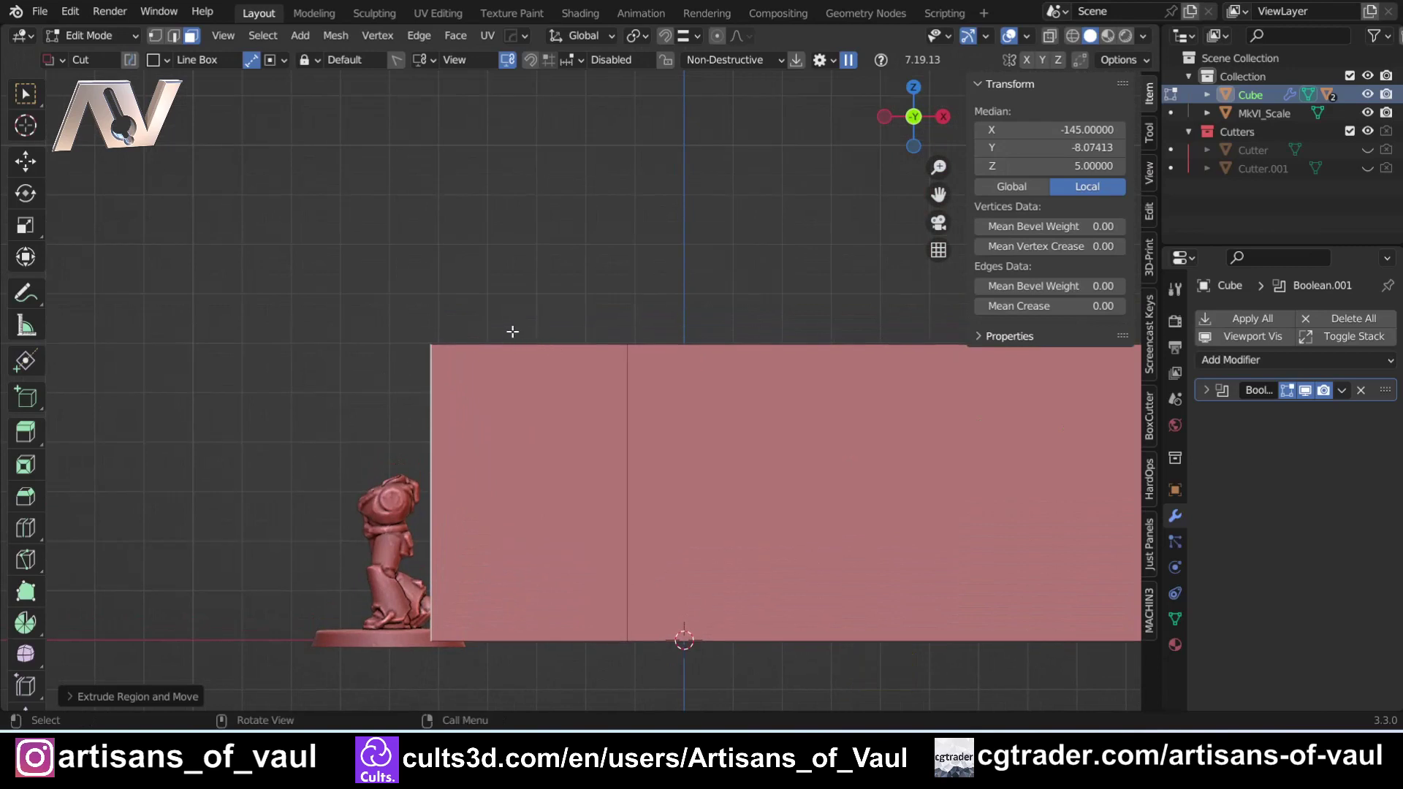
pyautogui.moveTo(512, 332); pyautogui.dragTo(414, 434)
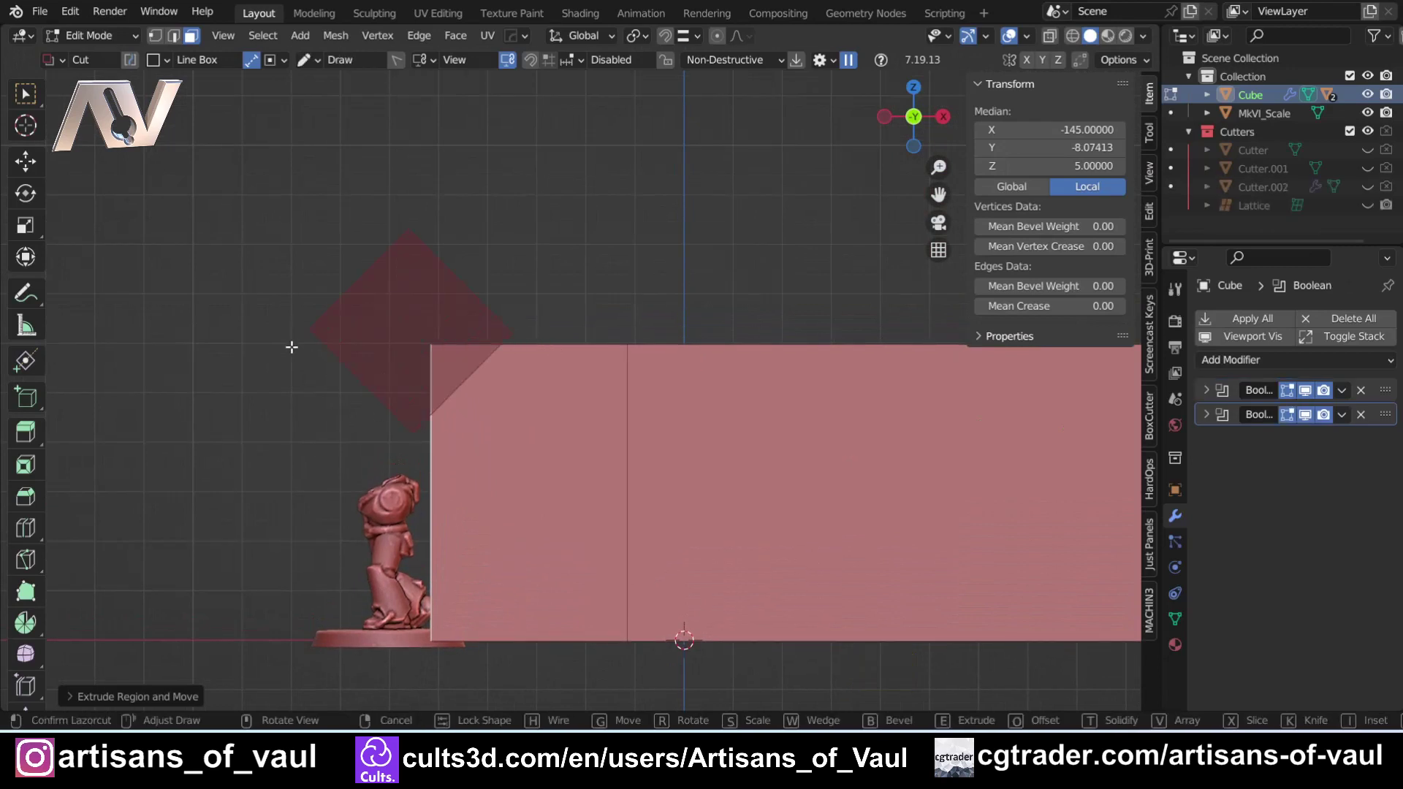
pyautogui.moveTo(292, 347); pyautogui.dragTo(292, 347)
pyautogui.moveTo(291, 347); pyautogui.dragTo(692, 405, button='middle')
pyautogui.press('Tab')
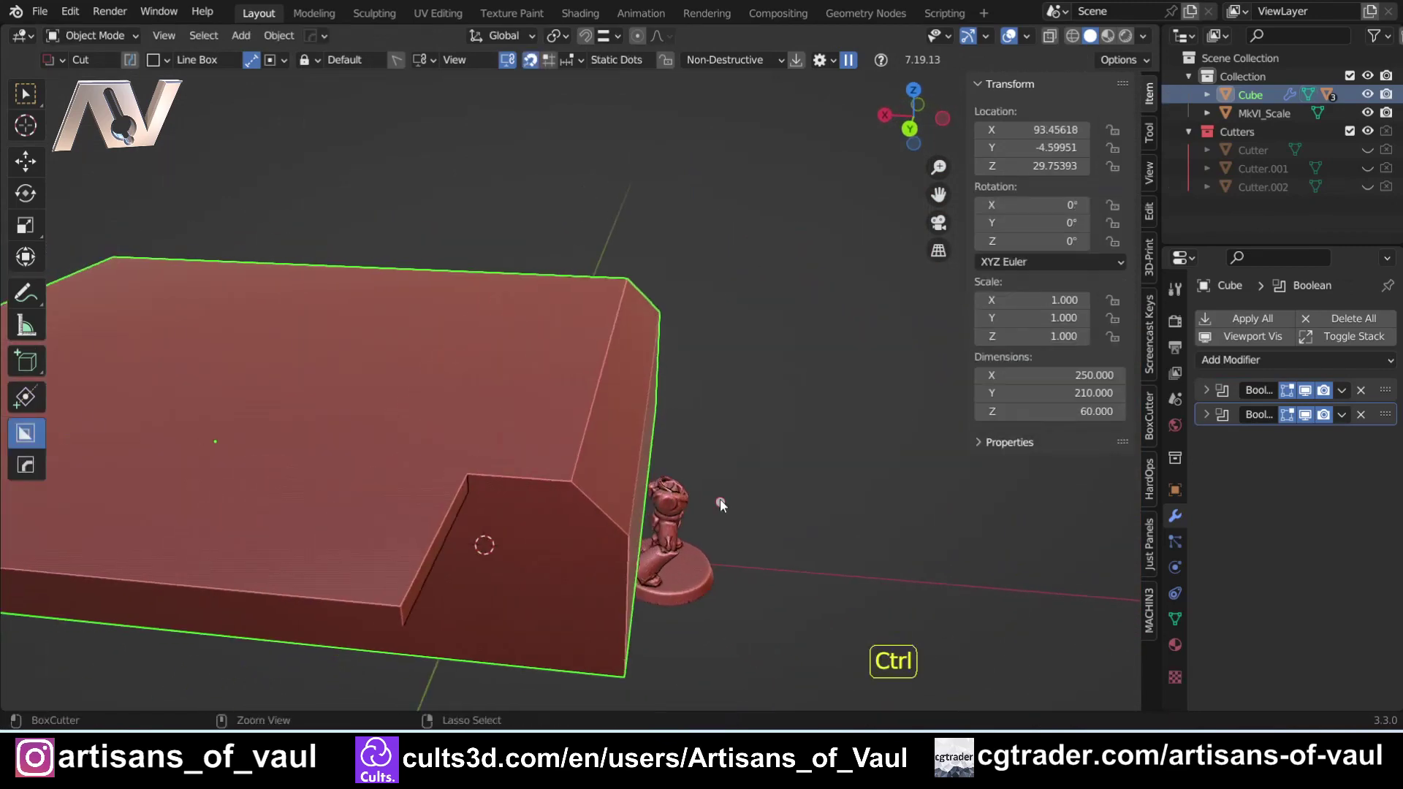
pyautogui.hotkey('ctrl', 'z')
pyautogui.hotkey('ctrl', 'z')
# Cut the extrusion's upper outer edge off at 45° along its whole length with BoxCutter, deeper than the first attempt
pyautogui.click(912, 133)
pyautogui.moveTo(588, 361)
pyautogui.mouseDown()
pyautogui.moveTo(750, 391)
pyautogui.moveTo(782, 361)
pyautogui.mouseUp()
pyautogui.moveTo(782, 361); pyautogui.dragTo(598, 332, button='middle')
# Duplicate the extrusion's negative-Y end face into a separate object with MACHIN3 Smart Face and return to Object Mode
pyautogui.press('Tab')
pyautogui.click(740, 335)
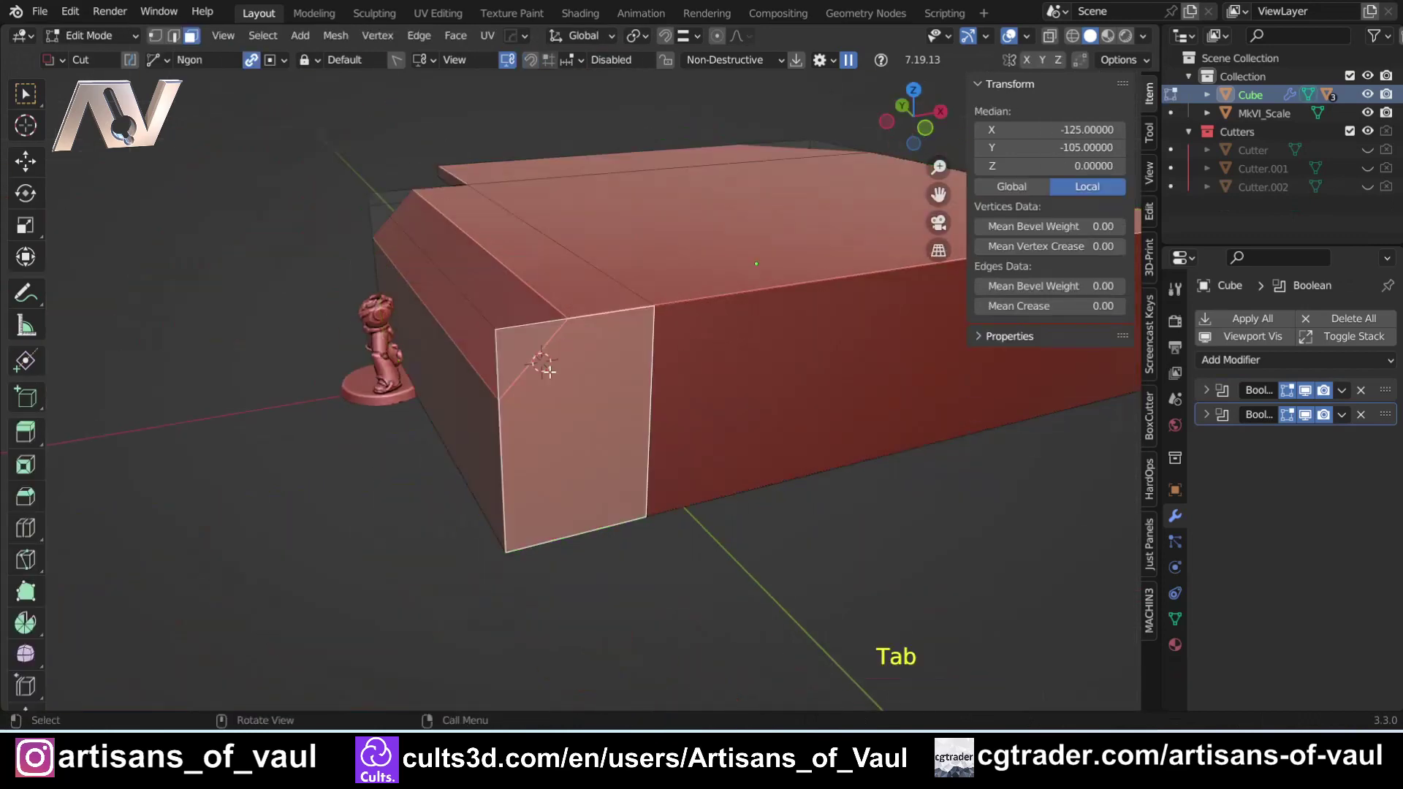
pyautogui.moveTo(595, 398)
pyautogui.keyDown('shift'); pyautogui.mouseDown(button='middle')
pyautogui.moveTo(588, 424)
pyautogui.moveTo(617, 411)
pyautogui.mouseUp(button='middle'); pyautogui.keyUp('shift')
pyautogui.hotkey('shift', '4')
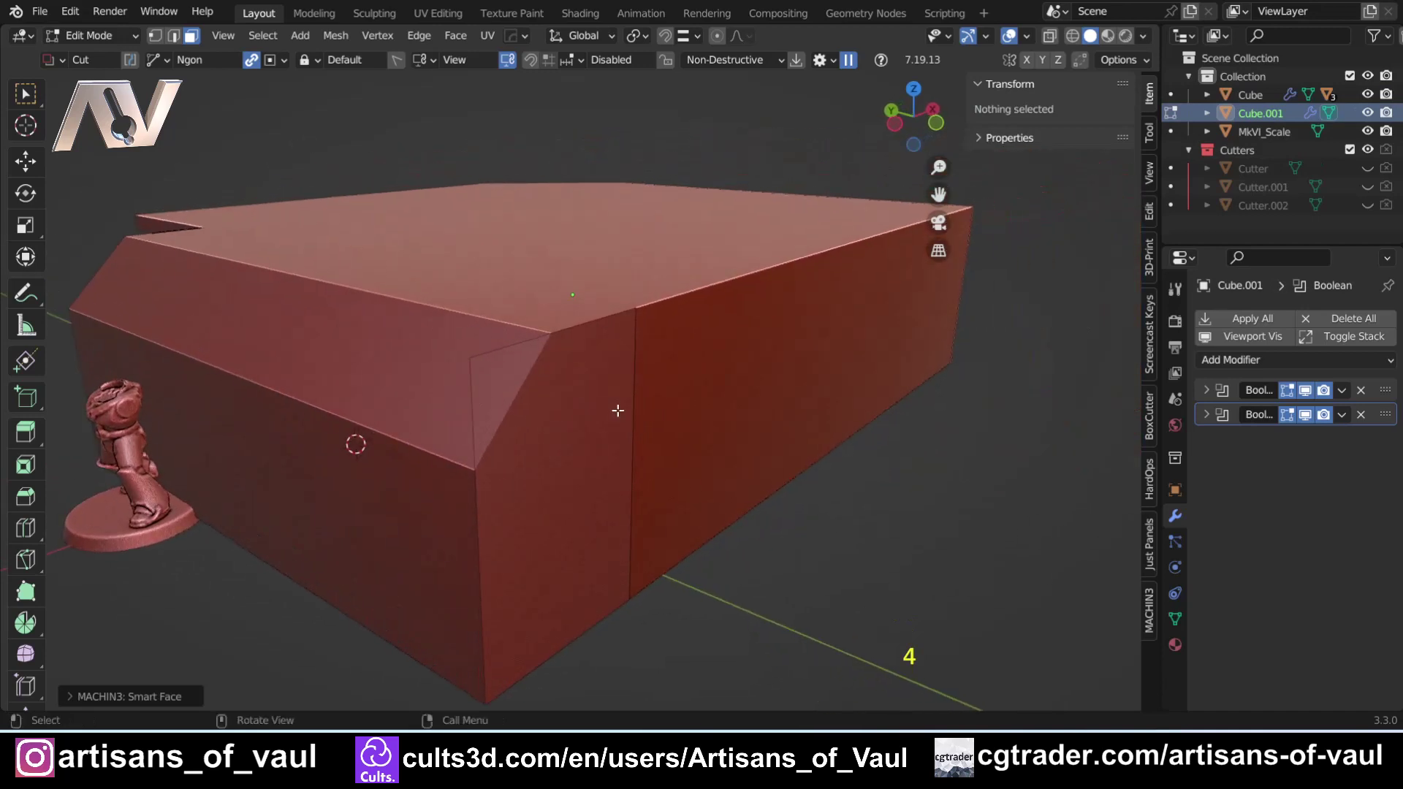
pyautogui.press('Tab')
pyautogui.click(608, 329)
pyautogui.scroll(-3, 541, 413)
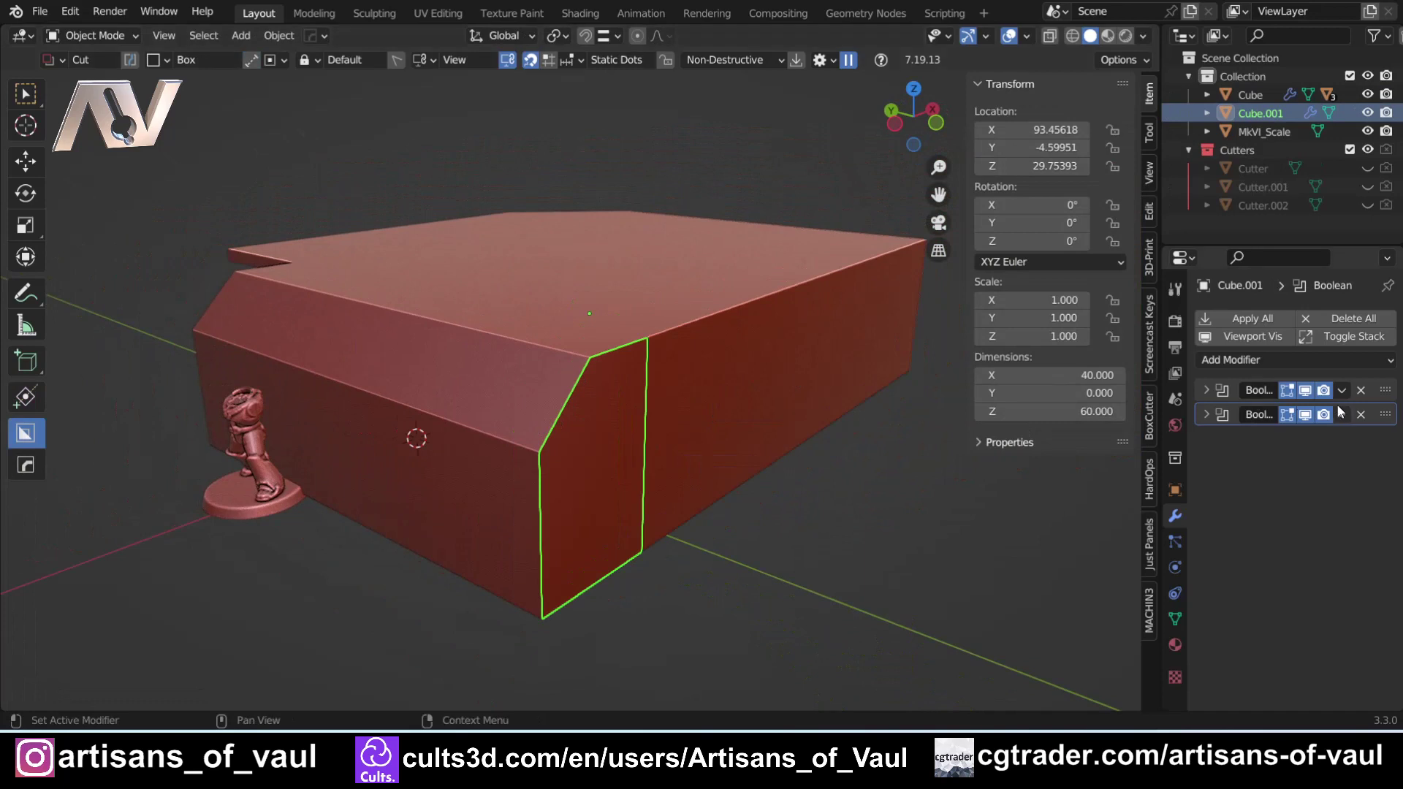
# Remove both Boolean modifiers from the extracted face and move it 5 units along Y into the block
pyautogui.click(1361, 415)
pyautogui.click(1361, 389)
pyautogui.moveTo(658, 399); pyautogui.dragTo(687, 389, button='middle')
pyautogui.scroll(2, 687, 389)
pyautogui.press('g')
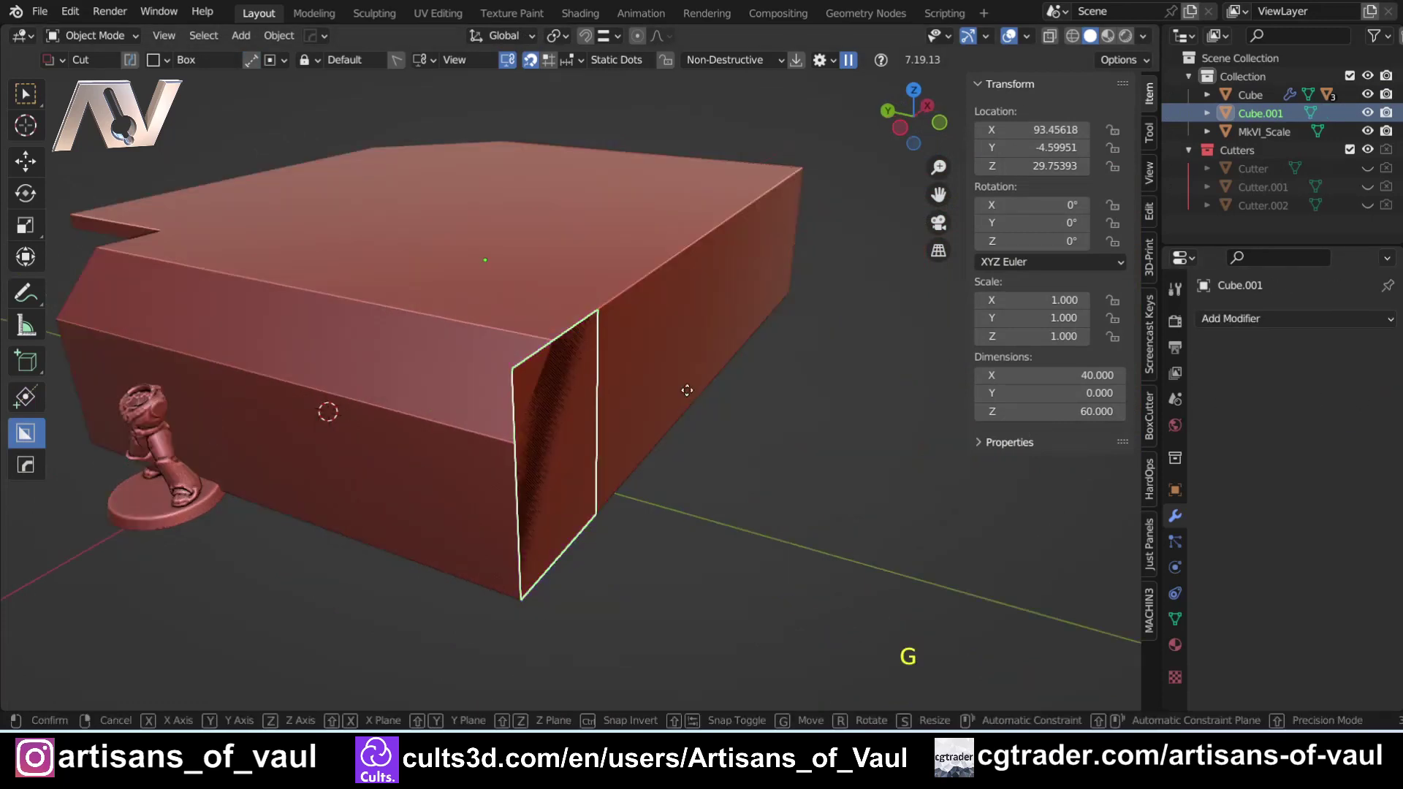
pyautogui.write('y')
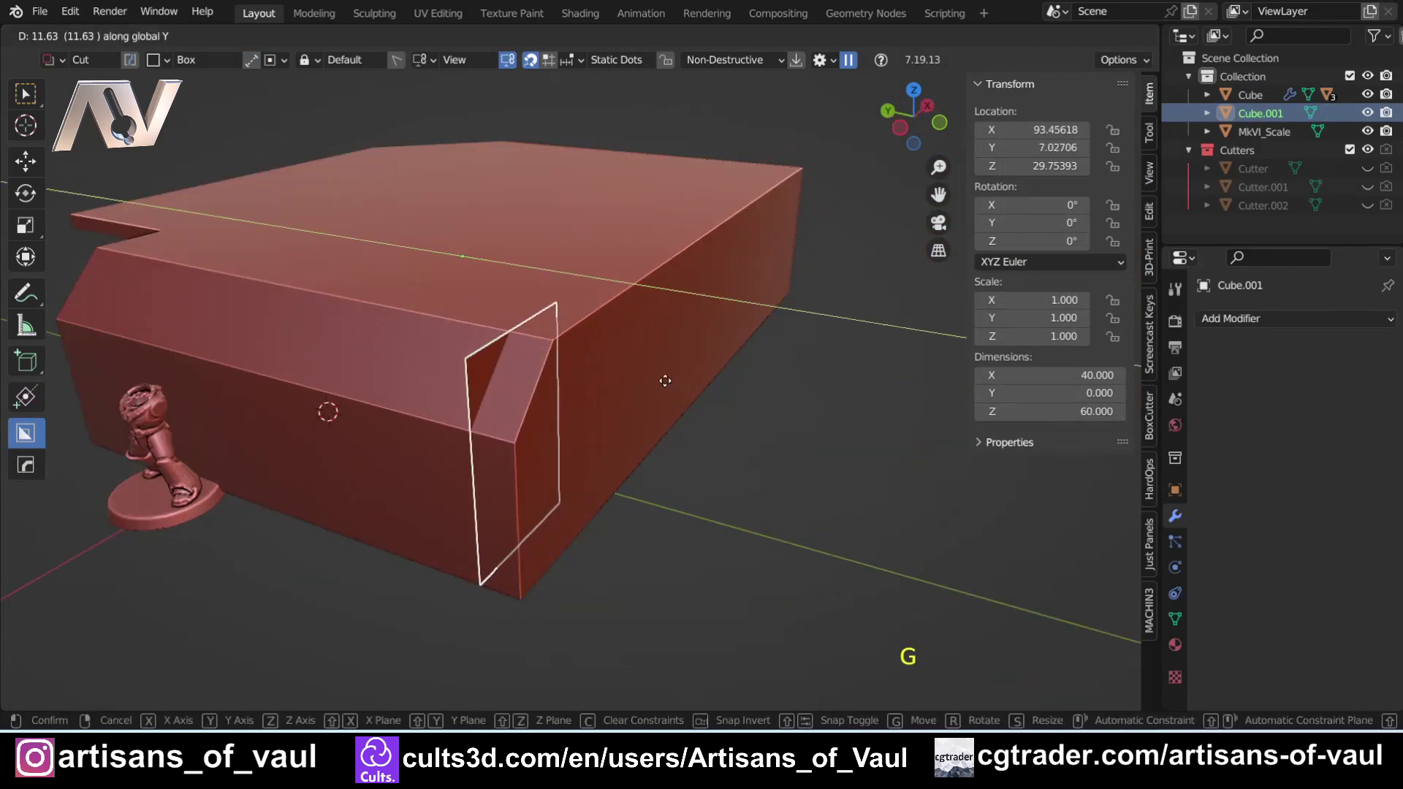
pyautogui.write('5')
pyautogui.click(665, 380)
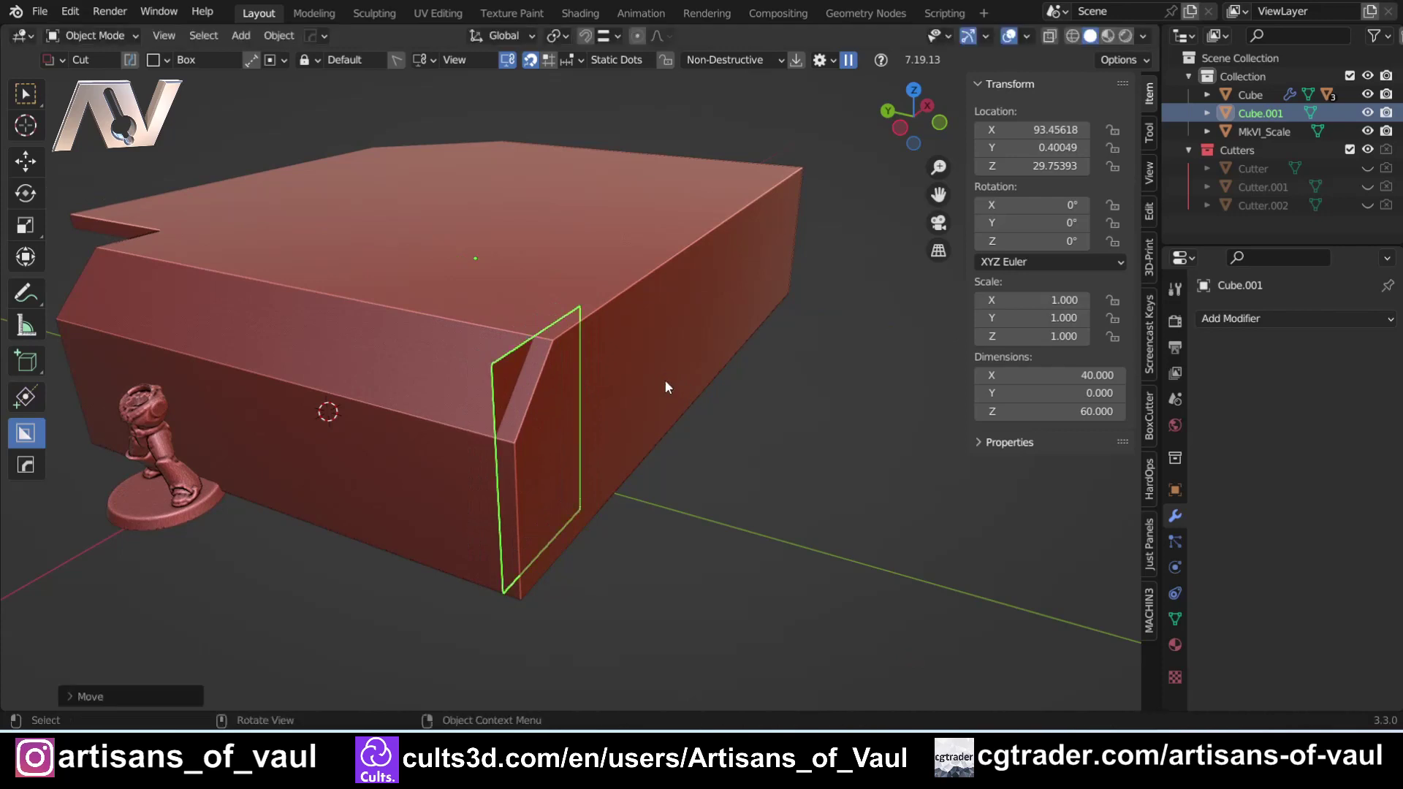
# Box-select the upper edge of the extracted face and lower it 5 units along Z
pyautogui.press('Tab')
pyautogui.hotkey('shift', 'z')
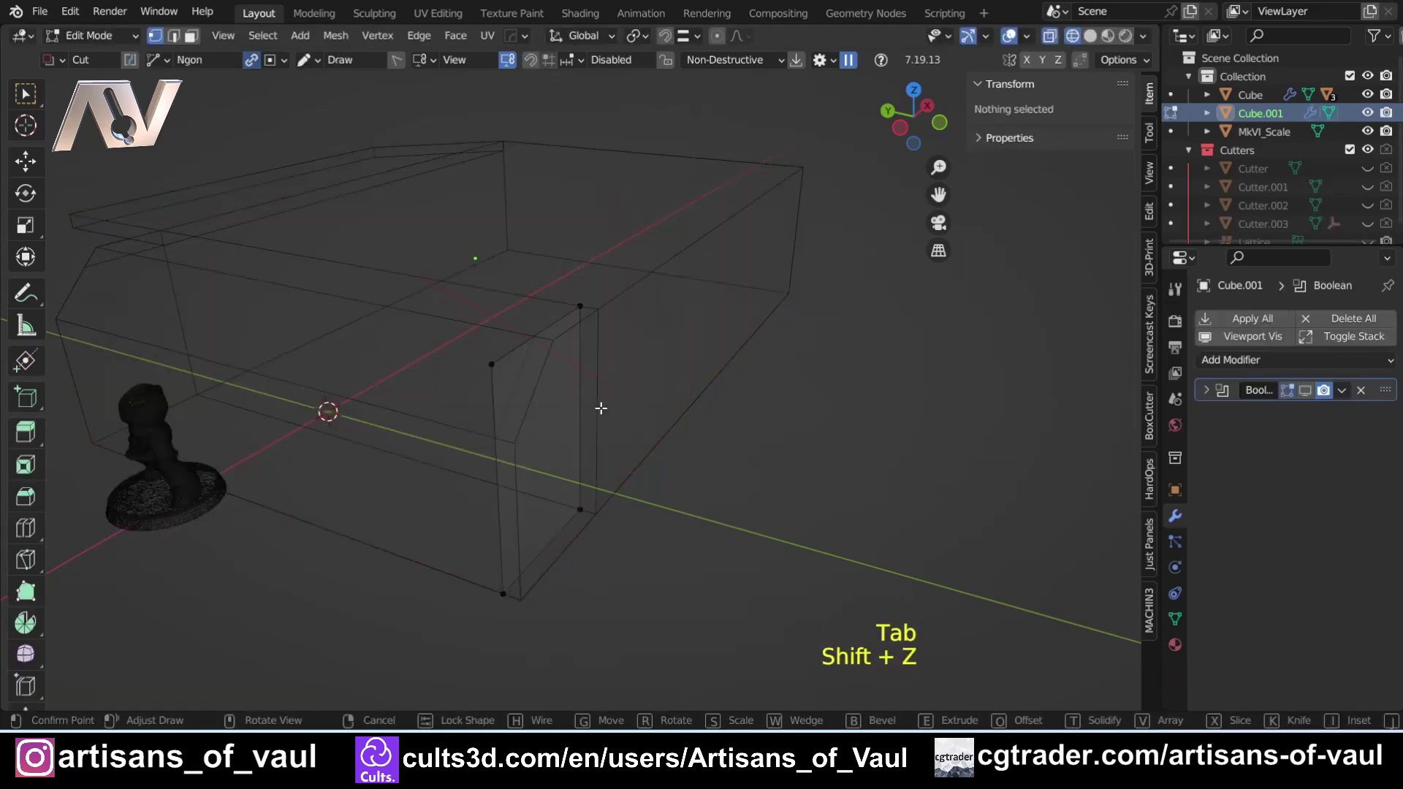
pyautogui.press('w')
pyautogui.moveTo(420, 254); pyautogui.dragTo(613, 409)
pyautogui.hotkey('shift', 'z')
pyautogui.moveTo(607, 409); pyautogui.dragTo(599, 380, button='middle')
pyautogui.press('g')
pyautogui.press('z')
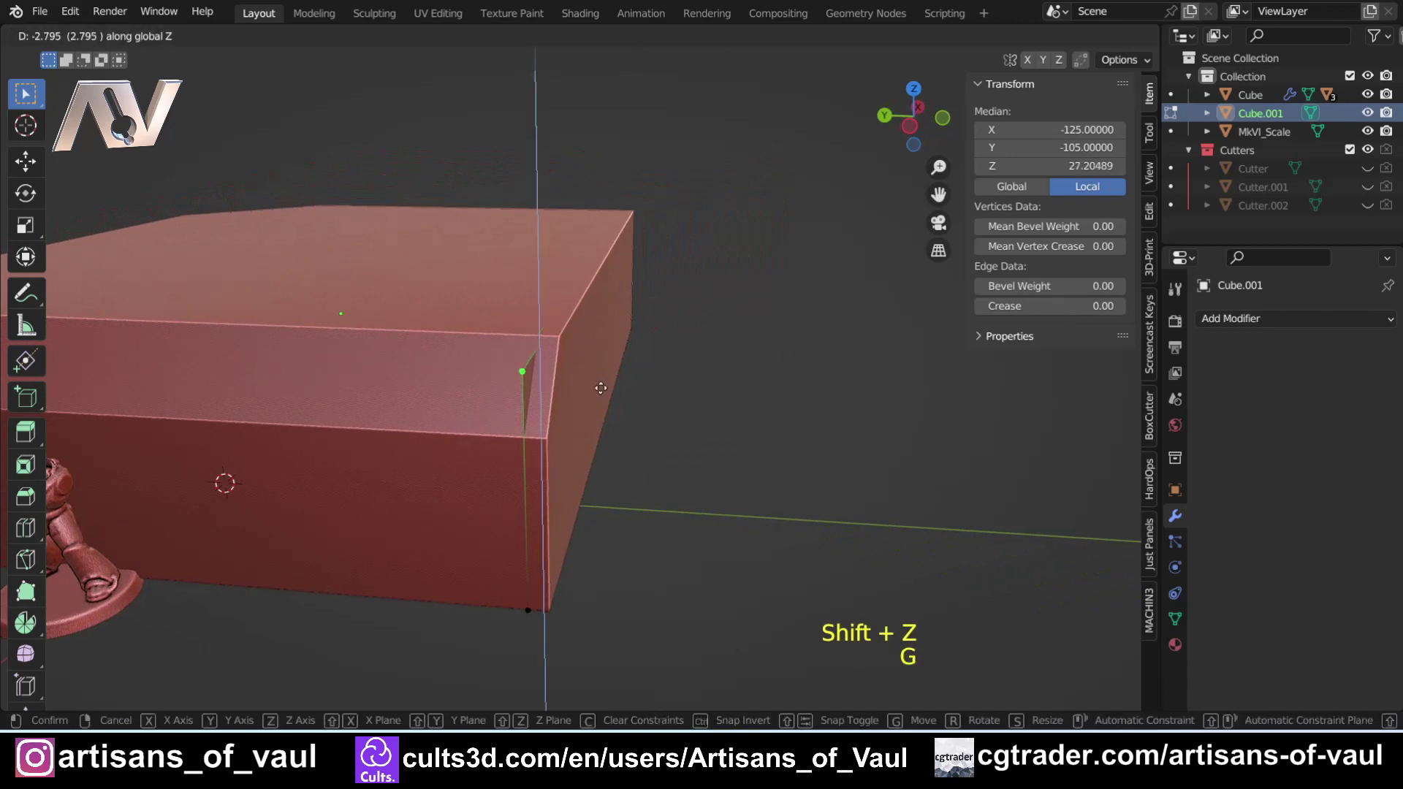
pyautogui.write('-5')
pyautogui.press('Return')
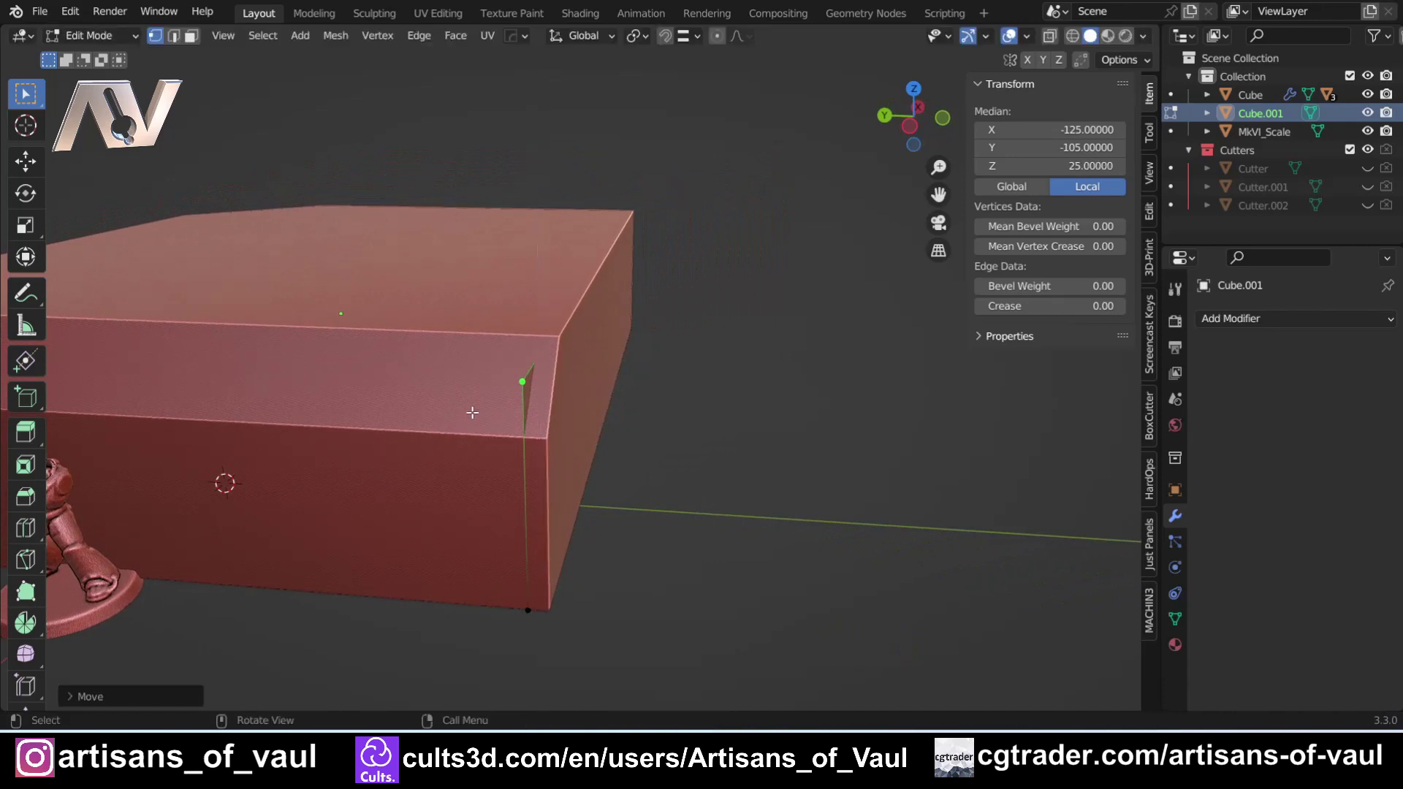
# Extrude the extracted face about 152 units along Y through the block towards the overhang end
pyautogui.moveTo(472, 413); pyautogui.dragTo(675, 396, button='middle')
pyautogui.press('Tab')
pyautogui.click(668, 433)
pyautogui.click(580, 393)
pyautogui.scroll(-4, 496, 427)
pyautogui.press('e')
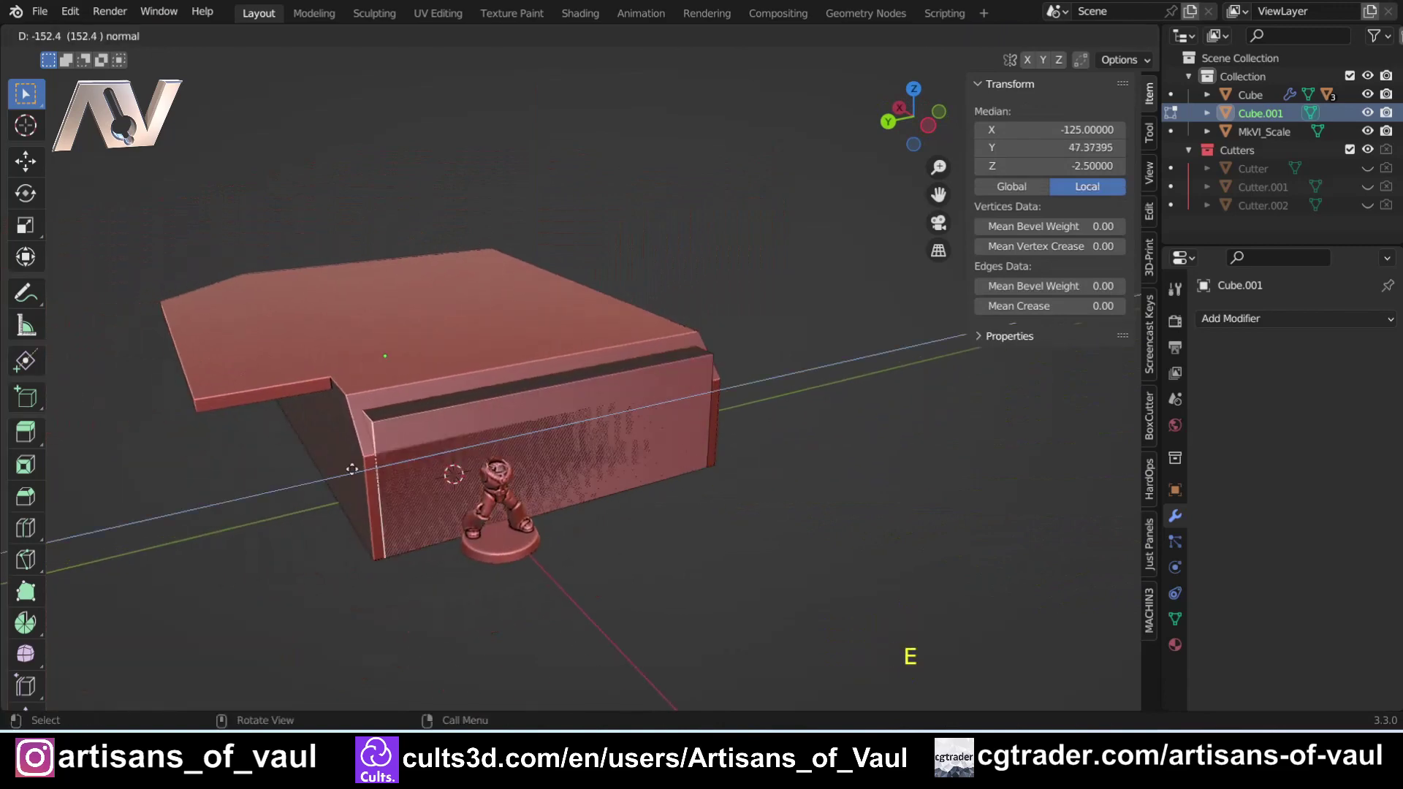
pyautogui.click(353, 469)
# With snapping on, move the extruded volume's far-end vertices along Y onto the block's wall below the overhang
pyautogui.keyDown('shift'); pyautogui.moveTo(323, 422); pyautogui.dragTo(335, 418, button='middle'); pyautogui.keyUp('shift')
pyautogui.scroll(6, 335, 418)
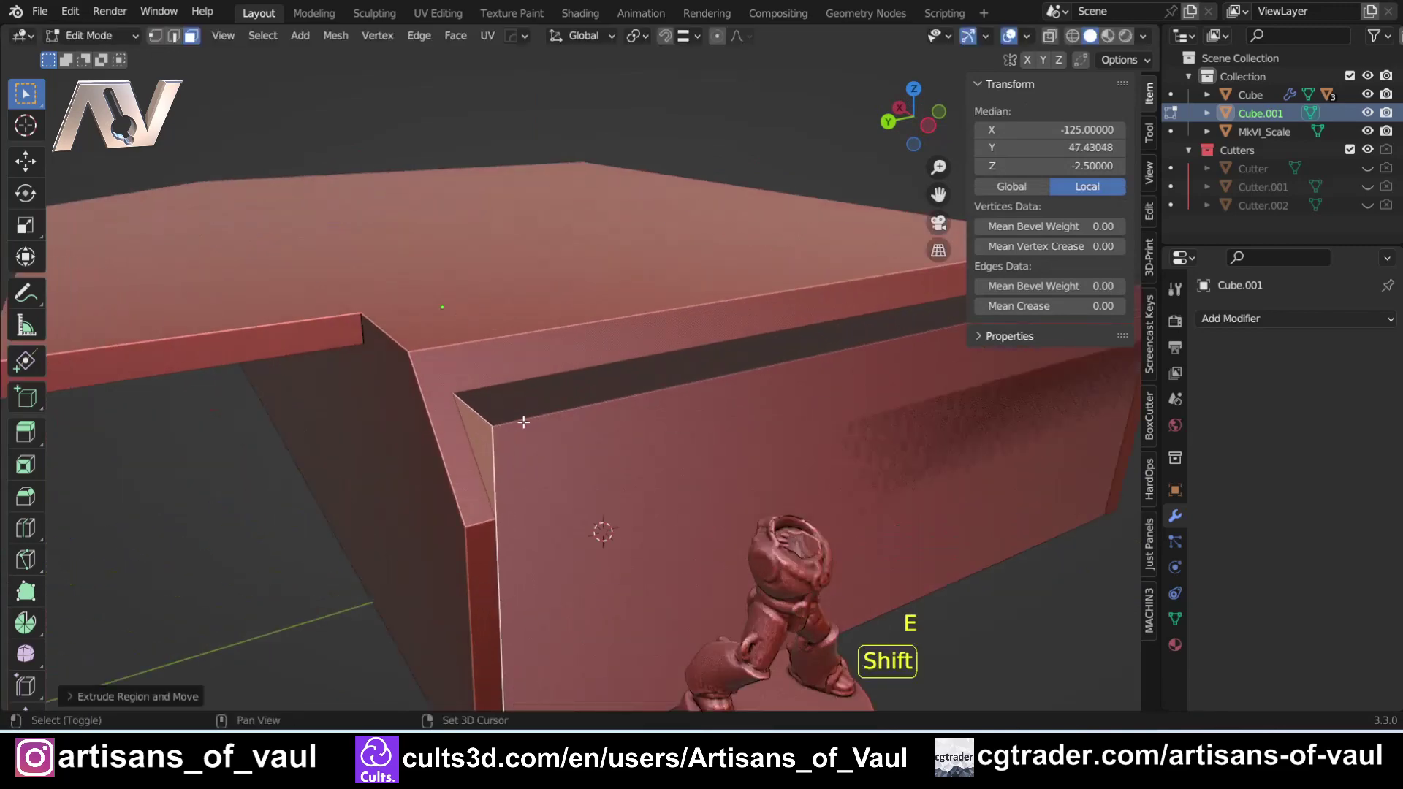
pyautogui.hotkey('shift', 'z')
pyautogui.hotkey('shift', 'z')
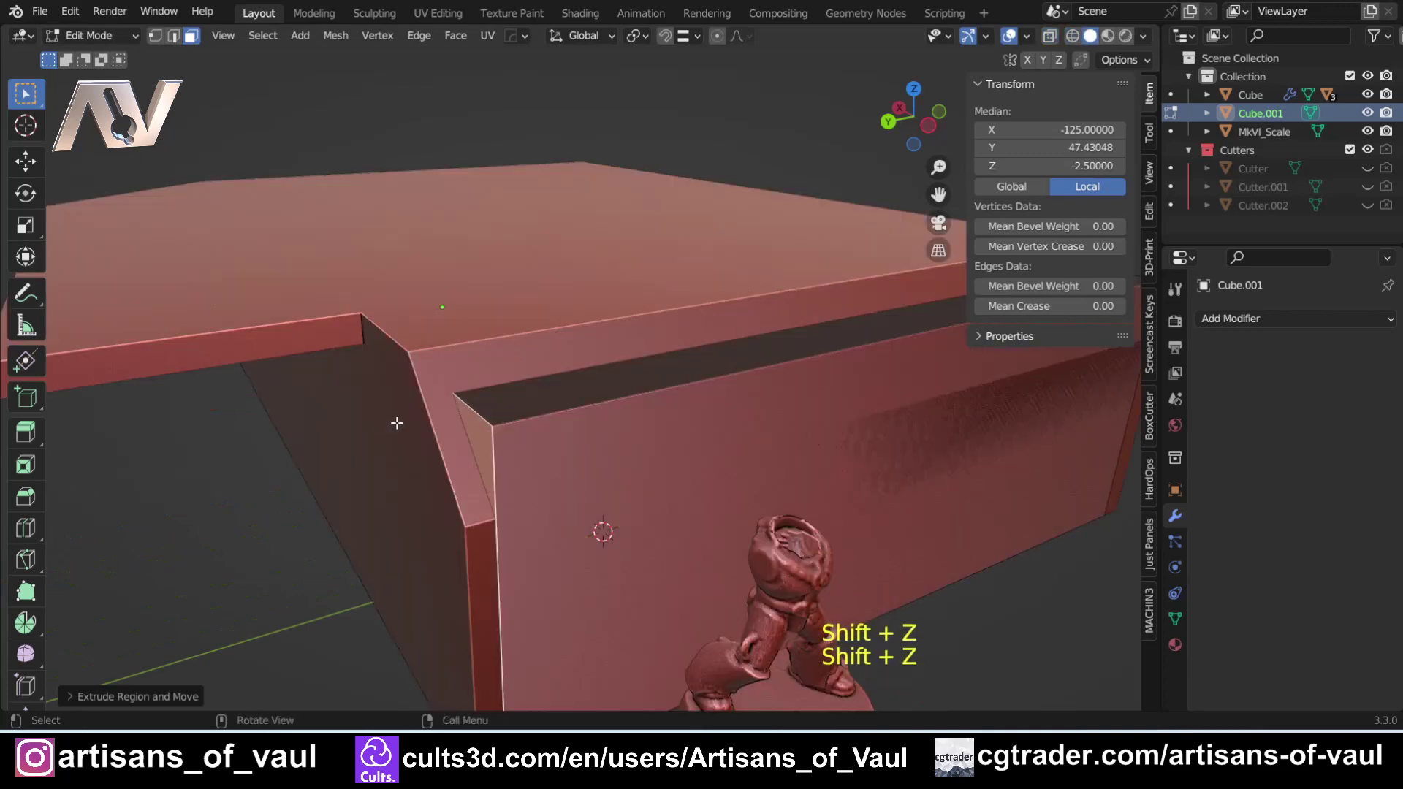
pyautogui.scroll(-2, 397, 423)
pyautogui.press('Tab')
pyautogui.click(275, 423)
pyautogui.hotkey('shift', 'z')
pyautogui.hotkey('shift', 'z')
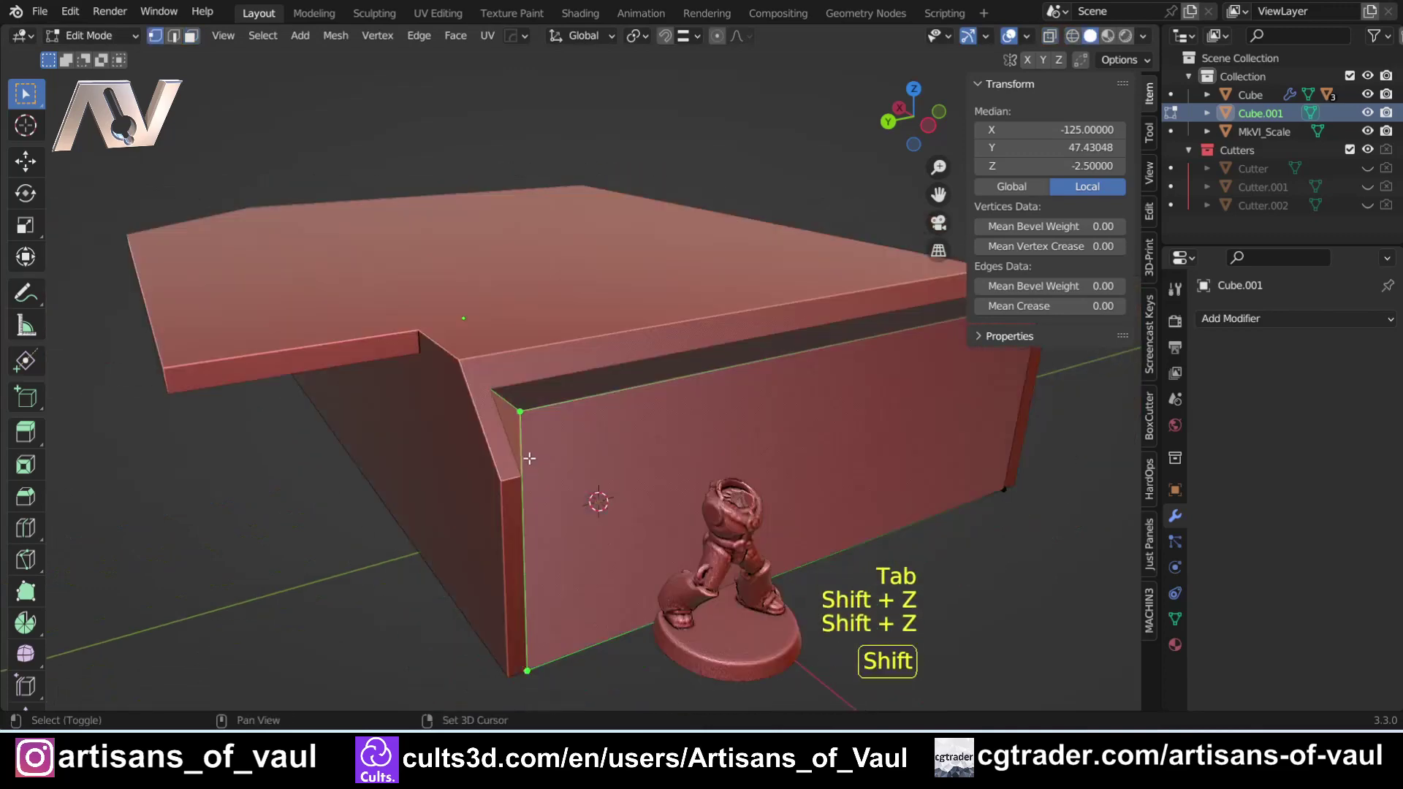
pyautogui.hotkey('shift', 'Tab')
pyautogui.moveTo(494, 418); pyautogui.dragTo(461, 417, button='middle')
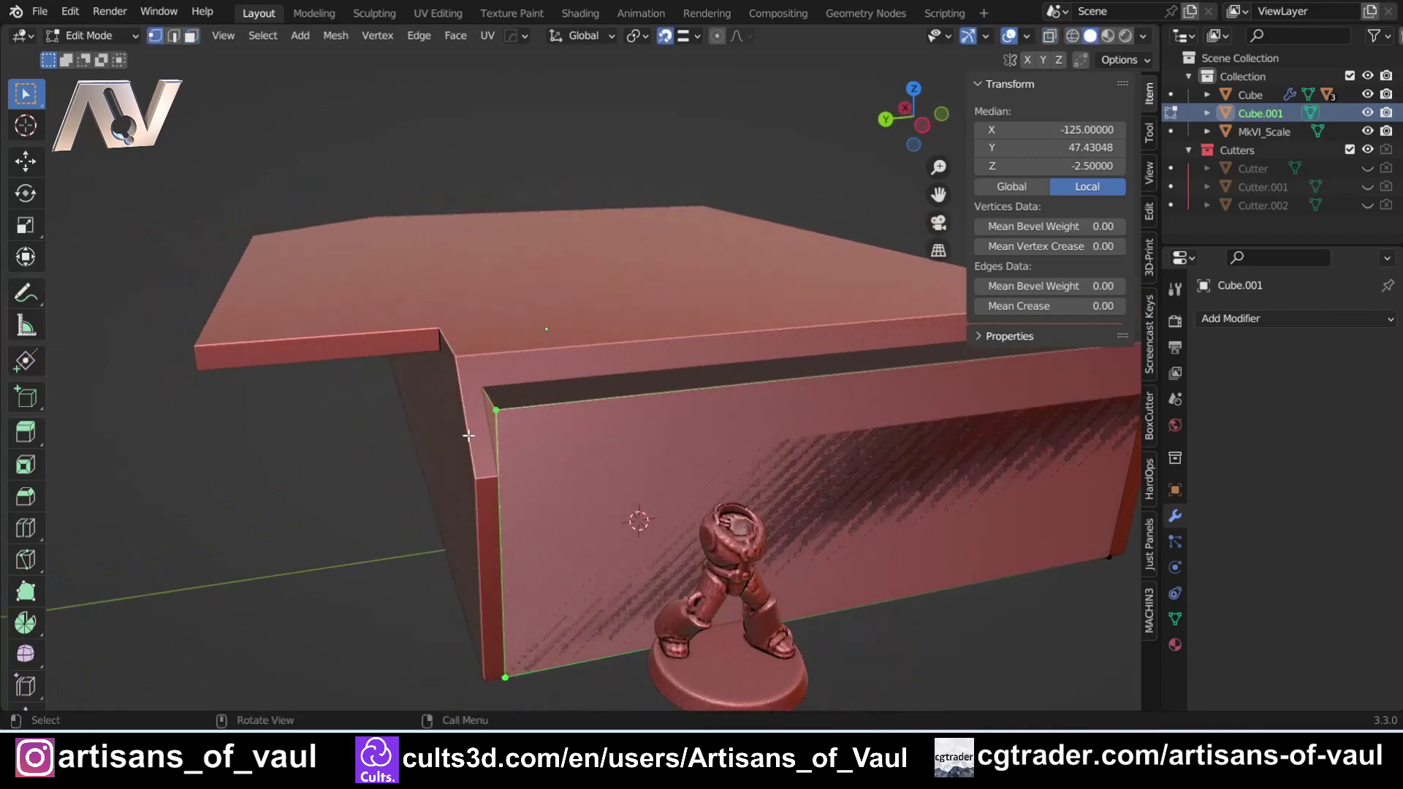
pyautogui.press('g')
pyautogui.click(483, 430)
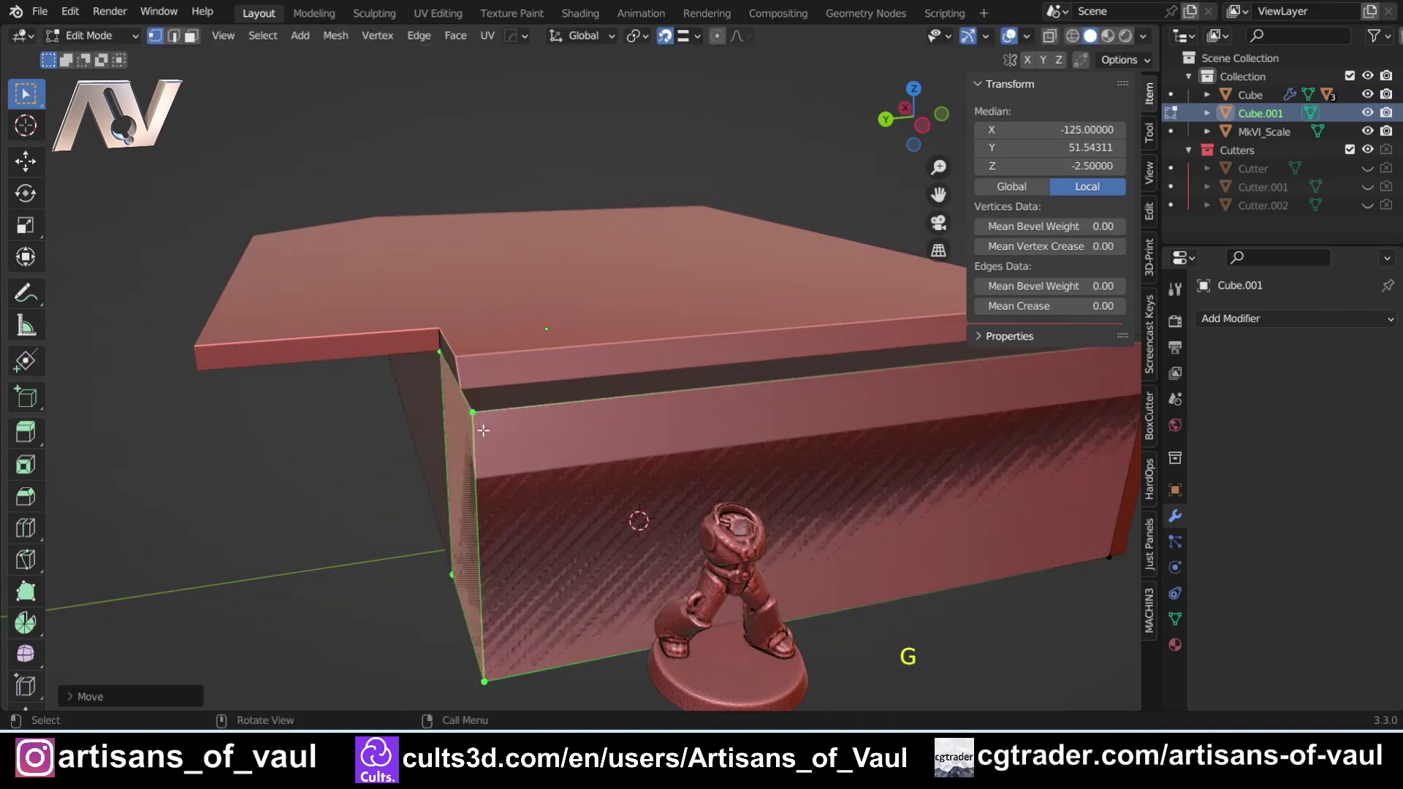
# With snapping off, move the far-end vertices back -5 units along Y to leave a wall thickness
pyautogui.write('g')
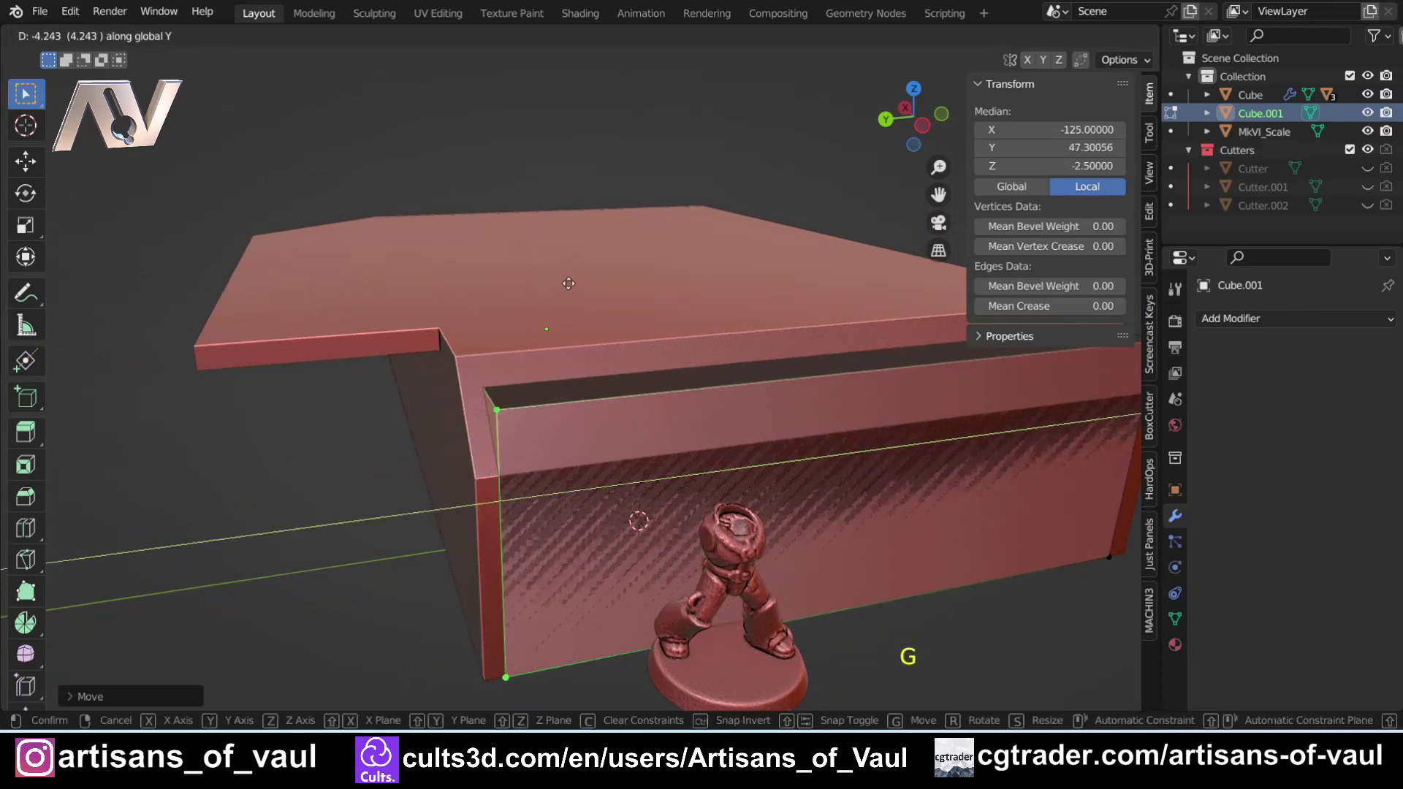
pyautogui.write('5')
pyautogui.write('-')
pyautogui.press('Return')
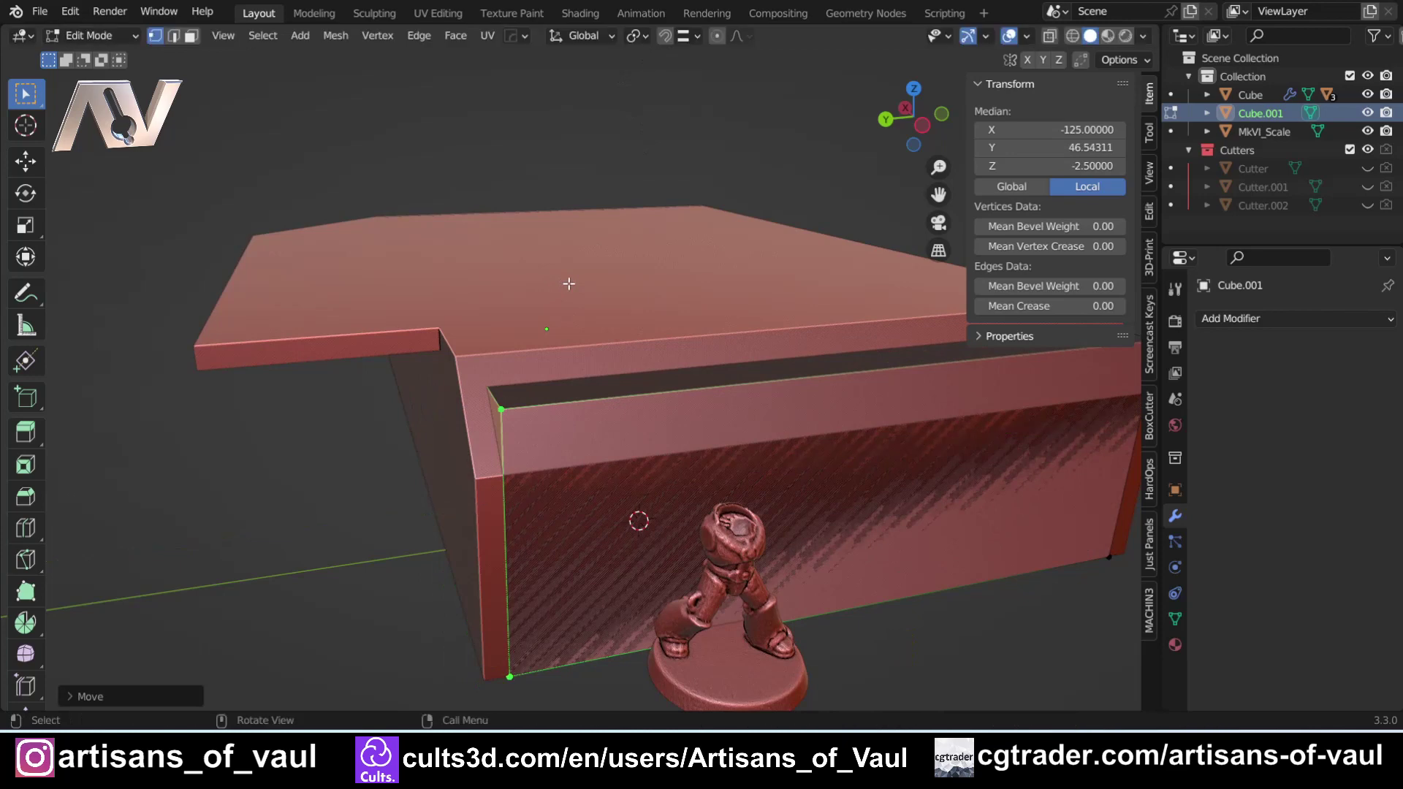
# Turn on the face orientation overlay and inspect the extruded volume's normals in Object Mode
pyautogui.scroll(-3, 568, 285)
pyautogui.click(1027, 36)
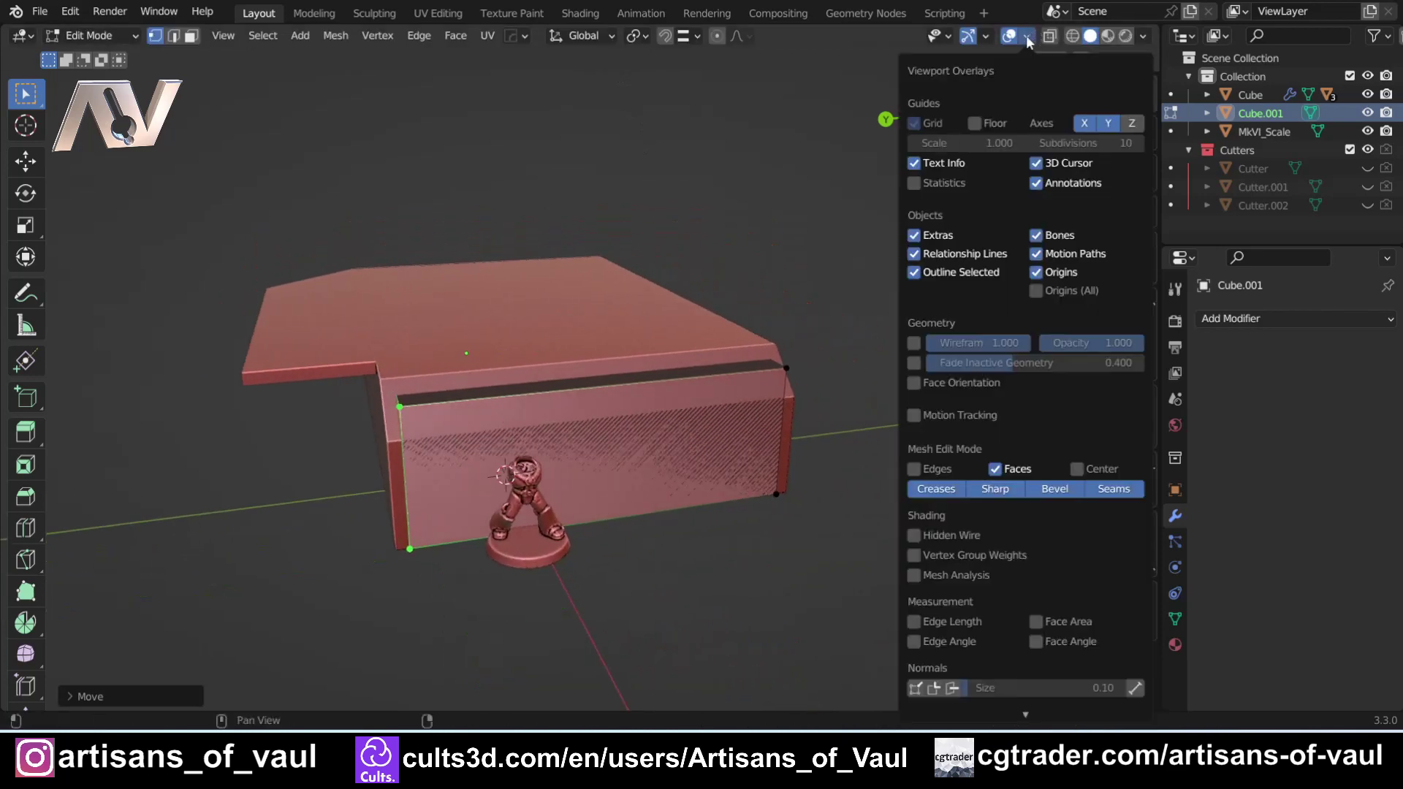
pyautogui.click(914, 383)
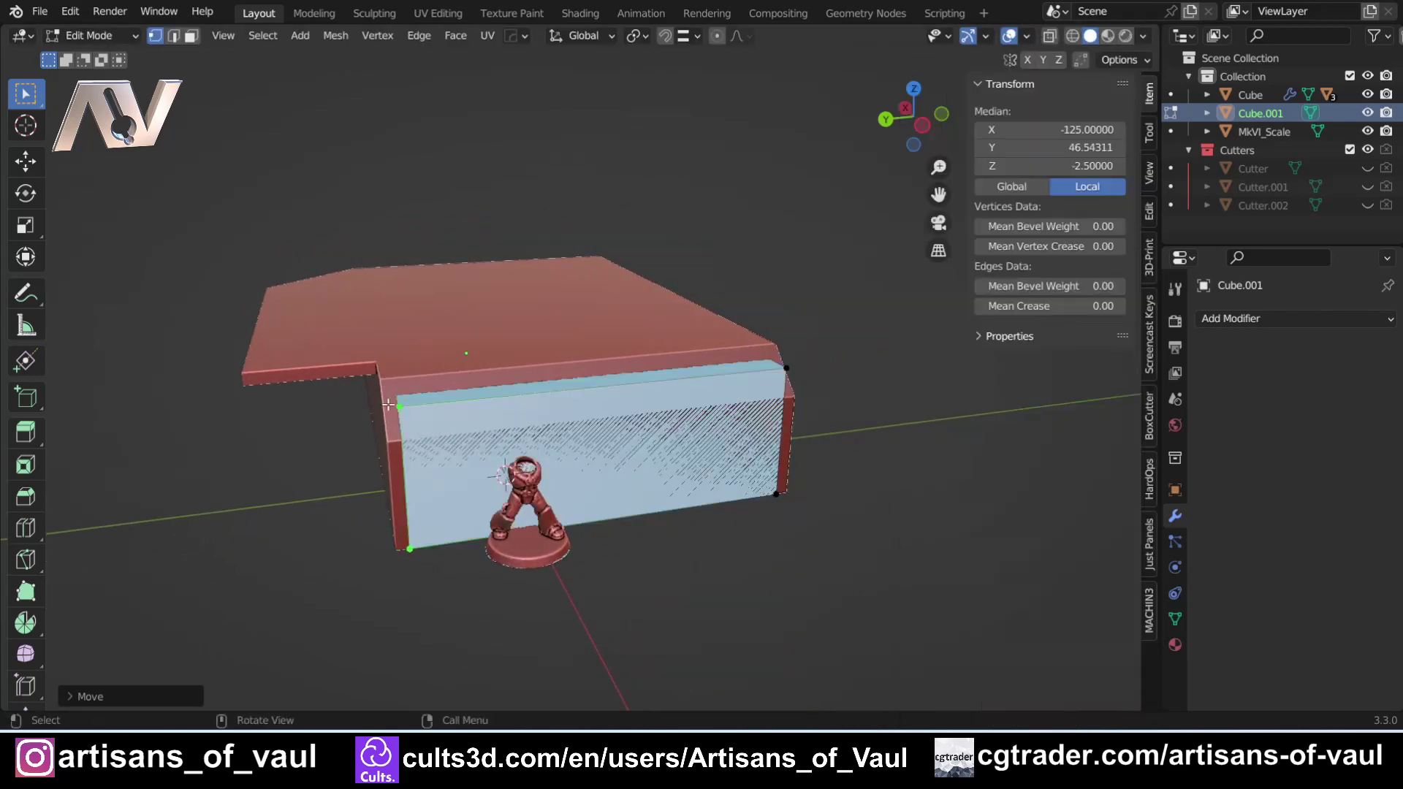
pyautogui.moveTo(621, 410); pyautogui.dragTo(489, 411, button='middle')
pyautogui.press('Tab')
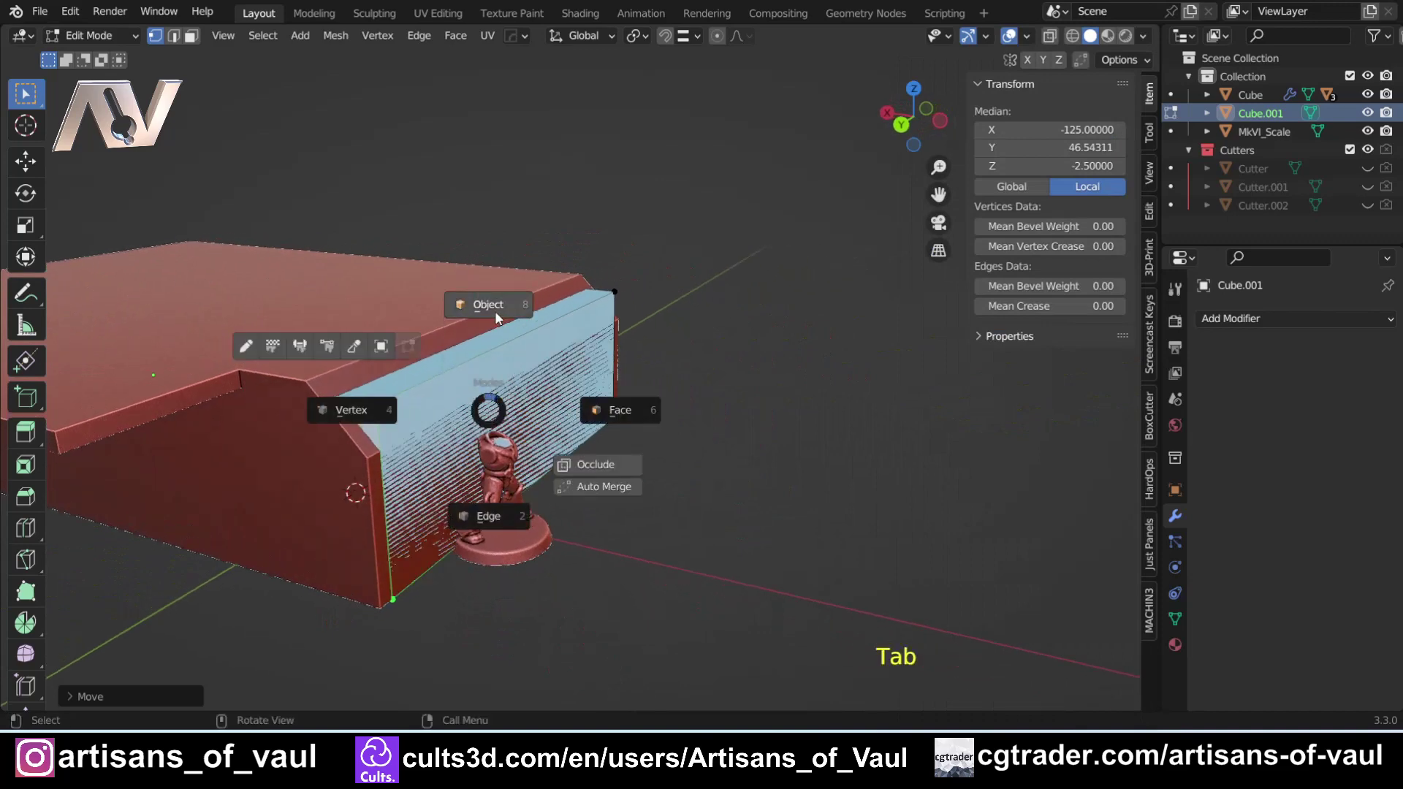
pyautogui.click(494, 310)
pyautogui.scroll(3, 493, 350)
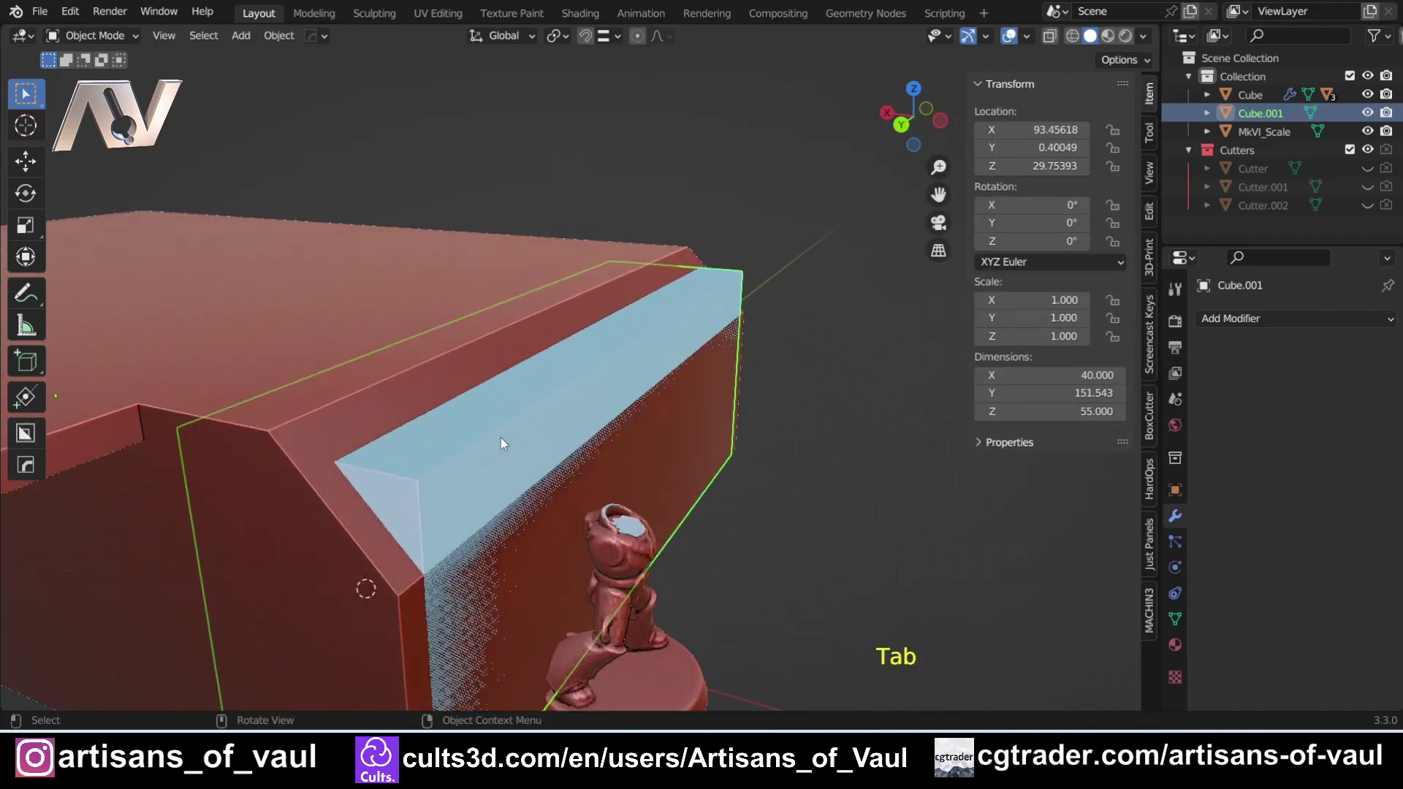
# Recalculate the normals of the volume's entire mesh and return to Object Mode
pyautogui.press('Tab')
pyautogui.click(387, 436)
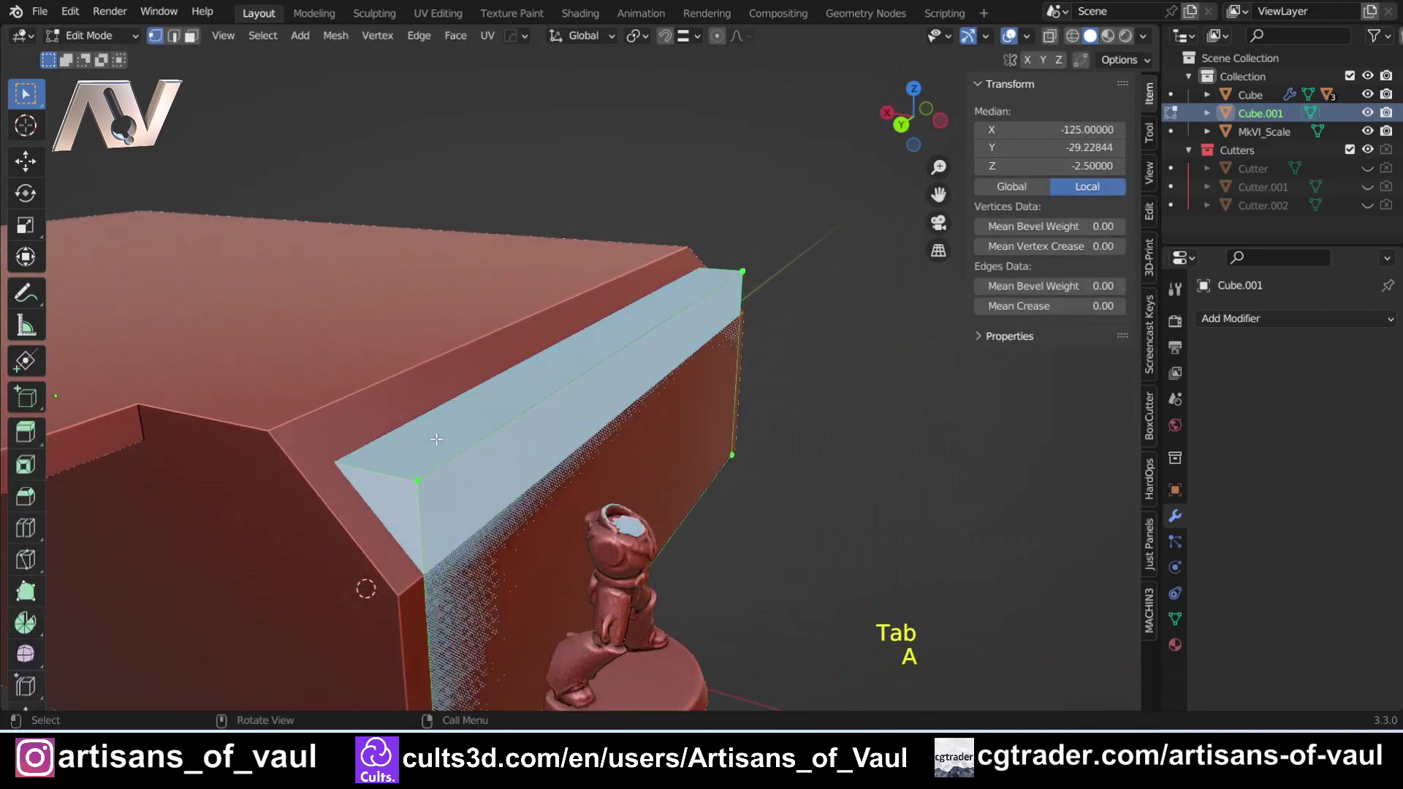
pyautogui.hotkey('shift', 'n')
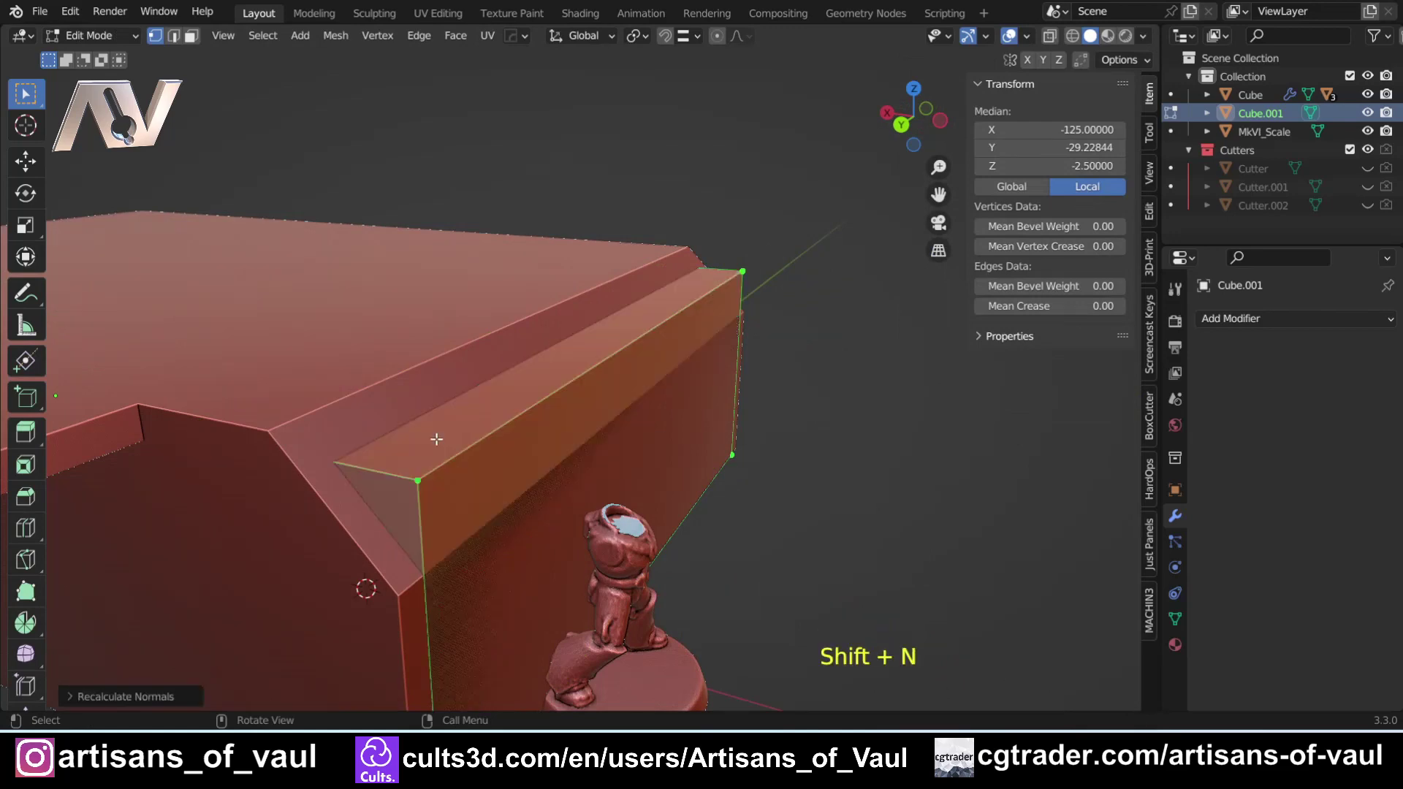
pyautogui.scroll(-2, 526, 382)
pyautogui.moveTo(739, 311); pyautogui.dragTo(670, 410, button='middle')
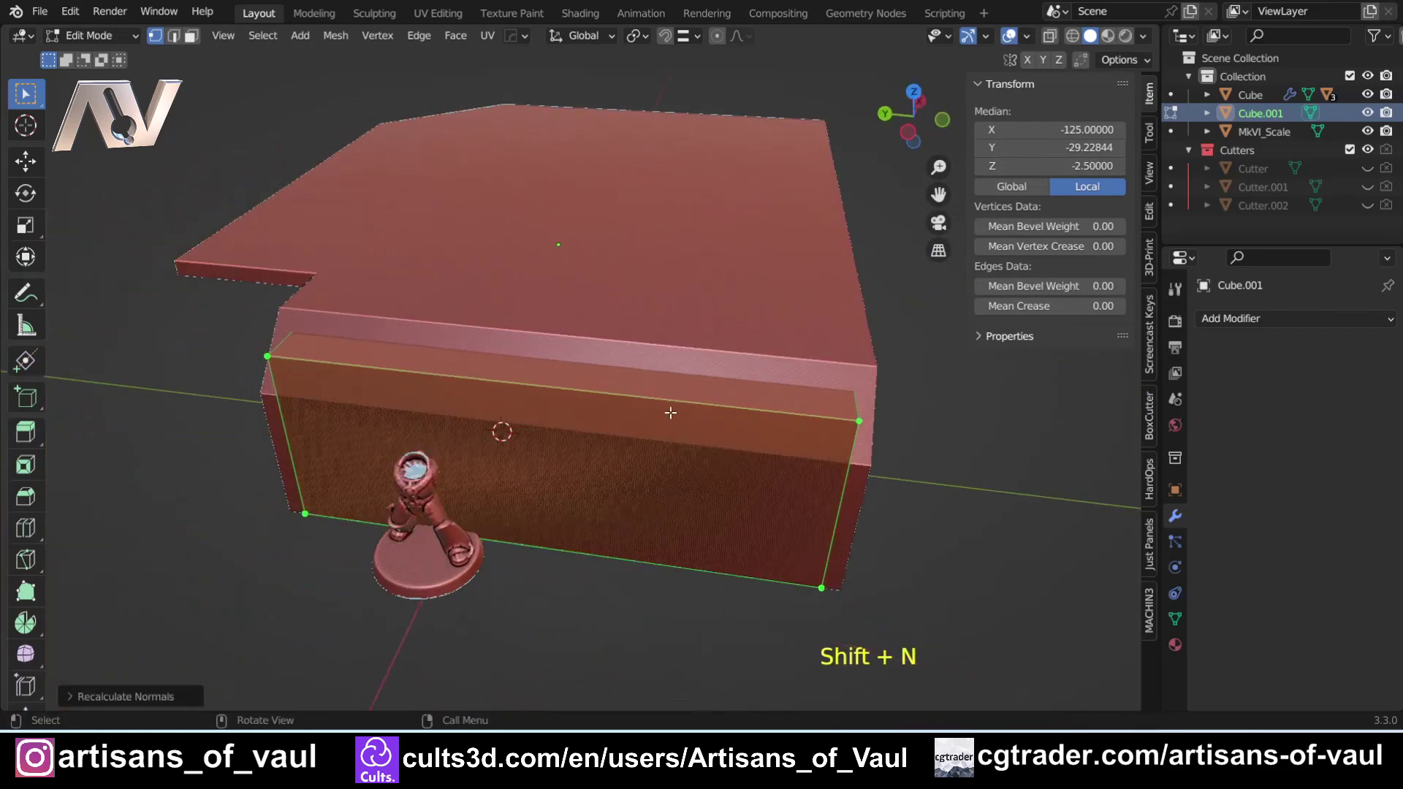
pyautogui.keyDown('shift'); pyautogui.moveTo(549, 437); pyautogui.dragTo(592, 352, button='middle'); pyautogui.keyUp('shift')
pyautogui.press('Tab')
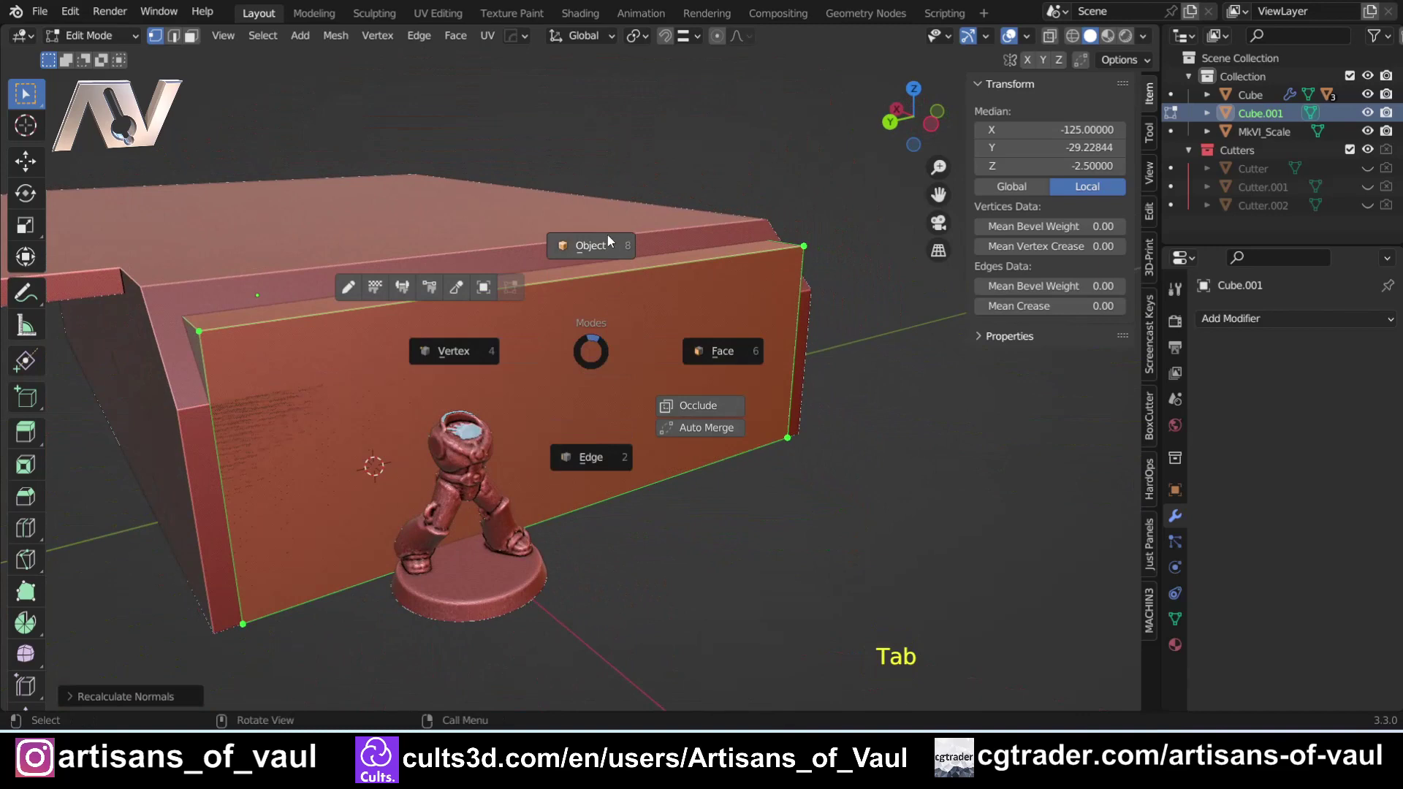
pyautogui.click(608, 241)
# Move the volume's outer long face about -7.5 units along X, past the building's wall, and return to Object Mode
pyautogui.moveTo(459, 346); pyautogui.dragTo(523, 342, button='middle')
pyautogui.press('Tab')
pyautogui.click(720, 356)
pyautogui.click(555, 347)
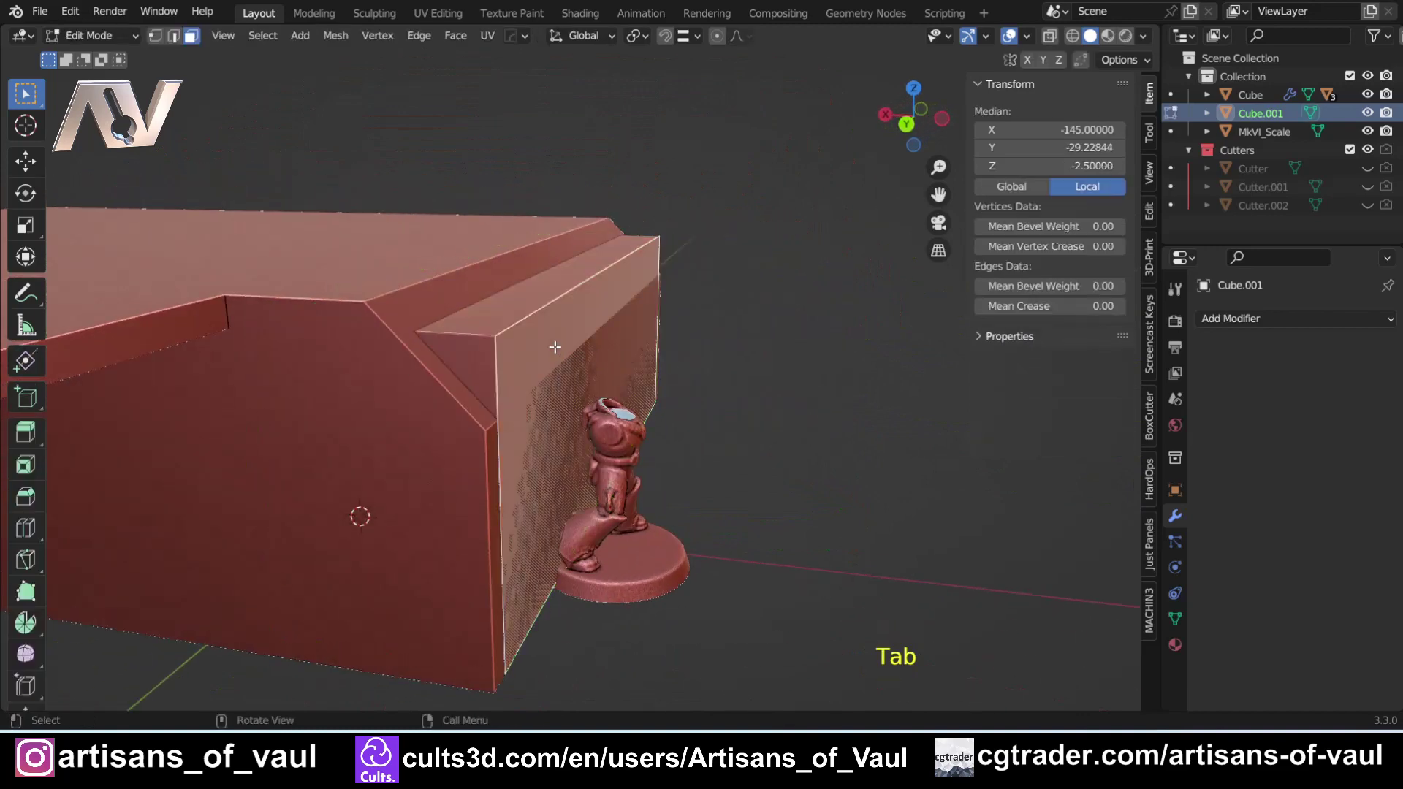
pyautogui.press('g')
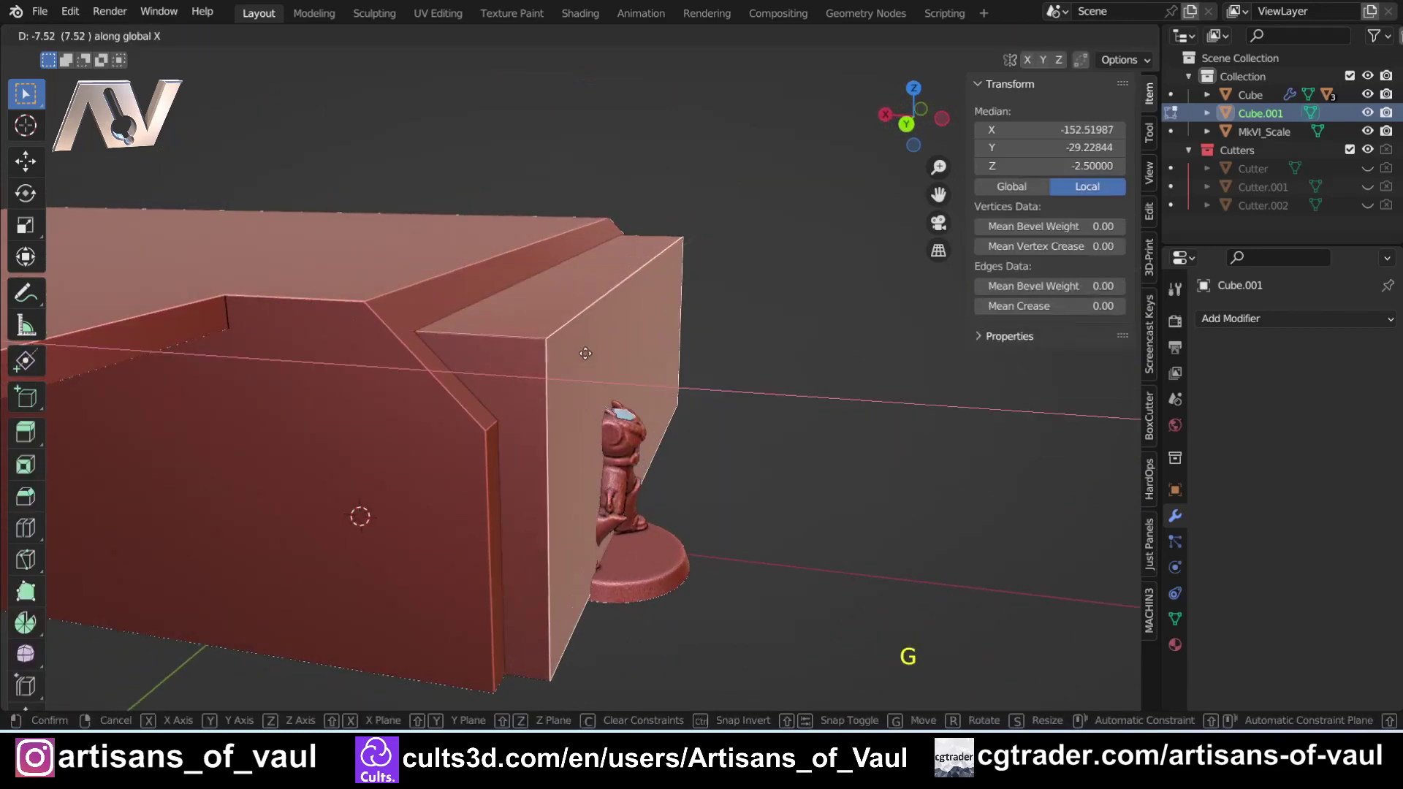
pyautogui.click(589, 342)
pyautogui.press('Tab')
pyautogui.click(594, 248)
# Subtract the volume from the building with a Boolean Difference and turn off the face orientation overlay
pyautogui.moveTo(530, 375); pyautogui.dragTo(501, 393, button='middle')
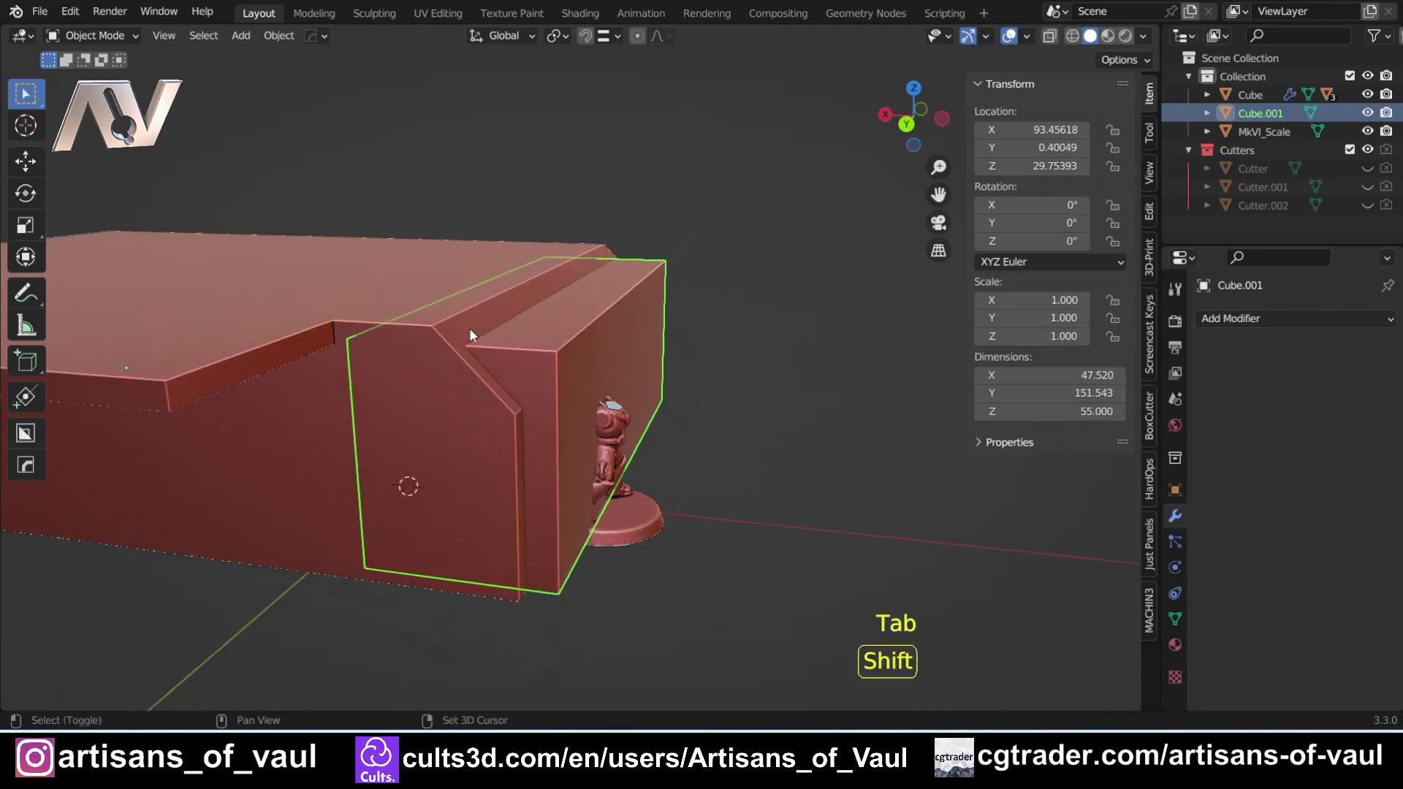
pyautogui.keyDown('shift'); pyautogui.click(418, 301); pyautogui.keyUp('shift')
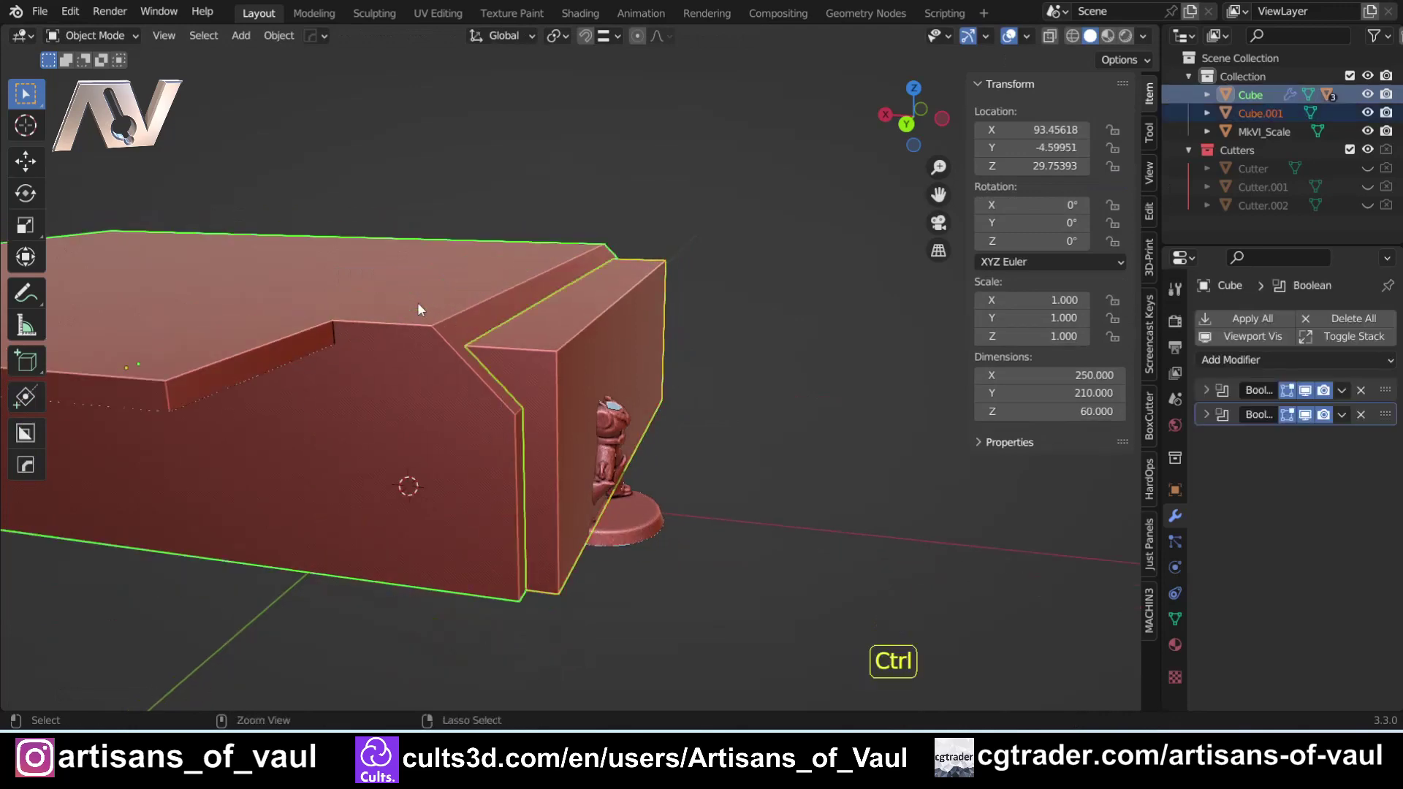
pyautogui.press('ctrl+KP_Subtract')
pyautogui.moveTo(598, 309); pyautogui.dragTo(673, 300, button='middle')
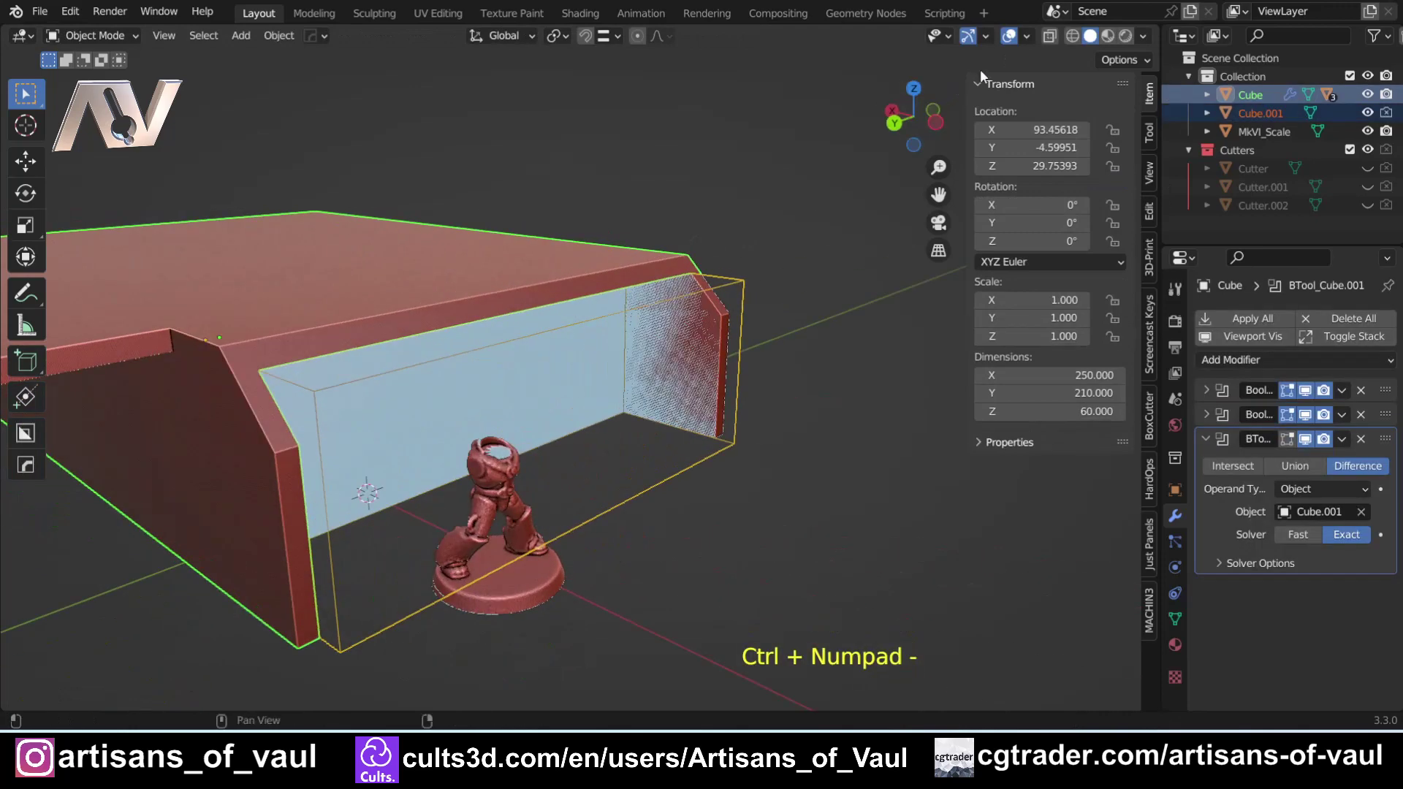
pyautogui.click(1021, 36)
pyautogui.click(924, 372)
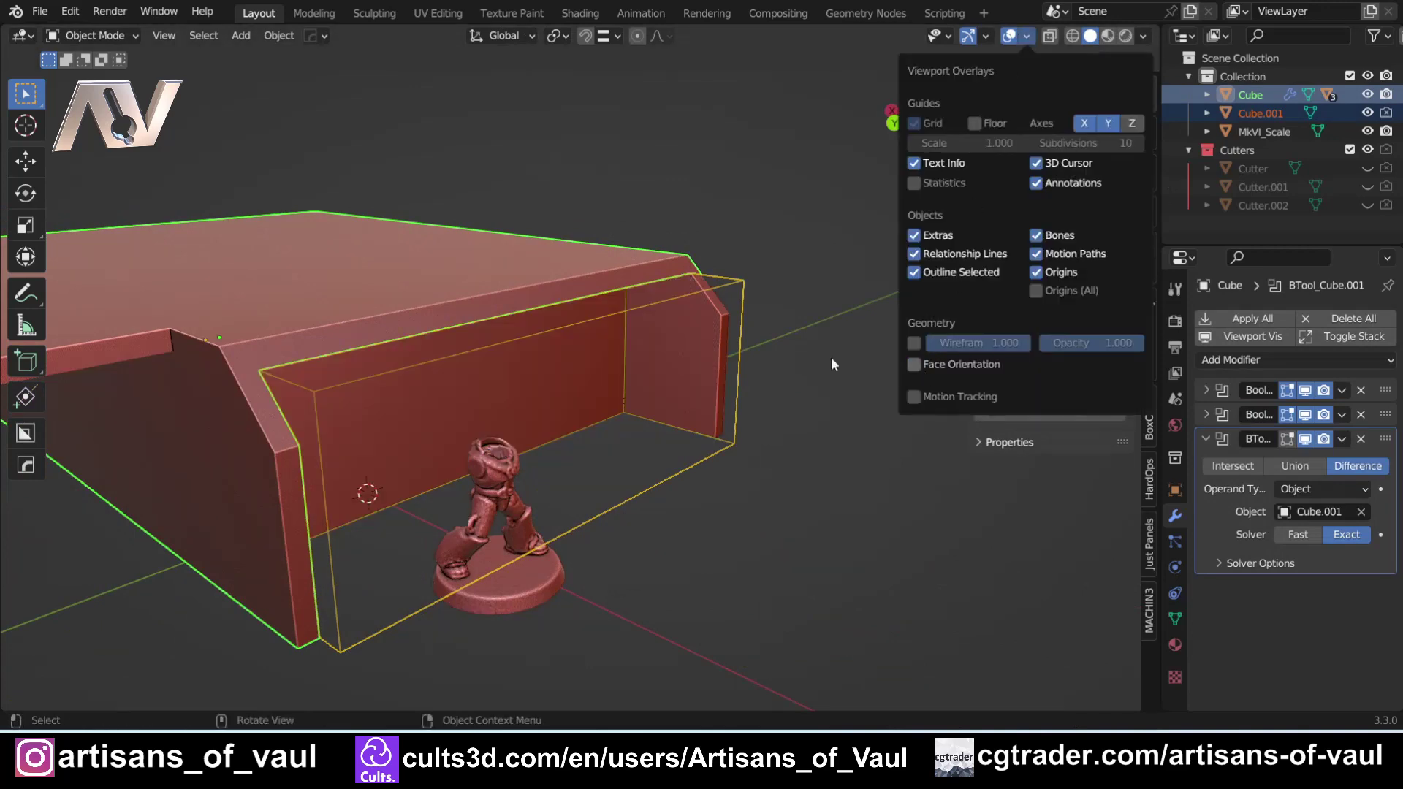
# Parent the wireframe cutter volume to the building with the Object option
pyautogui.moveTo(803, 290); pyautogui.dragTo(713, 273, button='middle')
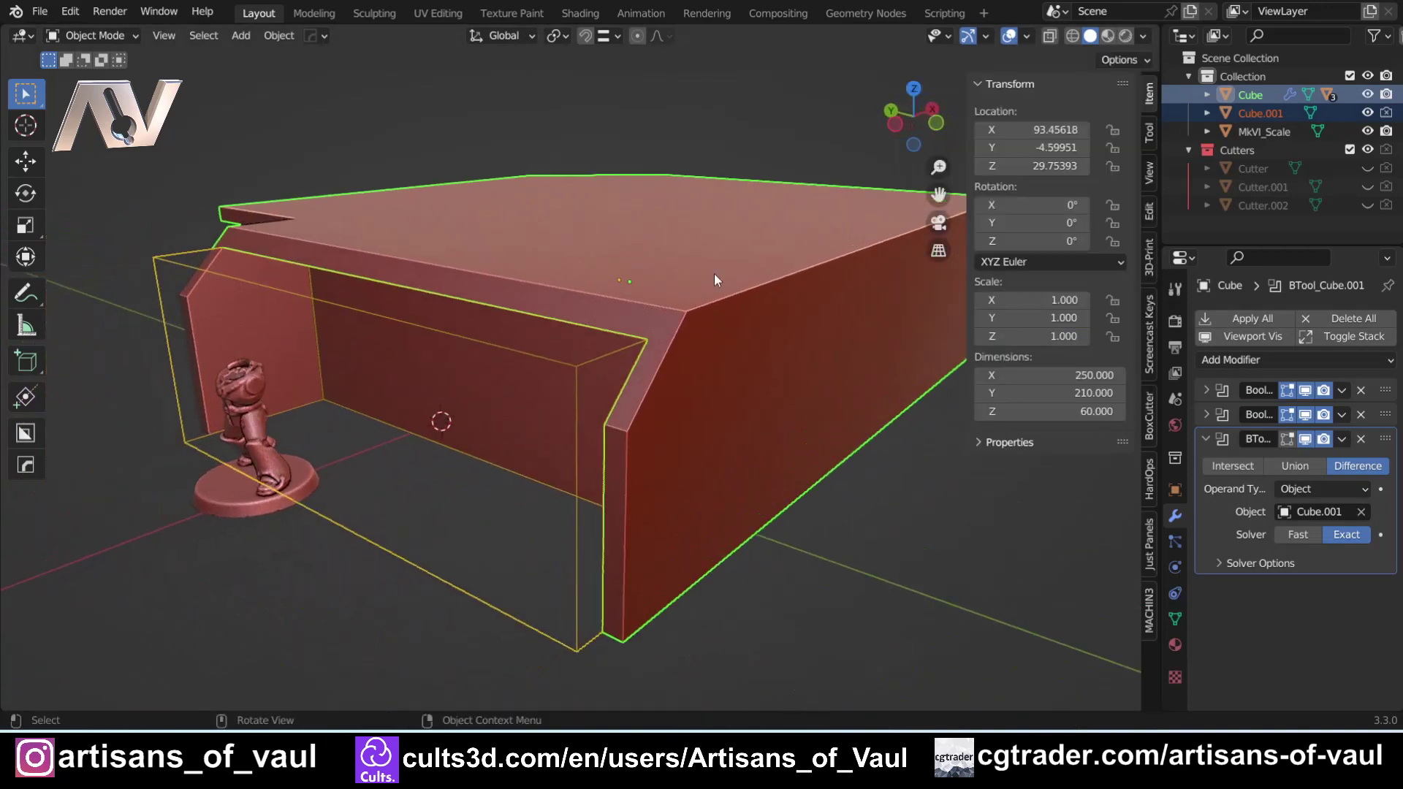
pyautogui.scroll(-1, 617, 359)
pyautogui.click(507, 569)
pyautogui.click(504, 574)
pyautogui.moveTo(502, 574); pyautogui.dragTo(450, 258, button='middle')
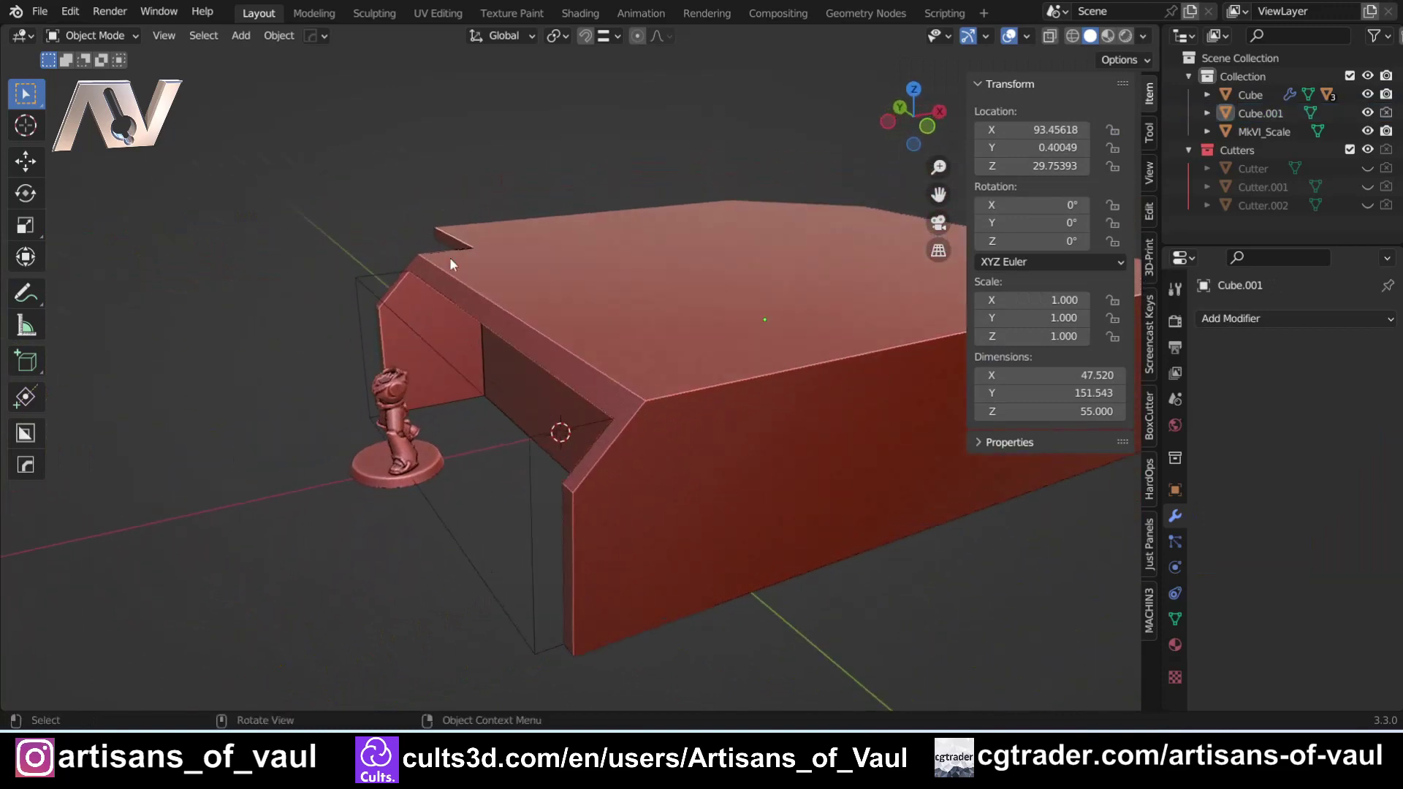
pyautogui.click(468, 572)
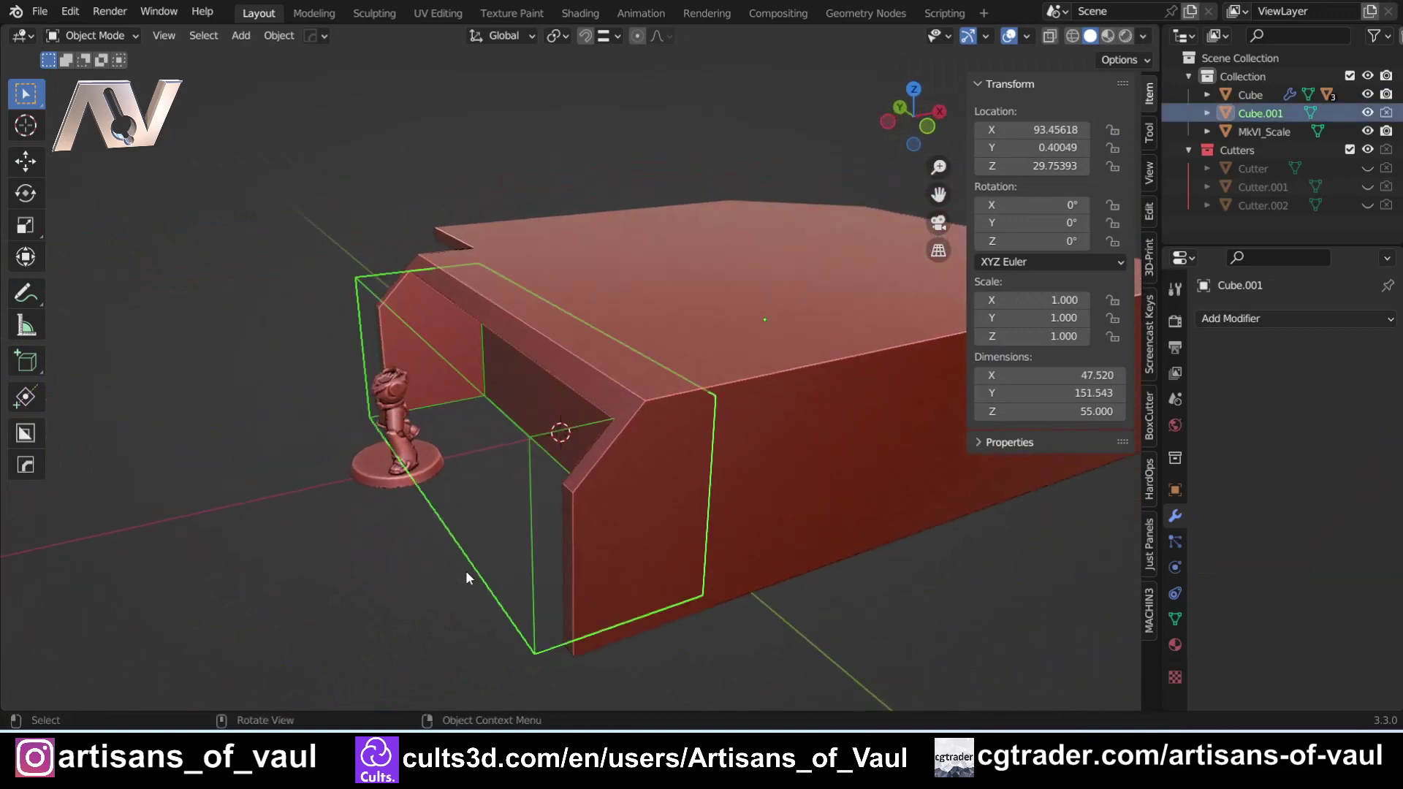
pyautogui.keyDown('shift'); pyautogui.click(691, 301); pyautogui.keyUp('shift')
pyautogui.hotkey('ctrl', 'p')
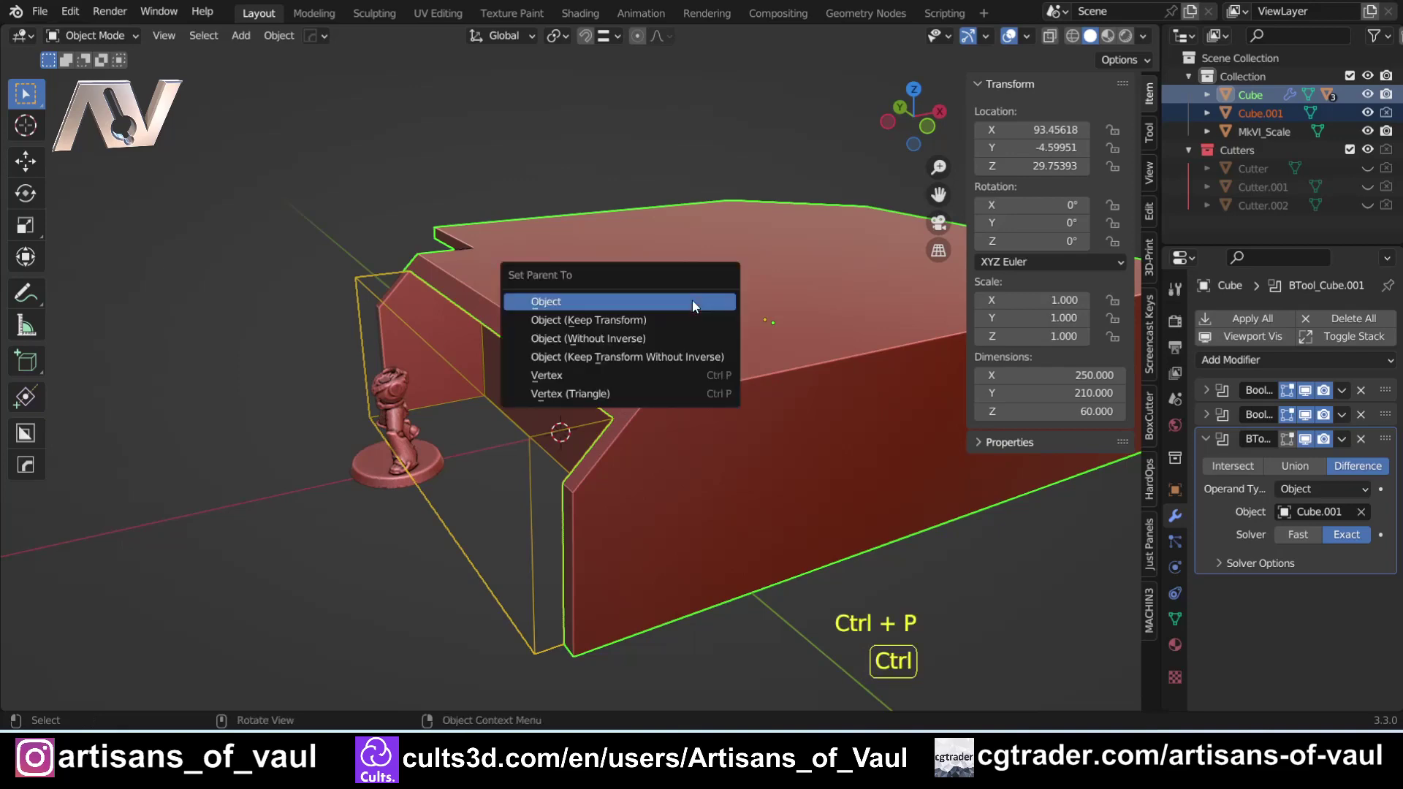
pyautogui.click(691, 299)
pyautogui.moveTo(581, 314); pyautogui.dragTo(520, 502, button='middle')
pyautogui.scroll(3, 520, 502)
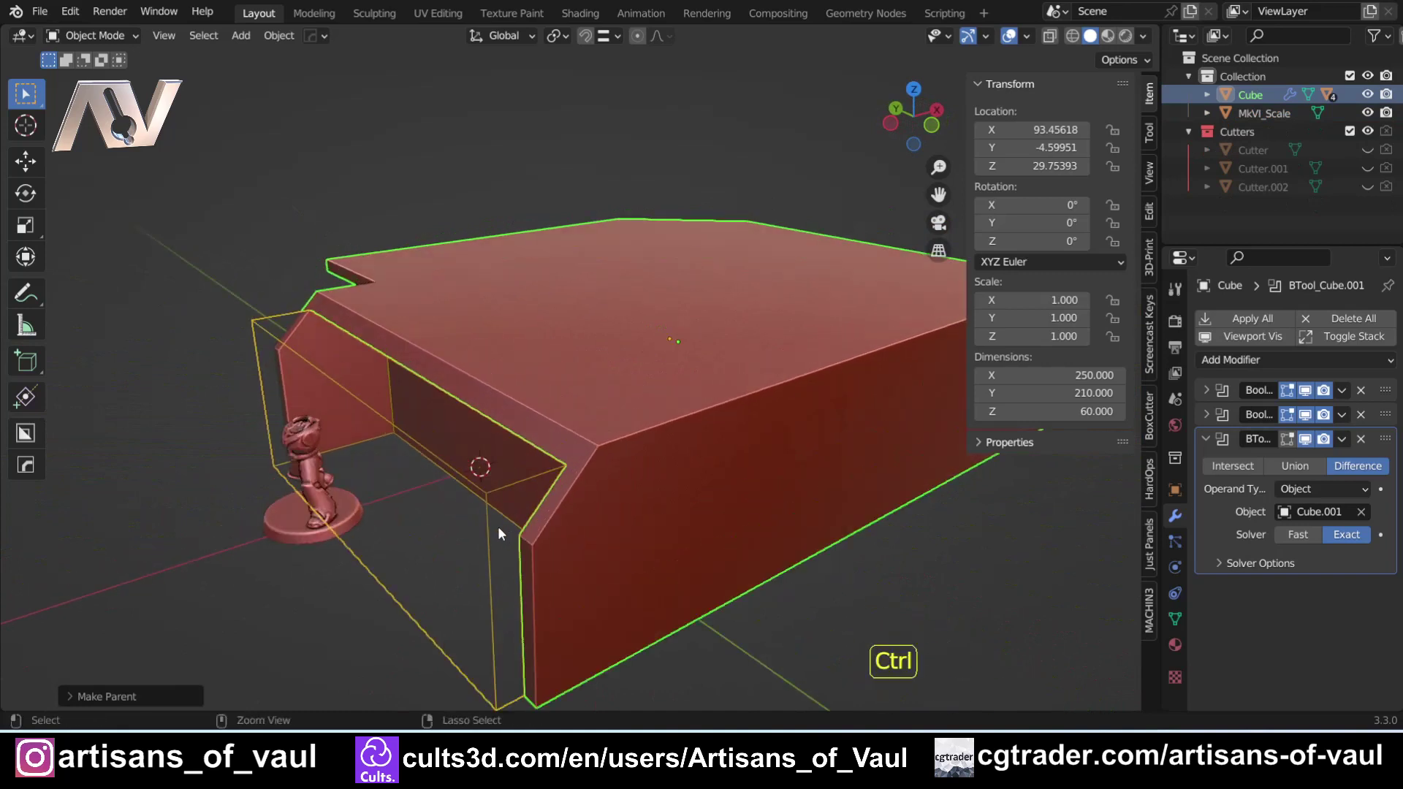
# Undo the parenting and try moving the building on its own, cancelling the move
pyautogui.hotkey('ctrl', 'z')
pyautogui.hotkey('ctrl', 'z')
pyautogui.scroll(-3, 501, 524)
pyautogui.click(650, 362)
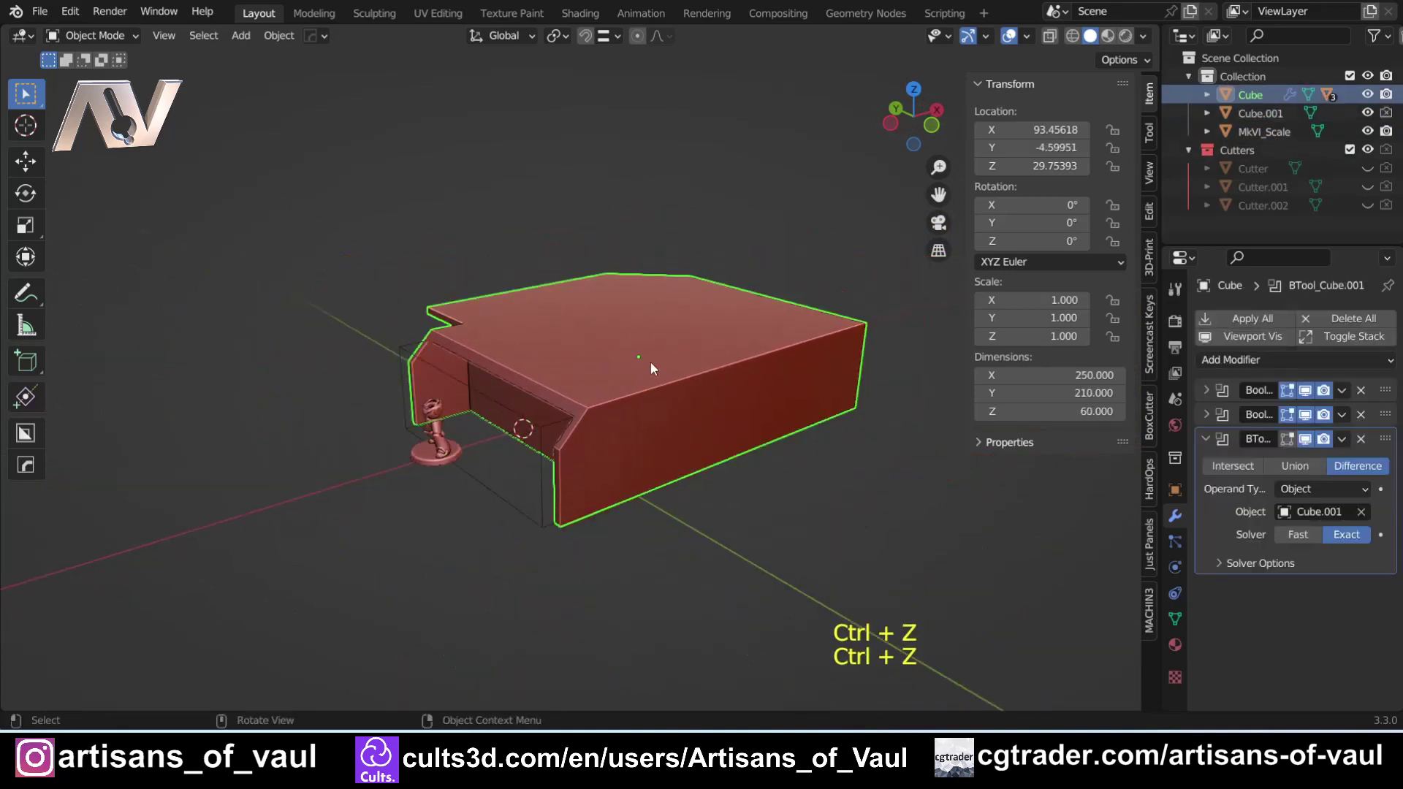
pyautogui.press('g')
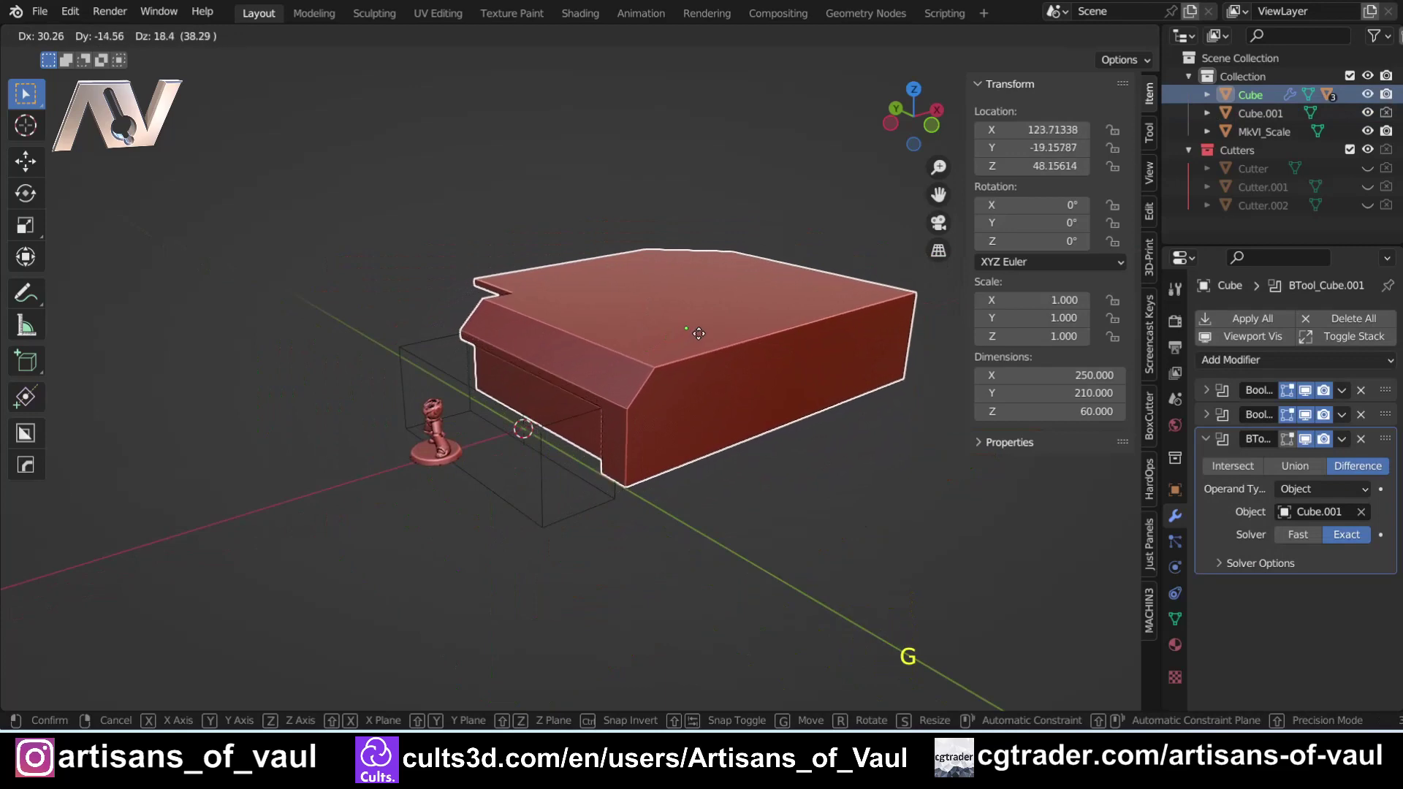
pyautogui.rightClick(695, 335)
# Select the wireframe cutter and the building, and parent the cutter to the building with the Object option
pyautogui.keyDown('shift'); pyautogui.click(531, 427); pyautogui.keyUp('shift')
pyautogui.keyDown('shift'); pyautogui.click(631, 348); pyautogui.keyUp('shift')
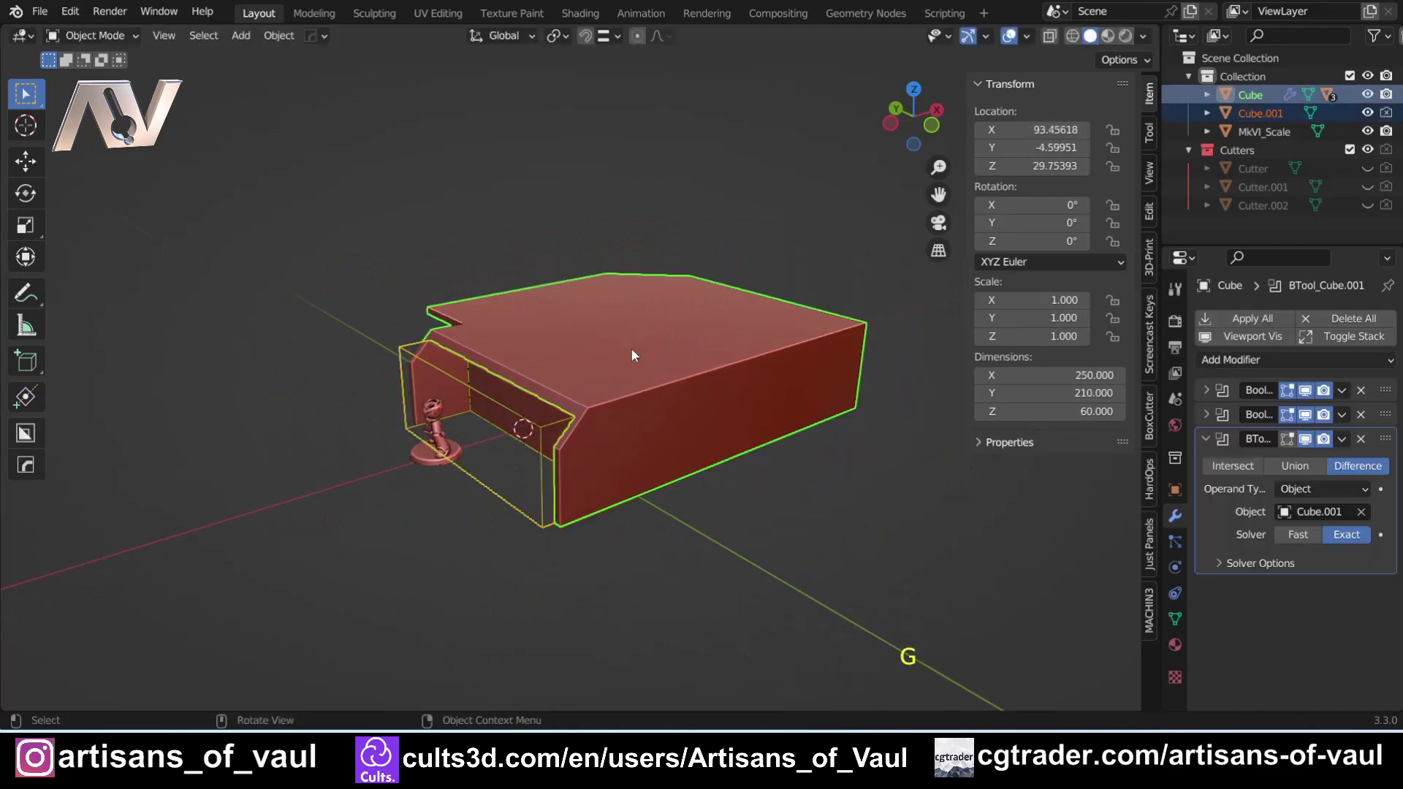
pyautogui.hotkey('ctrl', 'p')
pyautogui.click(632, 349)
# Test-move the building together with its parented cutter and cancel the move
pyautogui.click(619, 395)
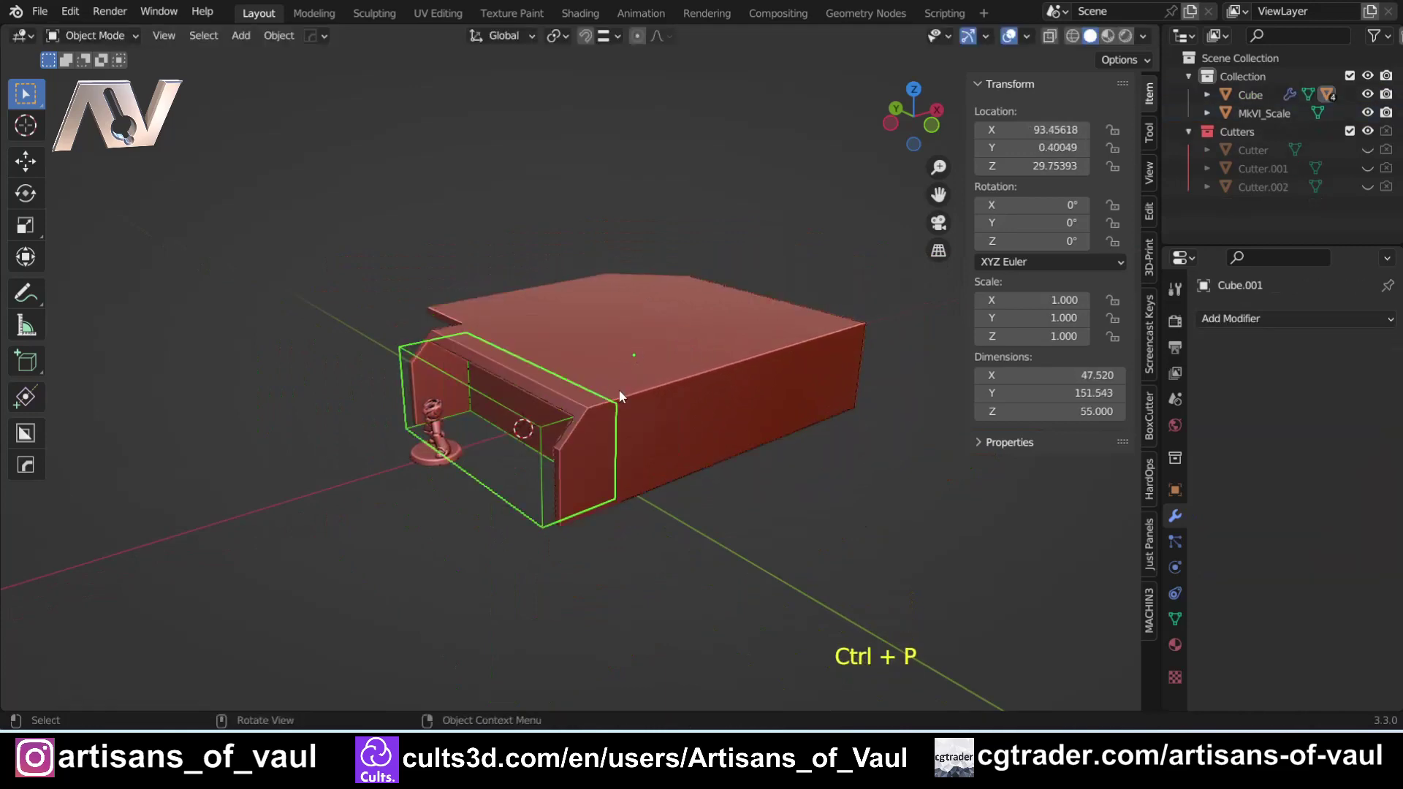
pyautogui.click(707, 340)
pyautogui.press('g')
pyautogui.click(496, 403)
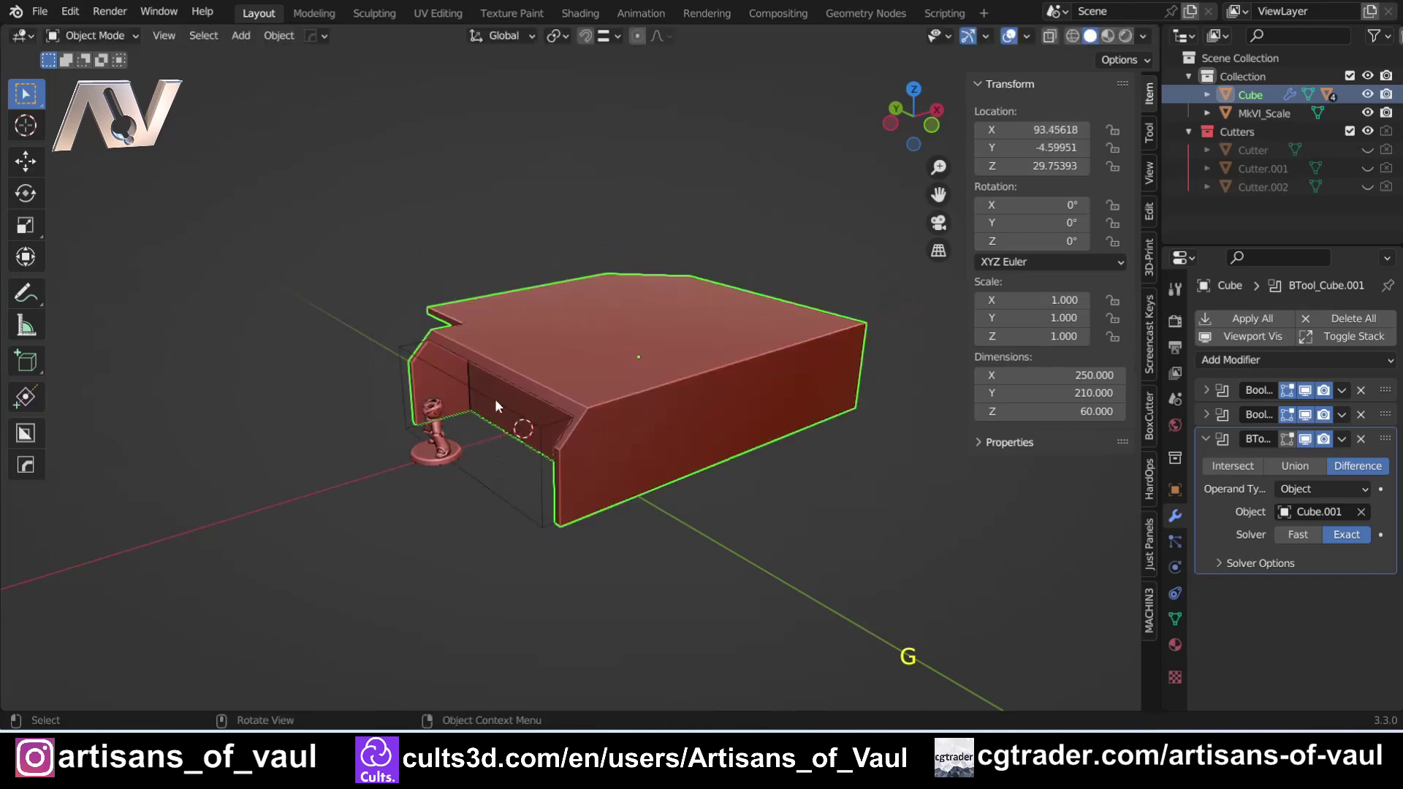
# Select the recess's wireframe cutter and hide it
pyautogui.scroll(3, 441, 438)
pyautogui.click(399, 586)
pyautogui.click(401, 582)
pyautogui.keyDown('shift'); pyautogui.moveTo(402, 574); pyautogui.dragTo(497, 520, button='middle'); pyautogui.keyUp('shift')
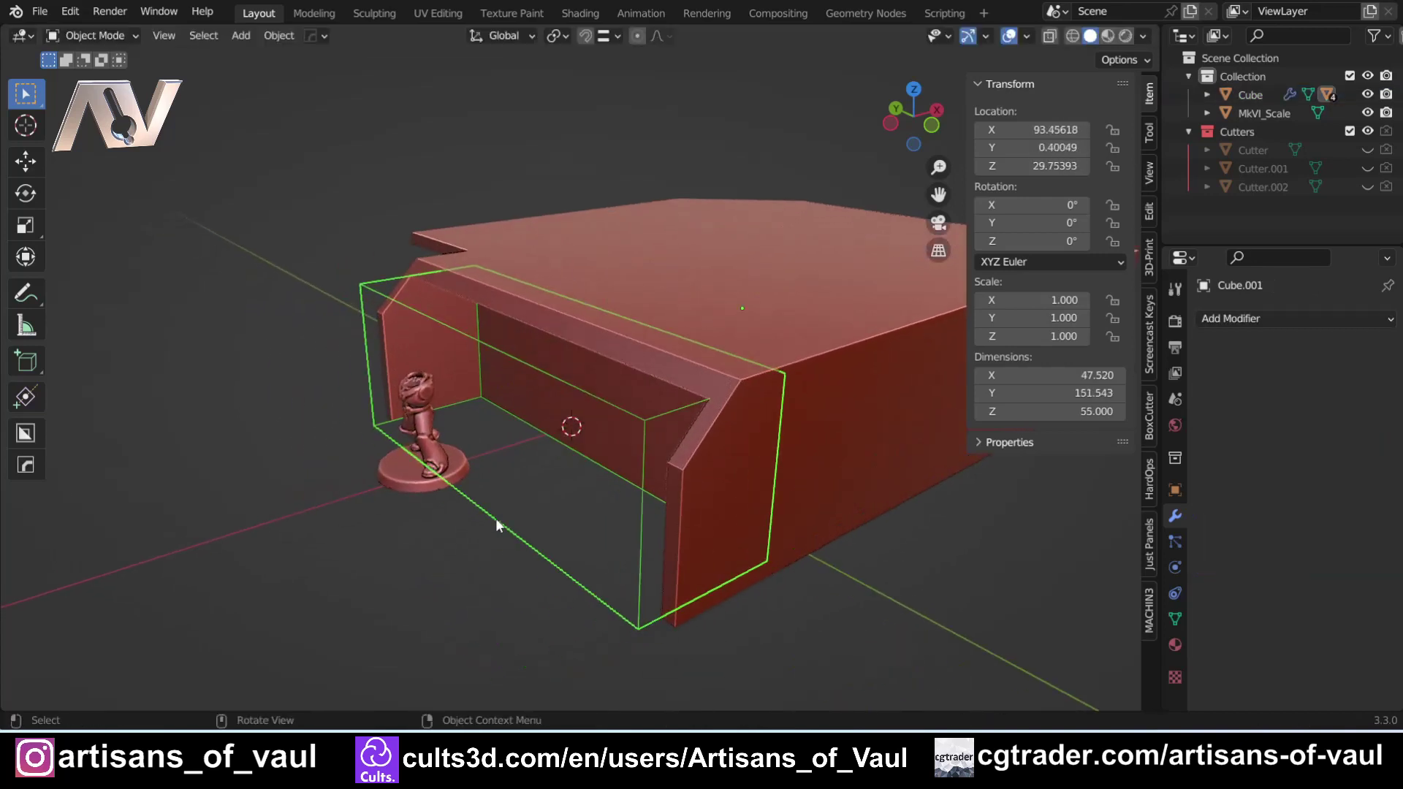
pyautogui.press('h')
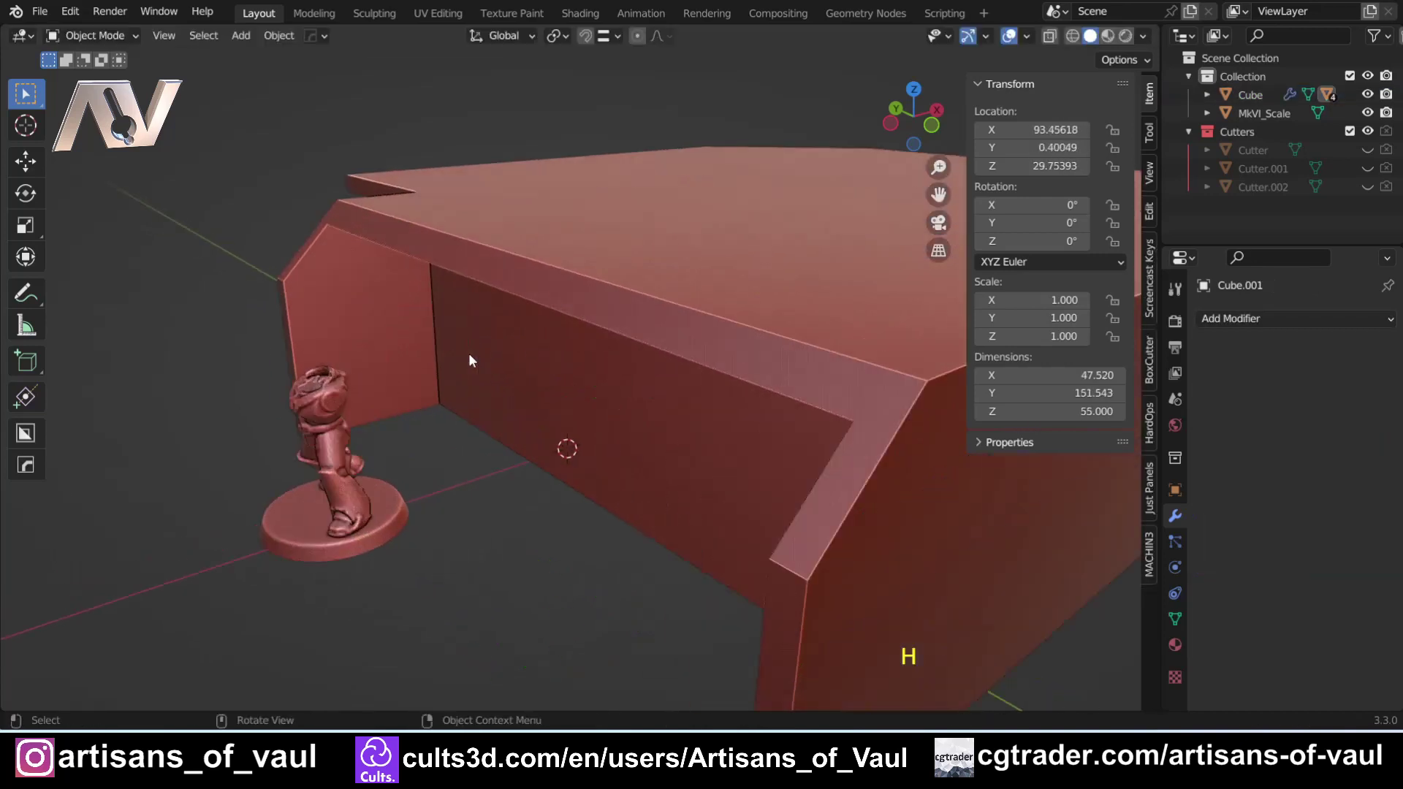
# Select the building in the side view along Y and set up BoxCutter with the Ngon shape
pyautogui.moveTo(419, 329); pyautogui.dragTo(454, 376, button='middle')
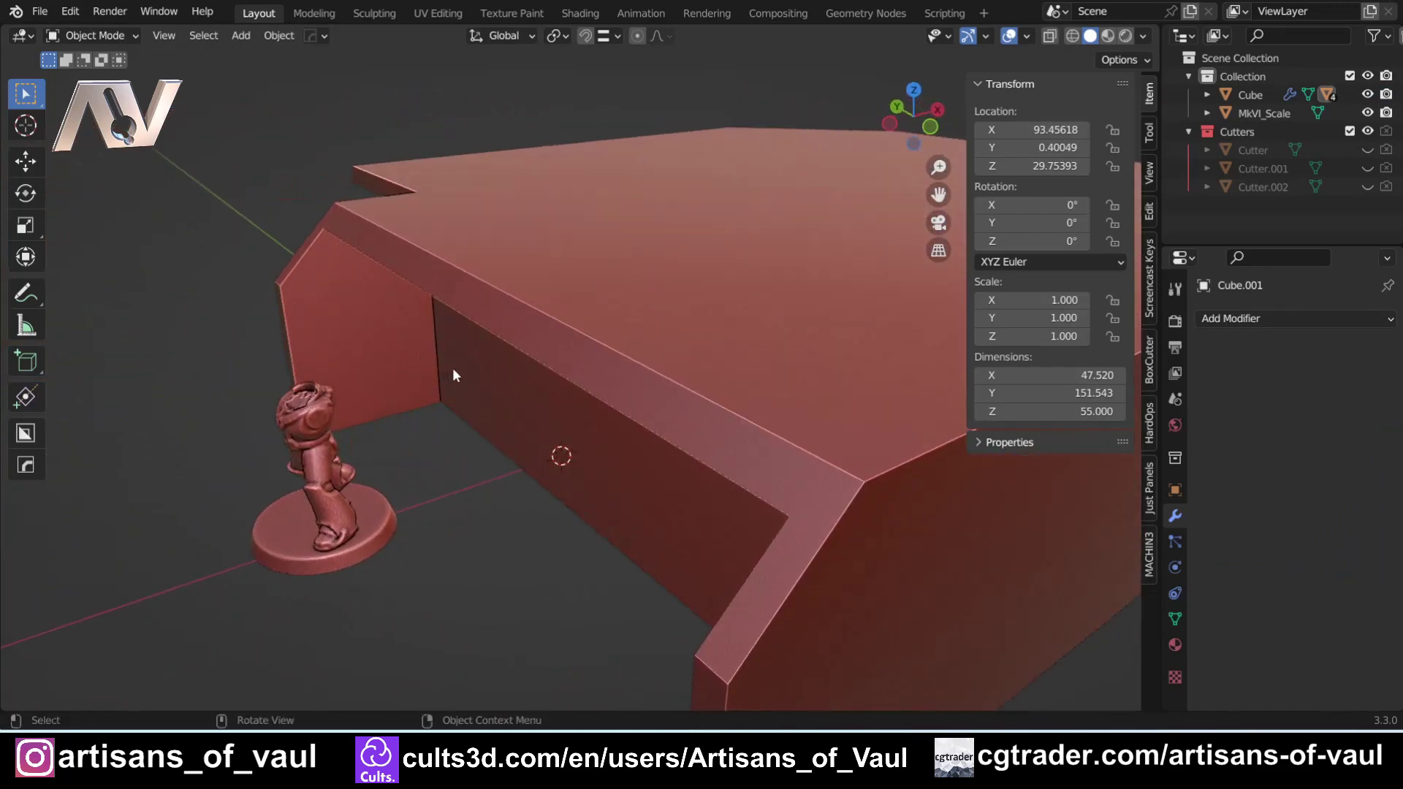
pyautogui.scroll(-3, 454, 375)
pyautogui.scroll(4, 513, 368)
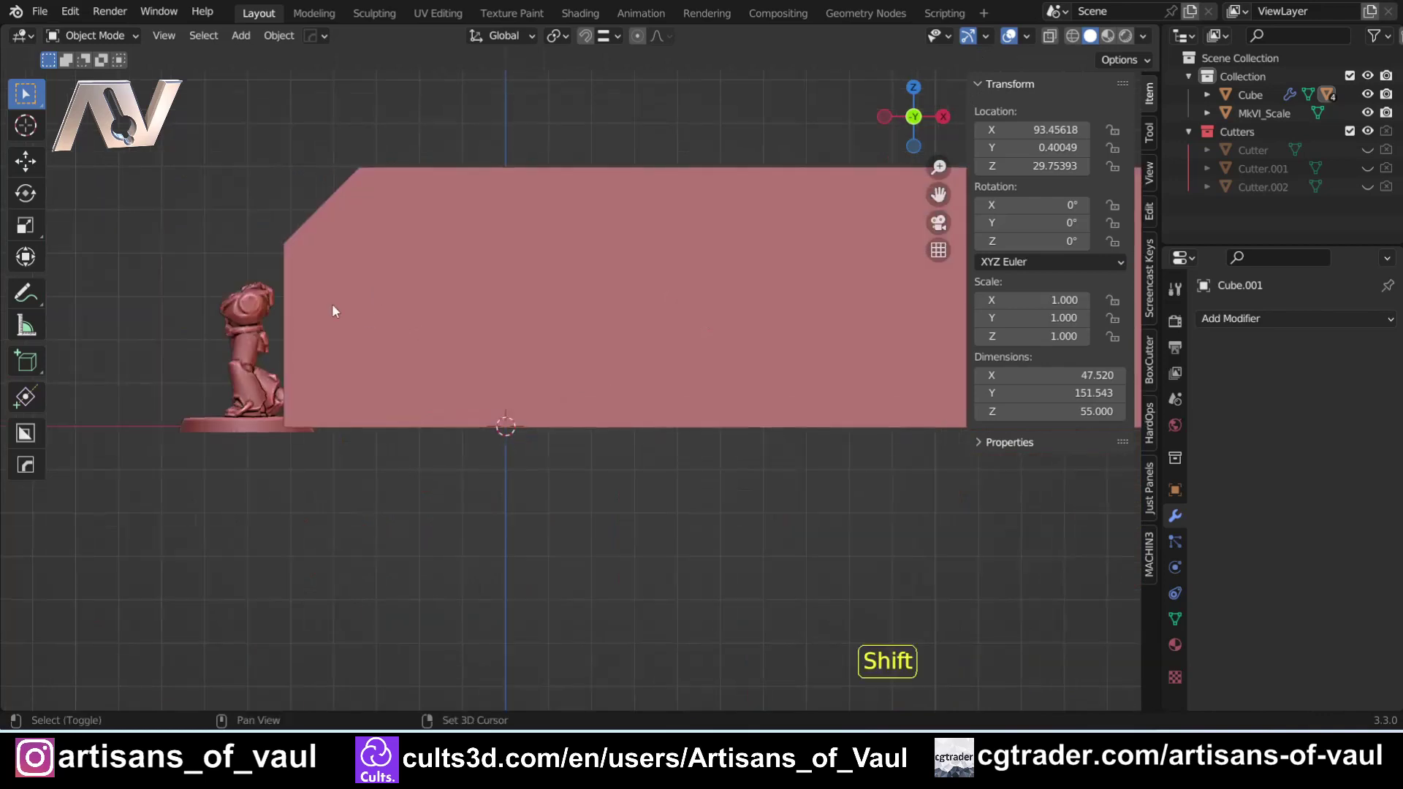
pyautogui.keyDown('shift'); pyautogui.moveTo(333, 305); pyautogui.dragTo(527, 377, button='middle'); pyautogui.keyUp('shift')
pyautogui.click(527, 377)
pyautogui.scroll(3, 526, 377)
pyautogui.keyDown('shift'); pyautogui.moveTo(419, 378); pyautogui.dragTo(470, 399, button='middle'); pyautogui.keyUp('shift')
pyautogui.hotkey('alt', 'w')
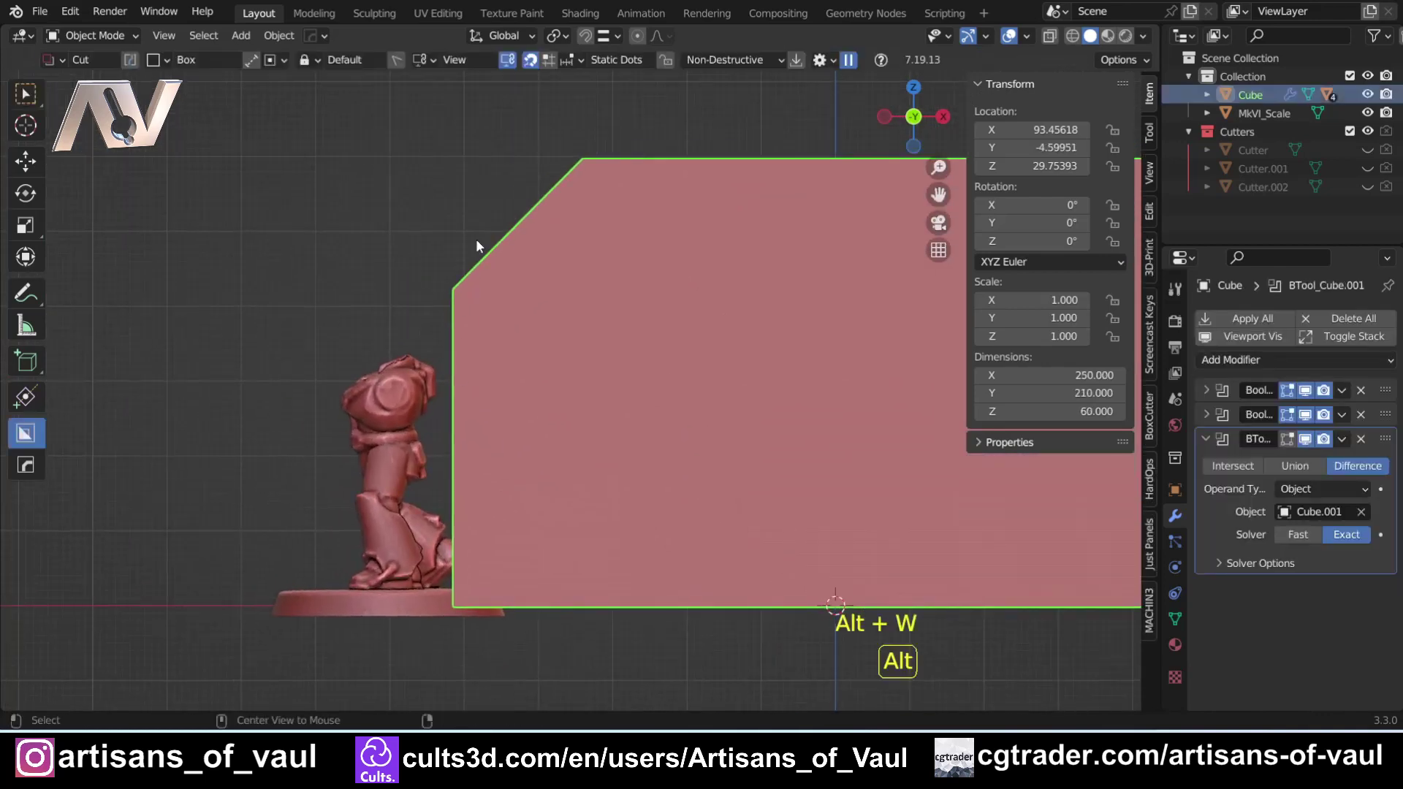
pyautogui.press('d')
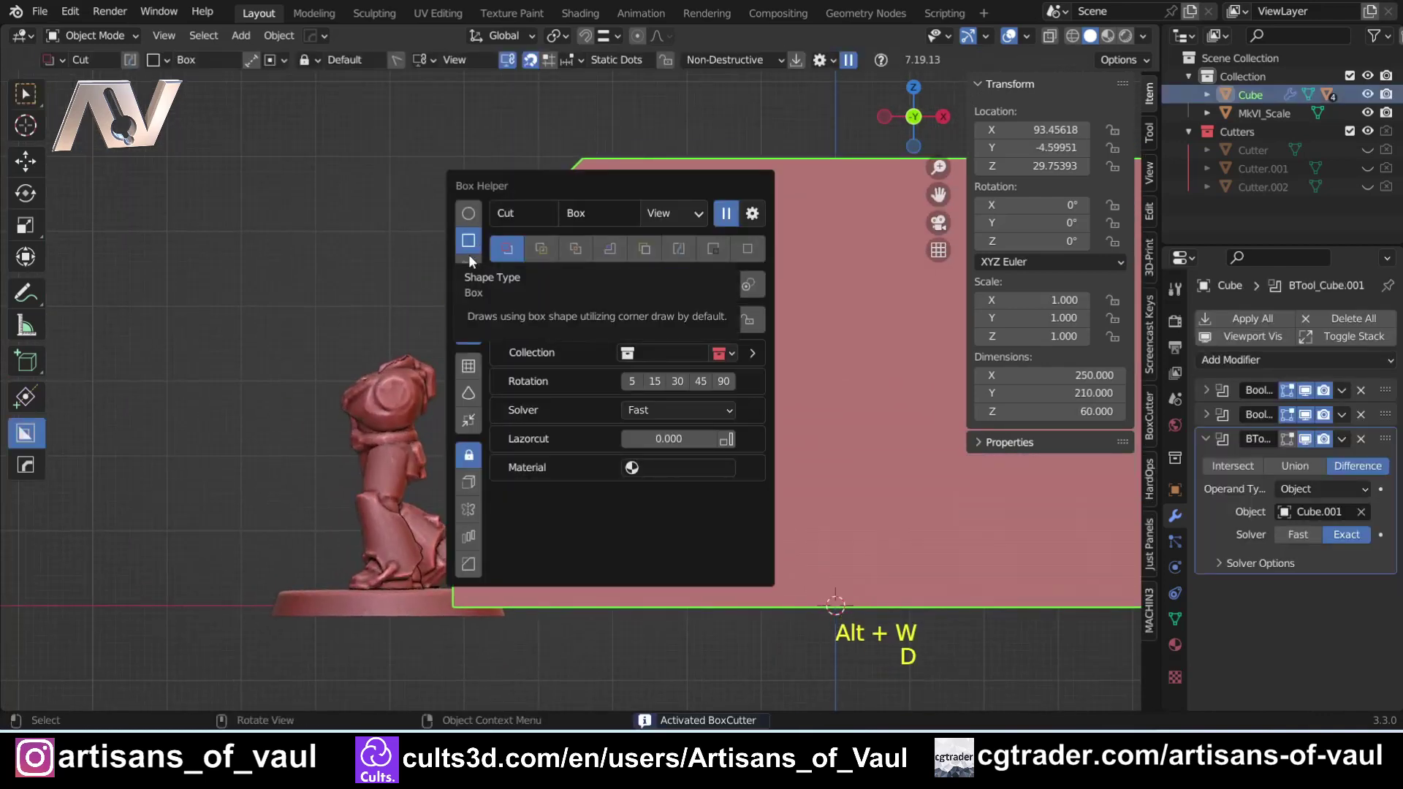
pyautogui.click(468, 248)
# Cut an Ngon into the side walls' front edge, running from the sloped edge straight down and angling out past the front
pyautogui.click(477, 267)
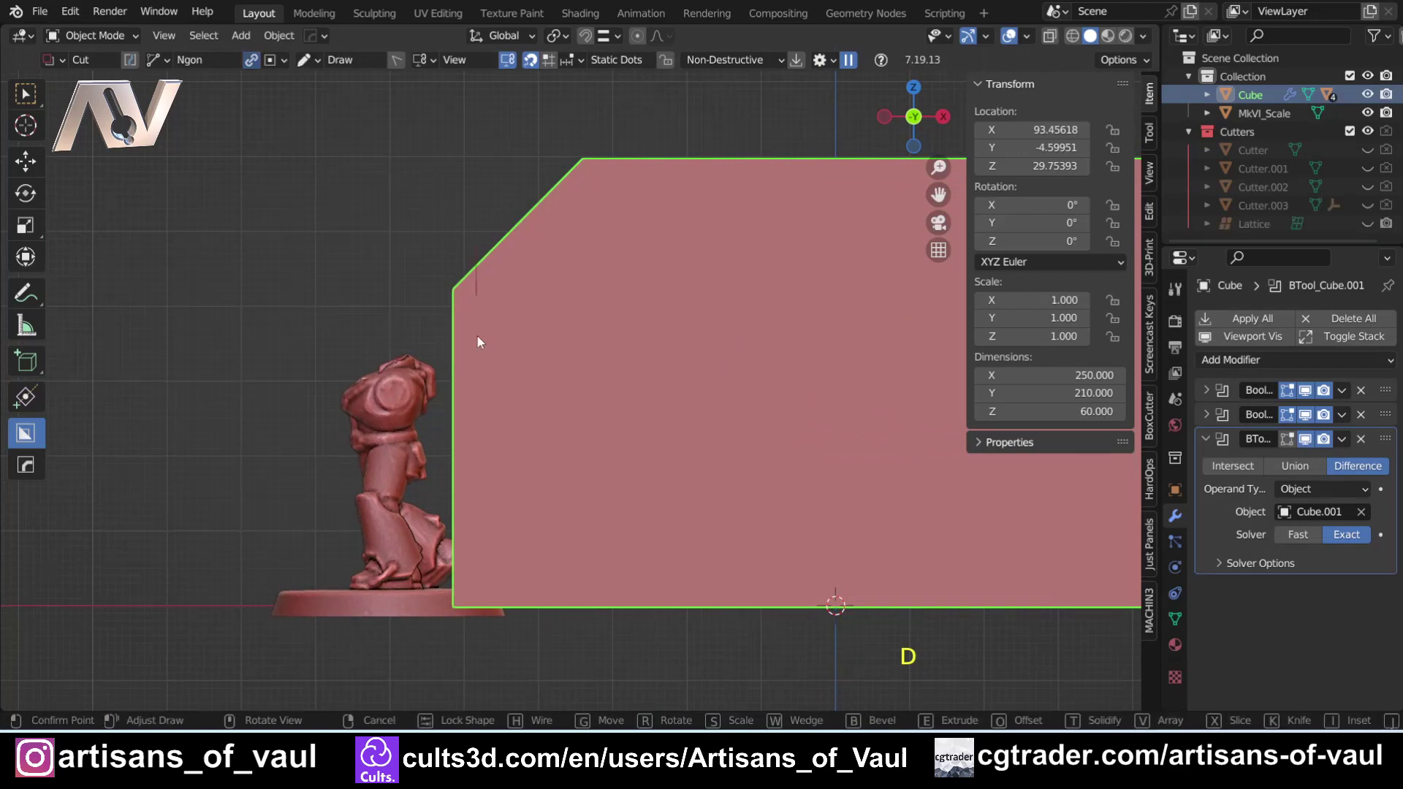
pyautogui.click(472, 429)
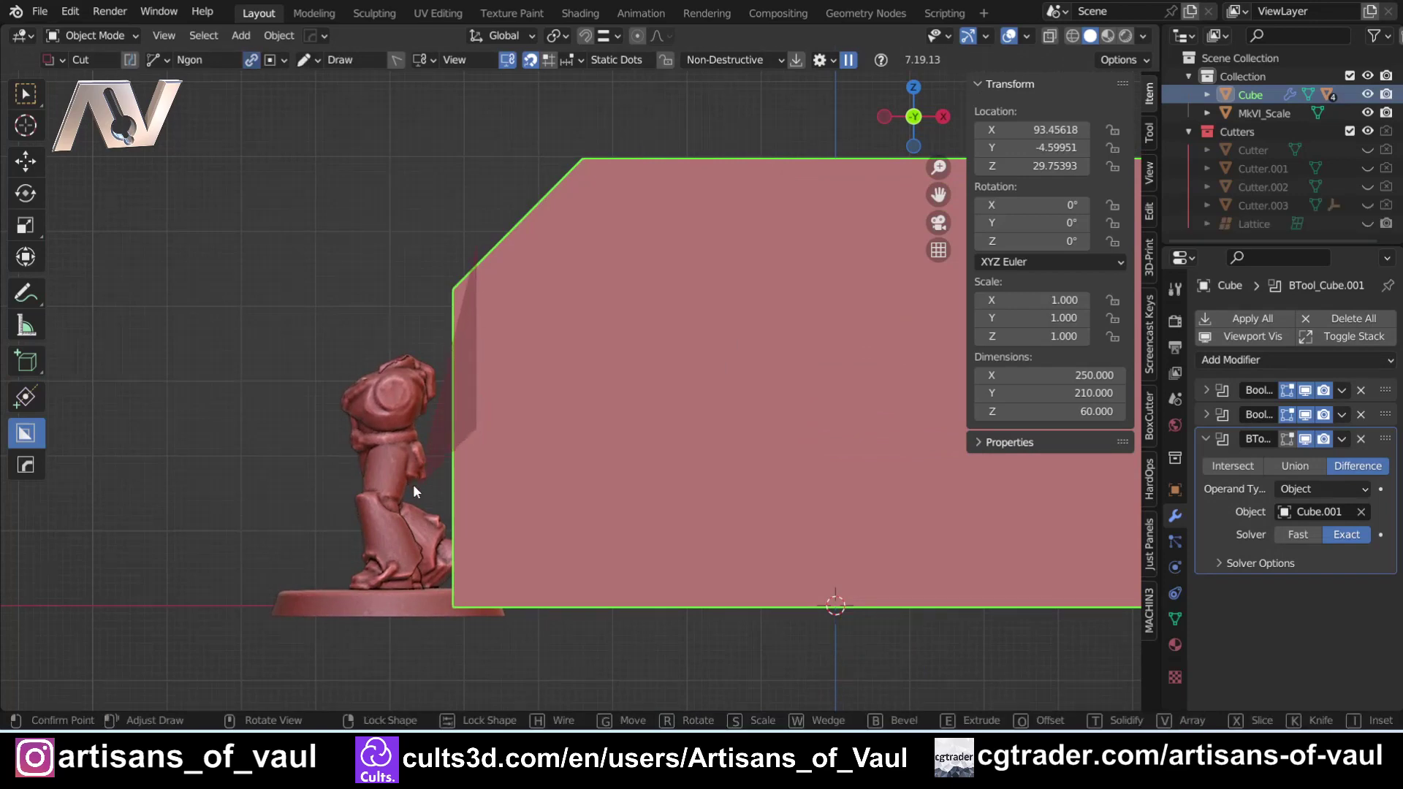
pyautogui.click(414, 484)
pyautogui.press('space')
# Cut an angled Ngon notch, drawn about 43 wide, into the roof's front edge beside the miniature, working in the top view
pyautogui.moveTo(389, 309); pyautogui.dragTo(567, 329, button='middle')
pyautogui.keyDown('shift'); pyautogui.moveTo(717, 356); pyautogui.dragTo(505, 394, button='middle'); pyautogui.keyUp('shift')
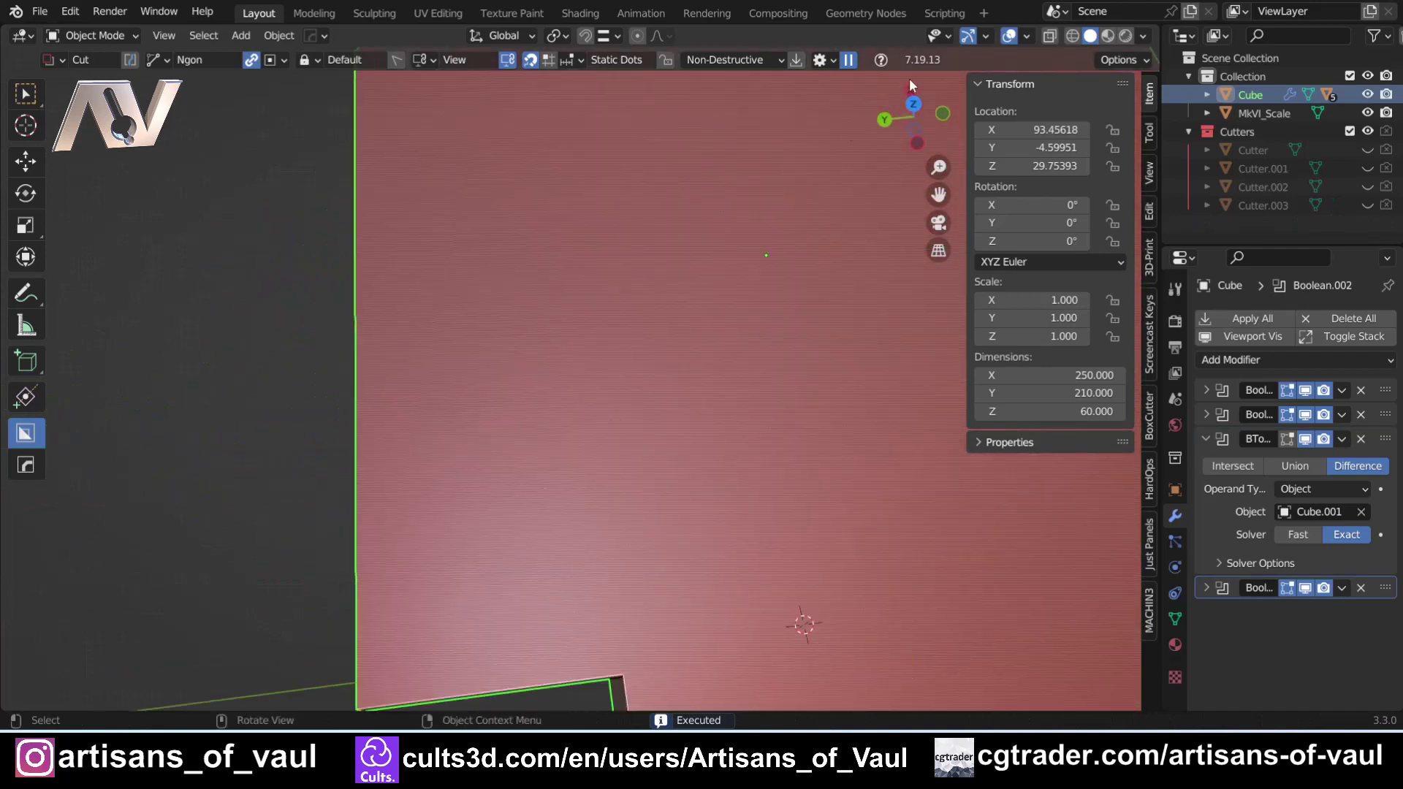
pyautogui.click(914, 103)
pyautogui.keyDown('shift'); pyautogui.moveTo(620, 549); pyautogui.dragTo(585, 346, button='middle'); pyautogui.keyUp('shift')
pyautogui.keyDown('shift'); pyautogui.moveTo(320, 240); pyautogui.dragTo(594, 639, button='middle'); pyautogui.keyUp('shift')
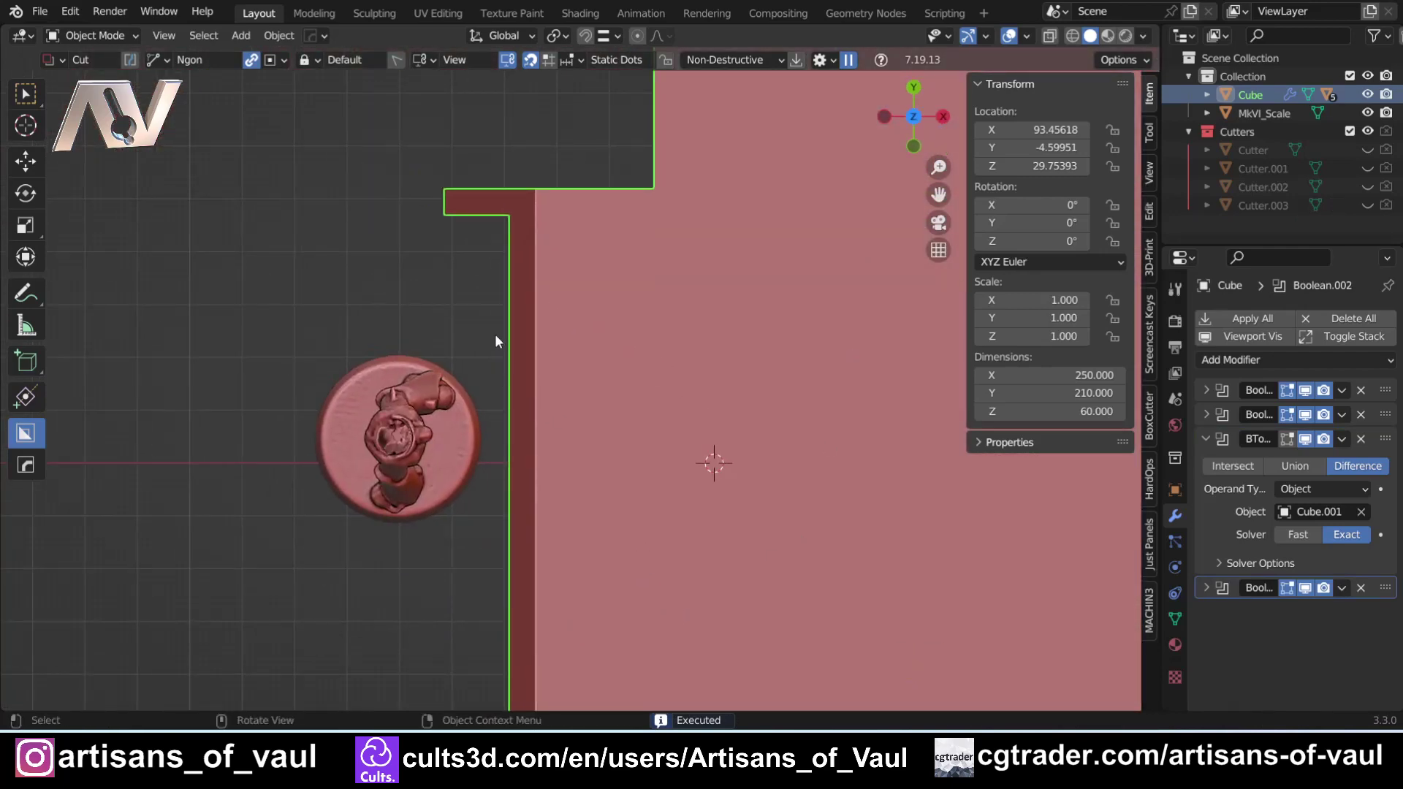
pyautogui.click(505, 221)
pyautogui.scroll(-4, 562, 362)
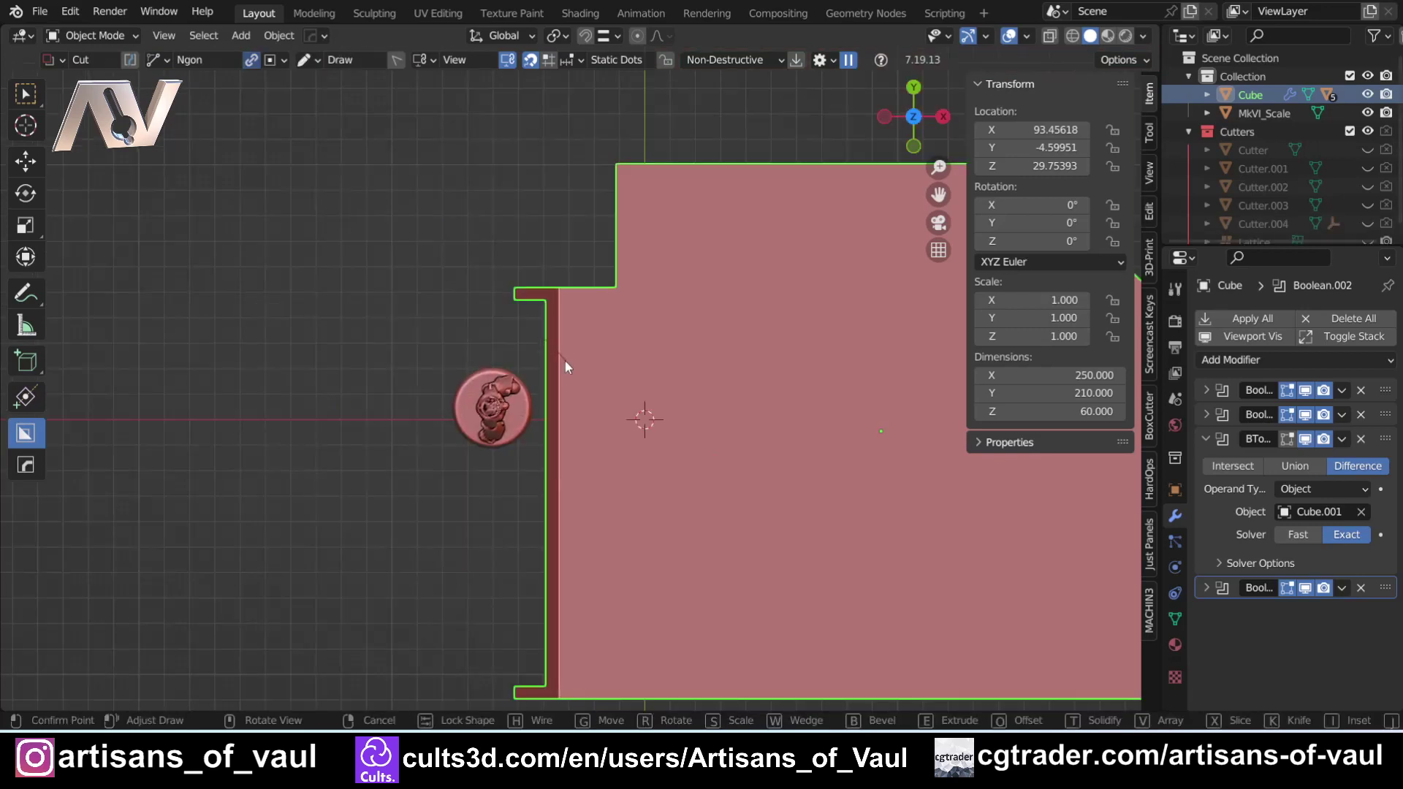
pyautogui.click(576, 367)
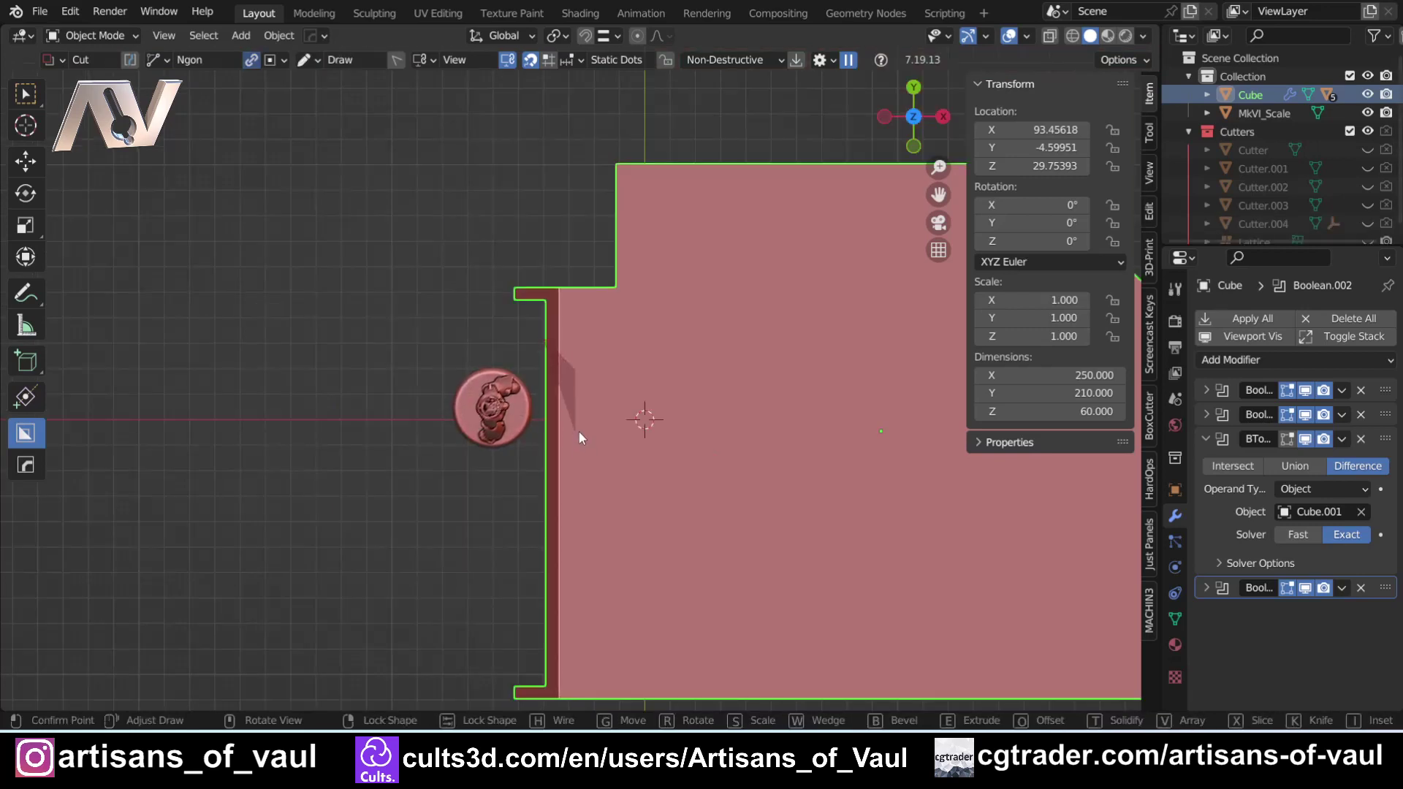
pyautogui.click(580, 413)
pyautogui.doubleClick(536, 442)
pyautogui.moveTo(536, 443); pyautogui.dragTo(584, 351, button='middle')
pyautogui.click(552, 514)
pyautogui.moveTo(553, 515); pyautogui.dragTo(592, 494, button='middle')
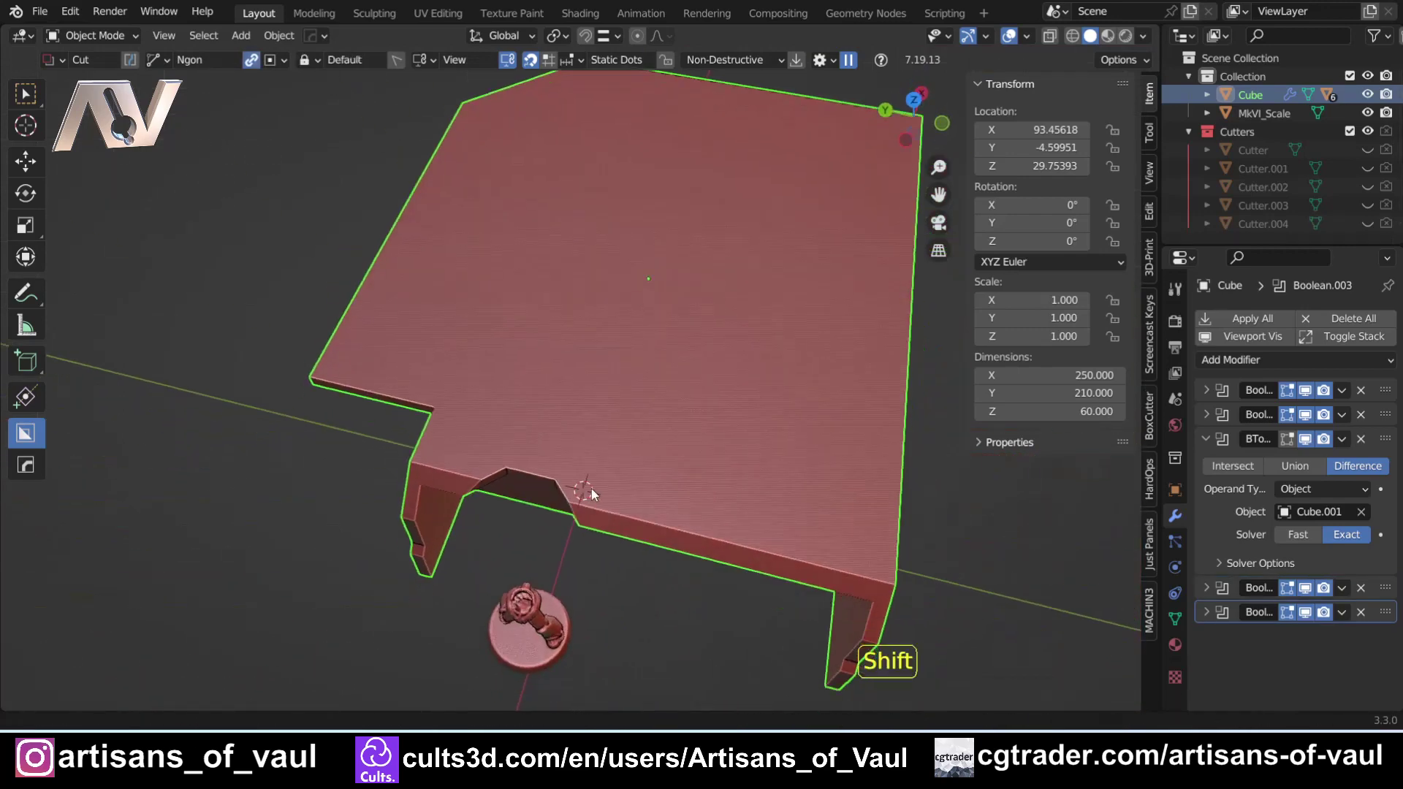
# Snap the 3D cursor to the building's long front edge in Edit Mode, then return to Object Mode
pyautogui.press('Tab')
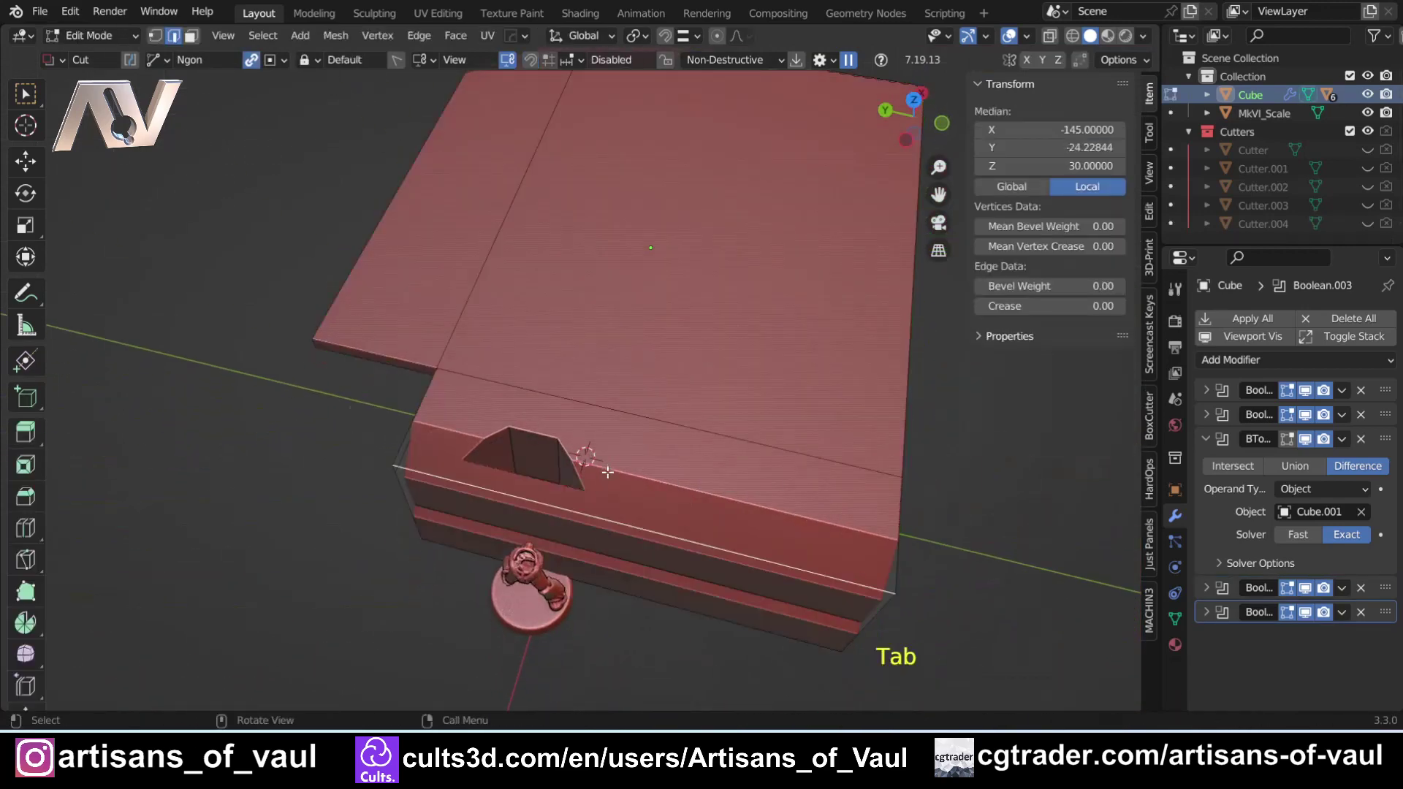
pyautogui.hotkey('shift', 's')
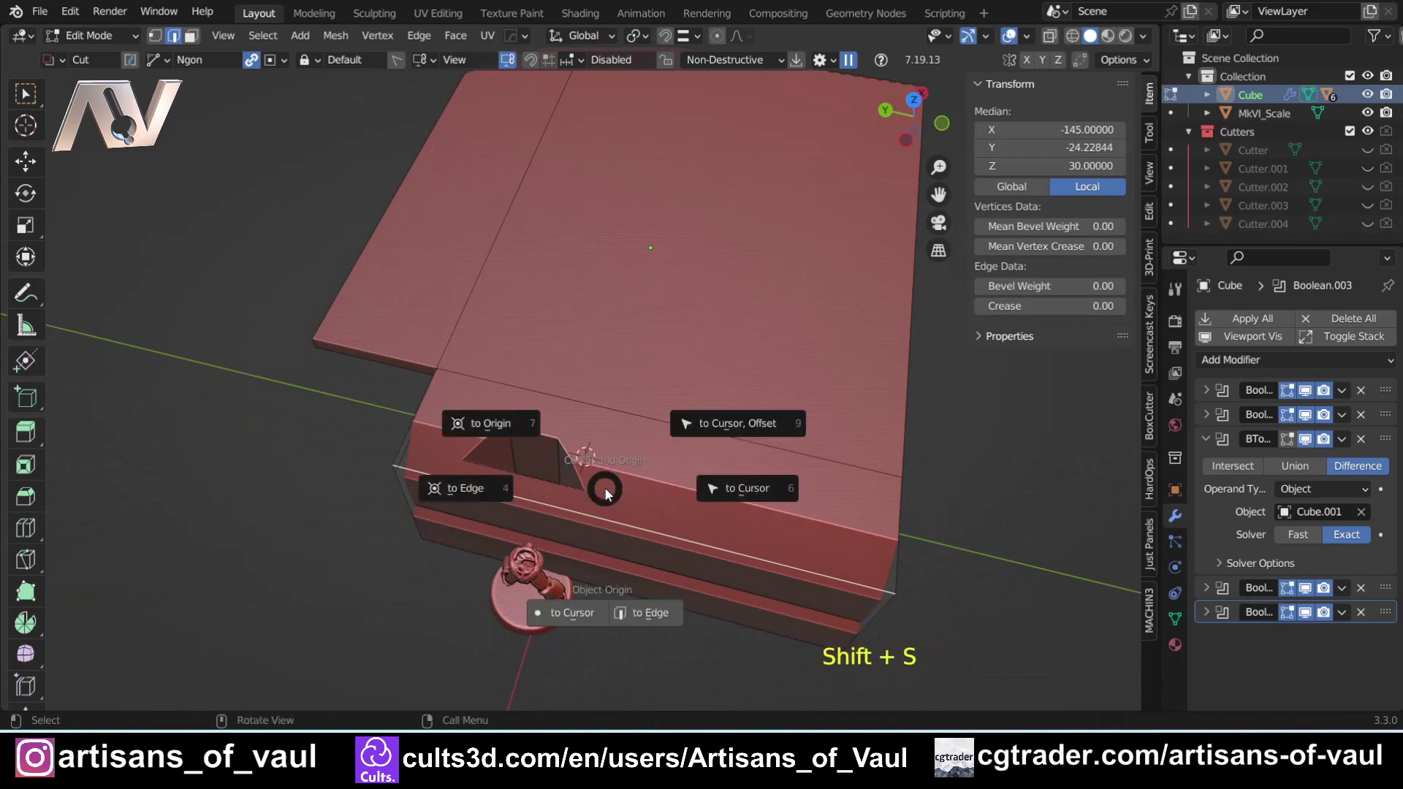
pyautogui.click(493, 508)
pyautogui.press('Tab')
# Scroll through the building's Boolean modifiers to reveal the roof notch's cutter and leave it selected
pyautogui.moveTo(515, 459); pyautogui.dragTo(581, 309, button='middle')
pyautogui.press('q')
pyautogui.click(560, 337)
pyautogui.scroll(-1, 586, 296)
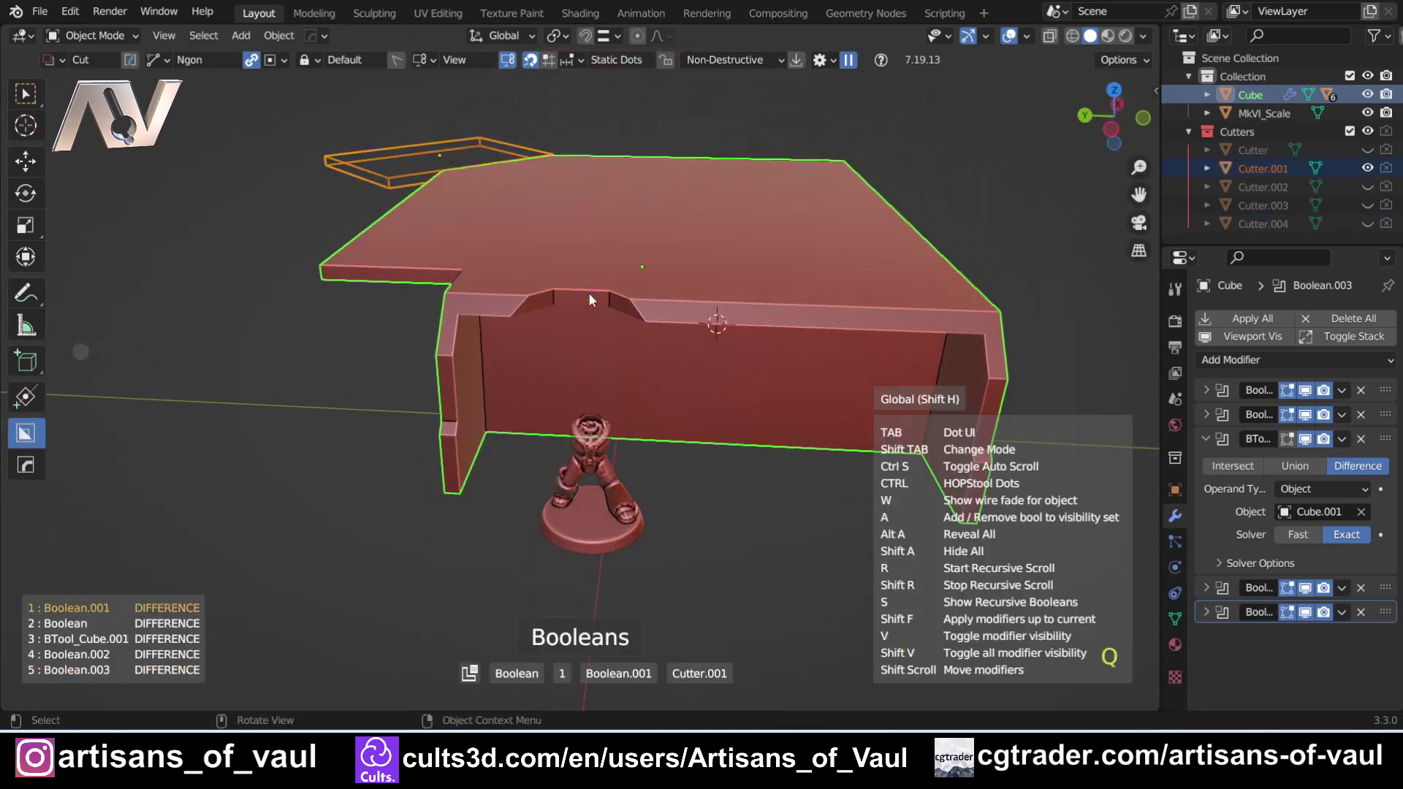
pyautogui.scroll(1, 585, 302)
pyautogui.click(586, 301)
pyautogui.keyDown('shift'); pyautogui.moveTo(623, 314); pyautogui.dragTo(485, 388, button='middle'); pyautogui.keyUp('shift')
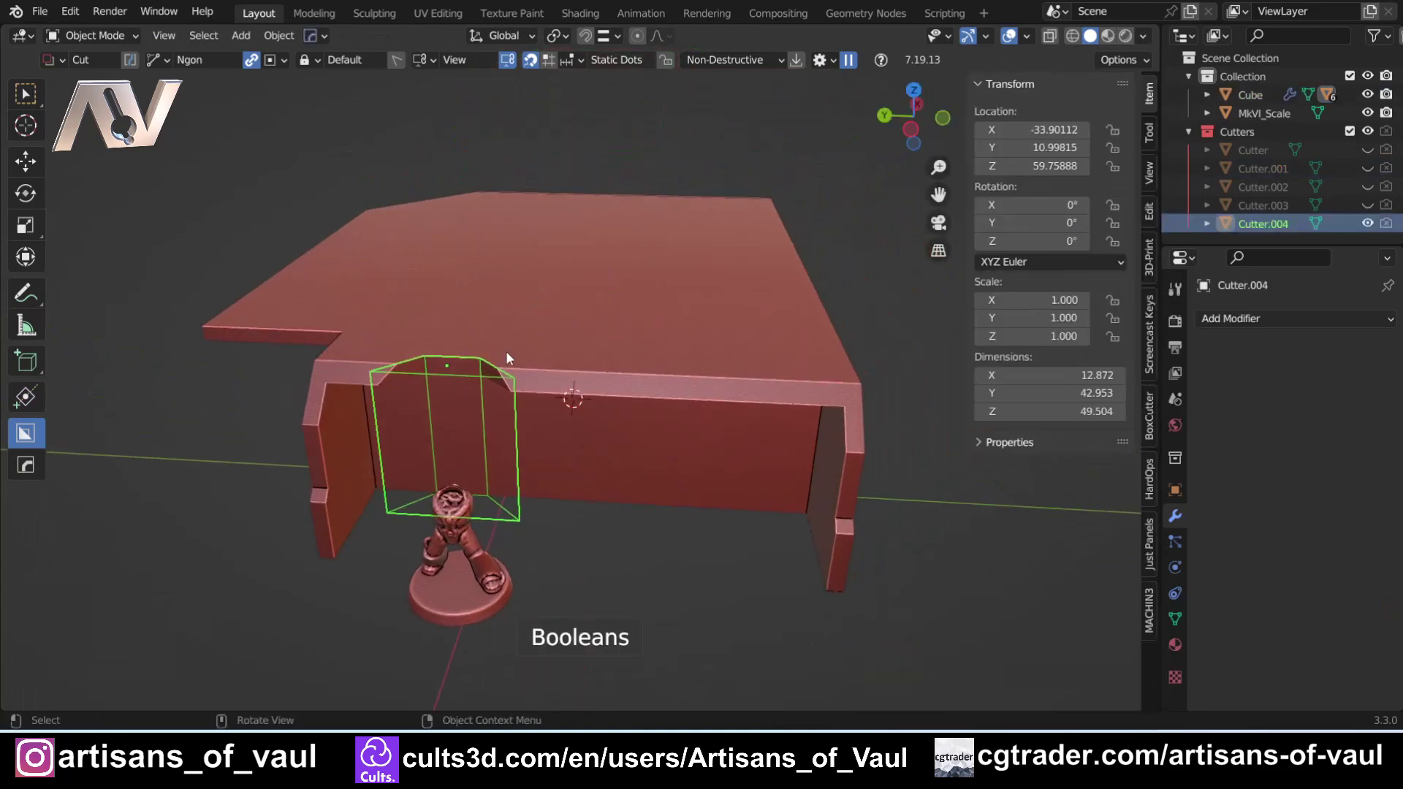
# Mirror the roof notch's cutter along Y with the mirror pivot set to the 3D cursor
pyautogui.hotkey('alt', 'x')
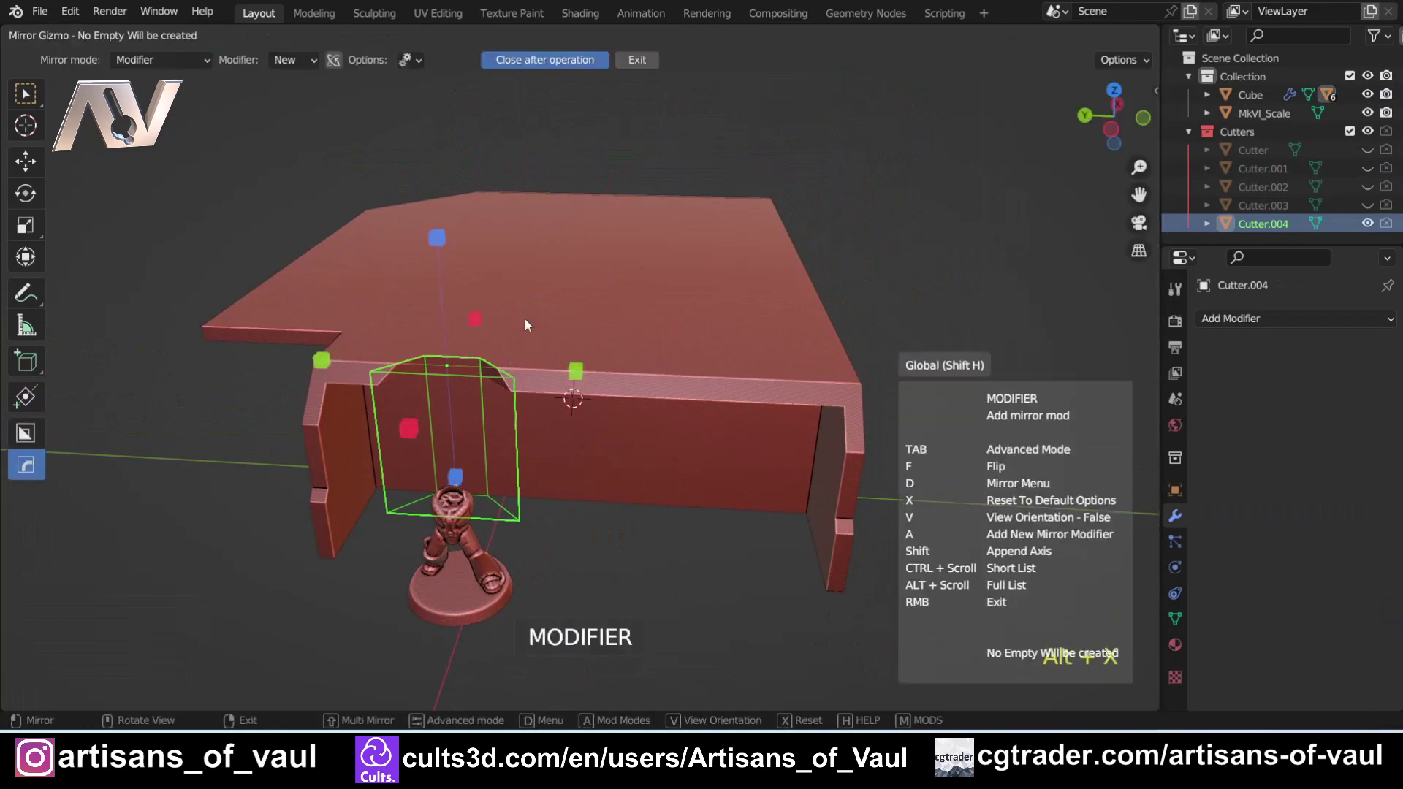
pyautogui.click(333, 61)
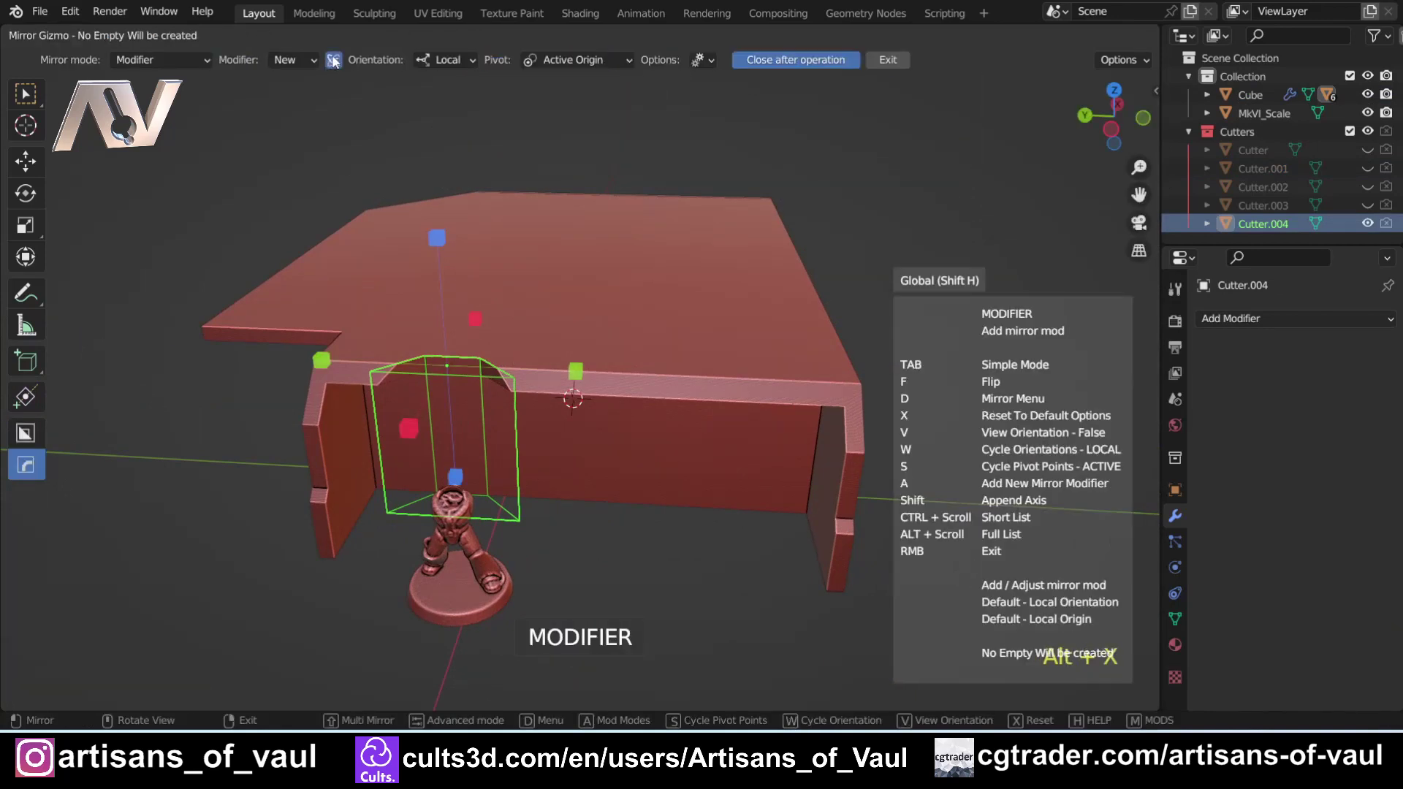
pyautogui.click(573, 60)
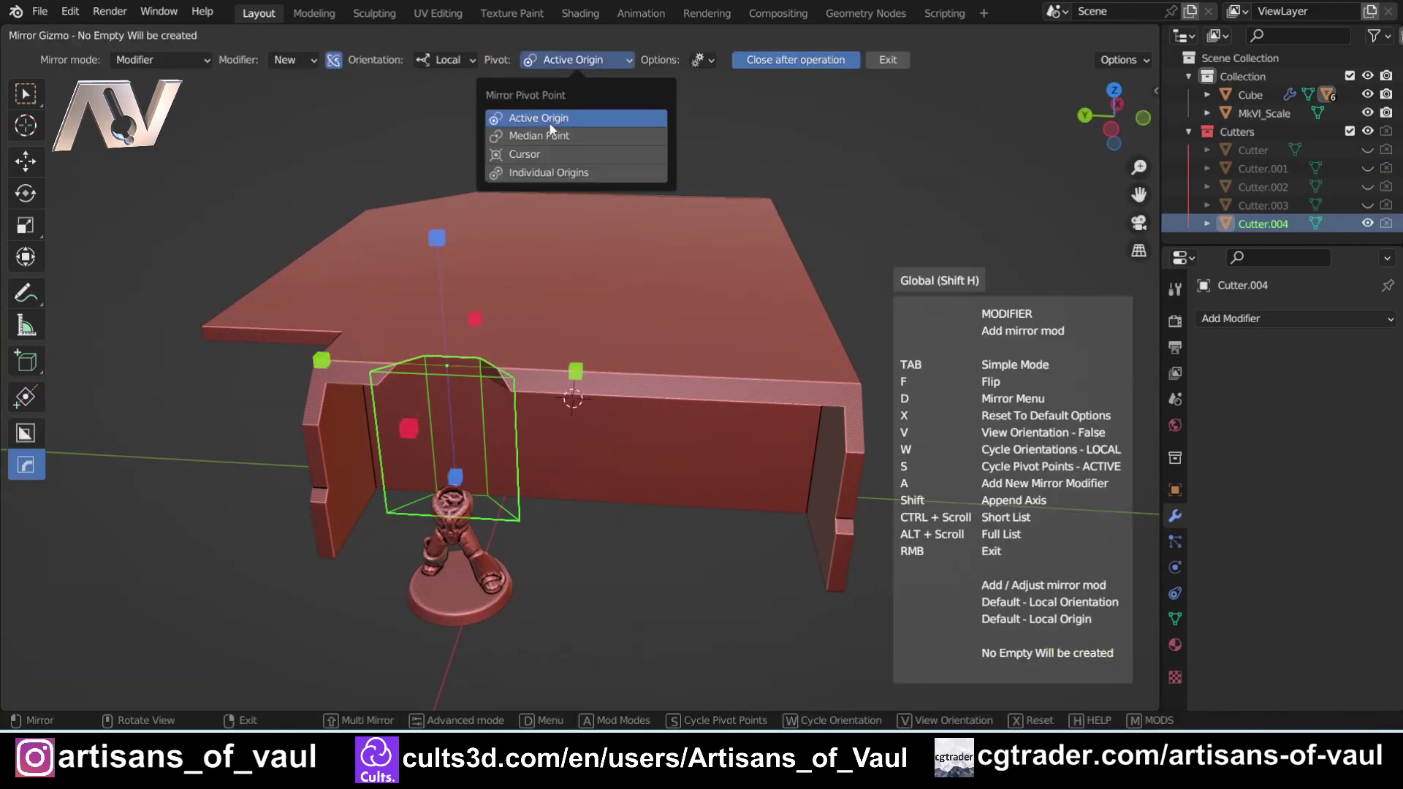
pyautogui.click(566, 154)
pyautogui.click(444, 398)
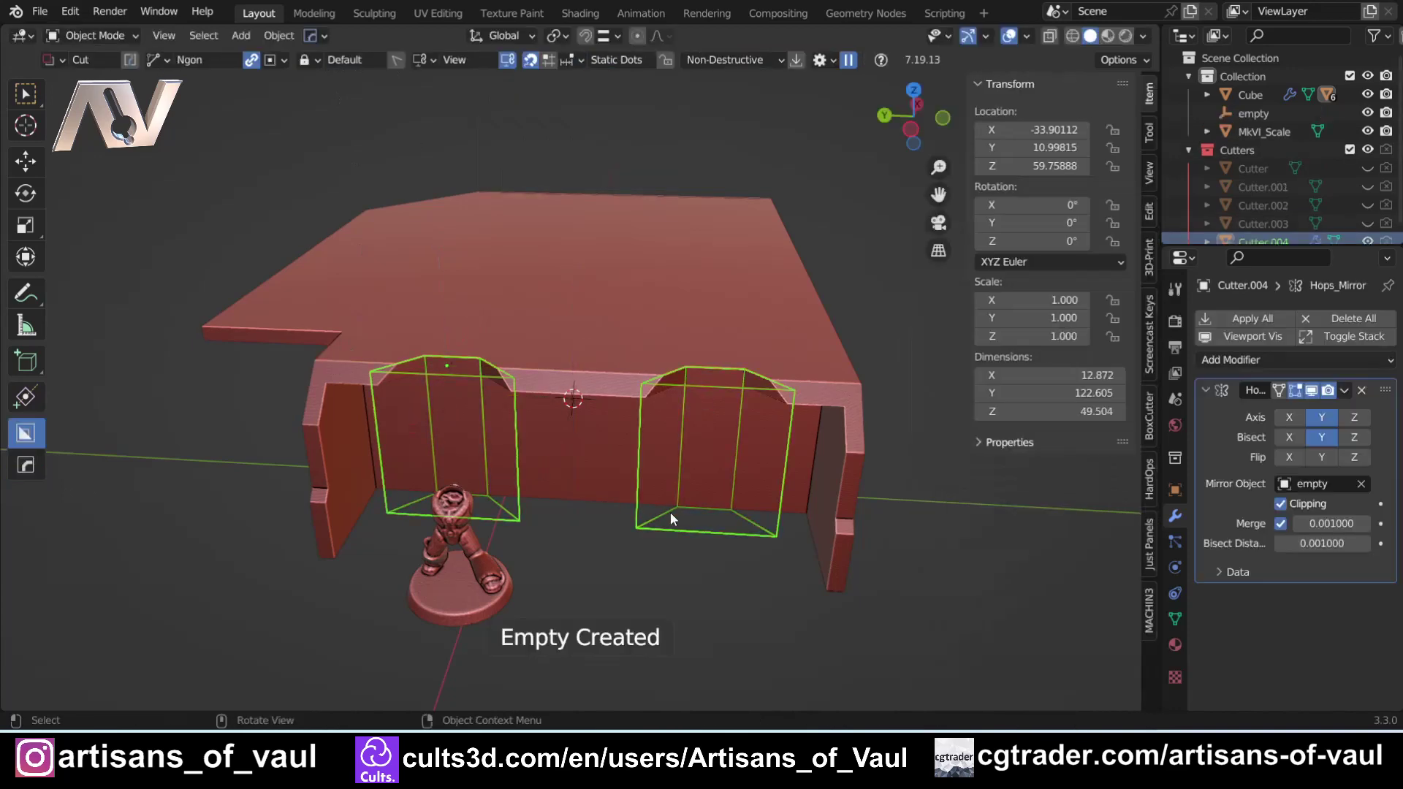
# Check the two mirrored roof notches, then select their wireframe cutter and hide it
pyautogui.click(611, 558)
pyautogui.click(644, 482)
pyautogui.click(576, 506)
pyautogui.press('Tab')
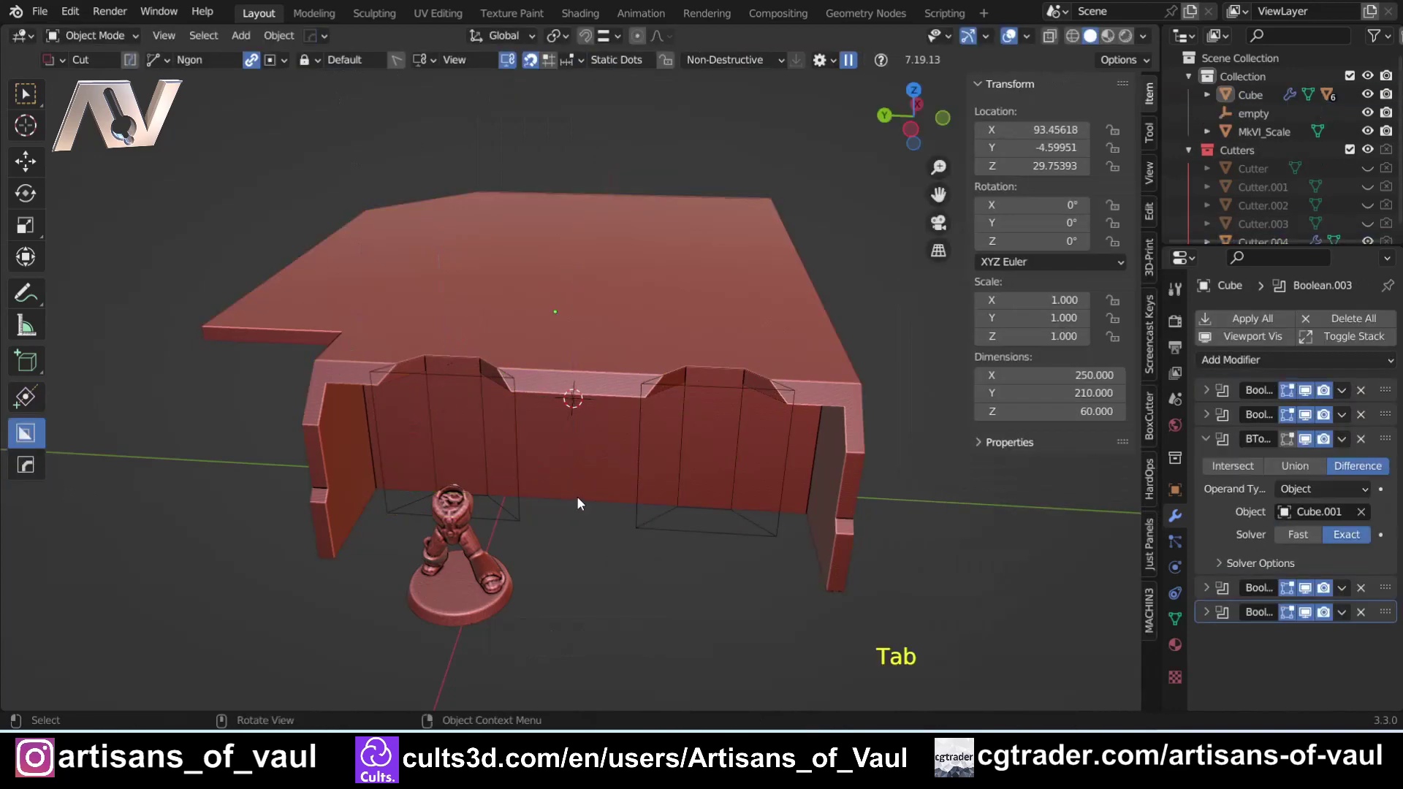
pyautogui.moveTo(575, 506); pyautogui.dragTo(539, 600, button='middle')
pyautogui.click(630, 600)
pyautogui.press('h')
# Add a mesh cube at the 3D cursor in the view along X
pyautogui.scroll(-5, 575, 578)
pyautogui.scroll(2, 457, 492)
pyautogui.scroll(4, 559, 380)
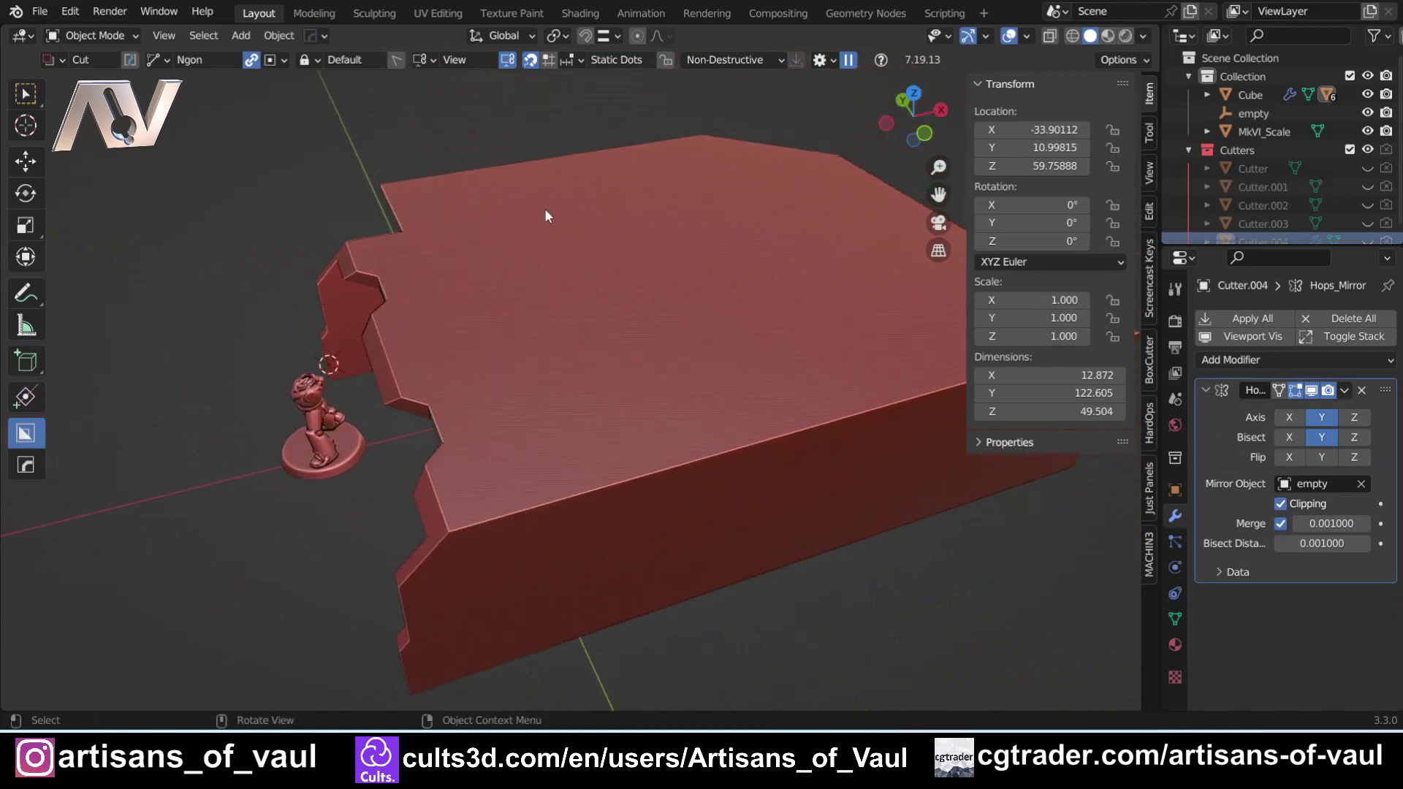
pyautogui.scroll(-2, 544, 380)
pyautogui.click(887, 123)
pyautogui.keyDown('shift'); pyautogui.moveTo(743, 431); pyautogui.dragTo(704, 334, button='middle'); pyautogui.keyUp('shift')
pyautogui.scroll(2, 703, 333)
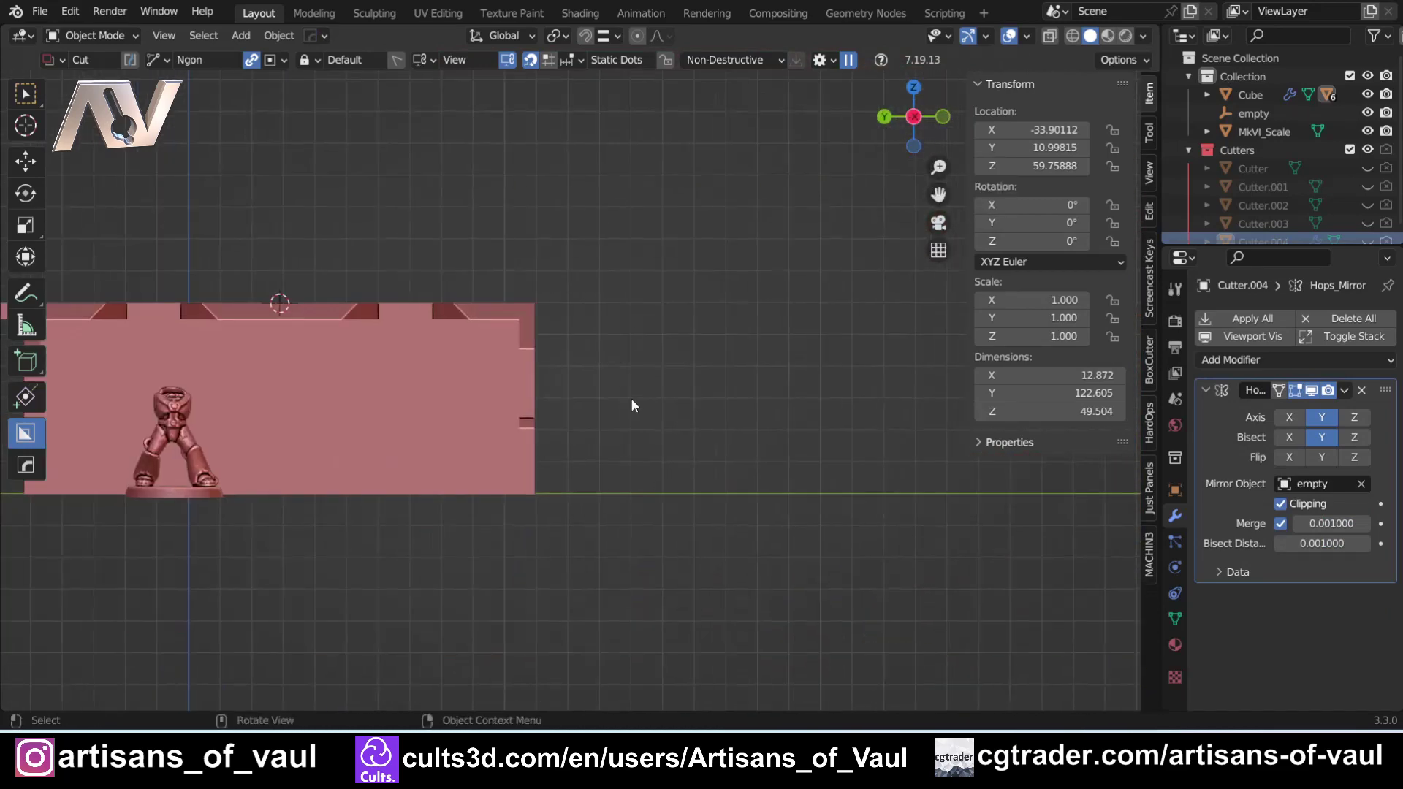
pyautogui.keyDown('shift'); pyautogui.moveTo(612, 445); pyautogui.dragTo(697, 454, button='middle'); pyautogui.keyUp('shift')
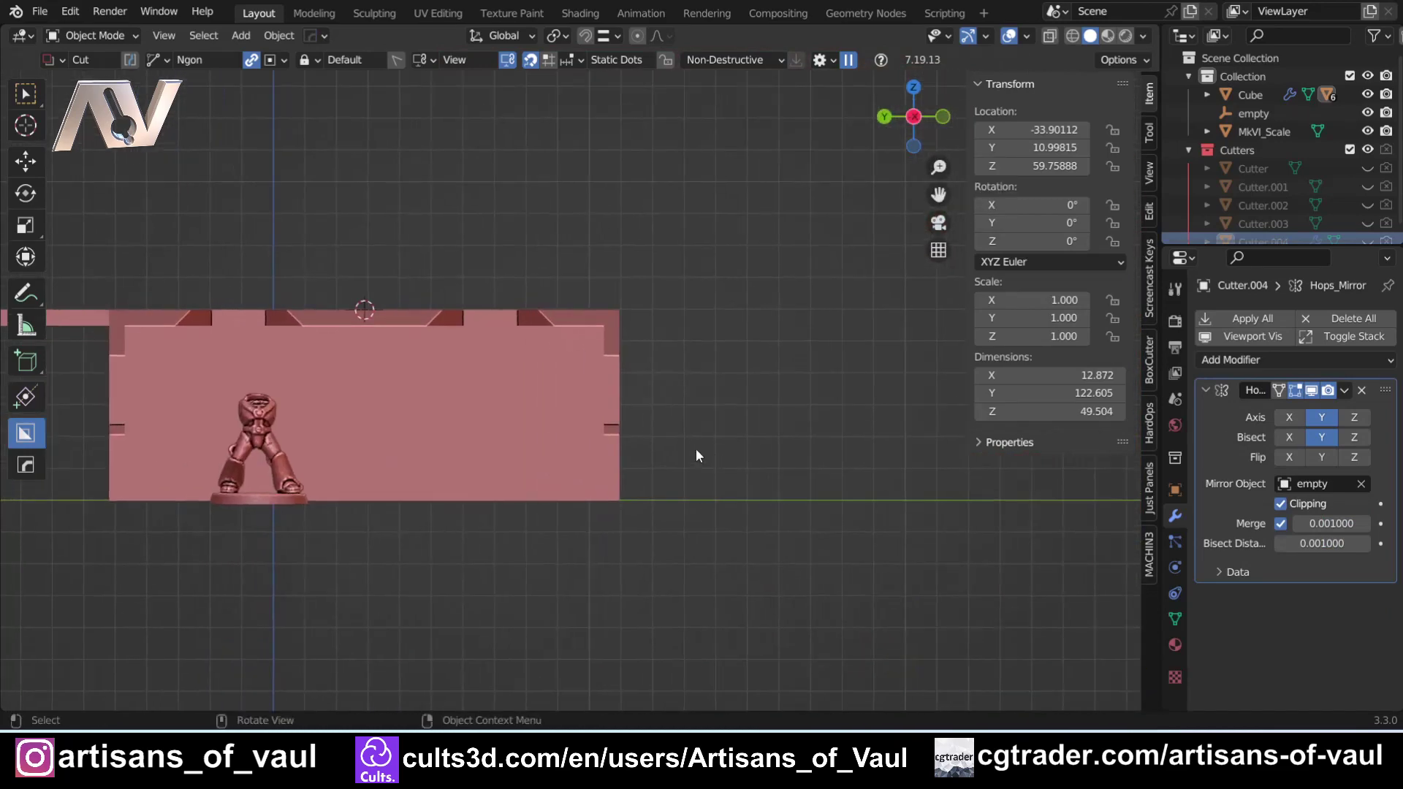
pyautogui.hotkey('shift', 'a')
pyautogui.moveTo(696, 338)
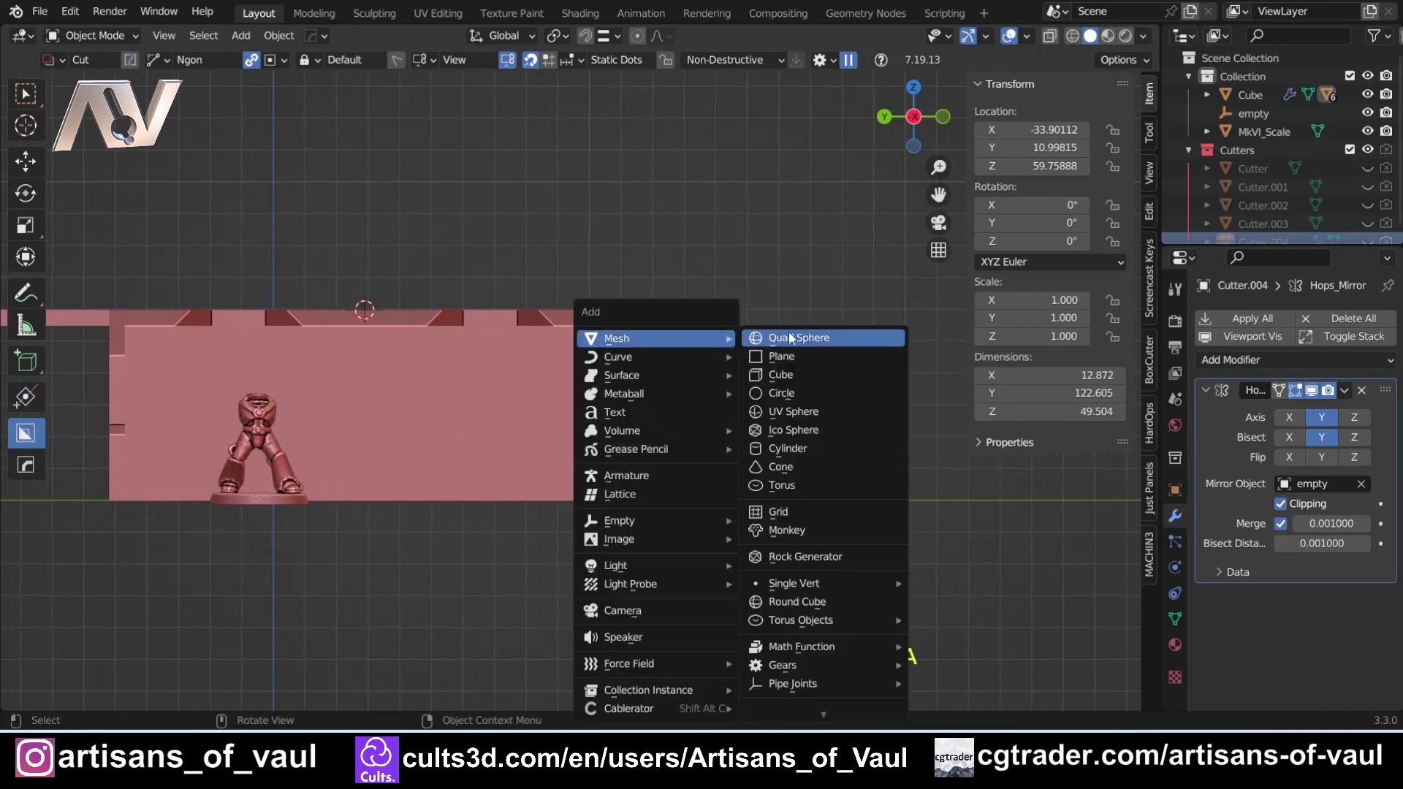
pyautogui.click(792, 373)
# Scale the new cube to about 17 units and place it near ground level beside the building's outer side wall
pyautogui.scroll(-2, 573, 409)
pyautogui.press('s')
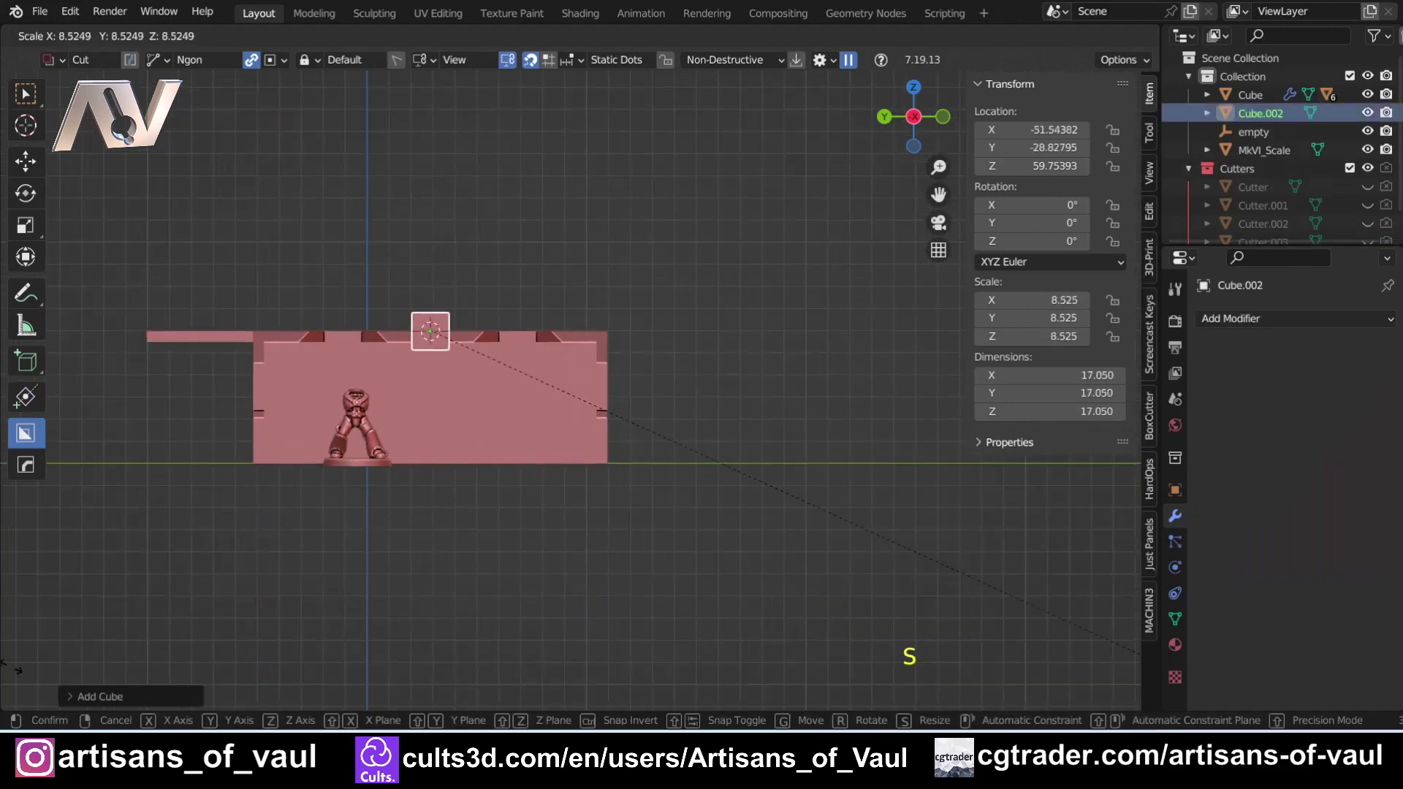
pyautogui.press('g')
pyautogui.click(380, 81)
# Align the cube's geometry vertically with the building's base in wireframe Edit Mode, with snapping enabled and movement limited to Z
pyautogui.keyDown('shift'); pyautogui.moveTo(689, 380); pyautogui.dragTo(578, 413, button='middle'); pyautogui.keyUp('shift')
pyautogui.scroll(6, 605, 278)
pyautogui.scroll(-4, 605, 278)
pyautogui.press('Tab')
pyautogui.click(542, 423)
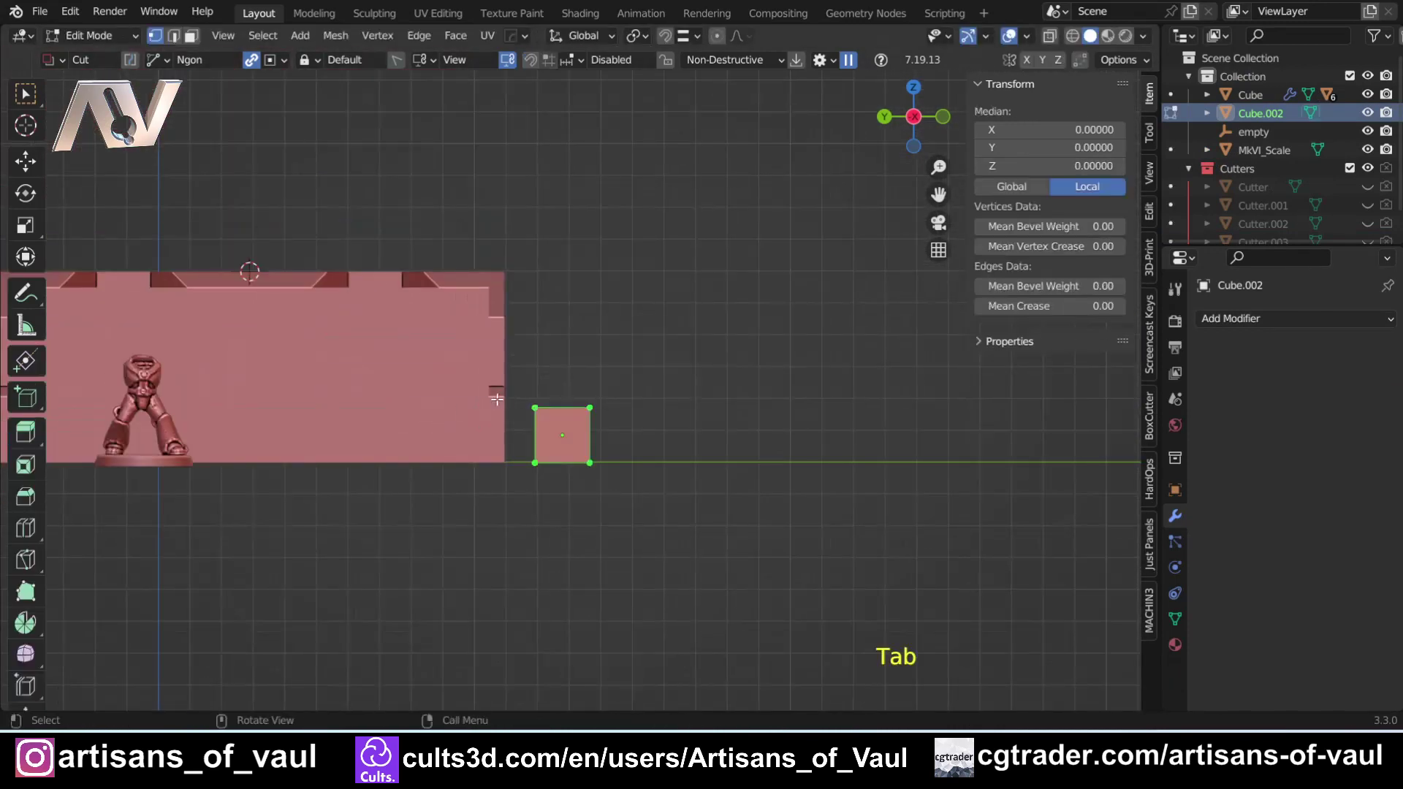
pyautogui.hotkey('shift', 'z')
pyautogui.press('w')
pyautogui.moveTo(507, 383); pyautogui.dragTo(635, 437)
pyautogui.scroll(3, 580, 379)
pyautogui.keyDown('shift'); pyautogui.moveTo(475, 507); pyautogui.dragTo(684, 561); pyautogui.keyUp('shift')
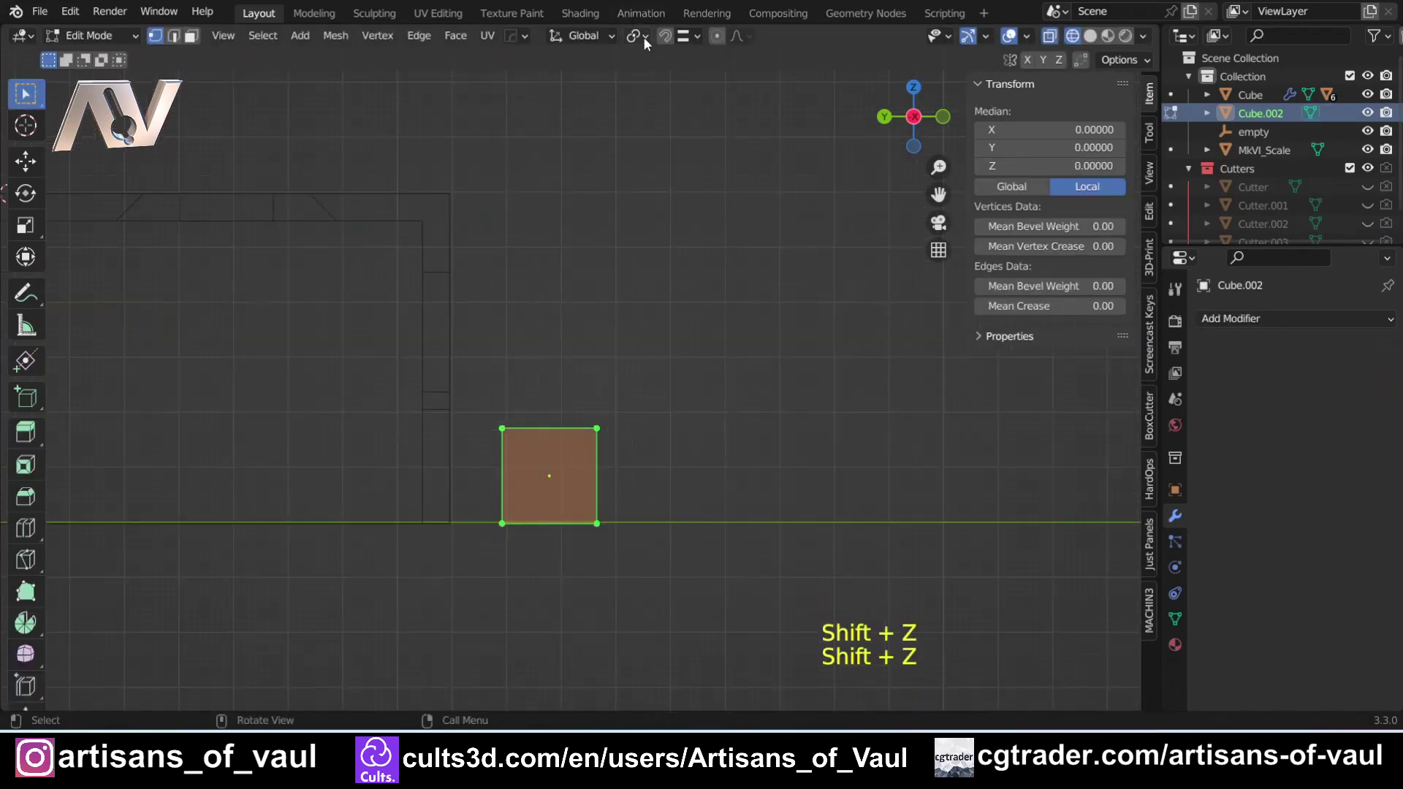
pyautogui.keyDown('shift'); pyautogui.moveTo(424, 475); pyautogui.dragTo(516, 432, button='middle'); pyautogui.keyUp('shift')
pyautogui.hotkey('shift', 'Tab')
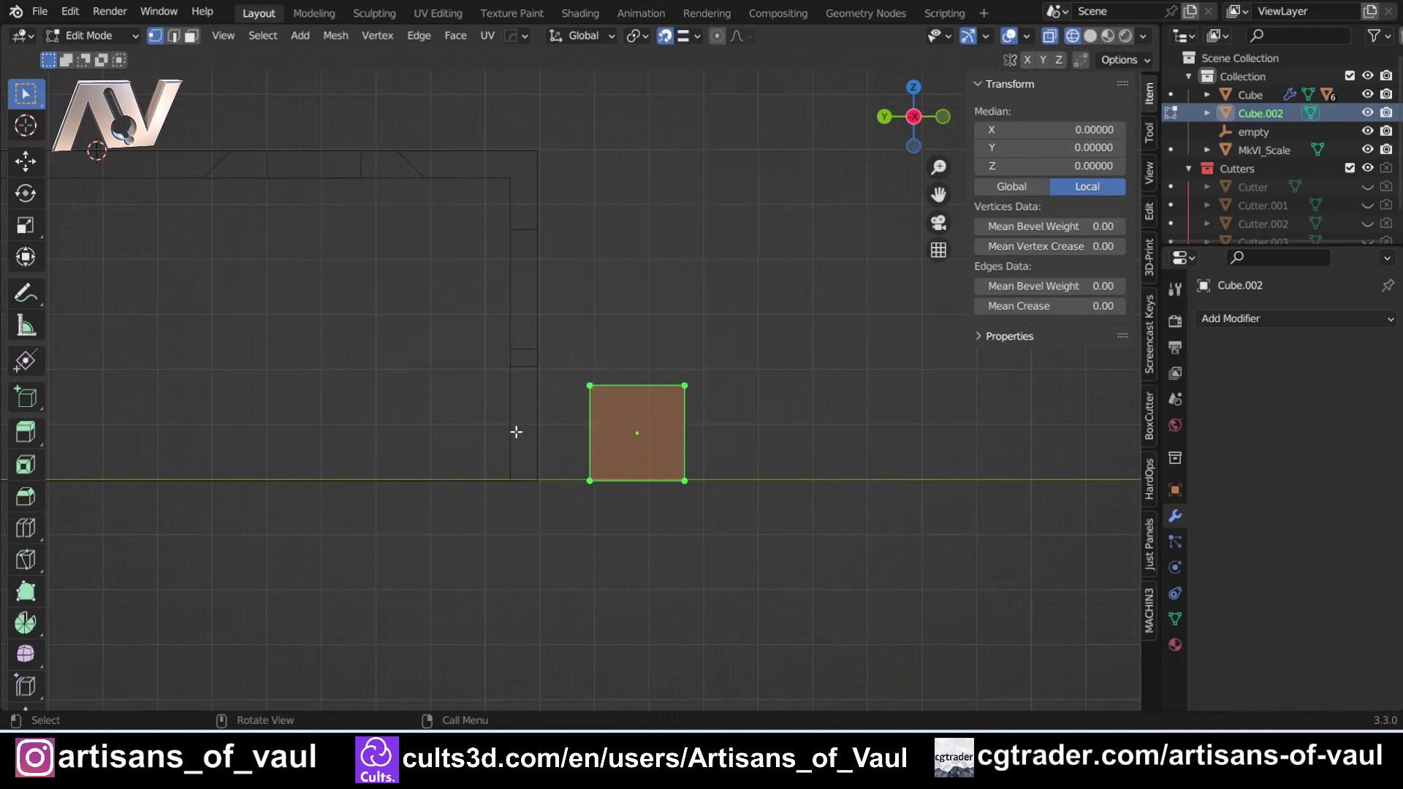
pyautogui.press('g')
pyautogui.press('z')
pyautogui.click(518, 481)
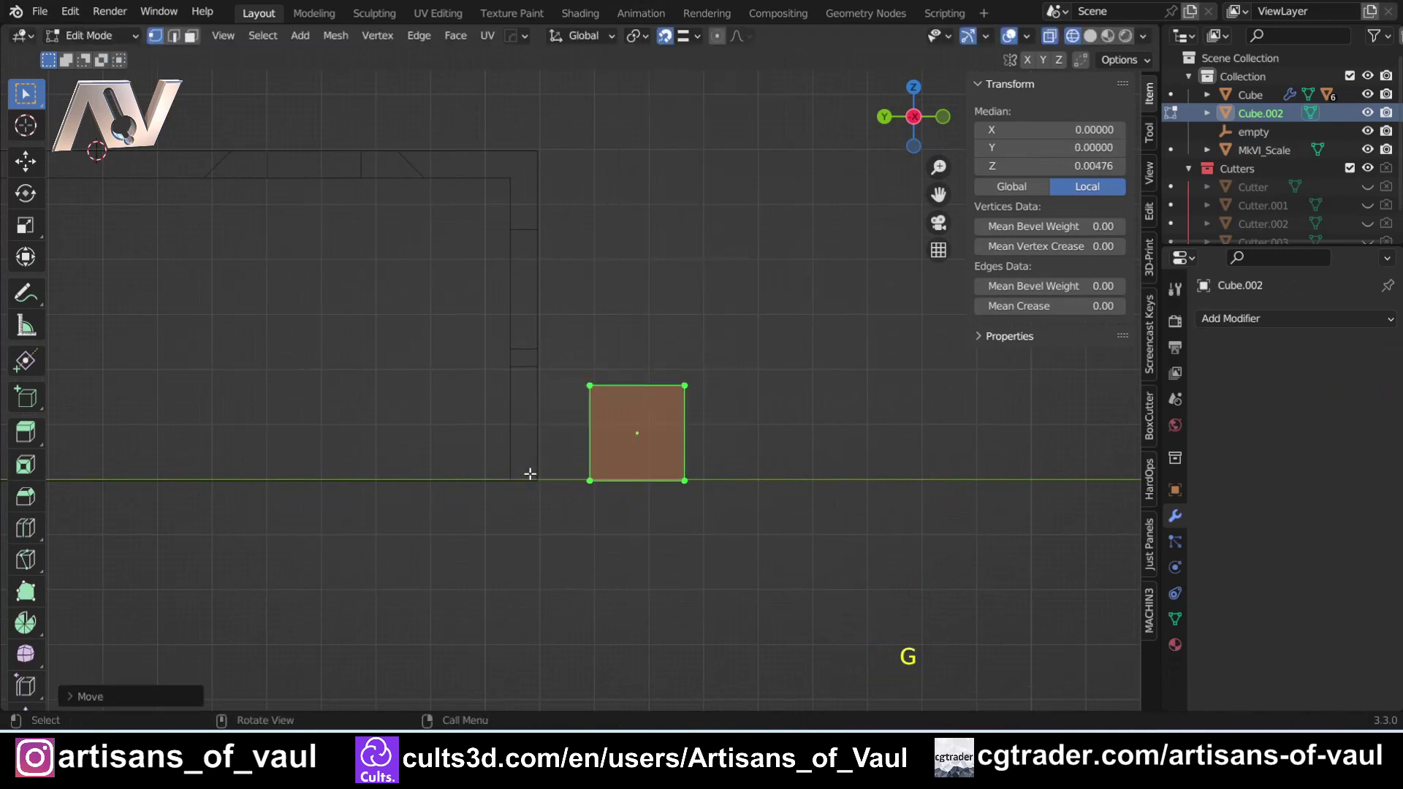
# Turn snapping off and raise the cube's top vertices along Z until the block is about 30 units high
pyautogui.moveTo(547, 461); pyautogui.dragTo(710, 510)
pyautogui.scroll(2, 581, 379)
pyautogui.keyDown('shift'); pyautogui.moveTo(556, 382); pyautogui.dragTo(487, 391, button='middle'); pyautogui.keyUp('shift')
pyautogui.moveTo(487, 388); pyautogui.dragTo(687, 429)
pyautogui.click(665, 36)
pyautogui.keyDown('shift'); pyautogui.moveTo(554, 403); pyautogui.dragTo(545, 445, button='middle'); pyautogui.keyUp('shift')
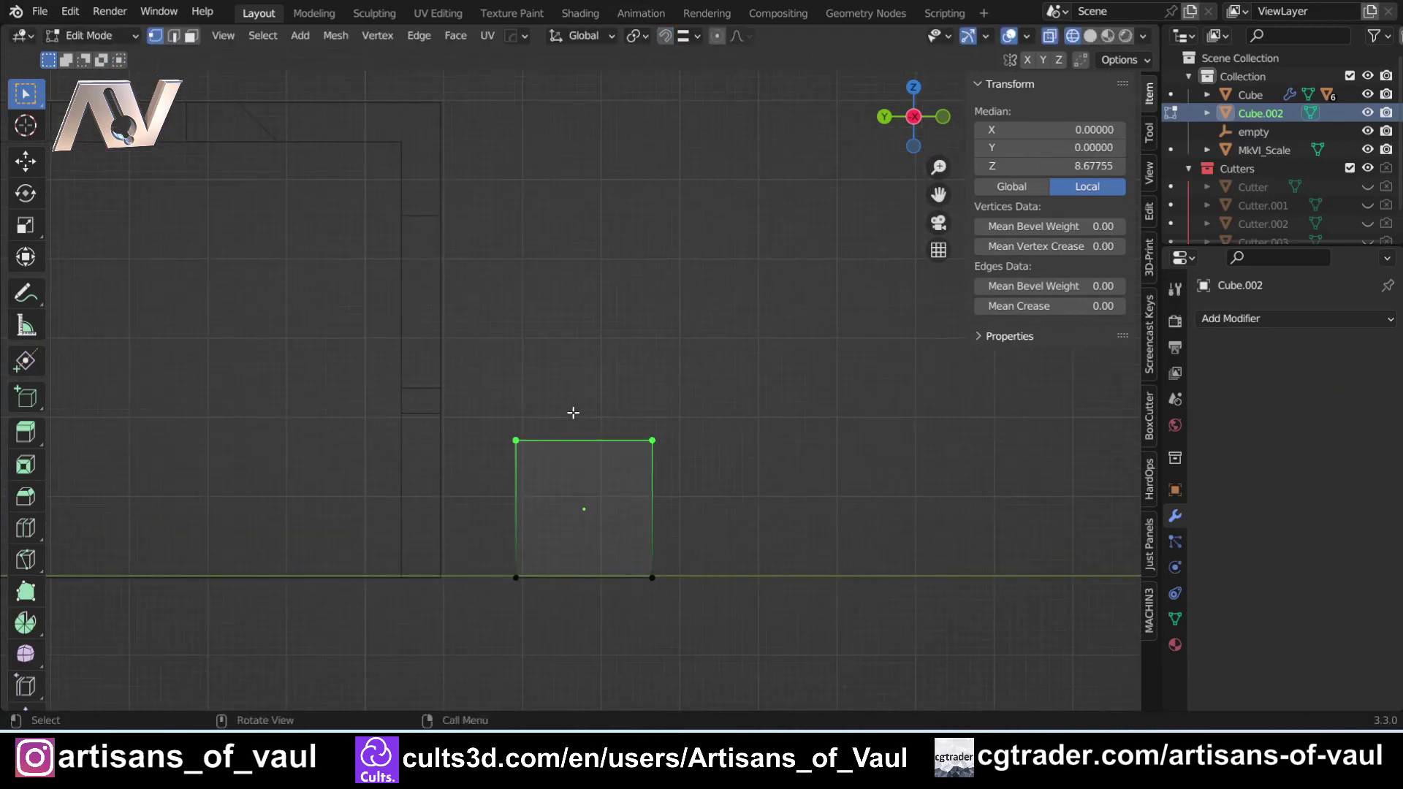
pyautogui.press('g')
pyautogui.press('z')
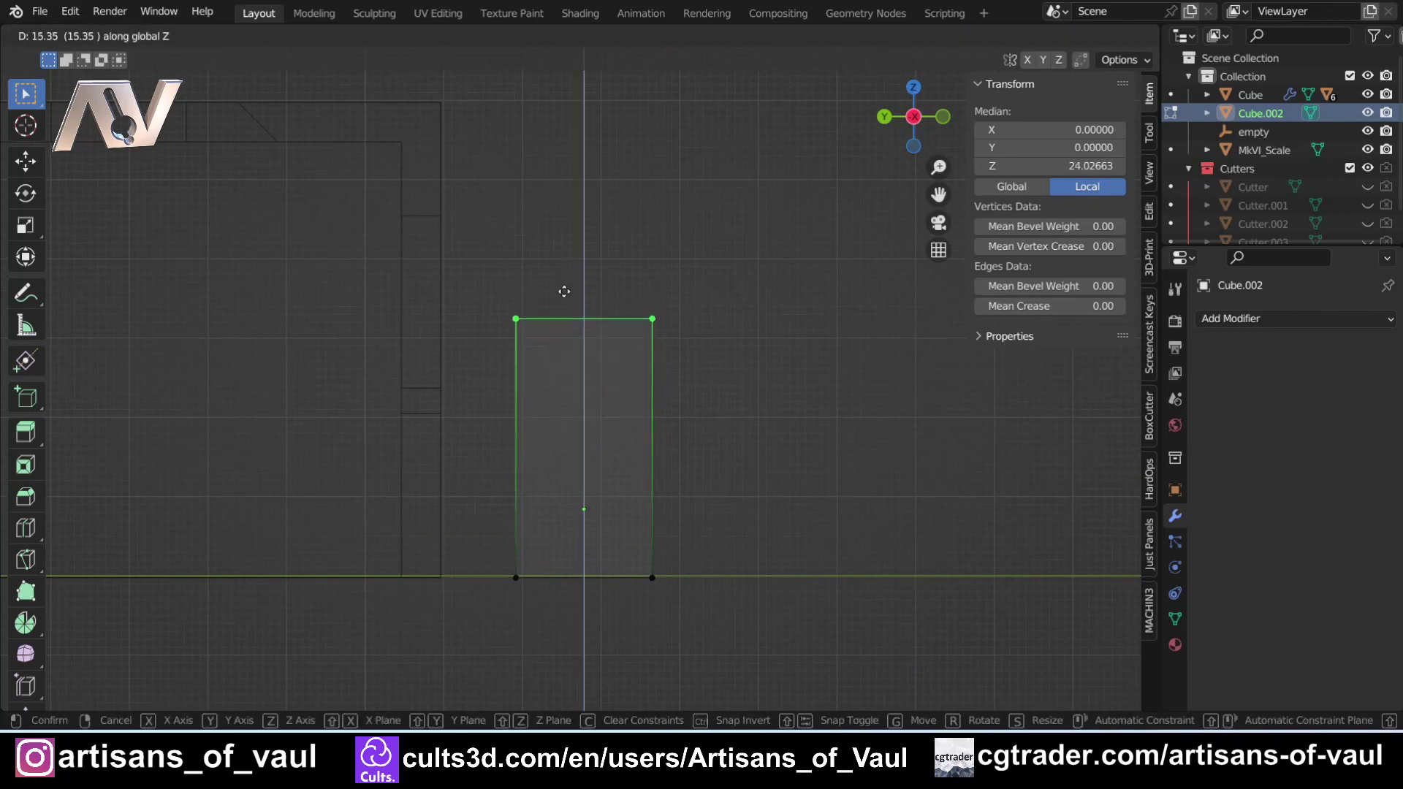
pyautogui.click(561, 310)
# Move the block in Object Mode along the building's side towards its middle and stretch it along X to about 132 units
pyautogui.scroll(-5, 585, 373)
pyautogui.hotkey('shift', 'z')
pyautogui.moveTo(589, 395)
pyautogui.mouseDown(button='middle')
pyautogui.moveTo(529, 423)
pyautogui.moveTo(457, 426)
pyautogui.mouseUp(button='middle')
pyautogui.click(922, 125)
pyautogui.press('Tab')
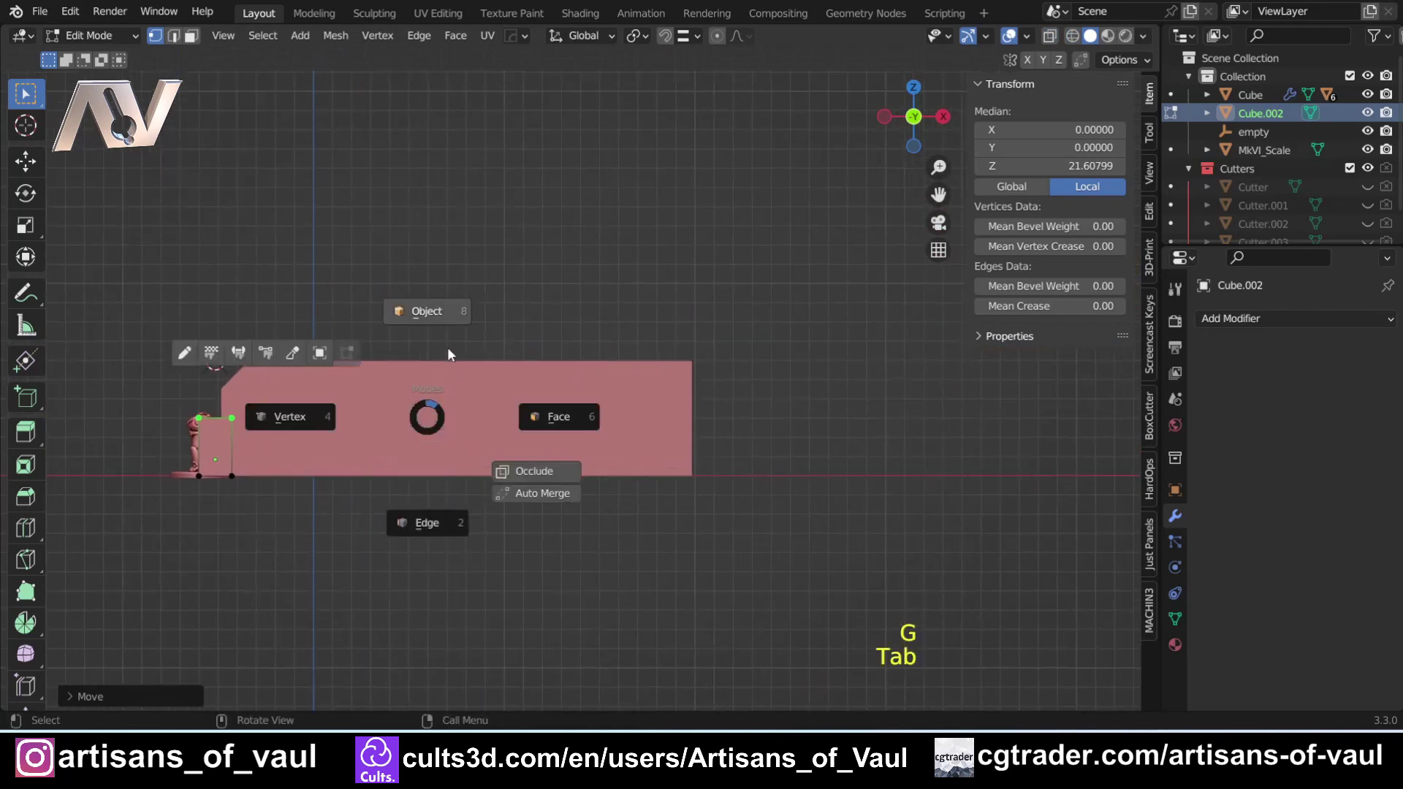
pyautogui.press('g')
pyautogui.click(618, 470)
pyautogui.press('s')
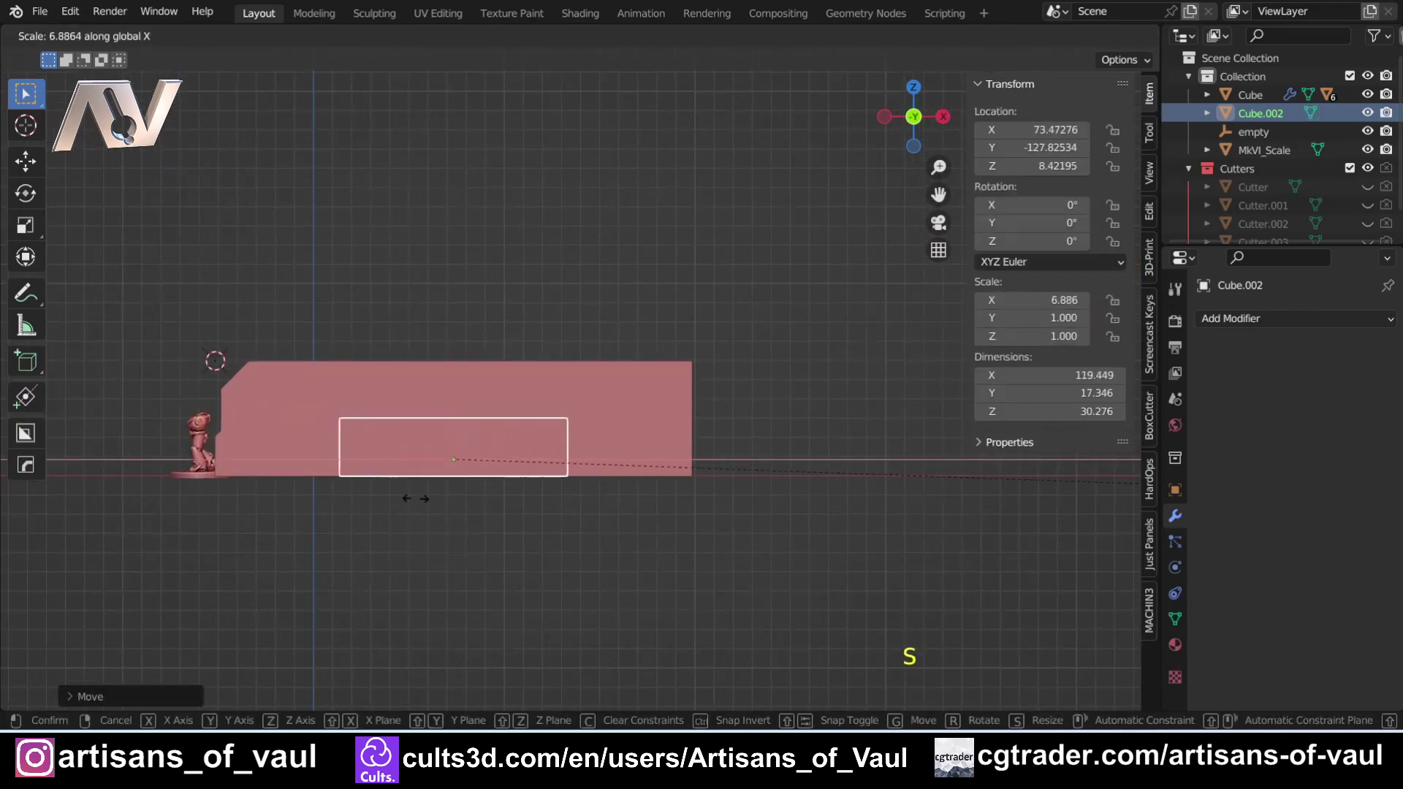
pyautogui.click(613, 496)
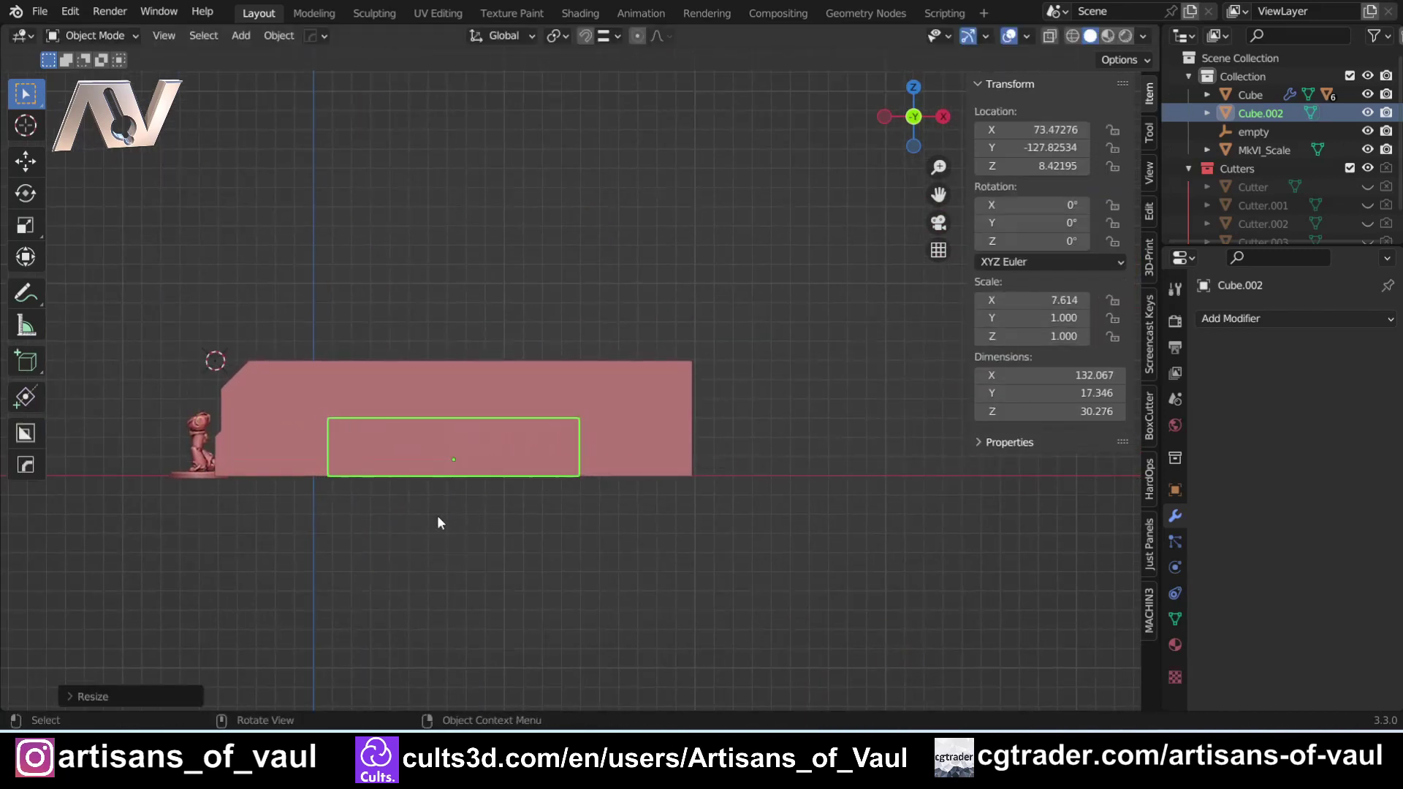
# Widen the block along Y to about 164 units so that it overlaps the building's side
pyautogui.moveTo(437, 515); pyautogui.dragTo(551, 466, button='middle')
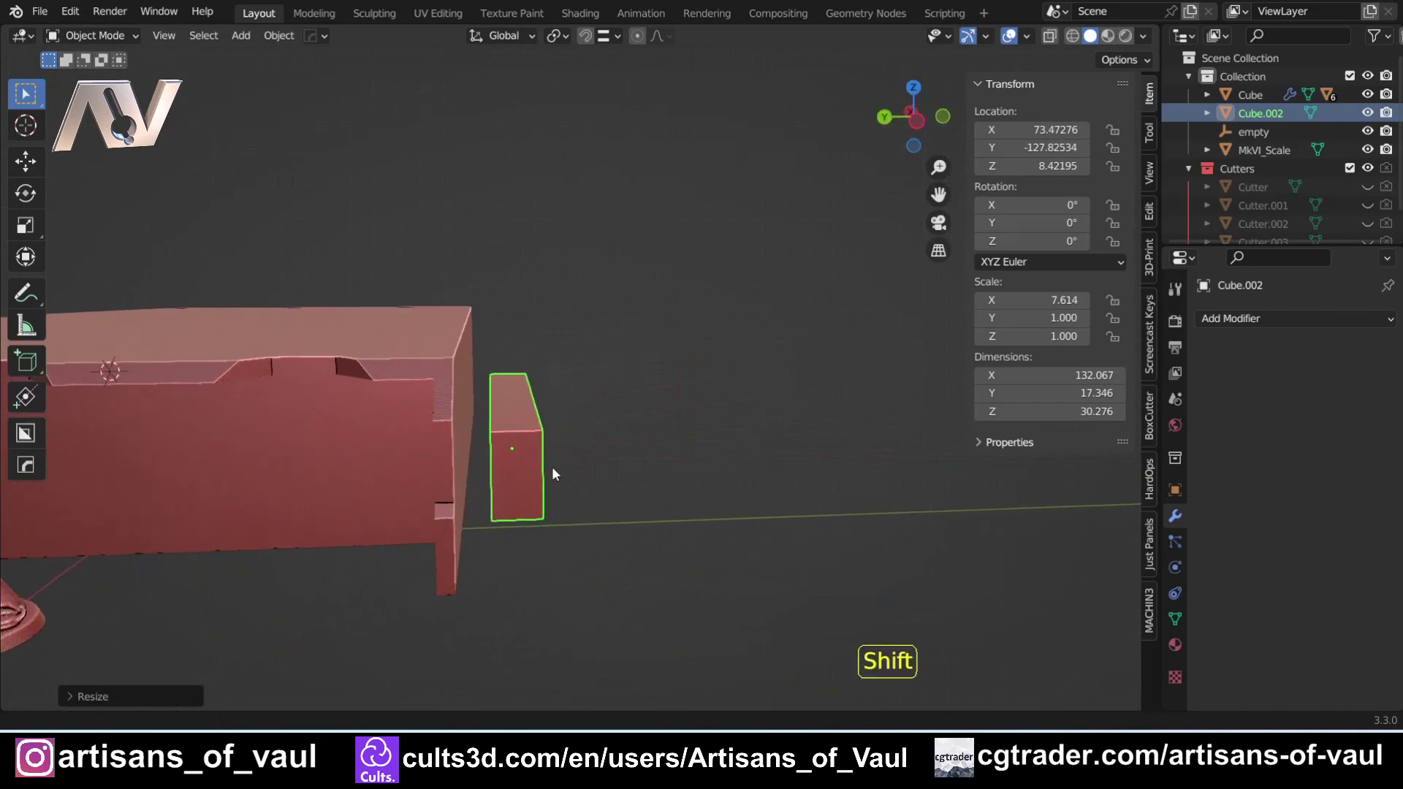
pyautogui.press('s')
pyautogui.press('y')
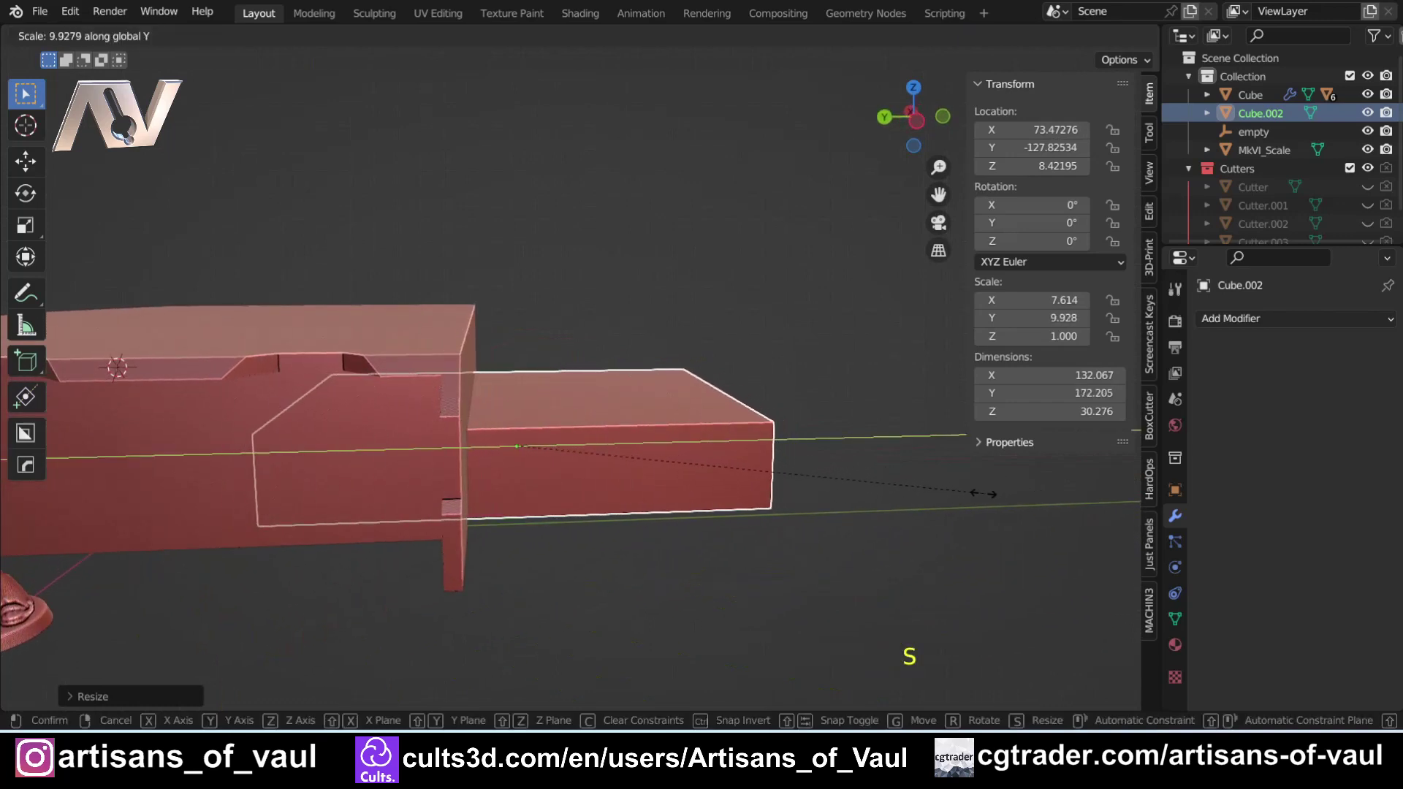
pyautogui.click(961, 491)
# Cut the side block's outer end to a slope running outward from its top edge to the base corner, using a BoxCutter Ngon in side view
pyautogui.scroll(-4, 961, 482)
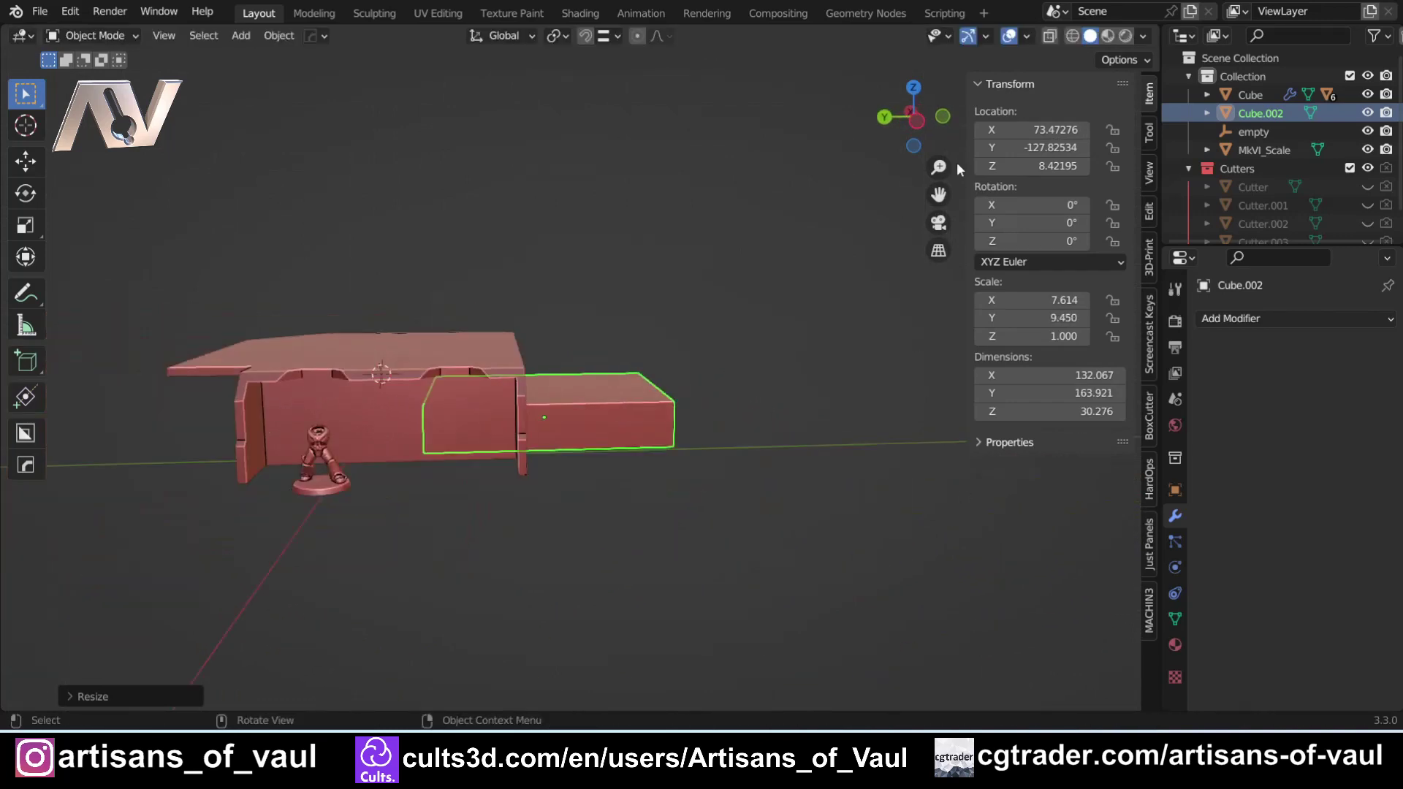
pyautogui.click(918, 123)
pyautogui.scroll(3, 709, 349)
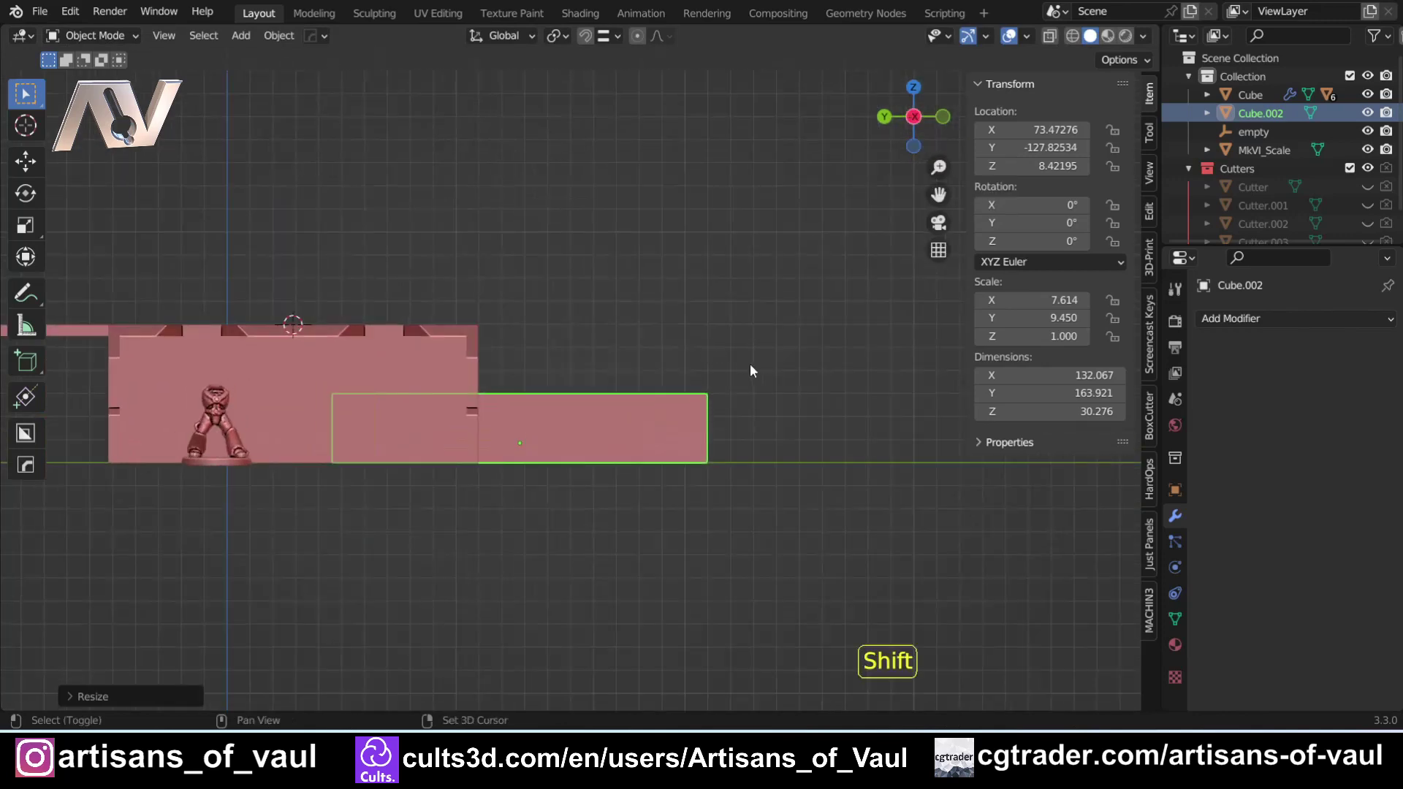
pyautogui.keyDown('shift'); pyautogui.moveTo(750, 363); pyautogui.dragTo(627, 345, button='middle'); pyautogui.keyUp('shift')
pyautogui.scroll(2, 554, 405)
pyautogui.keyDown('shift'); pyautogui.moveTo(554, 405); pyautogui.dragTo(654, 424, button='middle'); pyautogui.keyUp('shift')
pyautogui.hotkey('alt', 'w')
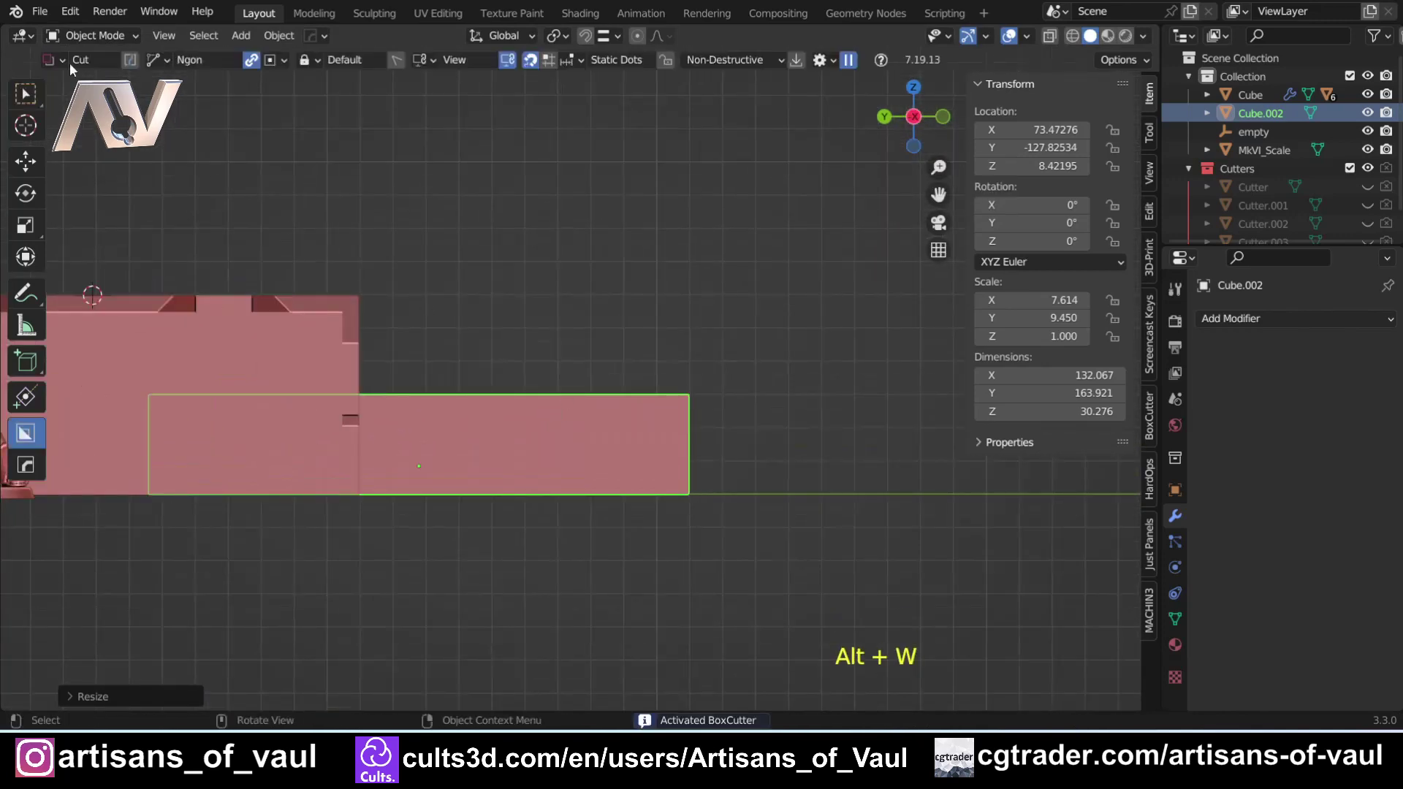
pyautogui.click(633, 394)
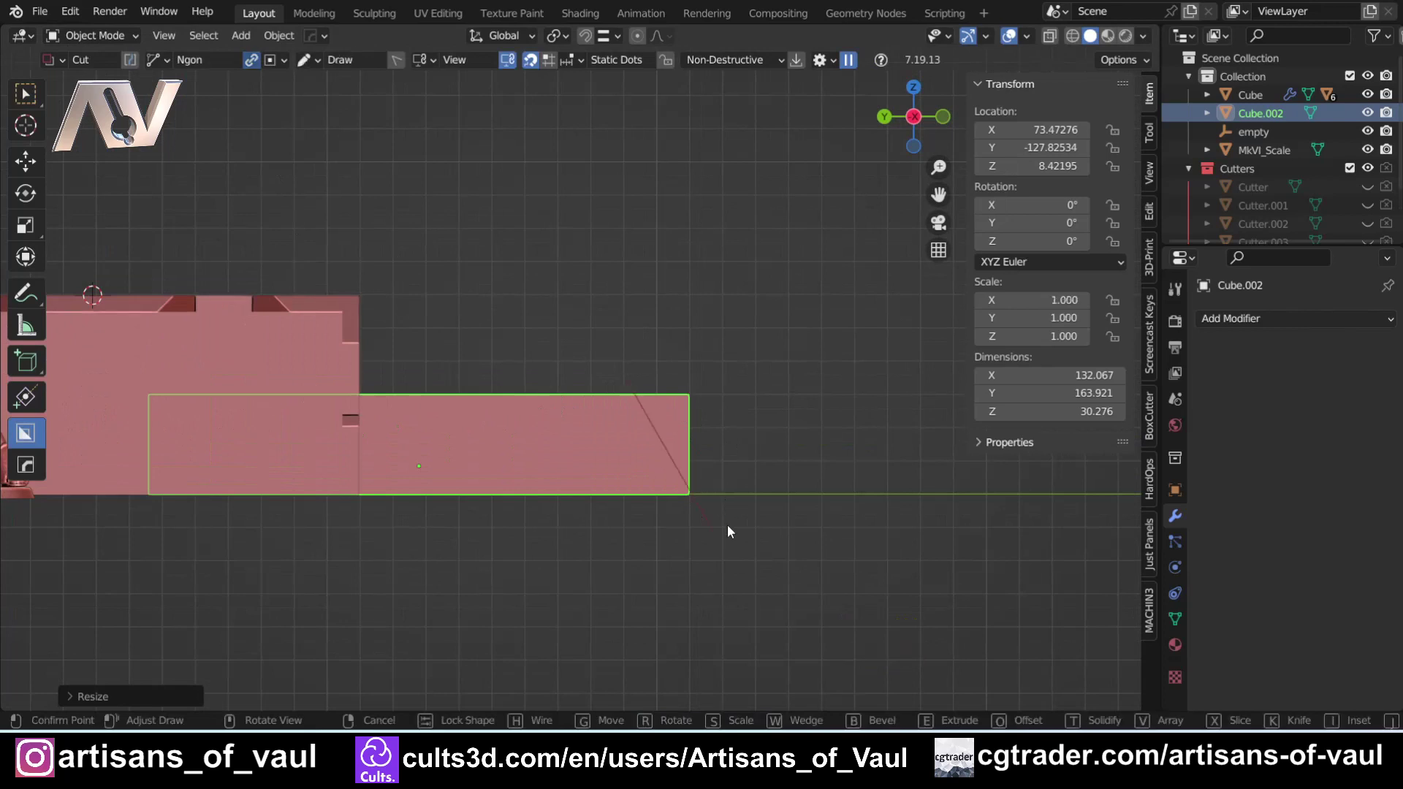
pyautogui.click(722, 536)
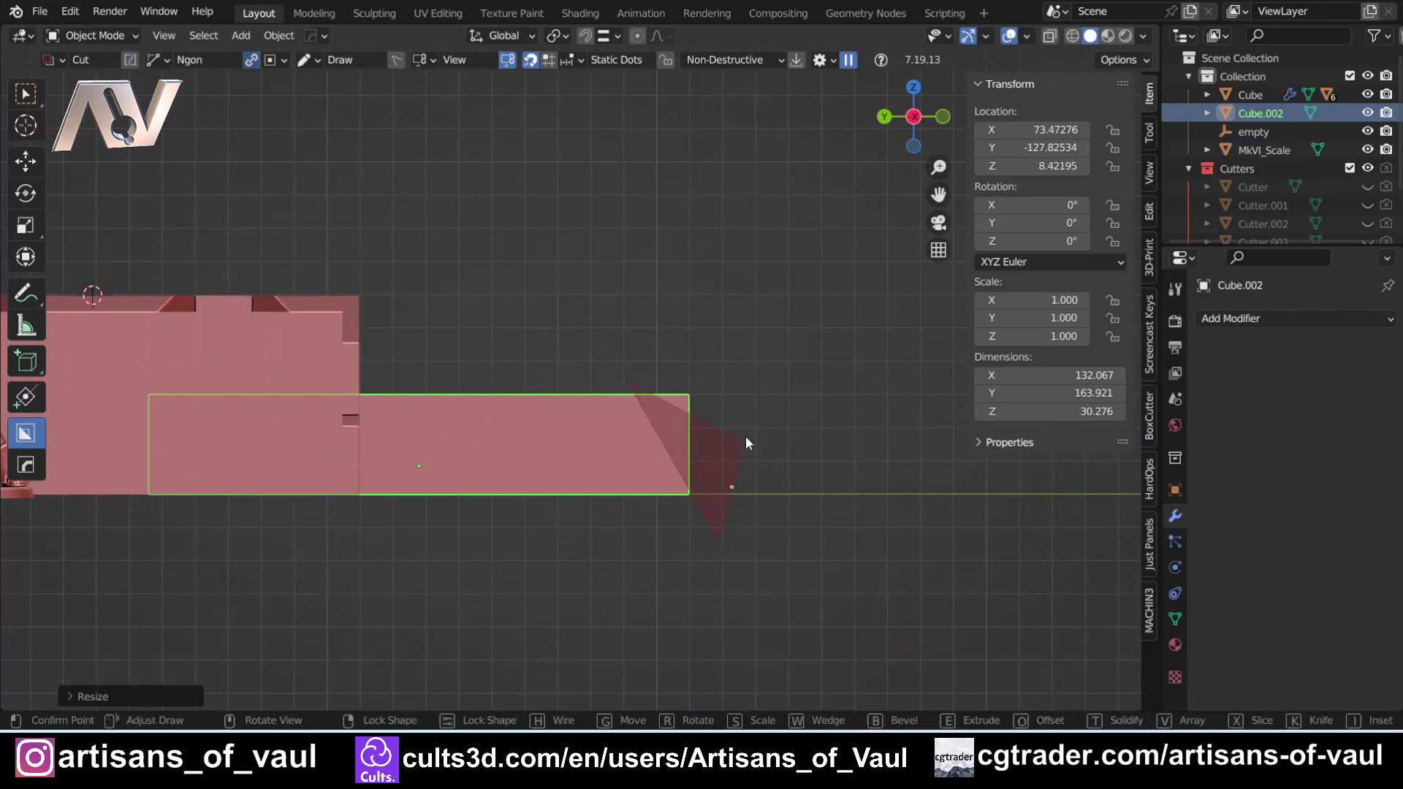
pyautogui.click(766, 532)
pyautogui.doubleClick(778, 377)
pyautogui.moveTo(777, 376); pyautogui.dragTo(727, 453, button='middle')
pyautogui.click(577, 525)
# Bring up the slope's boolean cutter and move it along Y to about -208.6, shifting the cut further into the block
pyautogui.moveTo(575, 524); pyautogui.dragTo(669, 412, button='middle')
pyautogui.keyDown('shift'); pyautogui.moveTo(668, 413); pyautogui.dragTo(627, 470, button='middle'); pyautogui.keyUp('shift')
pyautogui.press('q')
pyautogui.click(621, 463)
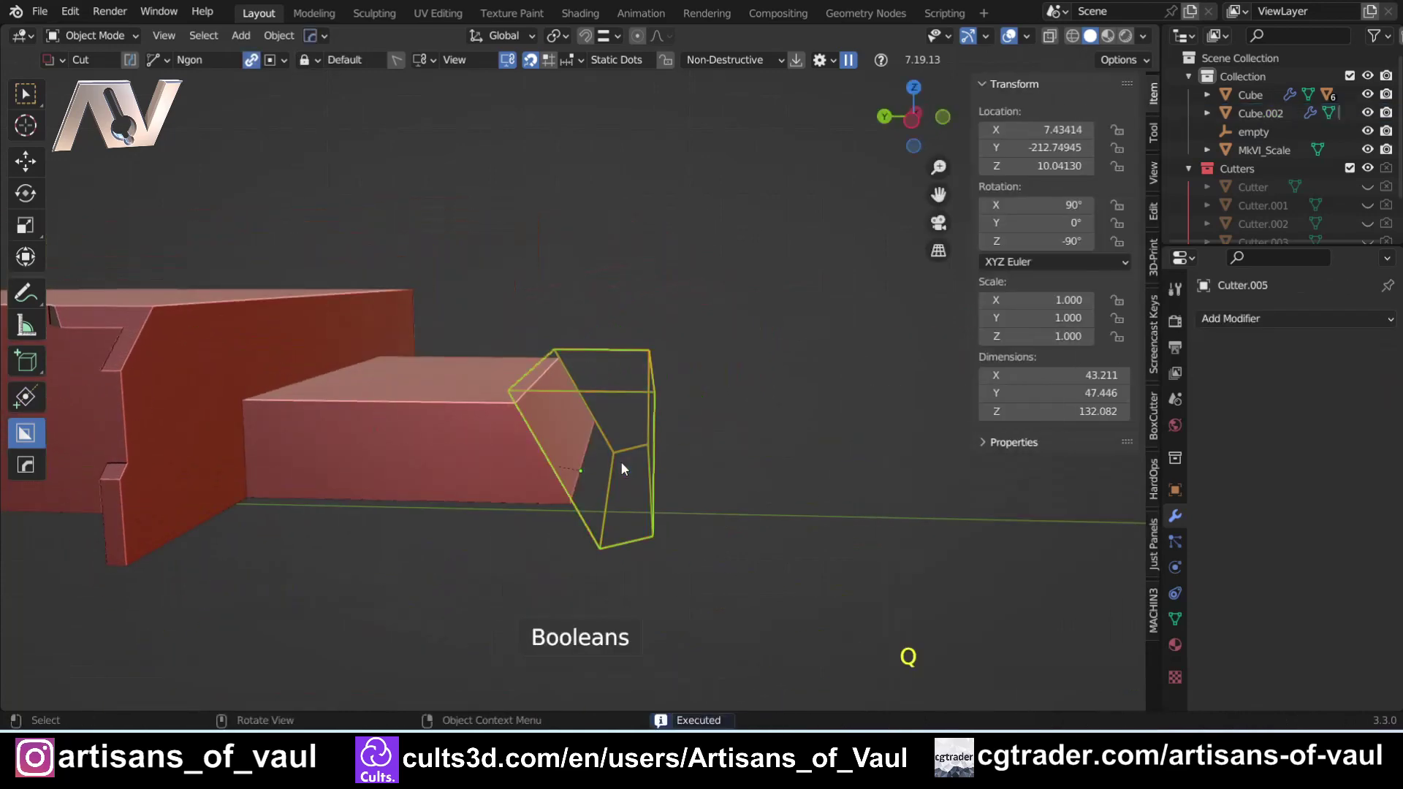
pyautogui.press('g')
pyautogui.press('y')
pyautogui.click(739, 471)
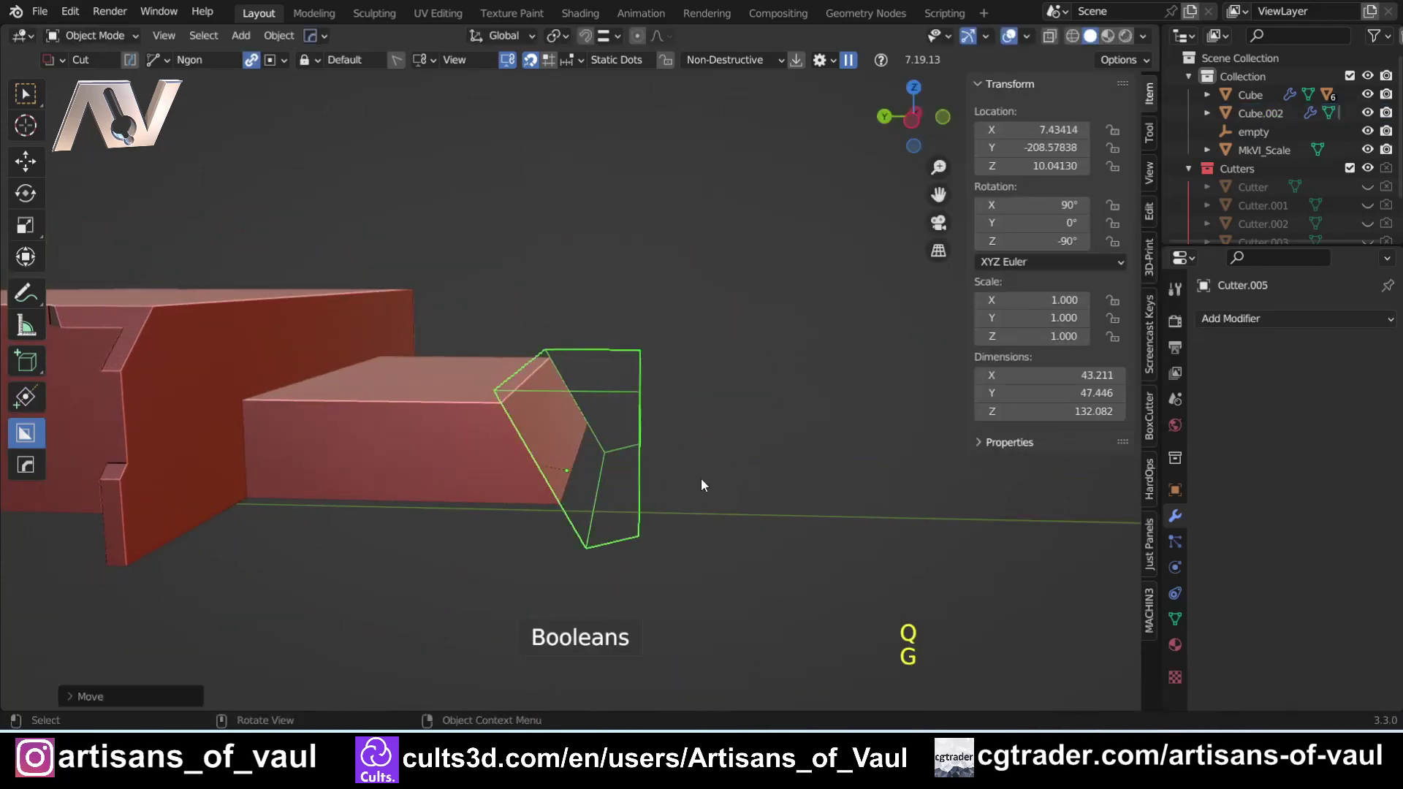
# Hide the slope's boolean cutter
pyautogui.moveTo(506, 531); pyautogui.dragTo(557, 479, button='middle')
pyautogui.click(915, 116)
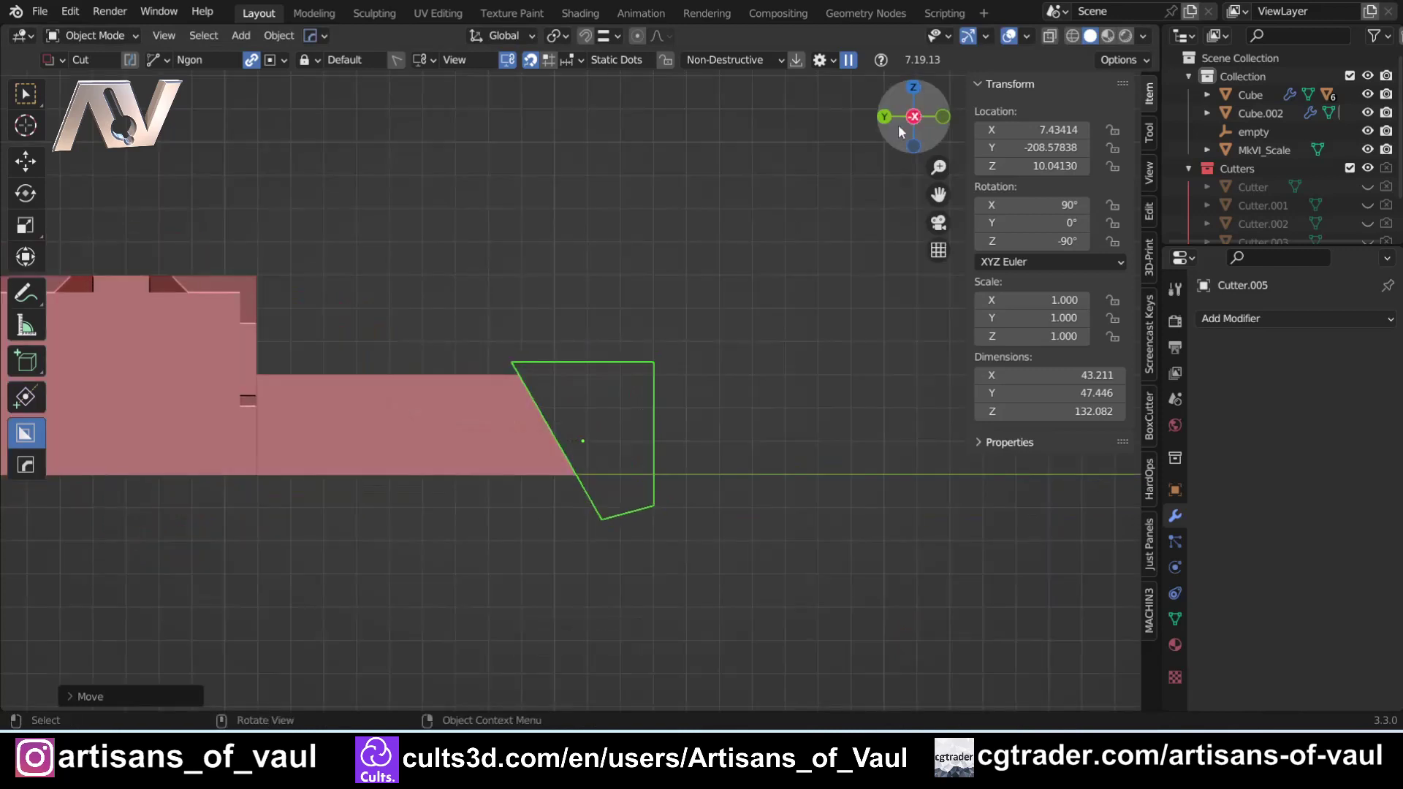
pyautogui.keyDown('shift'); pyautogui.moveTo(415, 476); pyautogui.dragTo(518, 535, button='middle'); pyautogui.keyUp('shift')
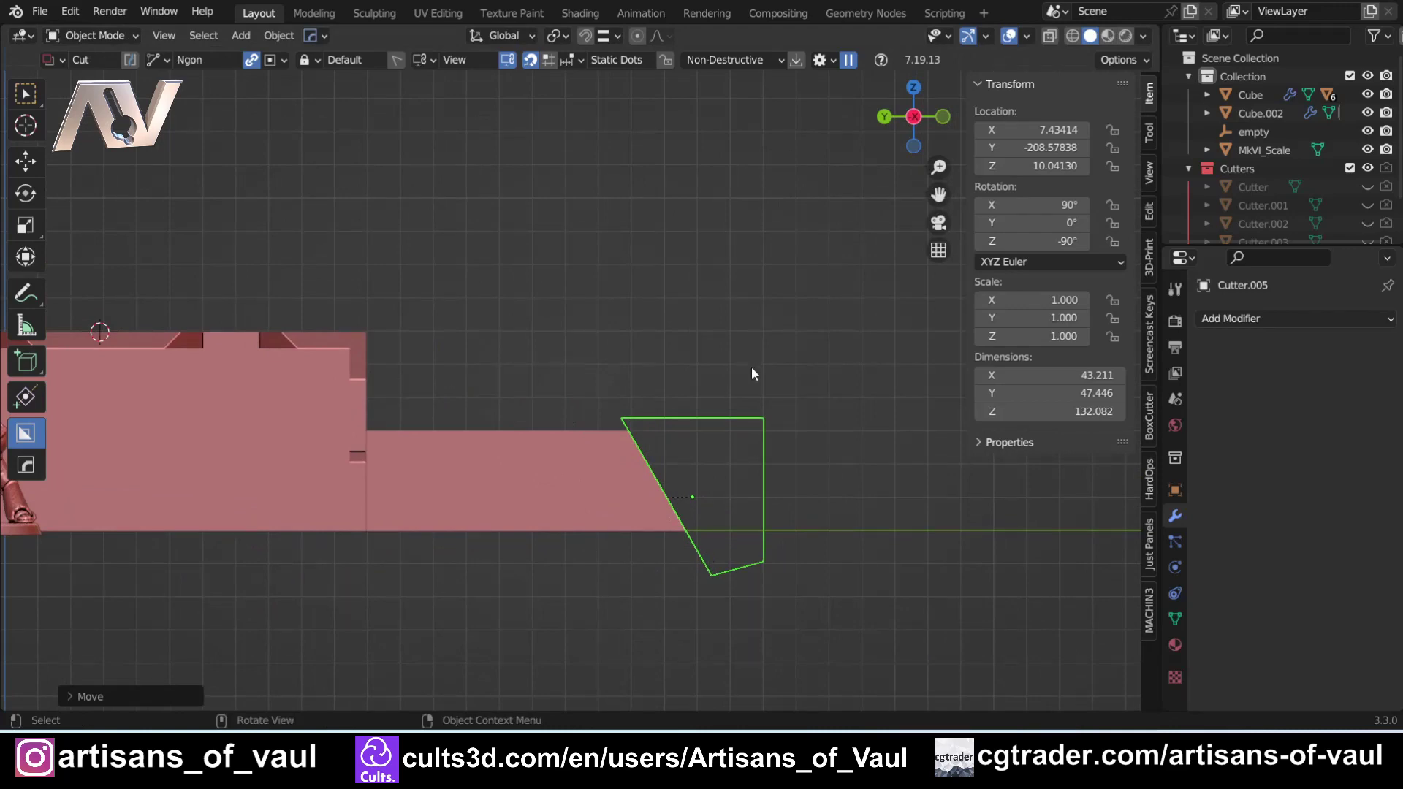
pyautogui.press('h')
pyautogui.moveTo(699, 366); pyautogui.dragTo(441, 416, button='middle')
pyautogui.press('n')
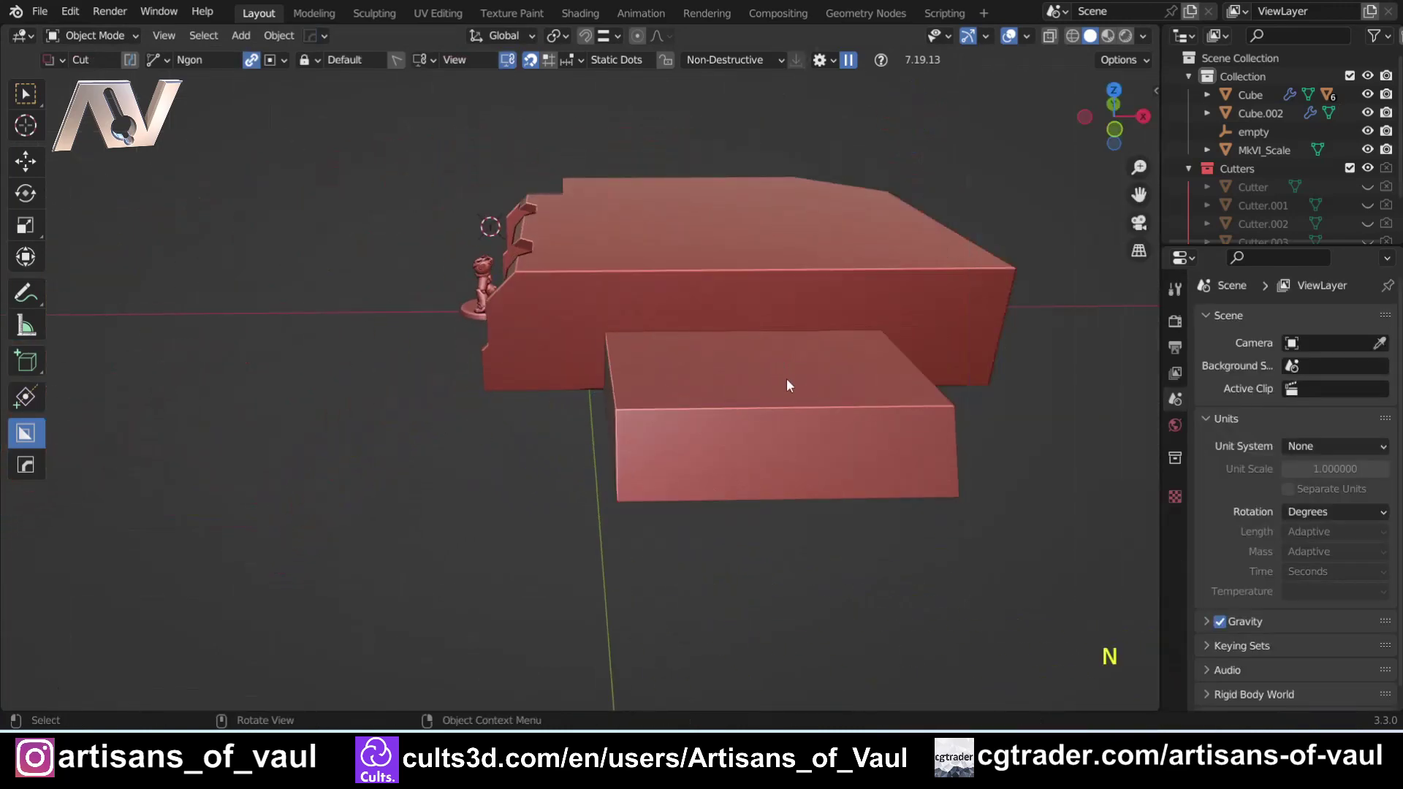
# Add a mesh cube and set its Z dimension to 120
pyautogui.keyDown('shift'); pyautogui.moveTo(788, 385); pyautogui.dragTo(552, 557, button='middle'); pyautogui.keyUp('shift')
pyautogui.scroll(-3, 514, 567)
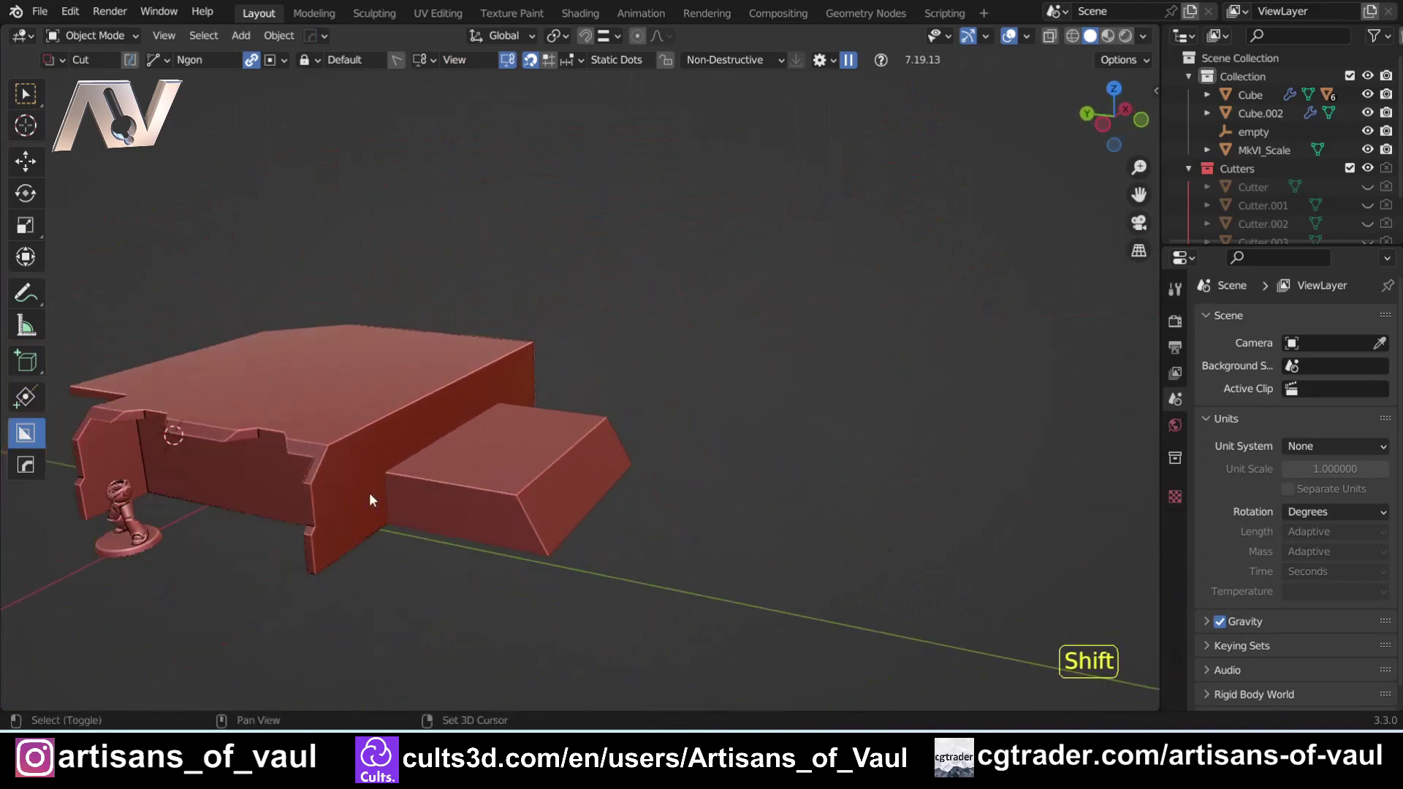
pyautogui.keyDown('shift'); pyautogui.moveTo(370, 492); pyautogui.dragTo(401, 477, button='middle'); pyautogui.keyUp('shift')
pyautogui.moveTo(653, 433)
pyautogui.keyDown('shift'); pyautogui.mouseDown(button='middle')
pyautogui.moveTo(656, 450)
pyautogui.moveTo(760, 438)
pyautogui.moveTo(656, 441)
pyautogui.mouseUp(button='middle'); pyautogui.keyUp('shift')
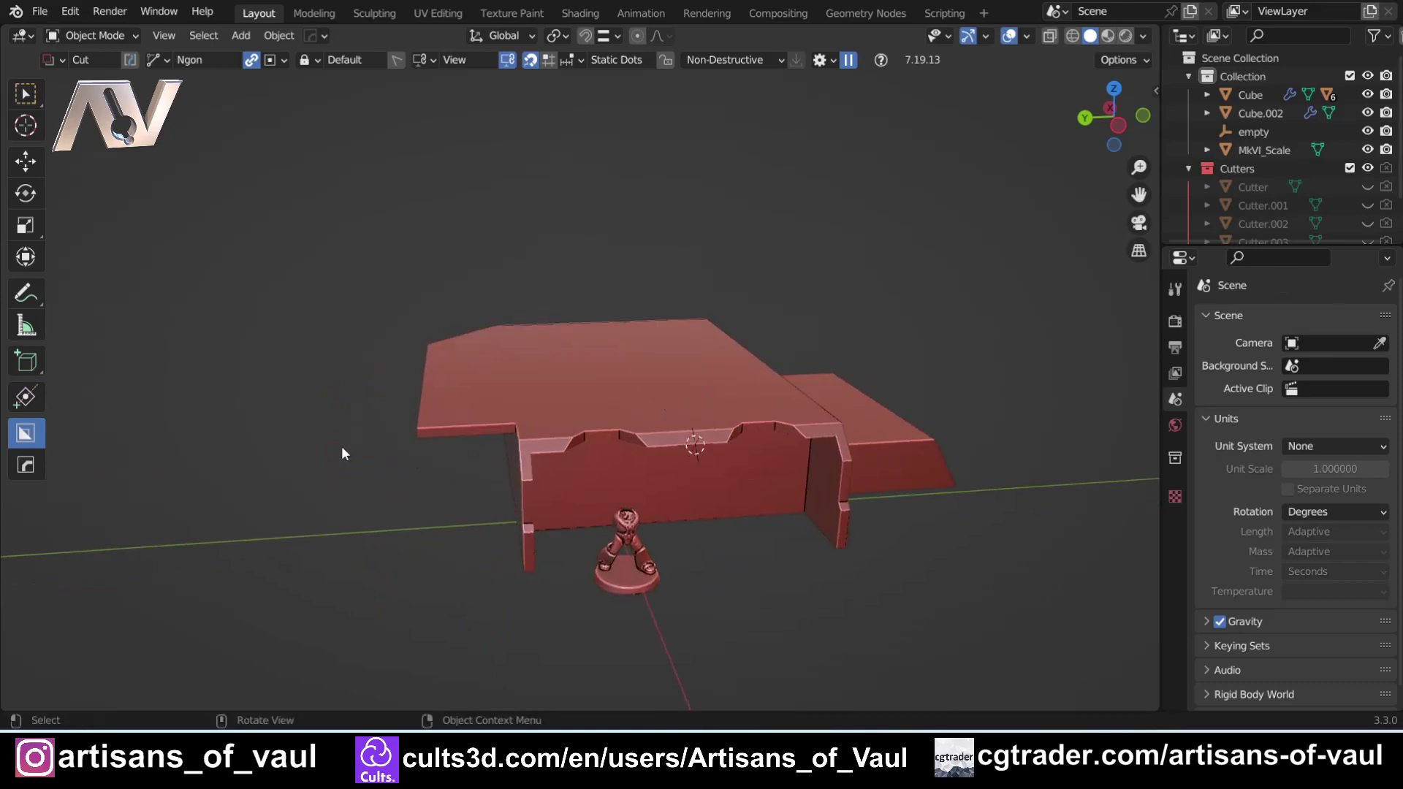
pyautogui.keyDown('shift'); pyautogui.moveTo(341, 453); pyautogui.dragTo(521, 448, button='middle'); pyautogui.keyUp('shift')
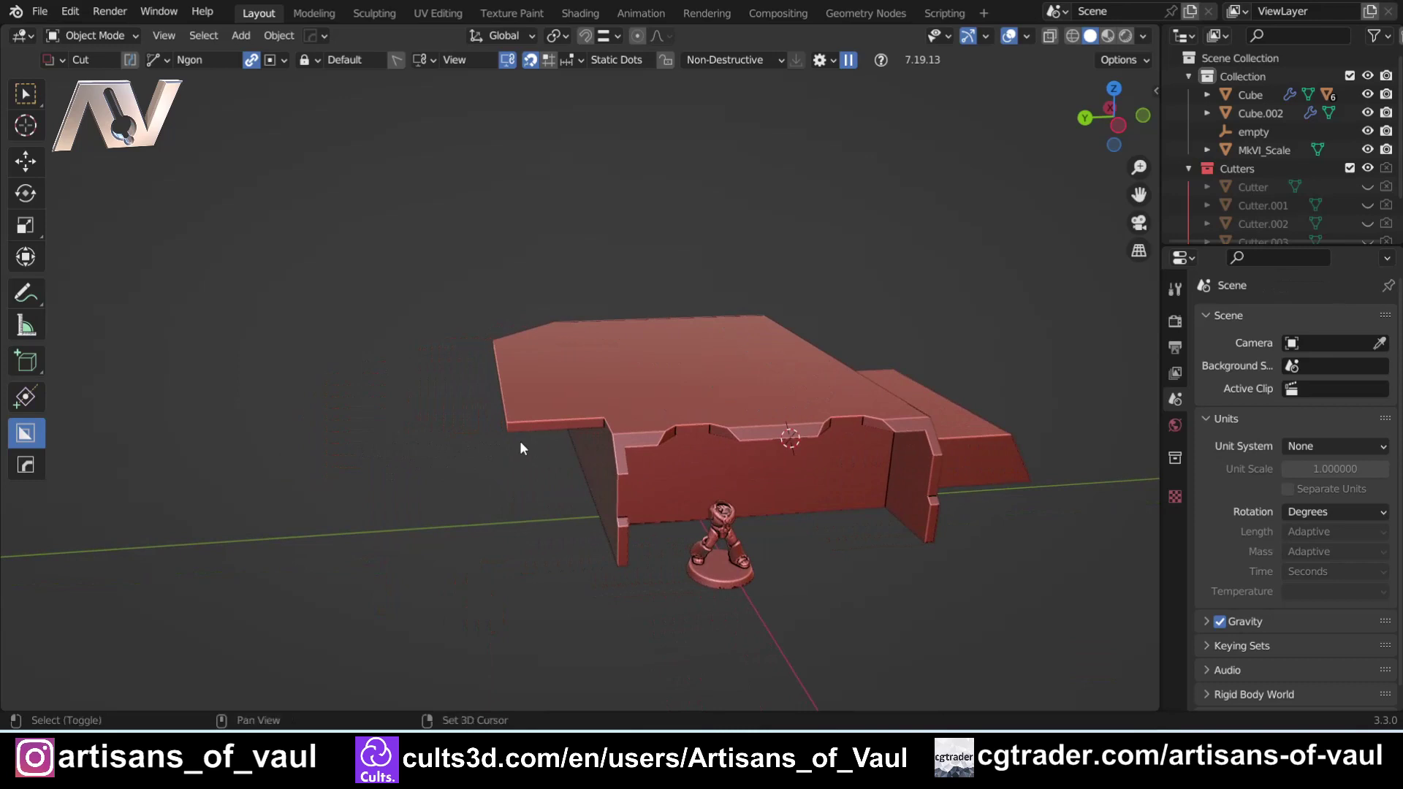
pyautogui.hotkey('shift', 'a')
pyautogui.moveTo(506, 339)
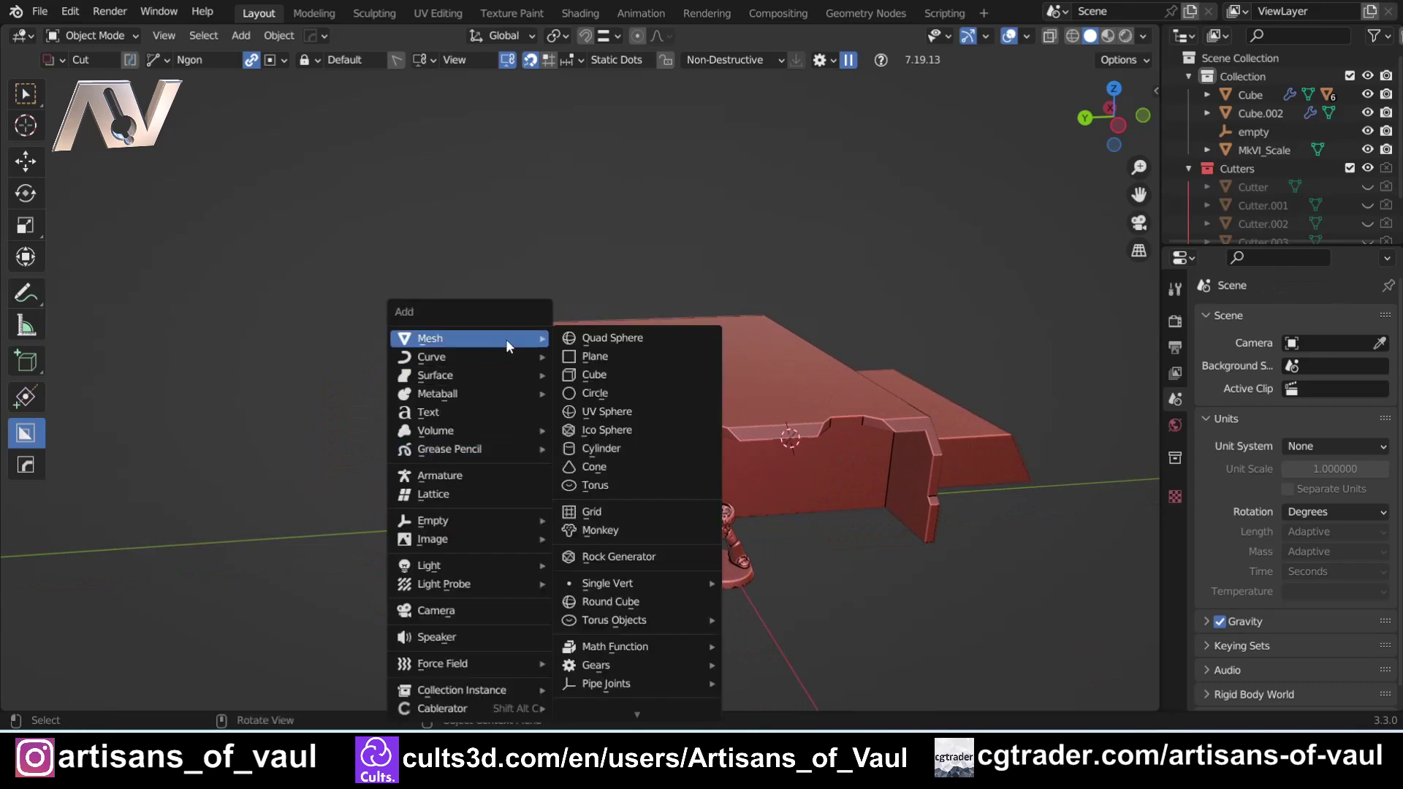
pyautogui.click(619, 376)
pyautogui.press('n')
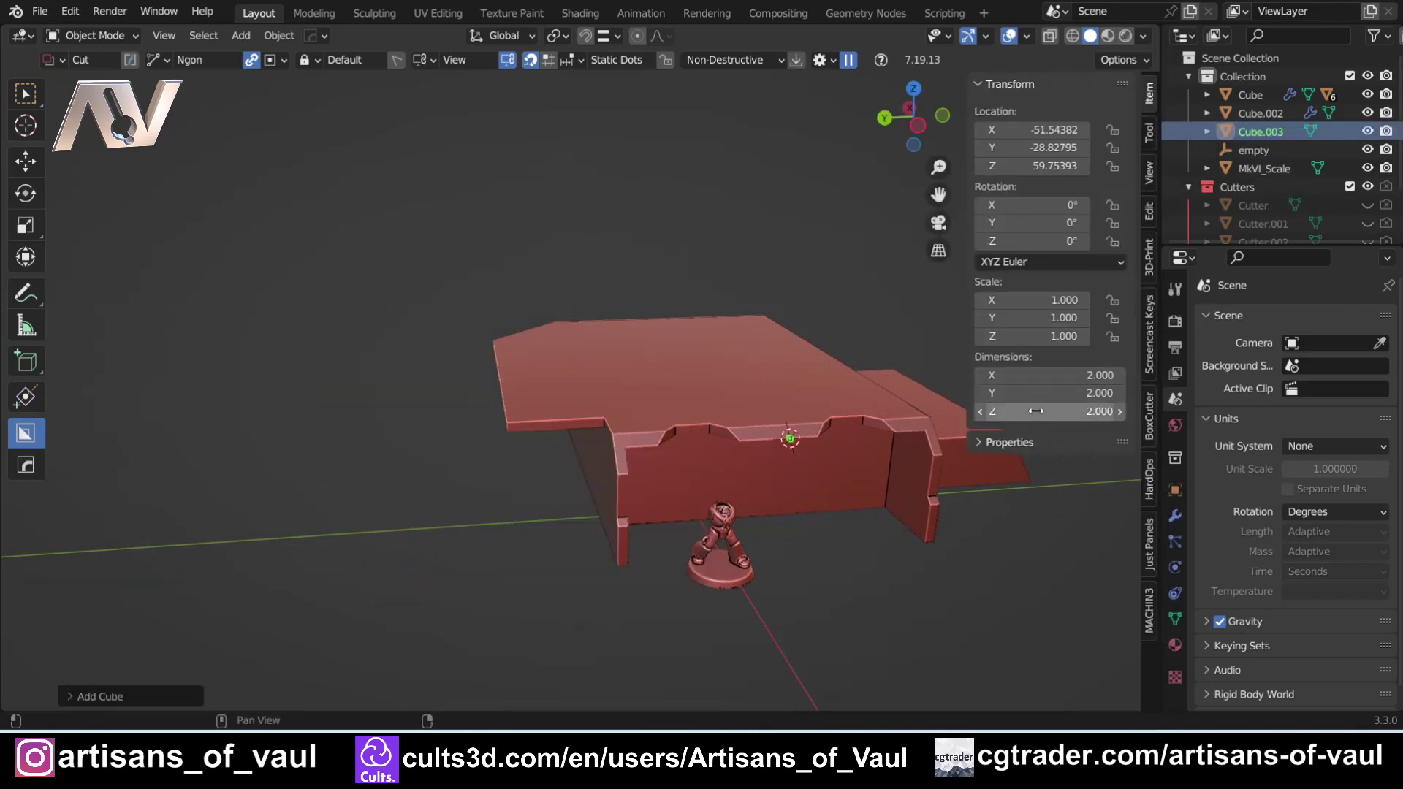
pyautogui.click(1050, 410)
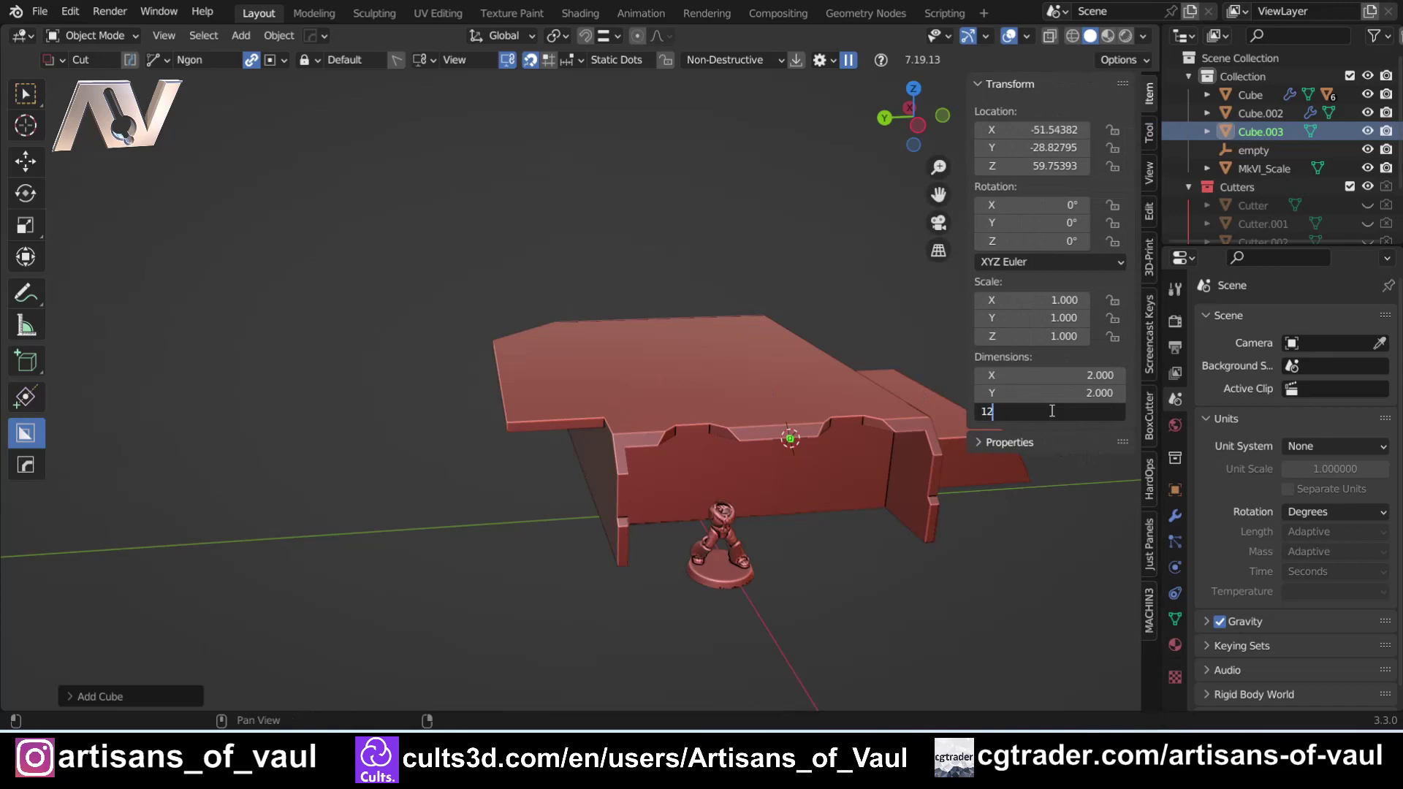
pyautogui.write('120')
pyautogui.press('Return')
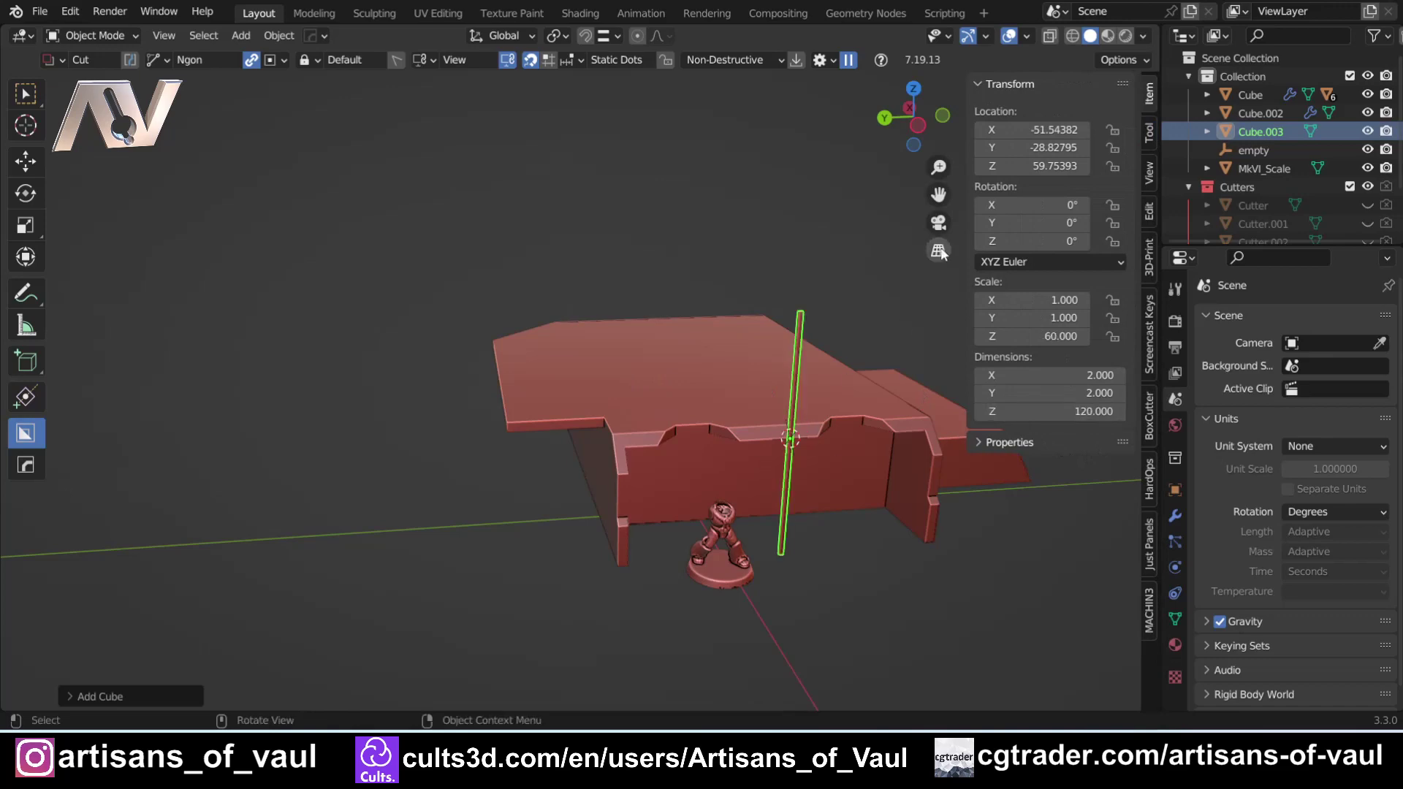
# Move the tall cube along Y to about 160.6, clear of the building on the overhanging roof's side
pyautogui.click(918, 126)
pyautogui.scroll(4, 861, 446)
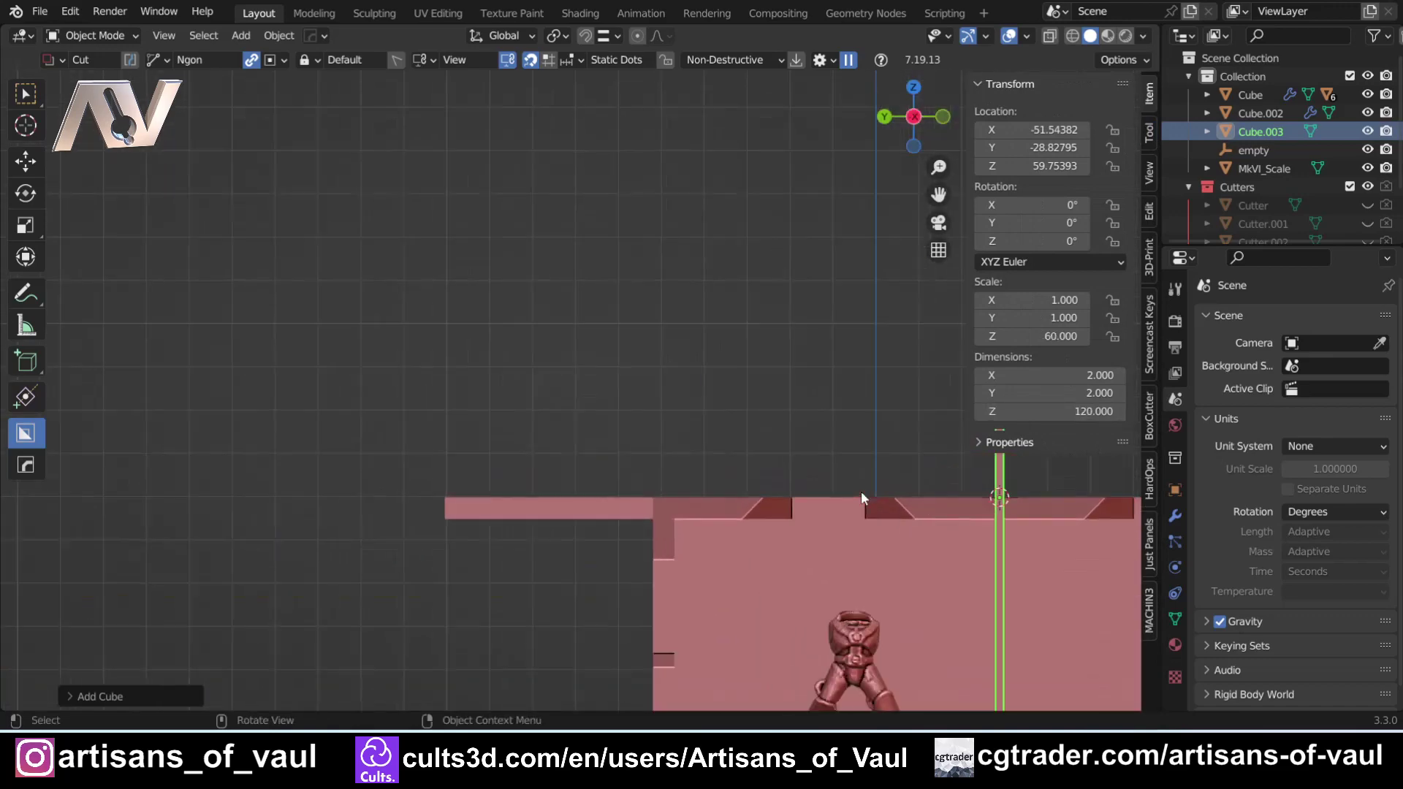
pyautogui.keyDown('shift'); pyautogui.moveTo(861, 492); pyautogui.dragTo(470, 348, button='middle'); pyautogui.keyUp('shift')
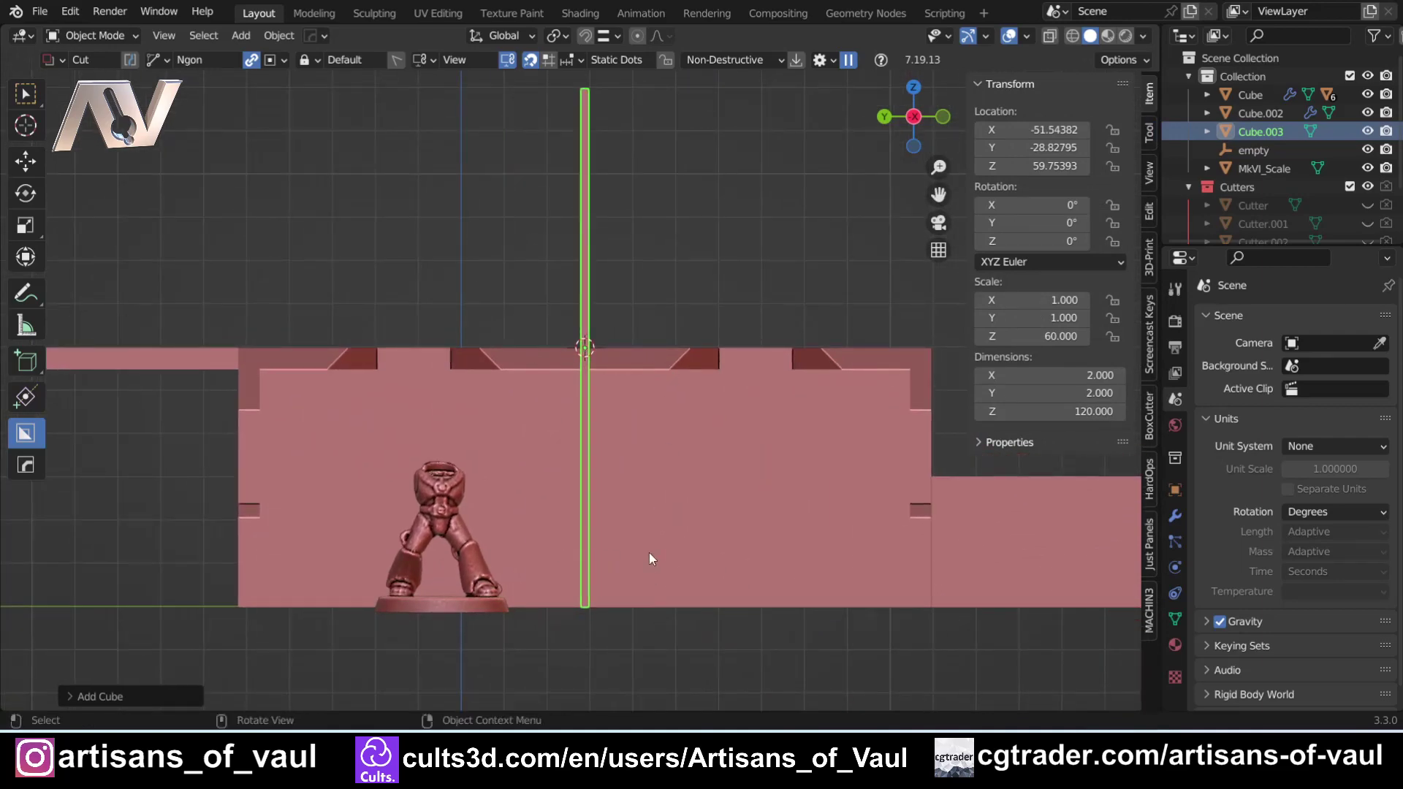
pyautogui.scroll(-3, 649, 552)
pyautogui.keyDown('shift'); pyautogui.moveTo(481, 415); pyautogui.dragTo(827, 441, button='middle'); pyautogui.keyUp('shift')
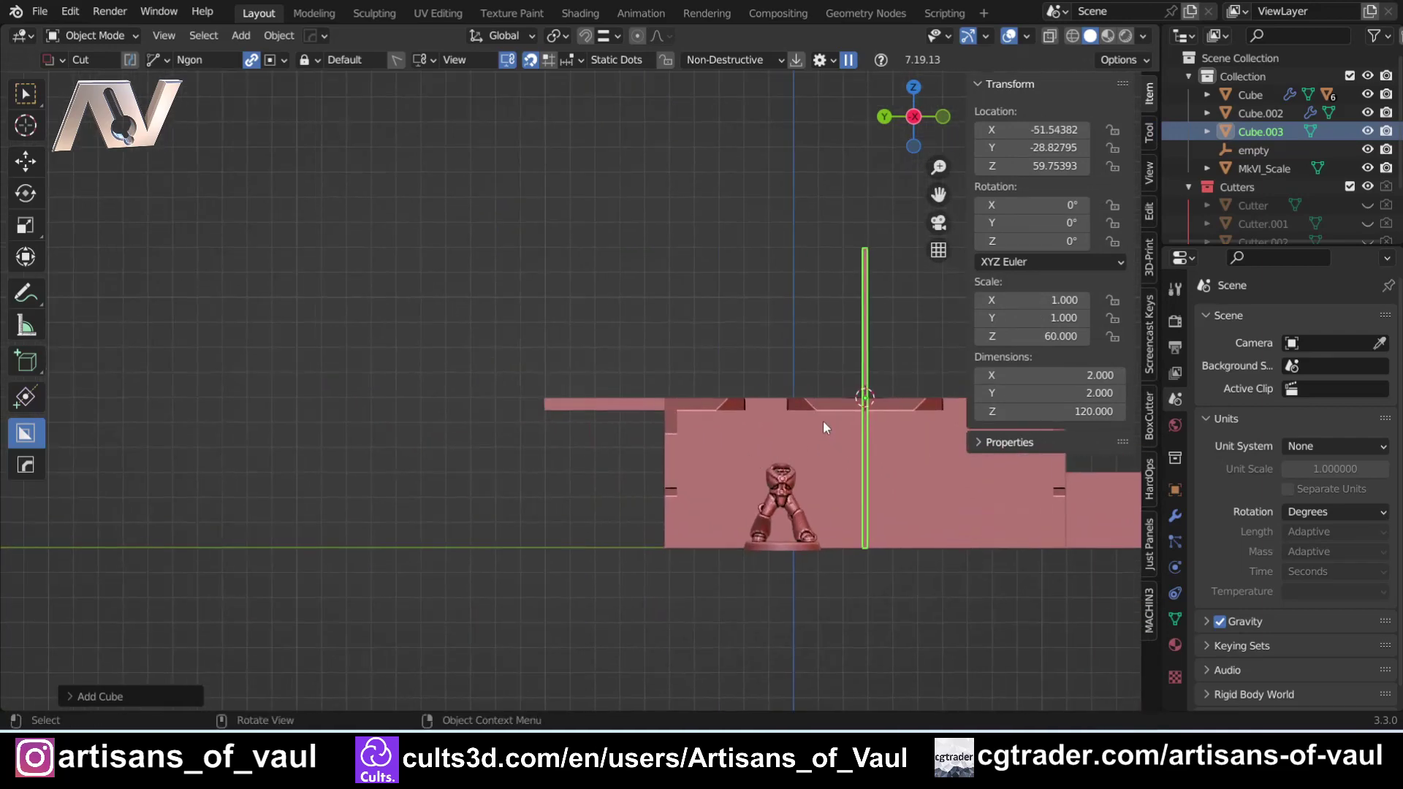
pyautogui.press('g')
pyautogui.press('x')
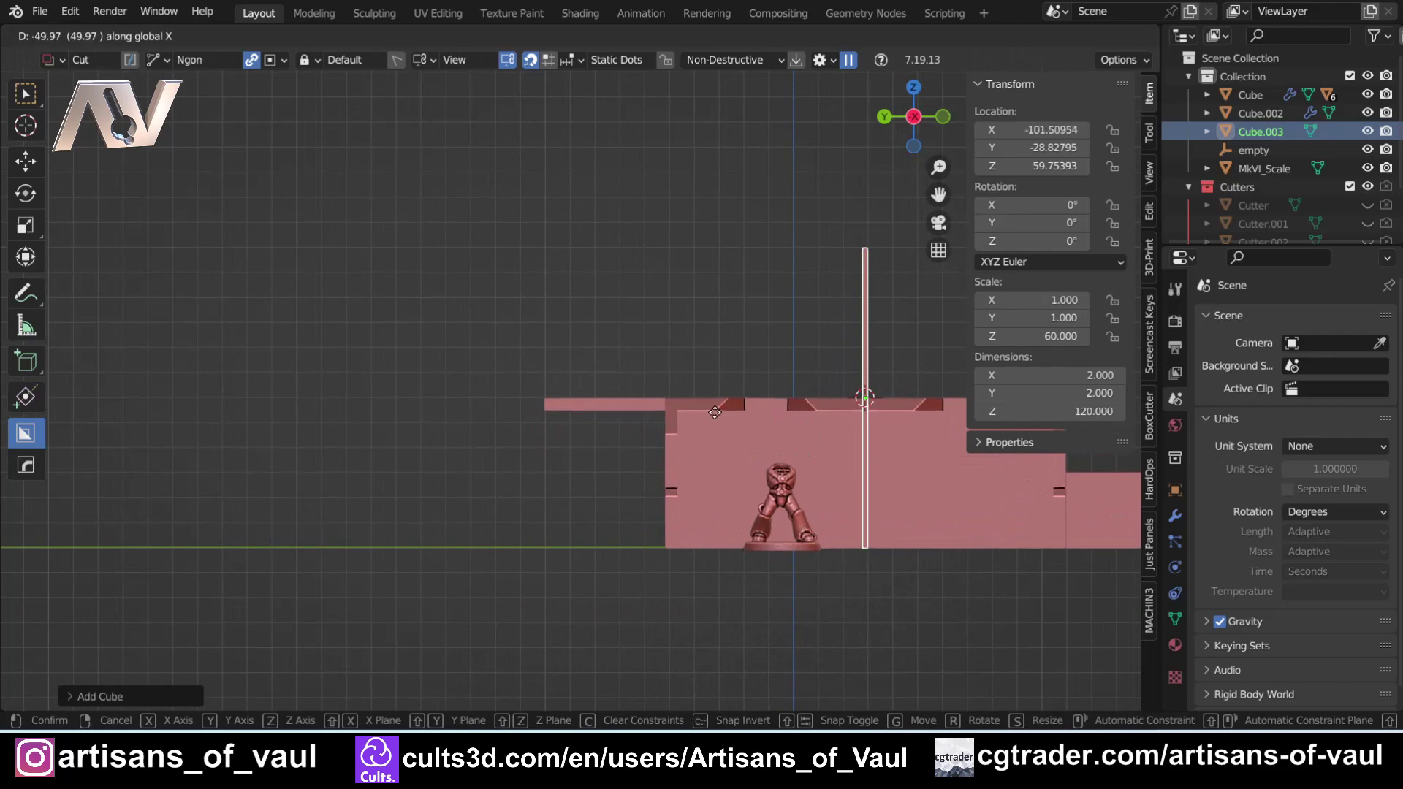
pyautogui.press('y')
pyautogui.click(351, 414)
pyautogui.keyDown('shift'); pyautogui.moveTo(485, 320); pyautogui.dragTo(512, 436, button='middle'); pyautogui.keyUp('shift')
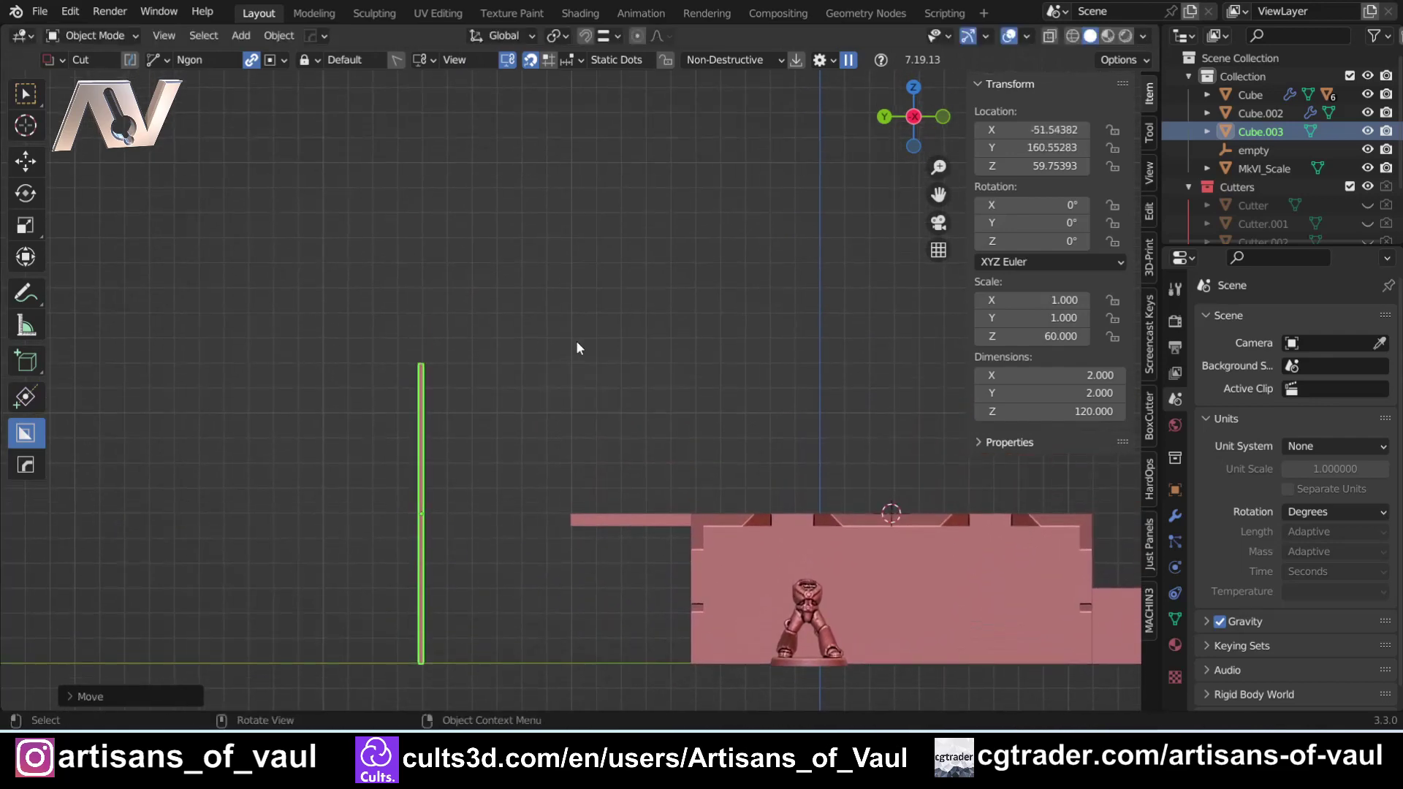
# Scale the tall cube with Z locked to a square footprint of about 87 units
pyautogui.moveTo(577, 348); pyautogui.dragTo(808, 243, button='middle')
pyautogui.click(908, 116)
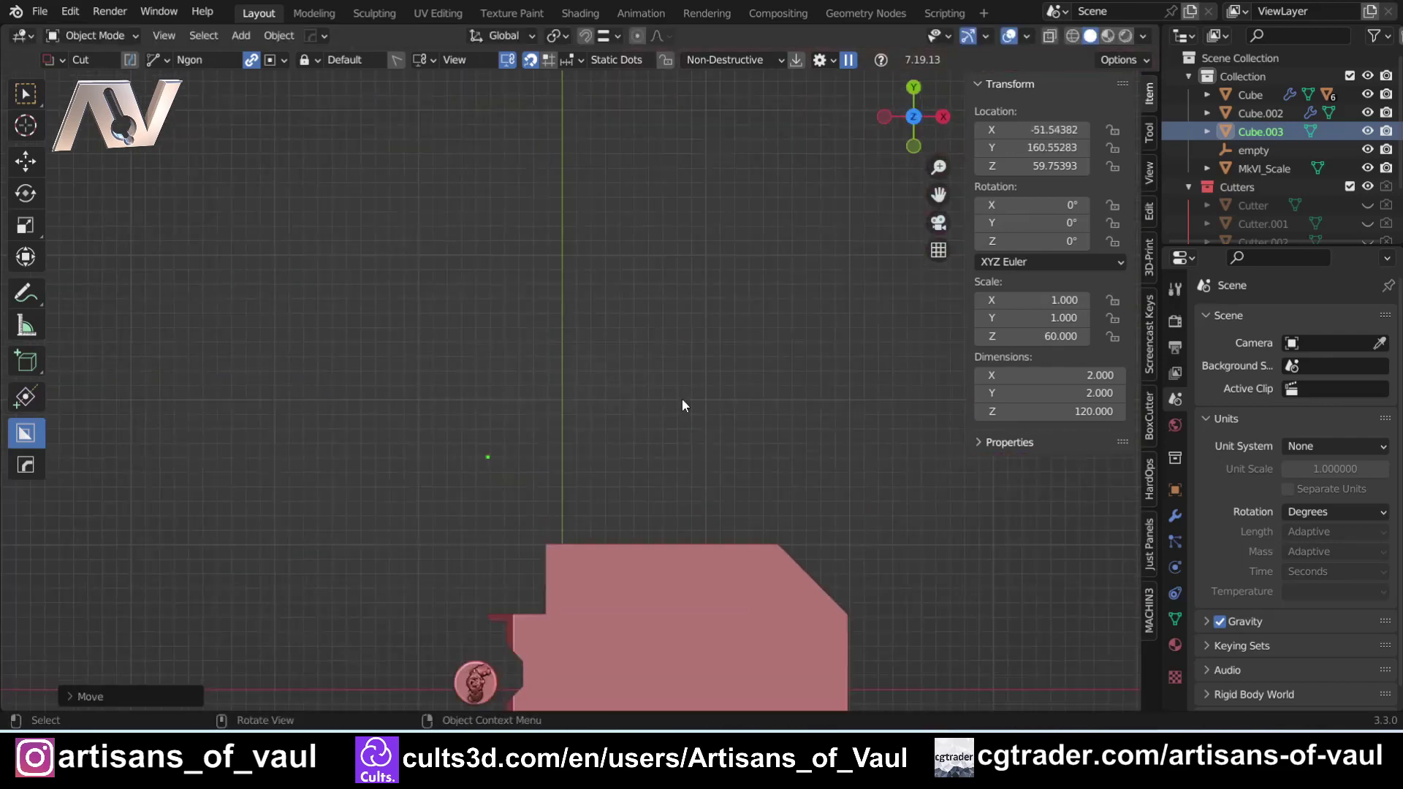
pyautogui.keyDown('shift'); pyautogui.moveTo(593, 465); pyautogui.dragTo(563, 446, button='middle'); pyautogui.keyUp('shift')
pyautogui.scroll(-1, 564, 445)
pyautogui.press('s')
pyautogui.hotkey('shift', 'z')
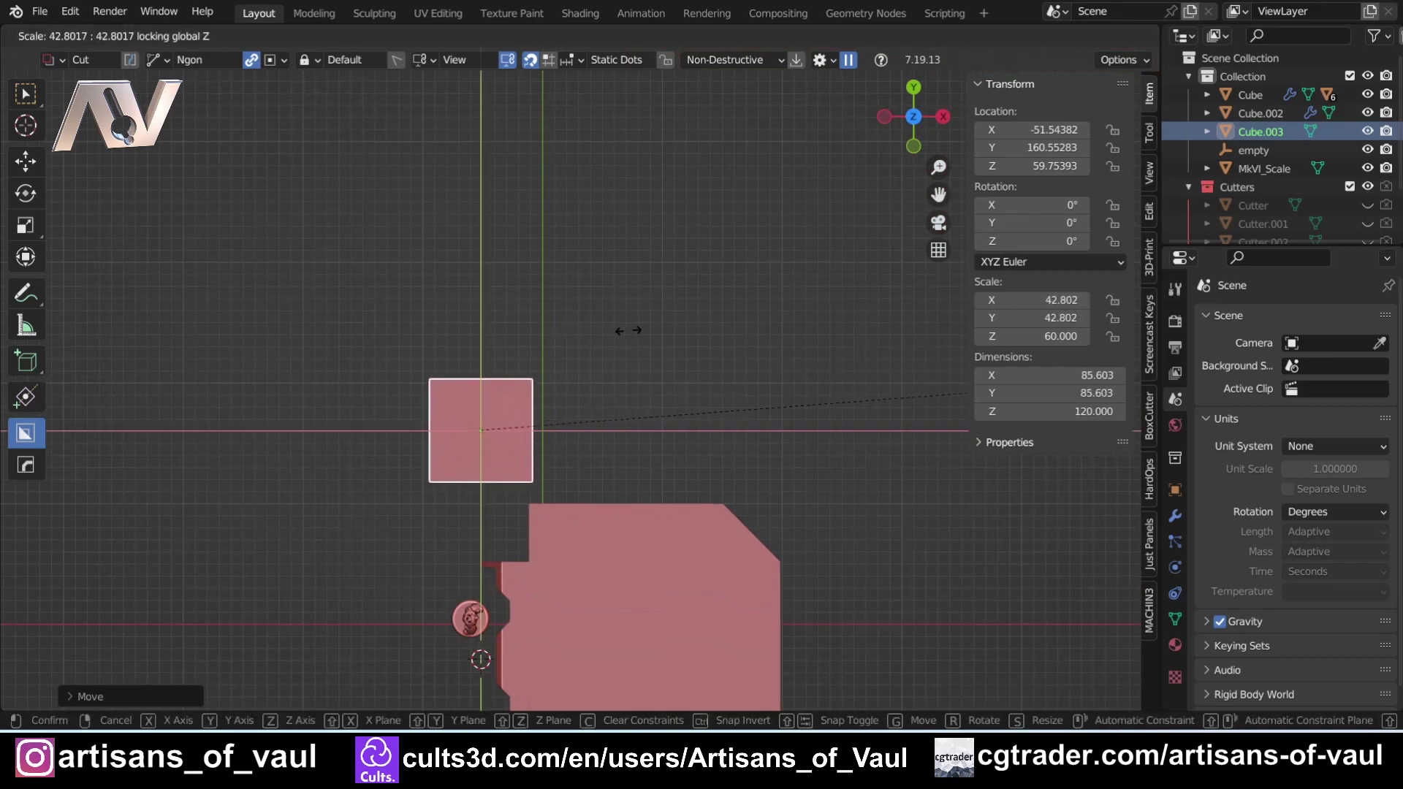
pyautogui.click(612, 385)
# Move the tall block beside the roof overhang's edge and stretch it along Y to about 116 units
pyautogui.press('g')
pyautogui.click(580, 490)
pyautogui.keyDown('shift'); pyautogui.moveTo(711, 491); pyautogui.dragTo(683, 409, button='middle'); pyautogui.keyUp('shift')
pyautogui.scroll(2, 683, 408)
pyautogui.keyDown('shift'); pyautogui.moveTo(616, 327); pyautogui.dragTo(605, 455, button='middle'); pyautogui.keyUp('shift')
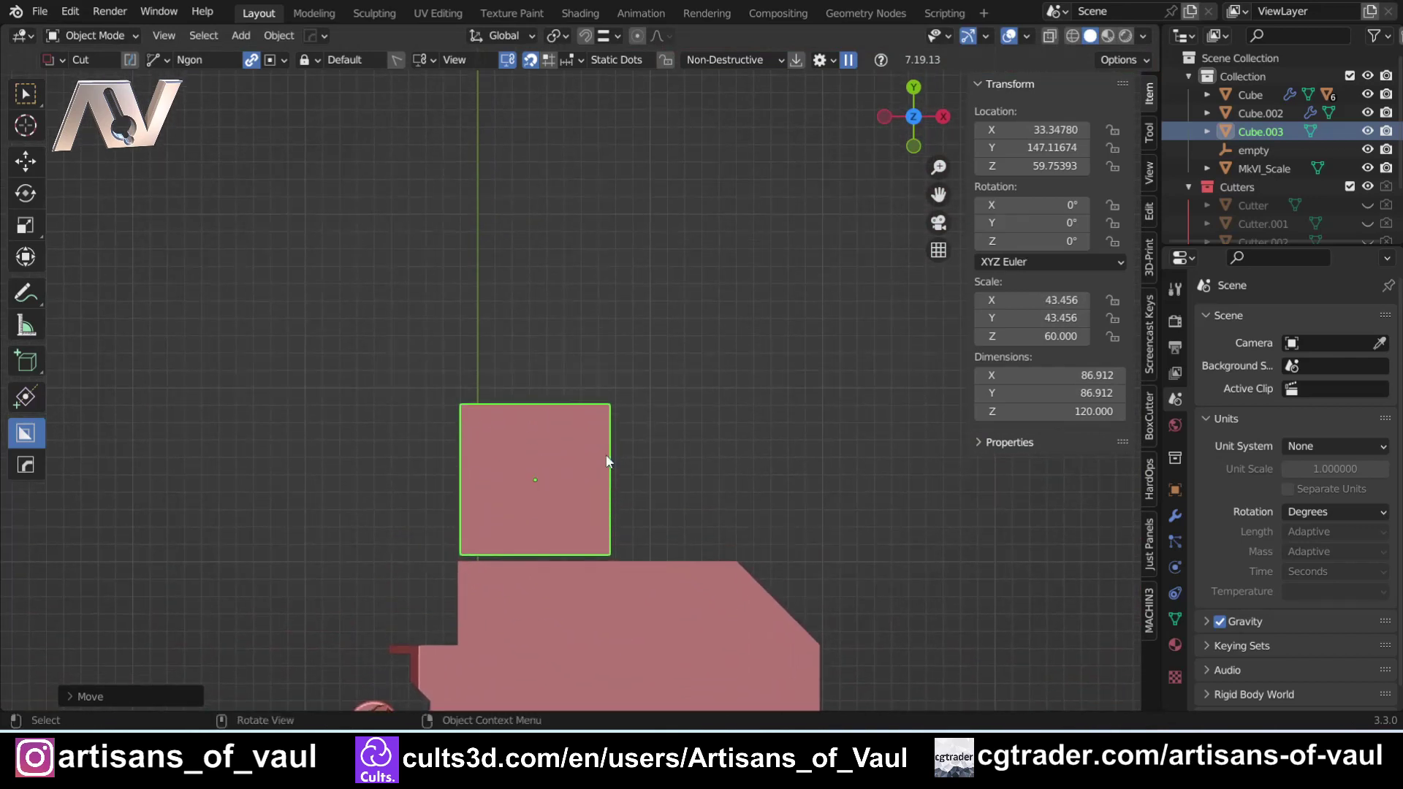
pyautogui.press('s')
pyautogui.press('y')
pyautogui.click(627, 446)
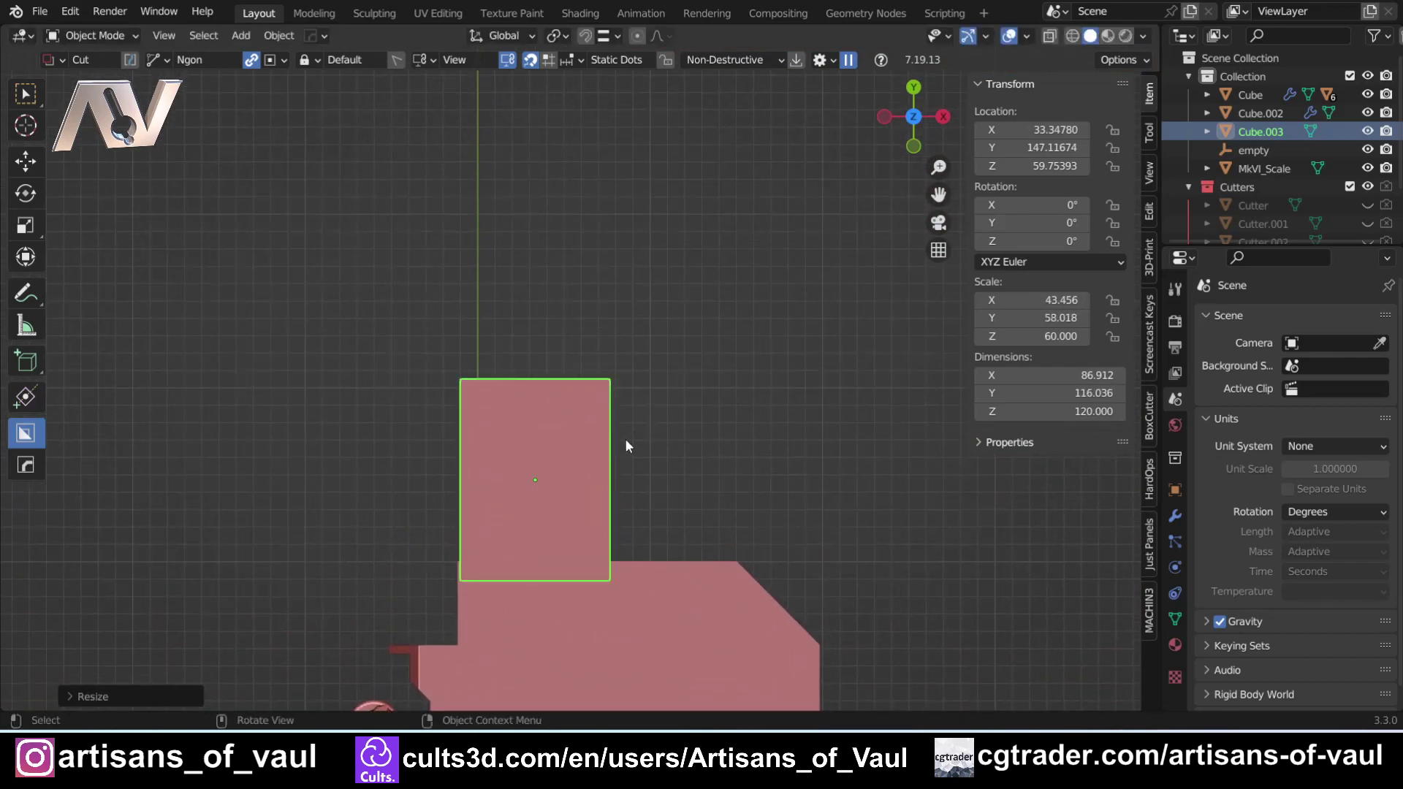
# Turn snapping on and move the tall block along Y to about 158.4 so its inner face meets the roof overhang's edge
pyautogui.moveTo(469, 564); pyautogui.dragTo(644, 380, button='middle')
pyautogui.scroll(4, 631, 358)
pyautogui.moveTo(564, 511); pyautogui.dragTo(658, 309, button='middle')
pyautogui.scroll(2, 644, 484)
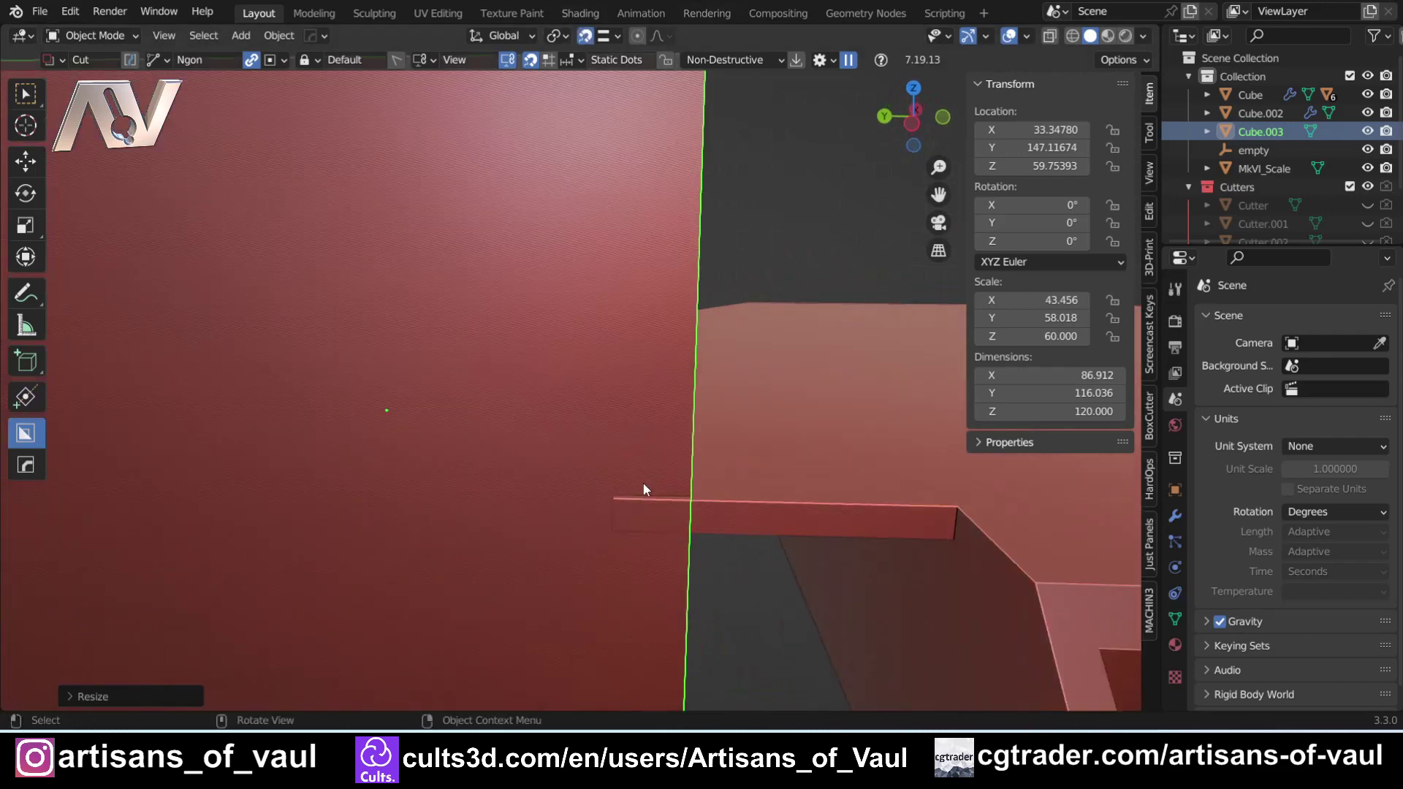
pyautogui.press('g')
pyautogui.press('y')
pyautogui.click(602, 512)
# Move the tall block's outer vertices inward along Y by about 26.6 in wireframe Edit Mode, then return to solid shading in Object Mode
pyautogui.scroll(-3, 625, 414)
pyautogui.moveTo(627, 419); pyautogui.dragTo(667, 353, button='middle')
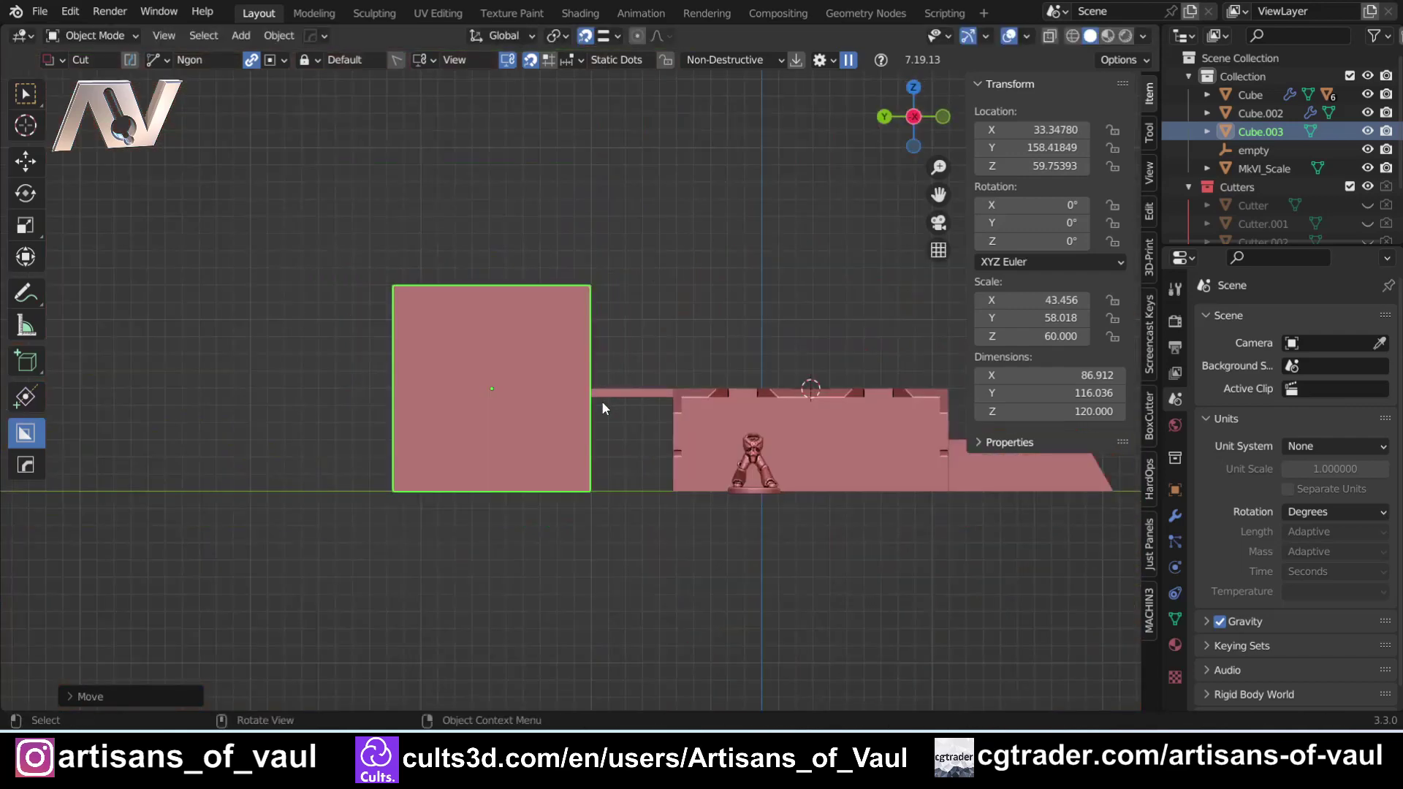
pyautogui.keyDown('shift'); pyautogui.moveTo(428, 367); pyautogui.dragTo(367, 391, button='middle'); pyautogui.keyUp('shift')
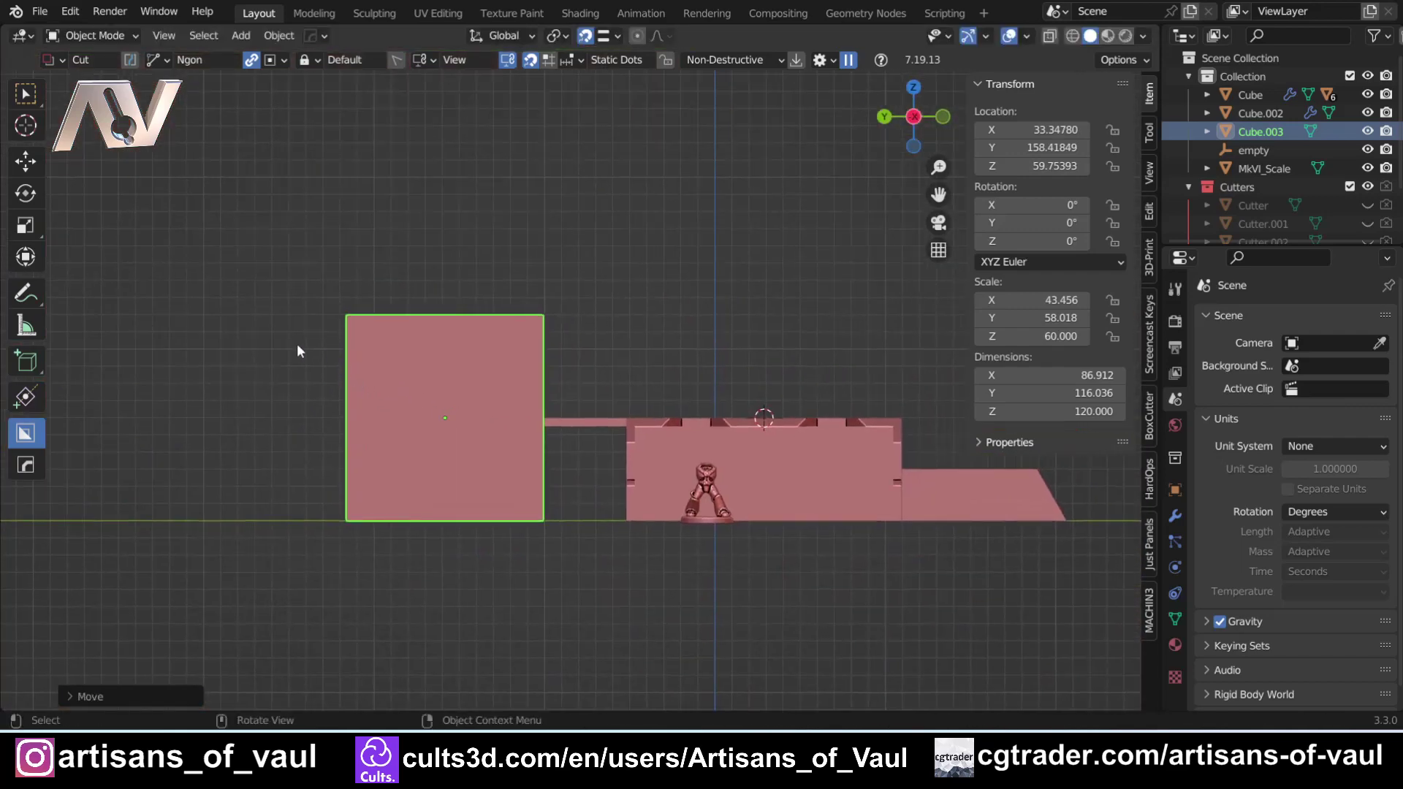
pyautogui.press('Tab')
pyautogui.click(186, 342)
pyautogui.hotkey('shift', 'z')
pyautogui.moveTo(291, 258); pyautogui.dragTo(402, 553)
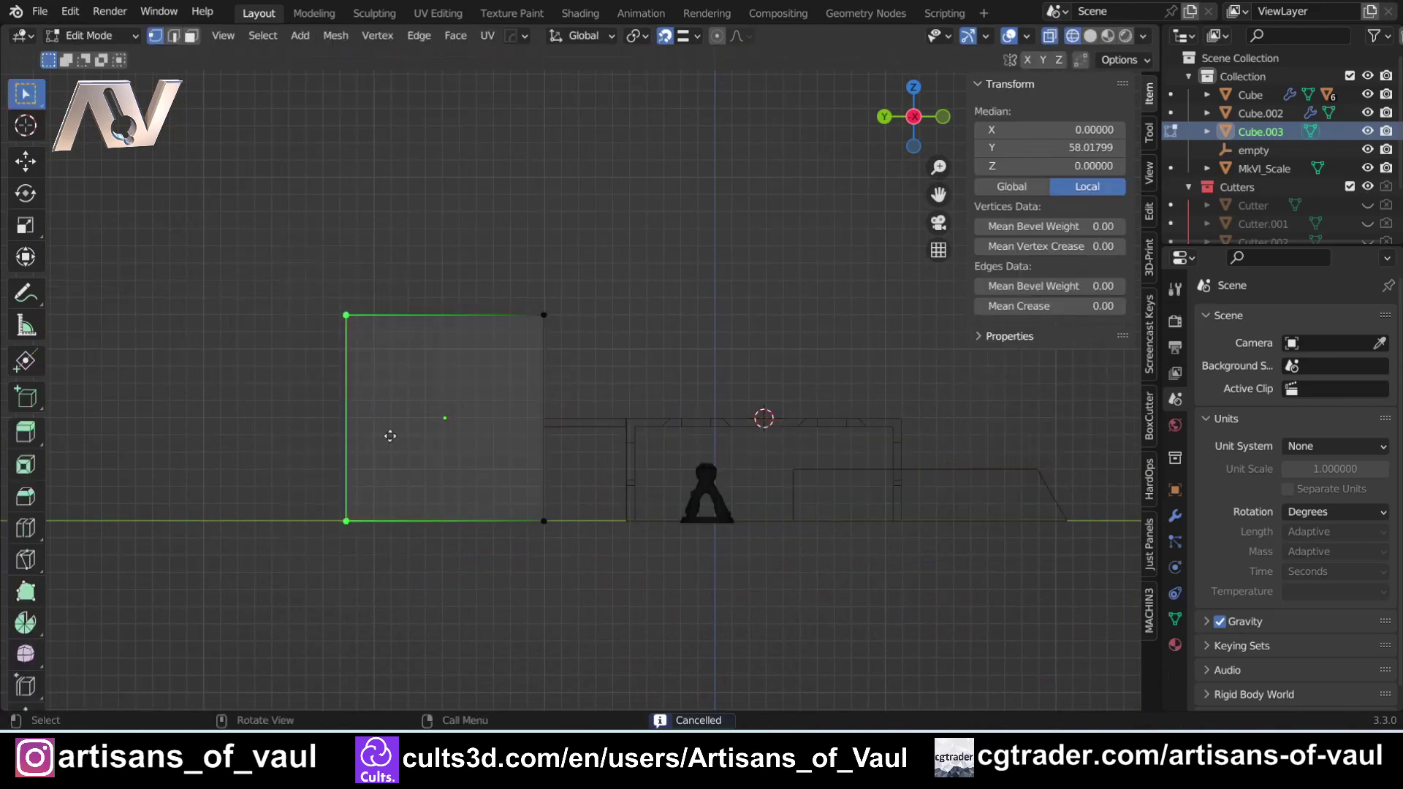
pyautogui.press('g')
pyautogui.press('y')
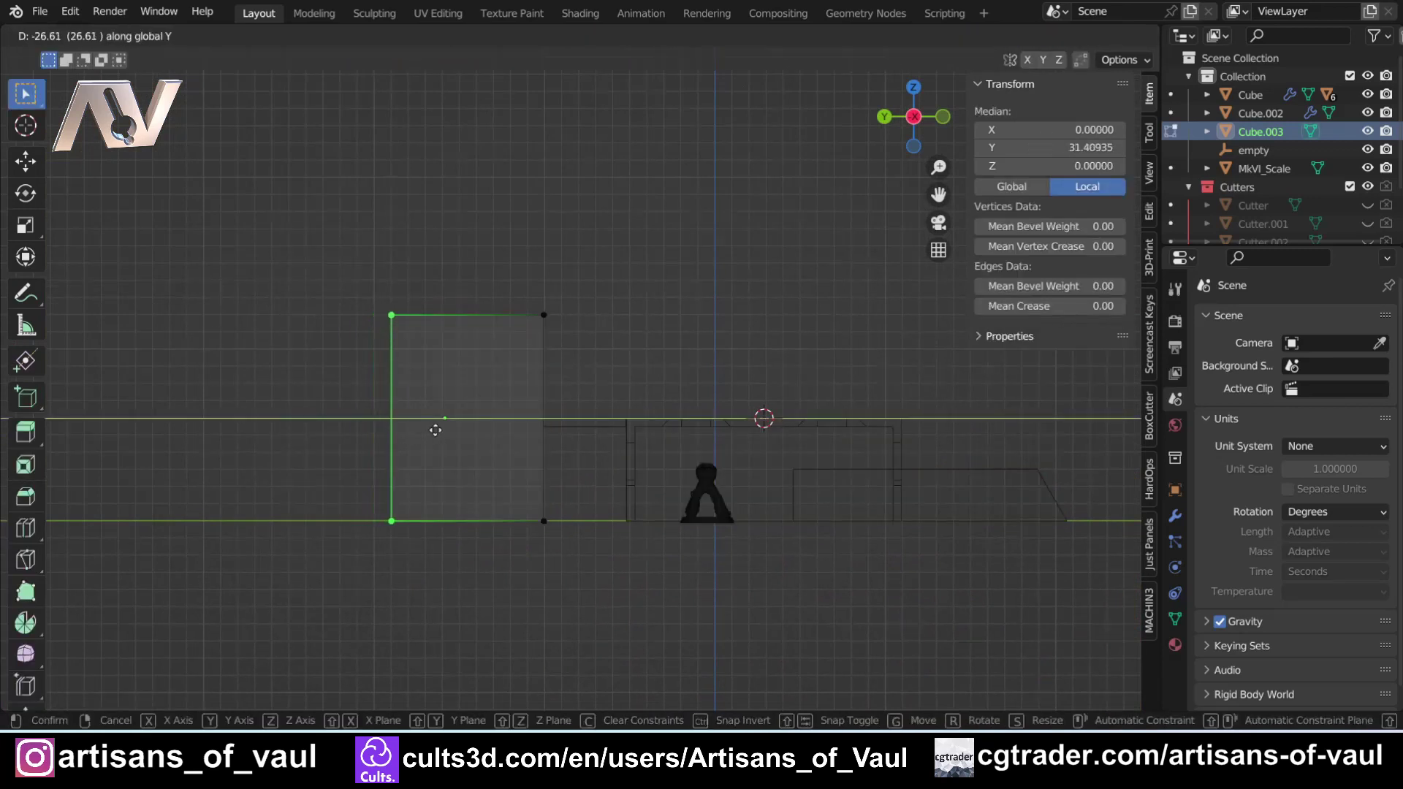
pyautogui.click(434, 430)
pyautogui.hotkey('alt', 'z')
pyautogui.hotkey('ctrl', 'Tab')
pyautogui.click(589, 177)
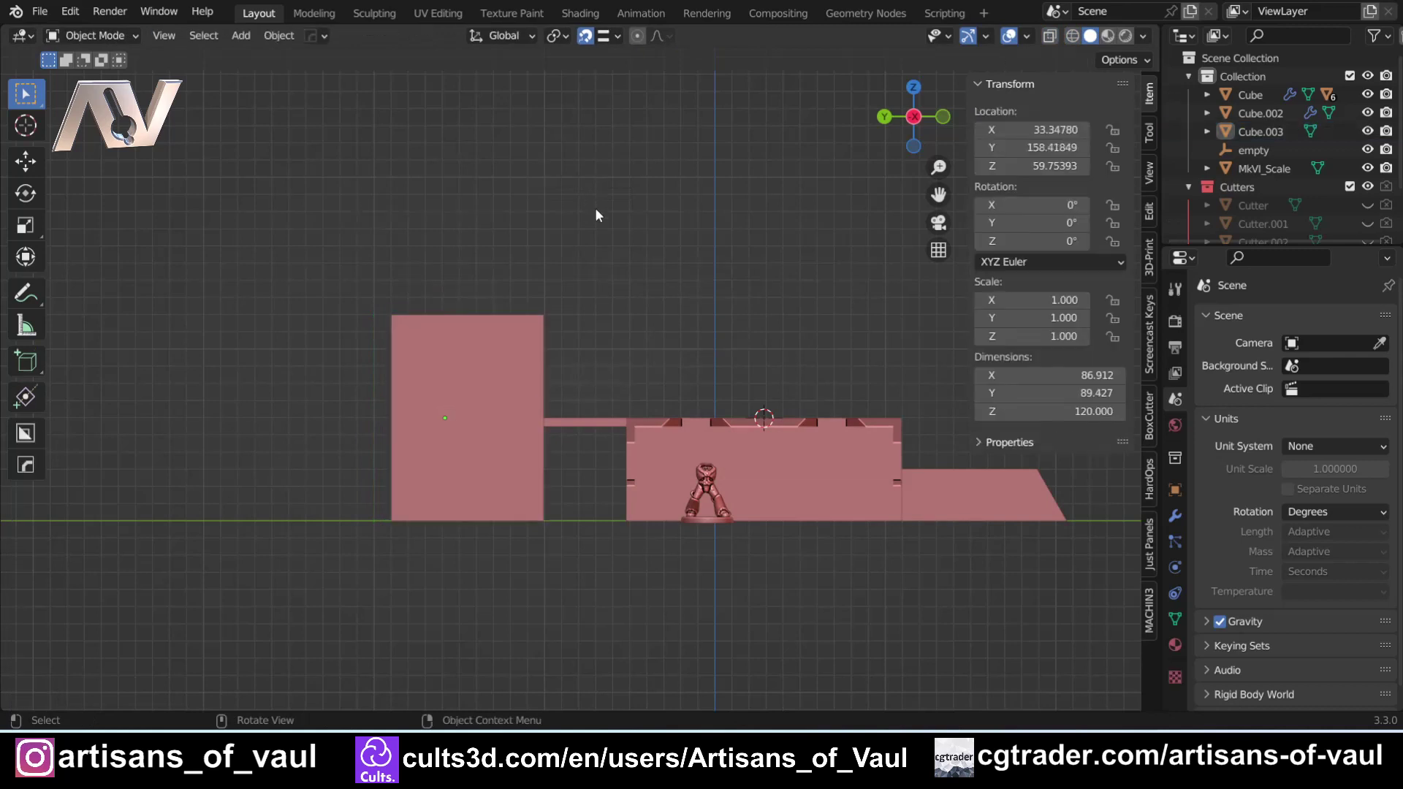
# Narrow the tower block by moving its +X side vertices inward along X by about 7.8, then return to Object Mode
pyautogui.moveTo(595, 214); pyautogui.dragTo(379, 521, button='middle')
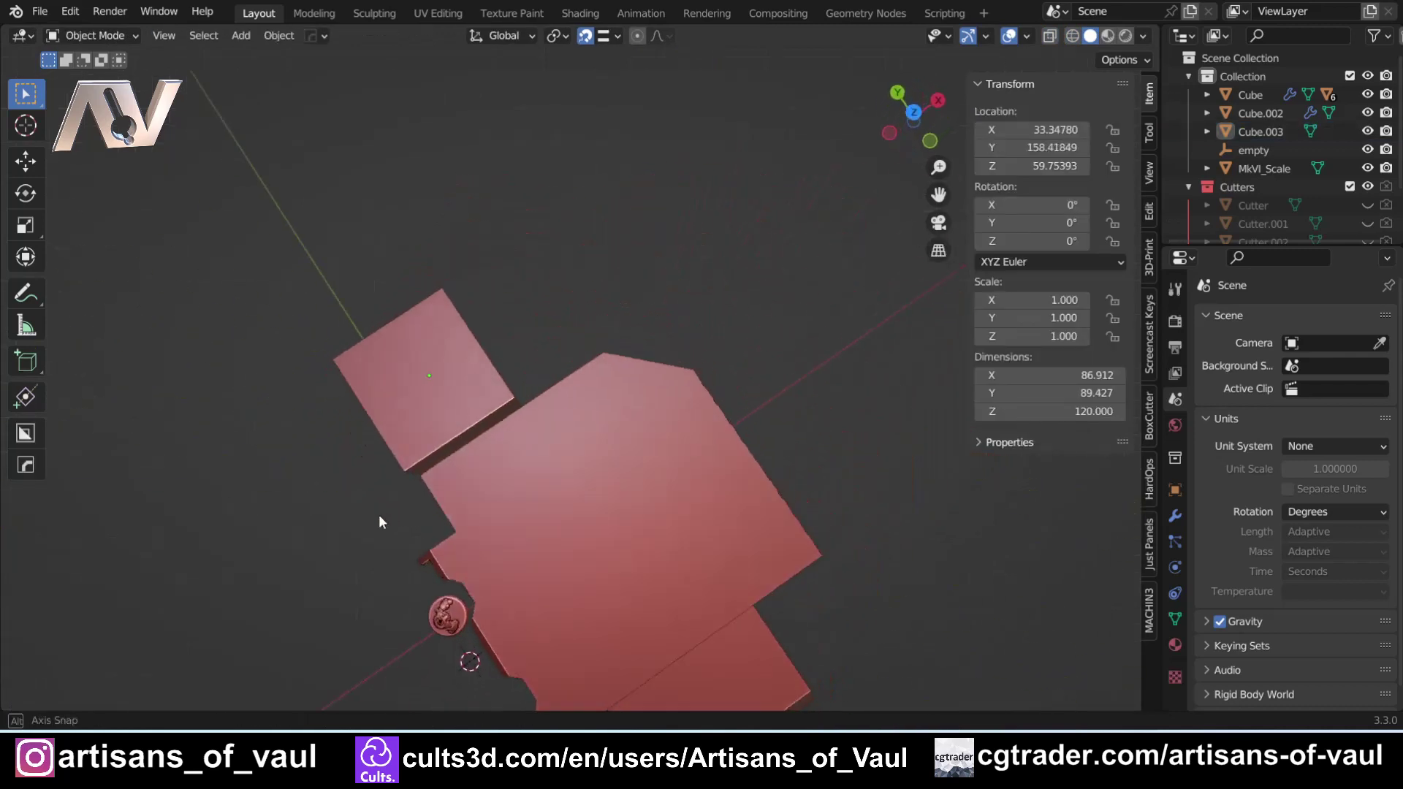
pyautogui.click(448, 386)
pyautogui.keyDown('shift'); pyautogui.moveTo(450, 389); pyautogui.dragTo(553, 422, button='middle'); pyautogui.keyUp('shift')
pyautogui.click(913, 113)
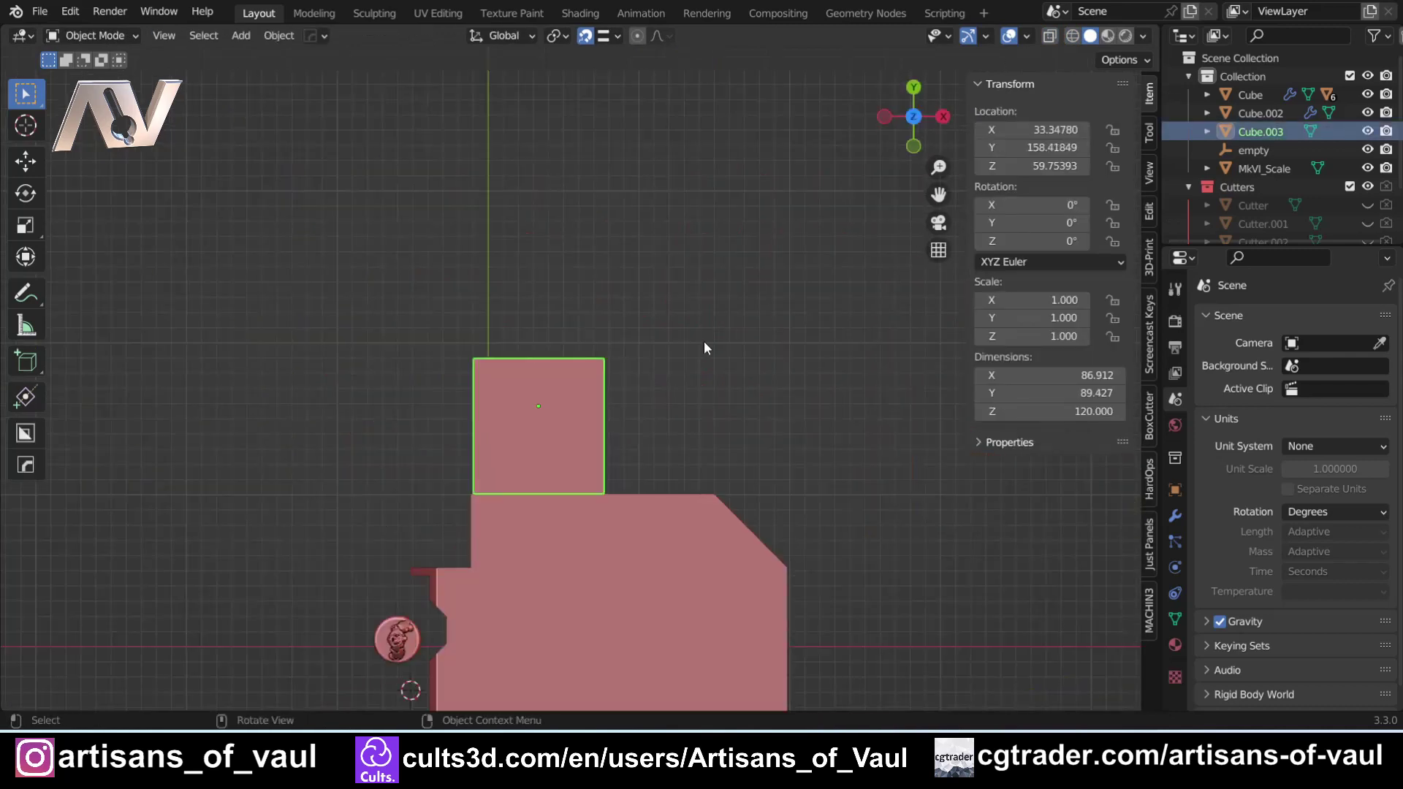
pyautogui.press('Tab')
pyautogui.click(579, 396)
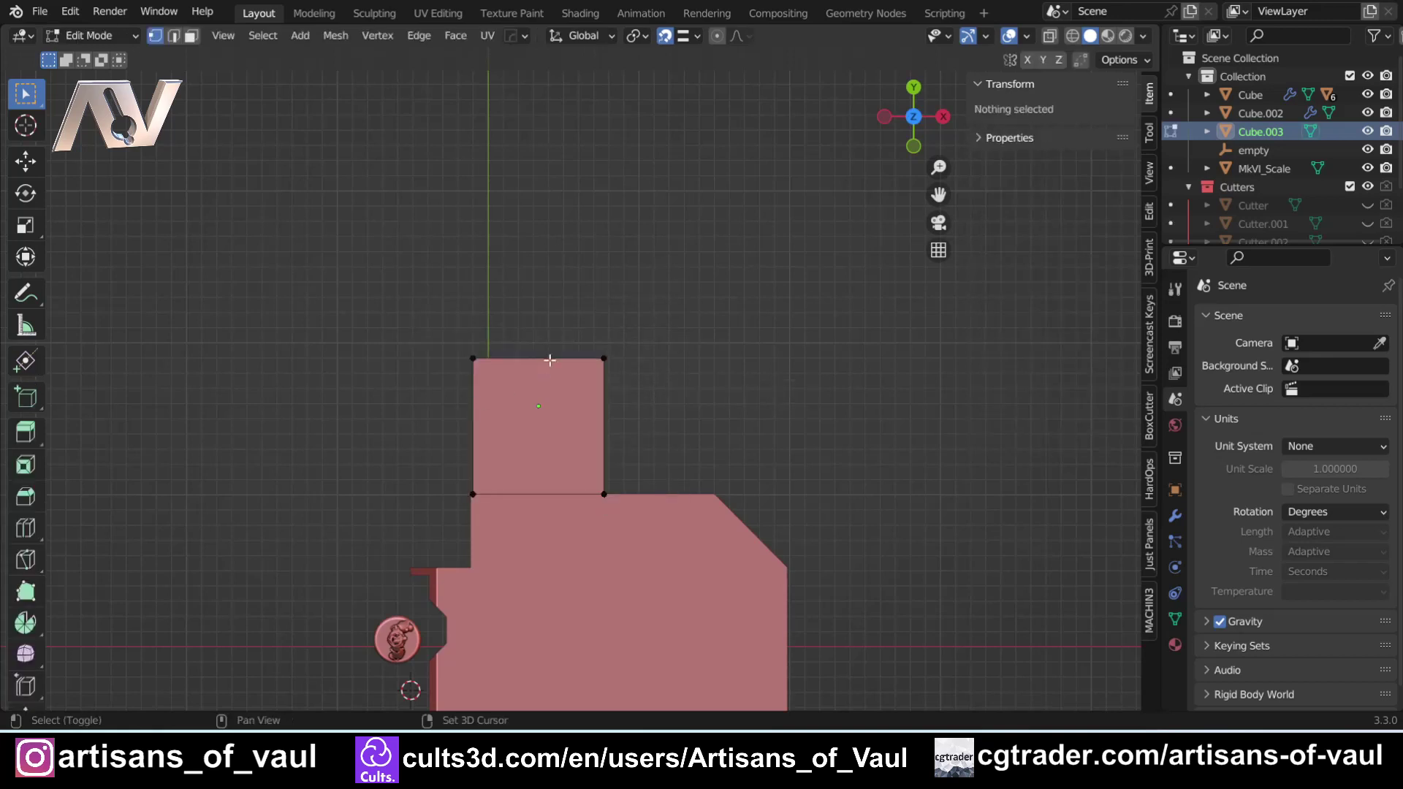
pyautogui.hotkey('alt', 'z')
pyautogui.moveTo(557, 332); pyautogui.dragTo(671, 529)
pyautogui.hotkey('alt', 'z')
pyautogui.press('g')
pyautogui.press('y')
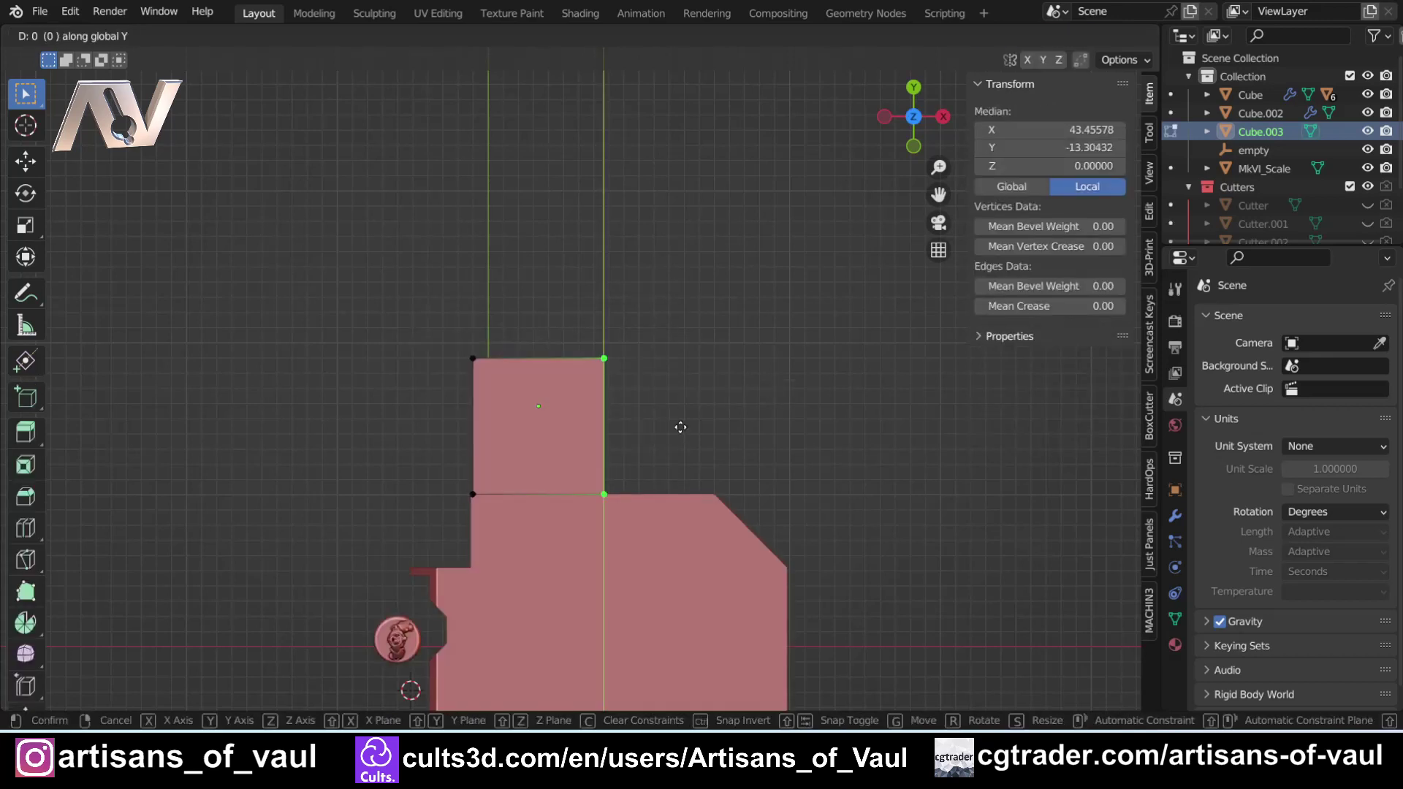
pyautogui.press('x')
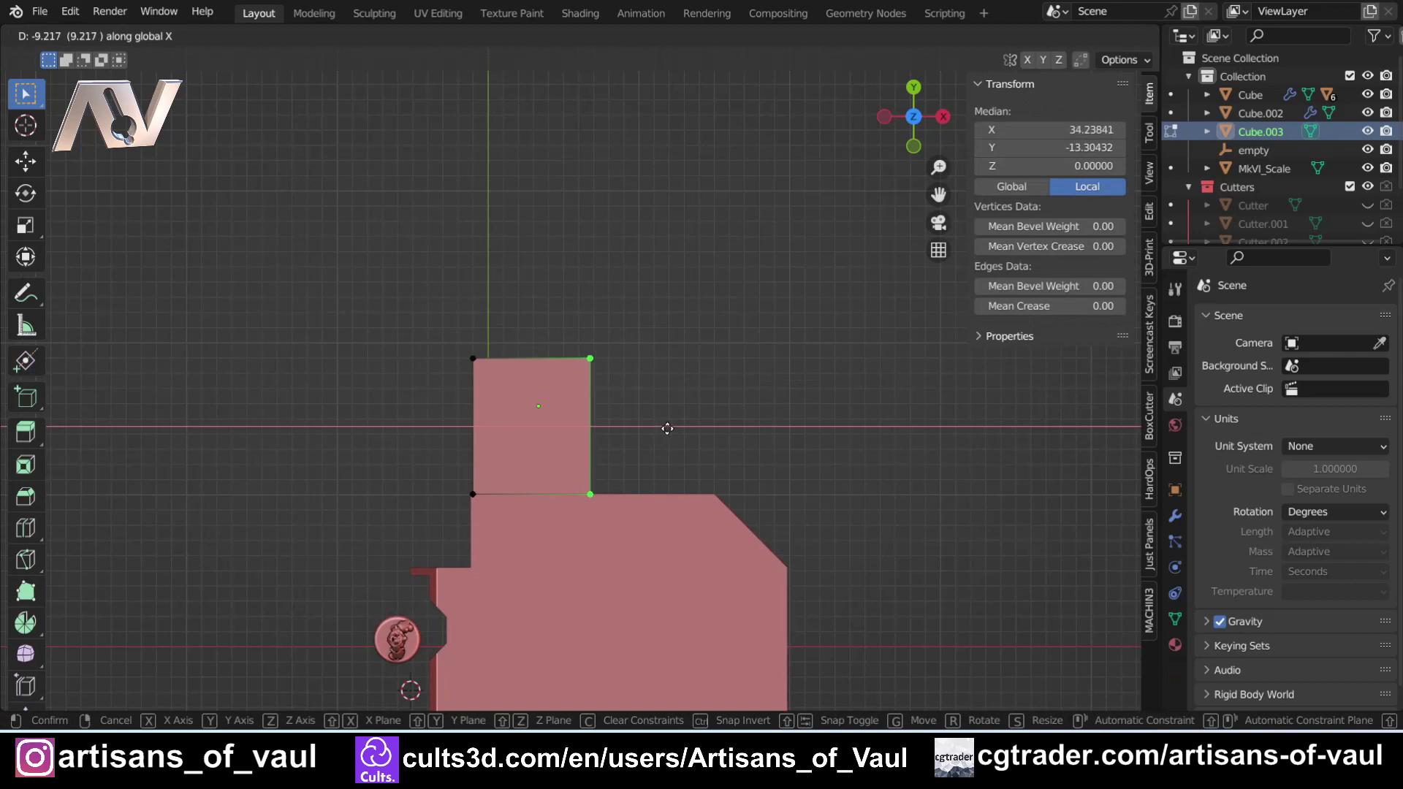
pyautogui.click(670, 429)
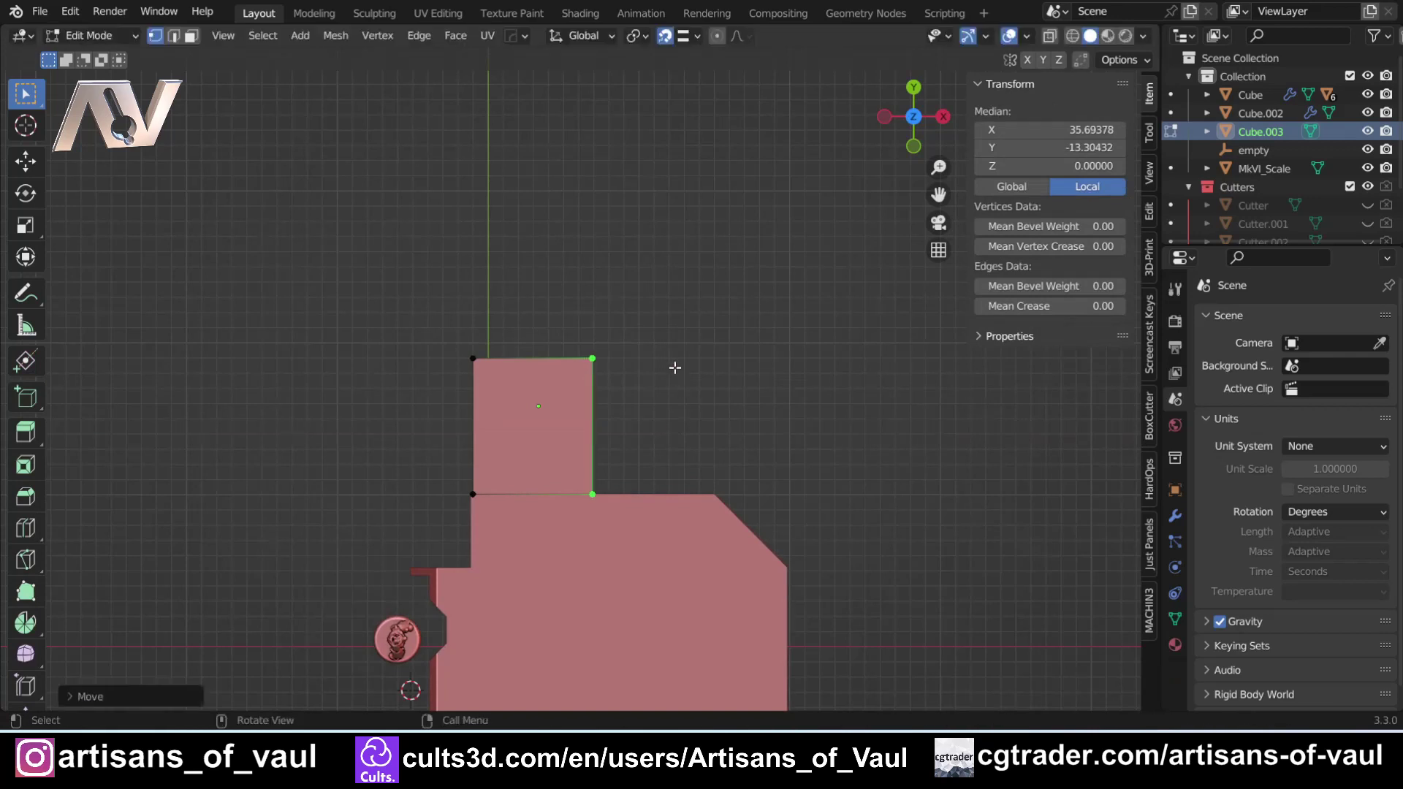
pyautogui.moveTo(323, 468); pyautogui.dragTo(555, 266, button='middle')
pyautogui.press('Tab')
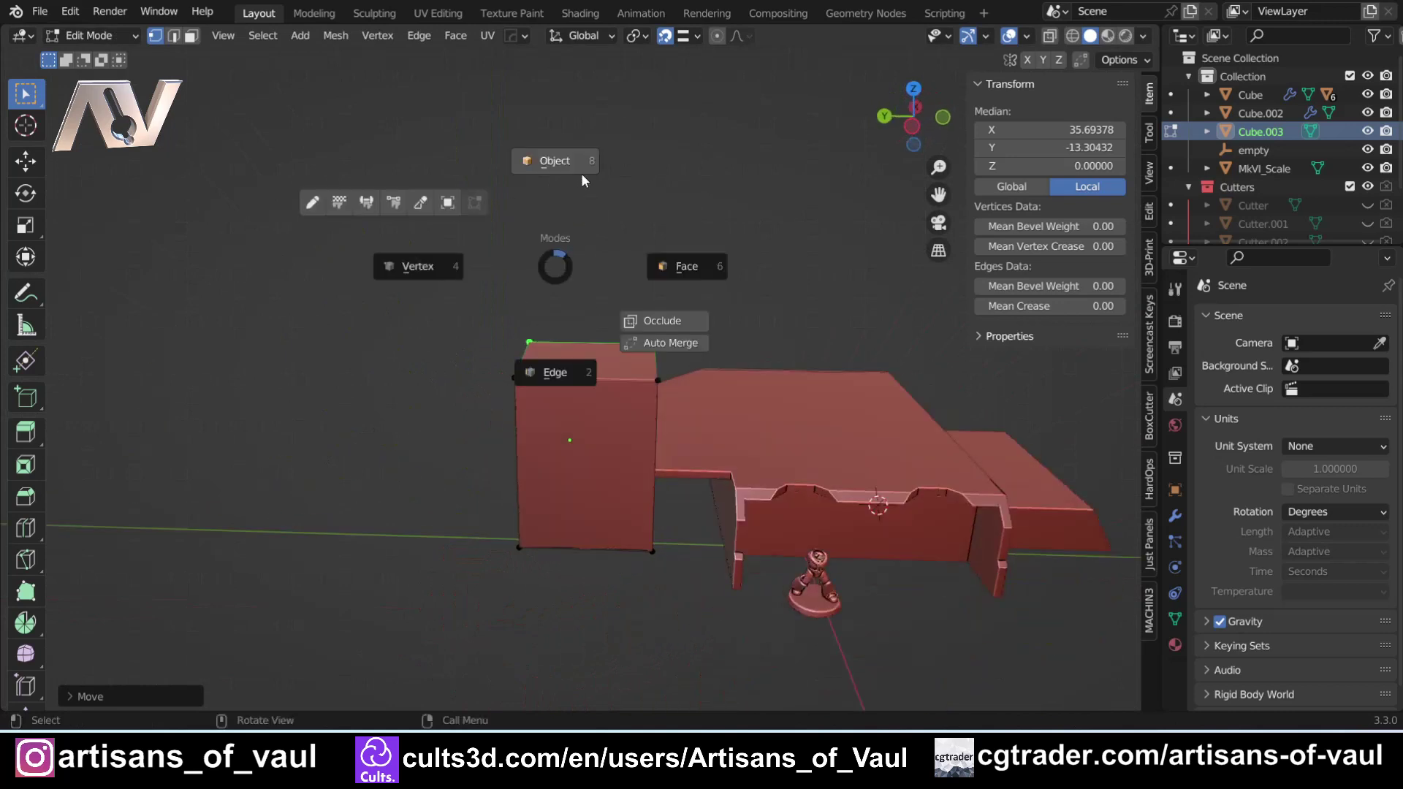
pyautogui.click(581, 176)
# Cut a box-shaped opening through the tower block's lower part with BoxCutter, extending below its base, and show the cutter
pyautogui.keyDown('shift'); pyautogui.moveTo(585, 562); pyautogui.dragTo(575, 468, button='middle'); pyautogui.keyUp('shift')
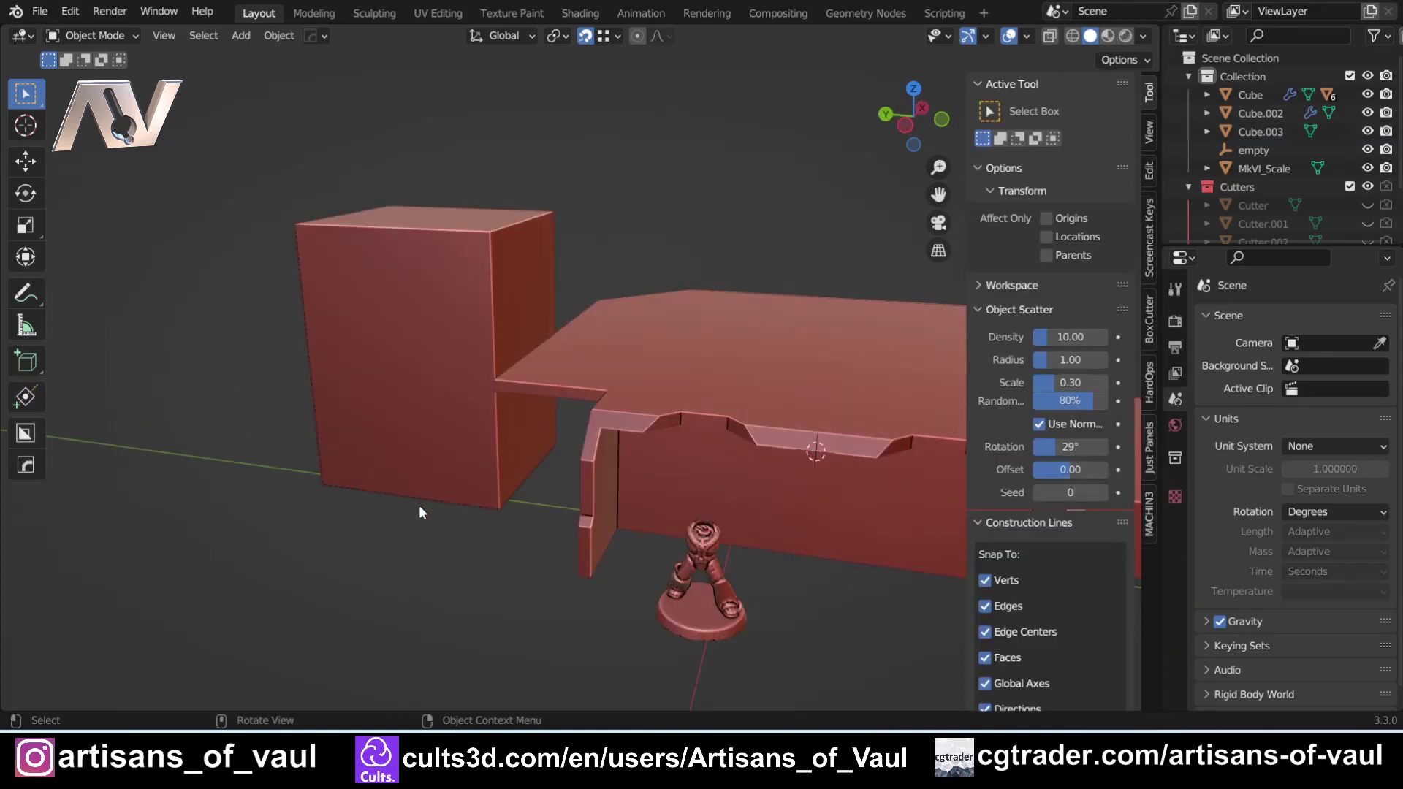
pyautogui.moveTo(383, 451); pyautogui.dragTo(491, 402, button='middle')
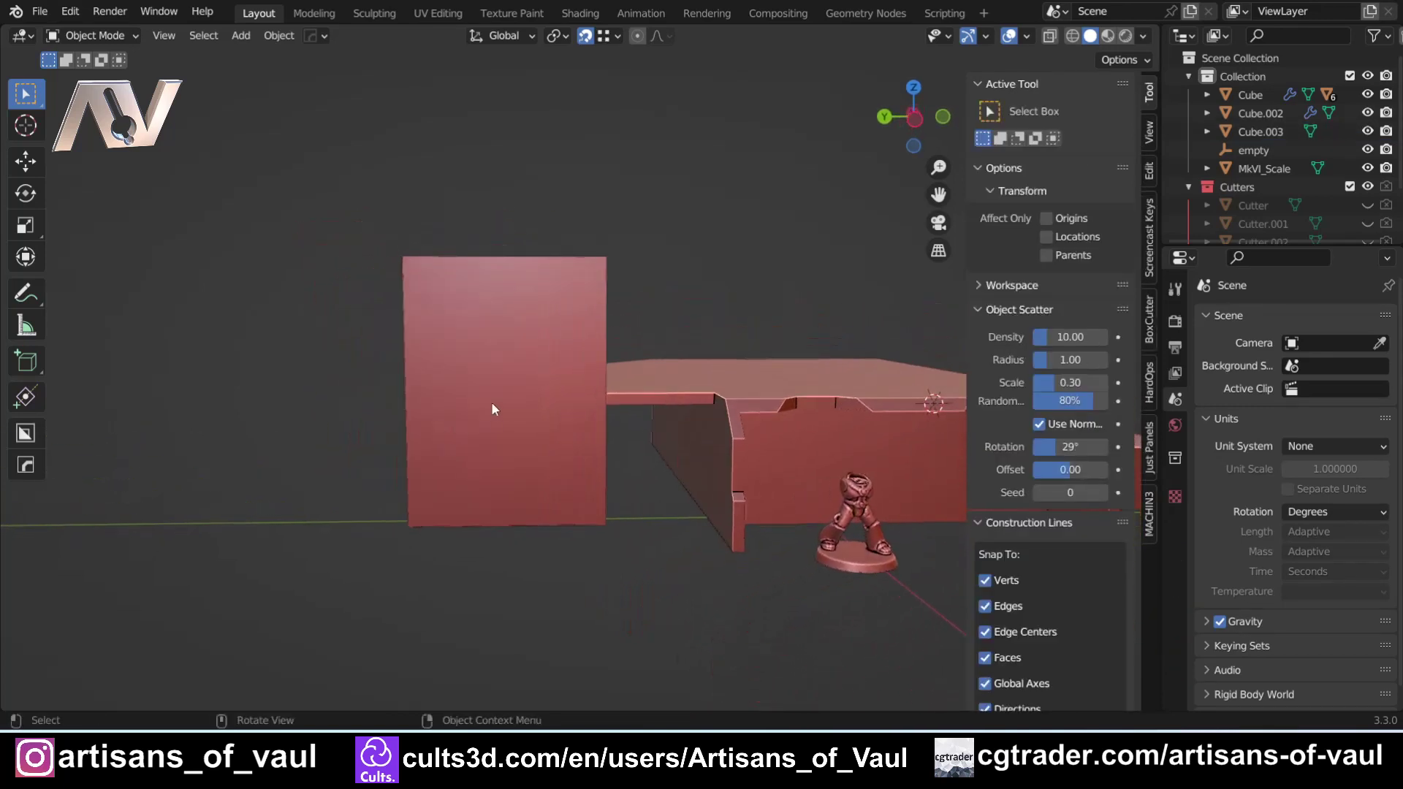
pyautogui.click(491, 402)
pyautogui.click(914, 119)
pyautogui.scroll(3, 630, 431)
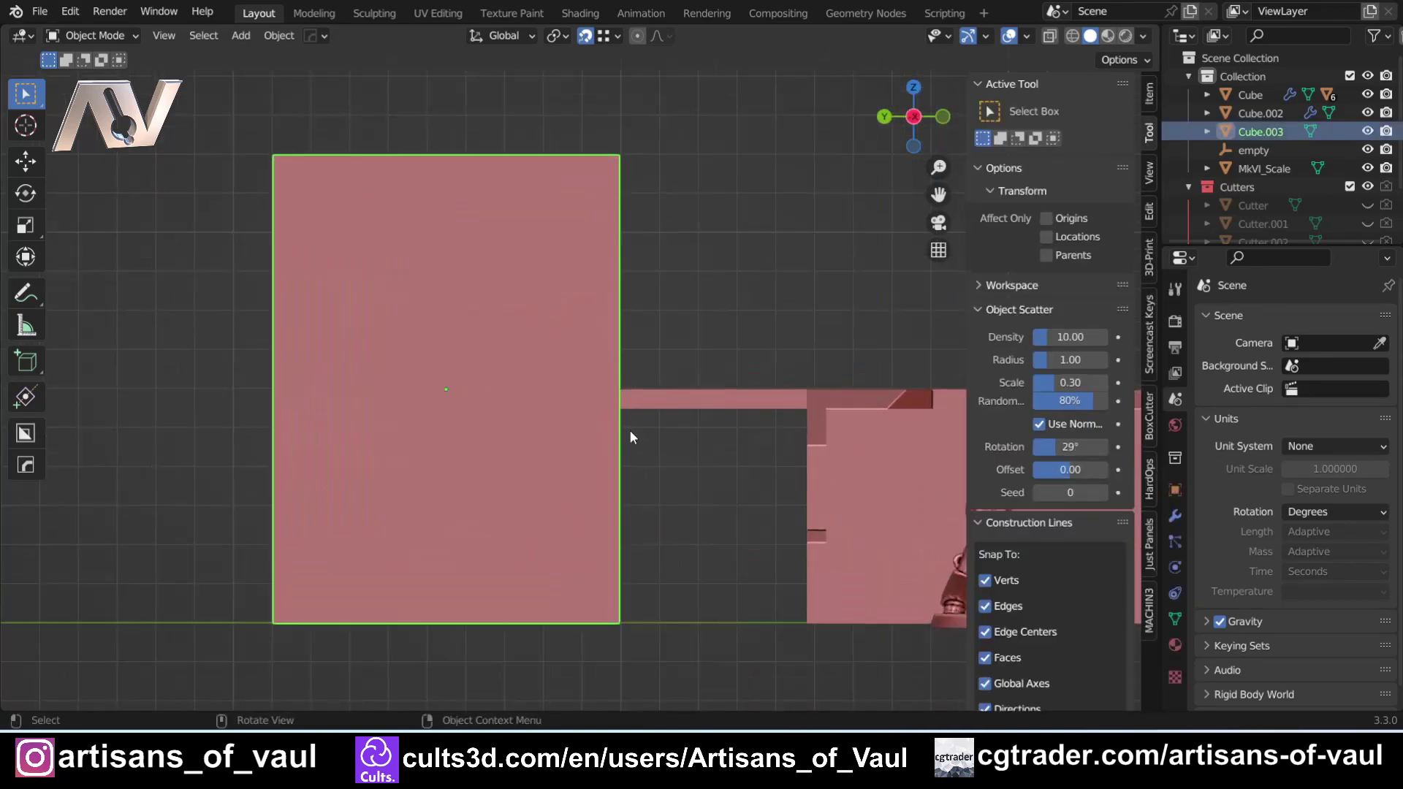
pyautogui.keyDown('shift'); pyautogui.moveTo(421, 447); pyautogui.dragTo(480, 461, button='middle'); pyautogui.keyUp('shift')
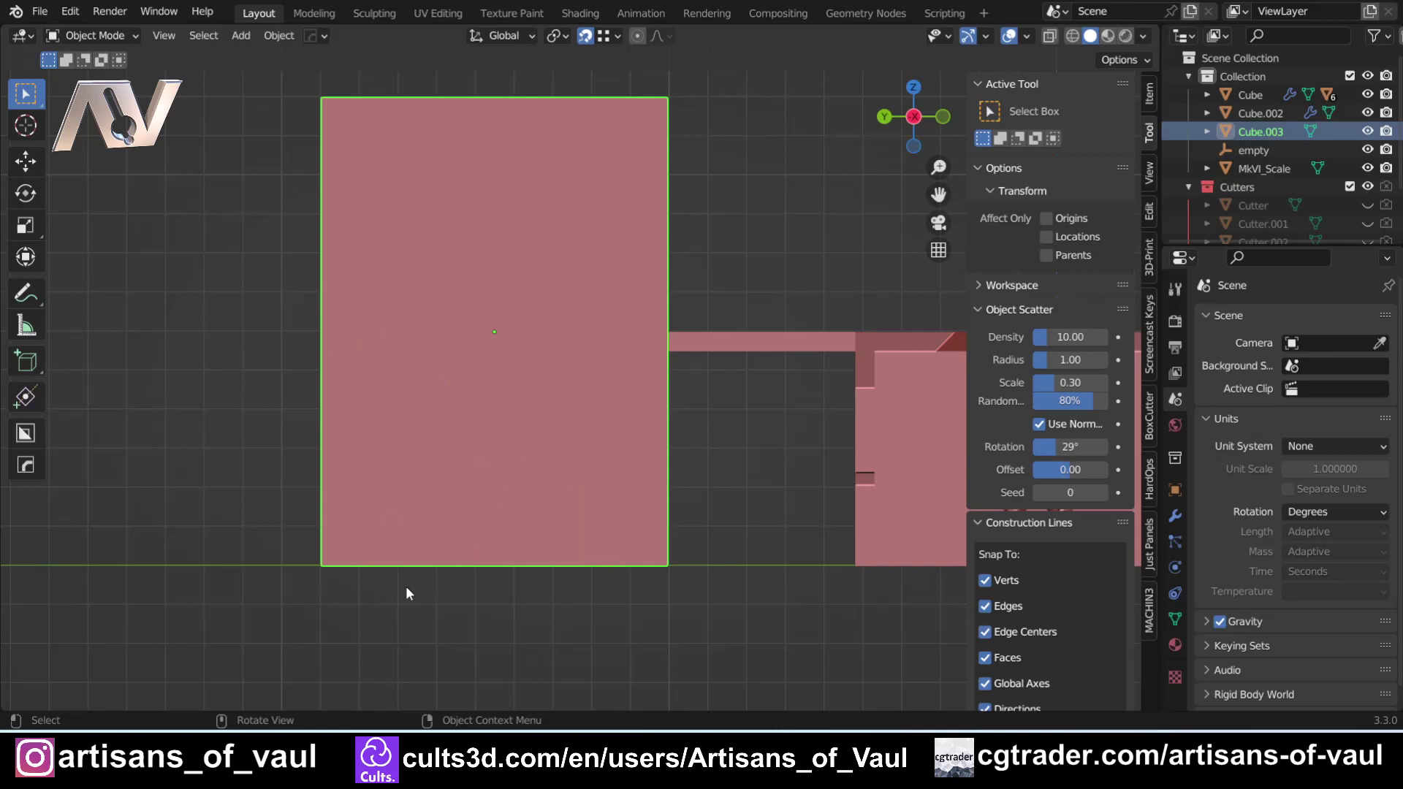
pyautogui.press('w')
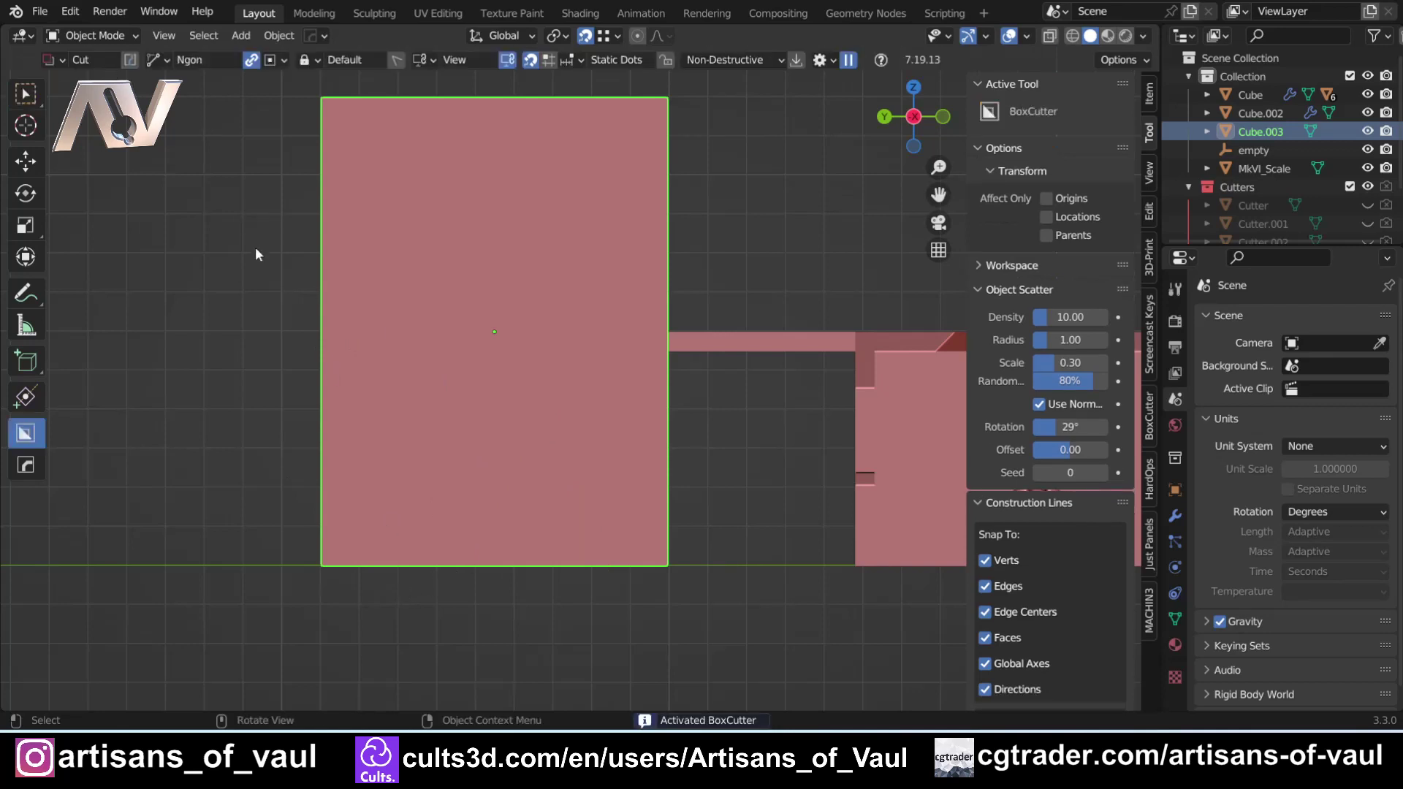
pyautogui.hotkey('ctrl', 'd')
pyautogui.click(252, 217)
pyautogui.moveTo(646, 353)
pyautogui.mouseDown()
pyautogui.moveTo(534, 421)
pyautogui.moveTo(383, 602)
pyautogui.moveTo(346, 618)
pyautogui.mouseUp()
pyautogui.press('q')
pyautogui.click(564, 472)
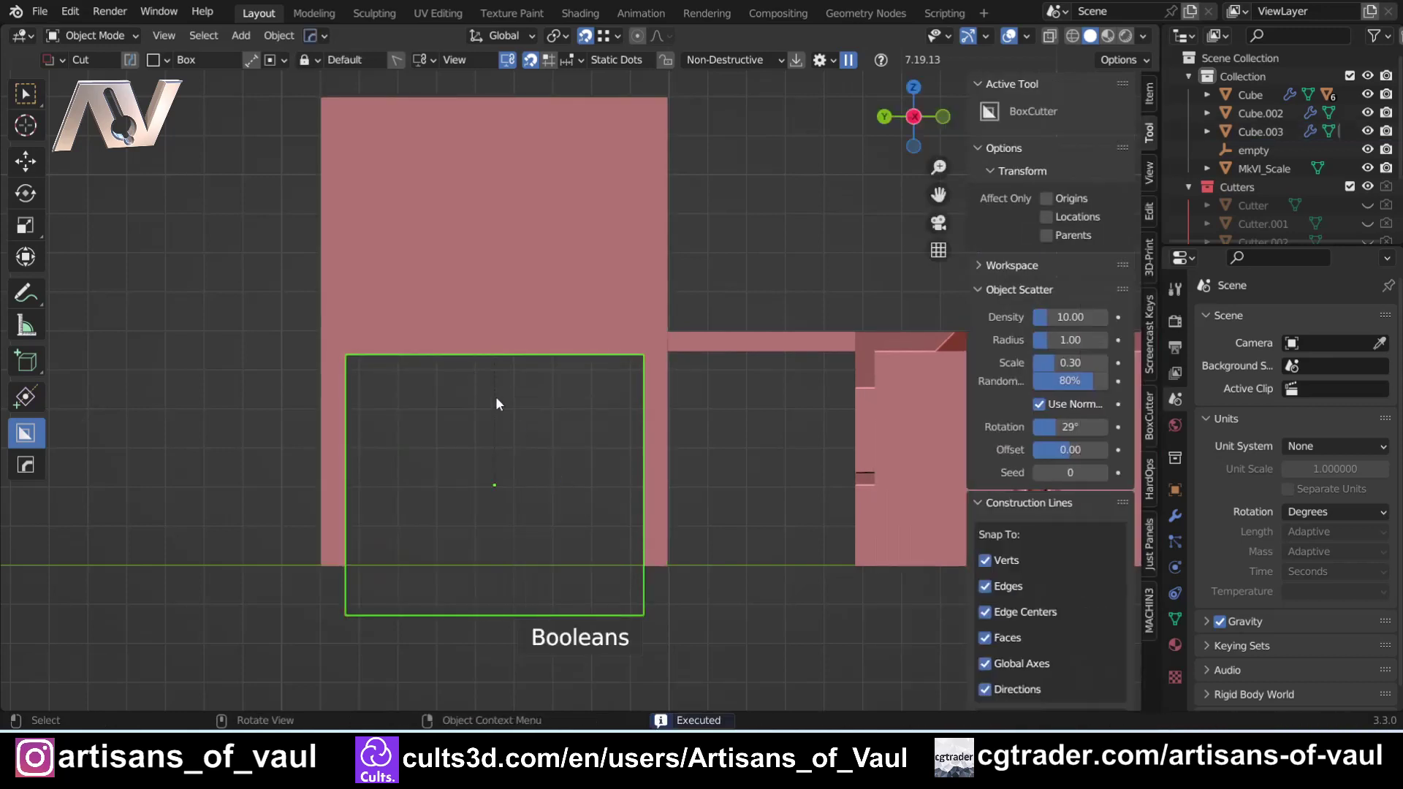
# Set snapping to Edge and move the cutter's upper vertices level with the roof overhang's underside
pyautogui.press('Tab')
pyautogui.click(407, 414)
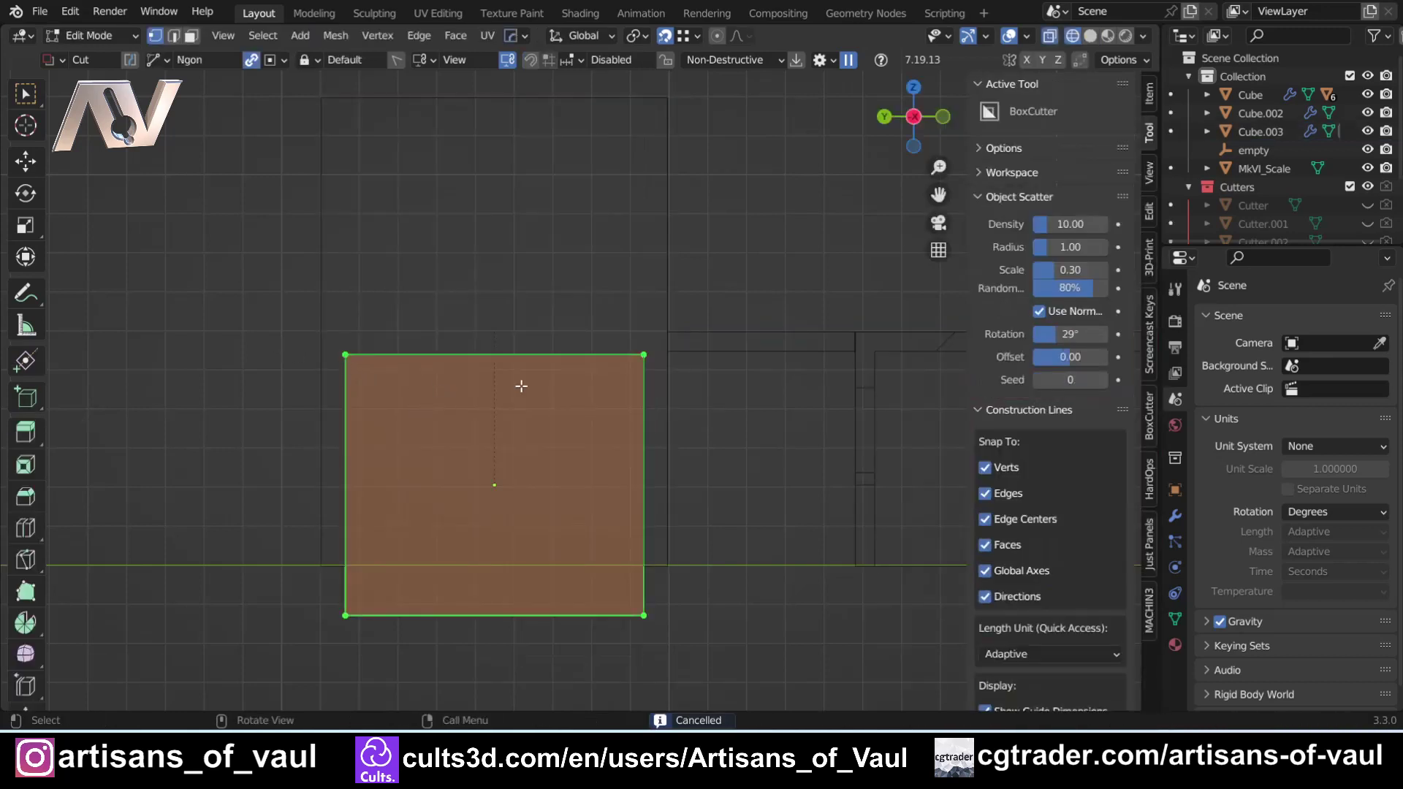
pyautogui.moveTo(272, 323); pyautogui.dragTo(711, 404)
pyautogui.keyDown('shift'); pyautogui.moveTo(711, 405); pyautogui.dragTo(567, 395, button='middle'); pyautogui.keyUp('shift')
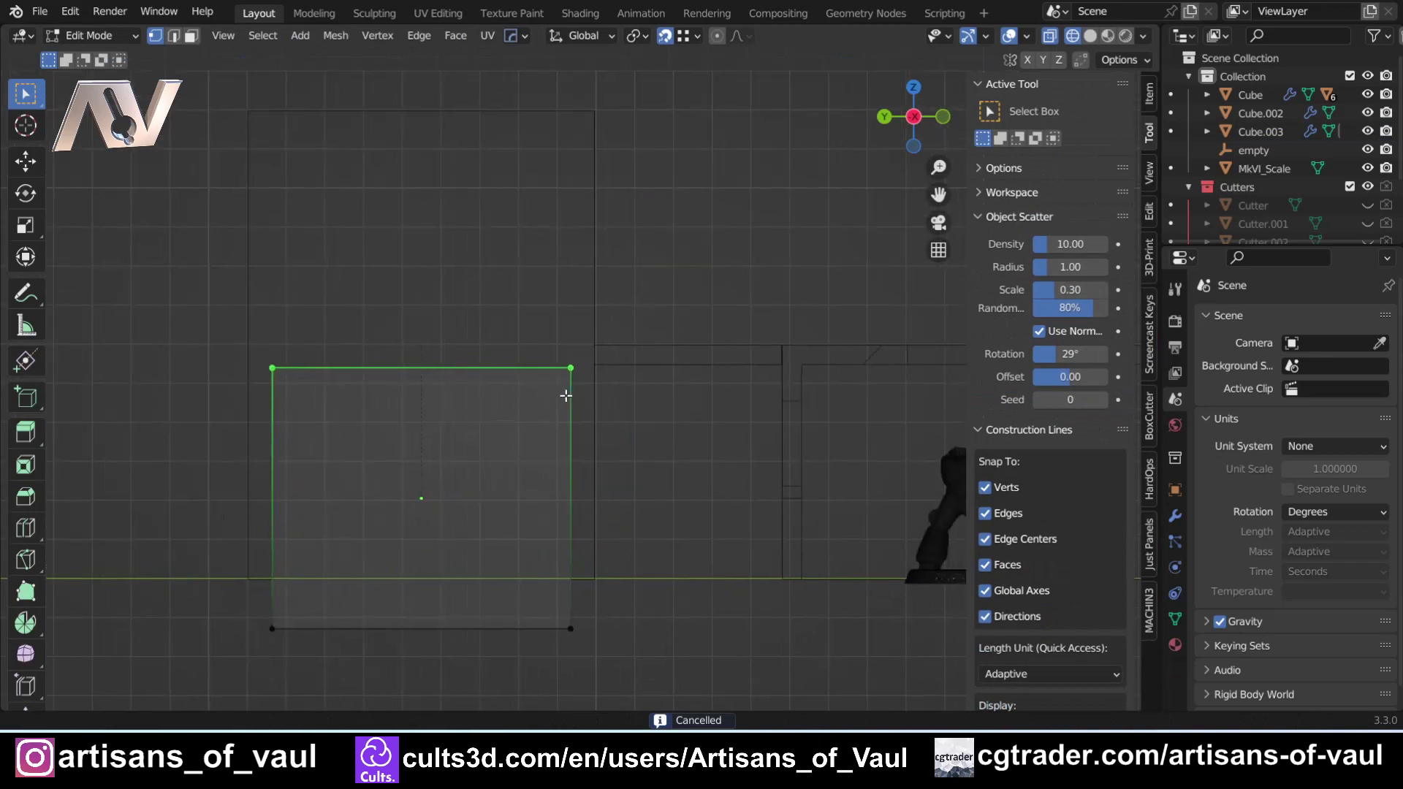
pyautogui.scroll(2, 567, 395)
pyautogui.hotkey('ctrl', 'shift', 'Tab')
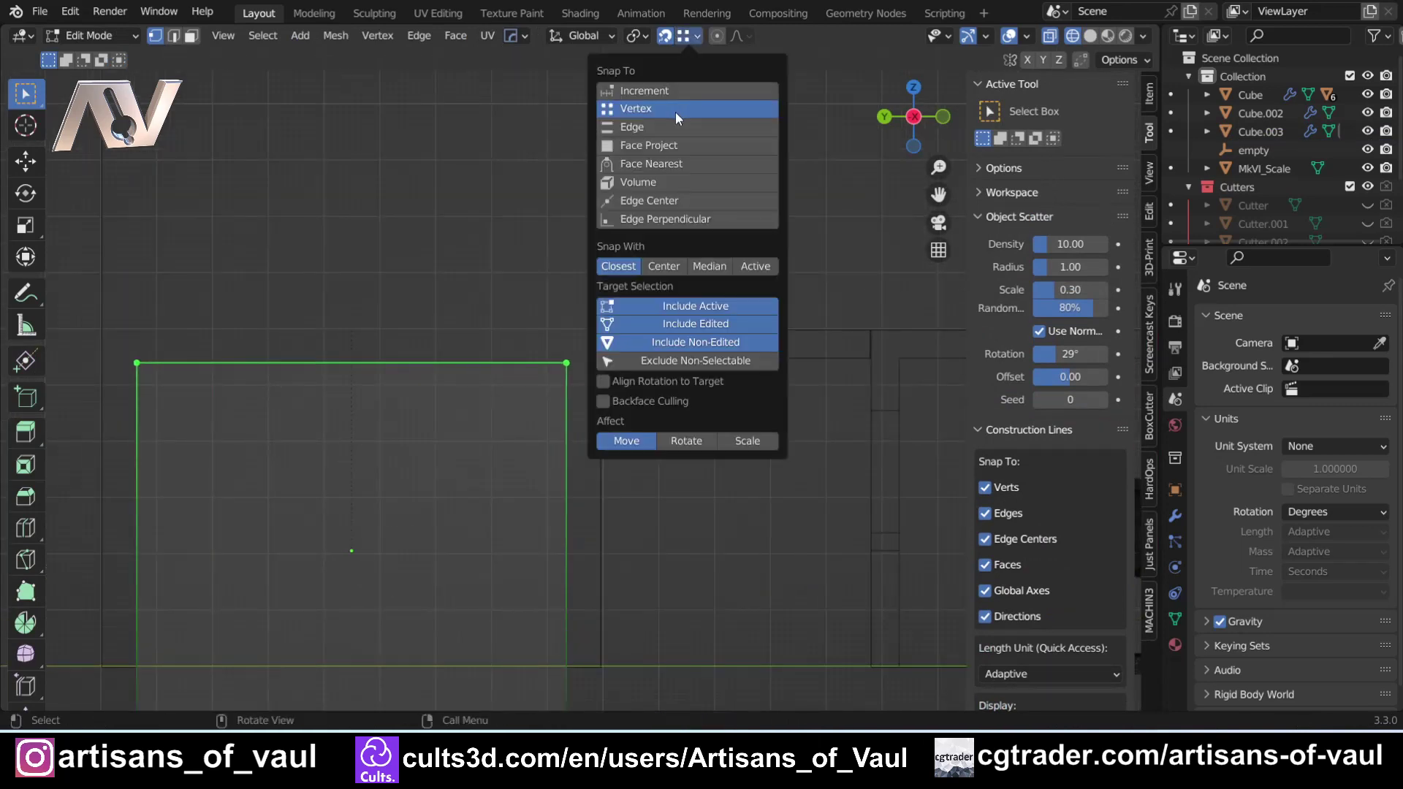
pyautogui.click(662, 123)
pyautogui.press('g')
pyautogui.click(662, 358)
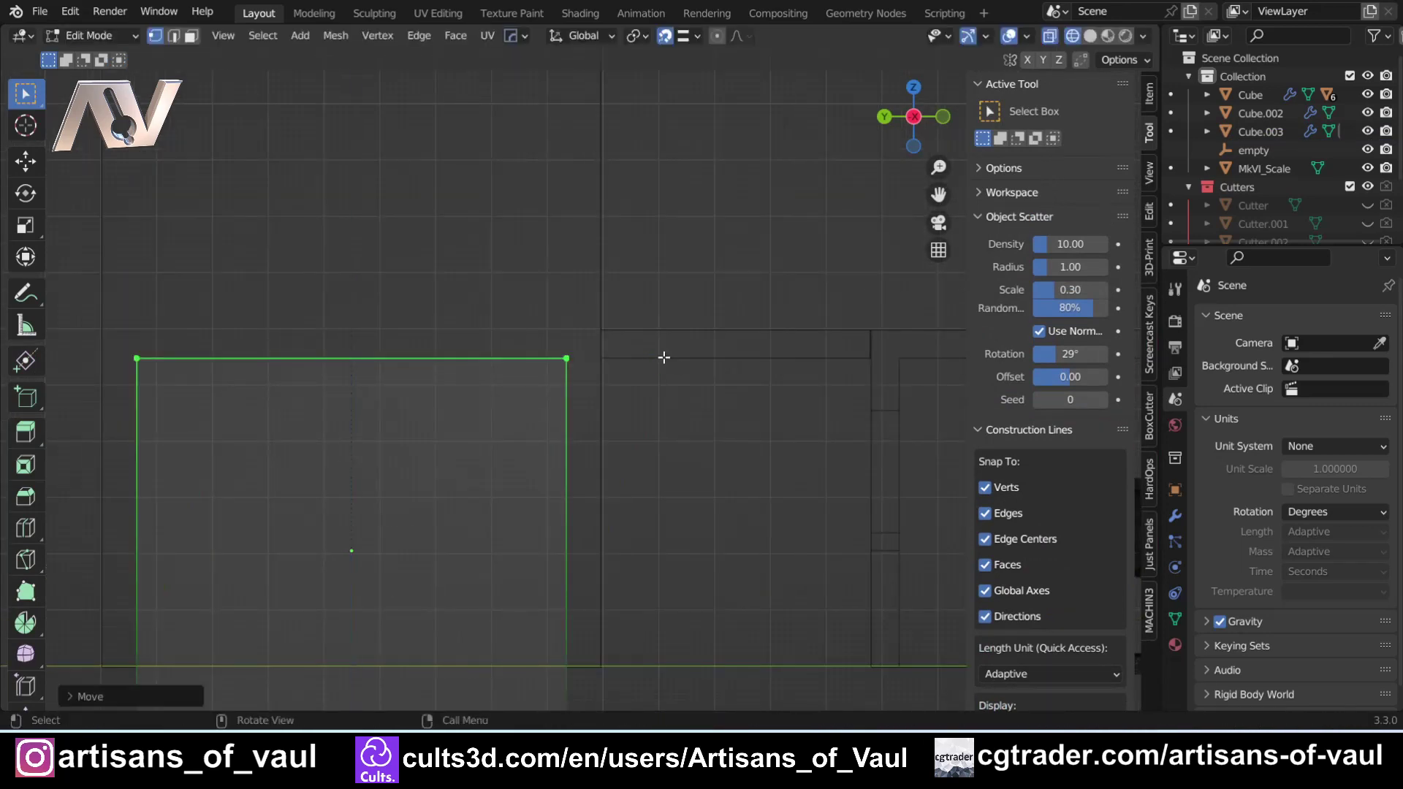
# Snap the cutter's side vertices nearest the roof overhang to the tower block's inner face along Y
pyautogui.scroll(-3, 613, 435)
pyautogui.keyDown('shift'); pyautogui.moveTo(612, 434); pyautogui.dragTo(542, 314, button='middle'); pyautogui.keyUp('shift')
pyautogui.scroll(2, 534, 307)
pyautogui.keyDown('shift'); pyautogui.moveTo(448, 267); pyautogui.dragTo(521, 392, button='middle'); pyautogui.keyUp('shift')
pyautogui.moveTo(494, 308); pyautogui.dragTo(623, 649)
pyautogui.scroll(1, 607, 504)
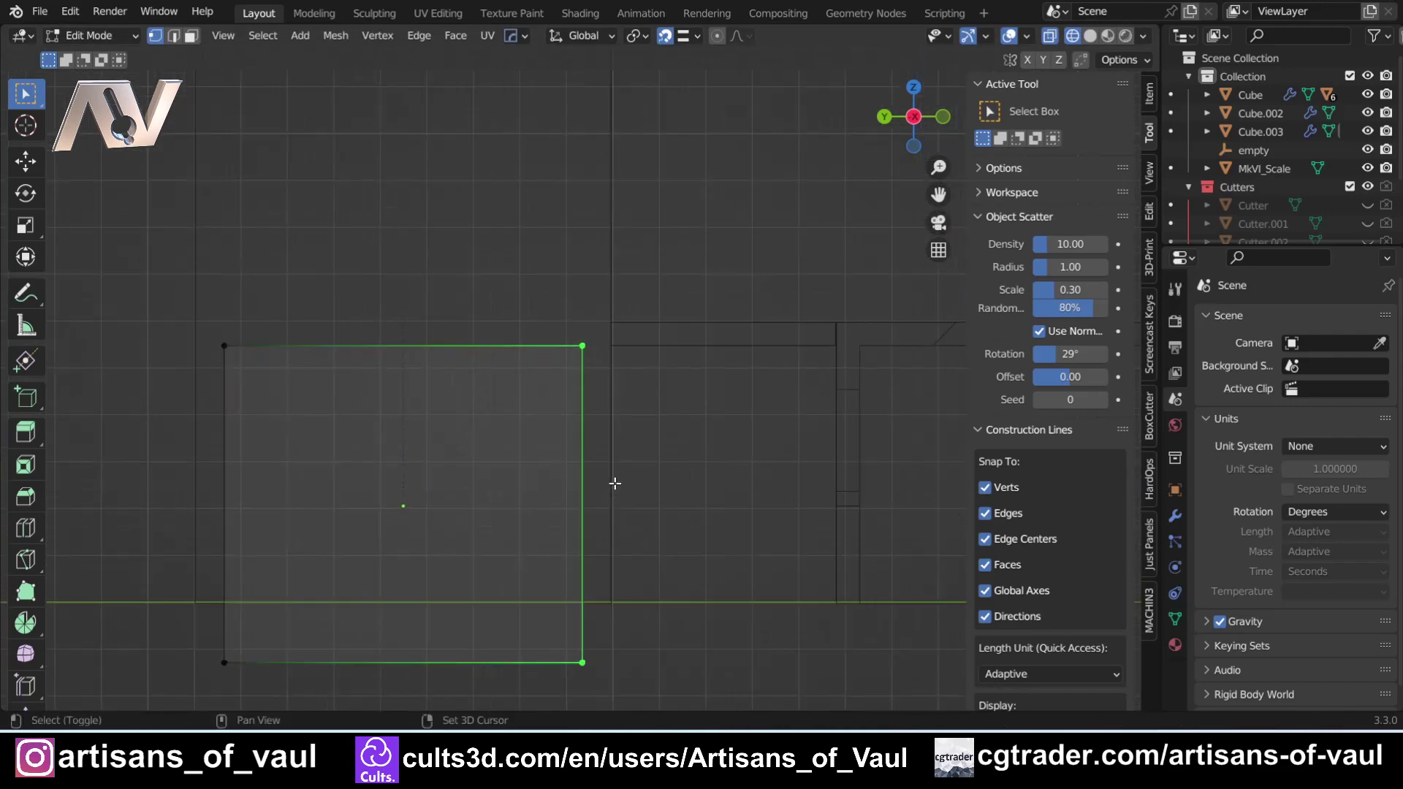
pyautogui.press('g')
pyautogui.press('y')
pyautogui.click(611, 484)
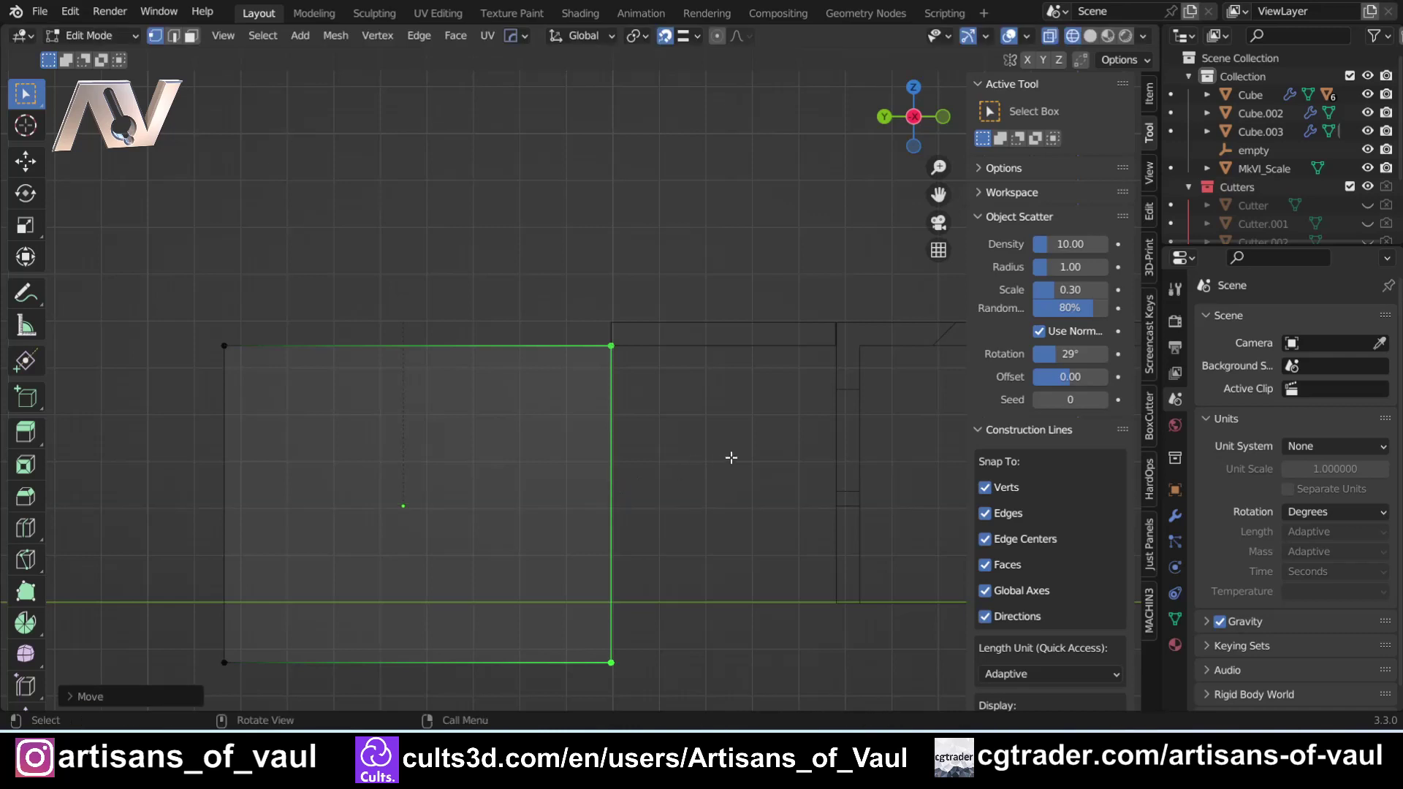
# Move the same cutter vertices 5 units along Y away from the tower block's inner face
pyautogui.write('gy')
pyautogui.write('-5')
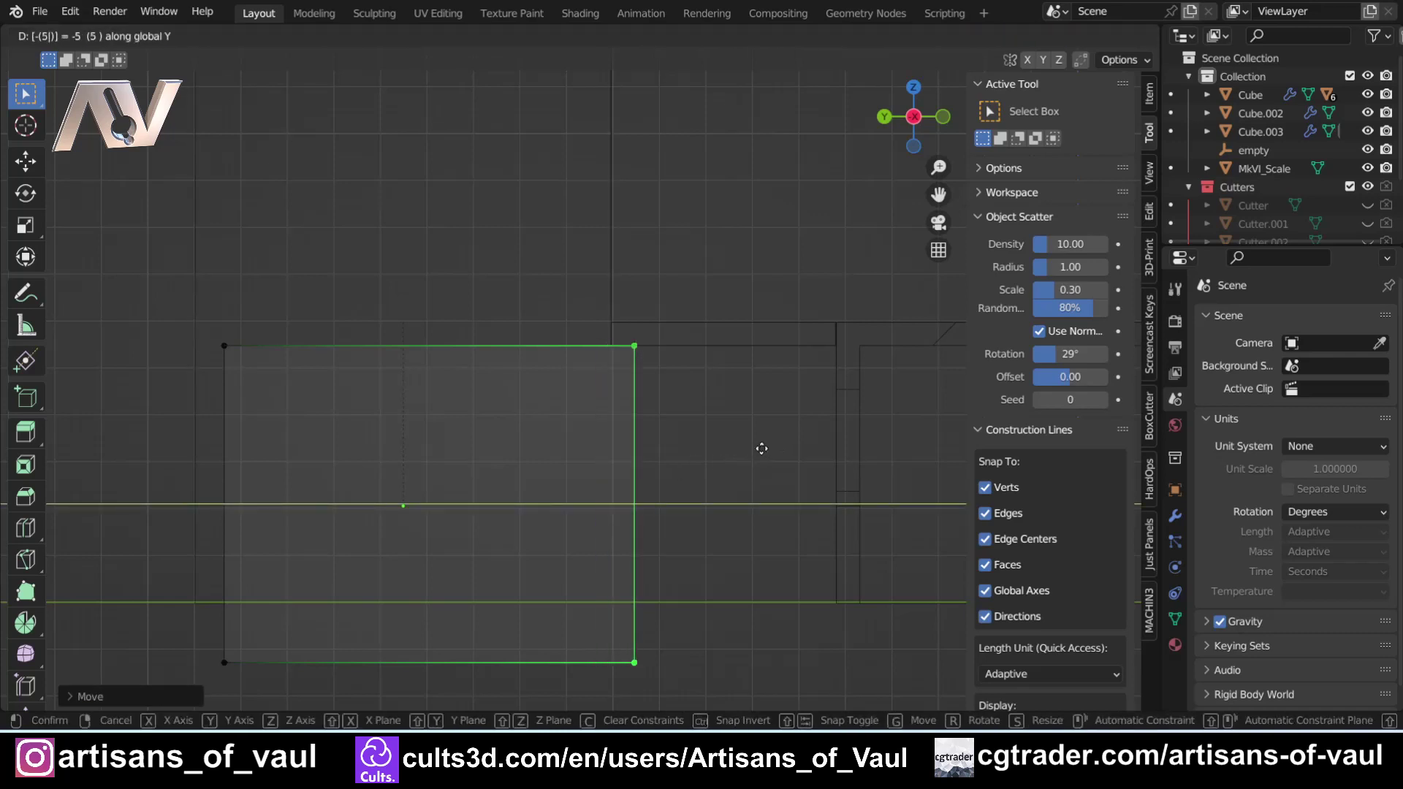
pyautogui.press('-')
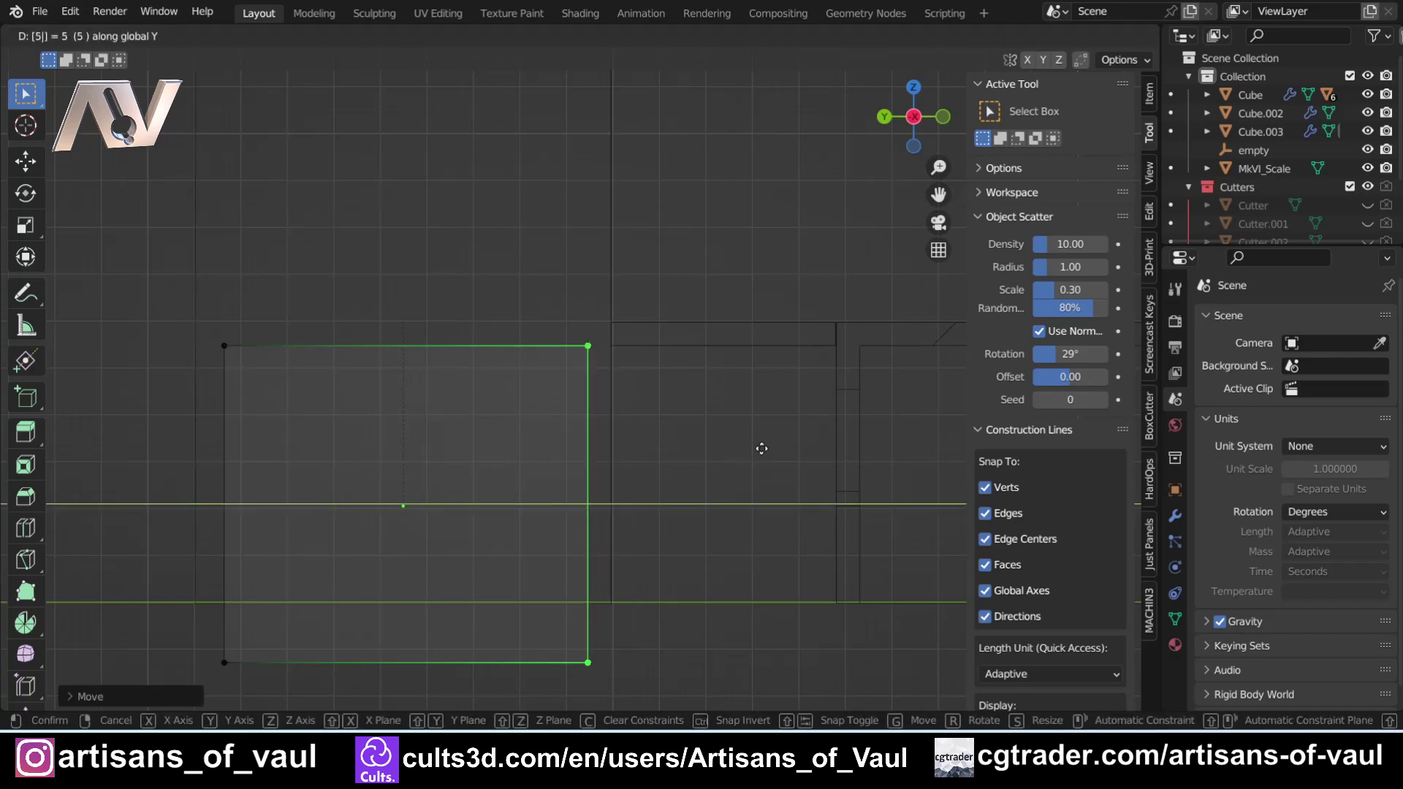
pyautogui.press('Return')
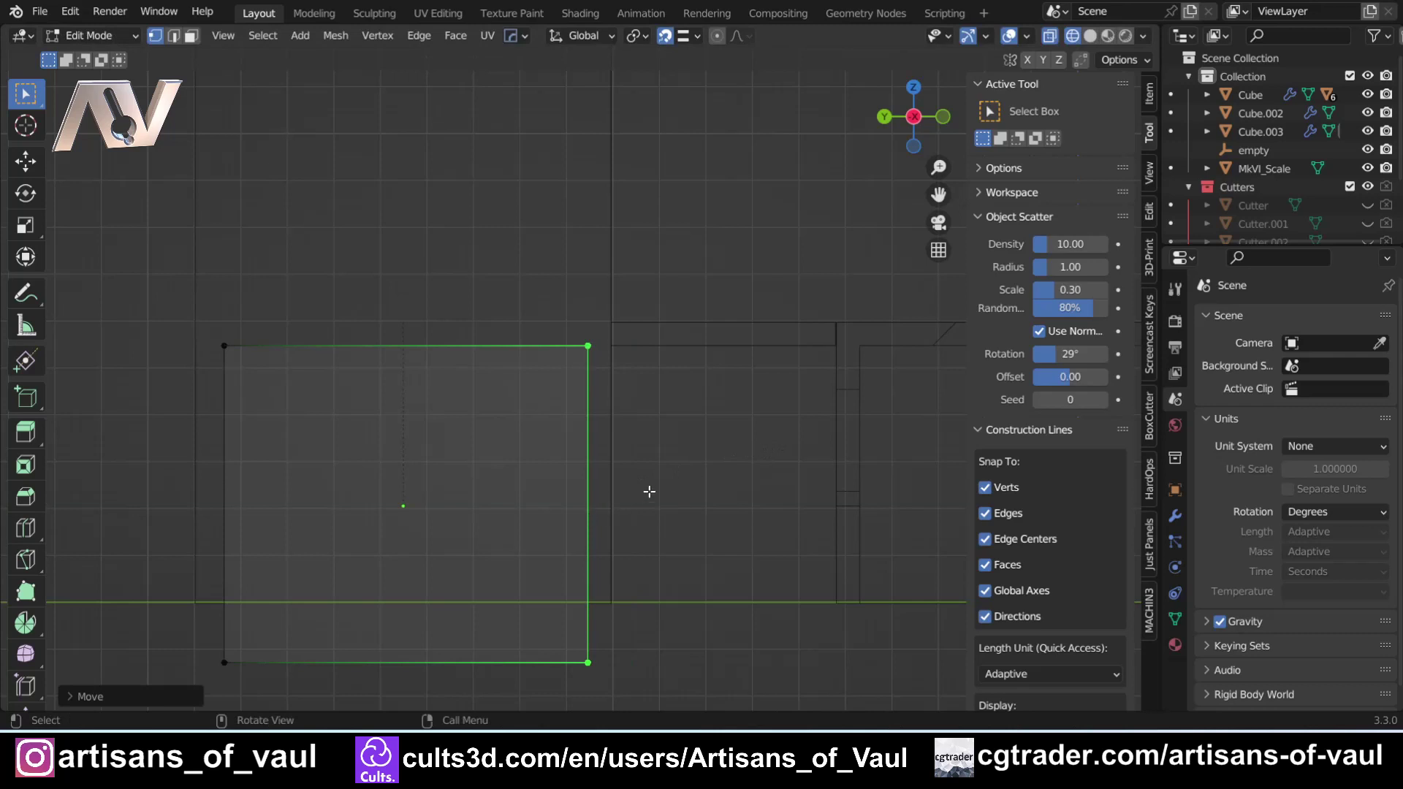
# Symmetrize the cutter along Y with MACHIN3 to match both side walls, then return to solid shading in Object Mode
pyautogui.hotkey('alt', 'x')
pyautogui.keyDown('shift'); pyautogui.moveTo(224, 415); pyautogui.dragTo(304, 392, button='middle'); pyautogui.keyUp('shift')
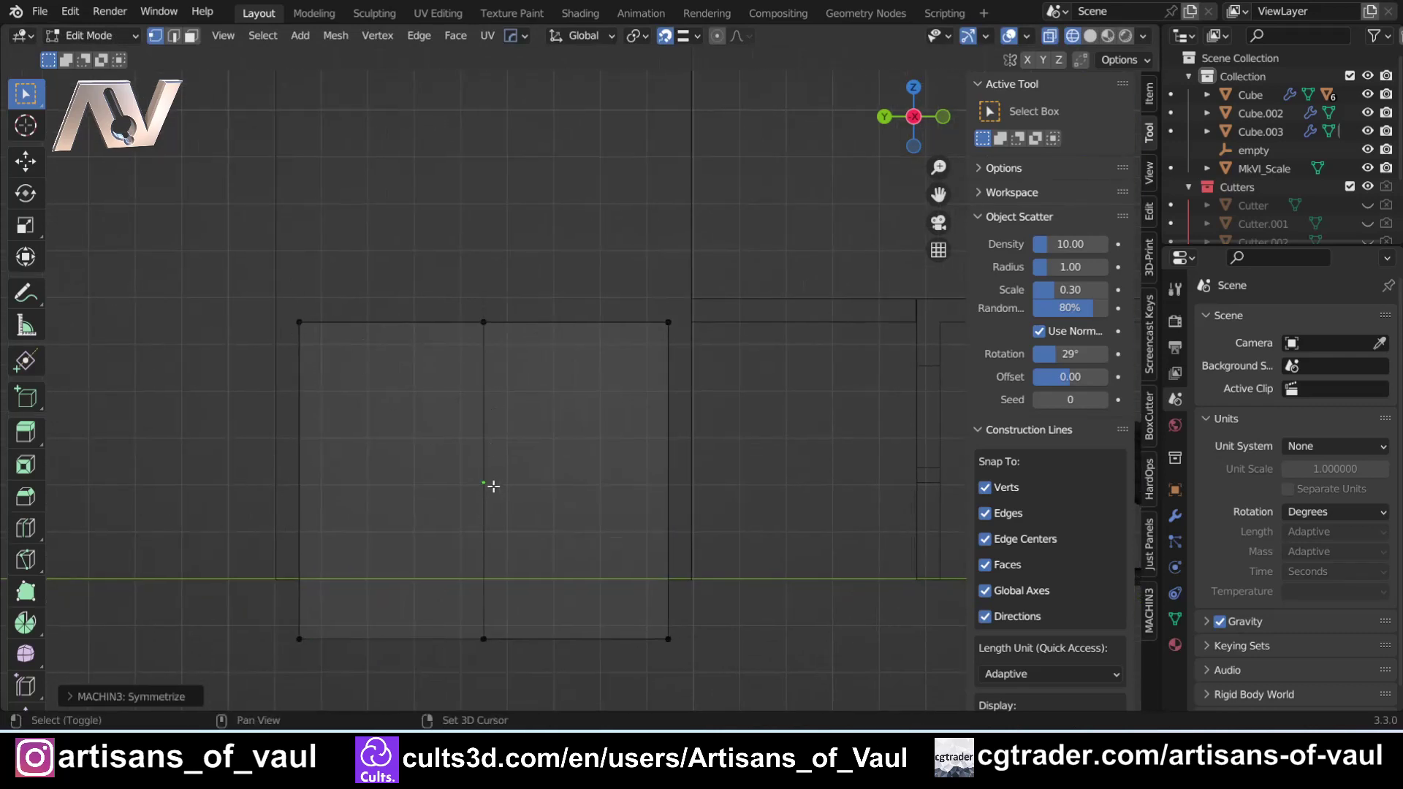
pyautogui.moveTo(433, 415); pyautogui.dragTo(457, 457, button='middle')
pyautogui.hotkey('shift', 'z')
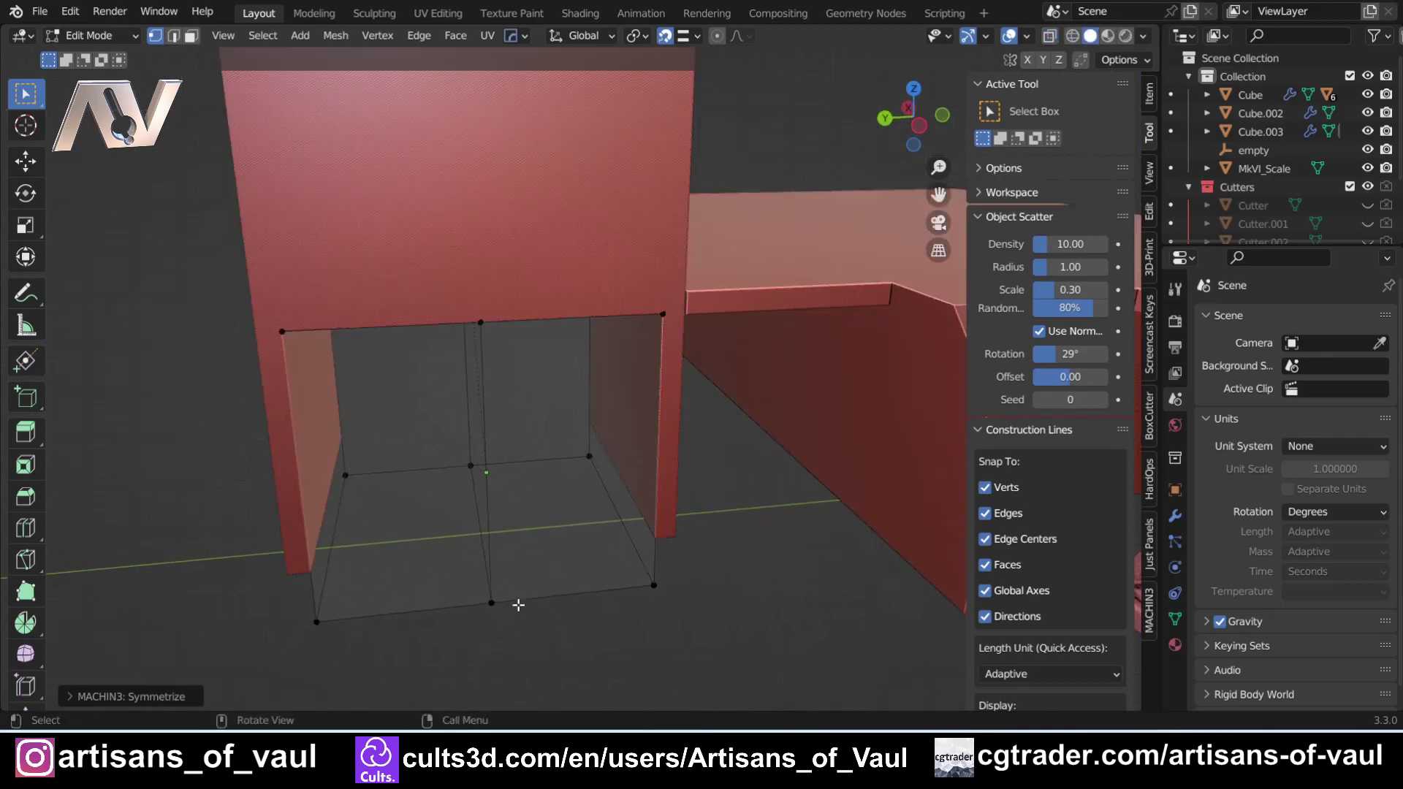
pyautogui.moveTo(519, 605); pyautogui.dragTo(492, 530, button='middle')
pyautogui.press('Tab')
pyautogui.click(501, 226)
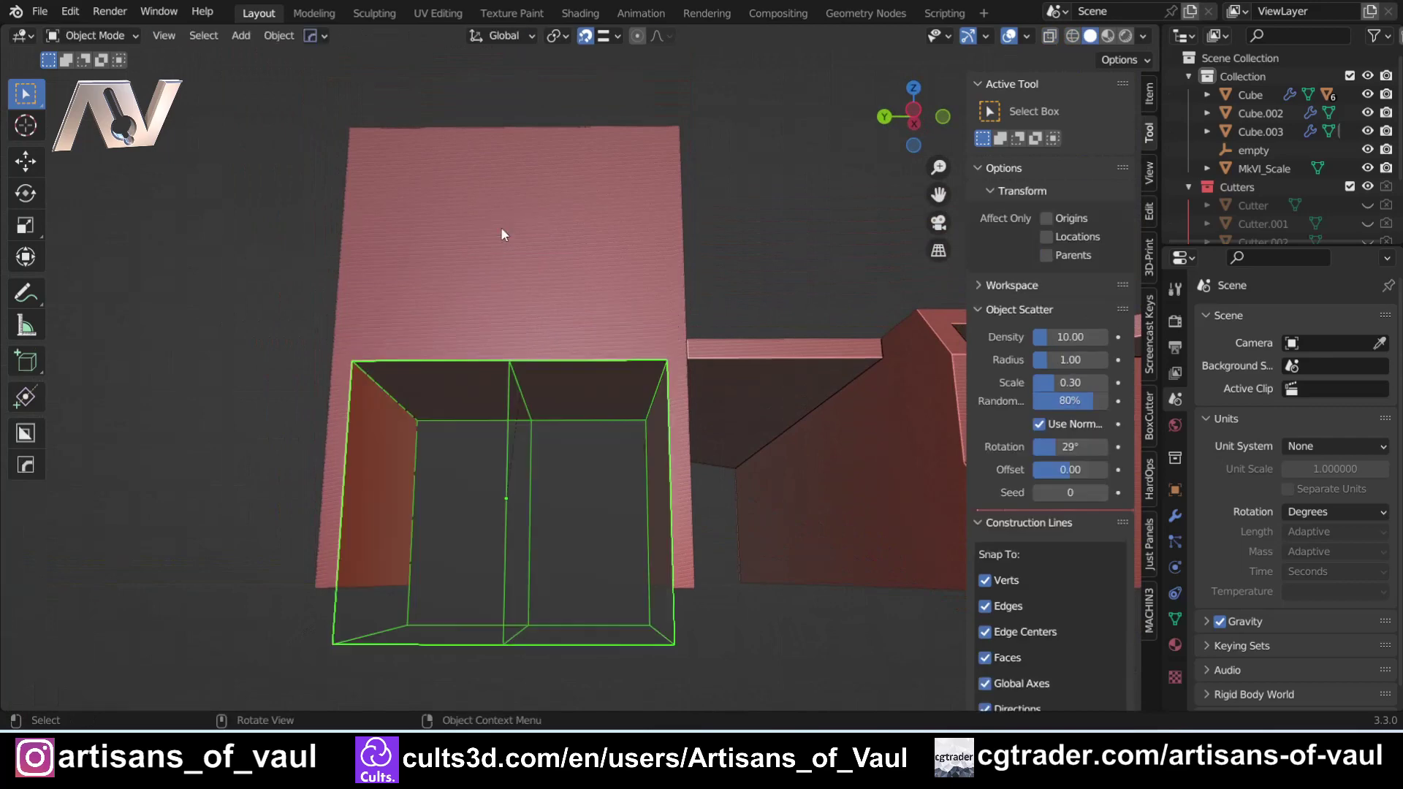
# Move the cutter's lower vertices up along Z to snap to the tower block's base edge, then return to Object Mode
pyautogui.click(913, 116)
pyautogui.press('Tab')
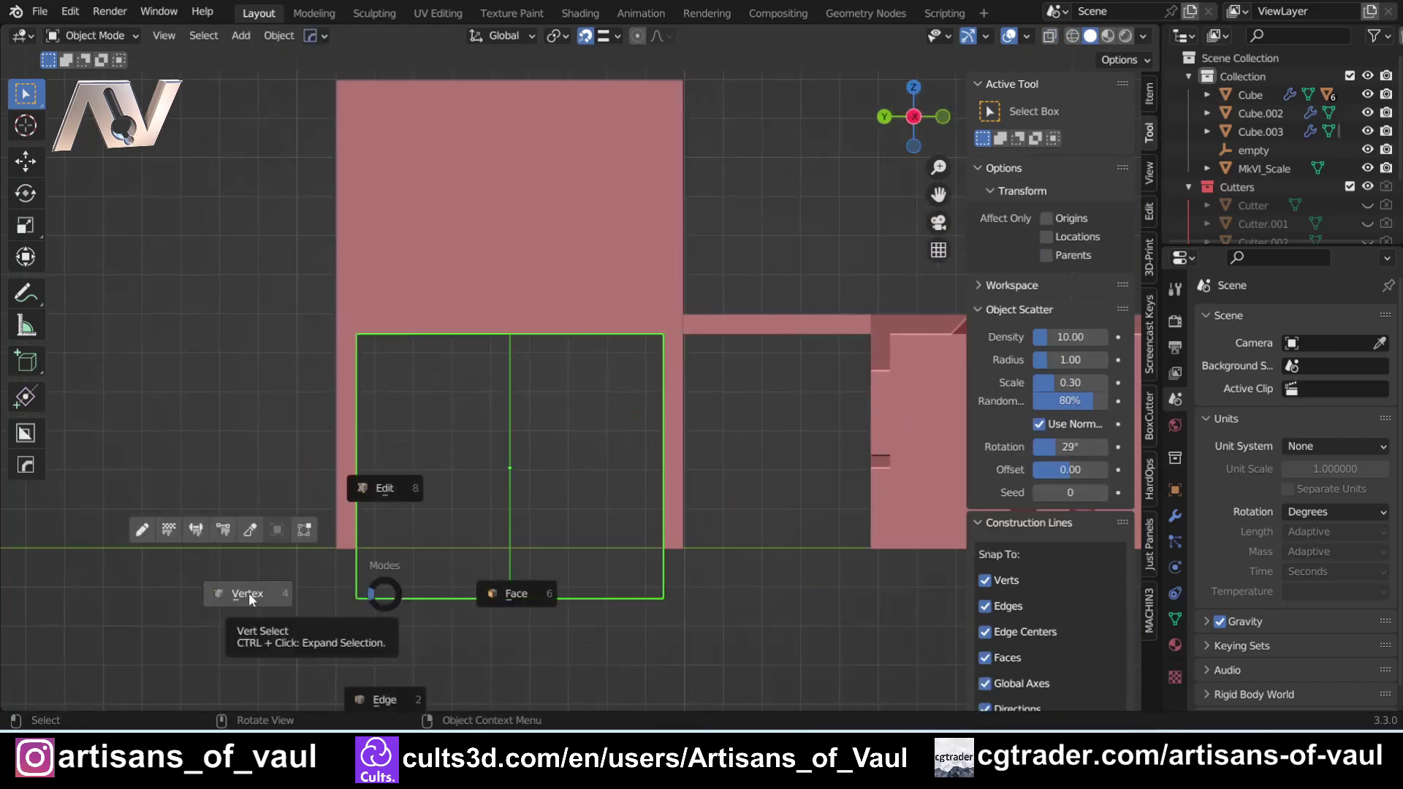
pyautogui.click(249, 594)
pyautogui.hotkey('alt', 'z')
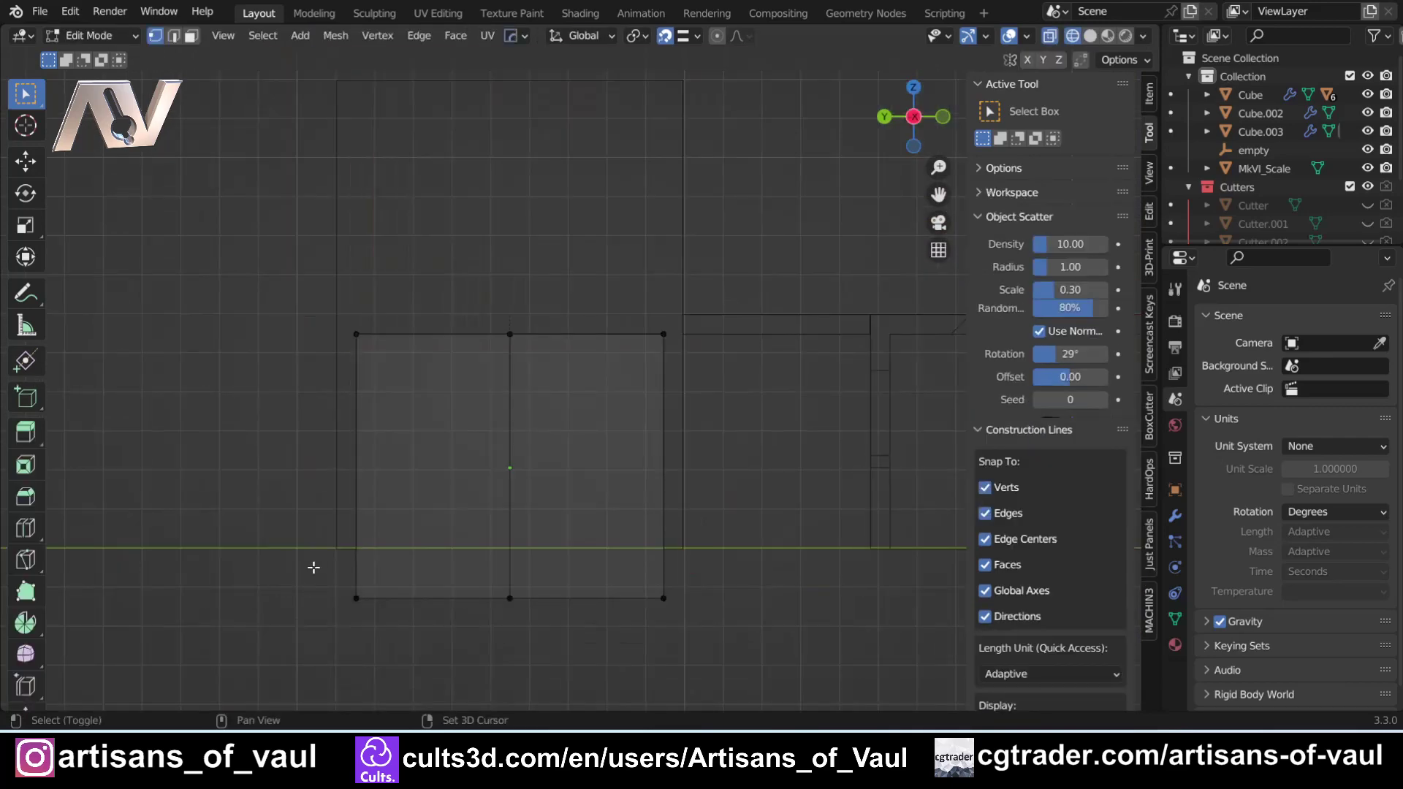
pyautogui.moveTo(314, 568); pyautogui.dragTo(727, 652)
pyautogui.hotkey('alt', 'z')
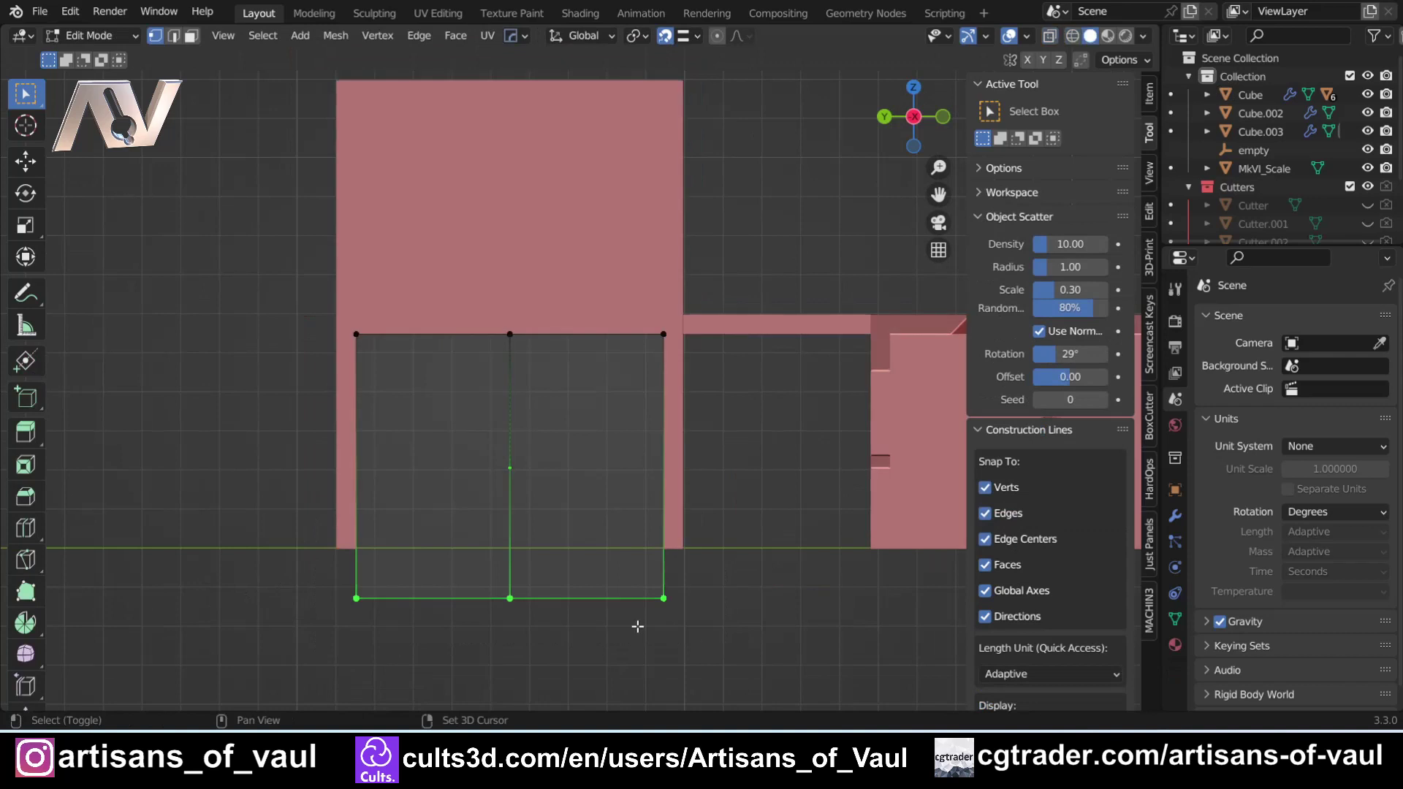
pyautogui.press('g')
pyautogui.press('z')
pyautogui.click(340, 549)
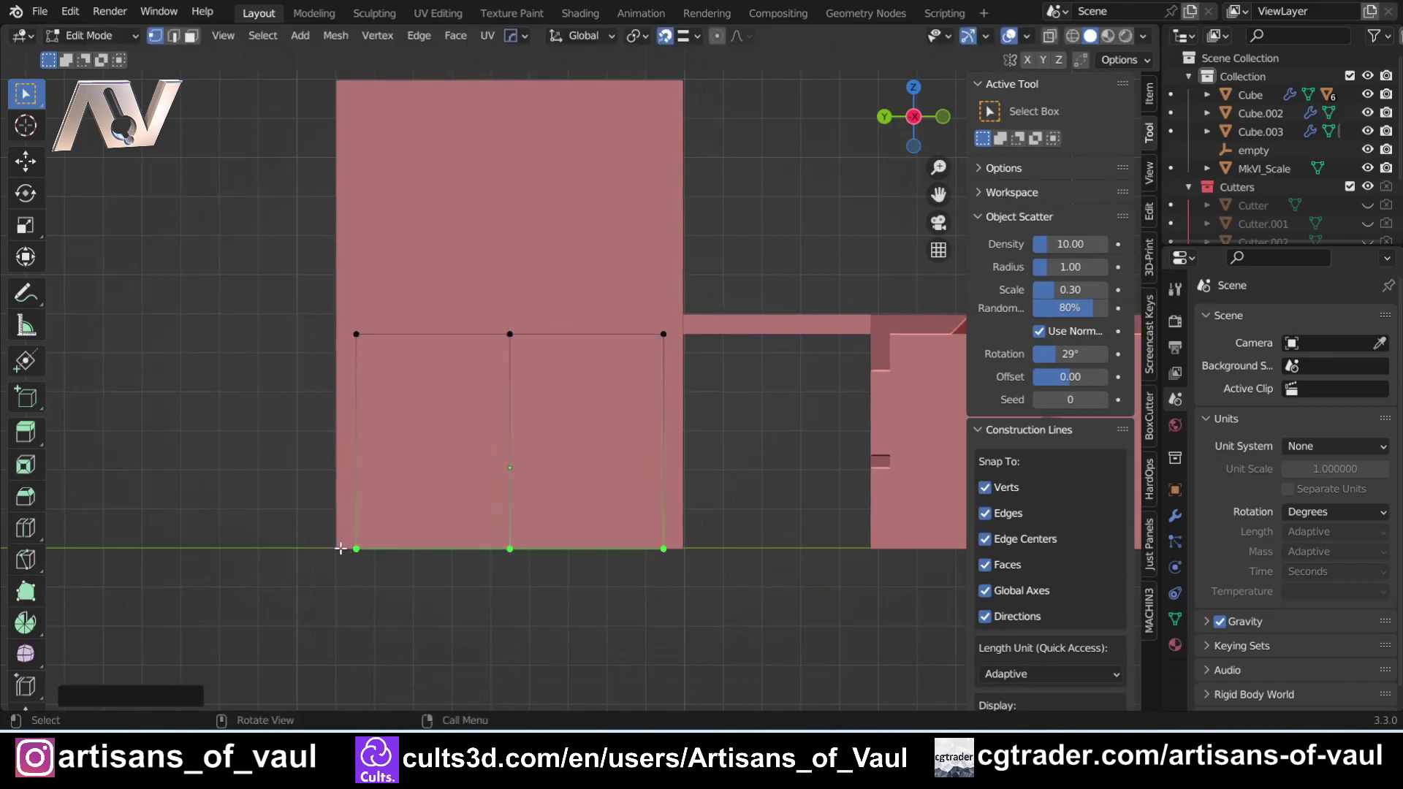
pyautogui.press('Tab')
pyautogui.click(511, 326)
# Set the solver of the tower block's Boolean modifier to Exact and deselect the block
pyautogui.click(607, 270)
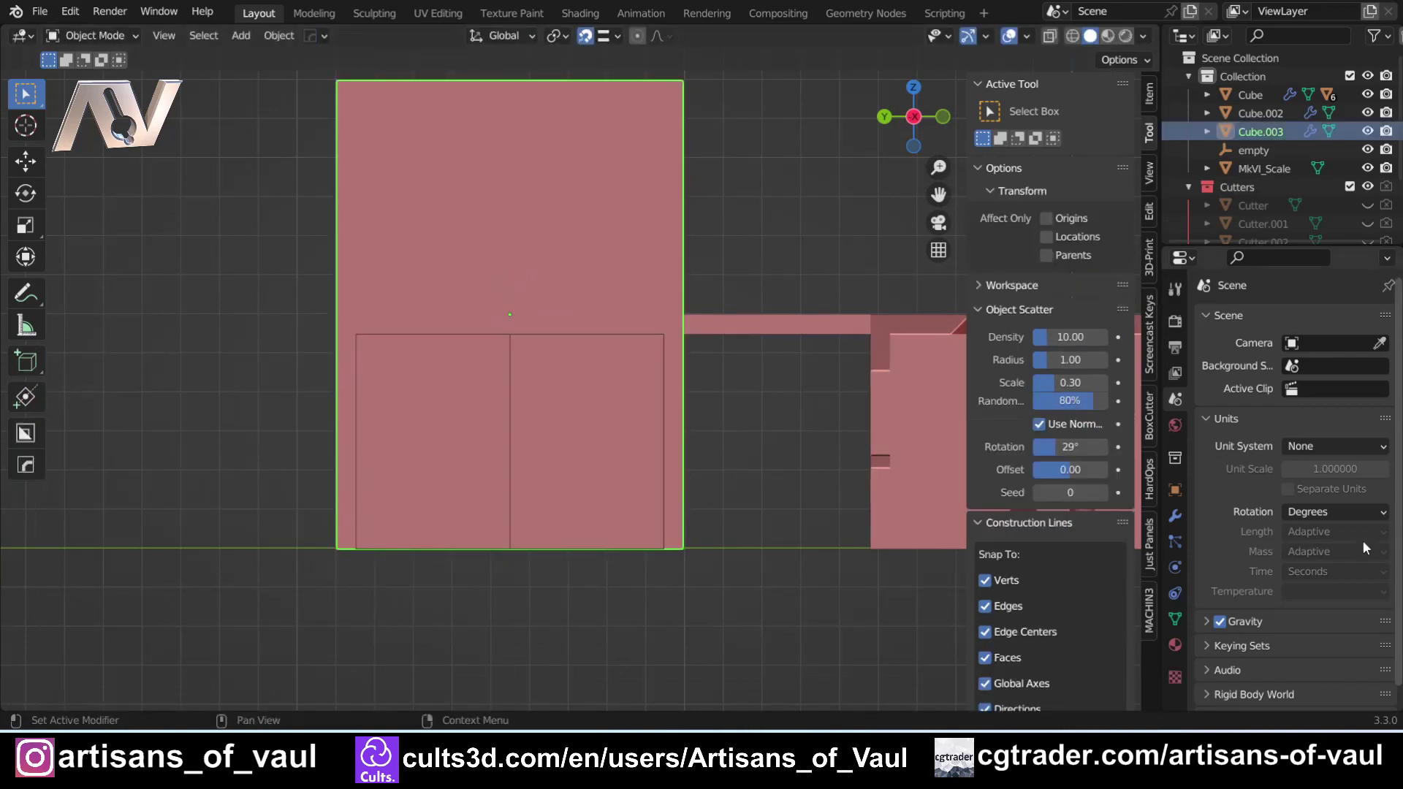
pyautogui.click(1174, 516)
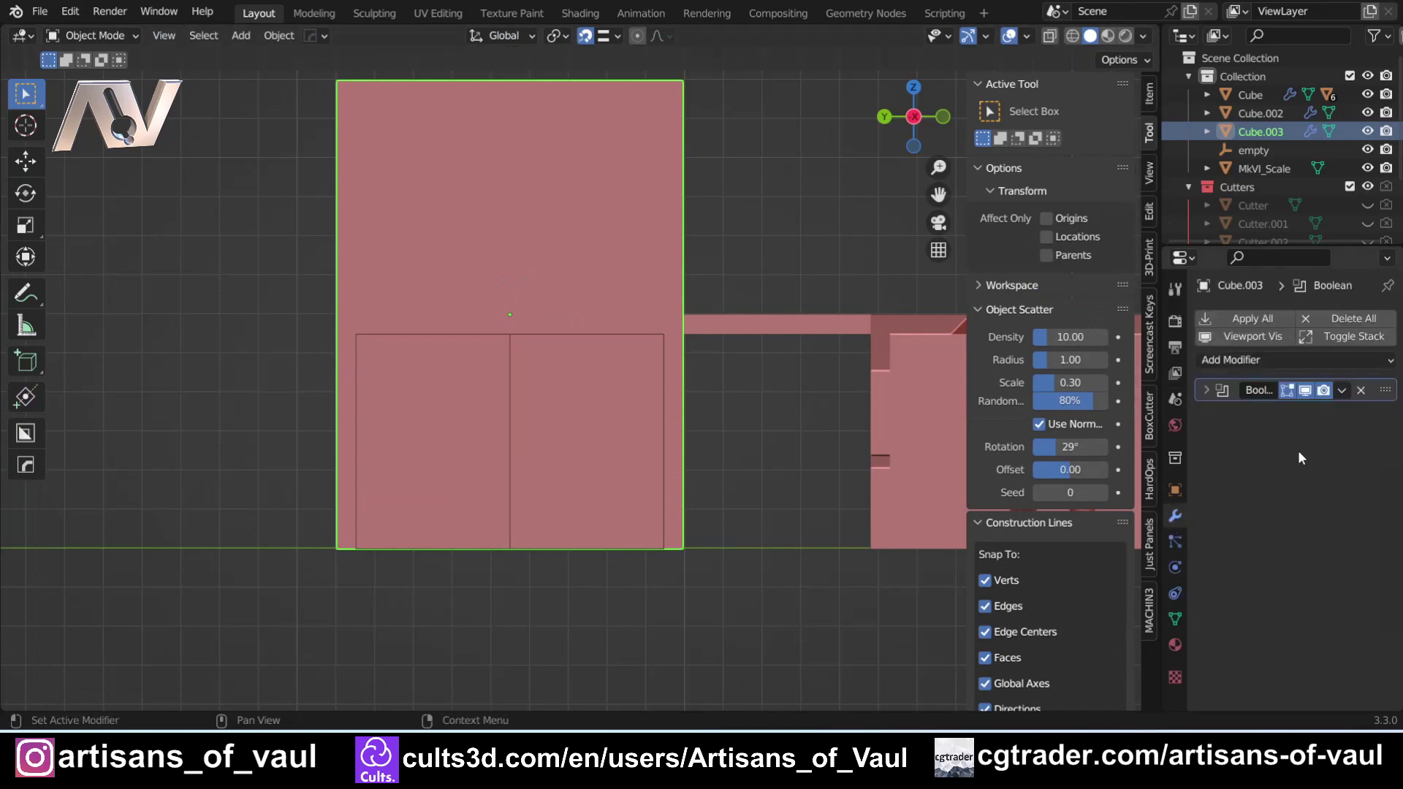
pyautogui.click(1342, 390)
pyautogui.click(1206, 390)
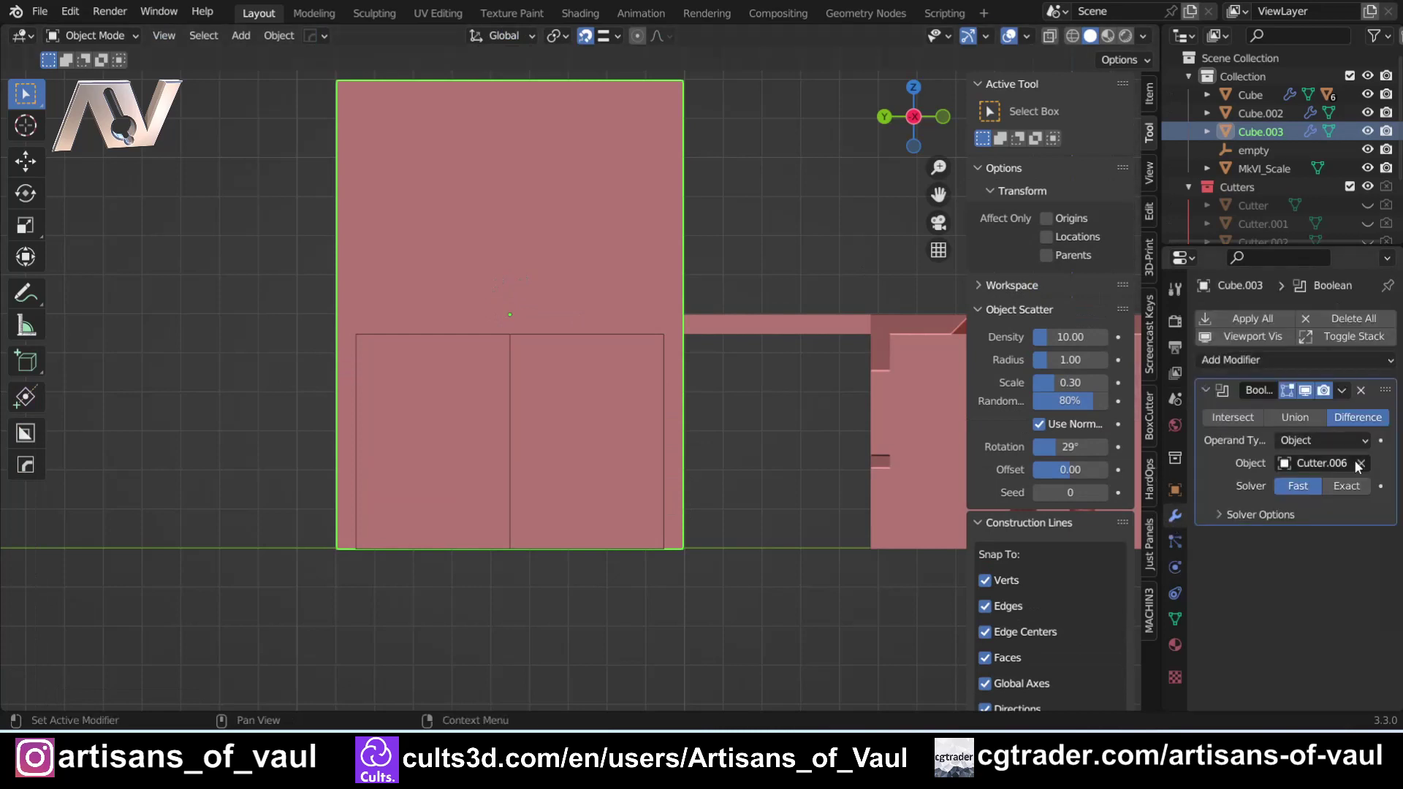
pyautogui.click(1341, 486)
pyautogui.click(815, 477)
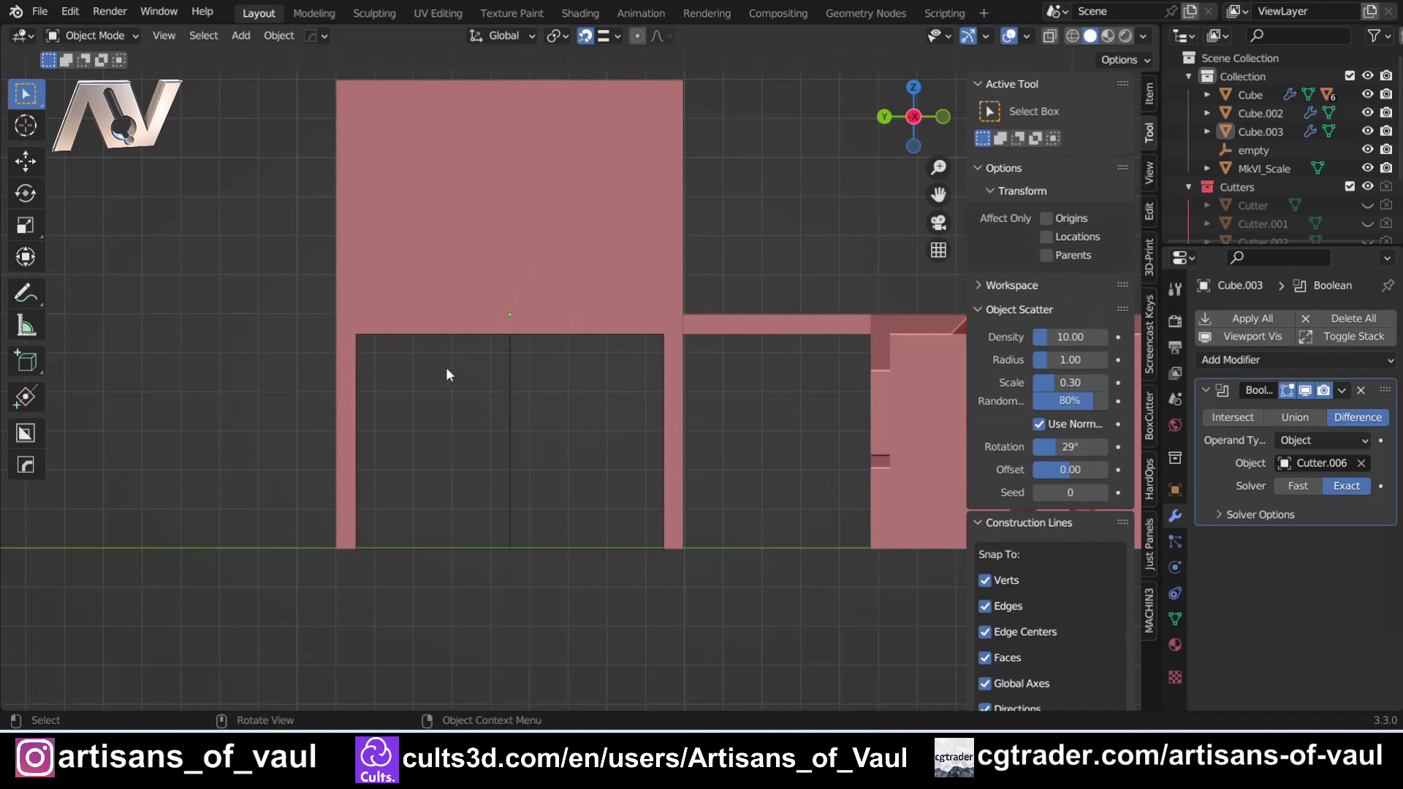
pyautogui.scroll(2, 546, 319)
pyautogui.keyDown('shift'); pyautogui.moveTo(331, 396); pyautogui.dragTo(369, 425, button='middle'); pyautogui.keyUp('shift')
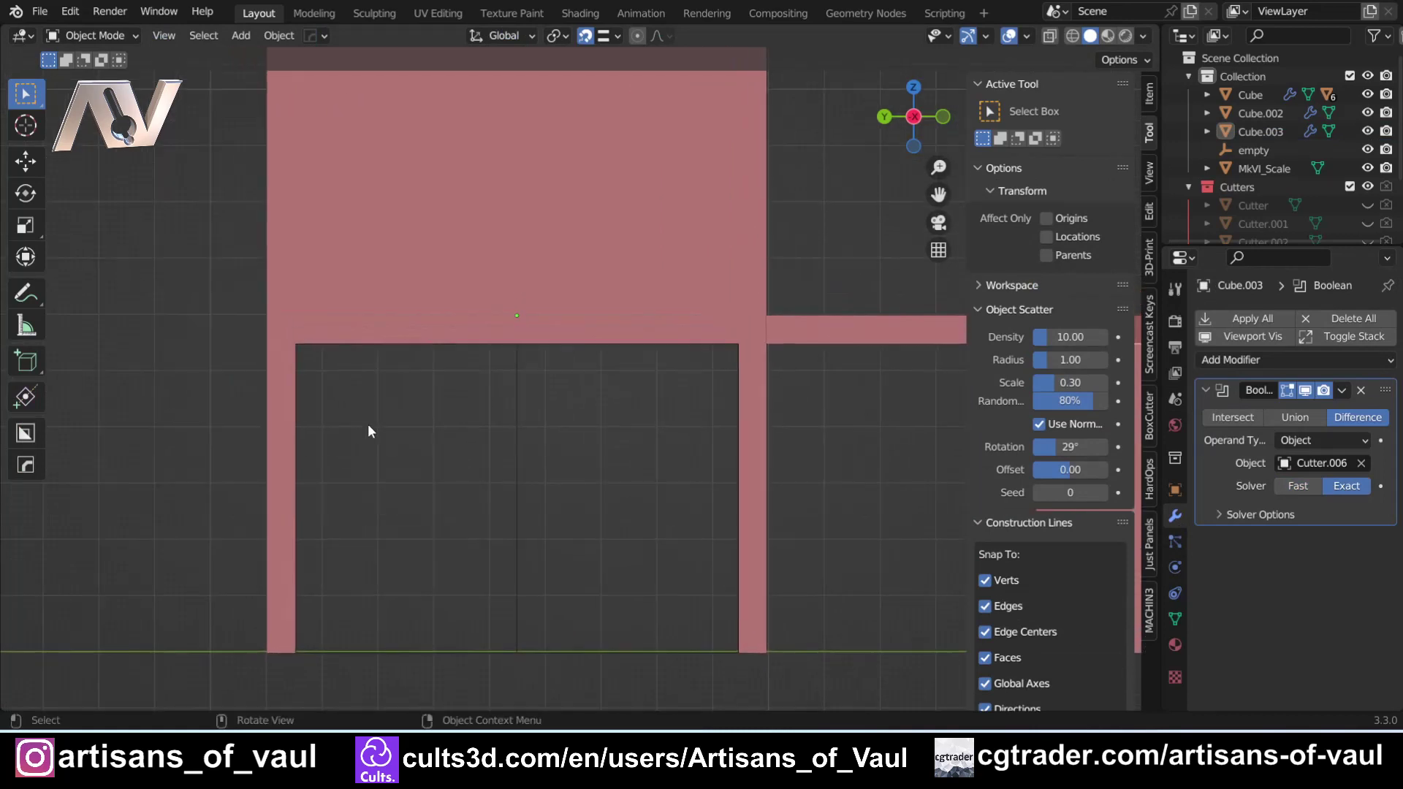
pyautogui.keyDown('shift'); pyautogui.moveTo(410, 519); pyautogui.dragTo(529, 514, button='middle'); pyautogui.keyUp('shift')
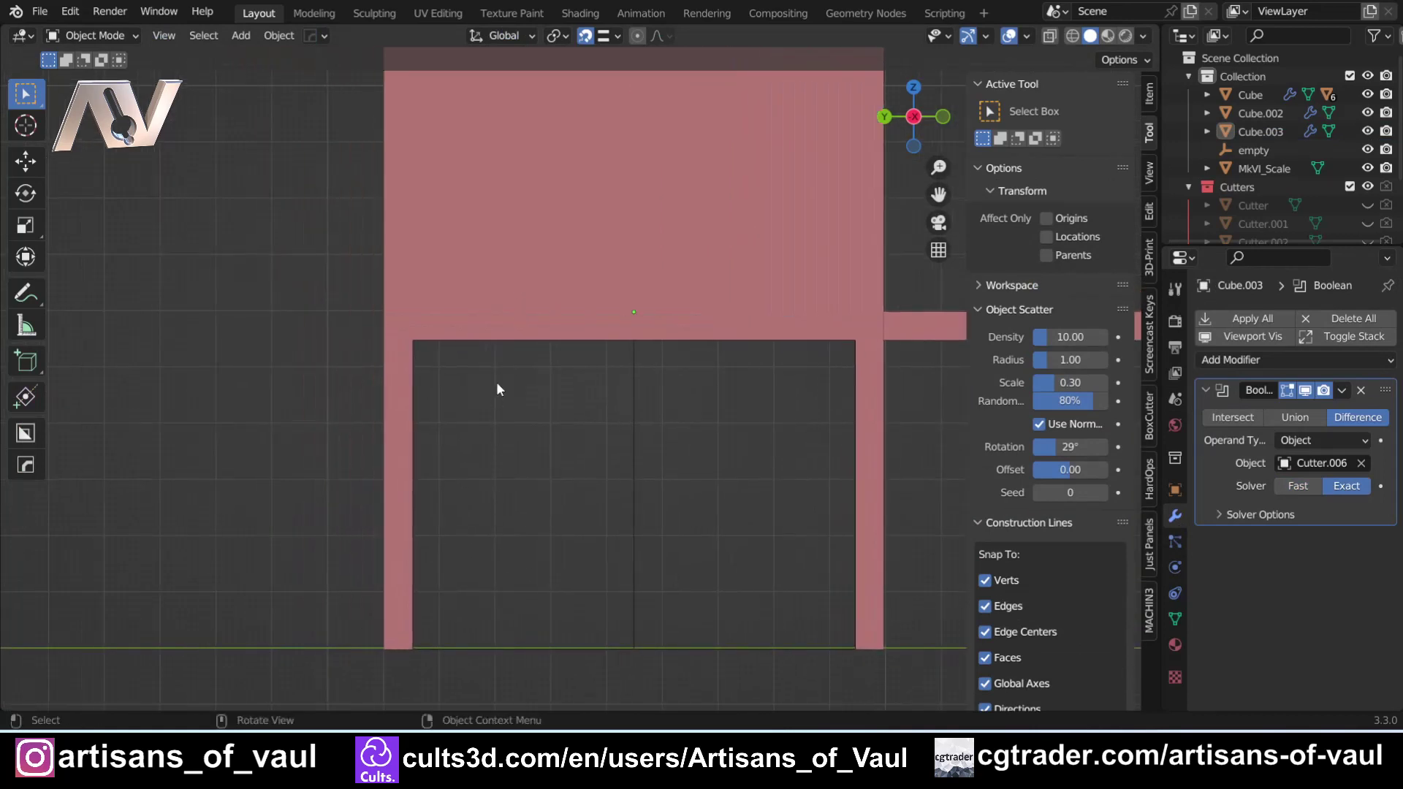
# Activate BoxCutter with the Ngon shape as an open line by turning off its cyclic option, and close the sidebar
pyautogui.keyDown('shift'); pyautogui.moveTo(516, 318); pyautogui.dragTo(470, 332, button='middle'); pyautogui.keyUp('shift')
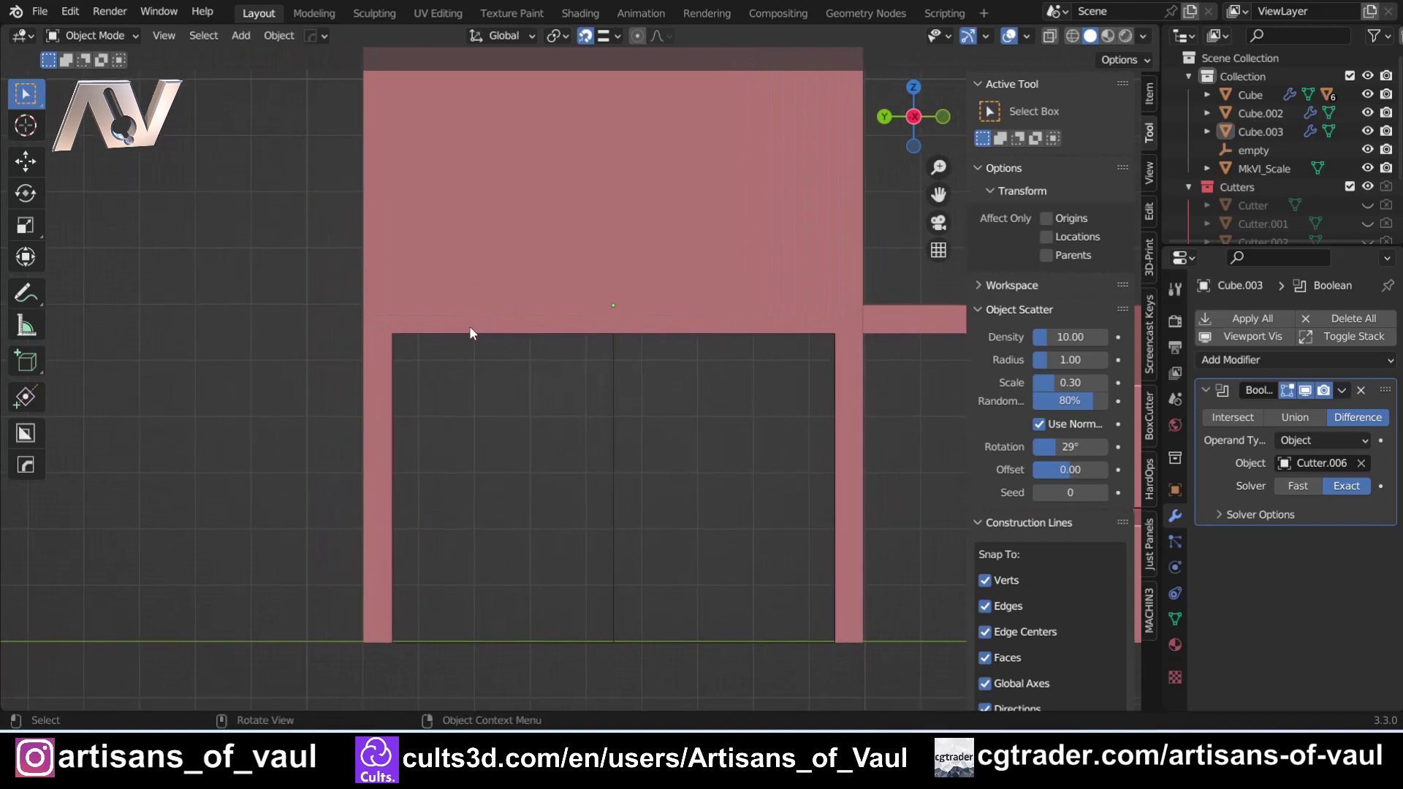
pyautogui.press('w')
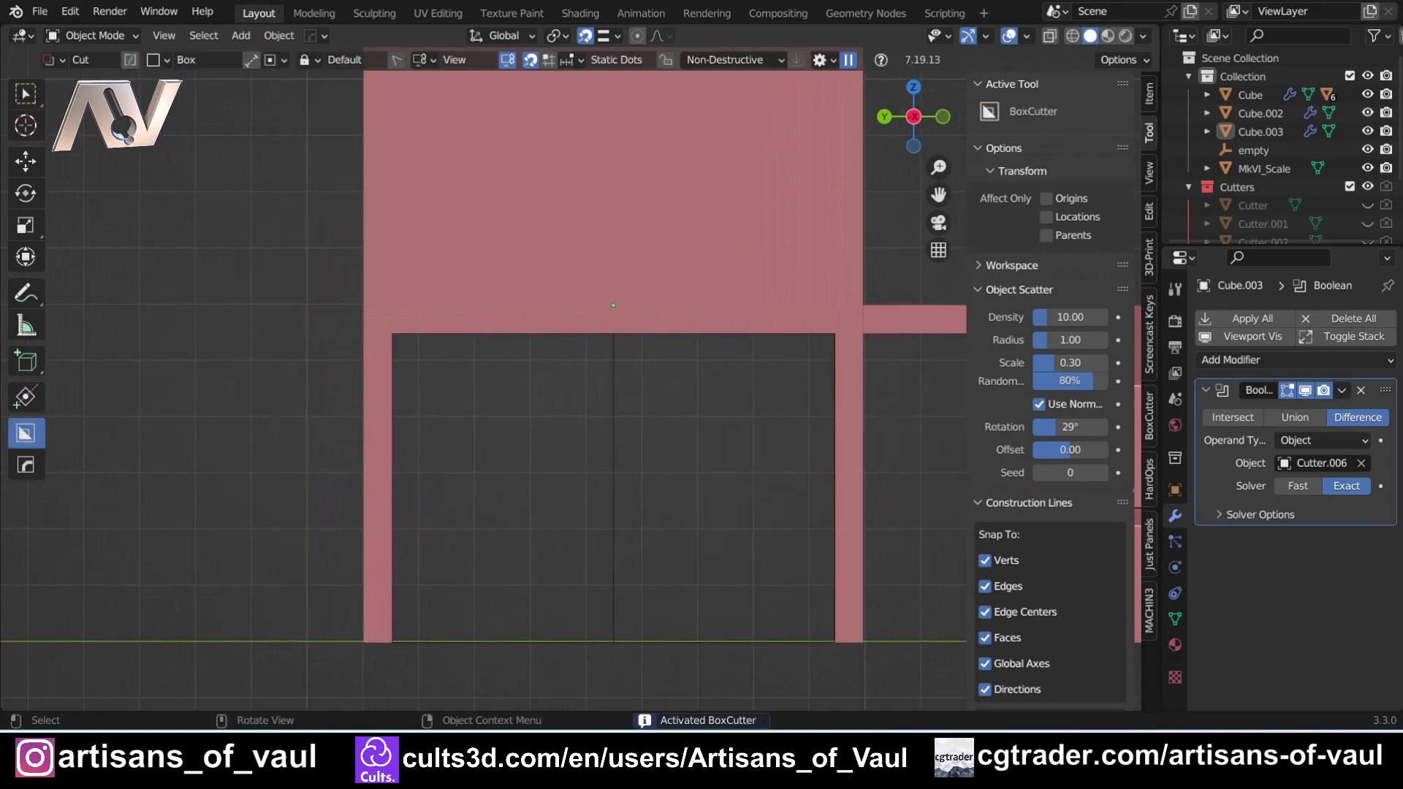
pyautogui.press('n')
pyautogui.hotkey('ctrl', 'd')
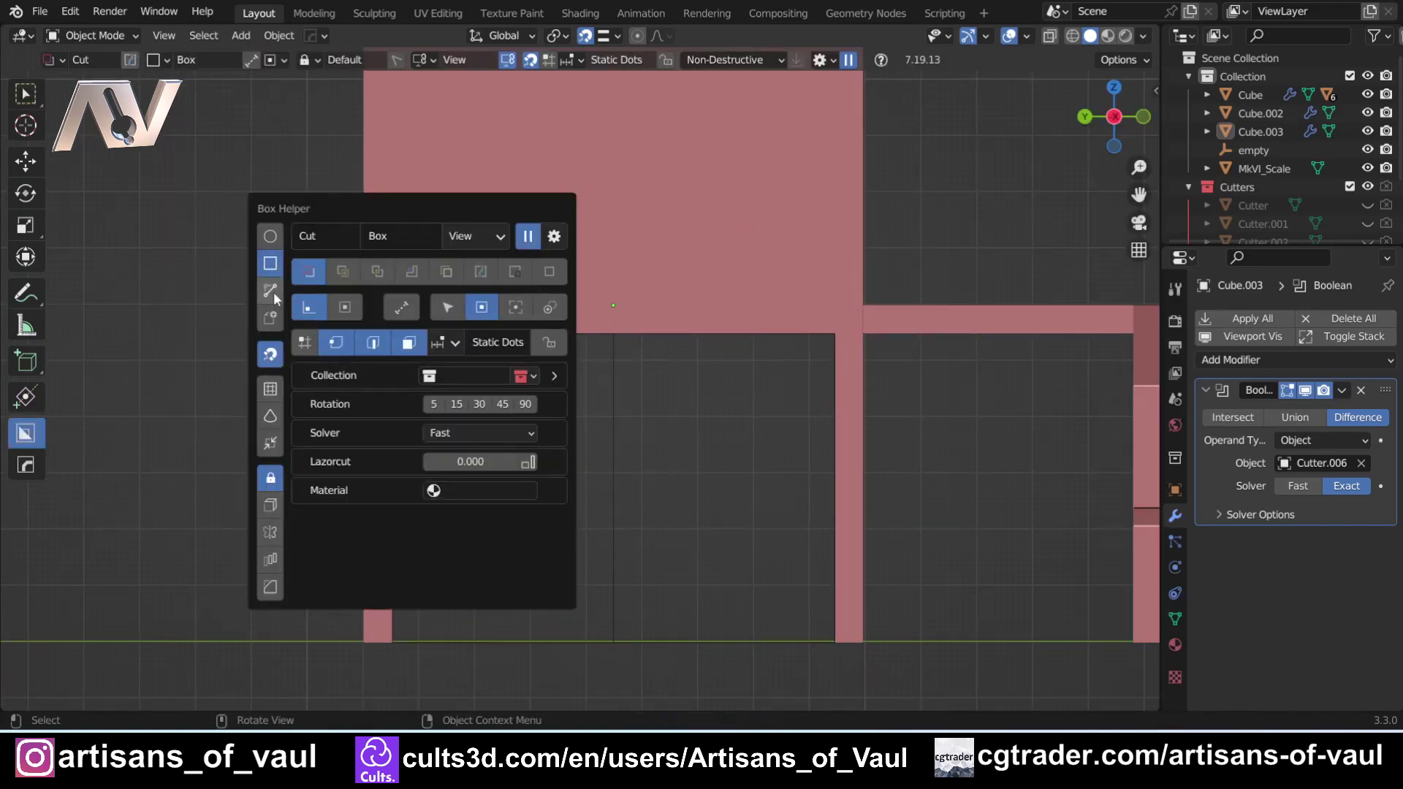
pyautogui.click(269, 291)
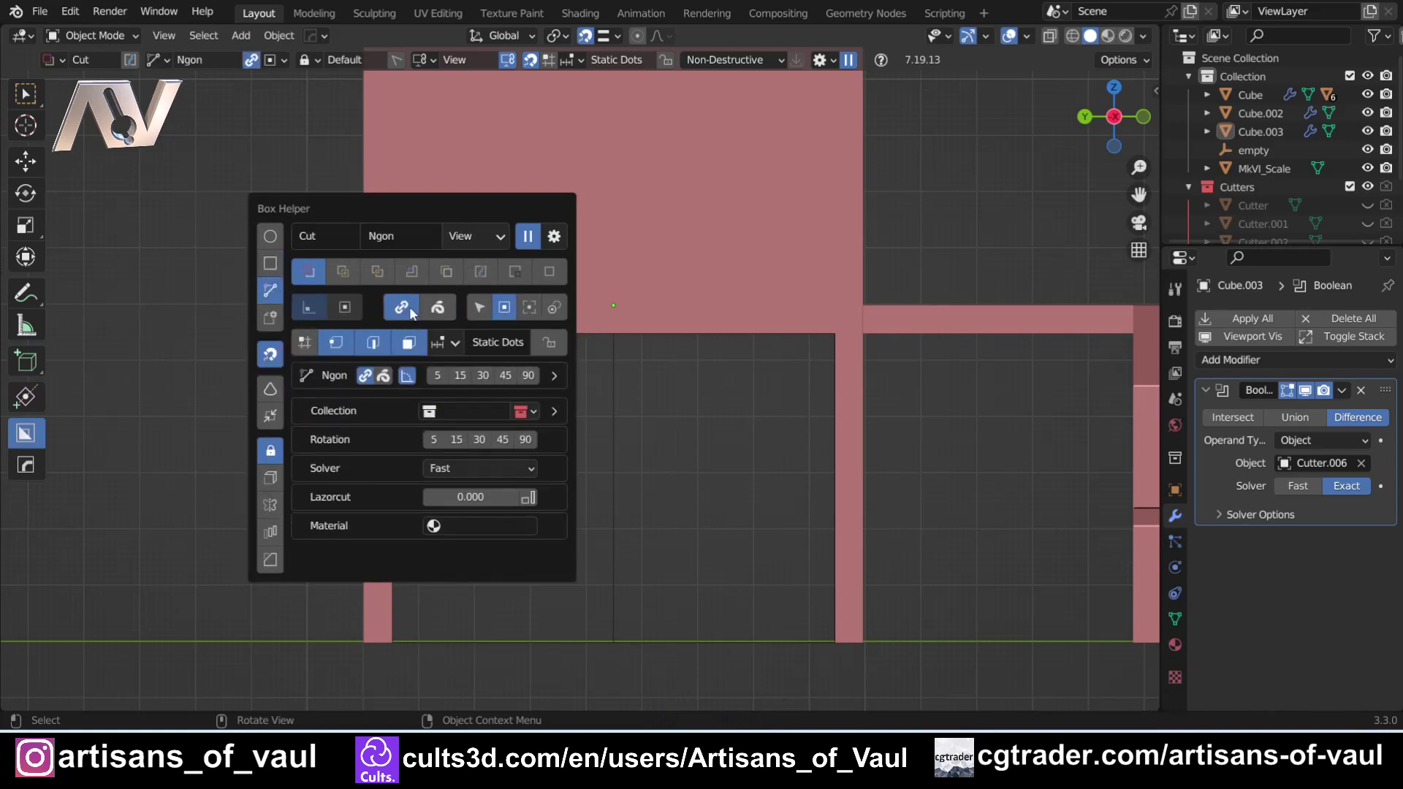
pyautogui.click(409, 306)
pyautogui.press('Escape')
pyautogui.press('t')
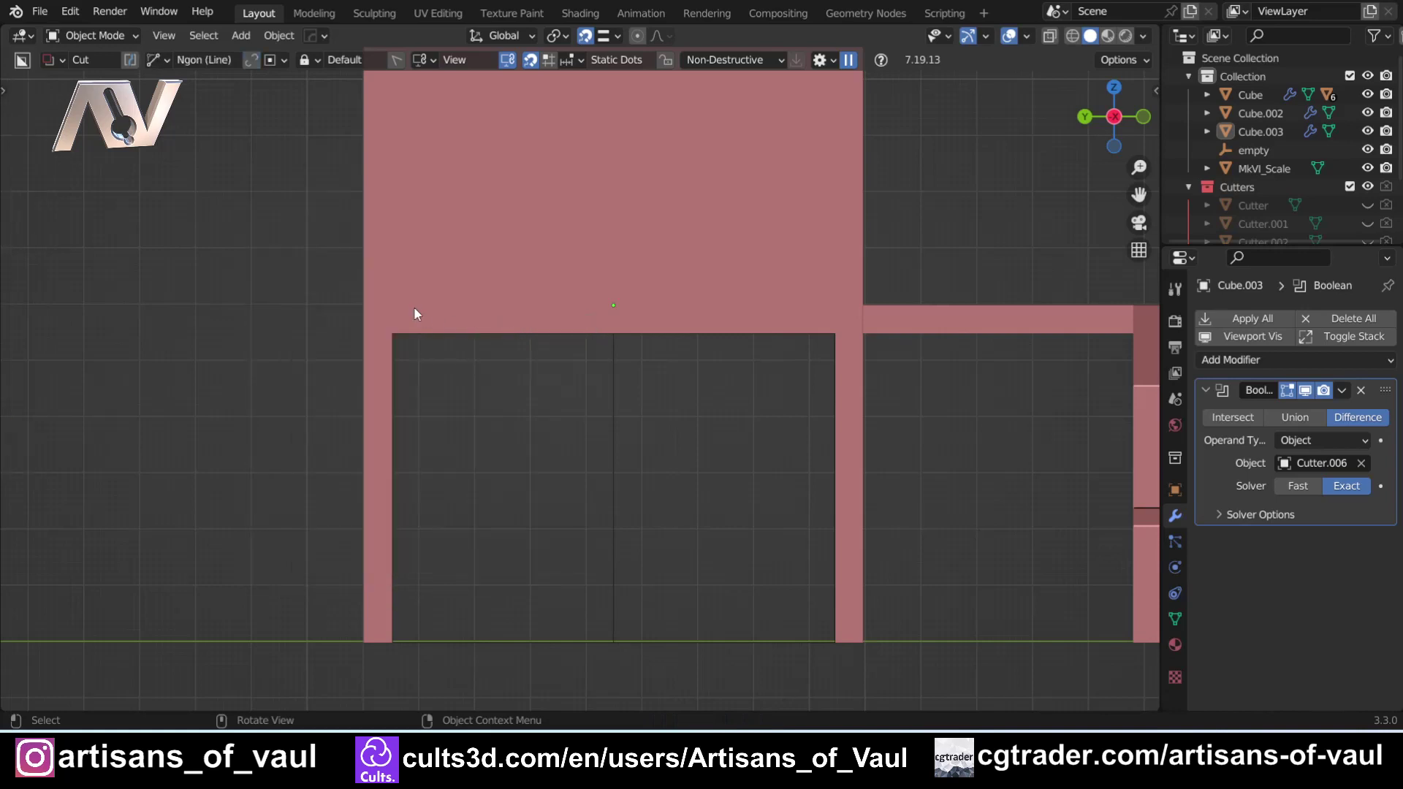
# Select the tower block and reveal the cutter of its opening with HOps Ever Scroll
pyautogui.click(413, 306)
pyautogui.press('q')
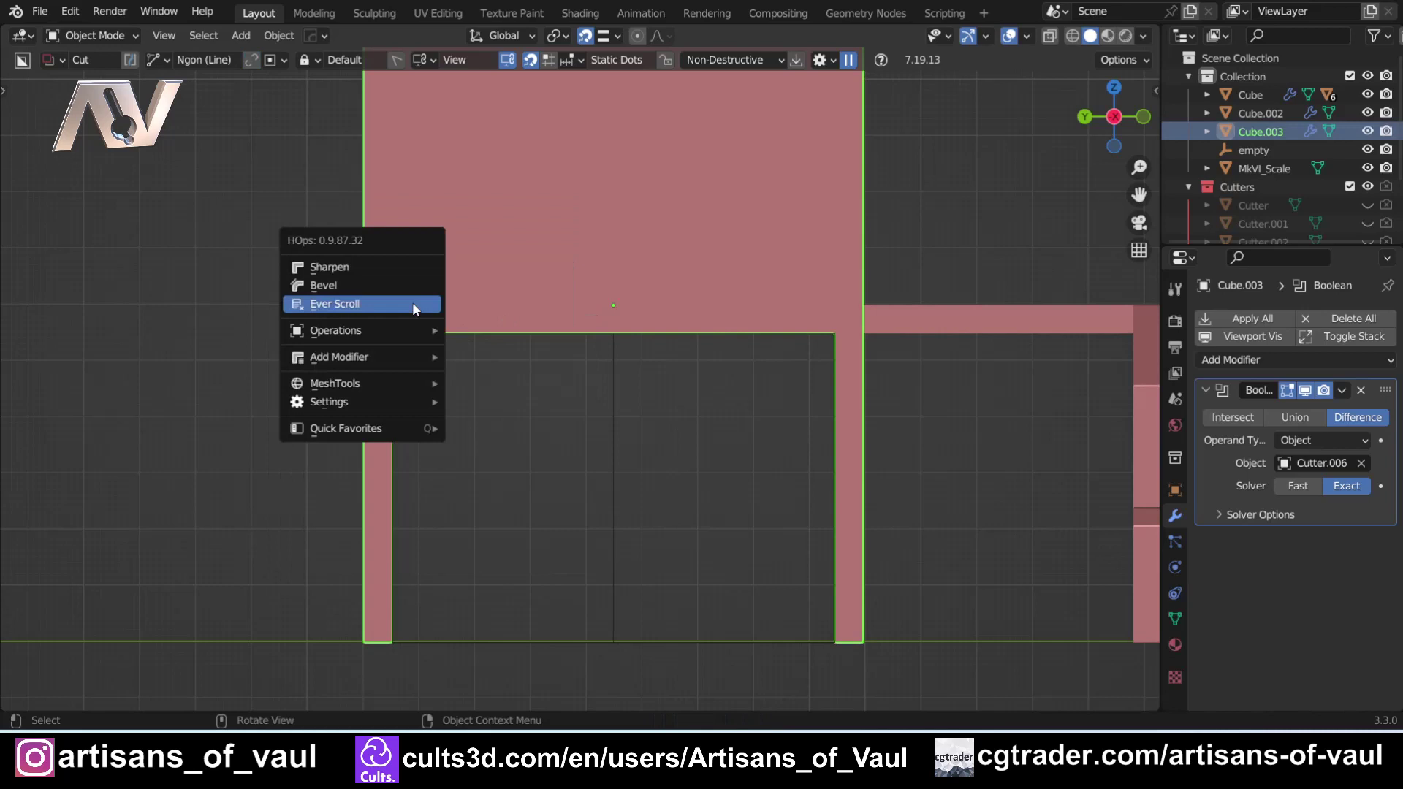
pyautogui.click(412, 301)
pyautogui.click(446, 642)
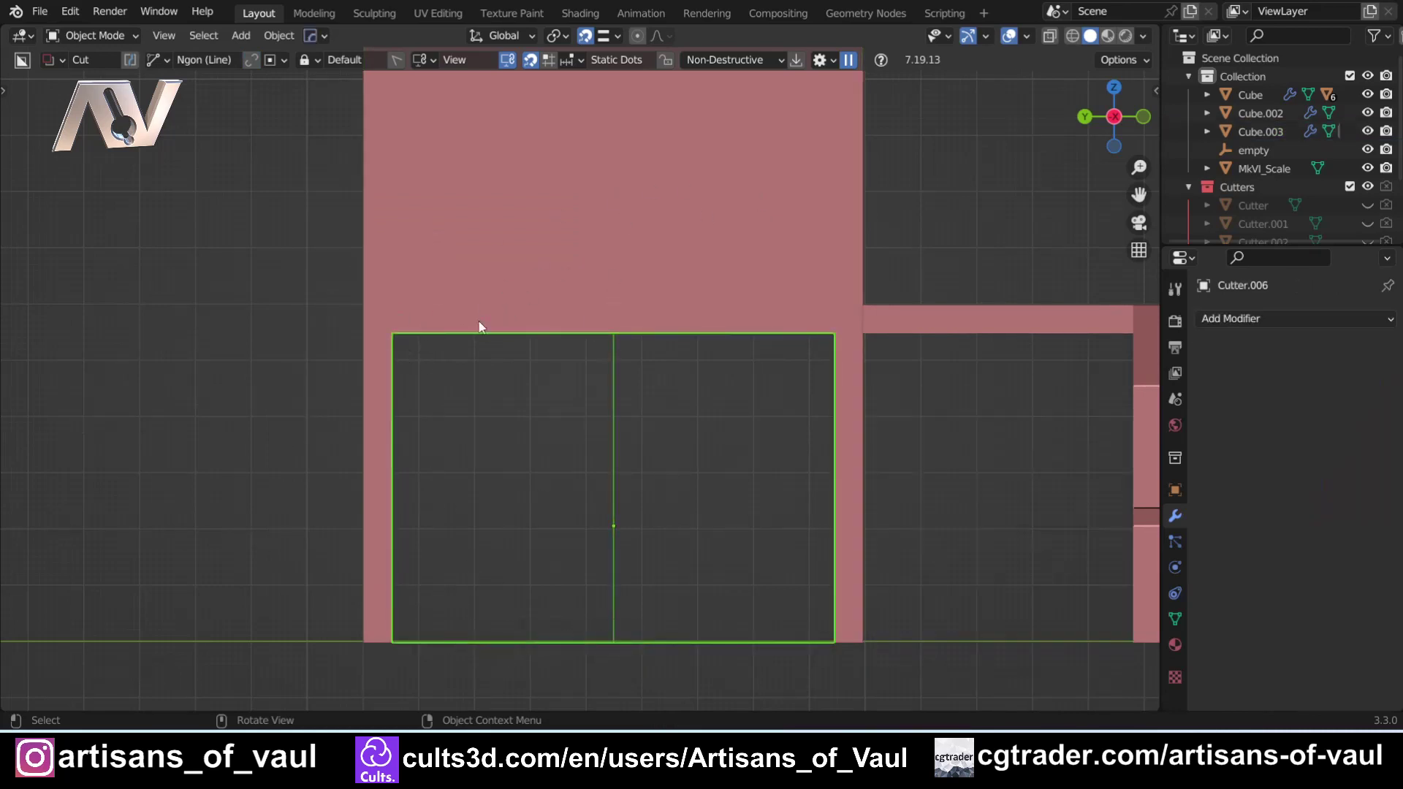
# Cut a 45-degree diagonal strip about 4.17 thick across one upper corner of the opening cutter to leave a brace
pyautogui.scroll(1, 442, 352)
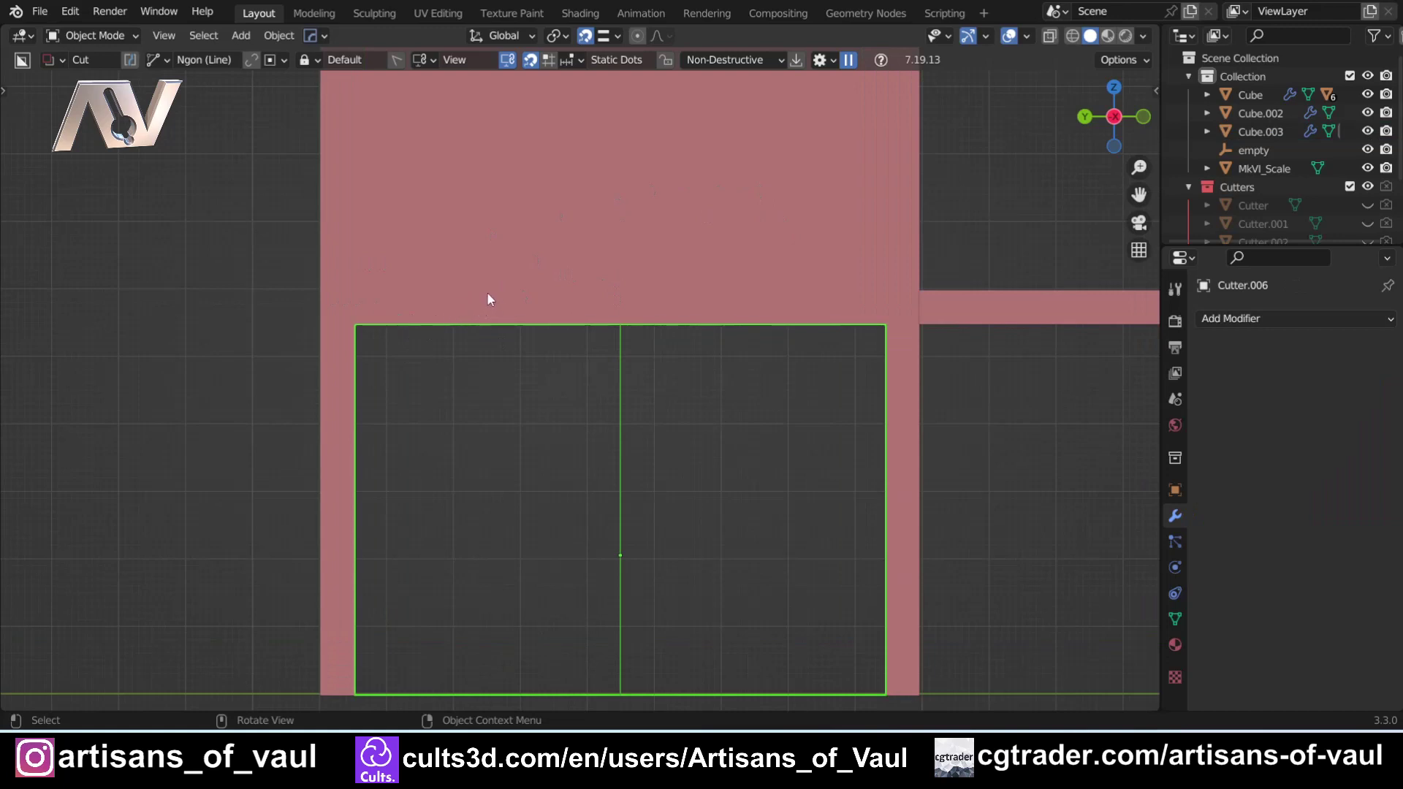
pyautogui.moveTo(509, 292); pyautogui.dragTo(435, 367)
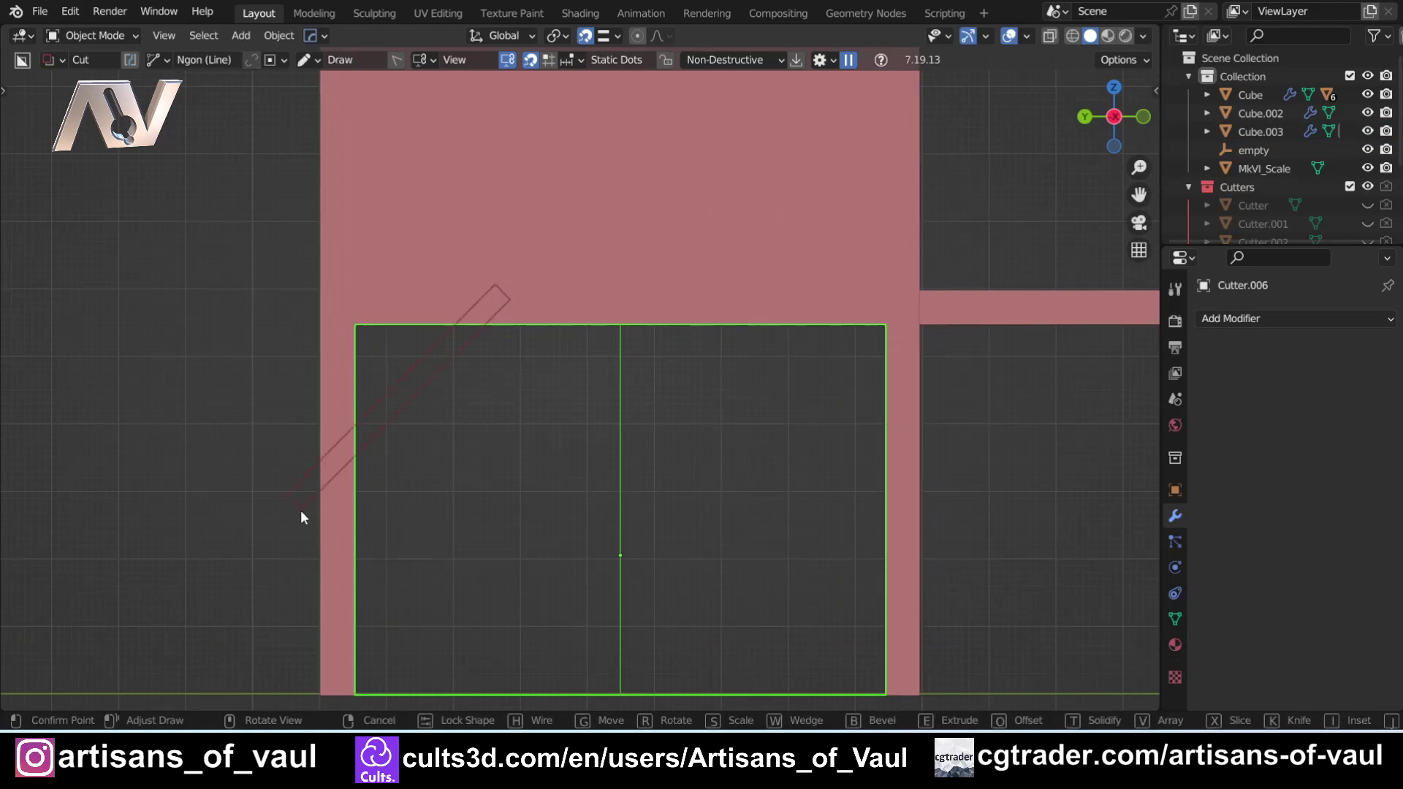
pyautogui.moveTo(301, 511); pyautogui.dragTo(288, 523)
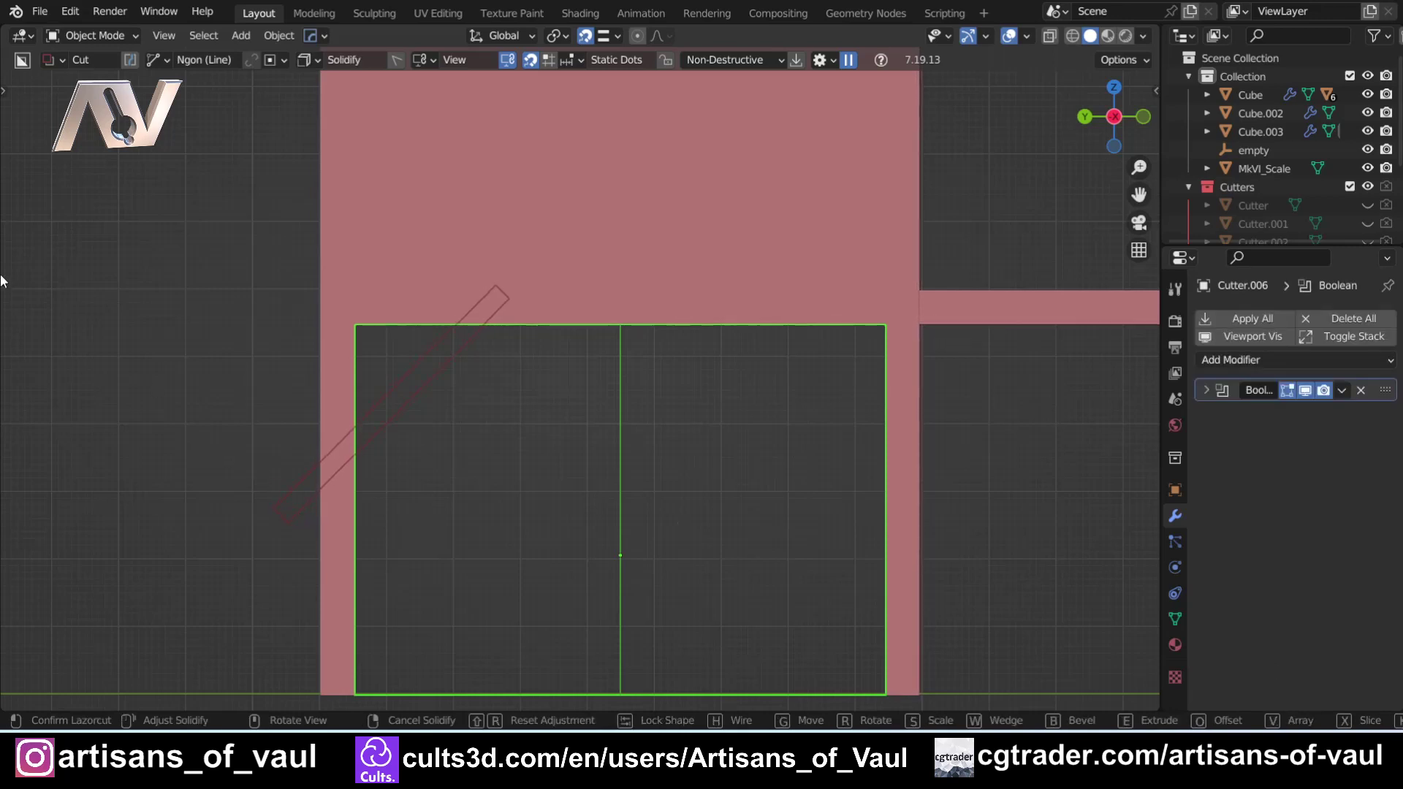
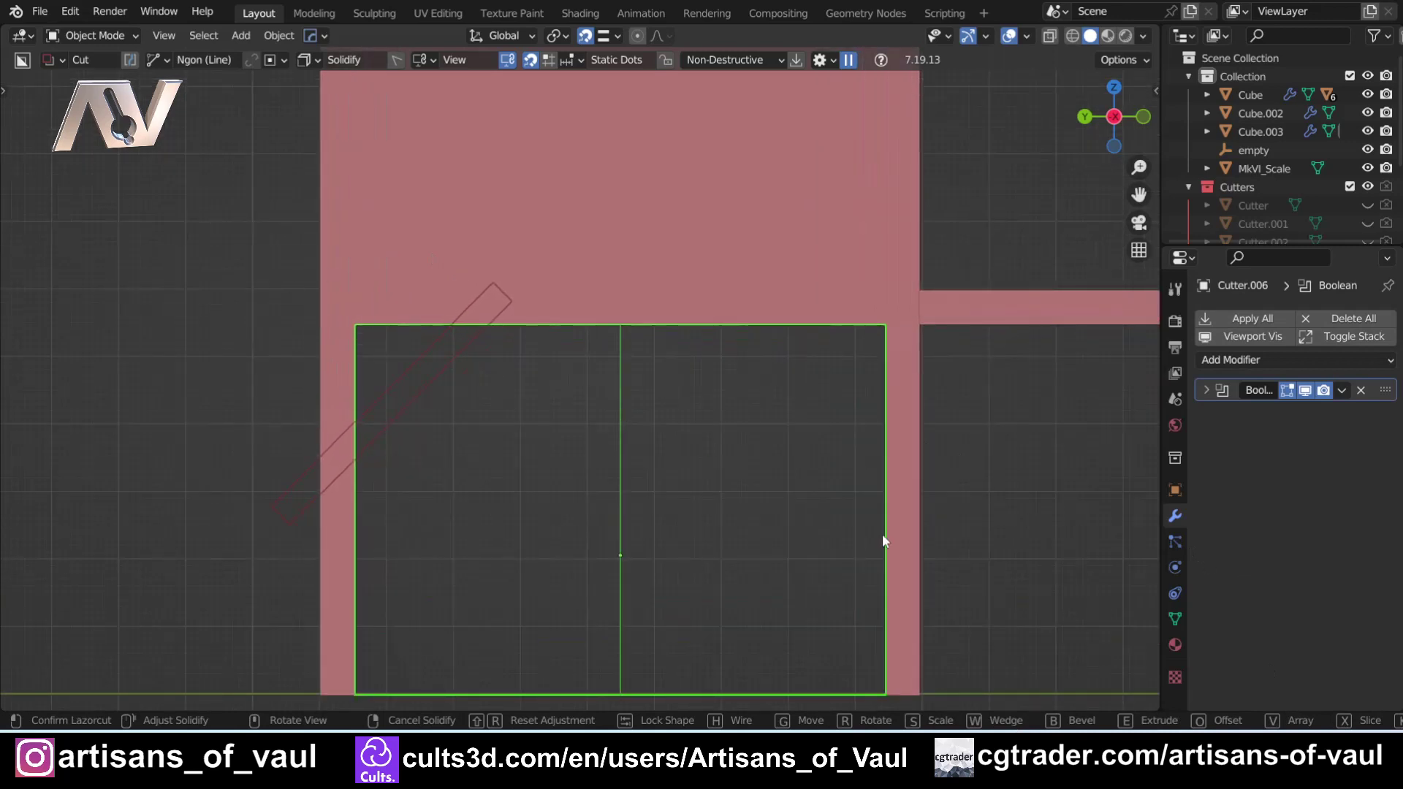
pyautogui.click(1014, 570)
pyautogui.scroll(-2, 413, 401)
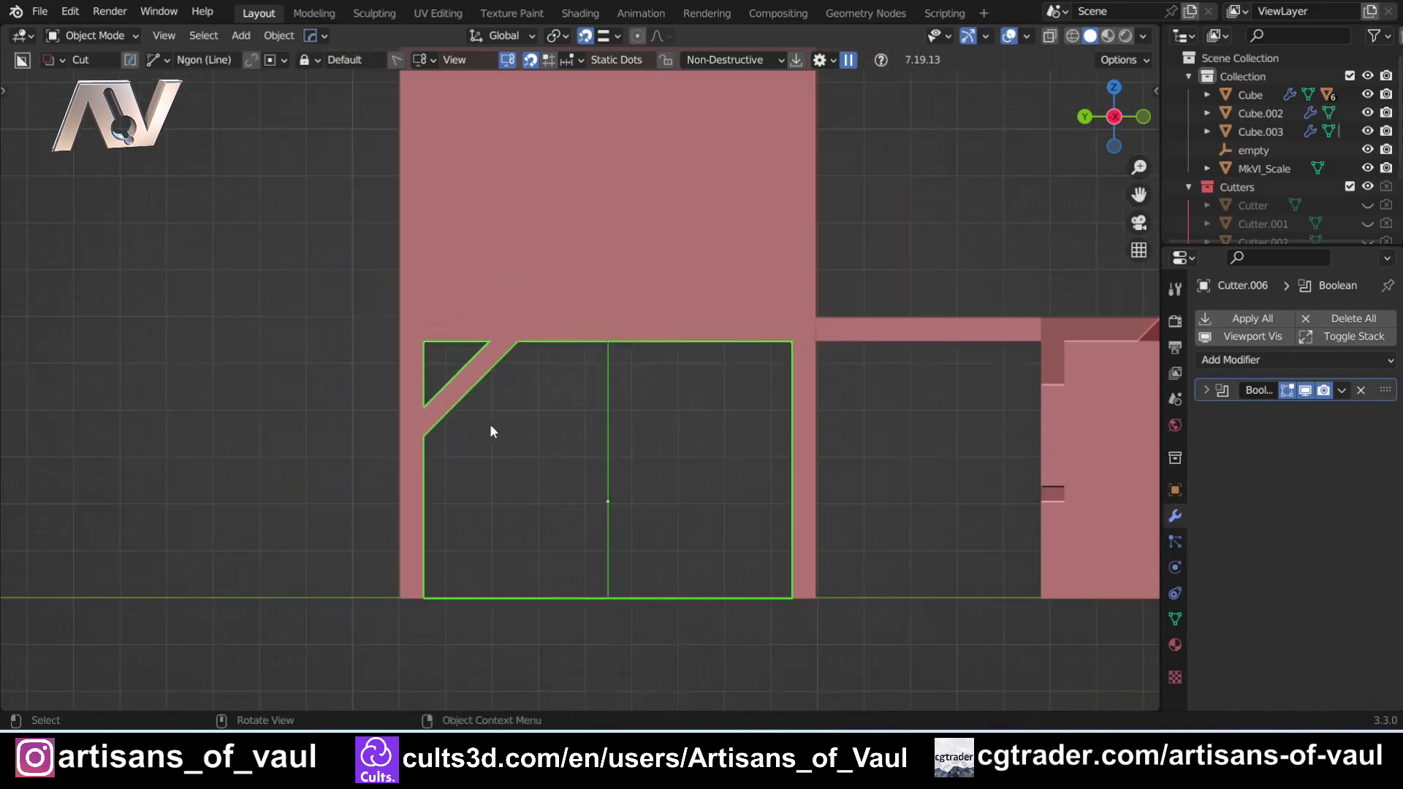
# Reveal the diagonal strip cutter of the opening cutter's Boolean with HOps Ever Scroll
pyautogui.scroll(1, 548, 392)
pyautogui.moveTo(548, 392); pyautogui.dragTo(377, 422, button='middle')
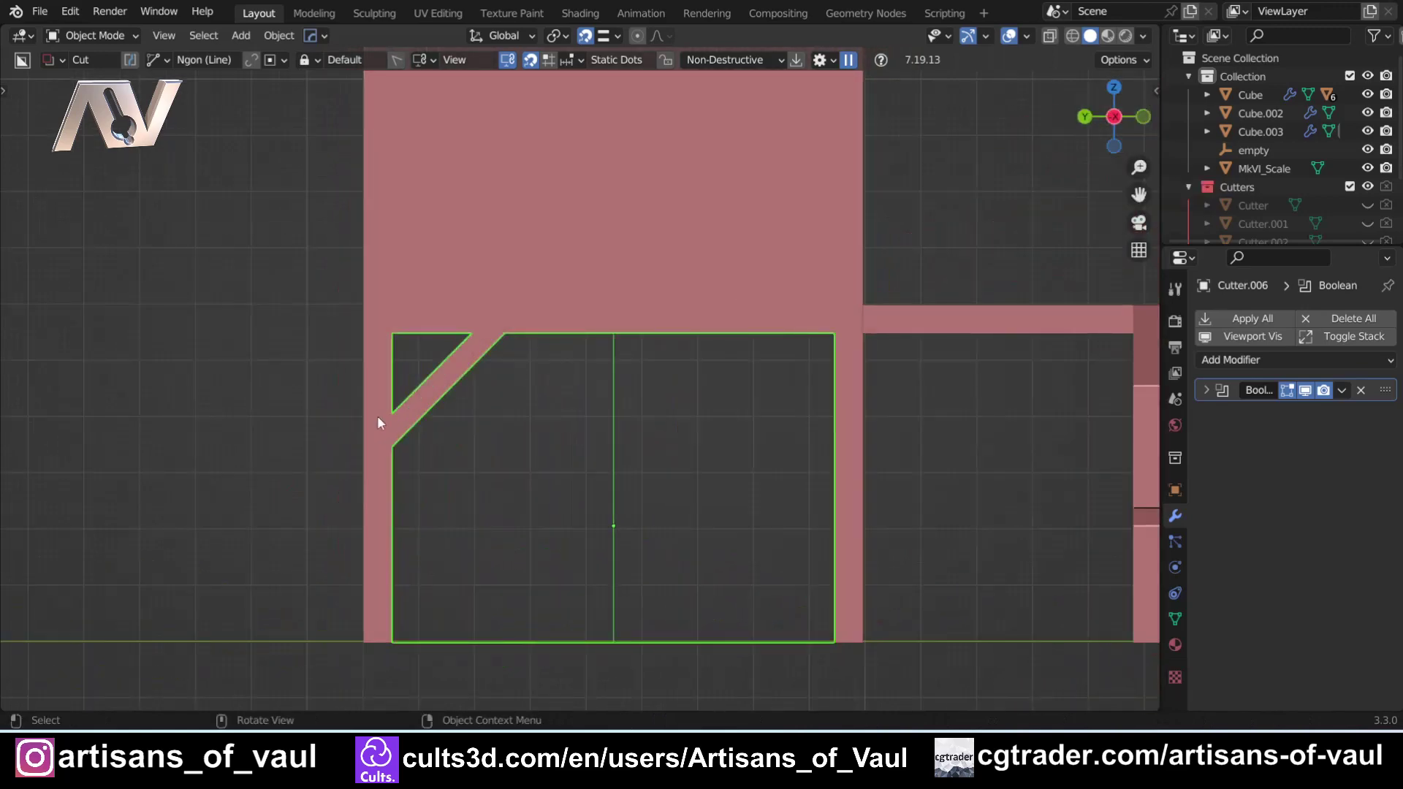
pyautogui.scroll(1, 475, 378)
pyautogui.press('q')
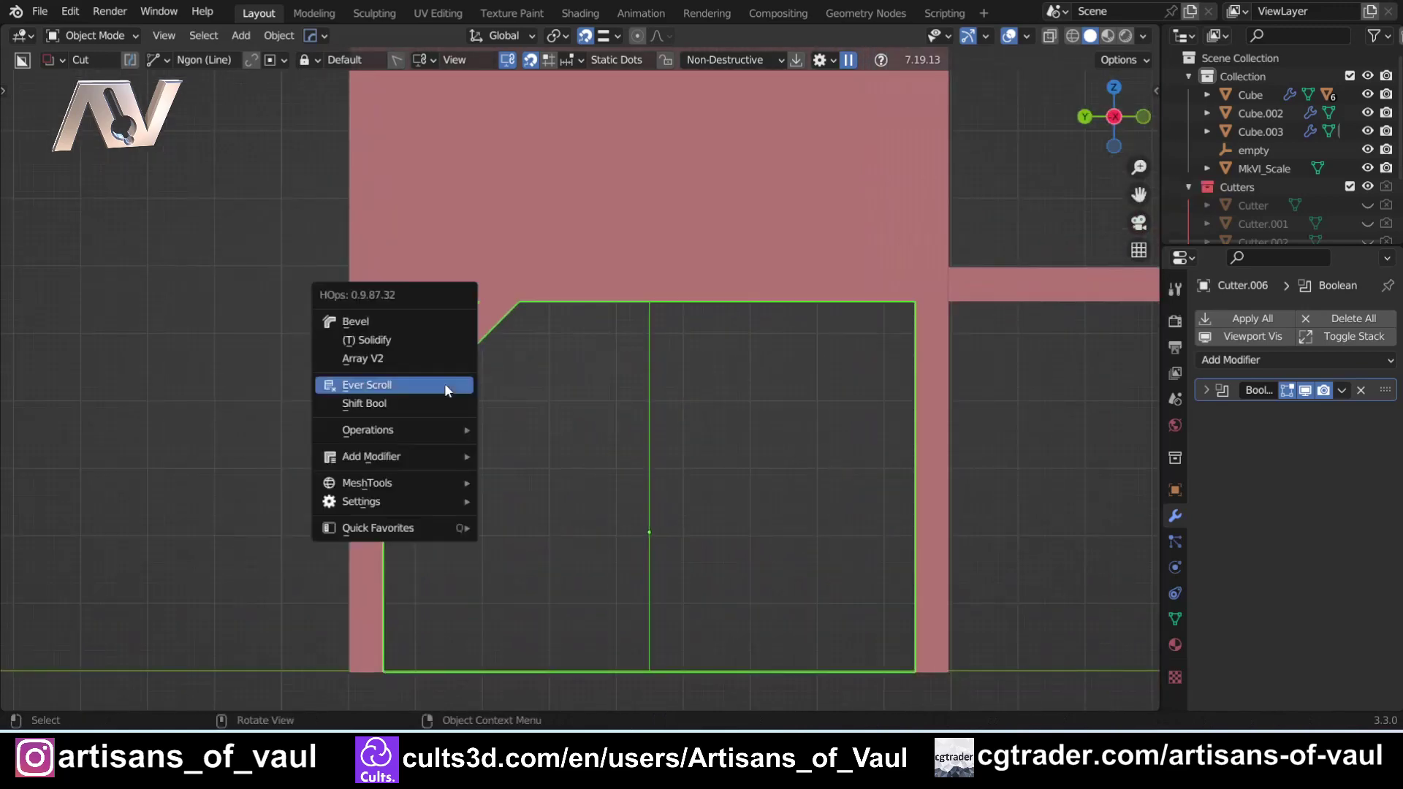
pyautogui.click(432, 385)
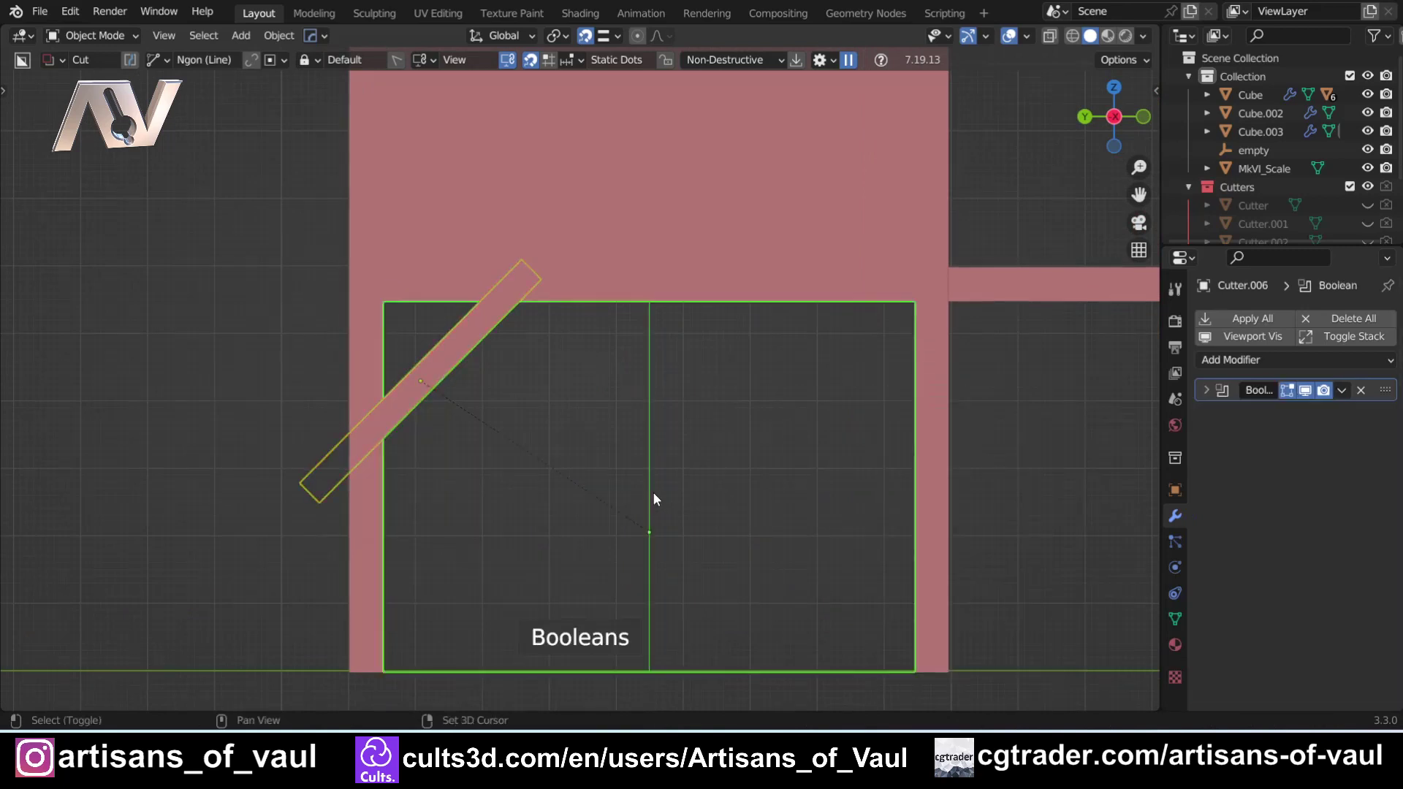
# Mirror the diagonal strip to the opposite upper corner along local X, using the opening cutter's Active Origin as pivot
pyautogui.hotkey('alt', 'x')
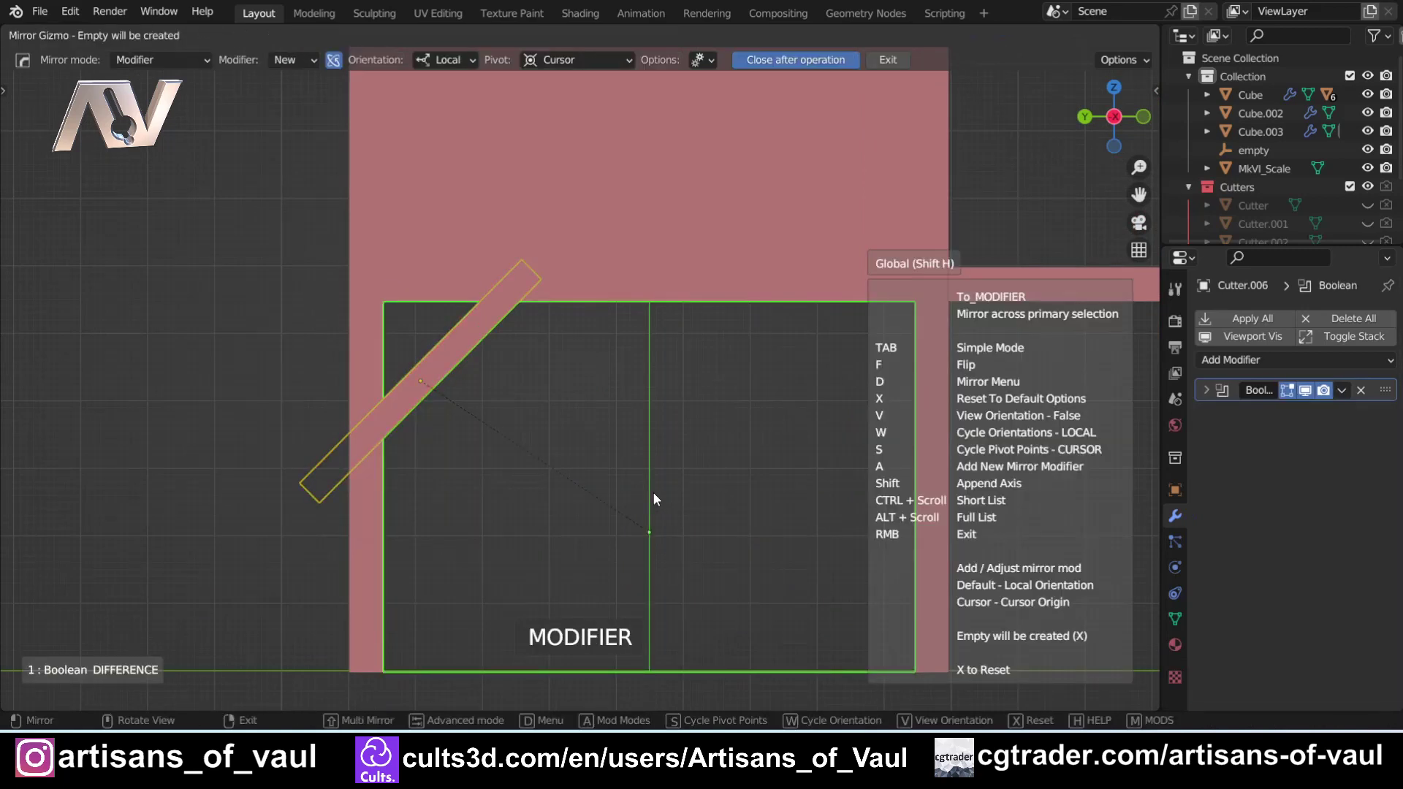
pyautogui.click(563, 60)
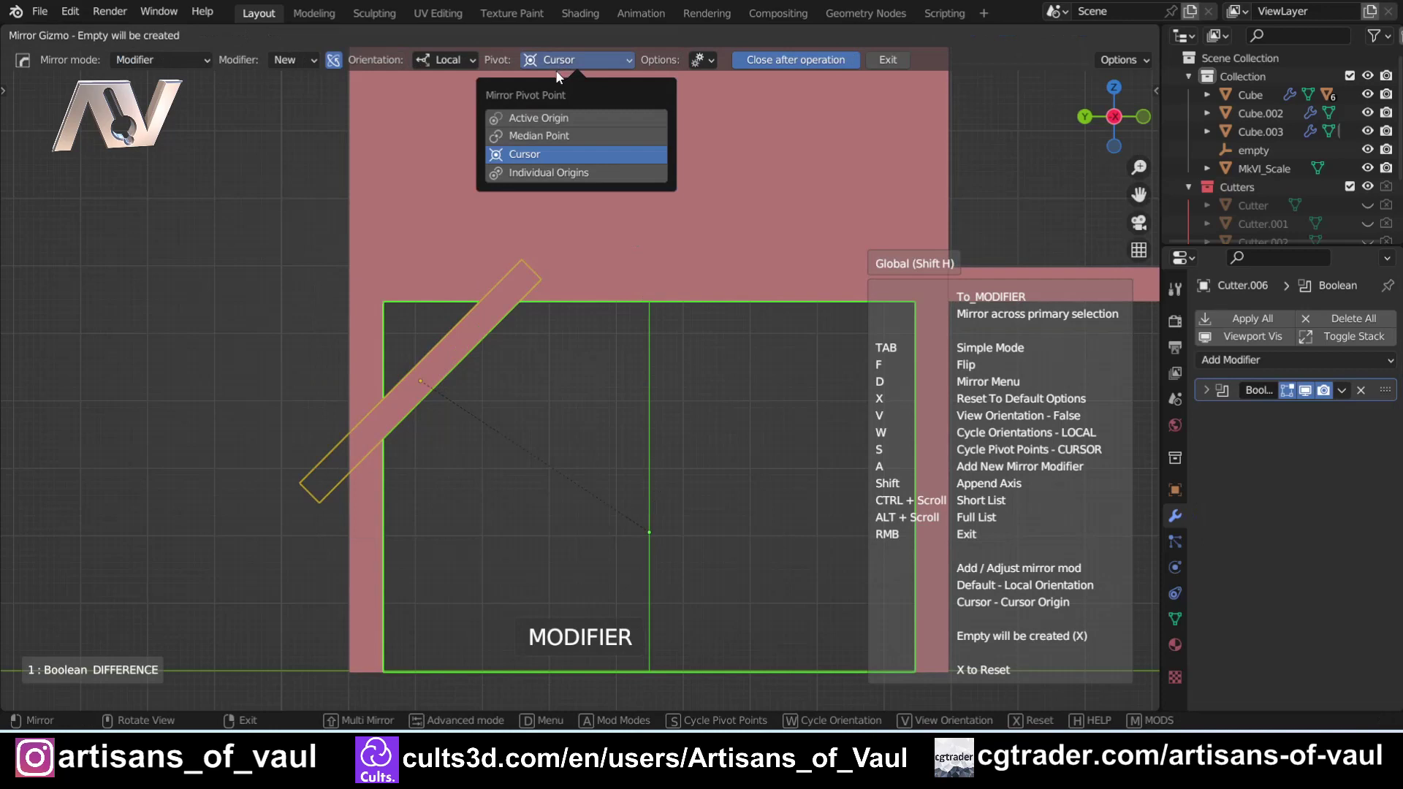
pyautogui.click(519, 117)
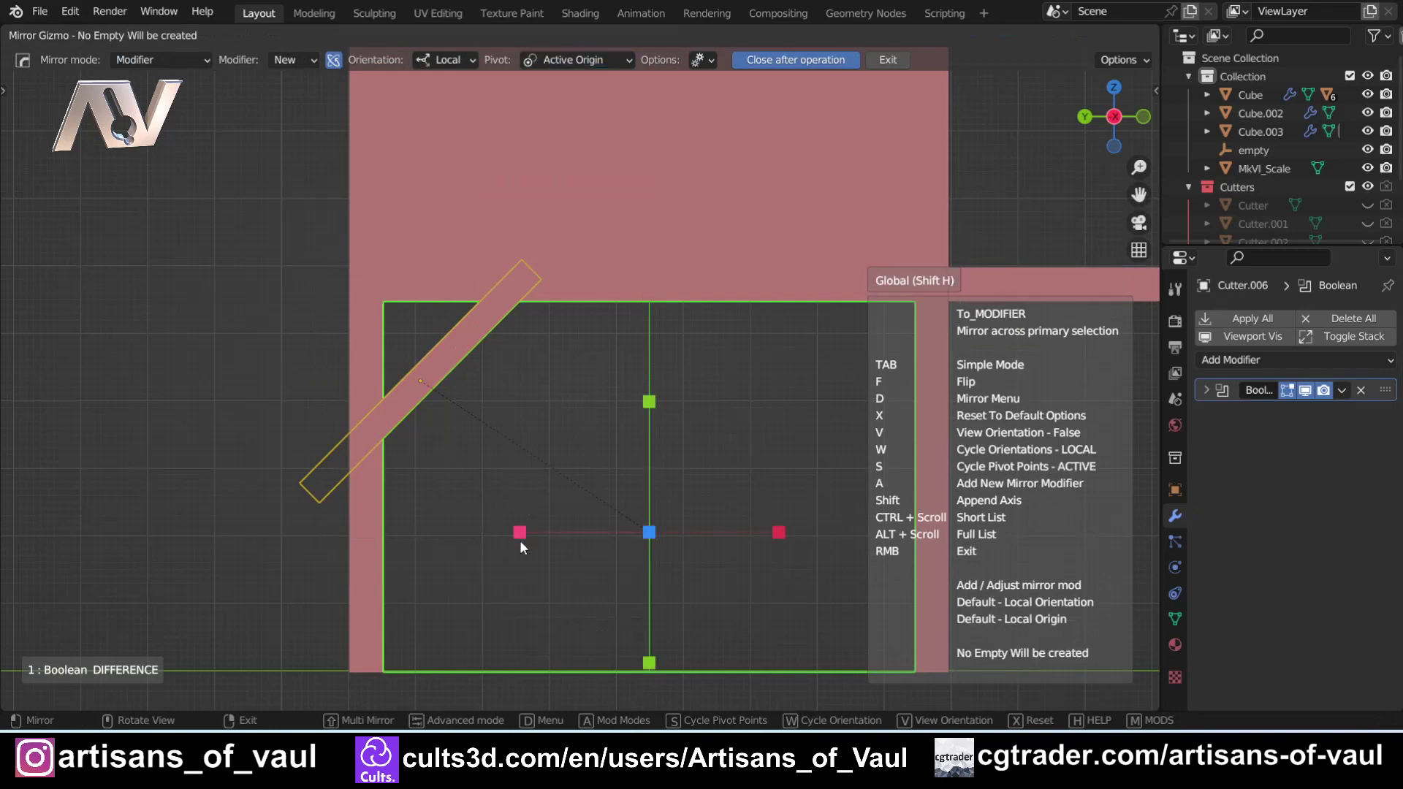
pyautogui.click(519, 538)
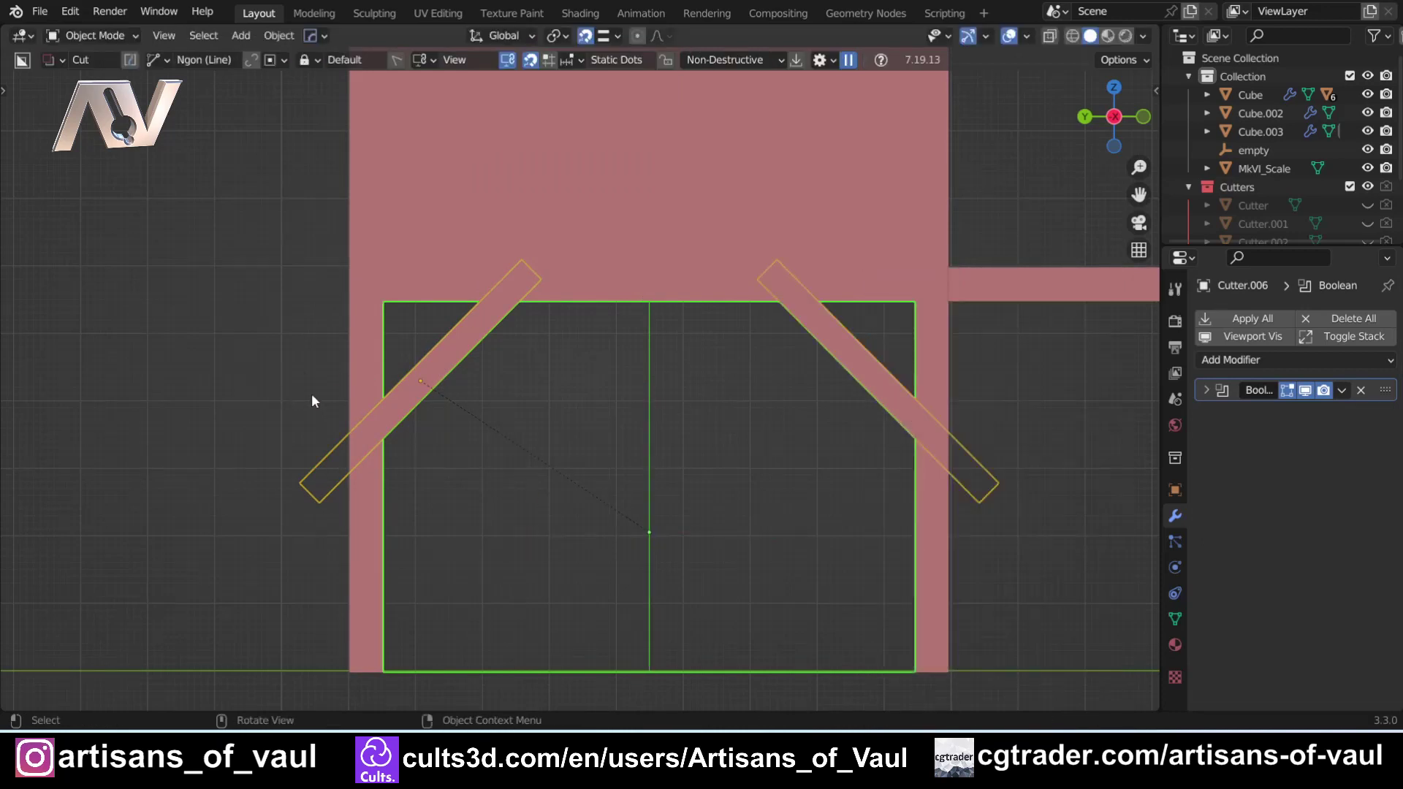
pyautogui.click(314, 406)
# Select the mirrored strip cutter and, viewed from below, cut a box through its middle so only the front and back braces remain
pyautogui.moveTo(379, 394); pyautogui.dragTo(301, 351, button='middle')
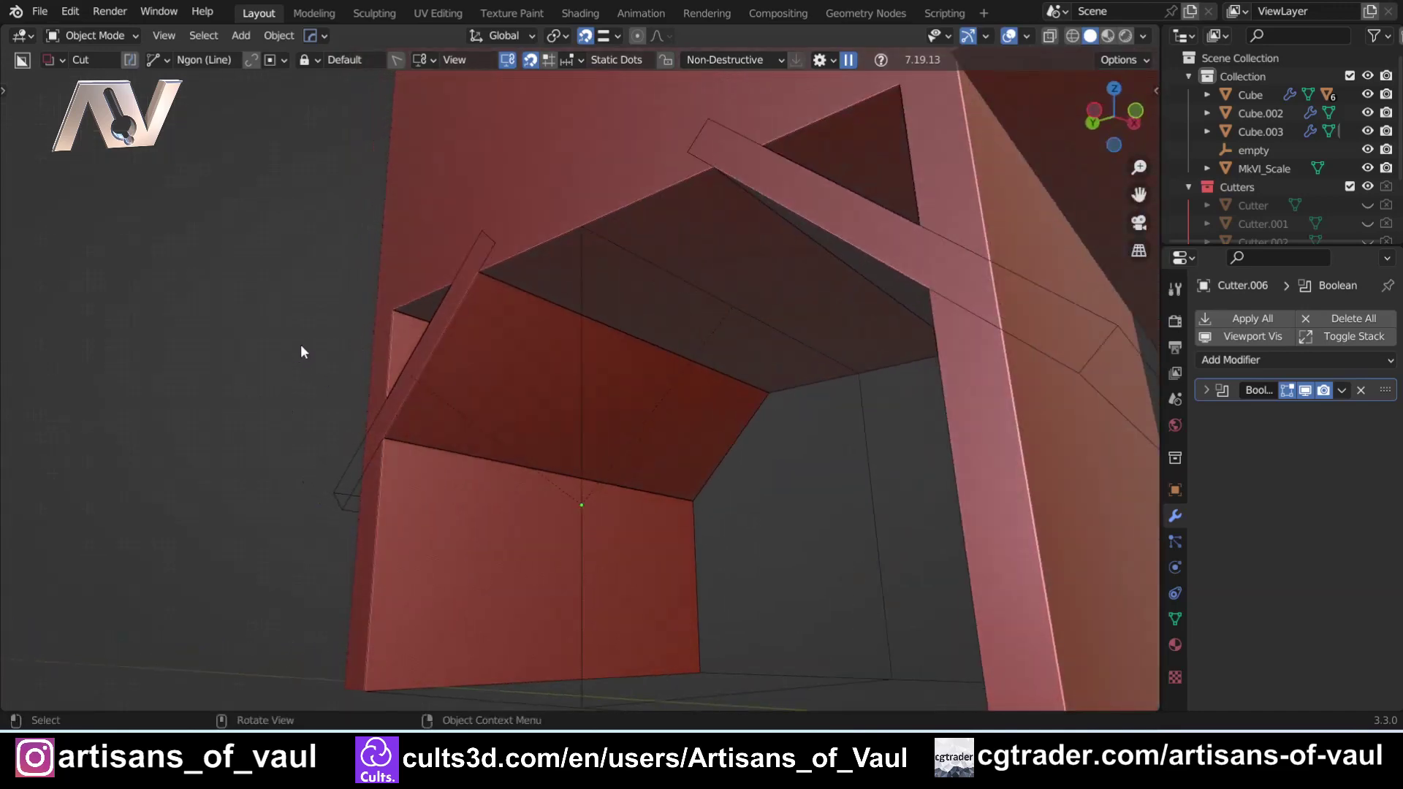
pyautogui.moveTo(718, 388); pyautogui.dragTo(619, 438, button='middle')
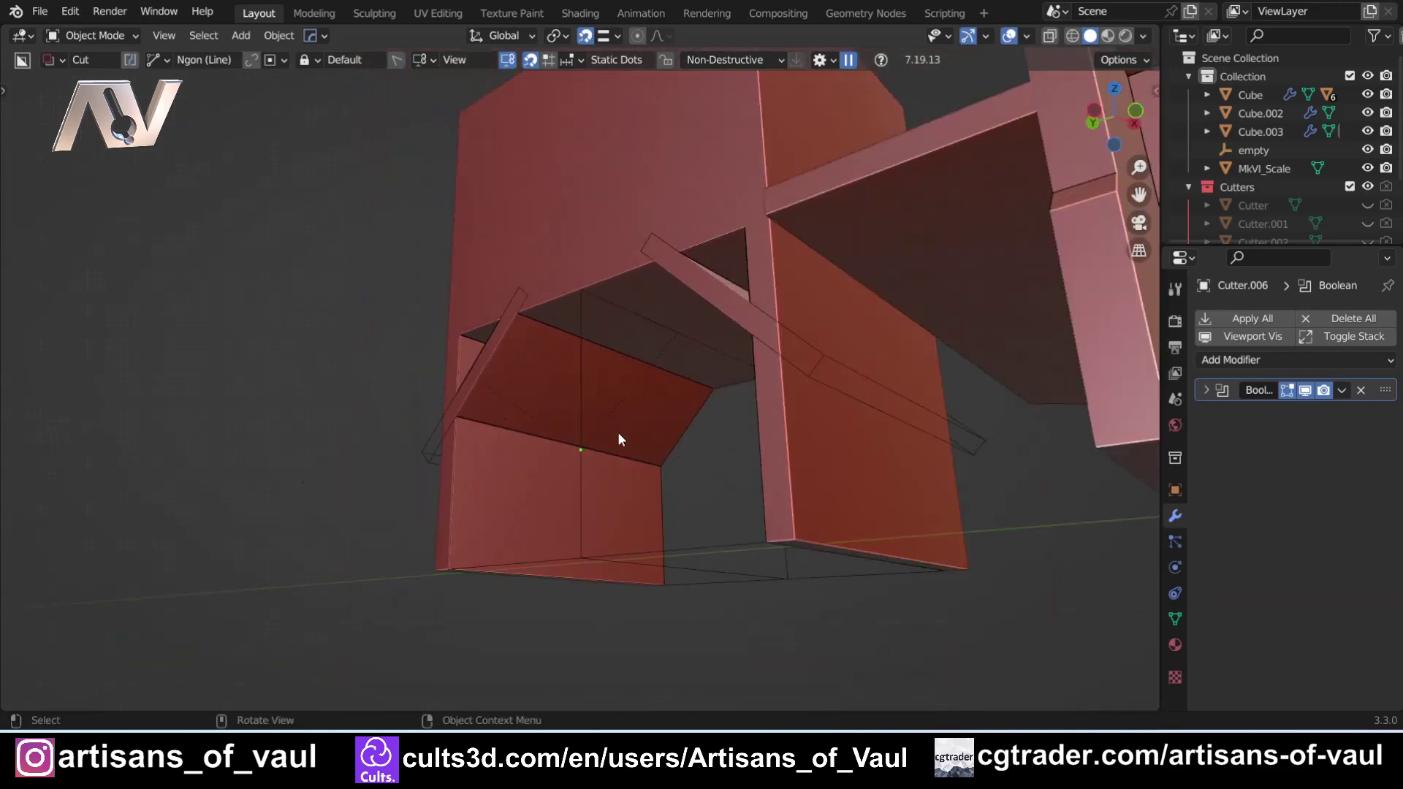
pyautogui.click(427, 456)
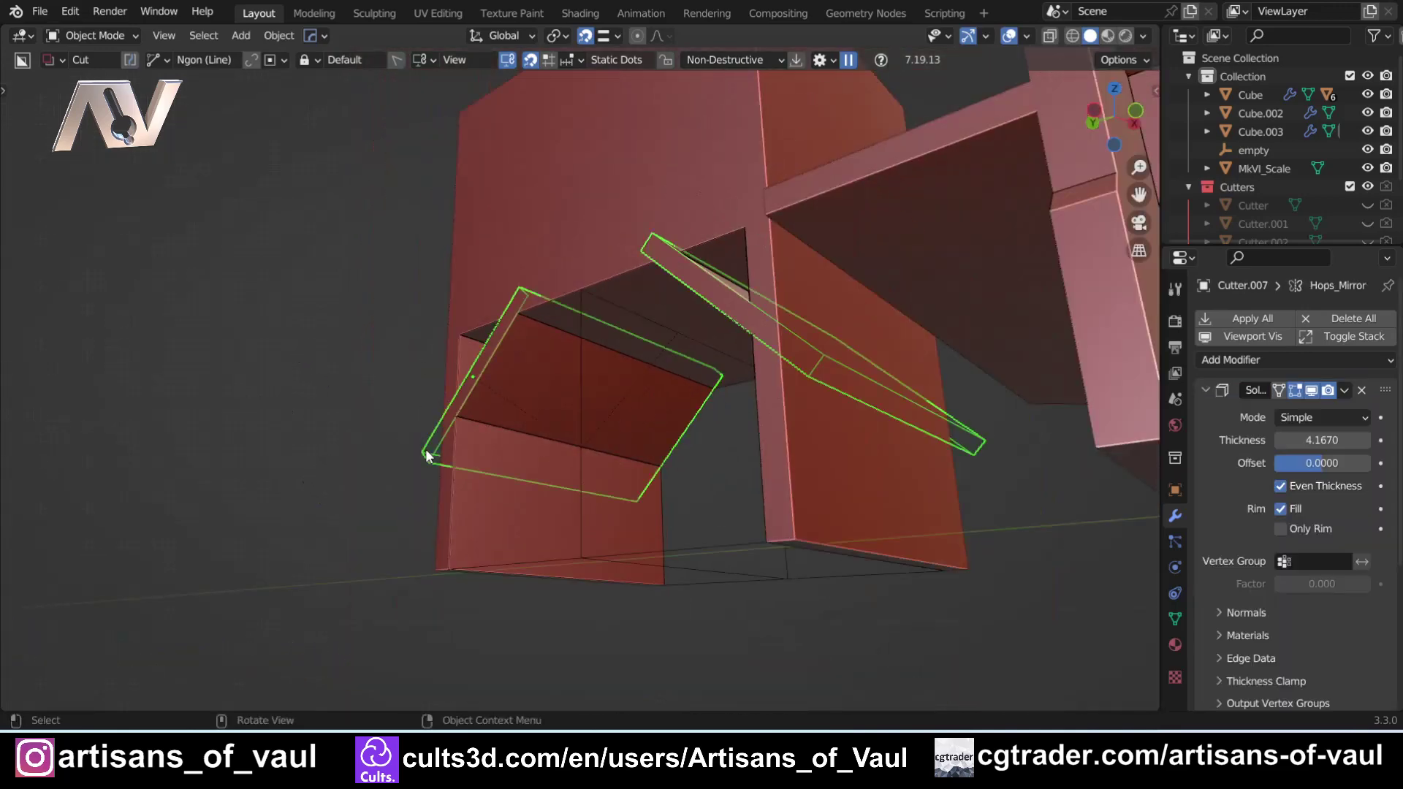
pyautogui.click(1115, 145)
pyautogui.keyDown('shift'); pyautogui.moveTo(605, 367); pyautogui.dragTo(450, 292, button='middle'); pyautogui.keyUp('shift')
pyautogui.hotkey('ctrl', 'd')
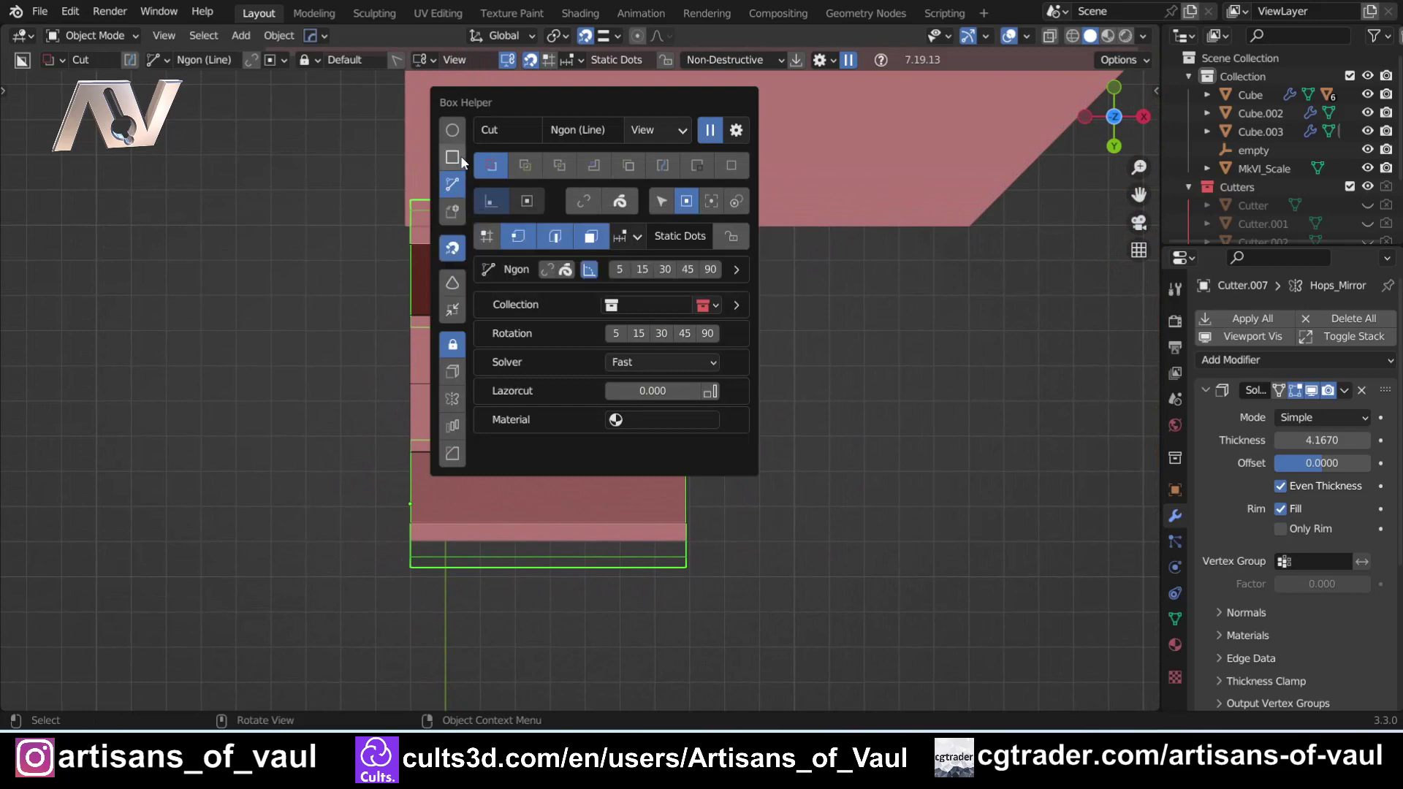
pyautogui.click(456, 158)
pyautogui.moveTo(438, 173); pyautogui.dragTo(658, 617)
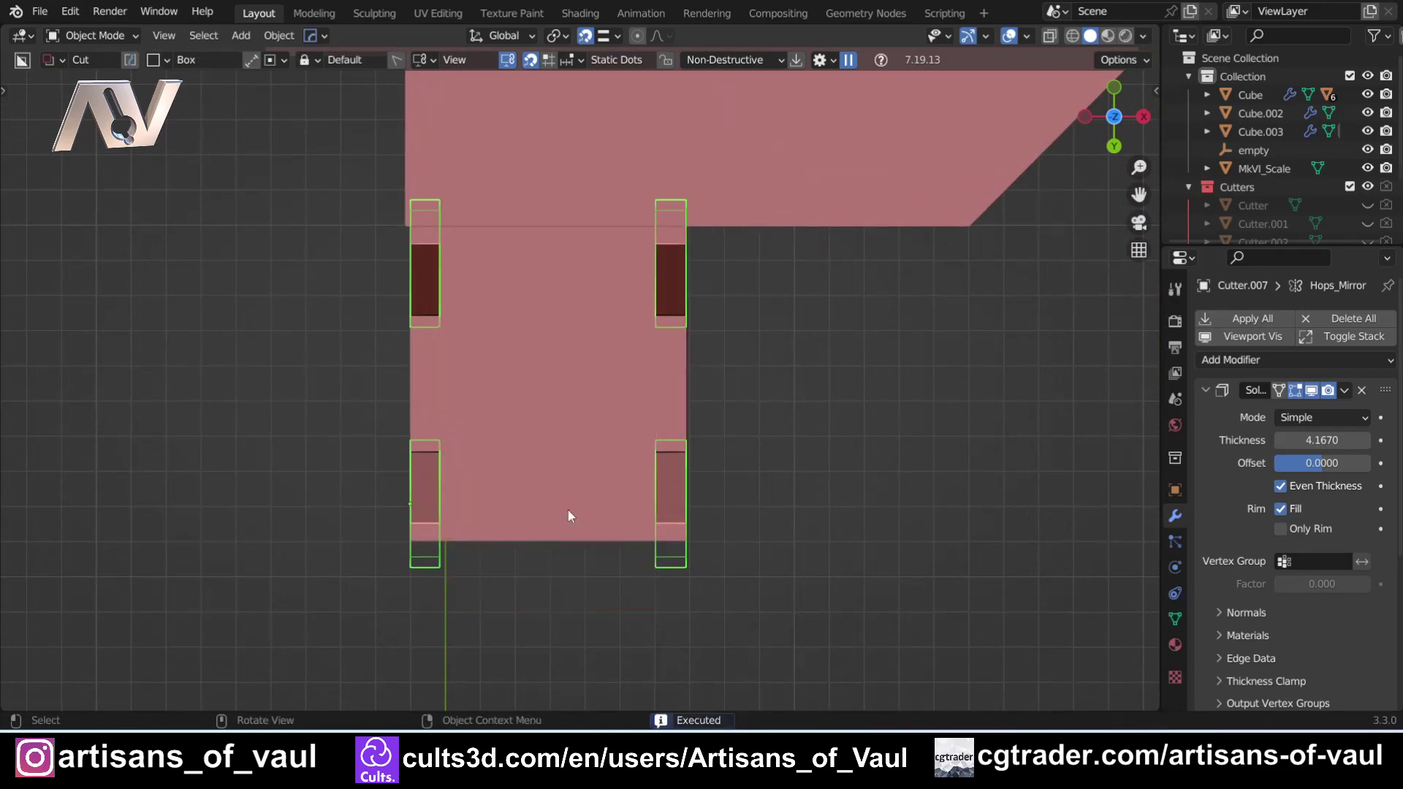
# From the bottom view, trim the outer ends of the brace cutter on one side of the tower with a narrow box cut
pyautogui.moveTo(567, 510); pyautogui.dragTo(634, 432, button='middle')
pyautogui.click(1115, 119)
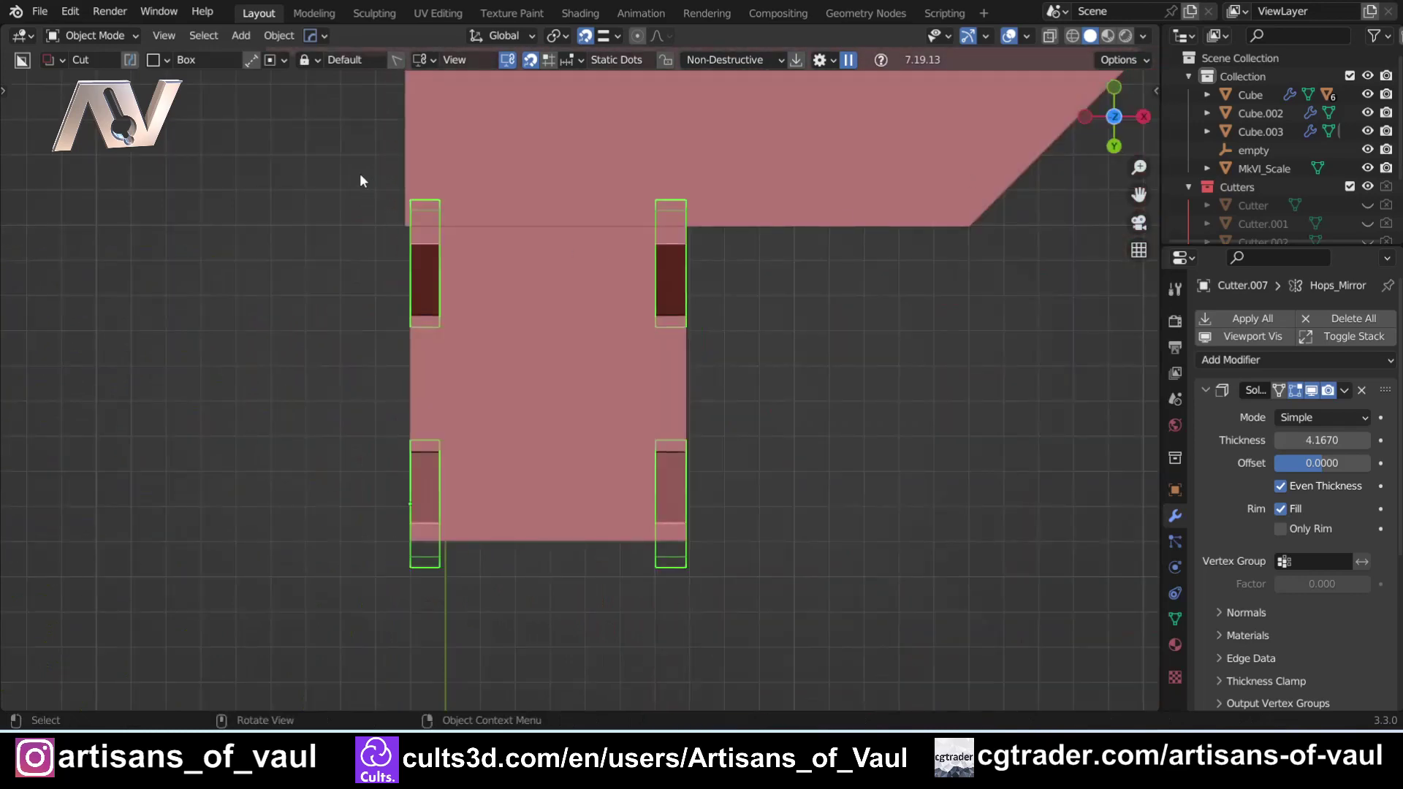
pyautogui.moveTo(360, 177); pyautogui.dragTo(387, 323)
pyautogui.moveTo(405, 564); pyautogui.dragTo(416, 588)
# Collapse the brace cutter's Solidify modifier settings and reveal its outer trimming box with HOps Ever Scroll
pyautogui.moveTo(416, 542); pyautogui.dragTo(614, 510, button='middle')
pyautogui.scroll(3, 429, 264)
pyautogui.scroll(1, 474, 340)
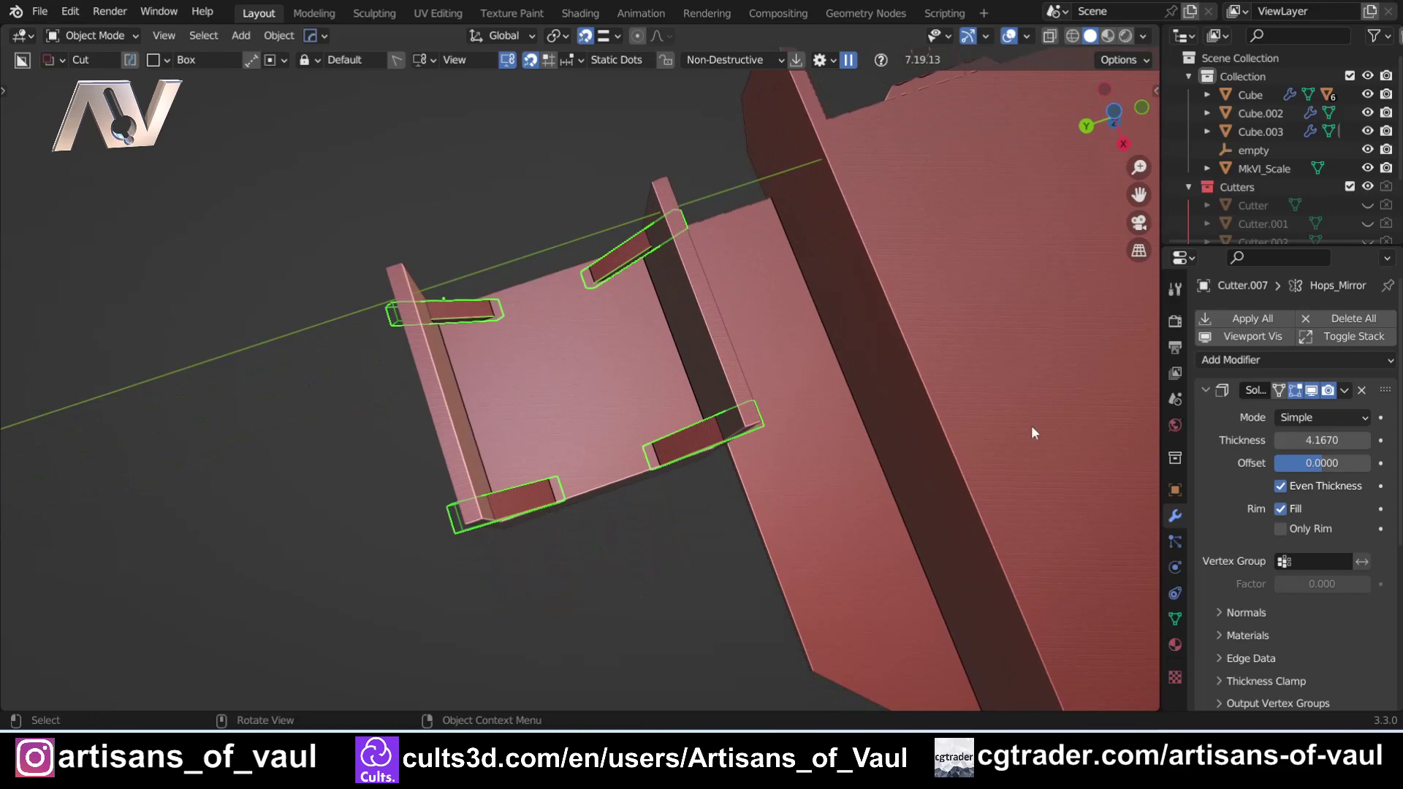
pyautogui.click(1206, 391)
pyautogui.press('q')
pyautogui.click(514, 386)
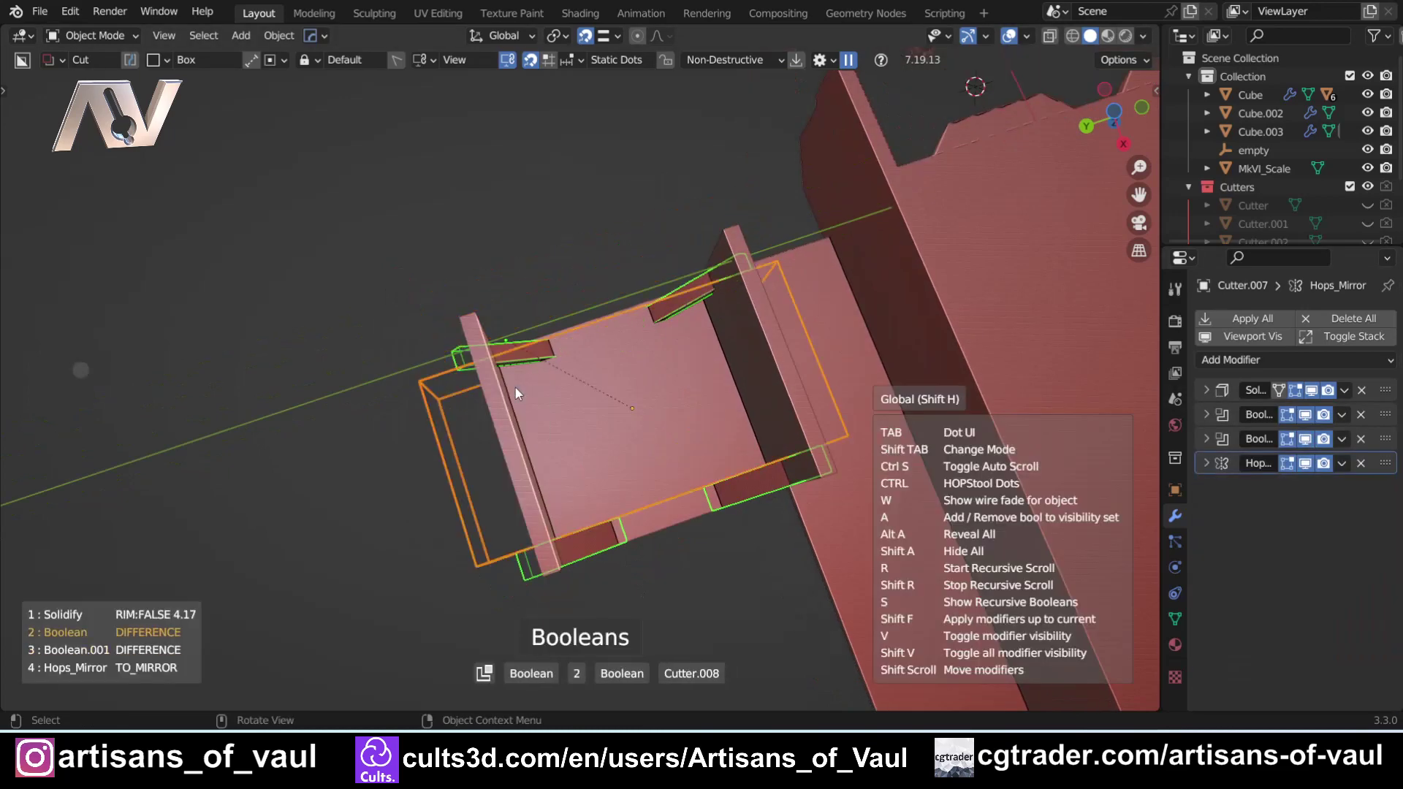
pyautogui.scroll(-1, 515, 387)
pyautogui.click(515, 387)
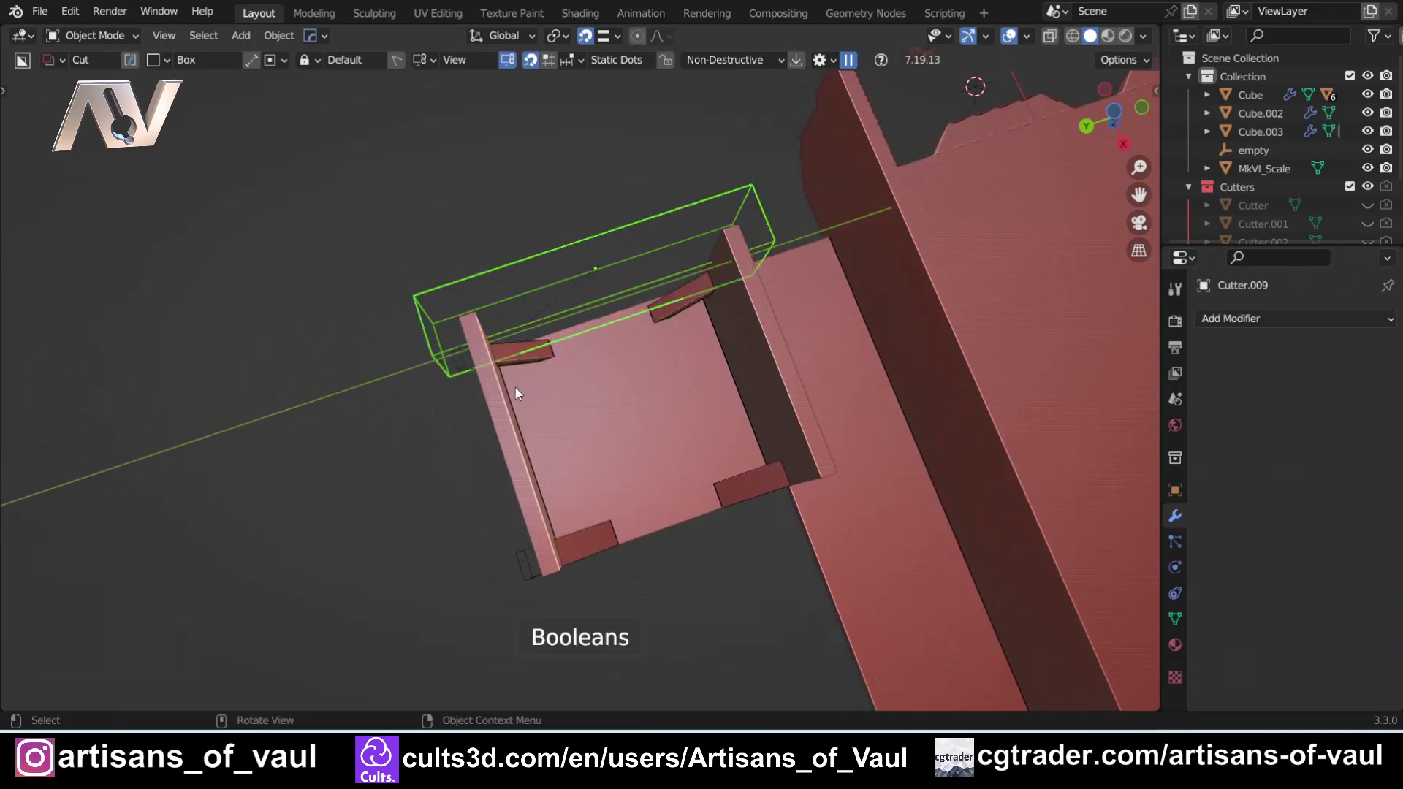
# Mirror the outer trimming box across the tower block's origin along X to the opposite side
pyautogui.click(516, 366)
pyautogui.moveTo(515, 365); pyautogui.dragTo(467, 463, button='middle')
pyautogui.hotkey('alt', 'x')
pyautogui.click(551, 342)
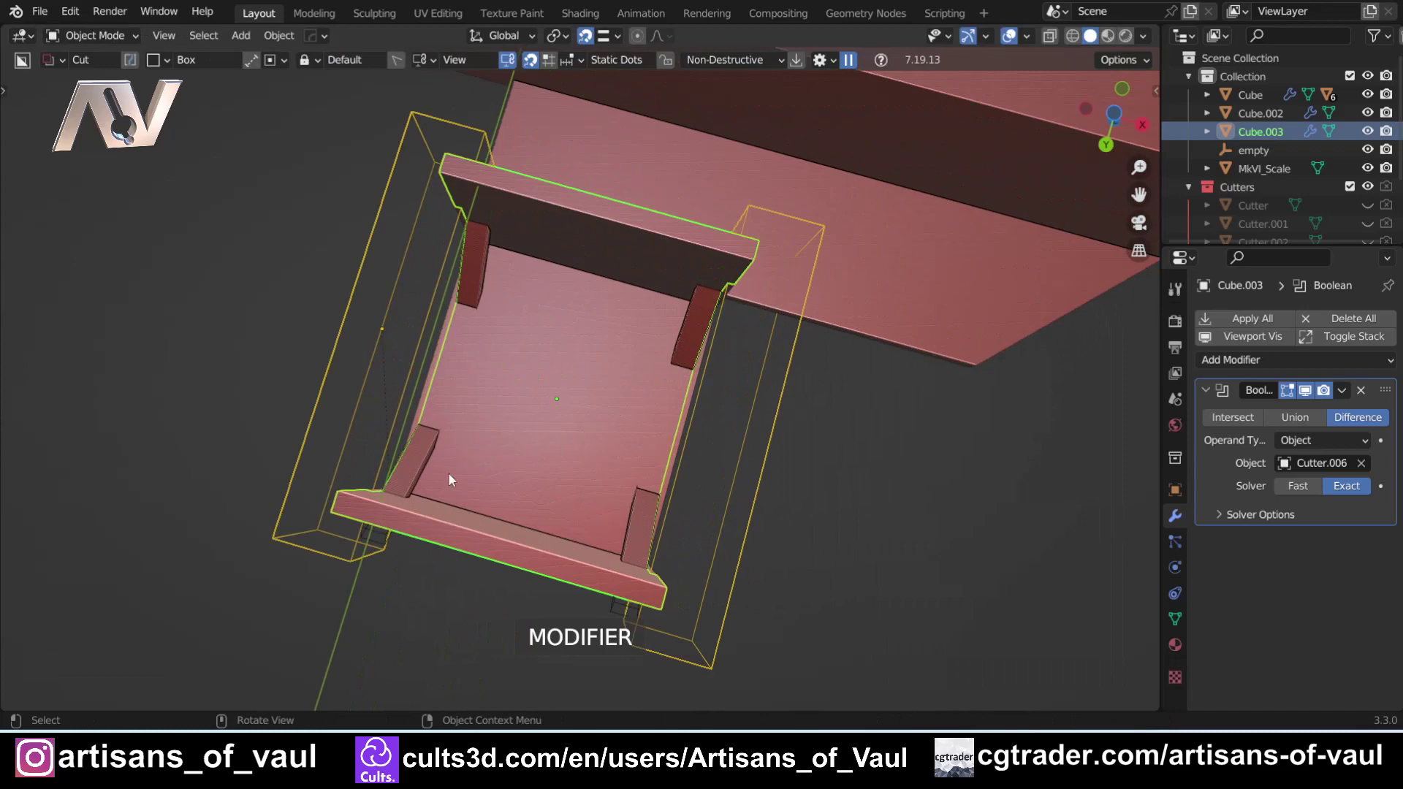
# Select the brace cutter and reveal its middle box cutter with HOps Ever Scroll
pyautogui.click(423, 468)
pyautogui.press('q')
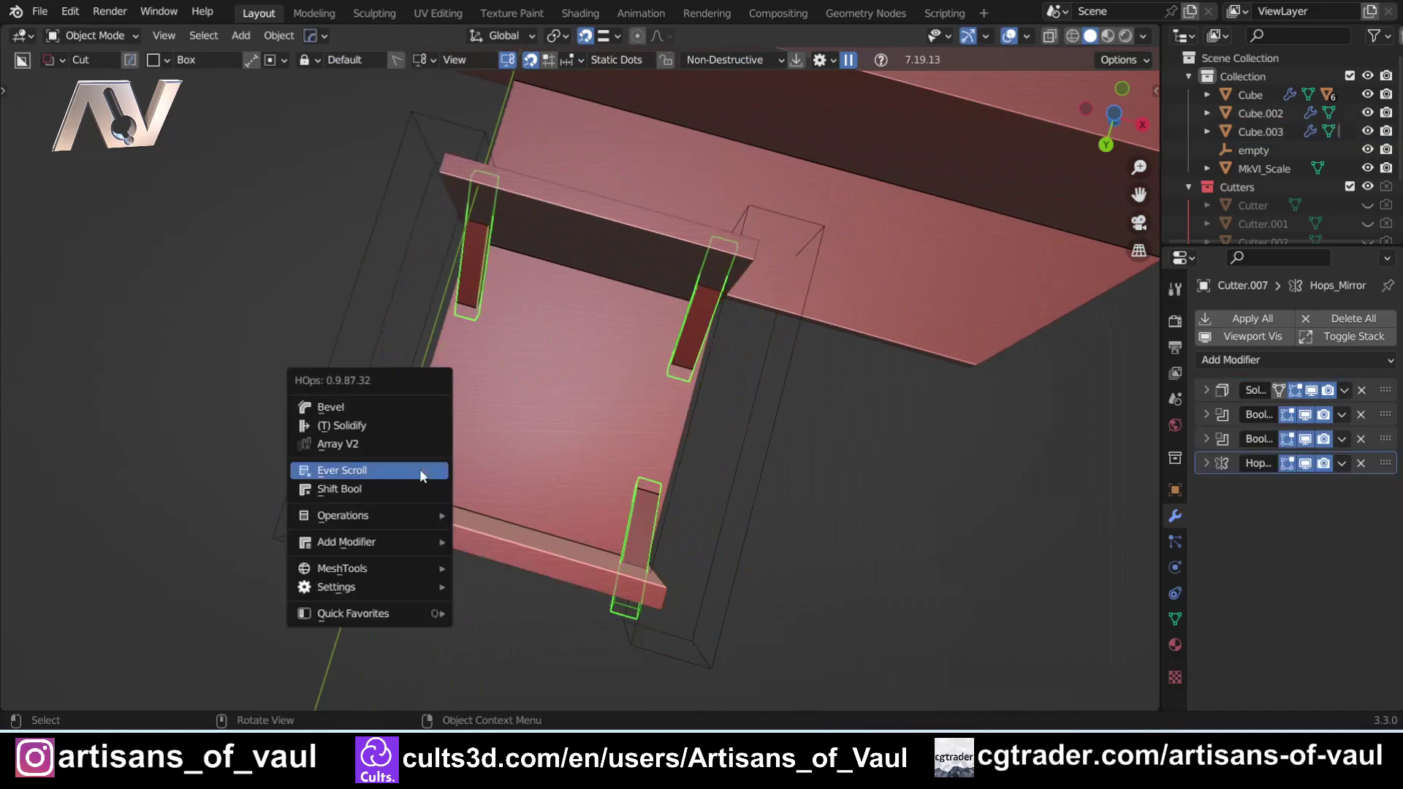
pyautogui.click(420, 469)
pyautogui.scroll(-1, 426, 463)
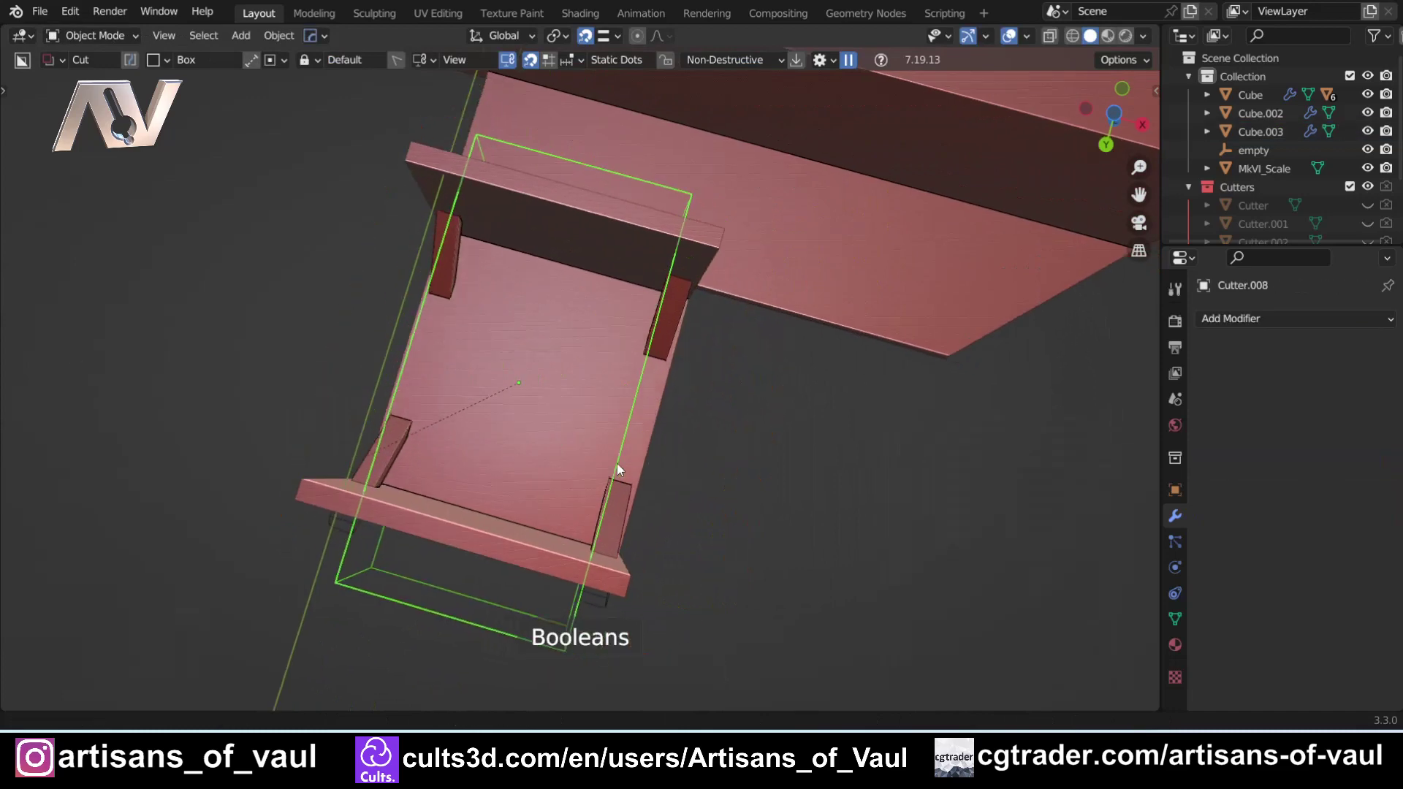
# From the bottom view, mirror the middle box cutter along X across the tower block's origin
pyautogui.click(1114, 114)
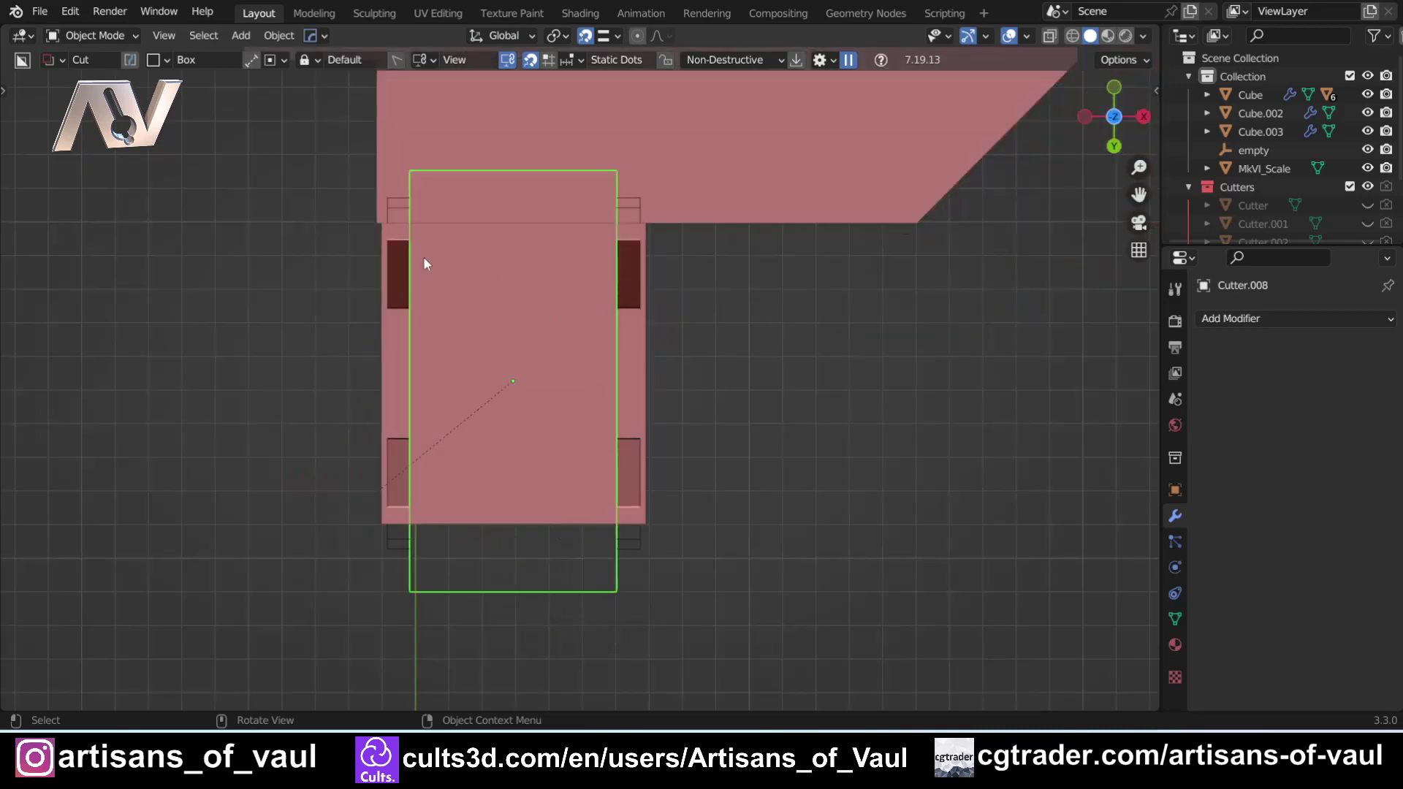
pyautogui.scroll(2, 439, 354)
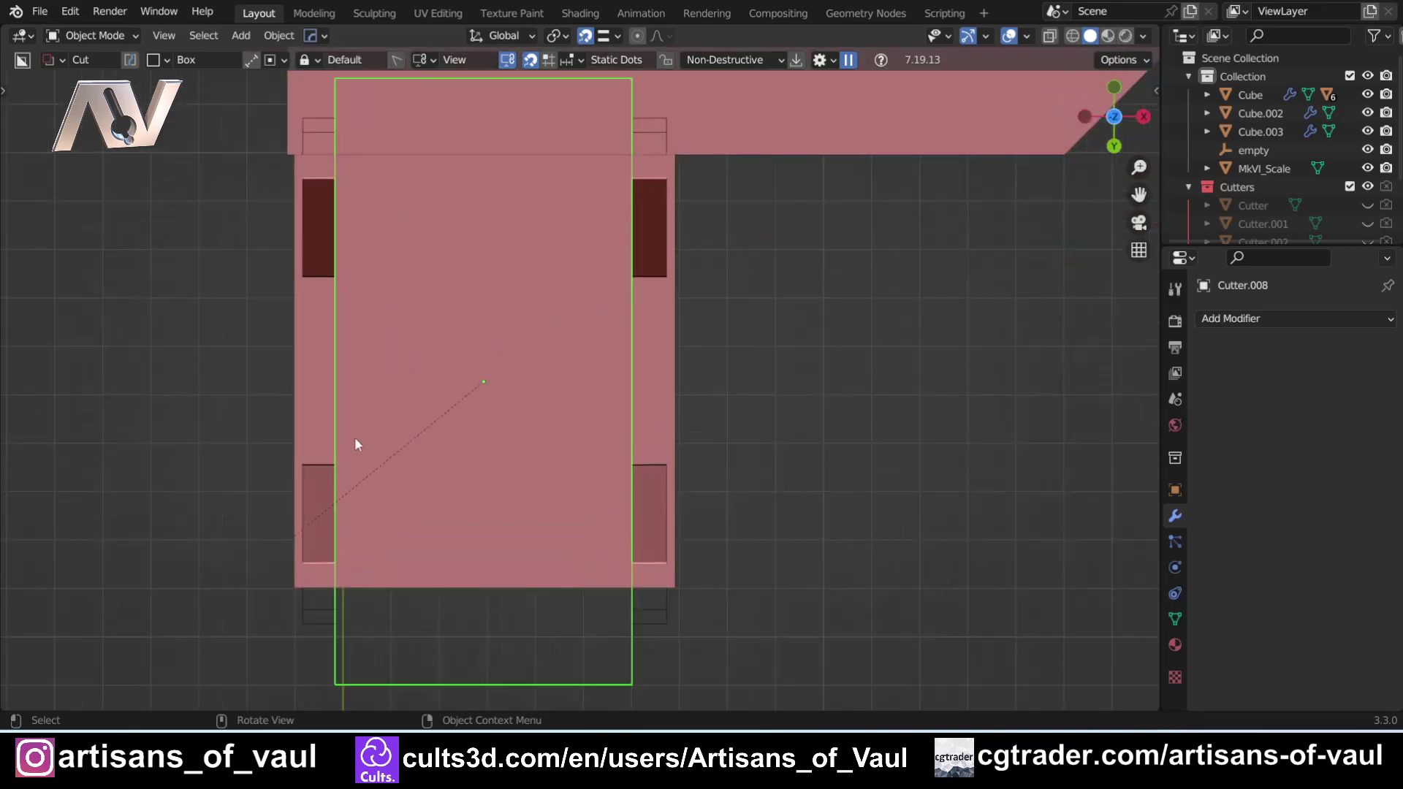
pyautogui.click(323, 582)
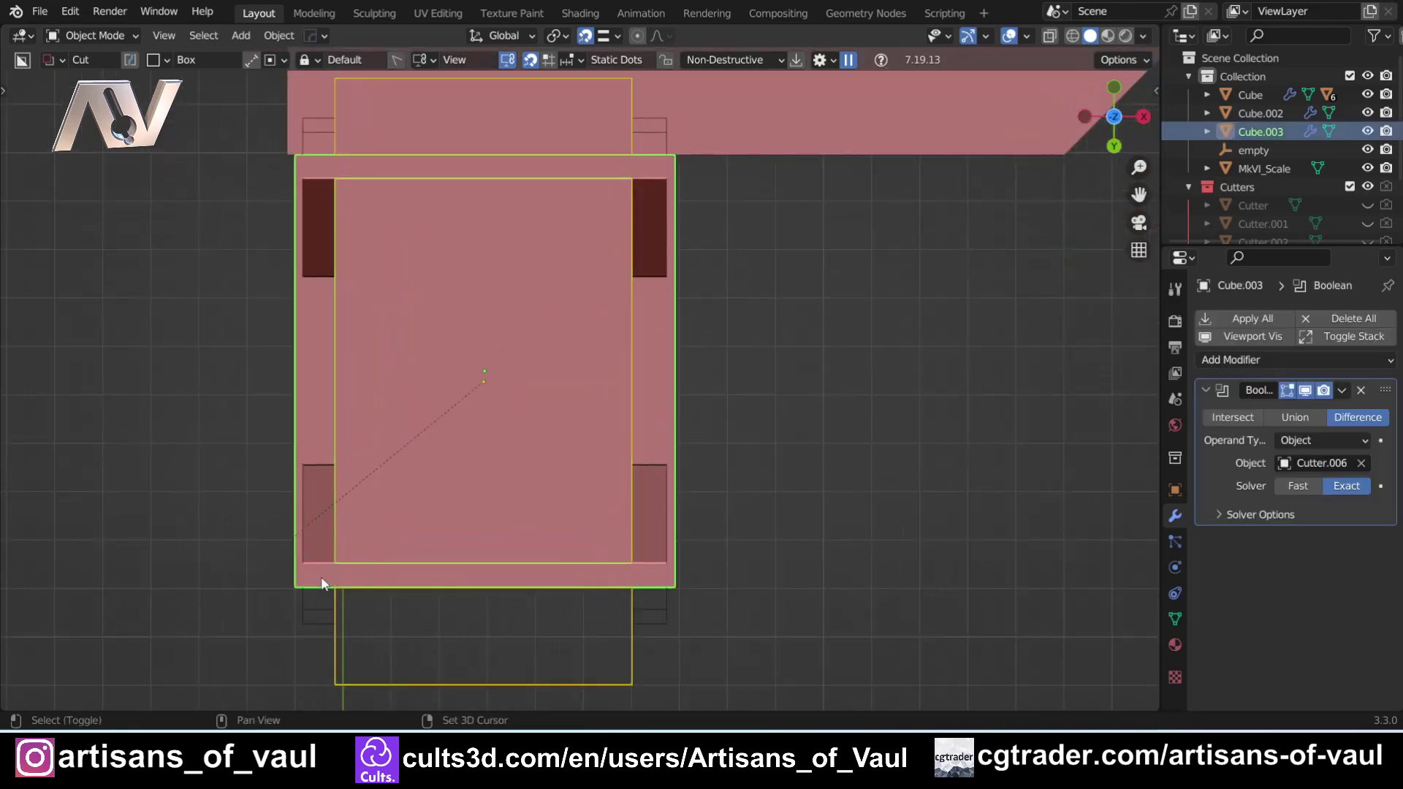
pyautogui.hotkey('alt', 'x')
pyautogui.click(356, 372)
pyautogui.scroll(-4, 747, 327)
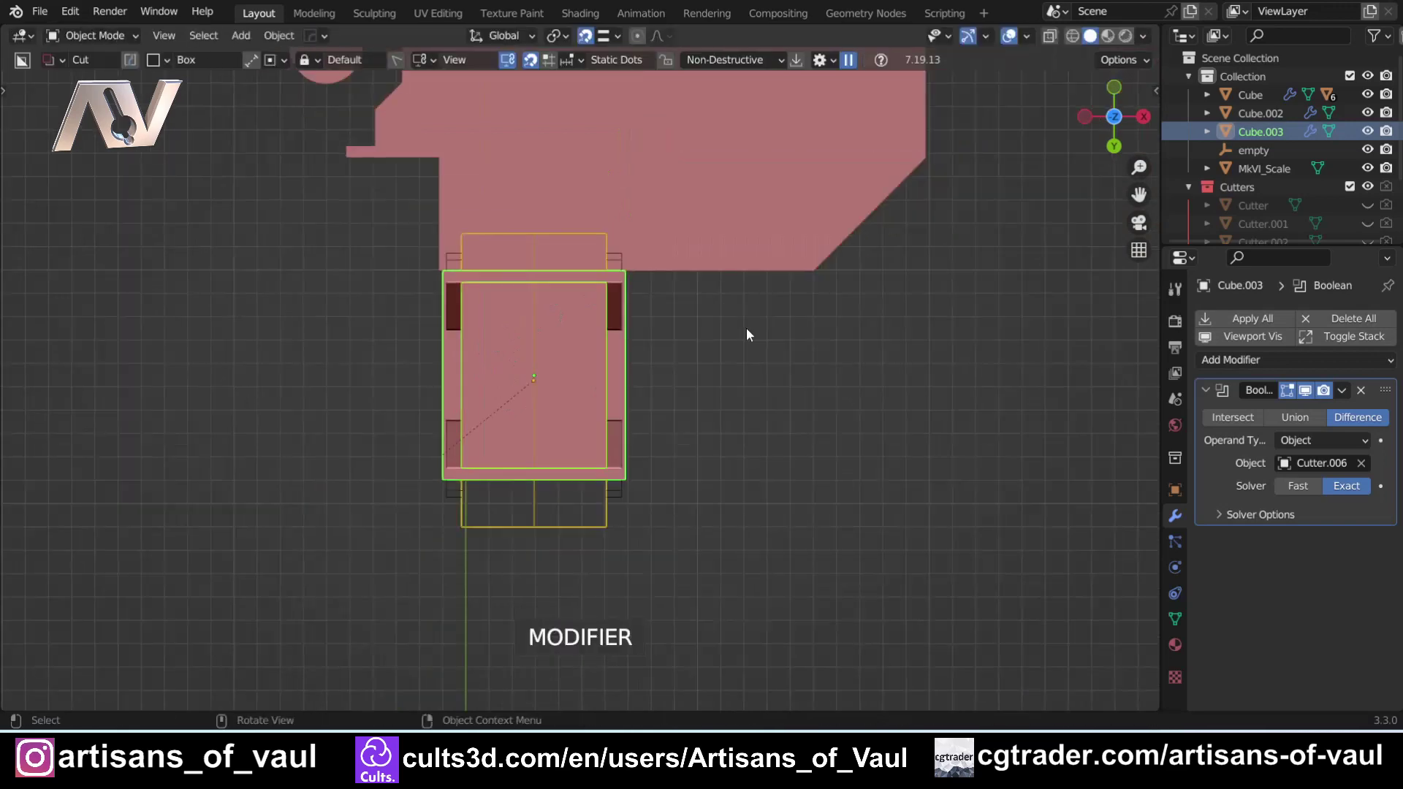
# Deselect the tower block and hide the two trimming boxes revealed inside its opening
pyautogui.click(747, 328)
pyautogui.moveTo(747, 328); pyautogui.dragTo(543, 392, button='middle')
pyautogui.scroll(2, 526, 429)
pyautogui.click(425, 429)
pyautogui.press('h')
pyautogui.click(430, 418)
pyautogui.press('h')
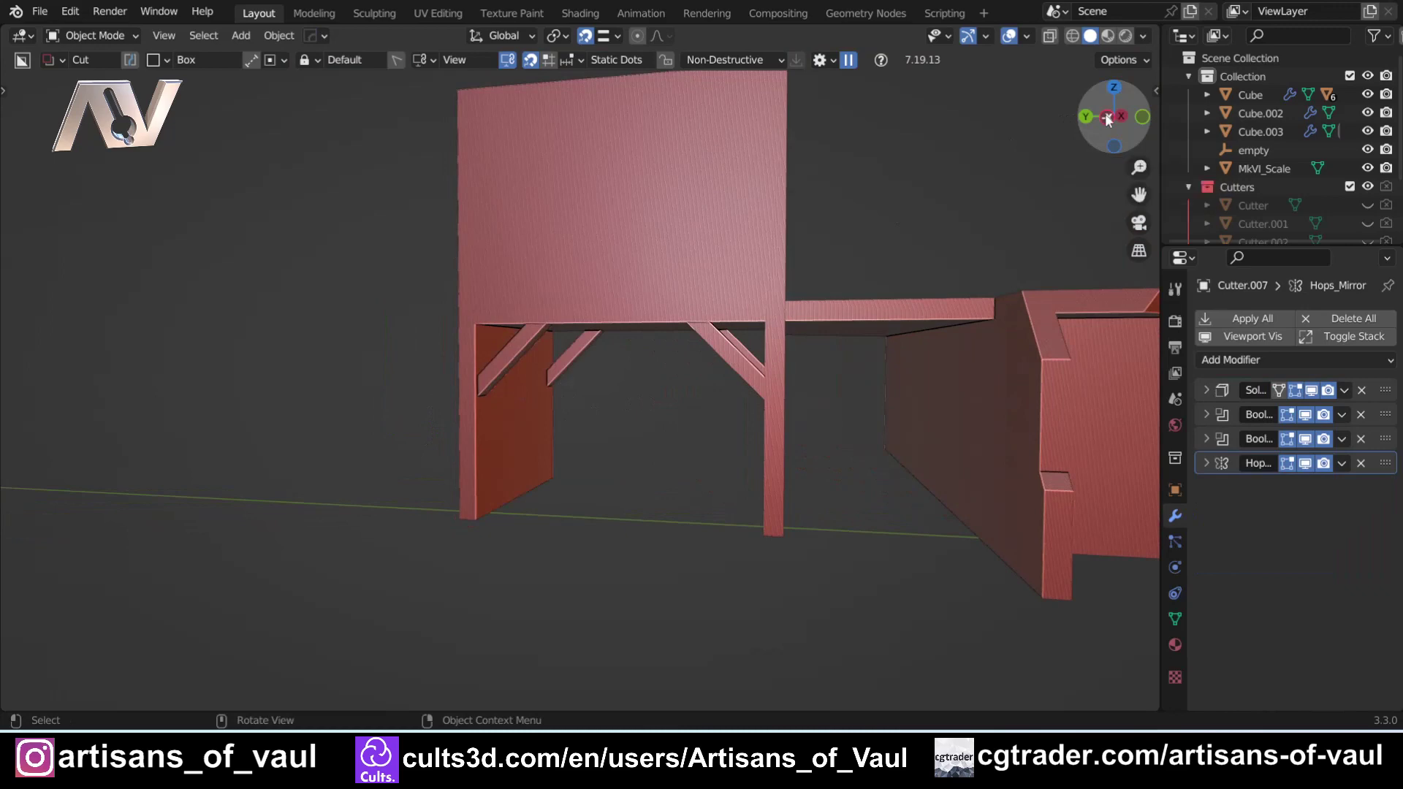
# Select the tower block, reveal its opening cutter with HOps Ever Scroll, and select that cutter
pyautogui.click(1108, 117)
pyautogui.moveTo(625, 441); pyautogui.dragTo(625, 383, button='middle')
pyautogui.click(624, 345)
pyautogui.press('q')
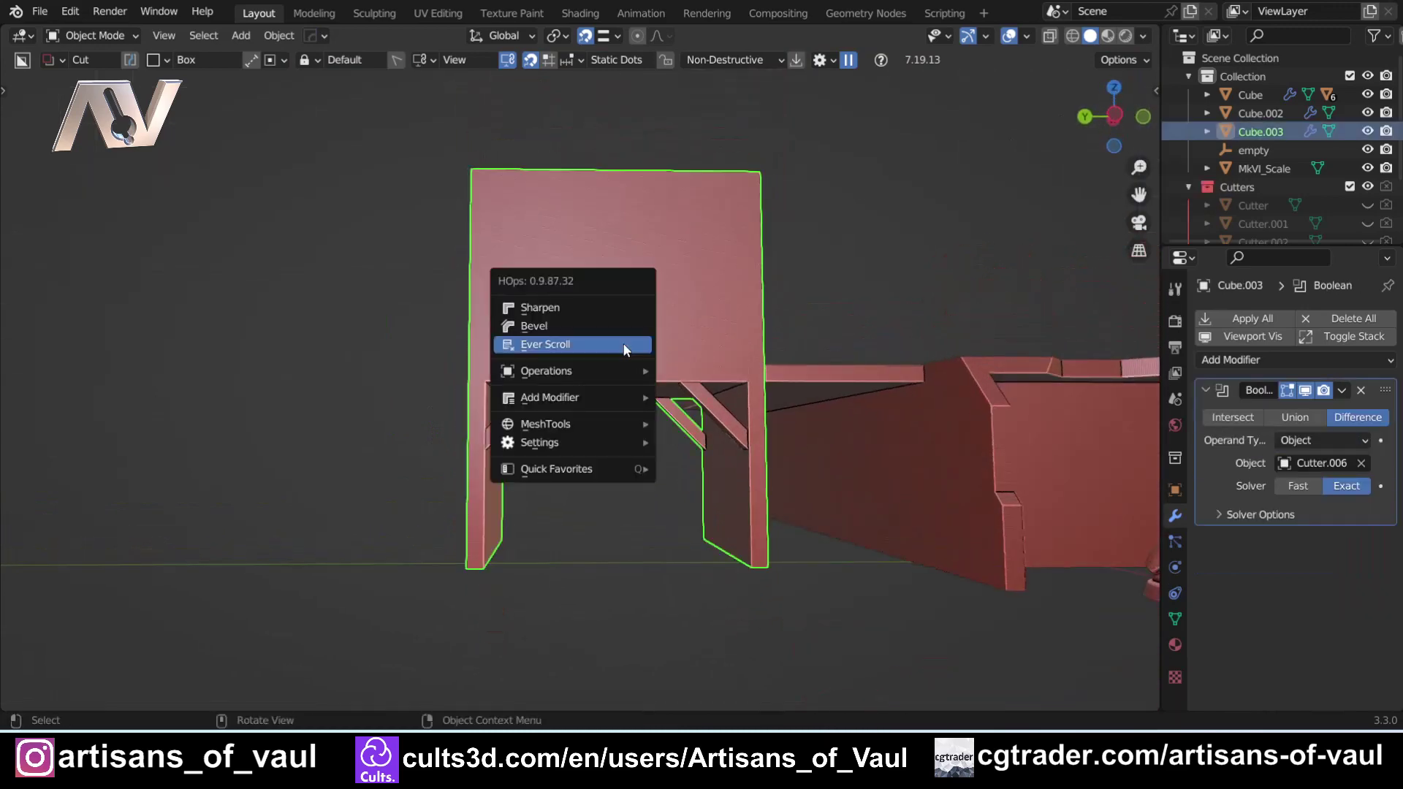
pyautogui.click(626, 345)
pyautogui.click(613, 459)
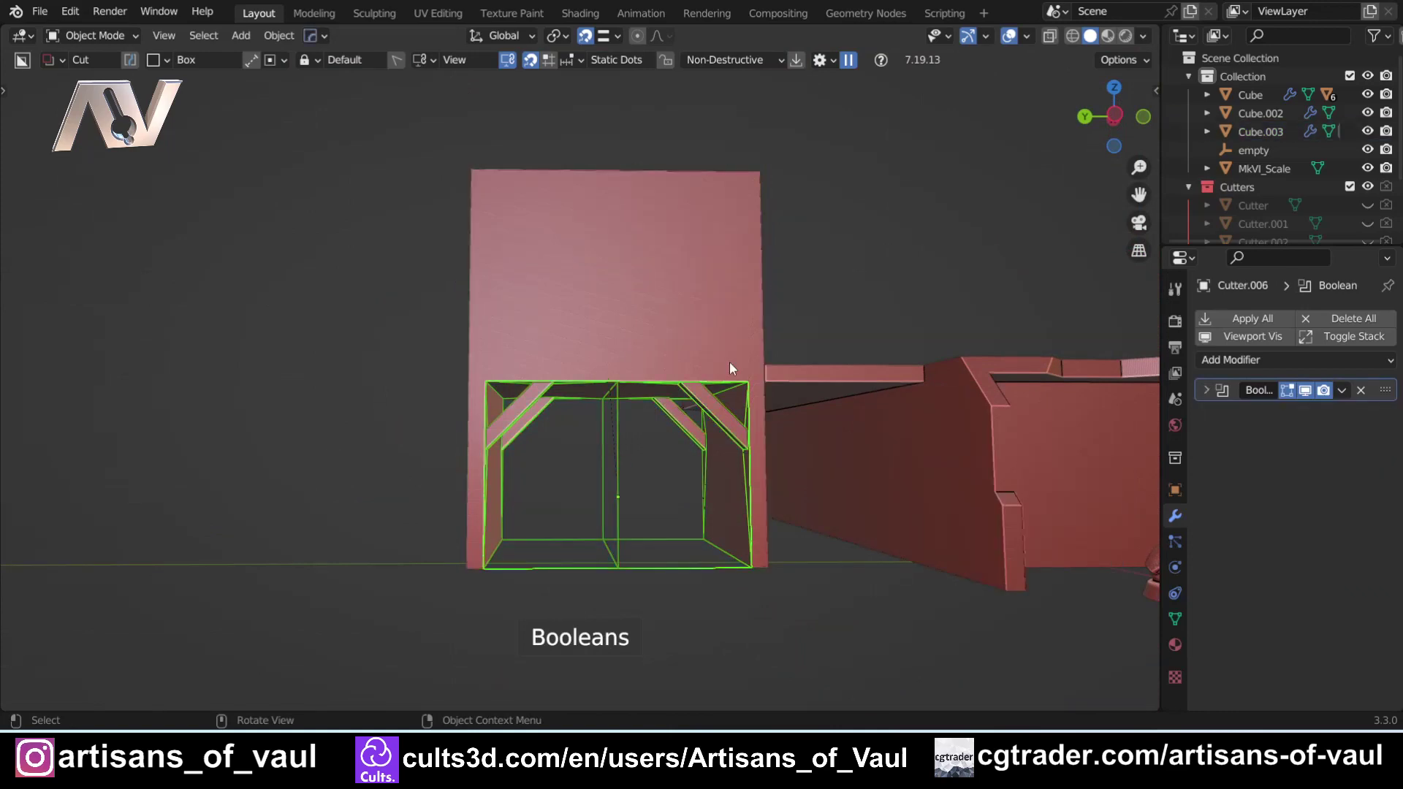
# From the side view, apply the opening cutter's Boolean modifier with HOps Smart Apply
pyautogui.click(1116, 116)
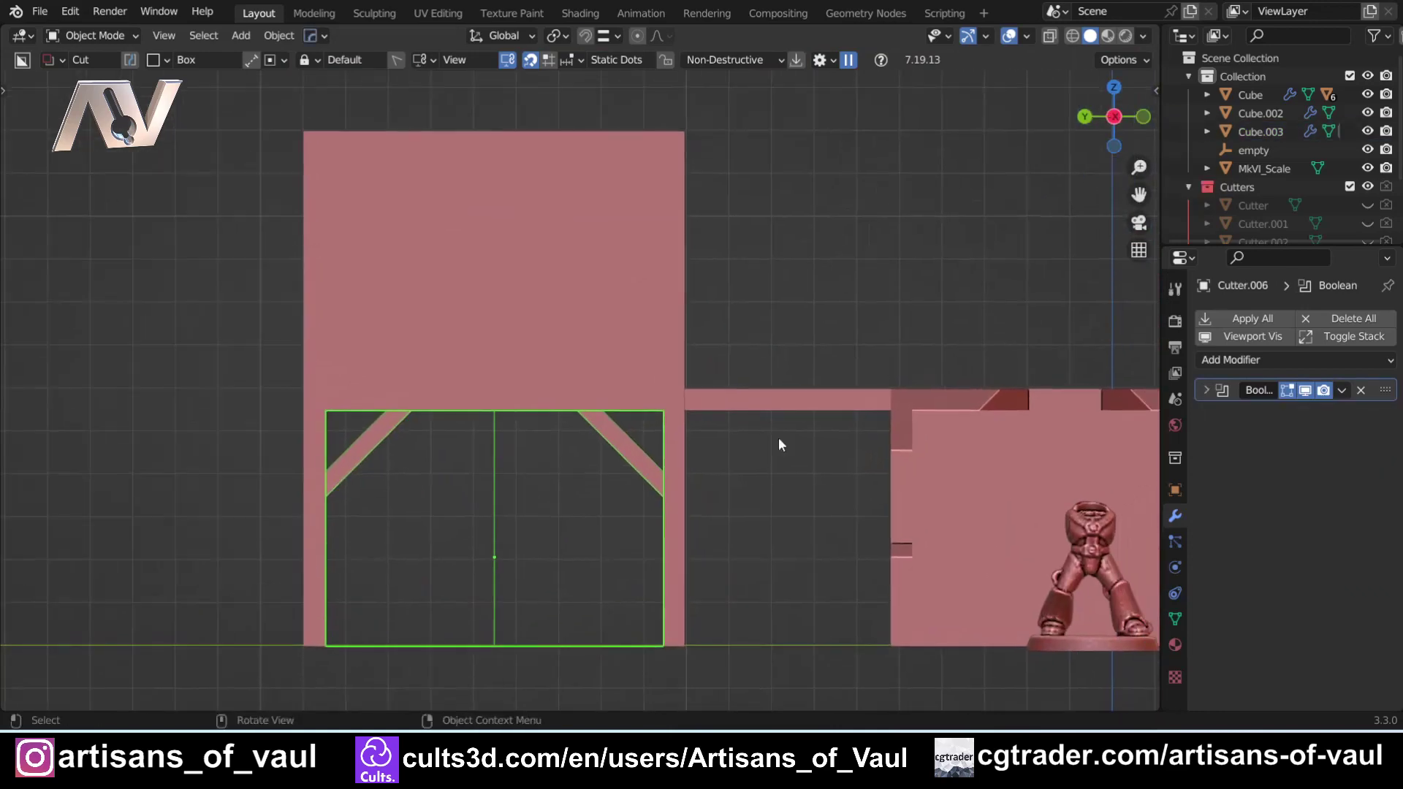
pyautogui.press('q')
pyautogui.moveTo(582, 458)
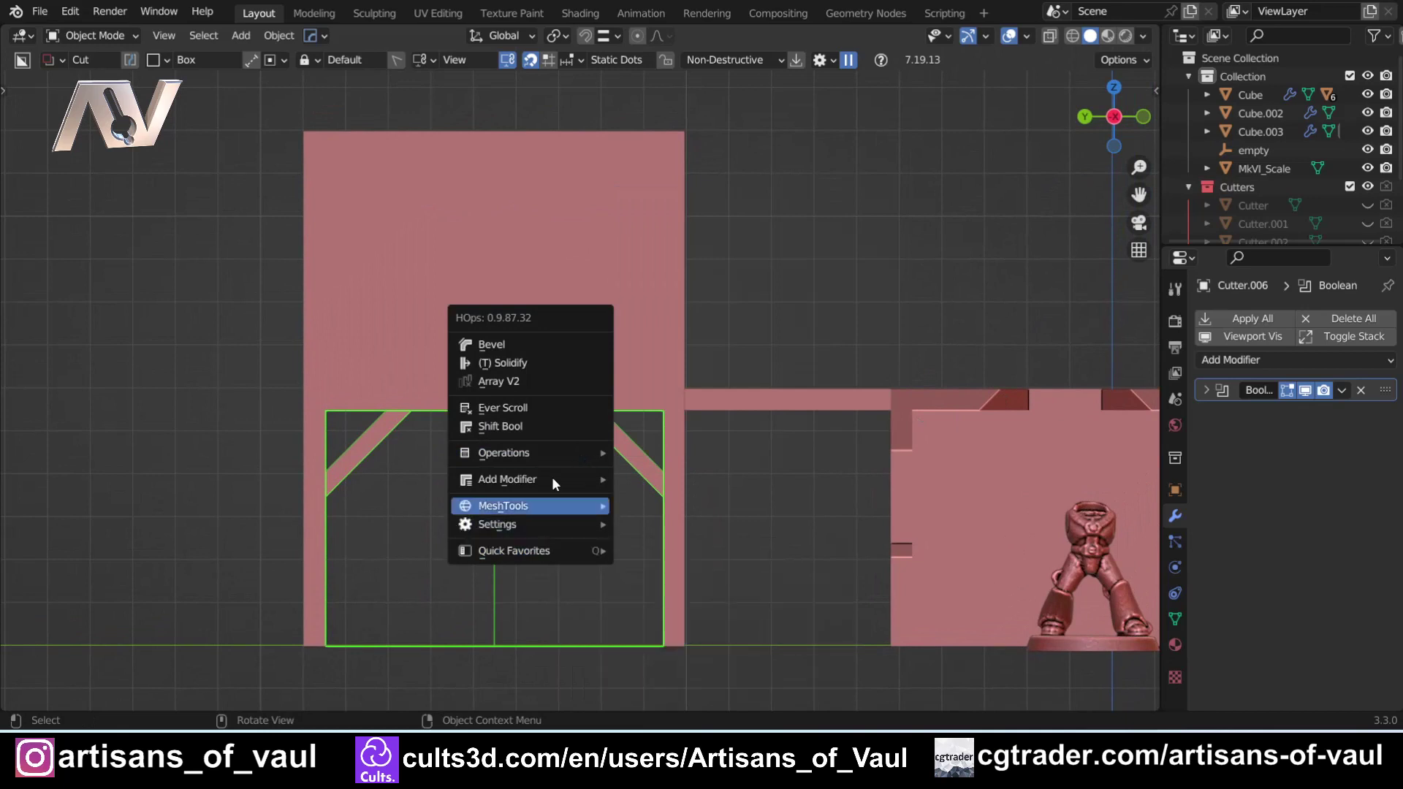
pyautogui.moveTo(509, 452)
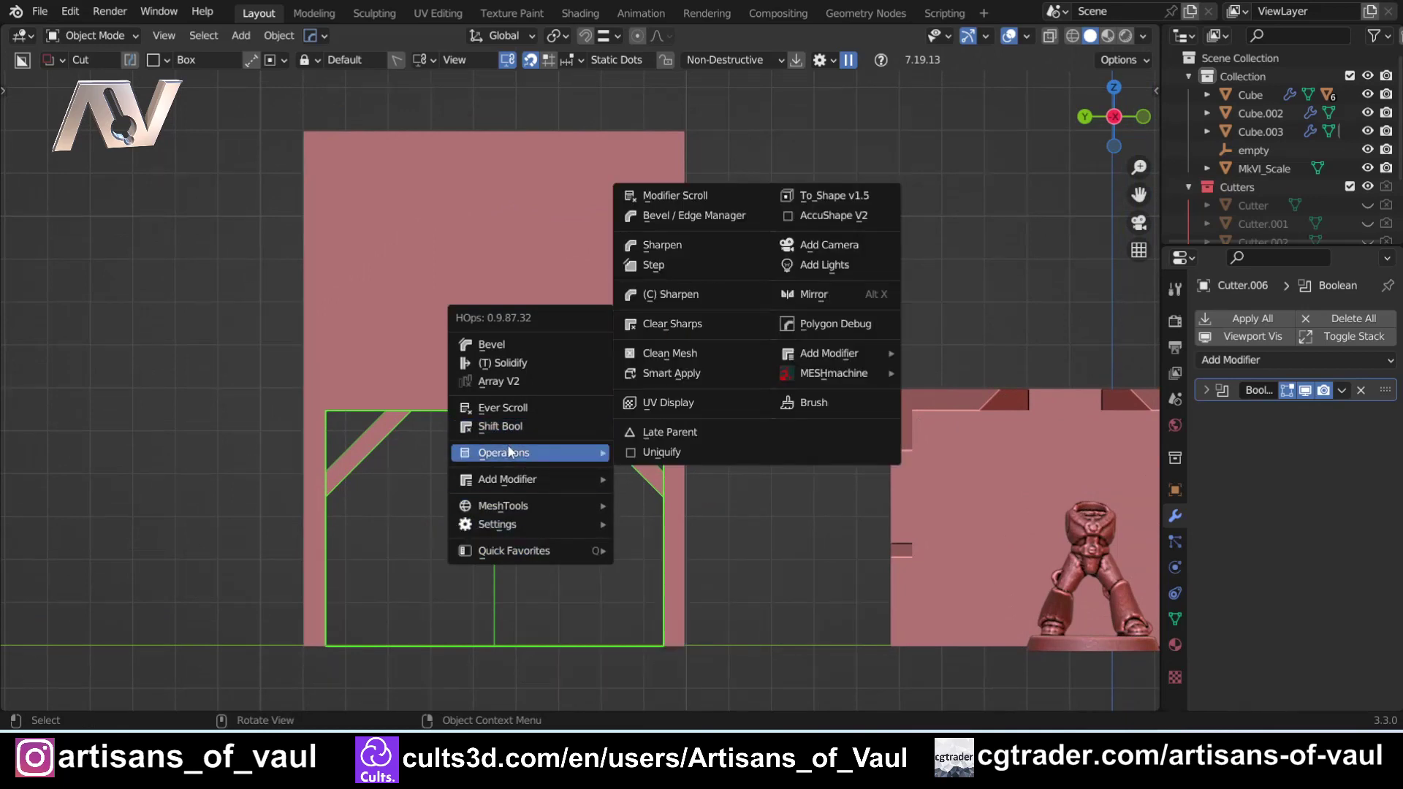
pyautogui.click(668, 373)
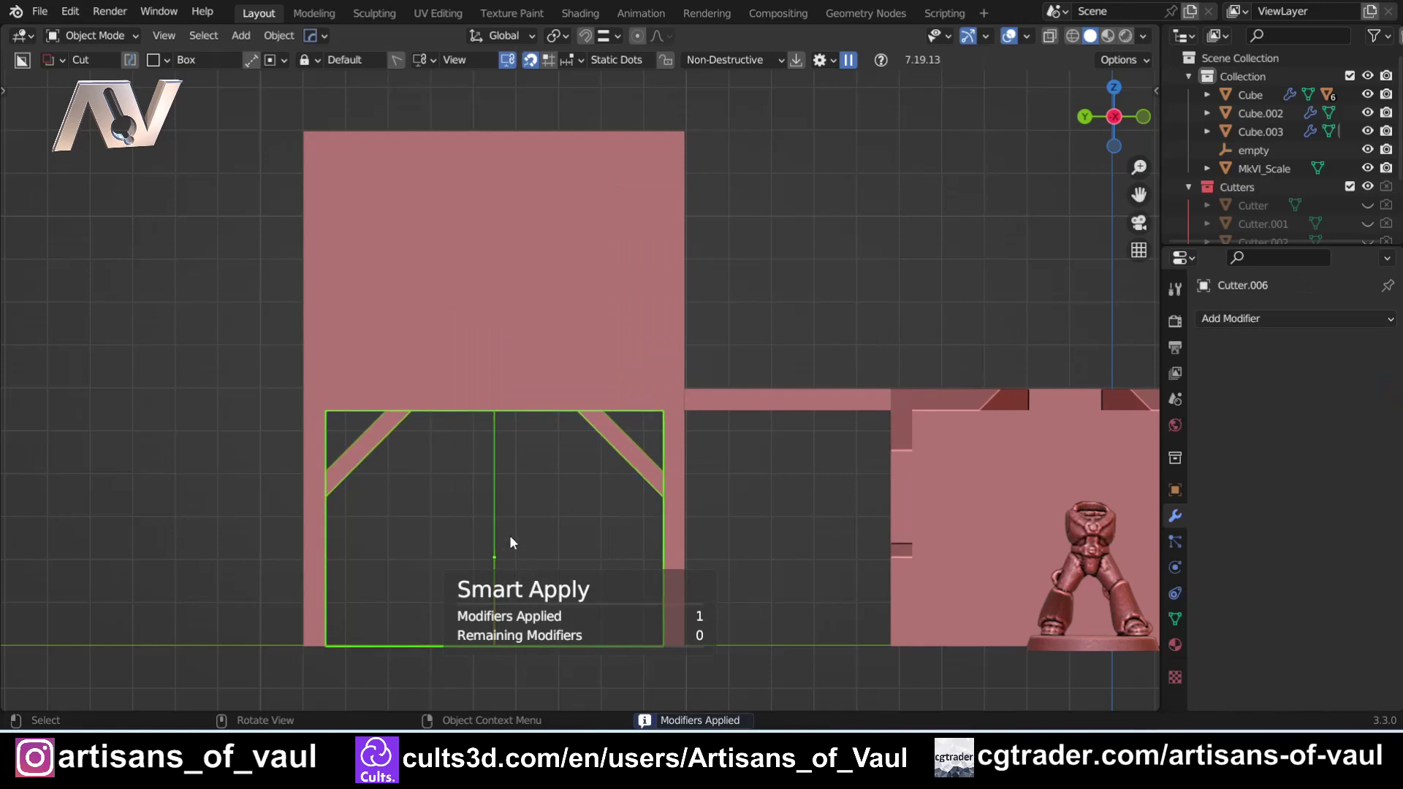
# Duplicate the opening cutter straight up along Z into the tower's upper half and subtract it from the tower block
pyautogui.hotkey('shift', 'd')
pyautogui.press('z')
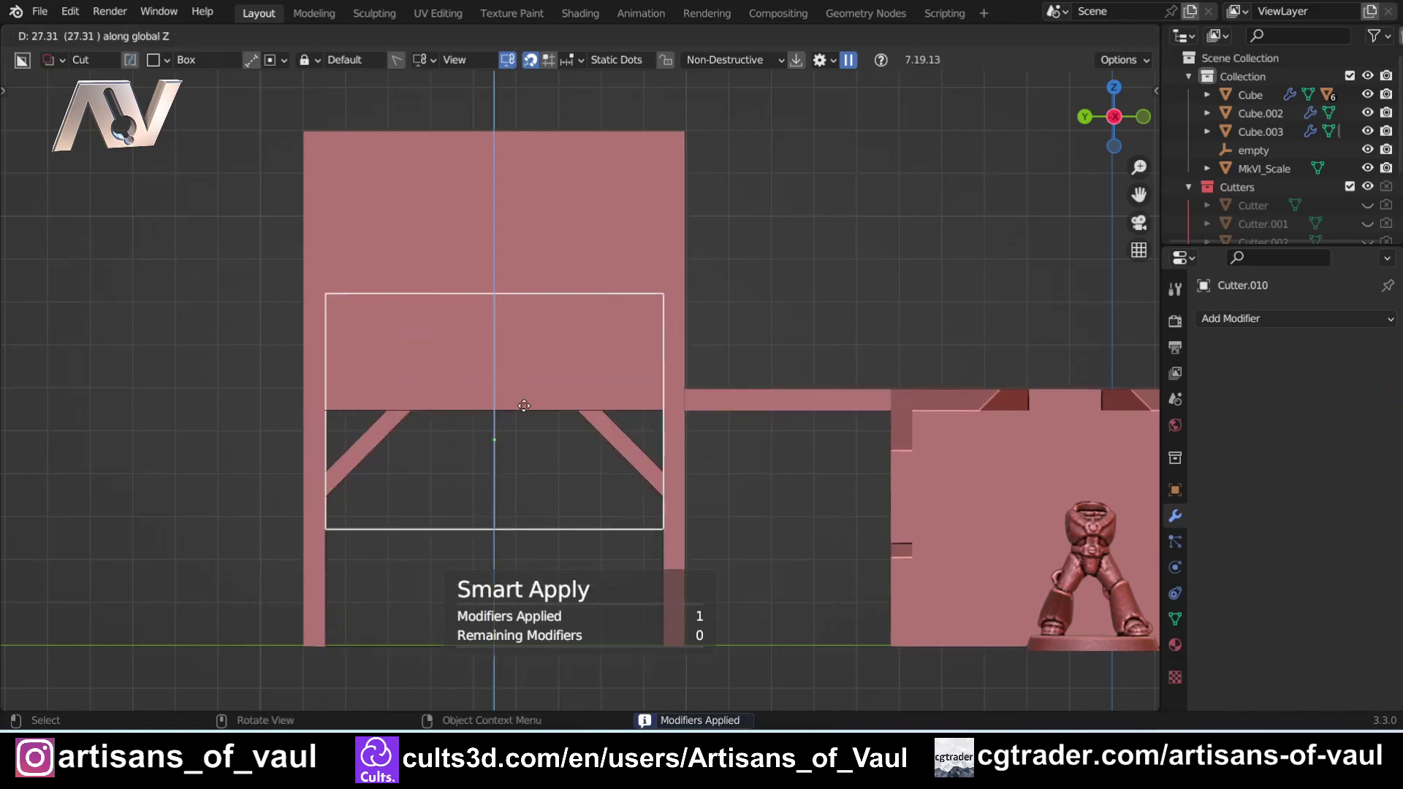
pyautogui.click(531, 277)
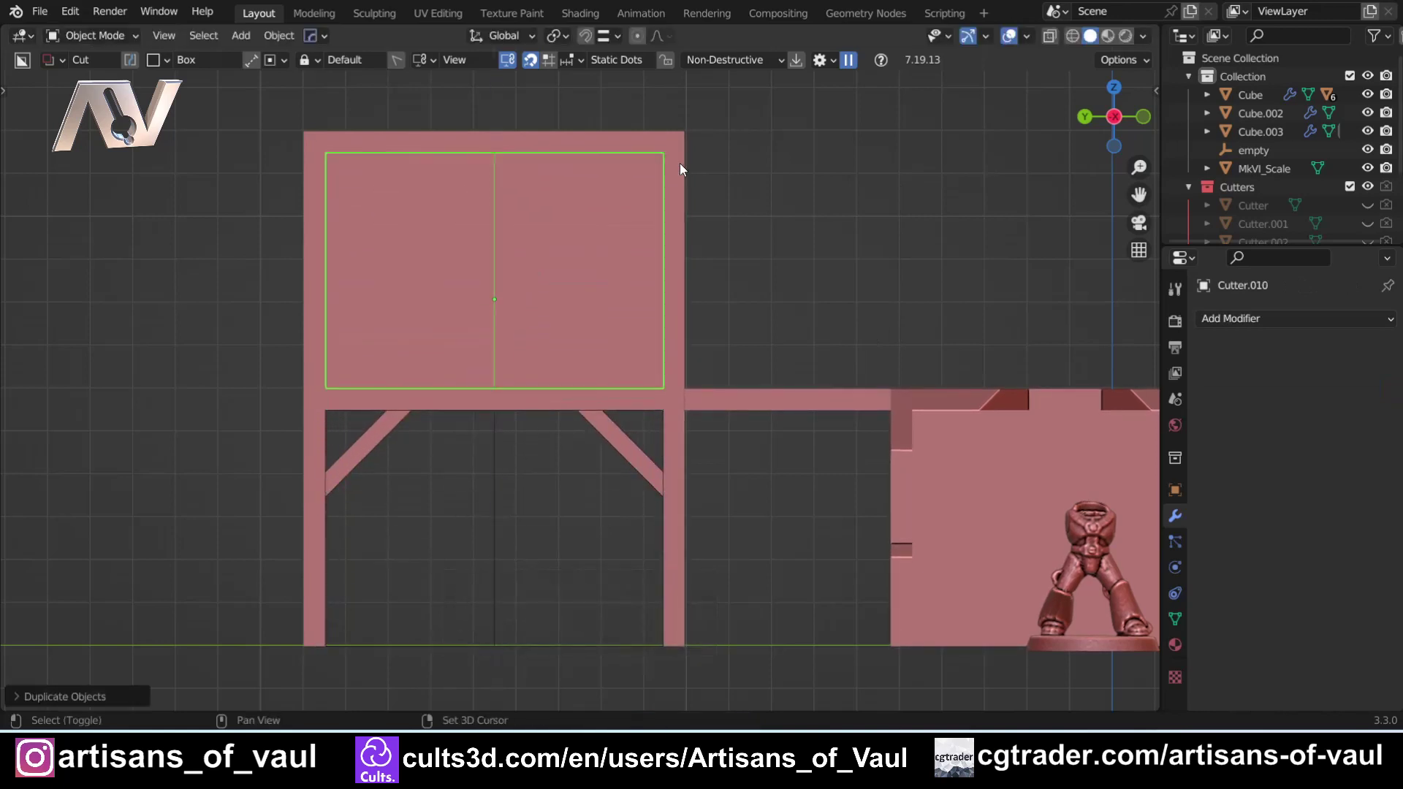
pyautogui.keyDown('shift'); pyautogui.click(681, 165); pyautogui.keyUp('shift')
pyautogui.press('ctrl+KP_Subtract')
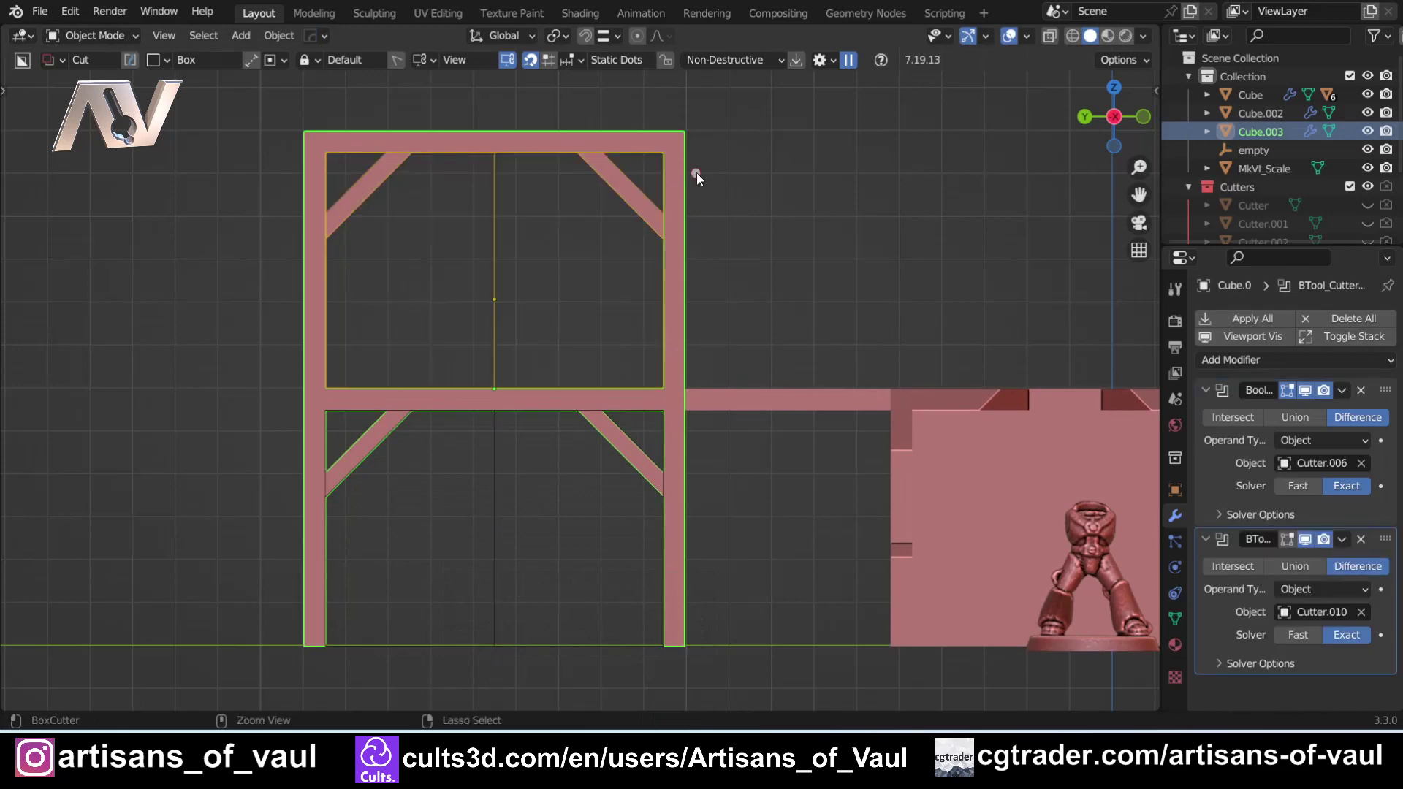
pyautogui.click(747, 181)
pyautogui.scroll(-4, 747, 182)
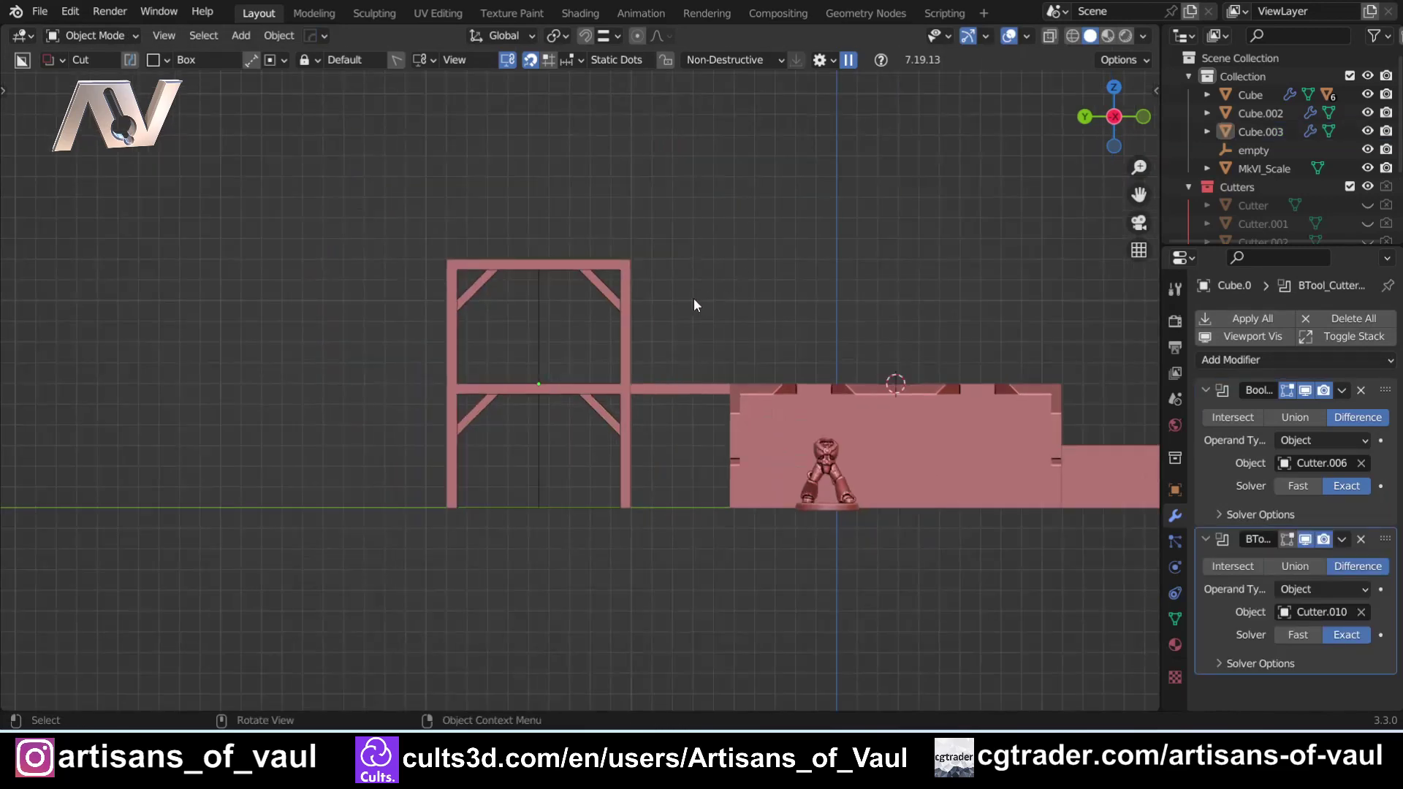
pyautogui.moveTo(694, 306)
pyautogui.mouseDown(button='middle')
pyautogui.moveTo(603, 339)
pyautogui.moveTo(704, 310)
pyautogui.mouseUp(button='middle')
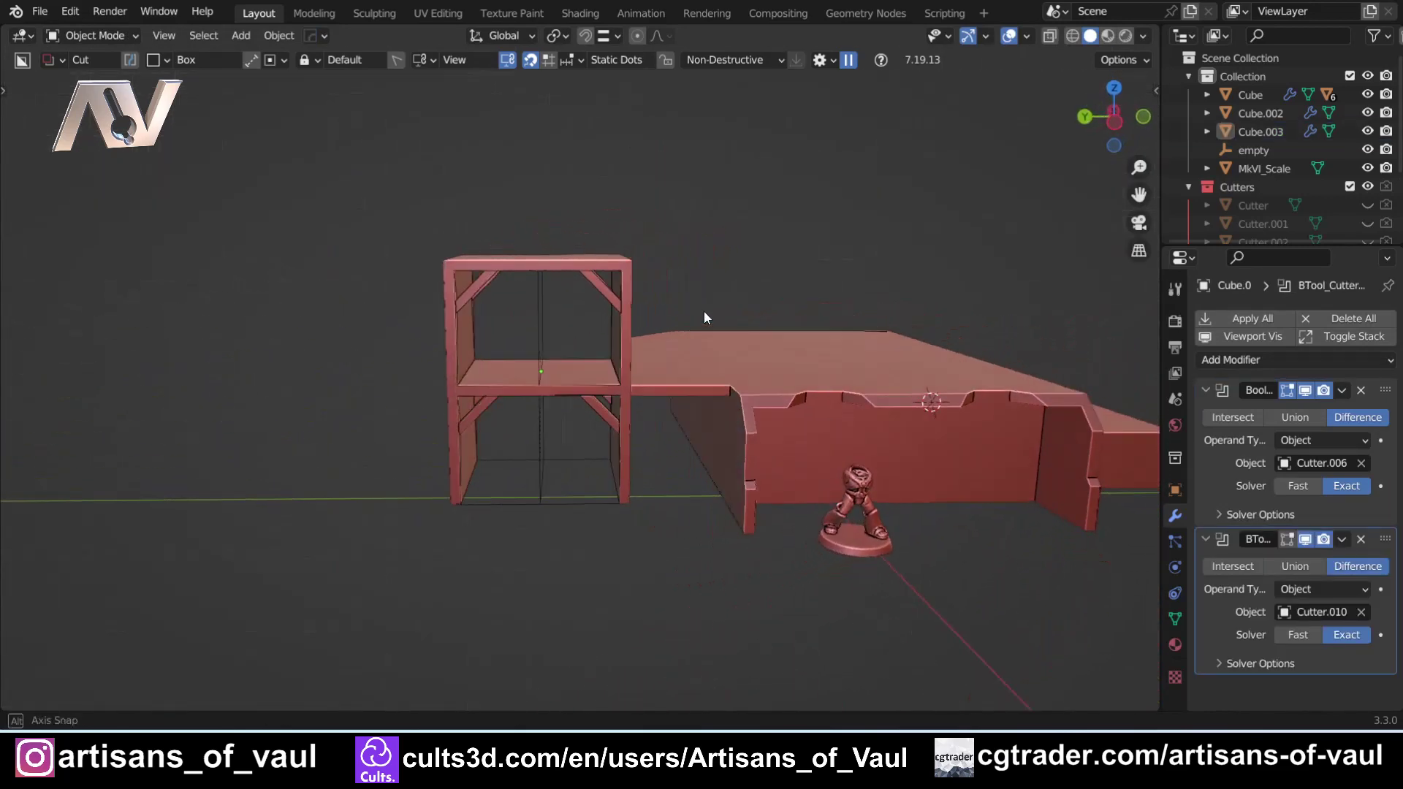
# Move the upper opening cutter along Z, snapping its lower edge level with the top of the adjoining roof
pyautogui.scroll(5, 698, 312)
pyautogui.click(481, 304)
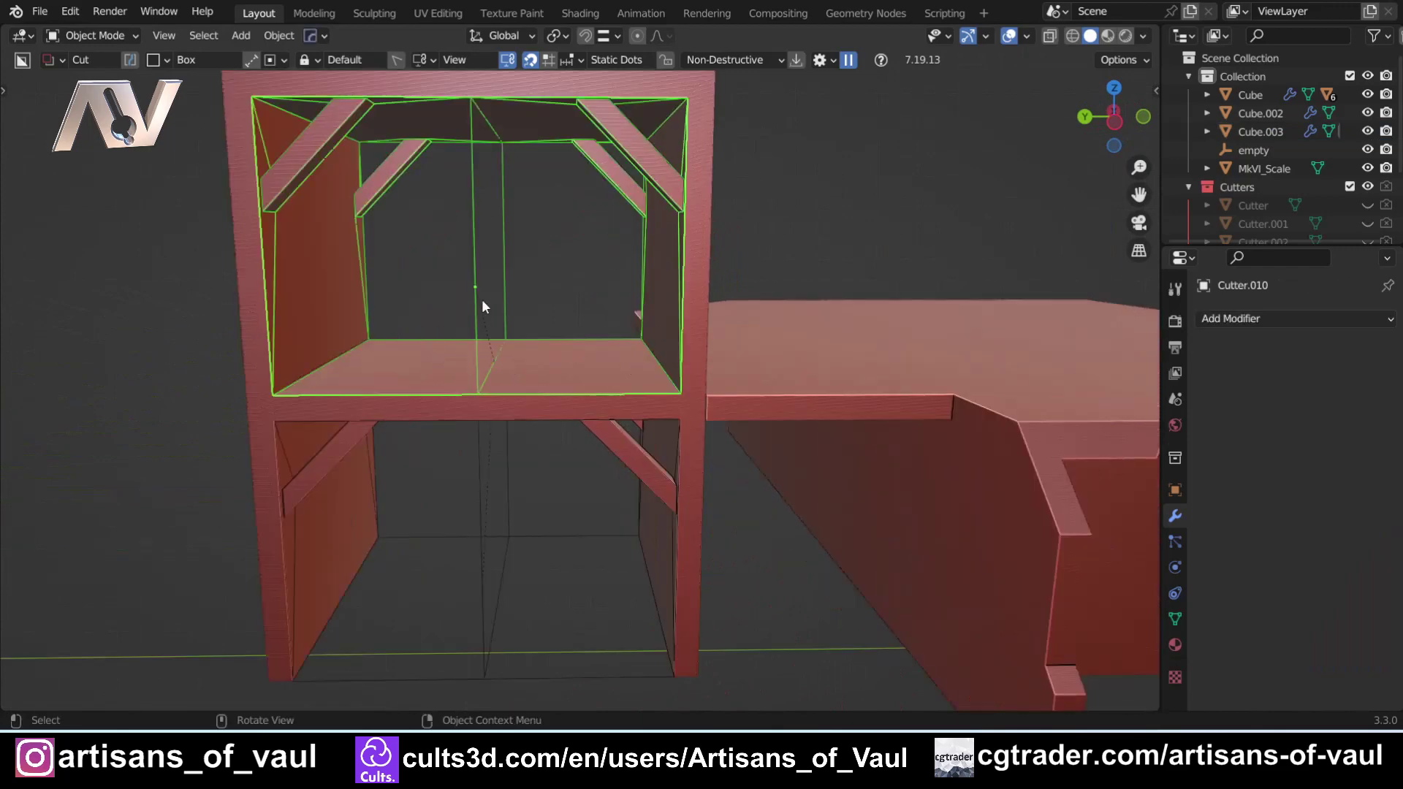
pyautogui.click(1106, 124)
pyautogui.scroll(5, 643, 387)
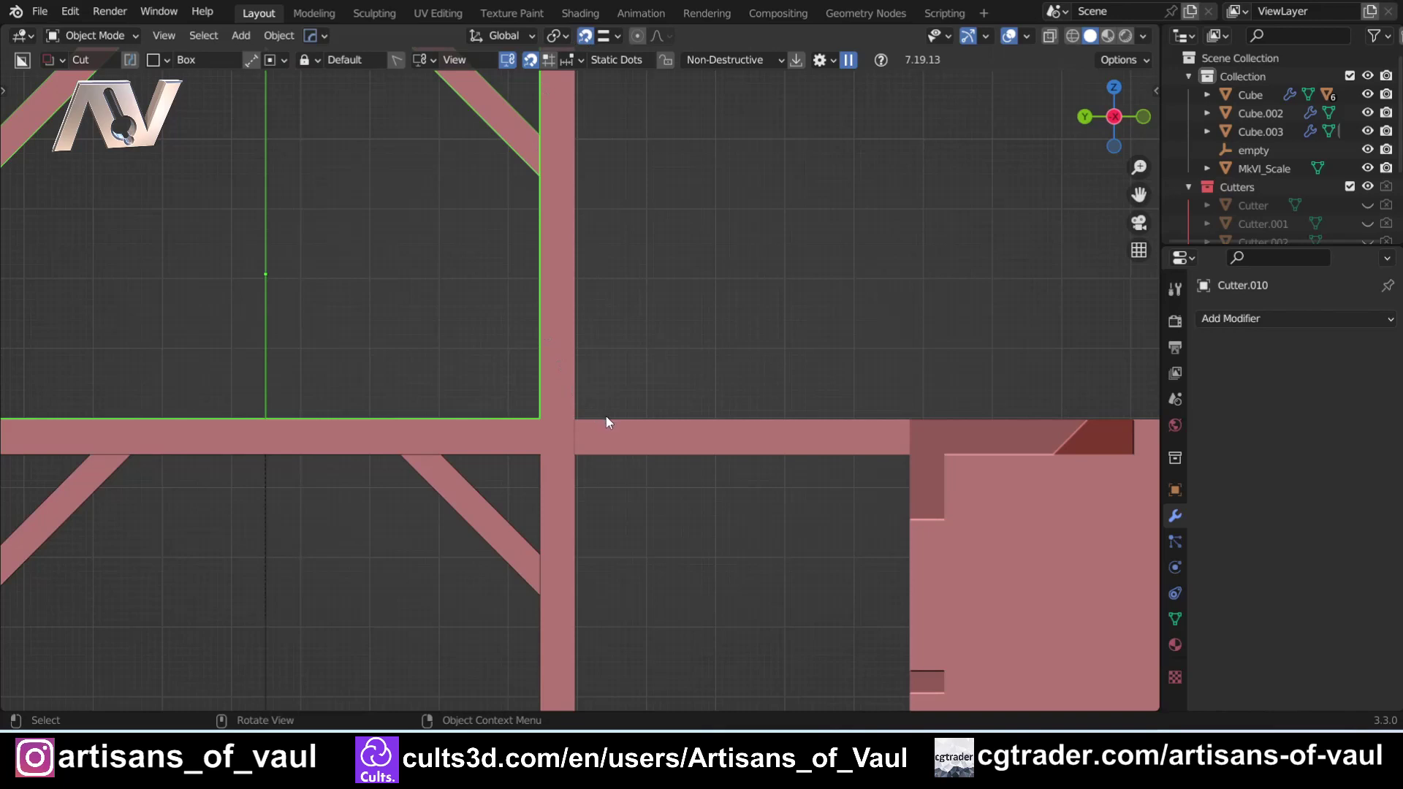
pyautogui.press('g')
pyautogui.press('z')
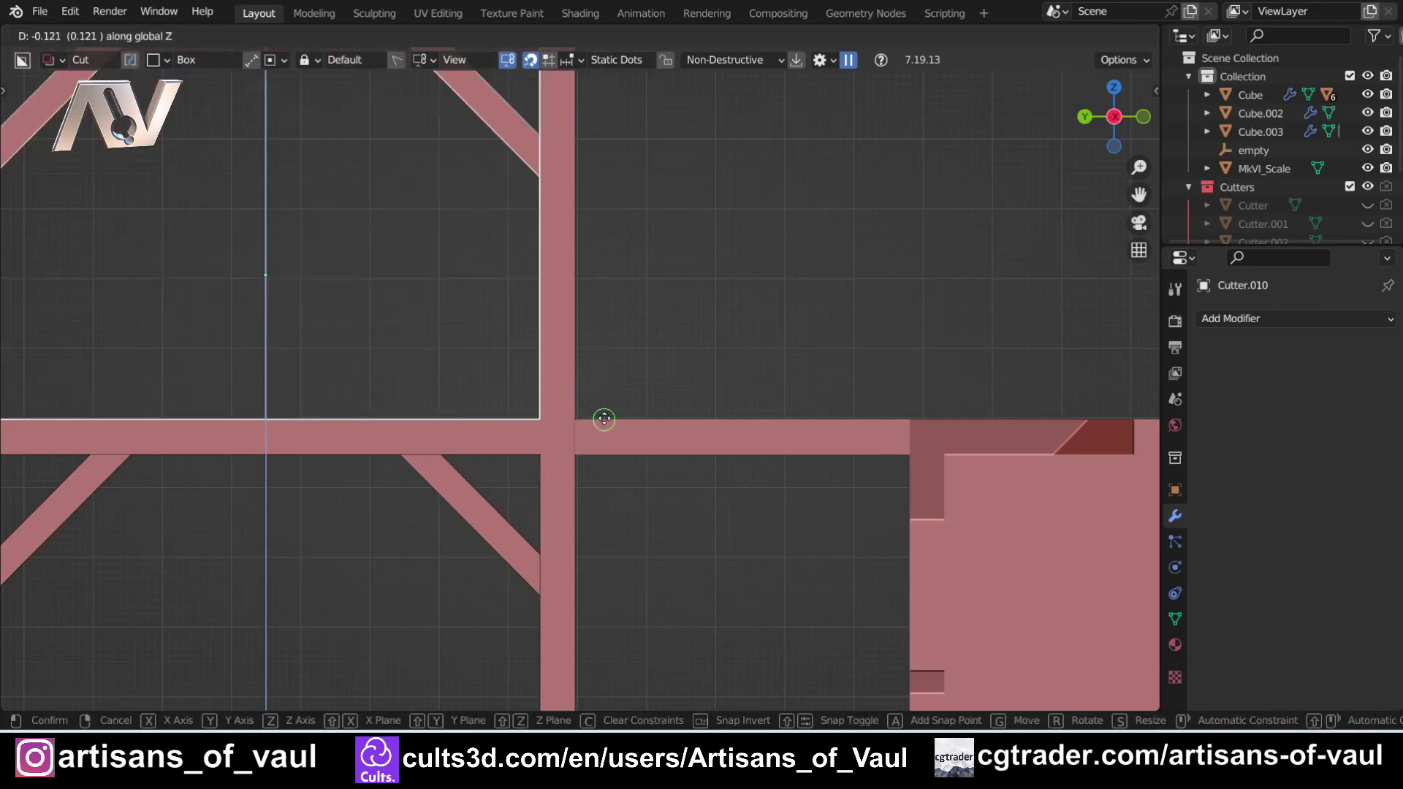
pyautogui.click(605, 419)
pyautogui.scroll(-6, 594, 301)
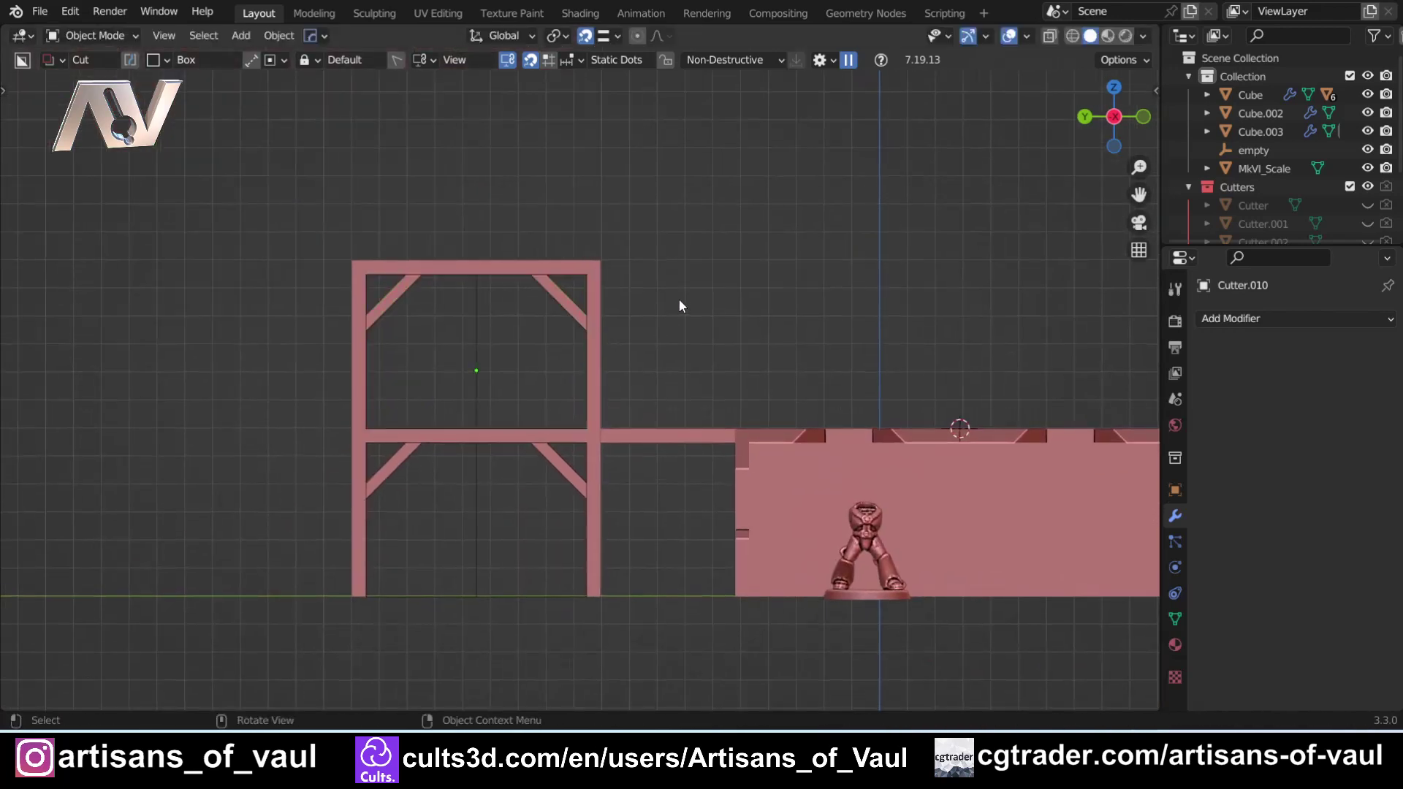
pyautogui.moveTo(679, 300); pyautogui.dragTo(595, 326, button='middle')
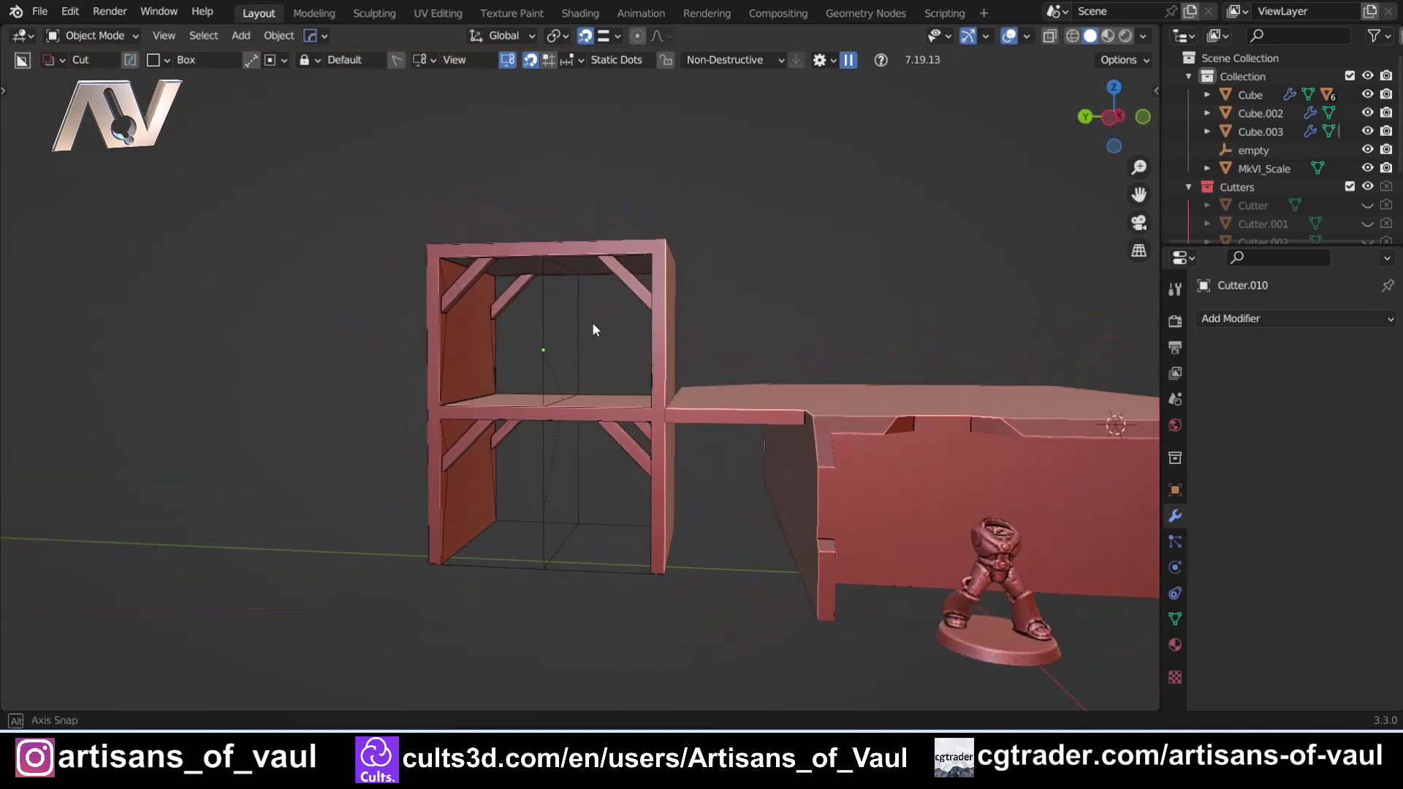
# Hide the upper and lower opening cutters of the tower
pyautogui.click(540, 376)
pyautogui.press('h')
pyautogui.click(545, 482)
pyautogui.press('h')
# Create an independent copy of the tower with HOps Uniquify and place it beyond the building's angled corner in top view
pyautogui.scroll(-5, 555, 439)
pyautogui.moveTo(583, 277); pyautogui.dragTo(529, 420, button='middle')
pyautogui.scroll(3, 571, 328)
pyautogui.keyDown('shift'); pyautogui.moveTo(572, 329); pyautogui.dragTo(554, 428, button='middle'); pyautogui.keyUp('shift')
pyautogui.click(460, 455)
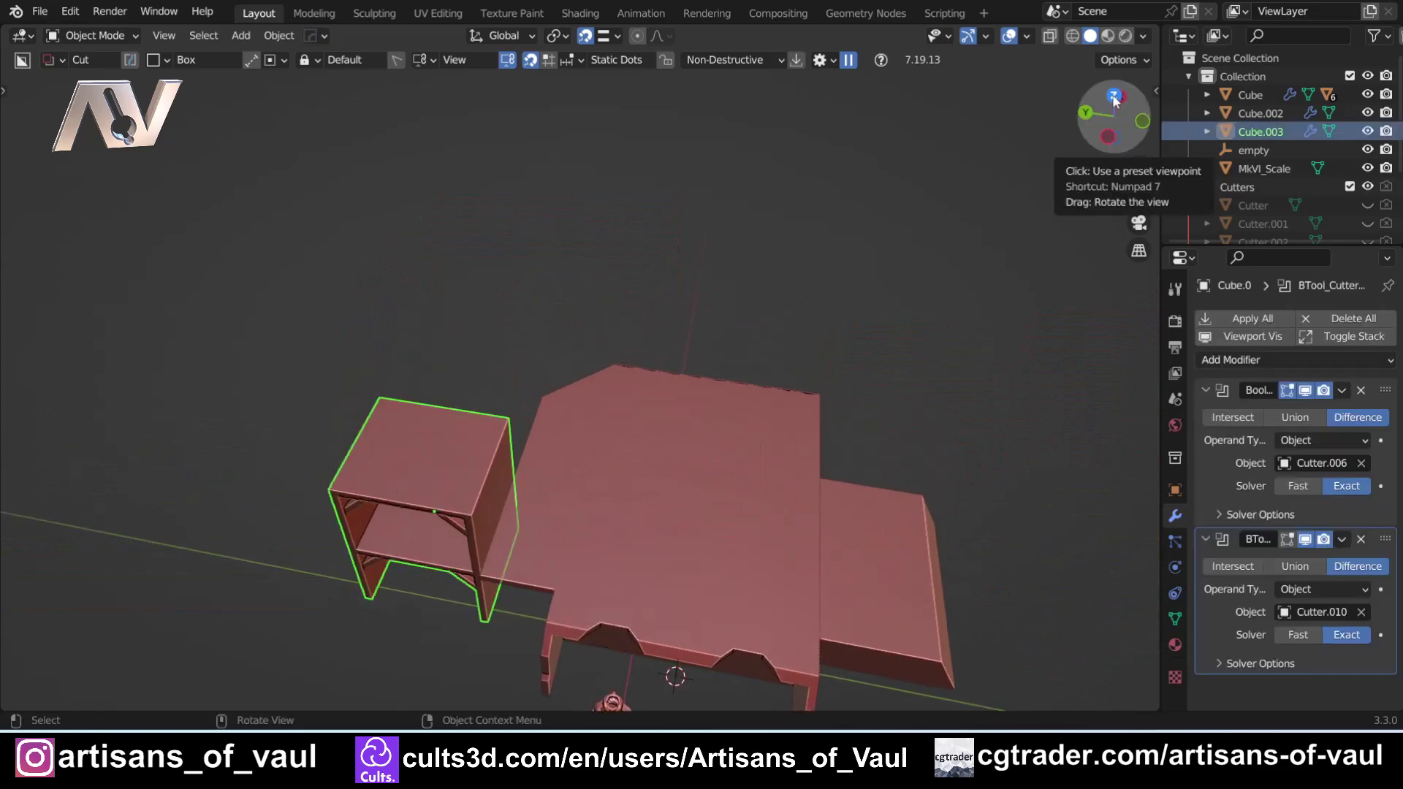
pyautogui.click(1115, 99)
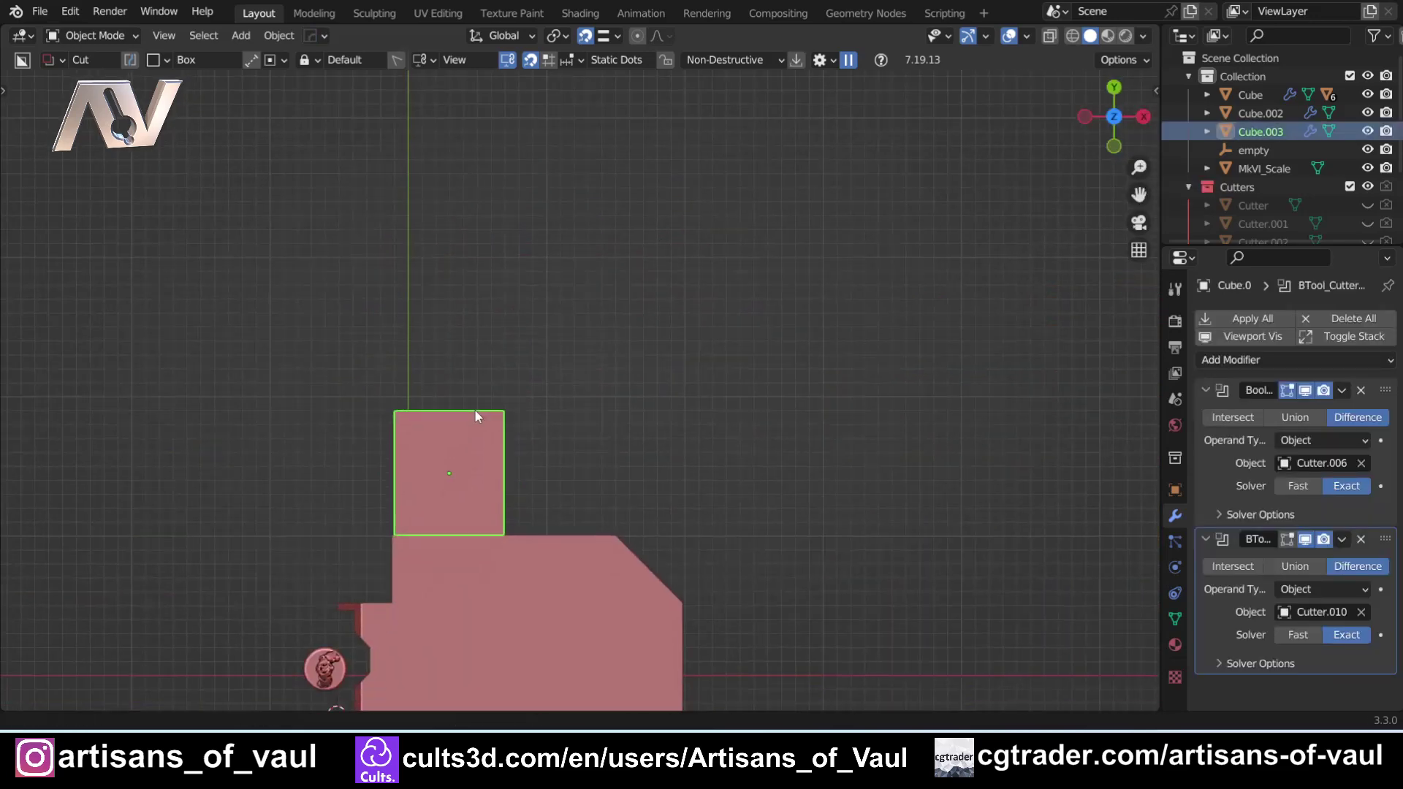
pyautogui.press('q')
pyautogui.moveTo(497, 328)
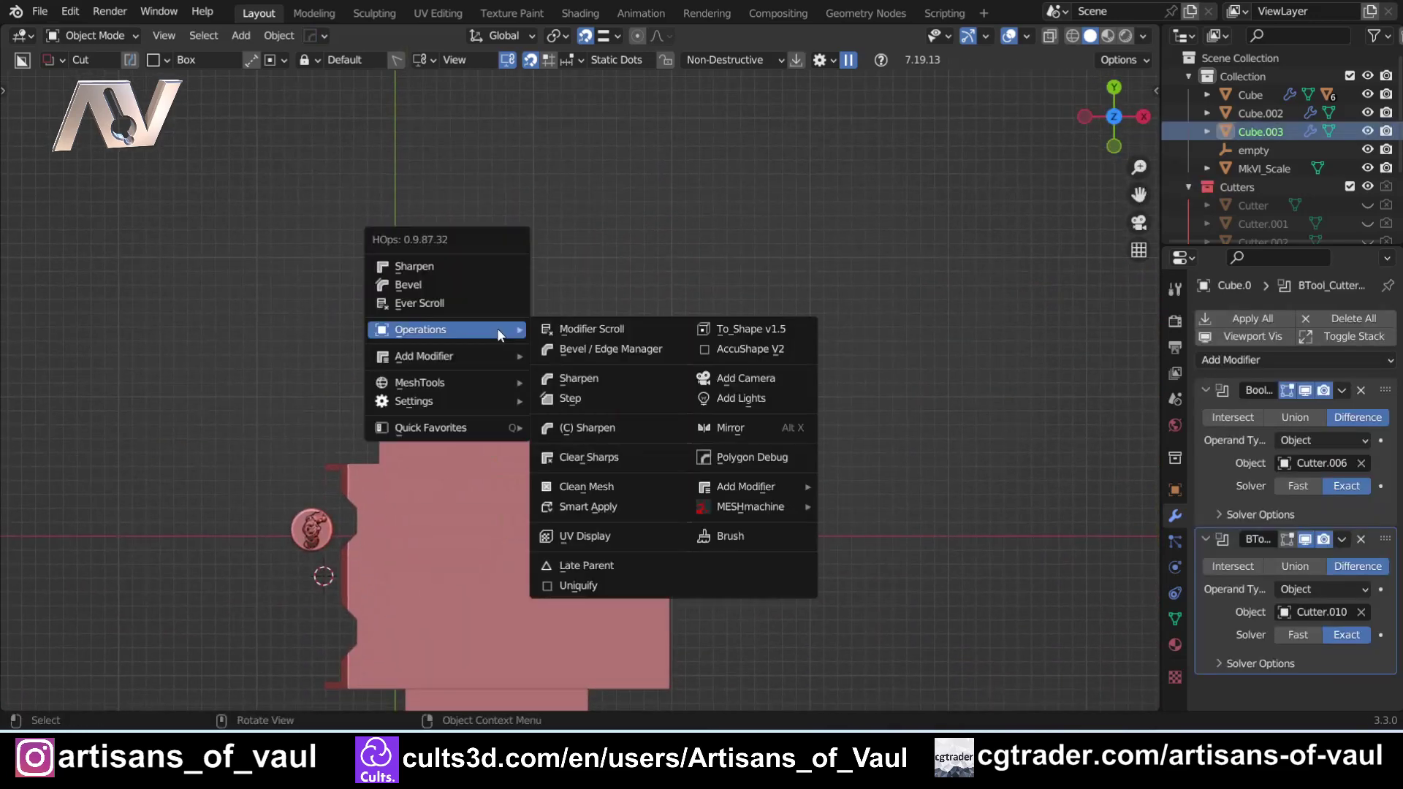
pyautogui.click(581, 588)
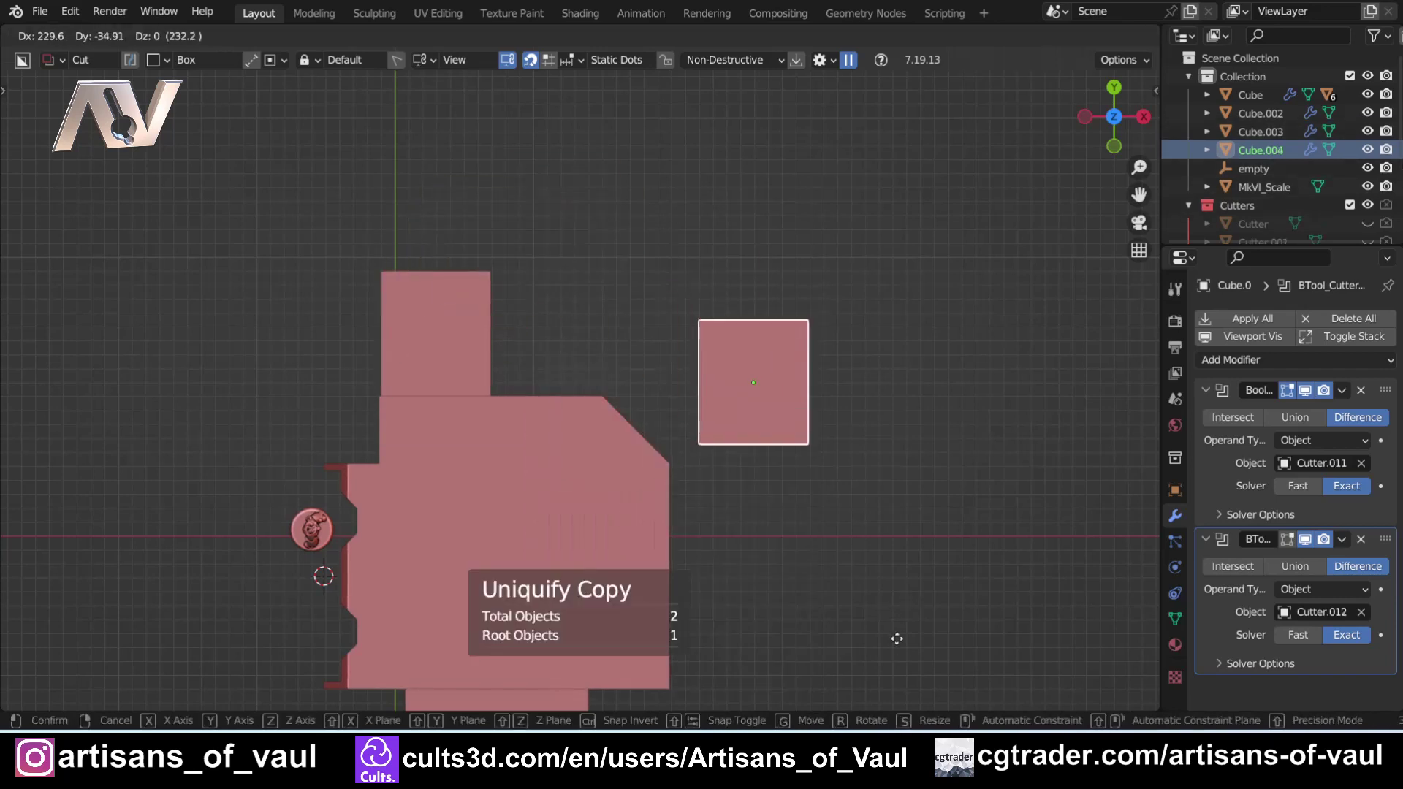
pyautogui.click(926, 636)
# Rotate the copied tower 90 degrees in top view and move it beside the building's straight rear wall
pyautogui.moveTo(862, 526); pyautogui.dragTo(622, 328, button='middle')
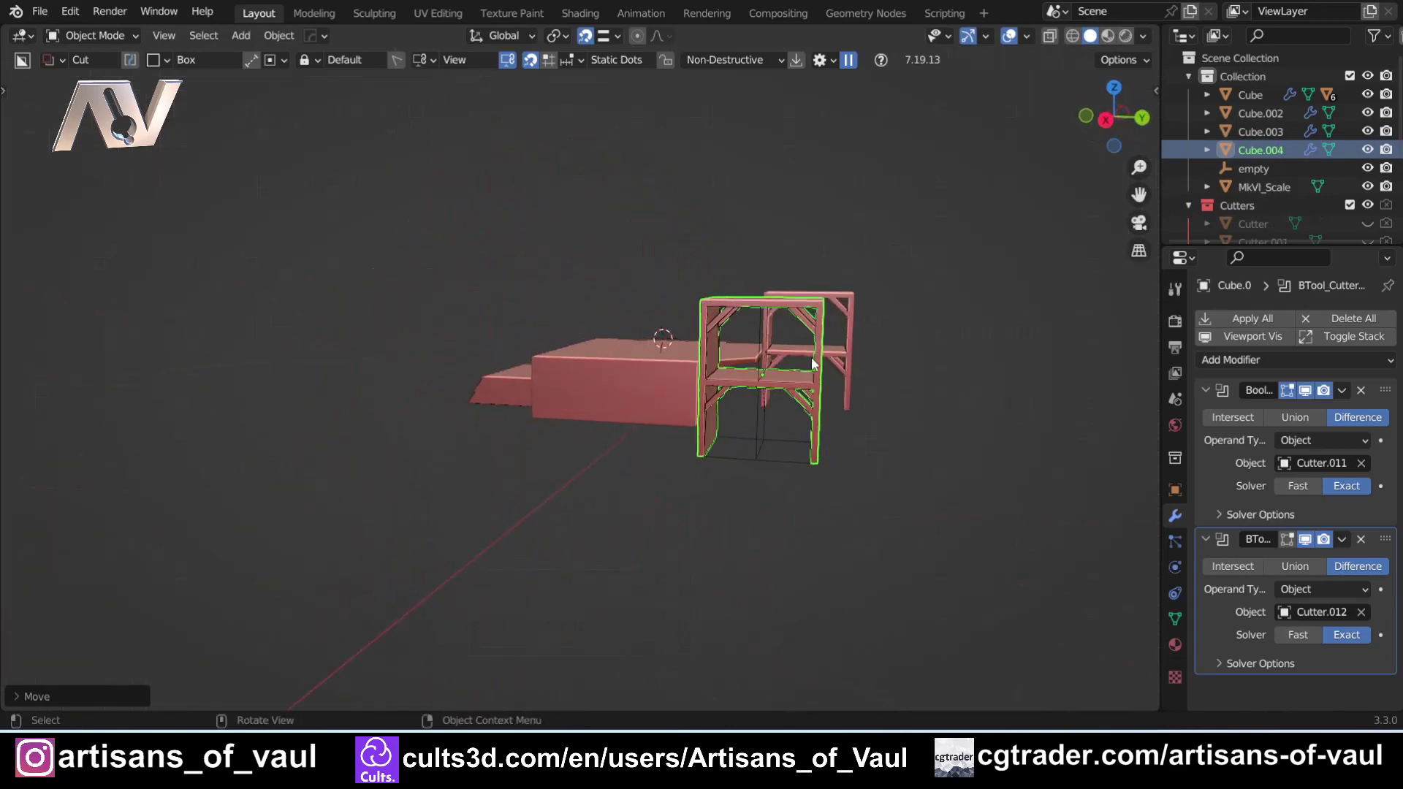
pyautogui.scroll(3, 811, 356)
pyautogui.keyDown('shift'); pyautogui.moveTo(862, 367); pyautogui.dragTo(640, 177, button='middle'); pyautogui.keyUp('shift')
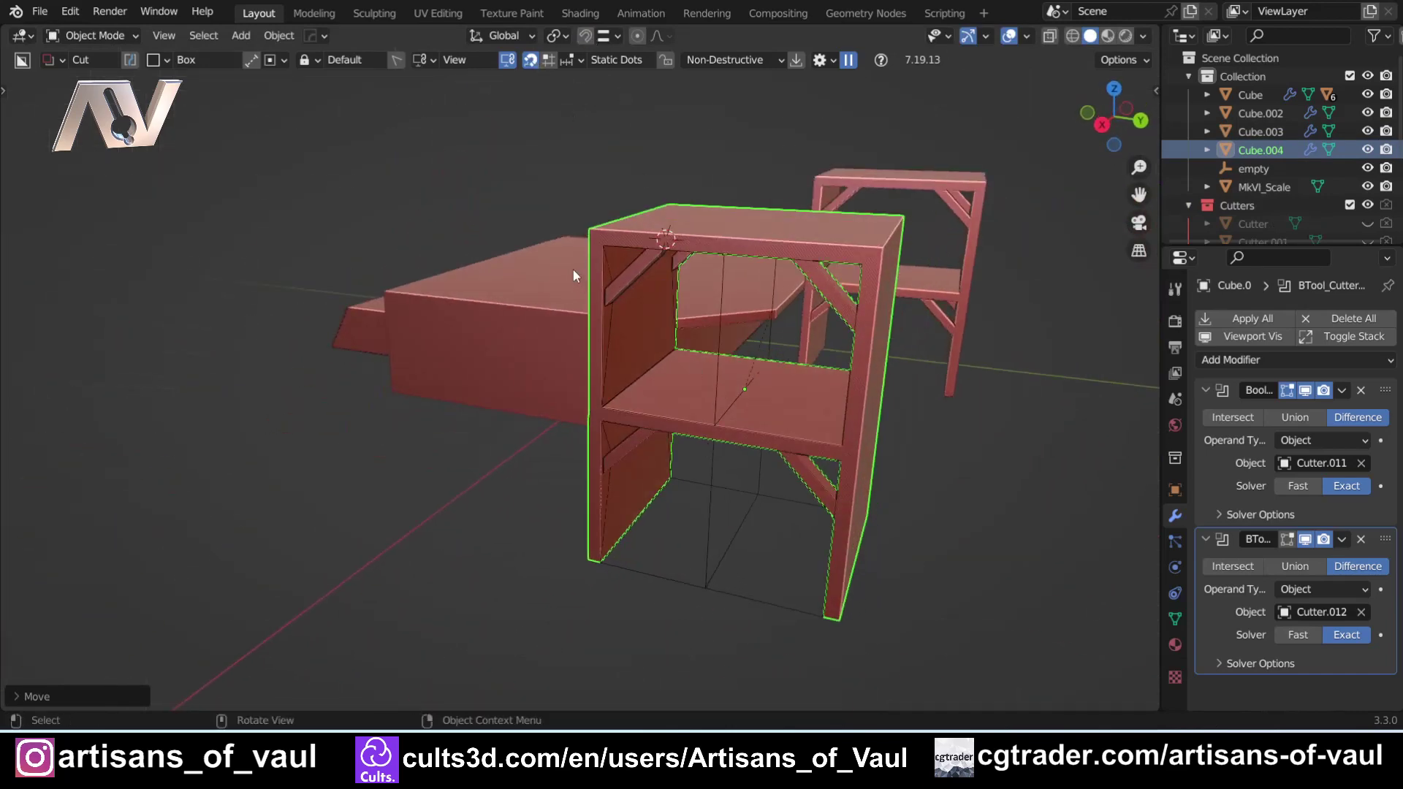
pyautogui.moveTo(576, 270); pyautogui.dragTo(940, 208, button='middle')
pyautogui.scroll(-4, 714, 314)
pyautogui.write('r')
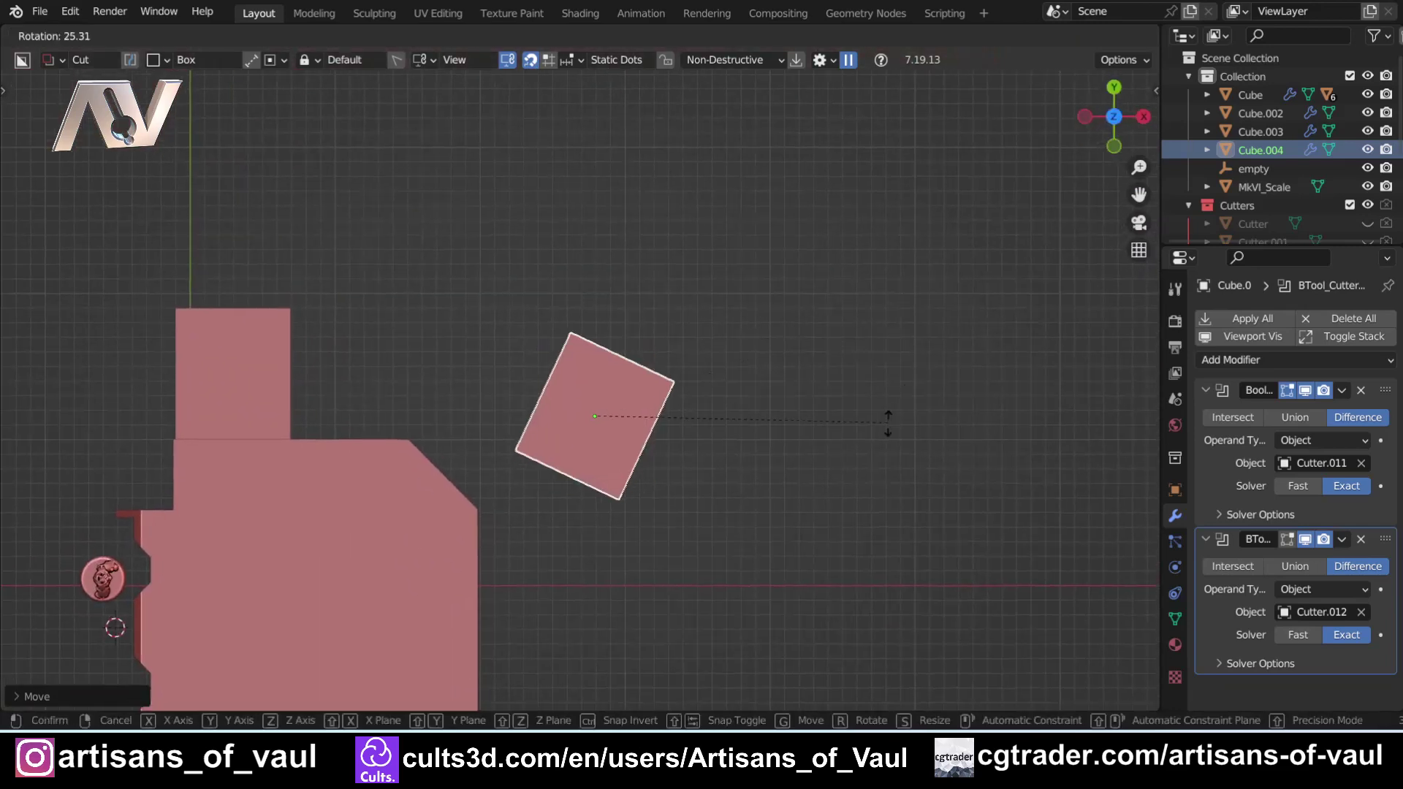
pyautogui.write('90')
pyautogui.click(889, 421)
pyautogui.press('g')
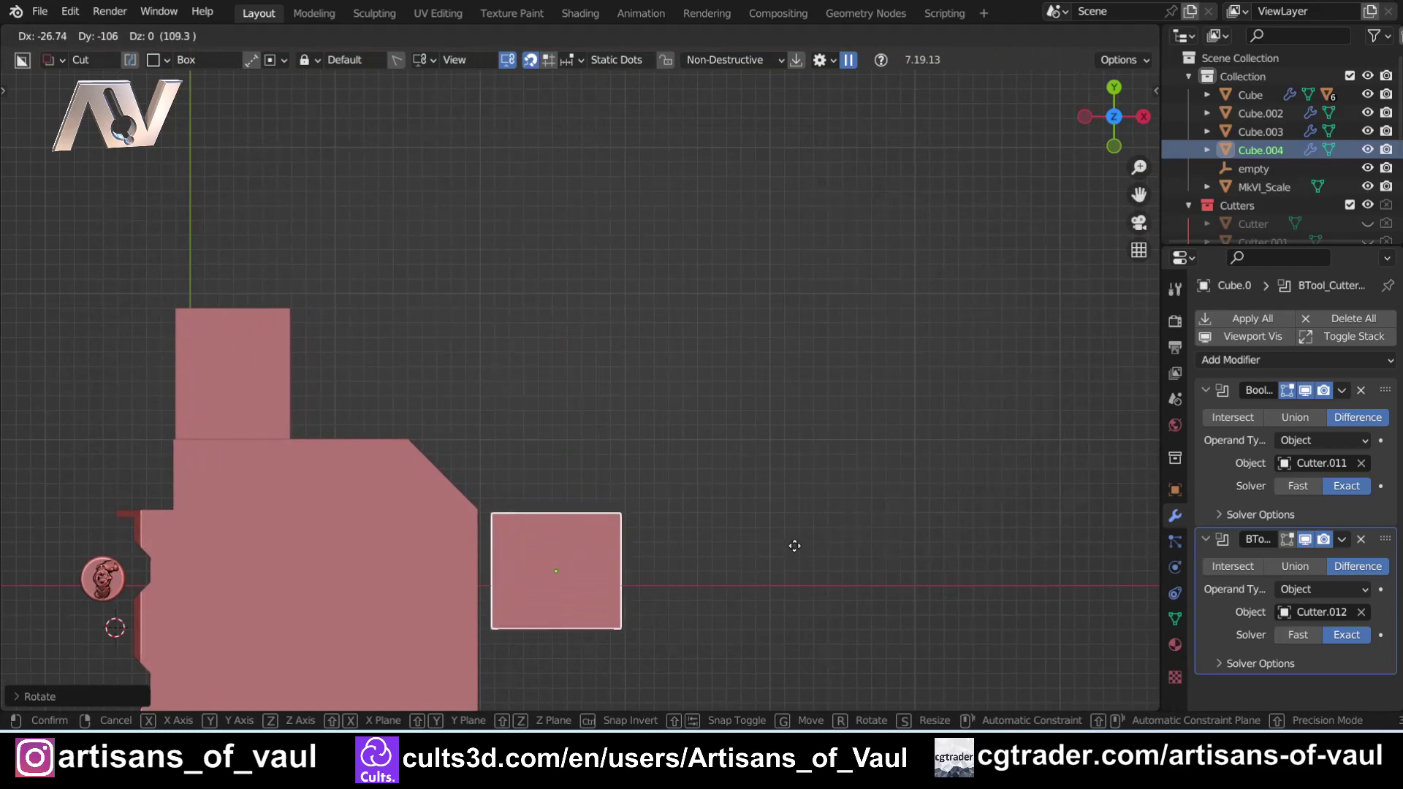
pyautogui.click(783, 548)
# Enable snapping and move the copied tower flush against the building's wall, aligned with the end of the angled corner
pyautogui.keyDown('shift'); pyautogui.moveTo(782, 550); pyautogui.dragTo(849, 343, button='middle'); pyautogui.keyUp('shift')
pyautogui.click(590, 37)
pyautogui.scroll(4, 545, 235)
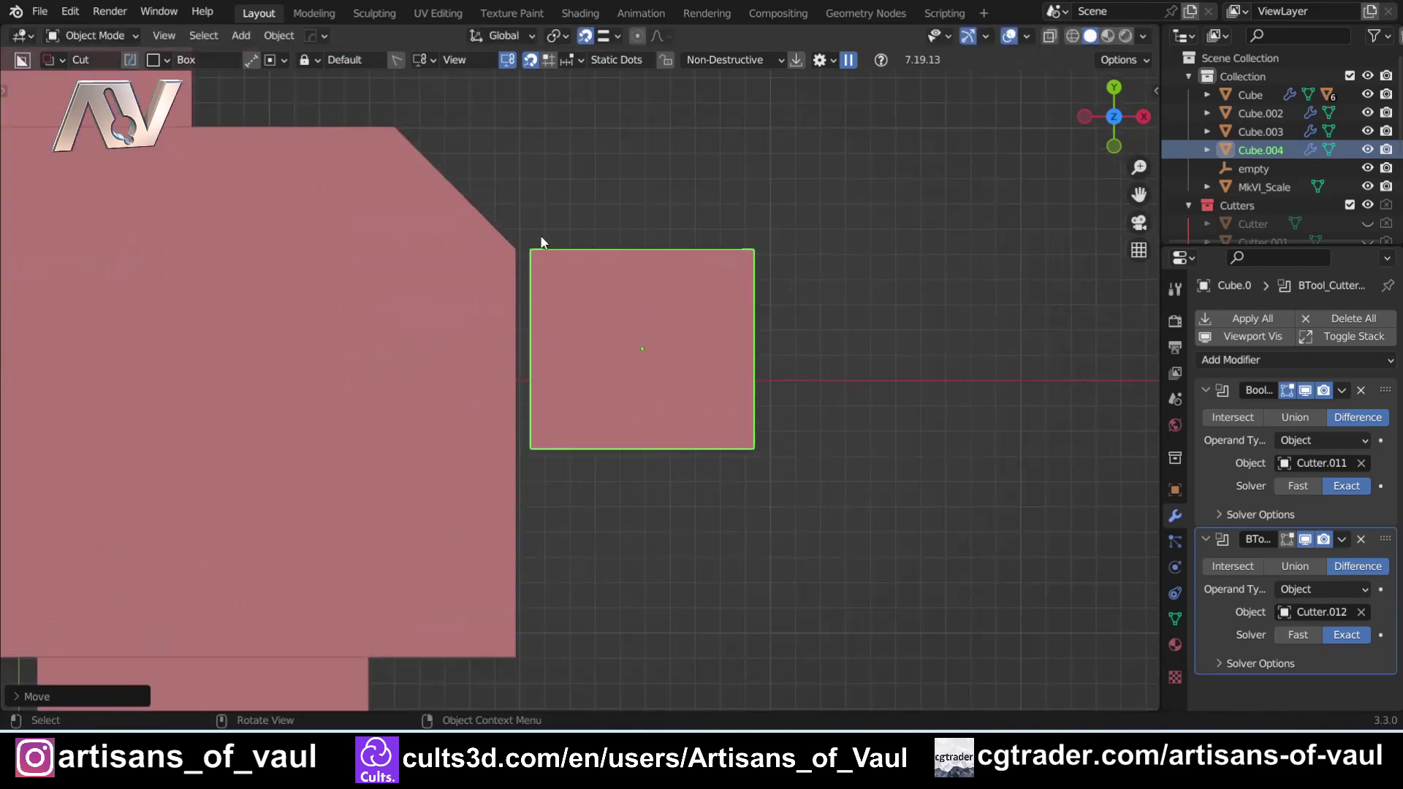
pyautogui.press('g')
pyautogui.click(499, 355)
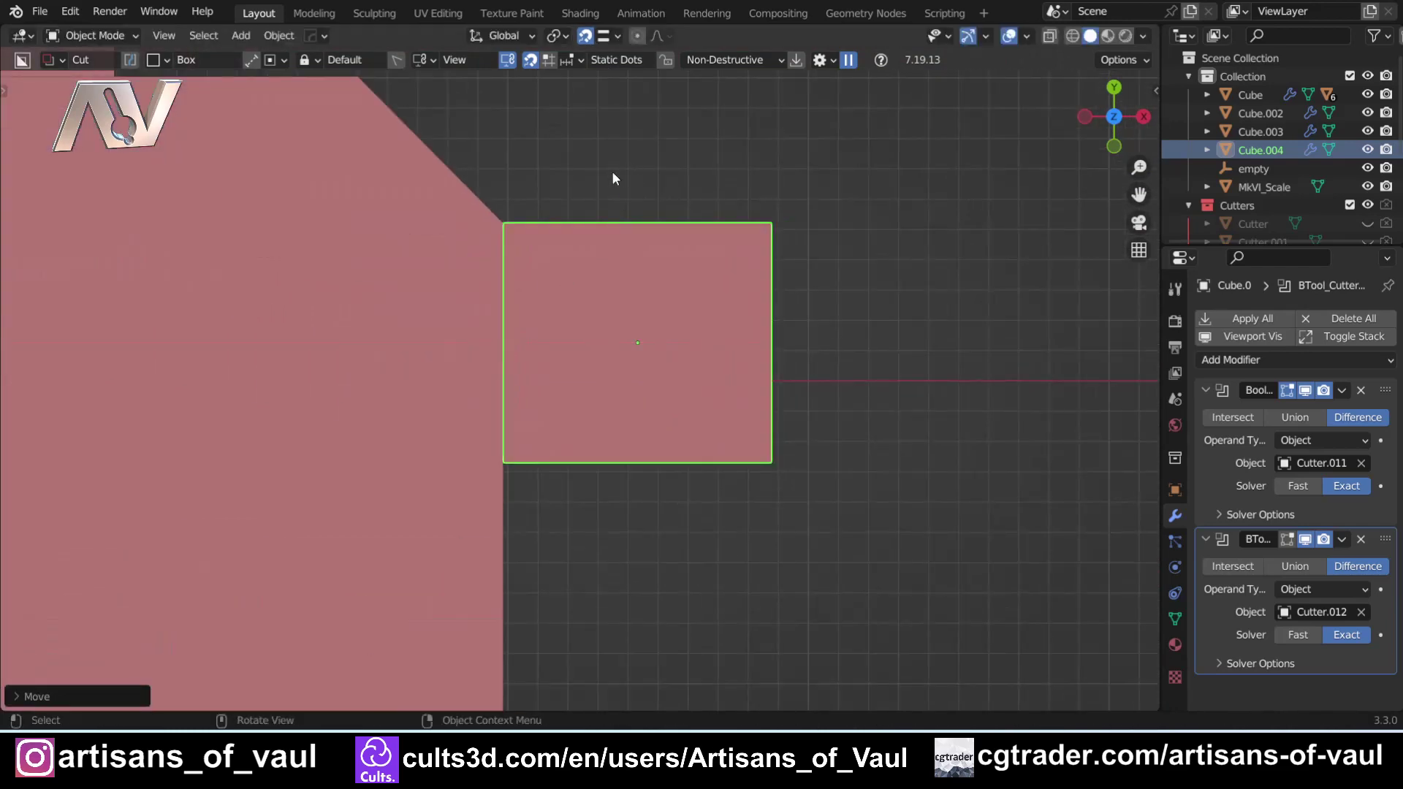
# Correct the copied tower's height by snapping its lower corner to the building's base
pyautogui.moveTo(612, 178); pyautogui.dragTo(413, 521, button='middle')
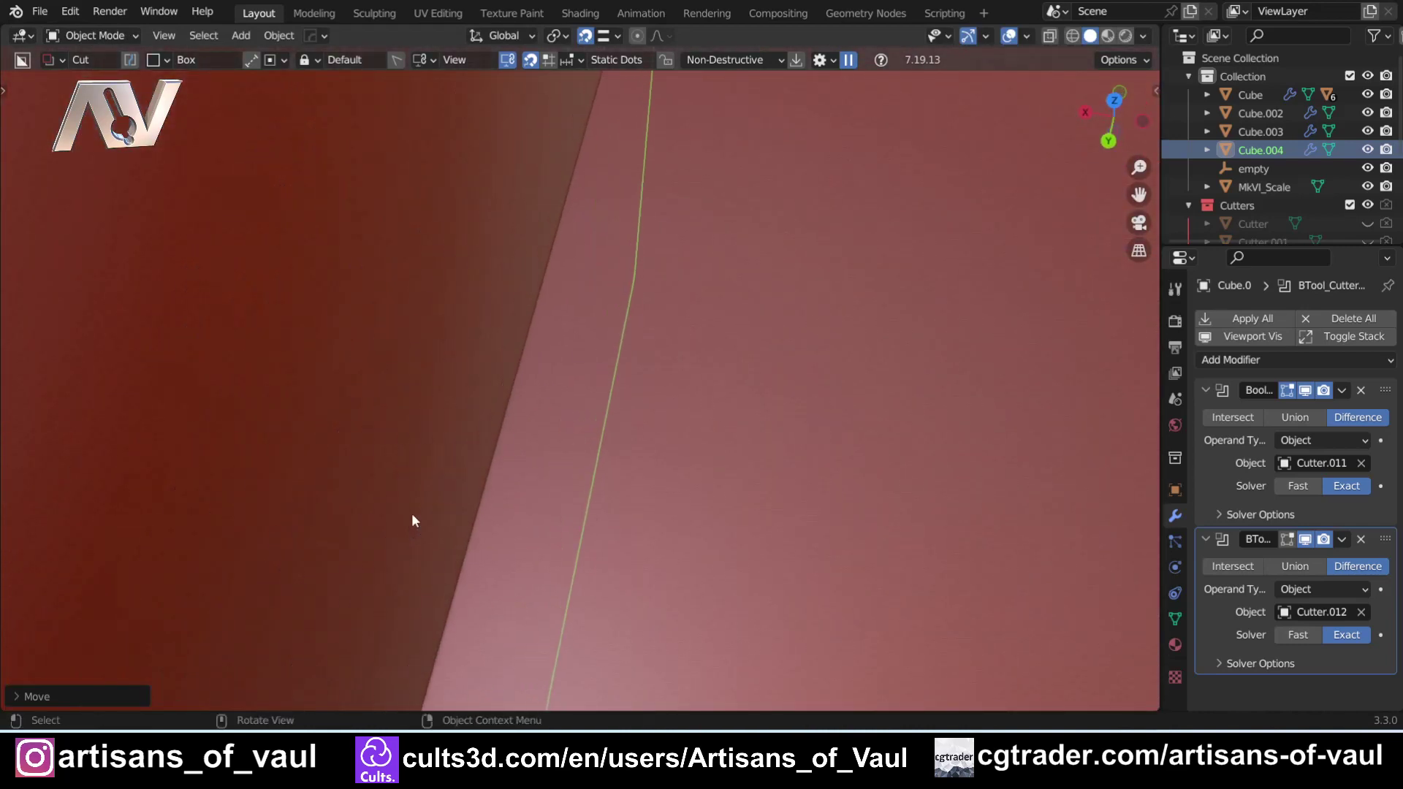
pyautogui.press('g')
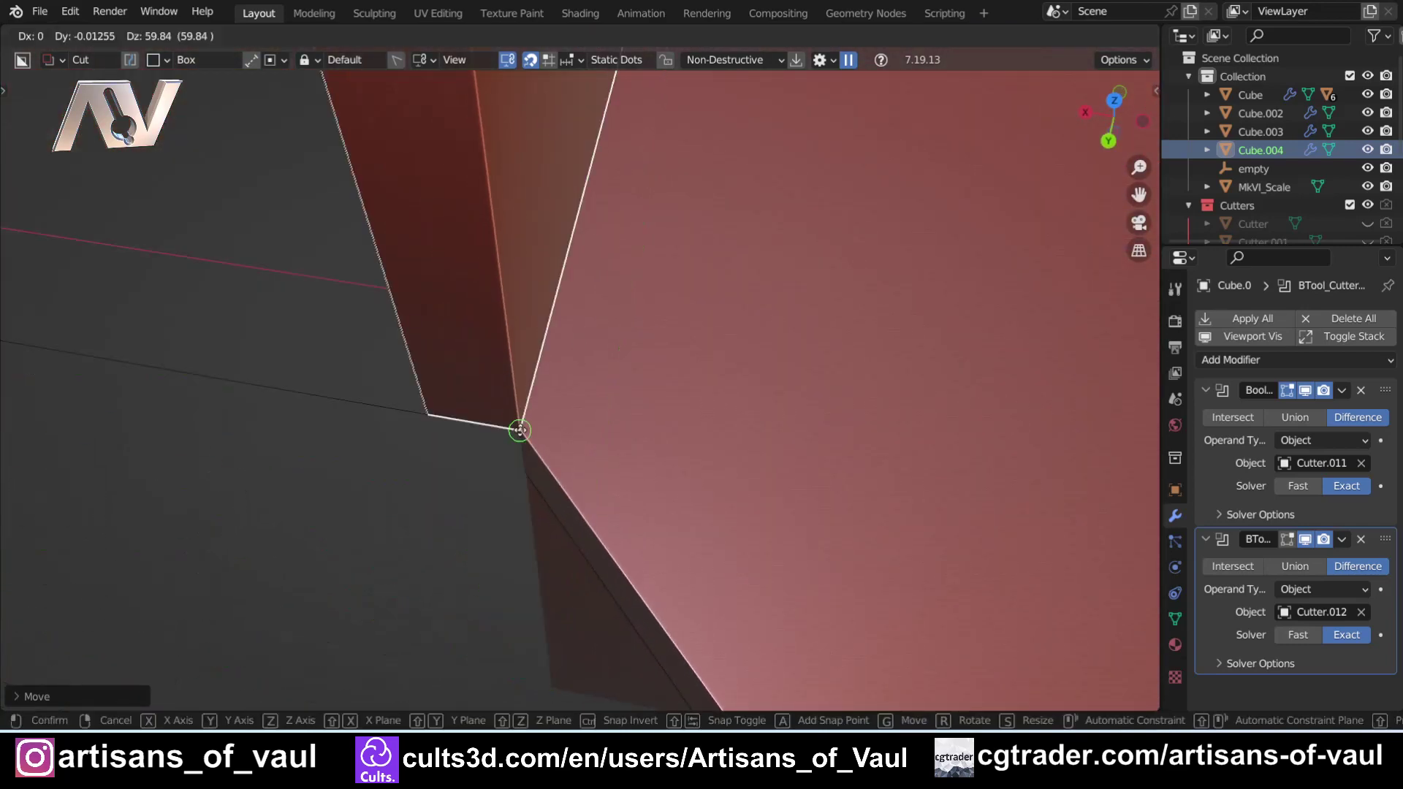
pyautogui.click(519, 431)
pyautogui.scroll(-8, 493, 432)
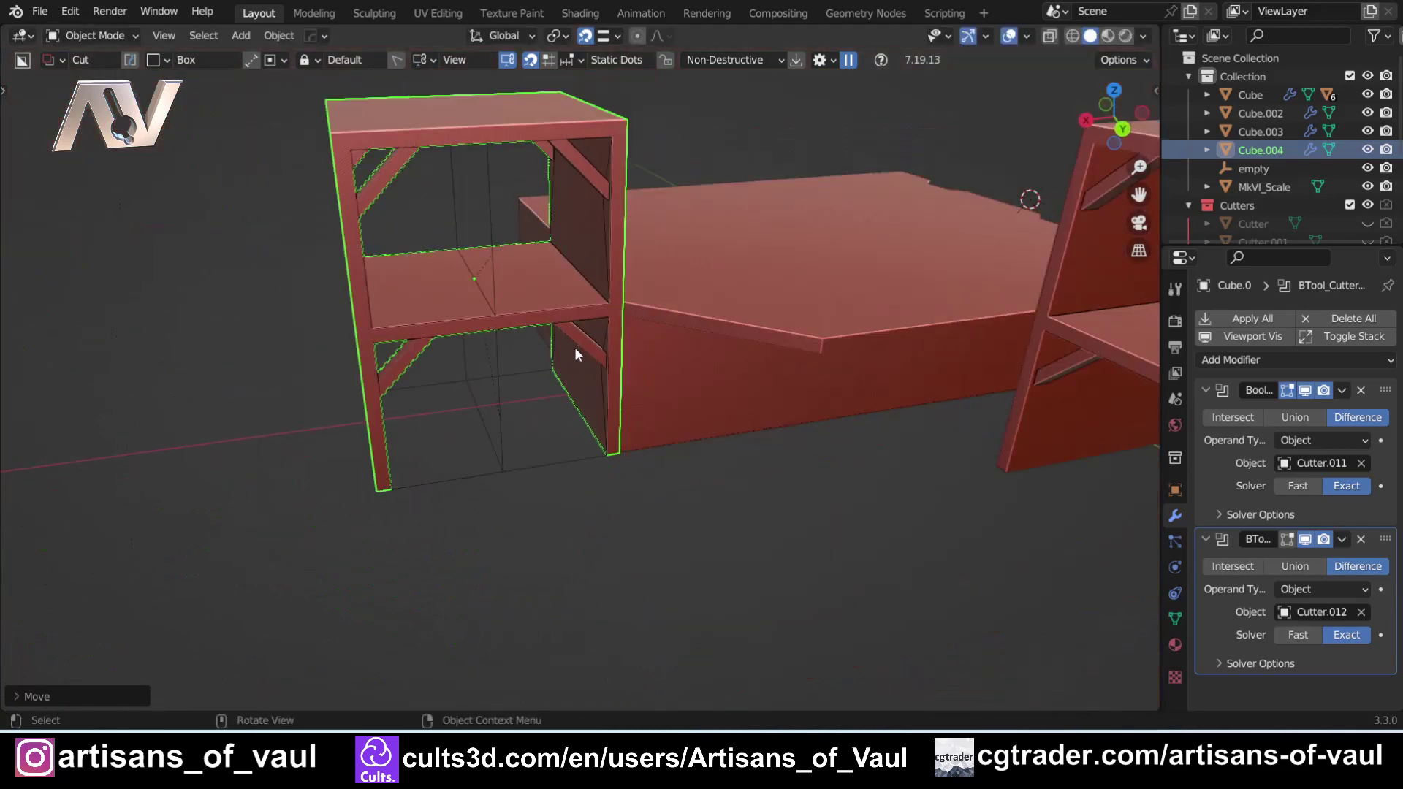
pyautogui.keyDown('shift'); pyautogui.moveTo(575, 348); pyautogui.dragTo(479, 526, button='middle'); pyautogui.keyUp('shift')
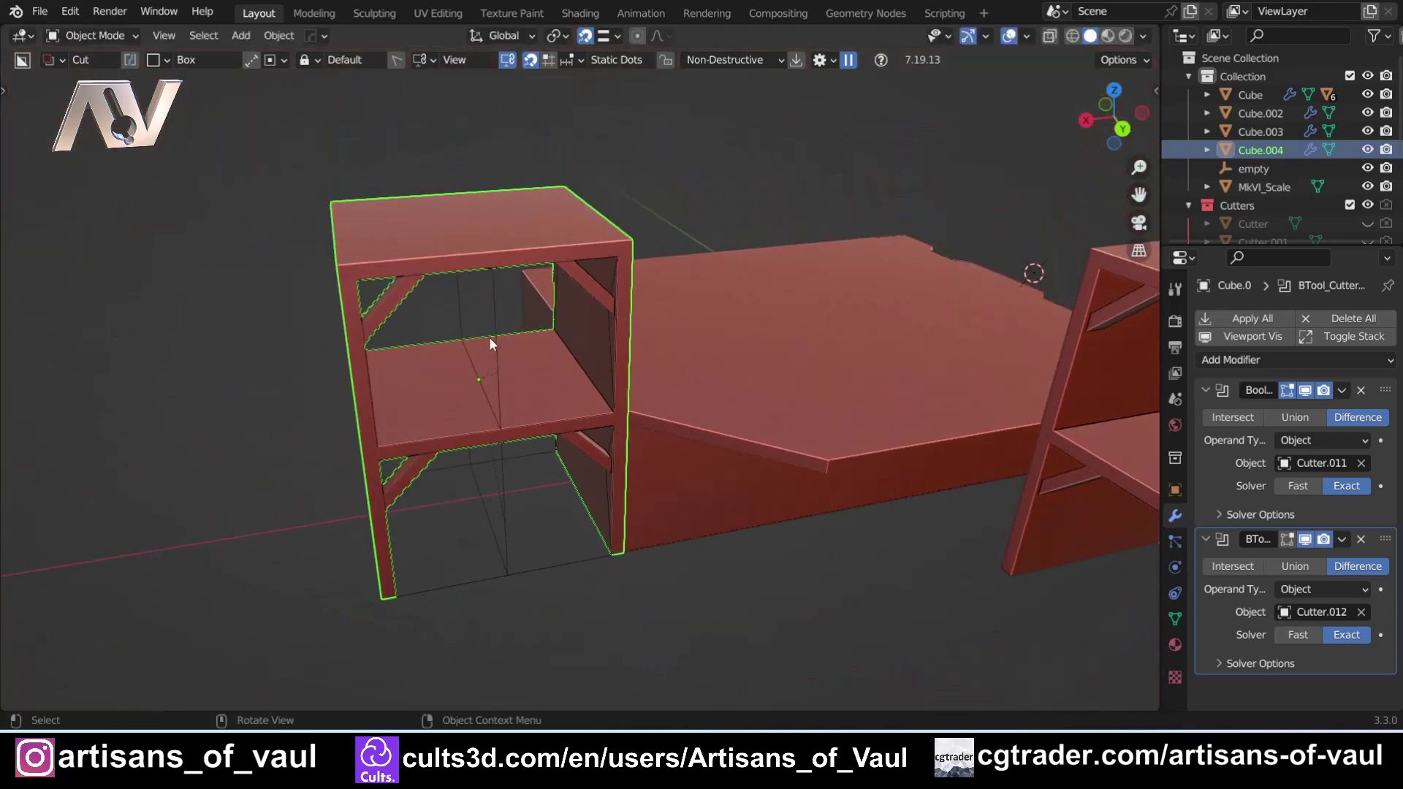
# Delete the copied tower's upper opening cutter and clear the selection
pyautogui.click(494, 323)
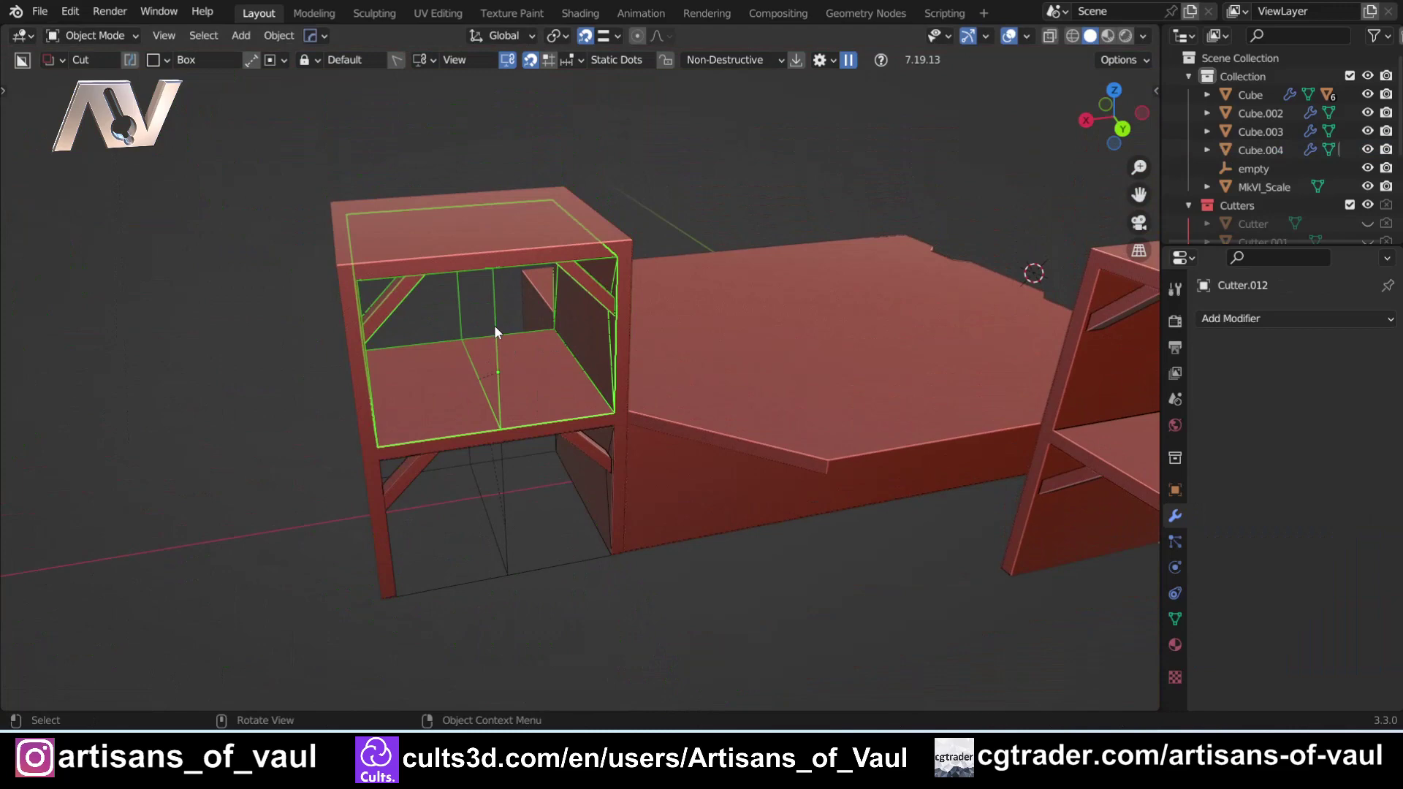
pyautogui.press('Delete')
pyautogui.scroll(-3, 495, 328)
pyautogui.click(284, 394)
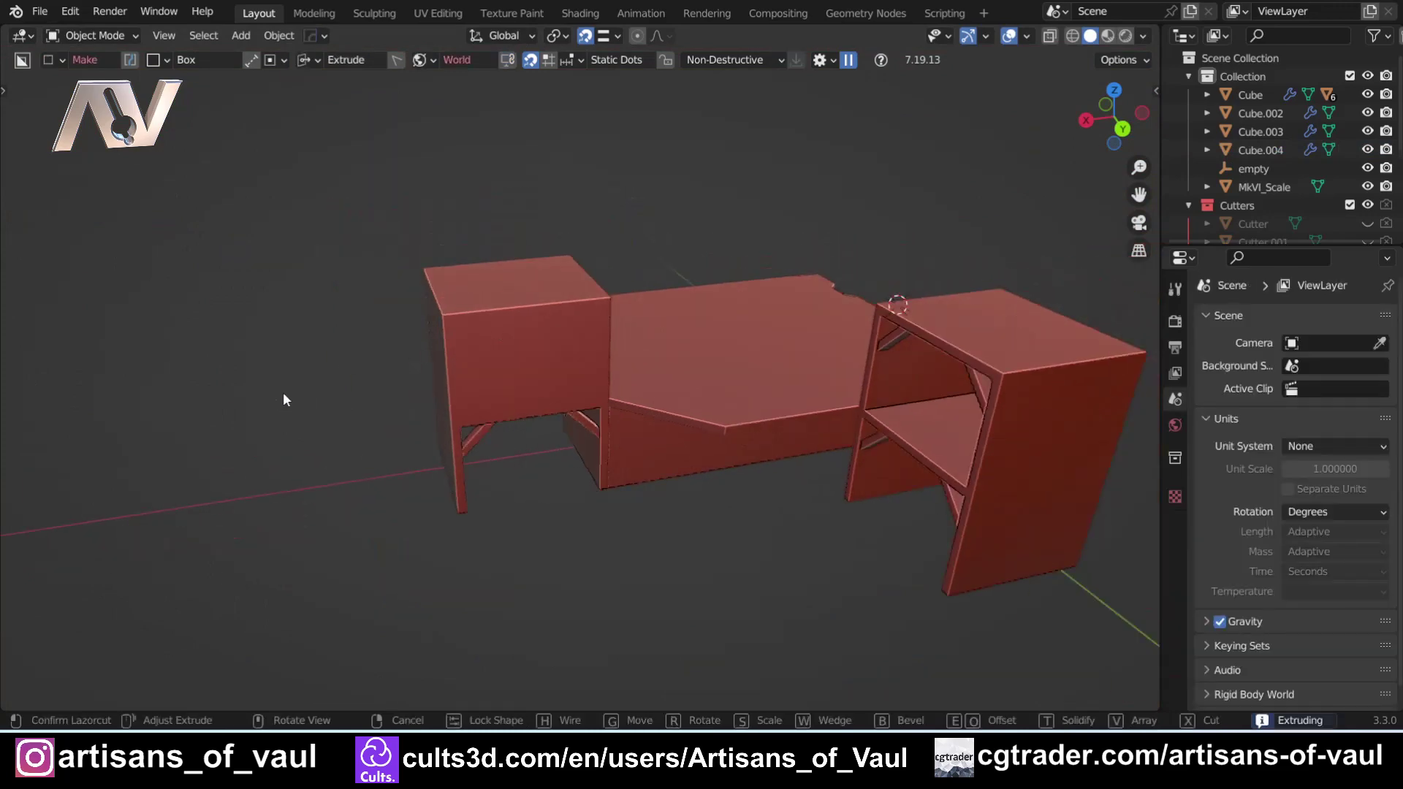
# Select the copied tower with the braced lower opening and open its mesh for editing
pyautogui.moveTo(283, 395); pyautogui.dragTo(512, 303, button='middle')
pyautogui.scroll(1, 735, 302)
pyautogui.click(874, 301)
pyautogui.scroll(3, 874, 301)
pyautogui.keyDown('shift'); pyautogui.moveTo(874, 302); pyautogui.dragTo(705, 383, button='middle'); pyautogui.keyUp('shift')
pyautogui.scroll(2, 589, 353)
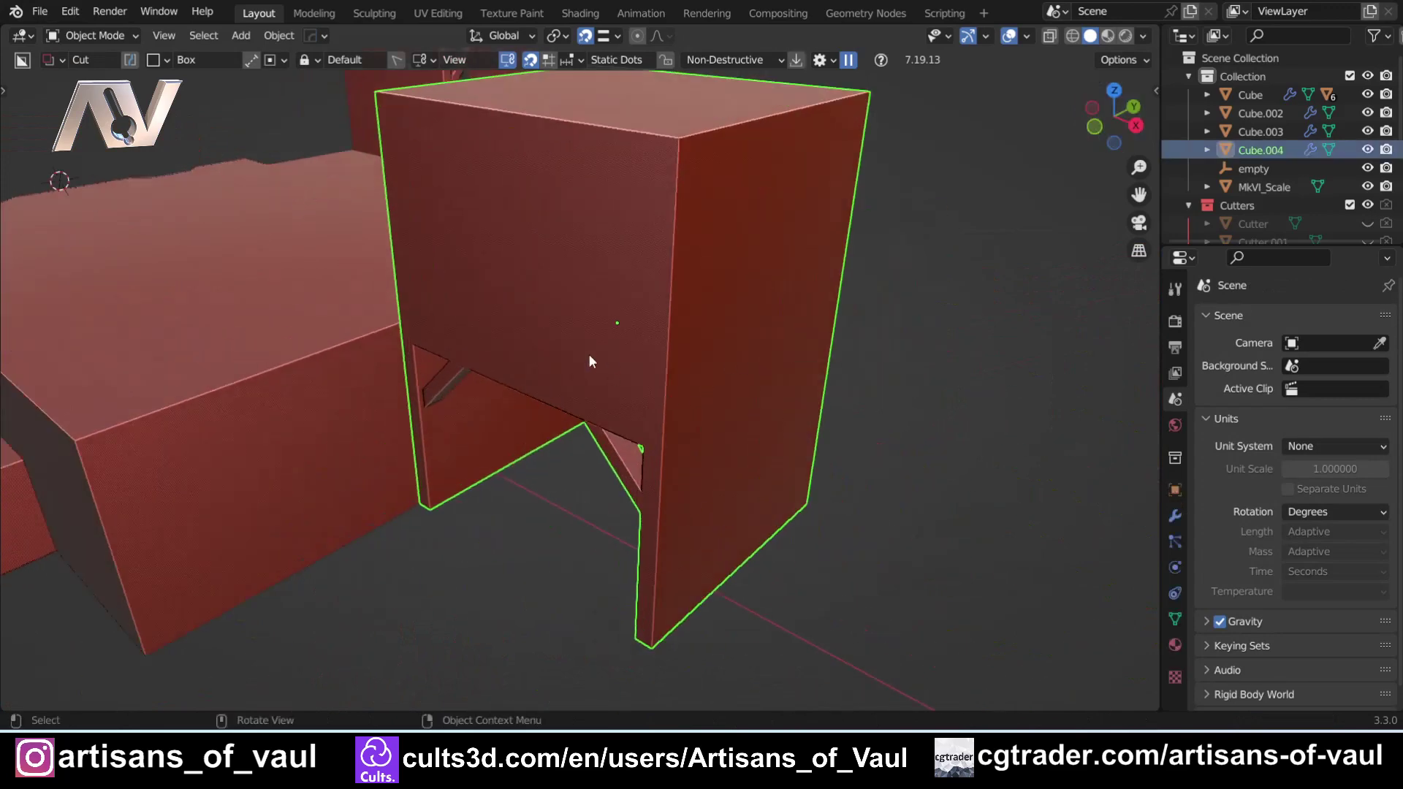
pyautogui.moveTo(476, 404); pyautogui.dragTo(494, 376, button='middle')
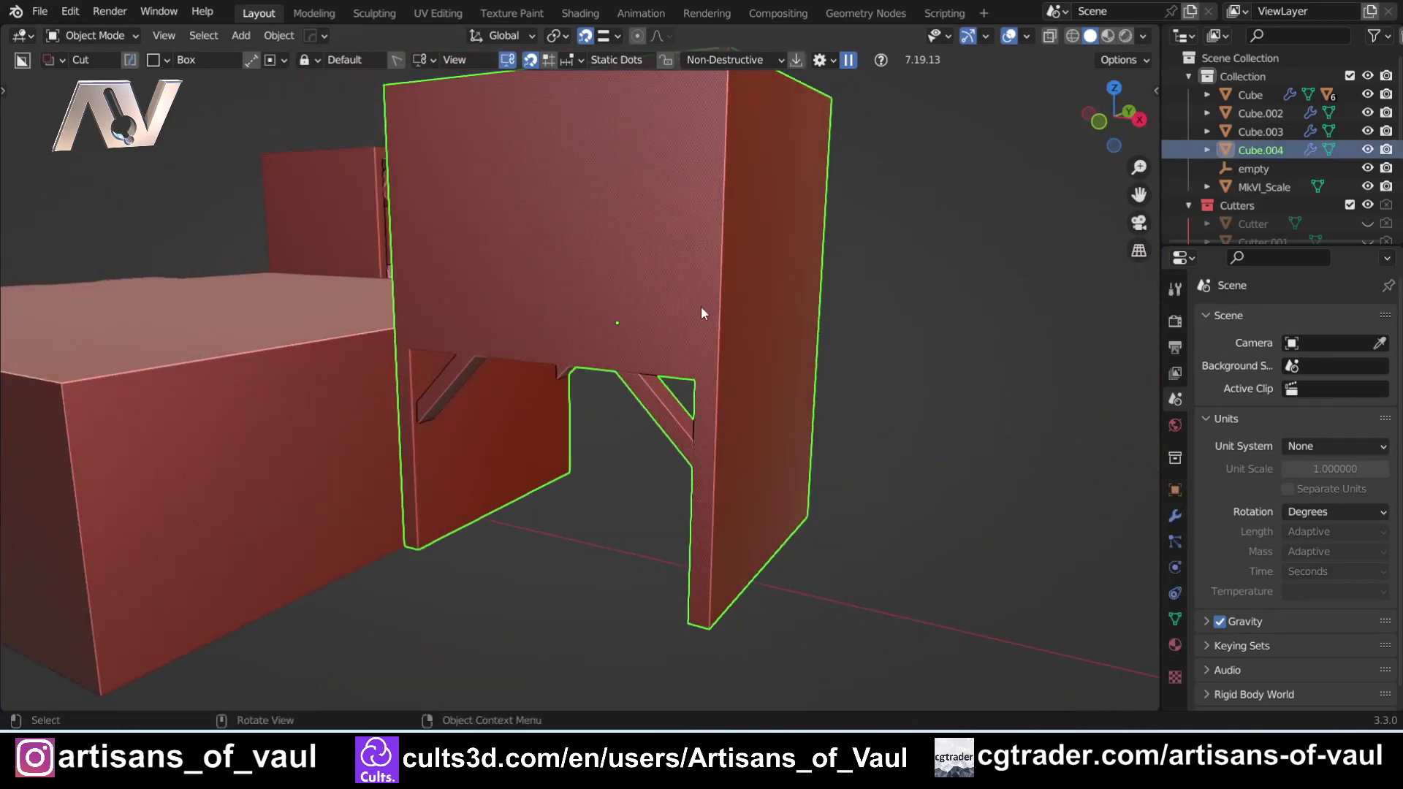
pyautogui.scroll(-2, 702, 307)
pyautogui.scroll(2, 643, 357)
pyautogui.press('Tab')
pyautogui.click(633, 456)
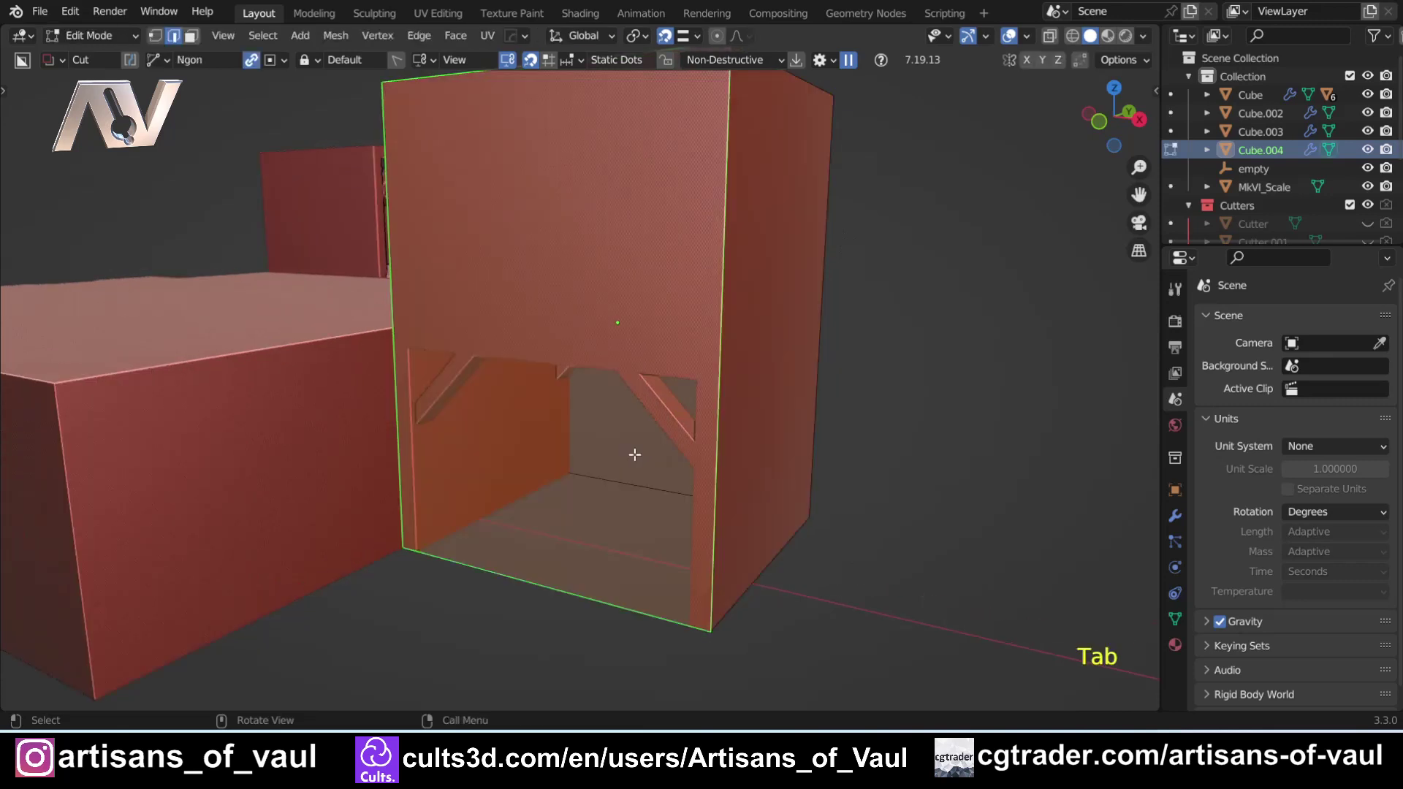
# Add a centred horizontal loop cut around the tower at mid-height
pyautogui.scroll(-2, 566, 316)
pyautogui.moveTo(573, 319); pyautogui.dragTo(500, 350, button='middle')
pyautogui.scroll(2, 504, 333)
pyautogui.scroll(-3, 577, 291)
pyautogui.moveTo(576, 291); pyautogui.dragTo(554, 429, button='middle')
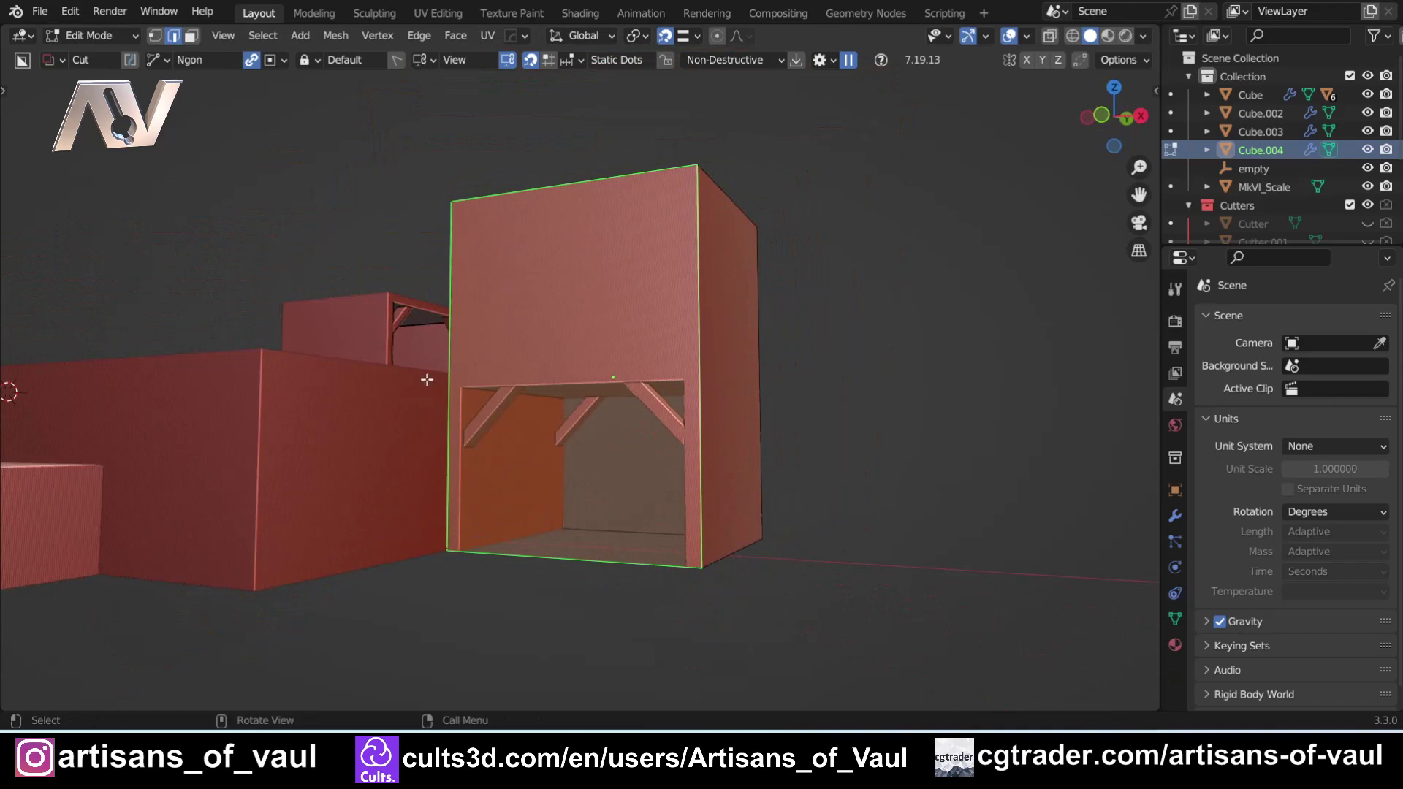
pyautogui.moveTo(427, 380); pyautogui.dragTo(458, 395, button='middle')
pyautogui.hotkey('ctrl', 'r')
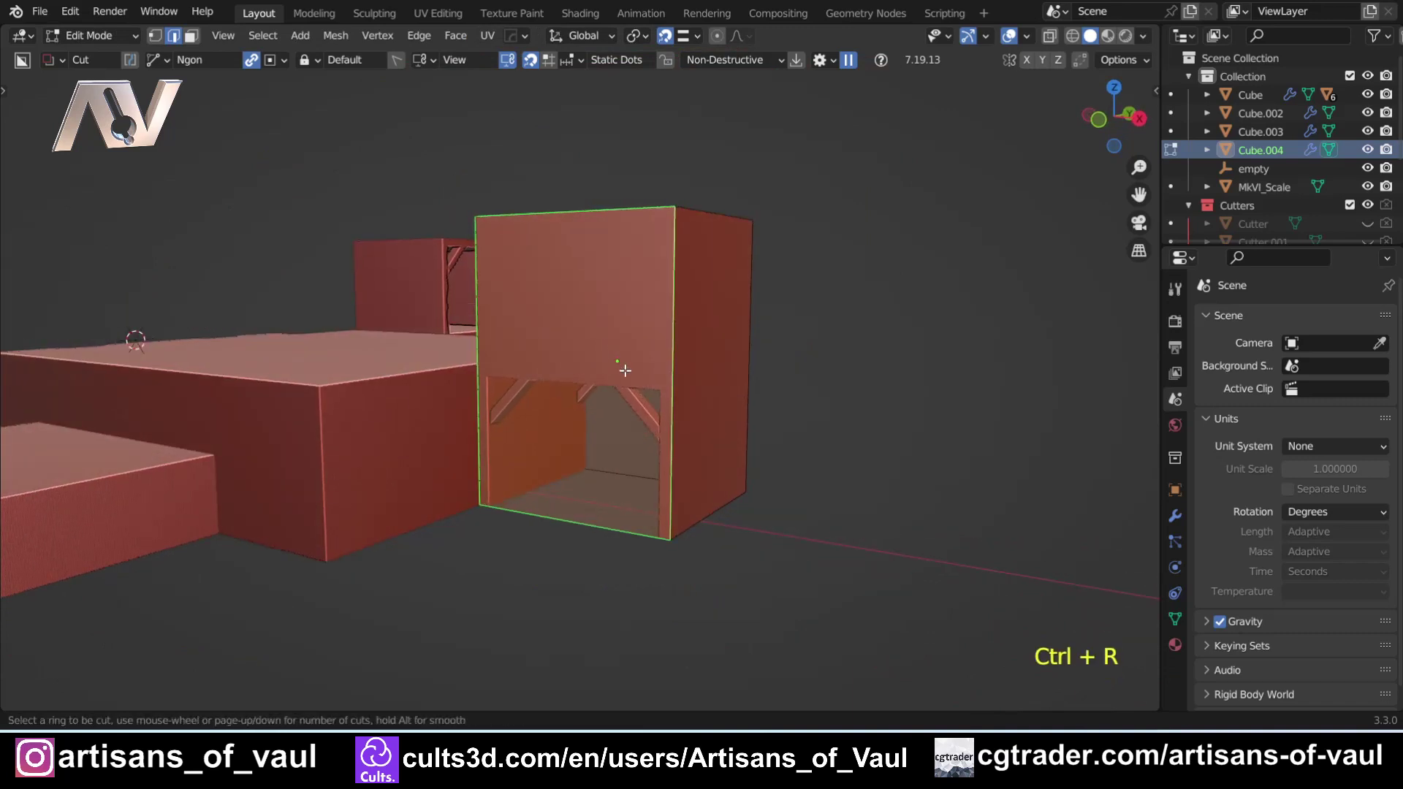
pyautogui.click(674, 369)
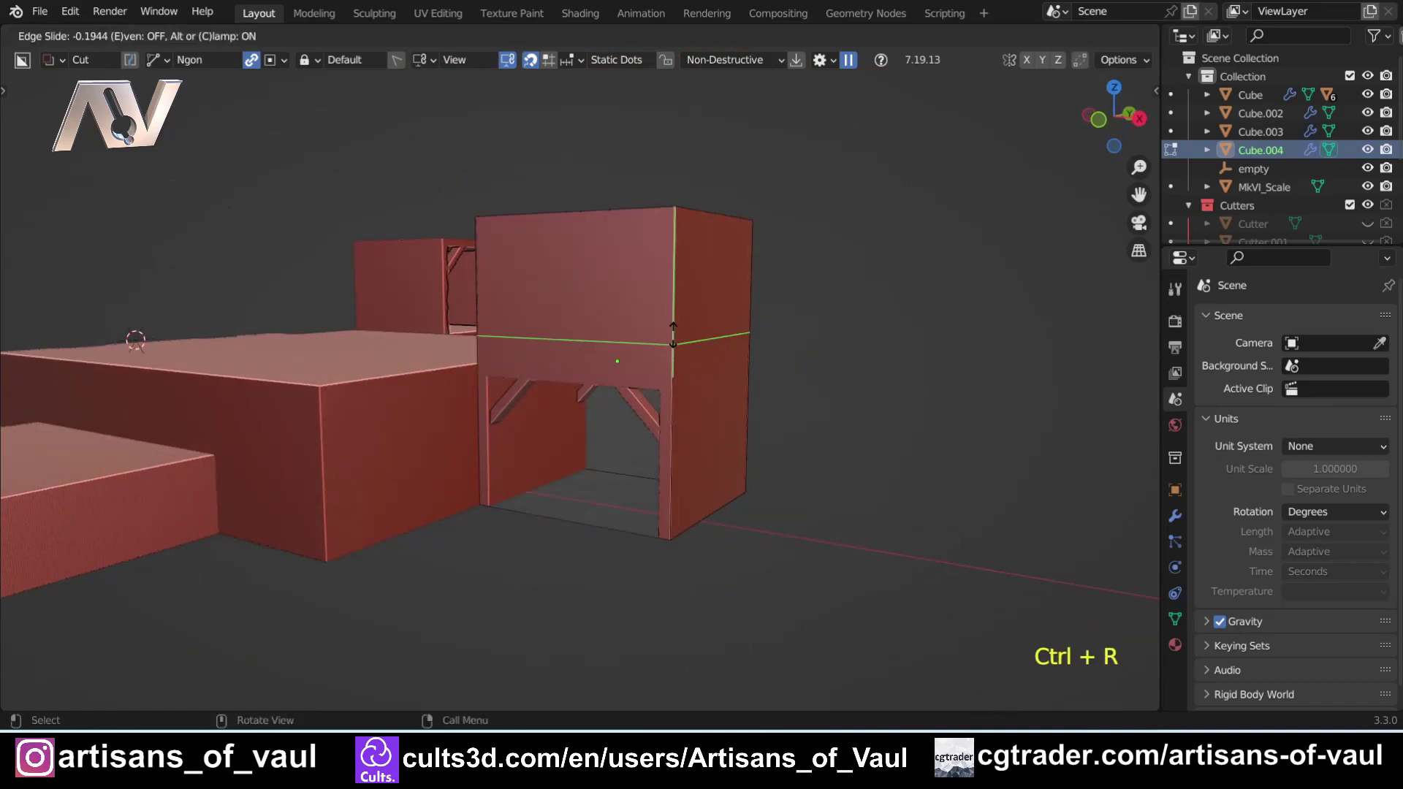
pyautogui.rightClick(673, 335)
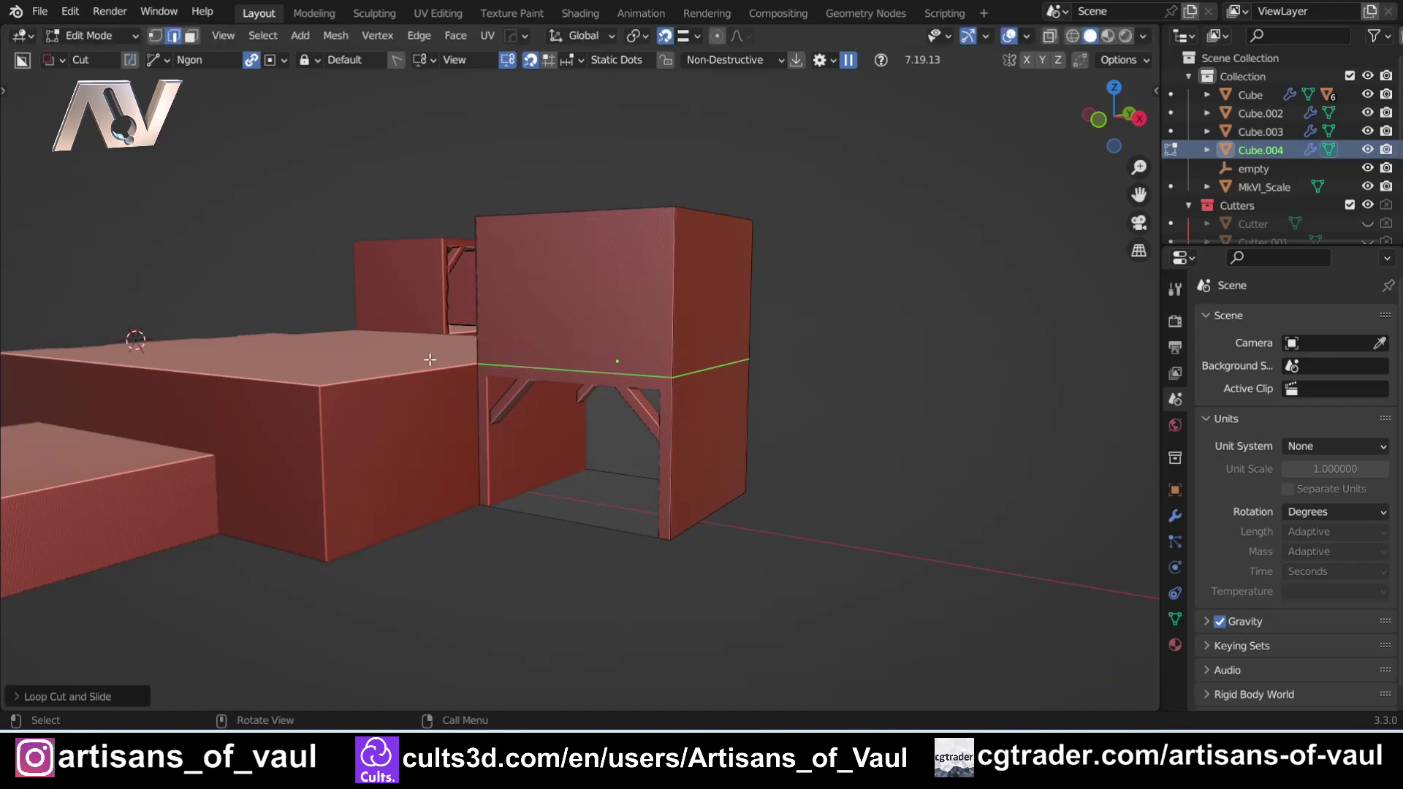
# Add a second horizontal loop cut, slid up onto the mid-height loop, and lower it about 4.8 units along Z
pyautogui.scroll(2, 430, 360)
pyautogui.keyDown('shift'); pyautogui.moveTo(723, 445); pyautogui.dragTo(666, 304, button='middle'); pyautogui.keyUp('shift')
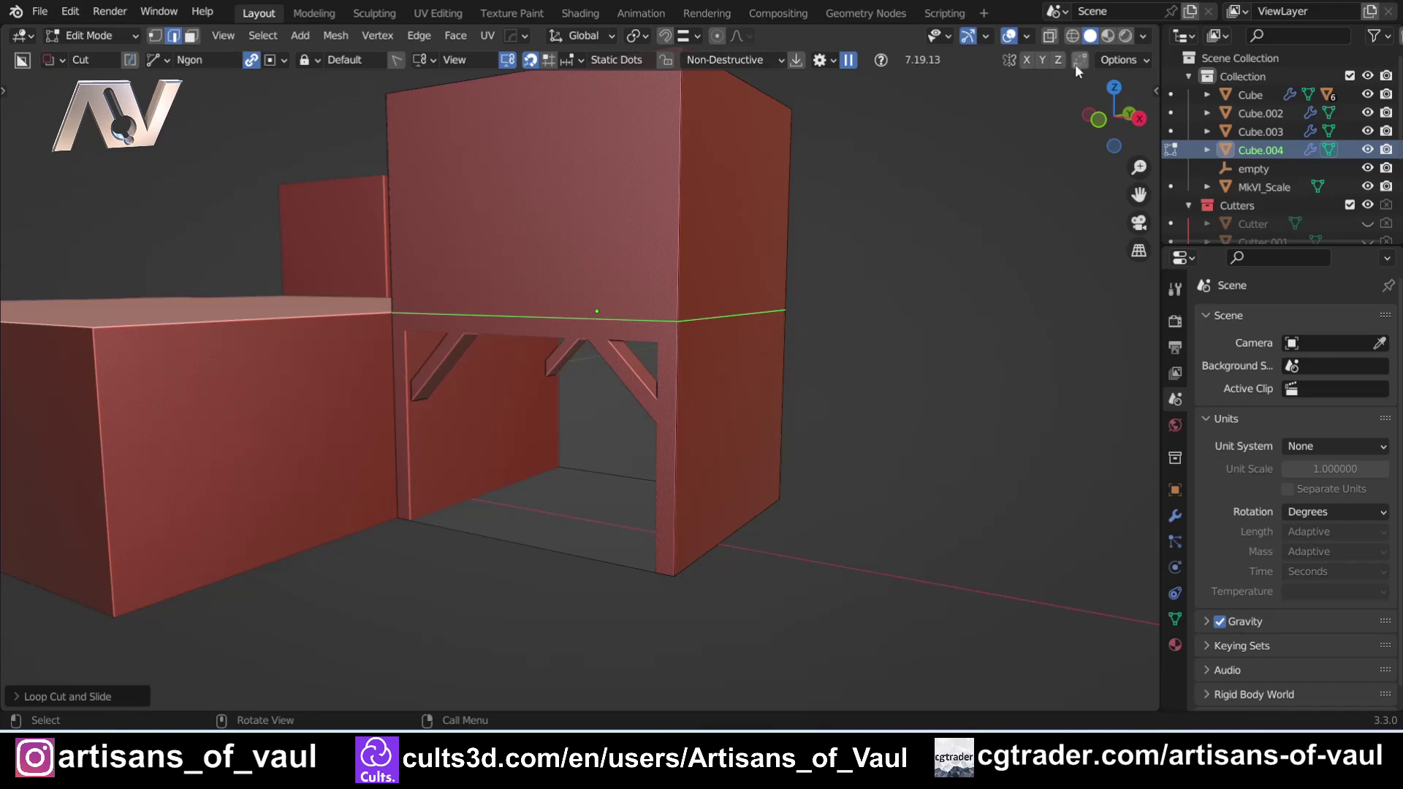
pyautogui.hotkey('ctrl', 'r')
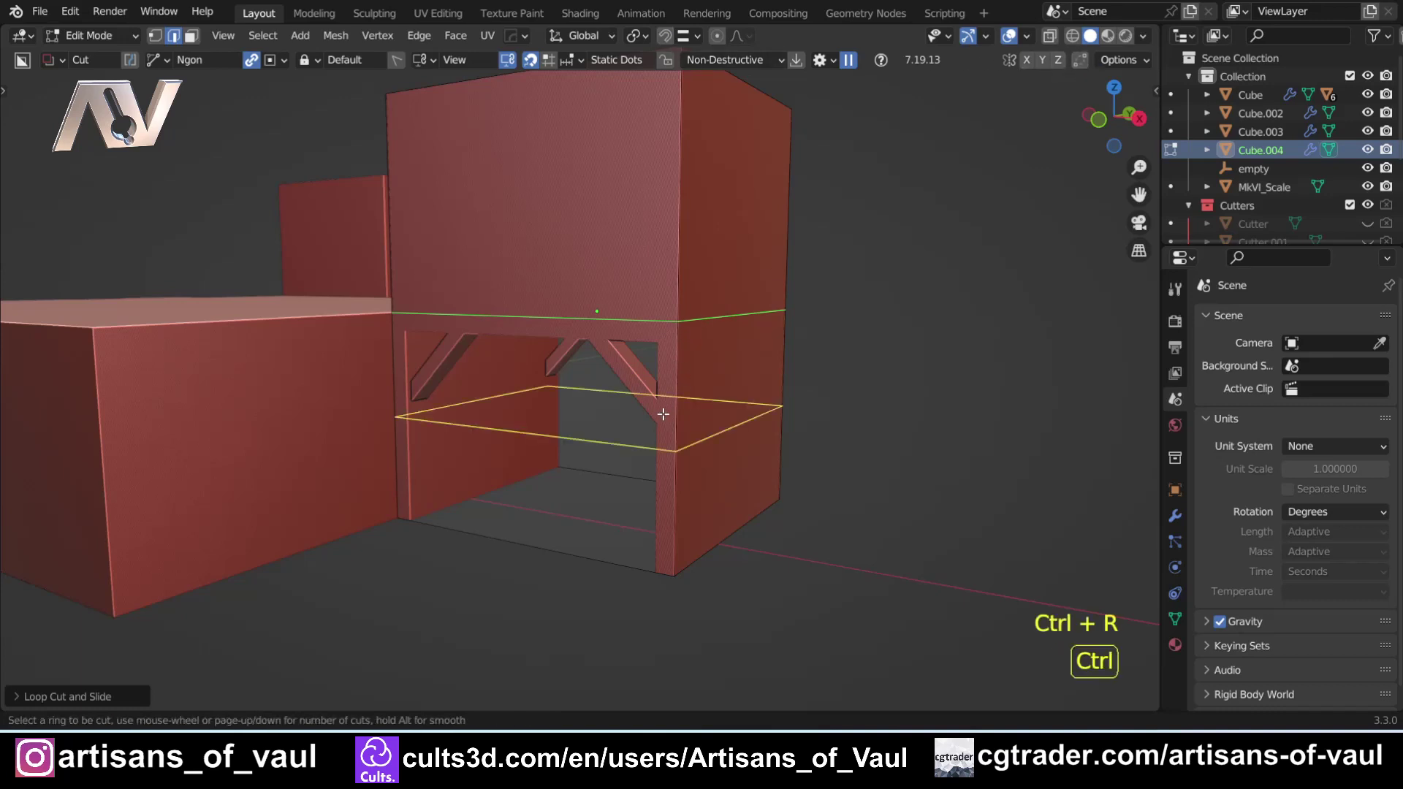
pyautogui.click(685, 443)
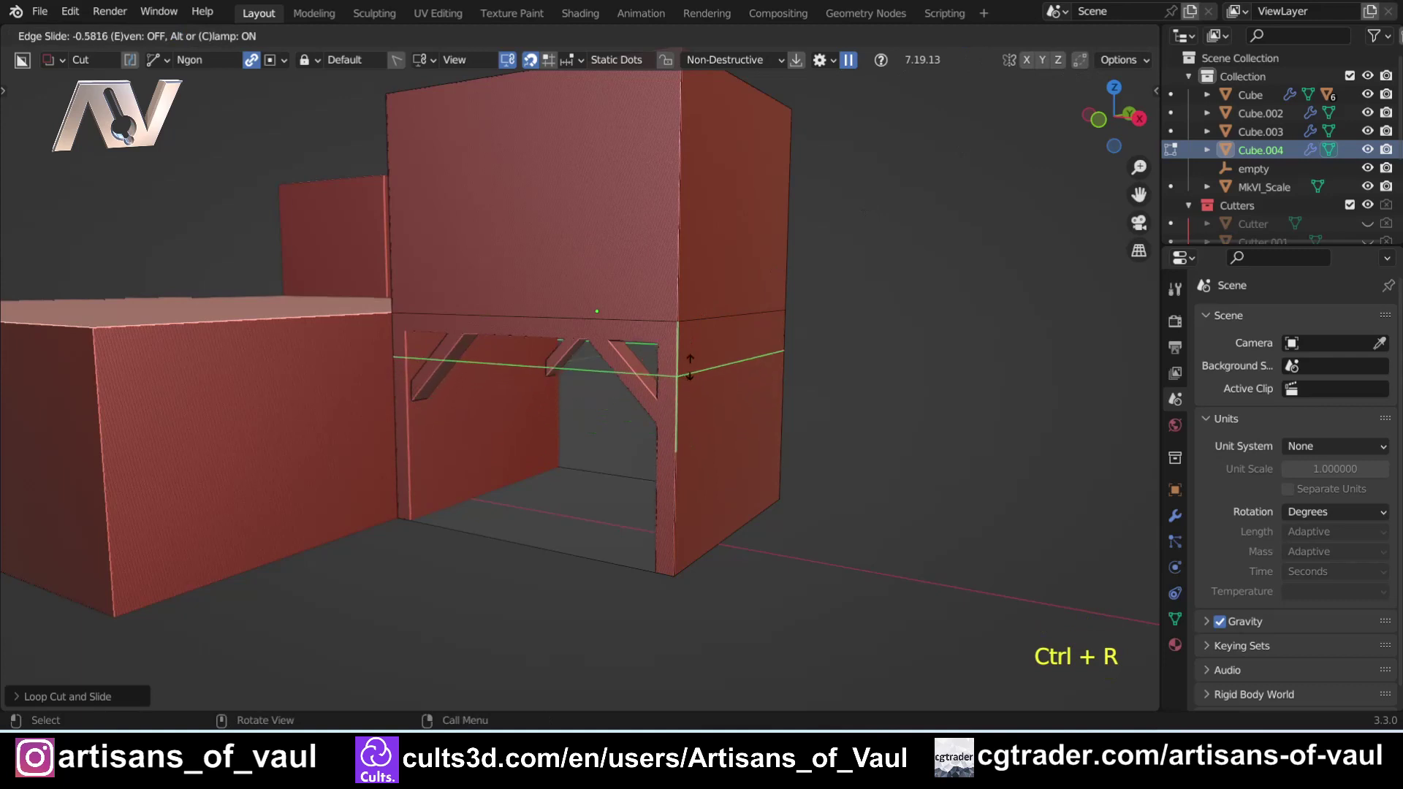
pyautogui.click(707, 303)
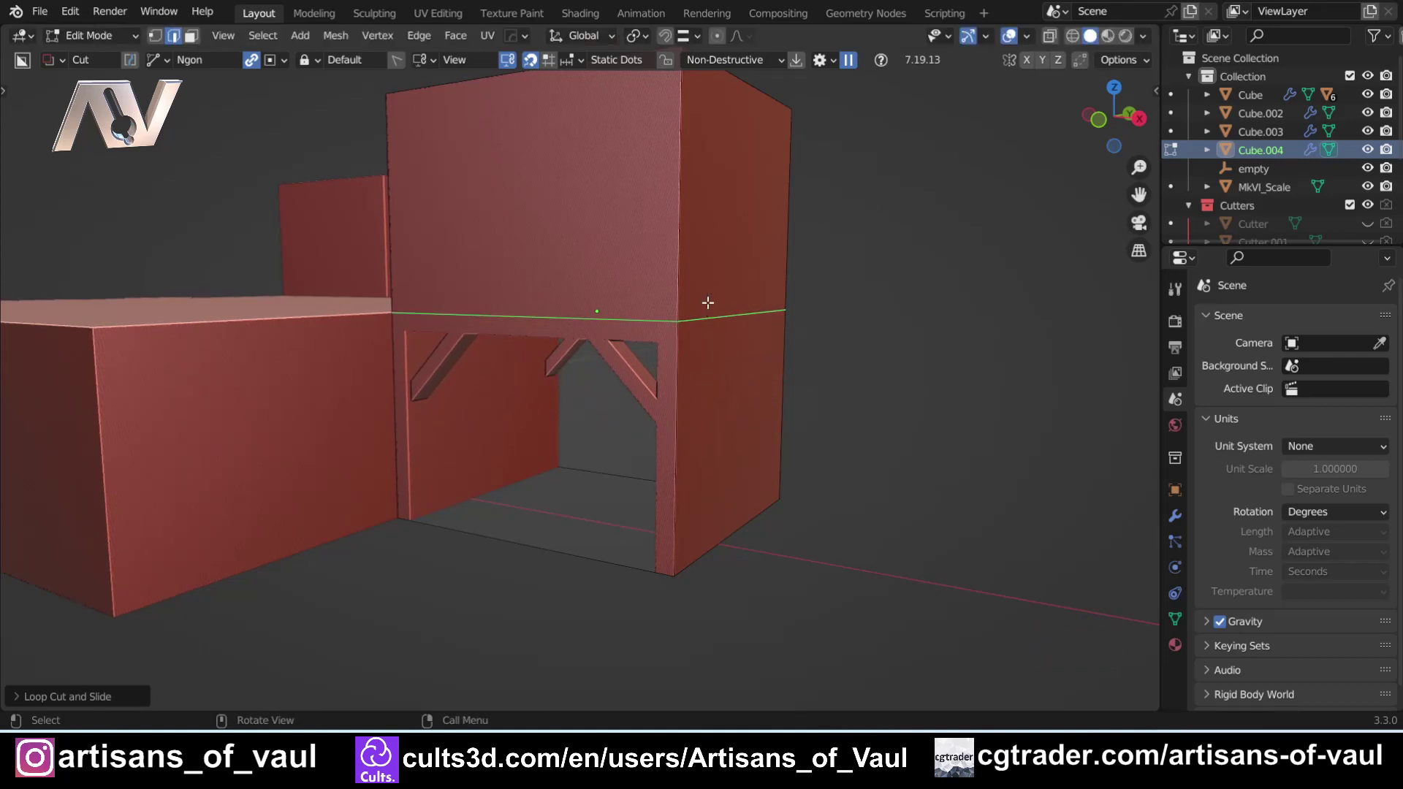
pyautogui.press('g')
pyautogui.press('z')
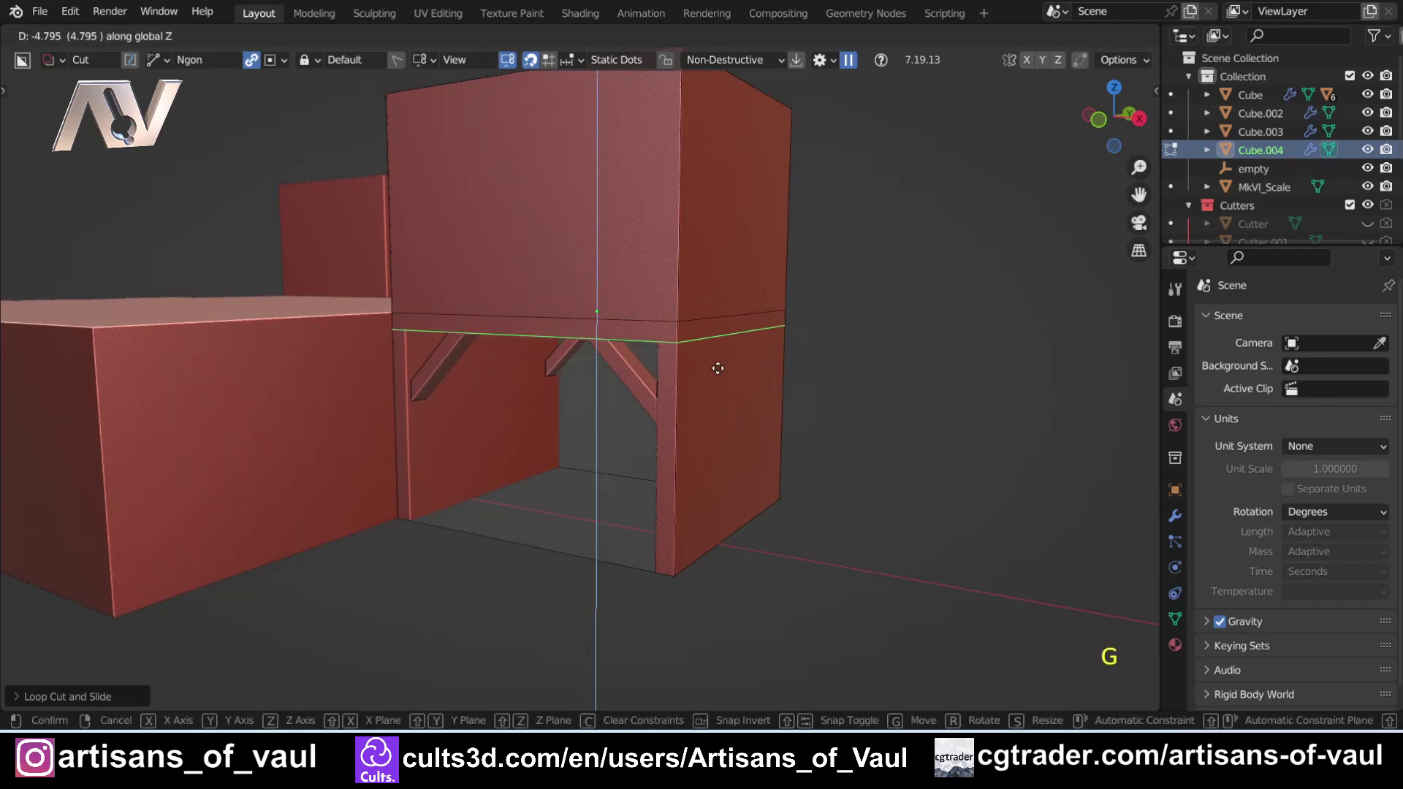
pyautogui.click(718, 368)
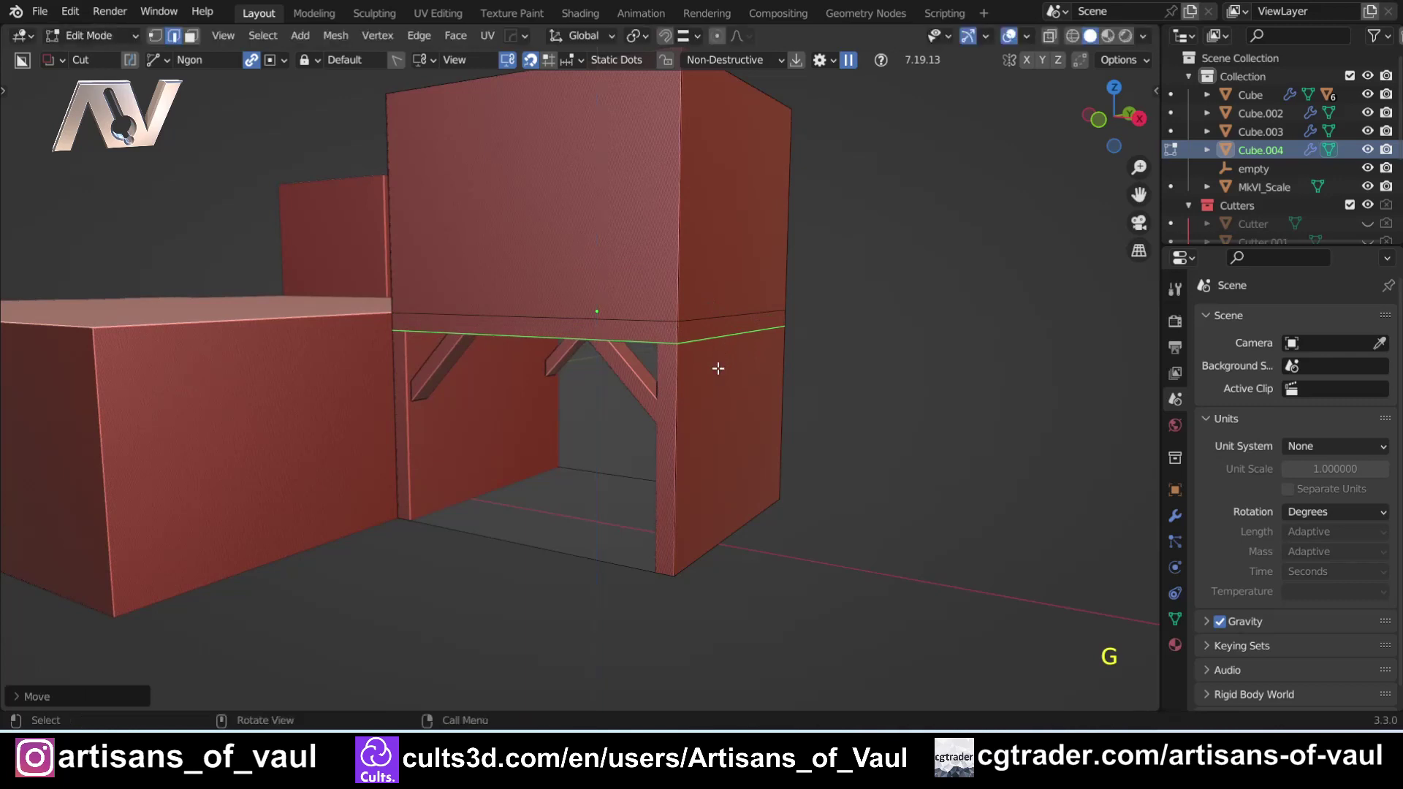
# Select the narrow band's faces on two adjacent tower sides and extrude them outward about 40 units with EM_Macro to form a ledge
pyautogui.scroll(2, 663, 352)
pyautogui.moveTo(705, 326); pyautogui.dragTo(743, 289, button='middle')
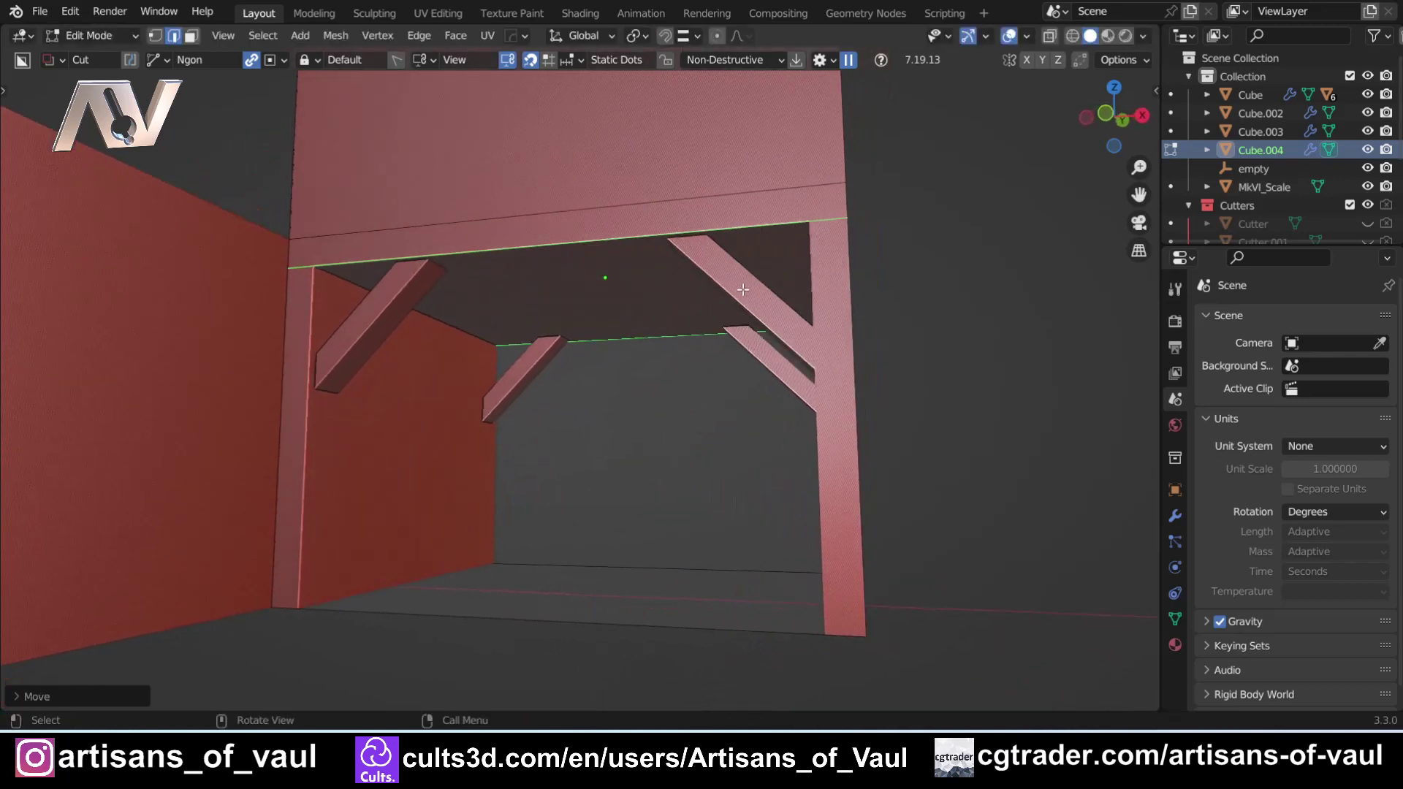
pyautogui.moveTo(687, 210); pyautogui.dragTo(596, 304, button='middle')
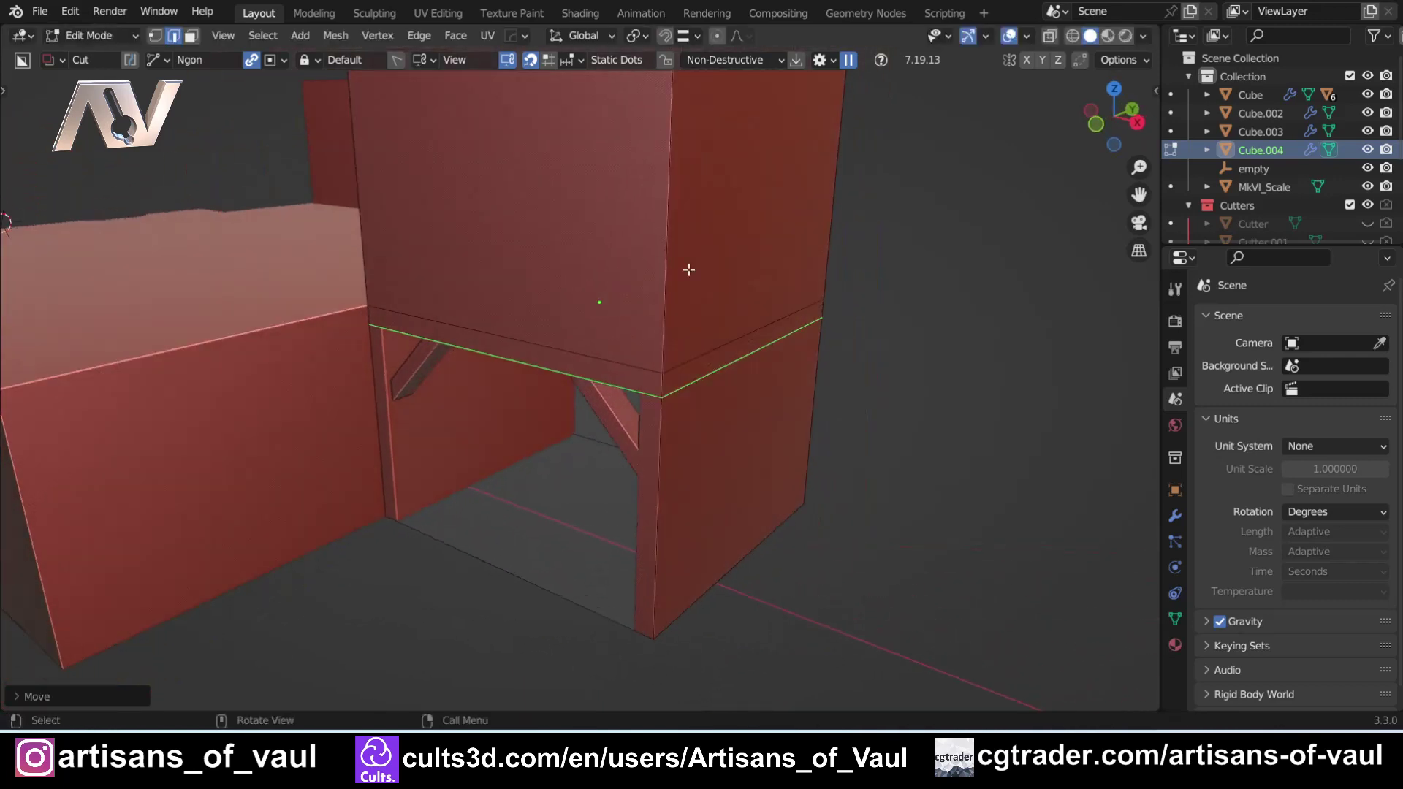
pyautogui.press('Tab')
pyautogui.click(879, 288)
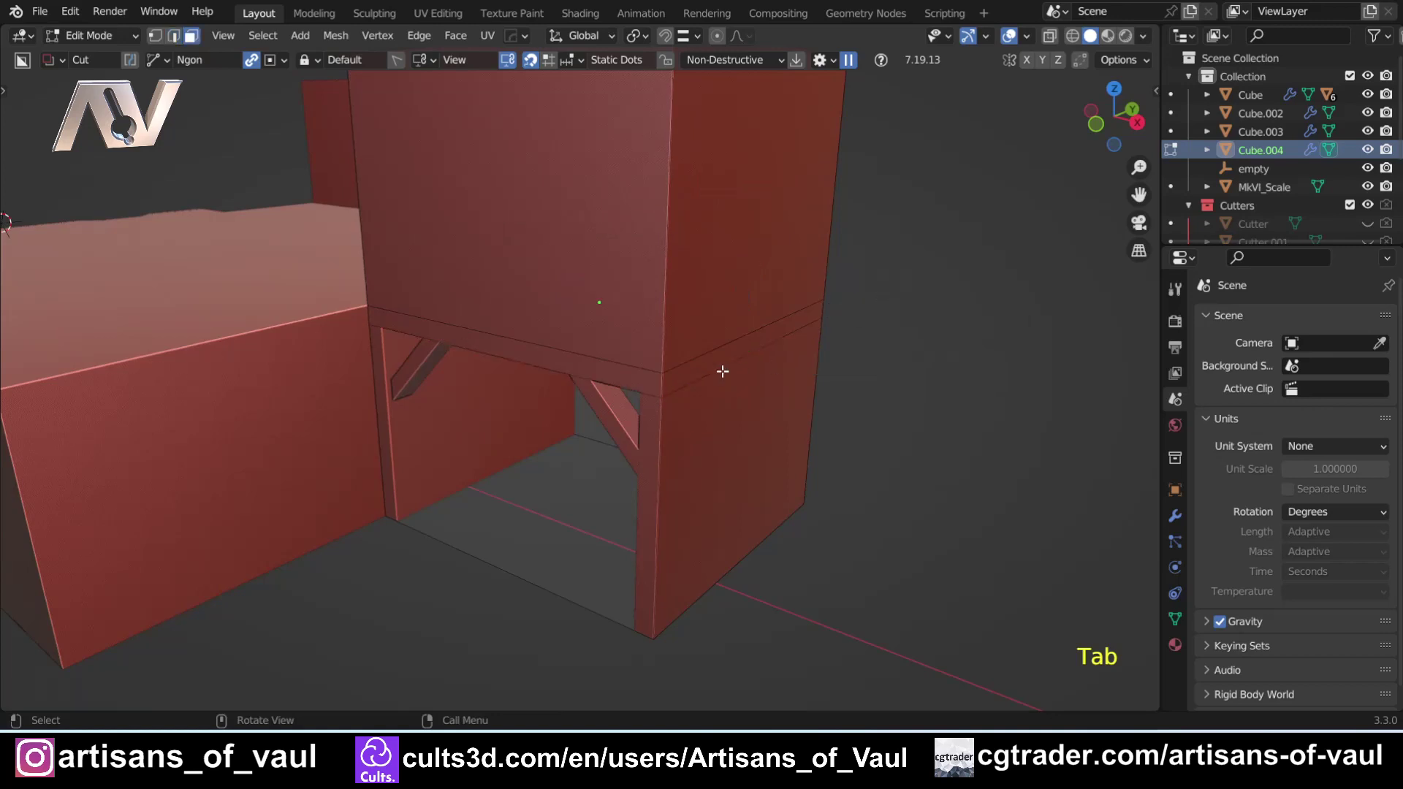
pyautogui.click(628, 377)
pyautogui.keyDown('shift'); pyautogui.click(706, 367); pyautogui.keyUp('shift')
pyautogui.press('q')
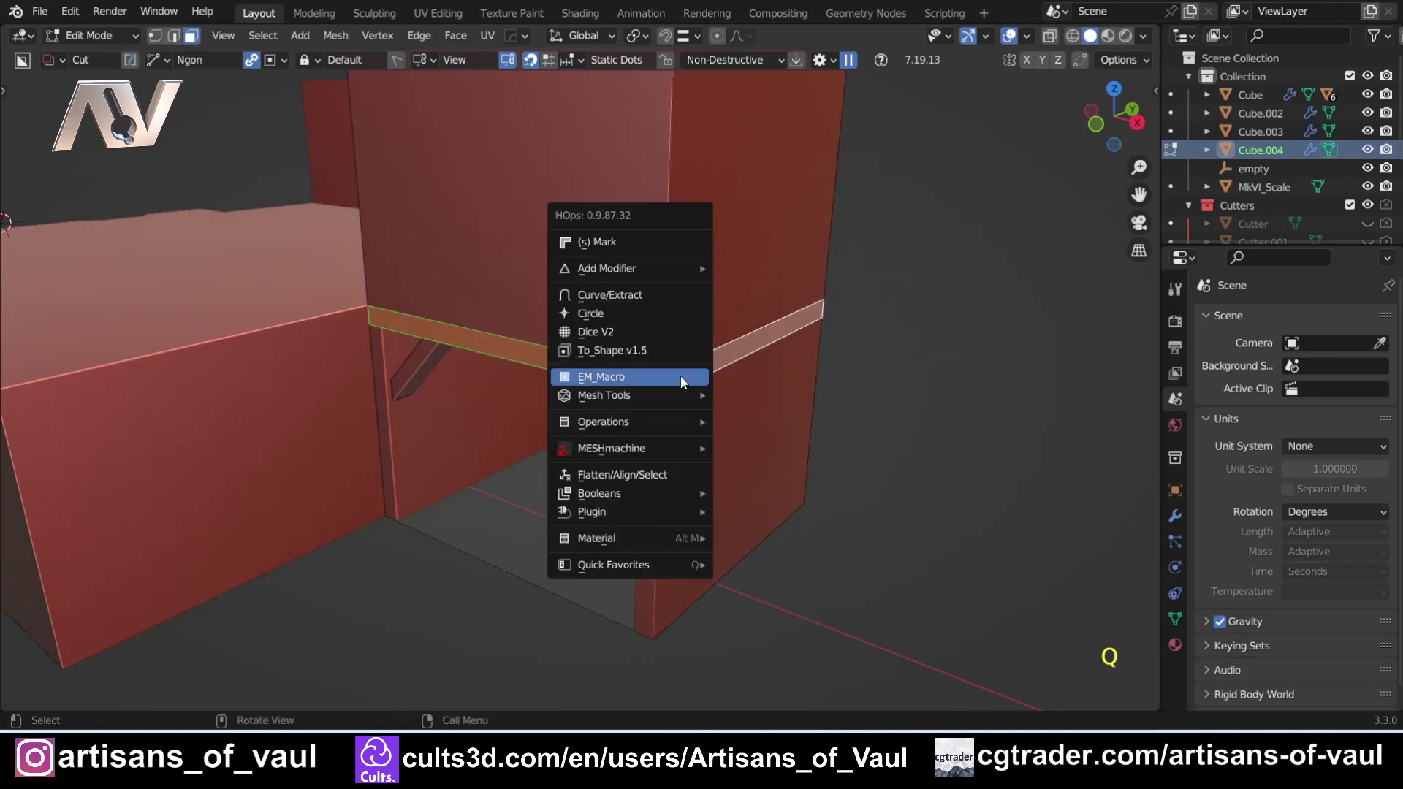
pyautogui.click(681, 376)
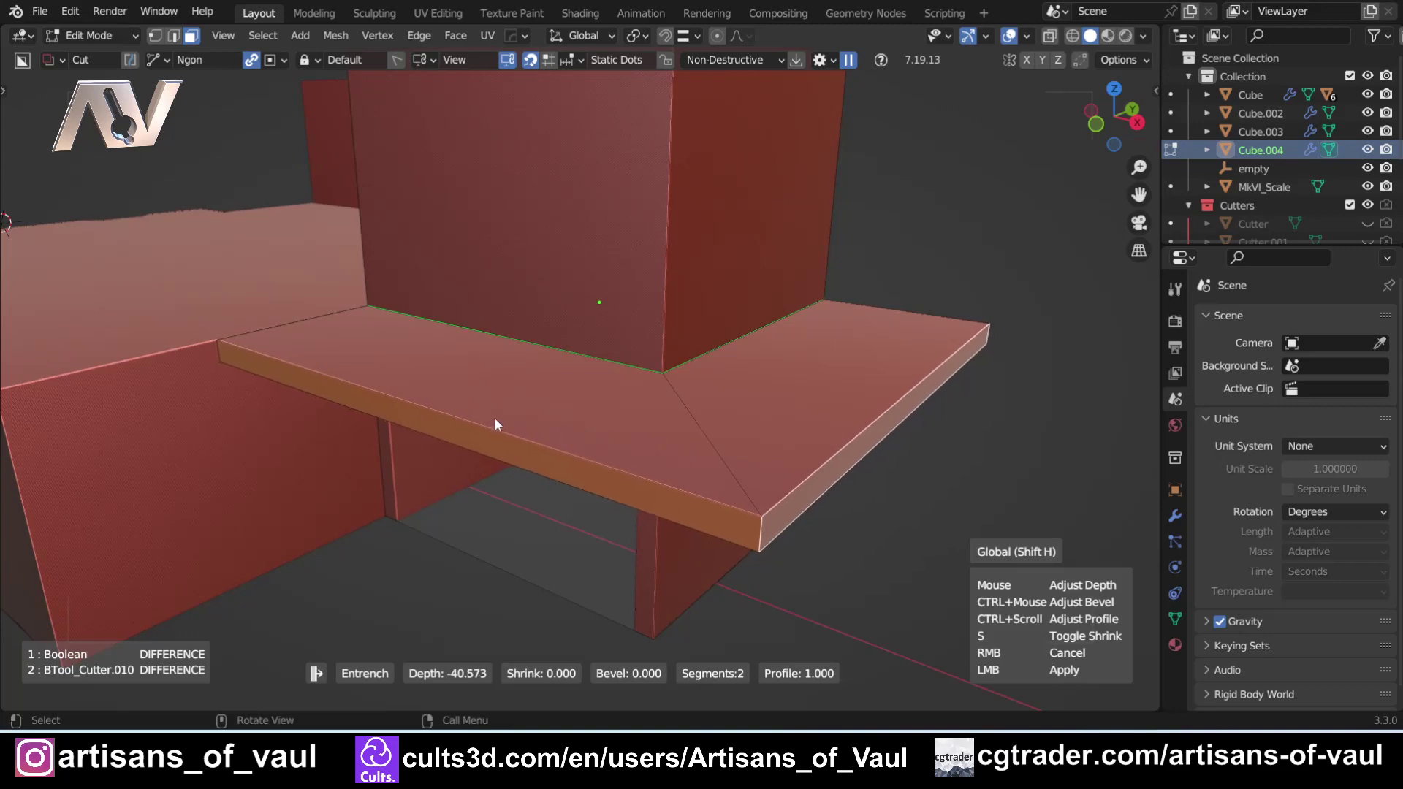
pyautogui.click(436, 408)
# Add a loop cut running along the L-shaped ledge and edge-slide it by -0.125 towards the outer edge
pyautogui.scroll(-4, 436, 407)
pyautogui.moveTo(435, 408)
pyautogui.mouseDown(button='middle')
pyautogui.moveTo(416, 385)
pyautogui.moveTo(643, 350)
pyautogui.moveTo(444, 390)
pyautogui.mouseUp(button='middle')
pyautogui.scroll(-4, 642, 351)
pyautogui.scroll(5, 444, 389)
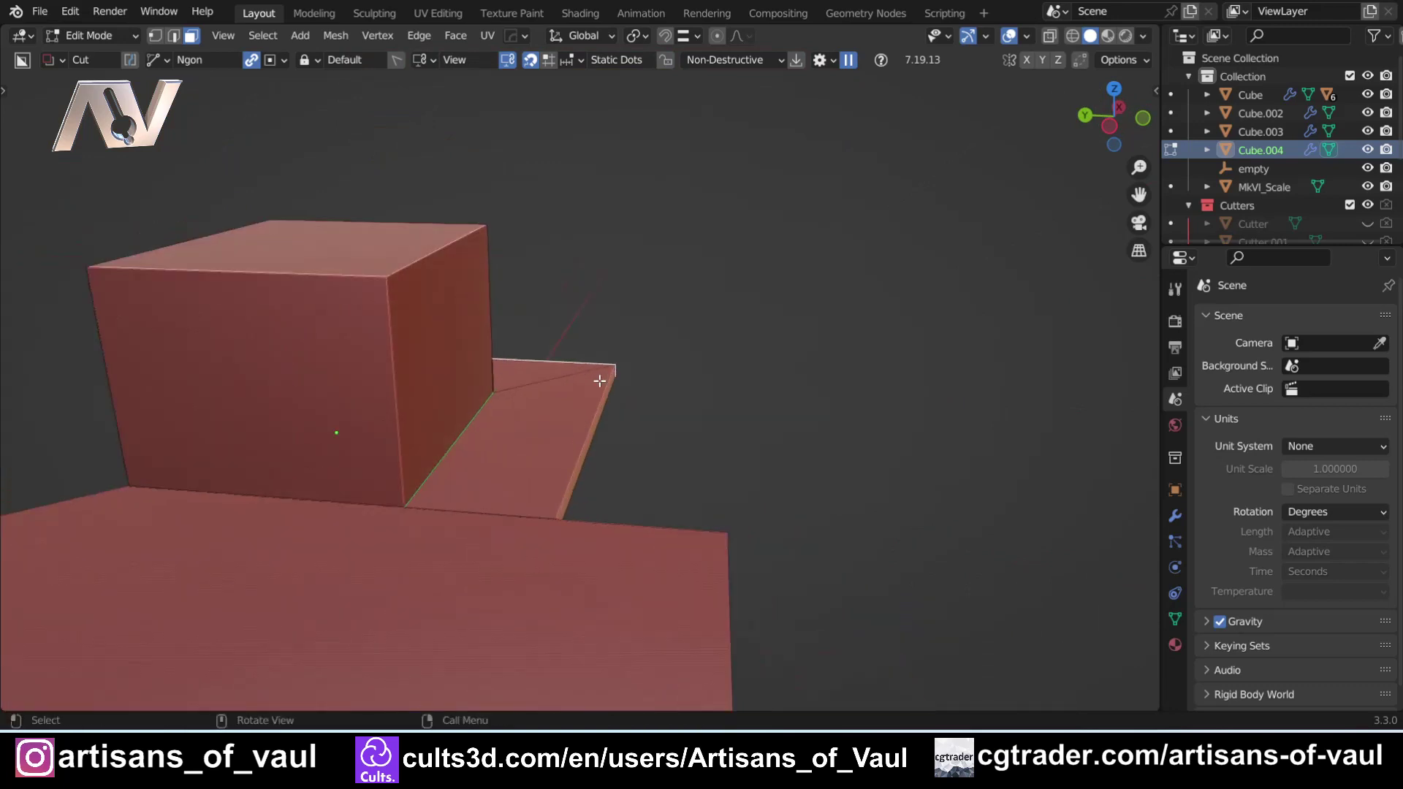
pyautogui.moveTo(595, 379); pyautogui.dragTo(538, 407, button='middle')
pyautogui.hotkey('ctrl', 'r')
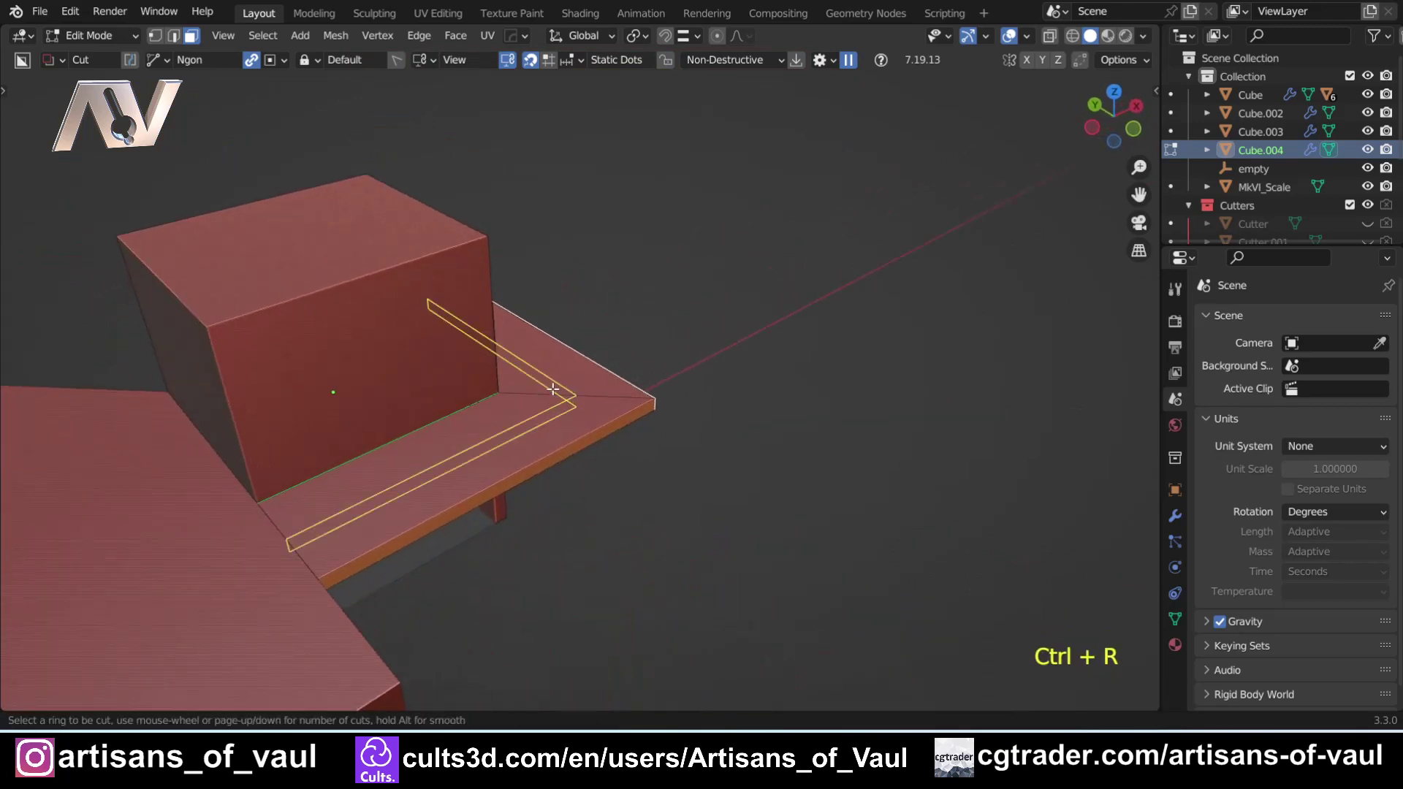
pyautogui.click(553, 389)
pyautogui.scroll(2, 595, 392)
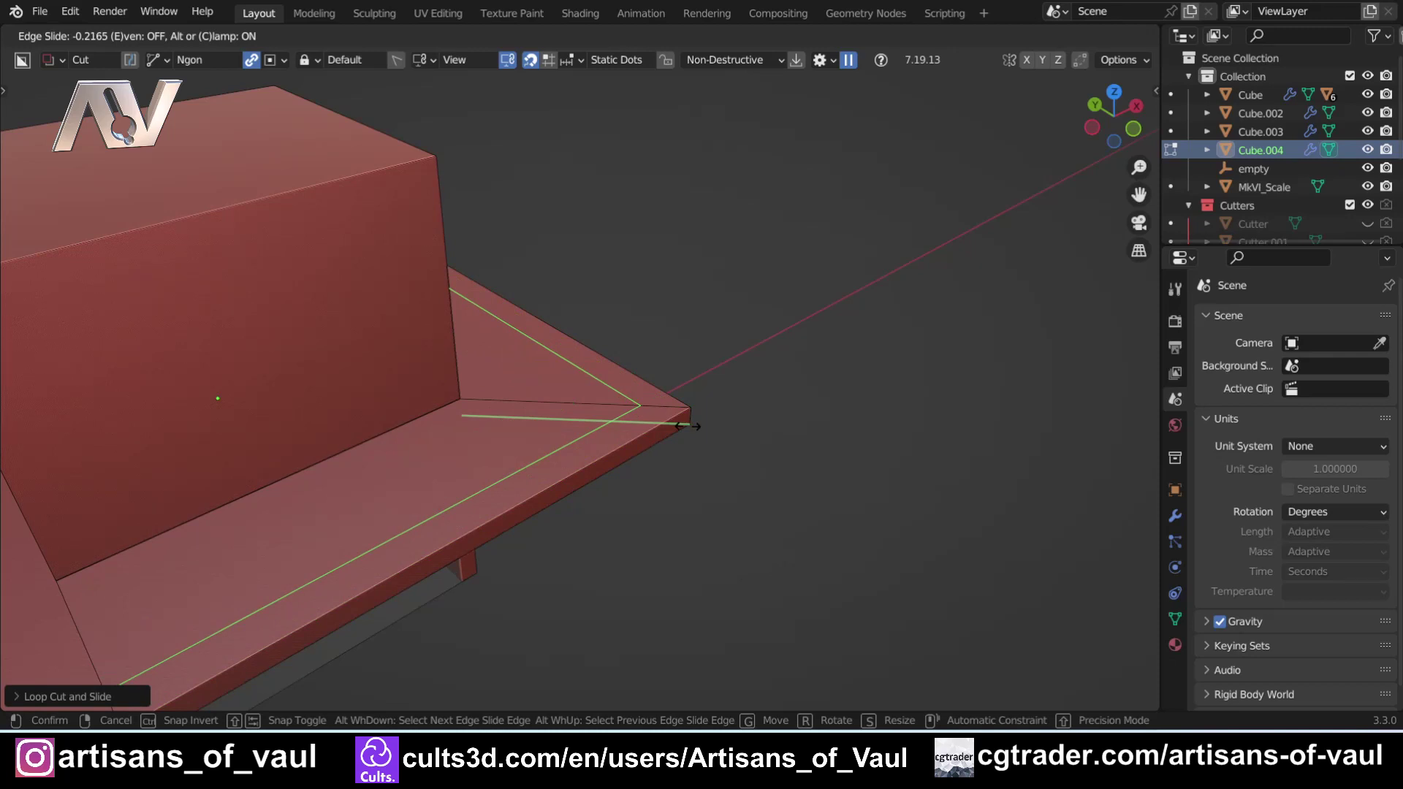
pyautogui.write('.125')
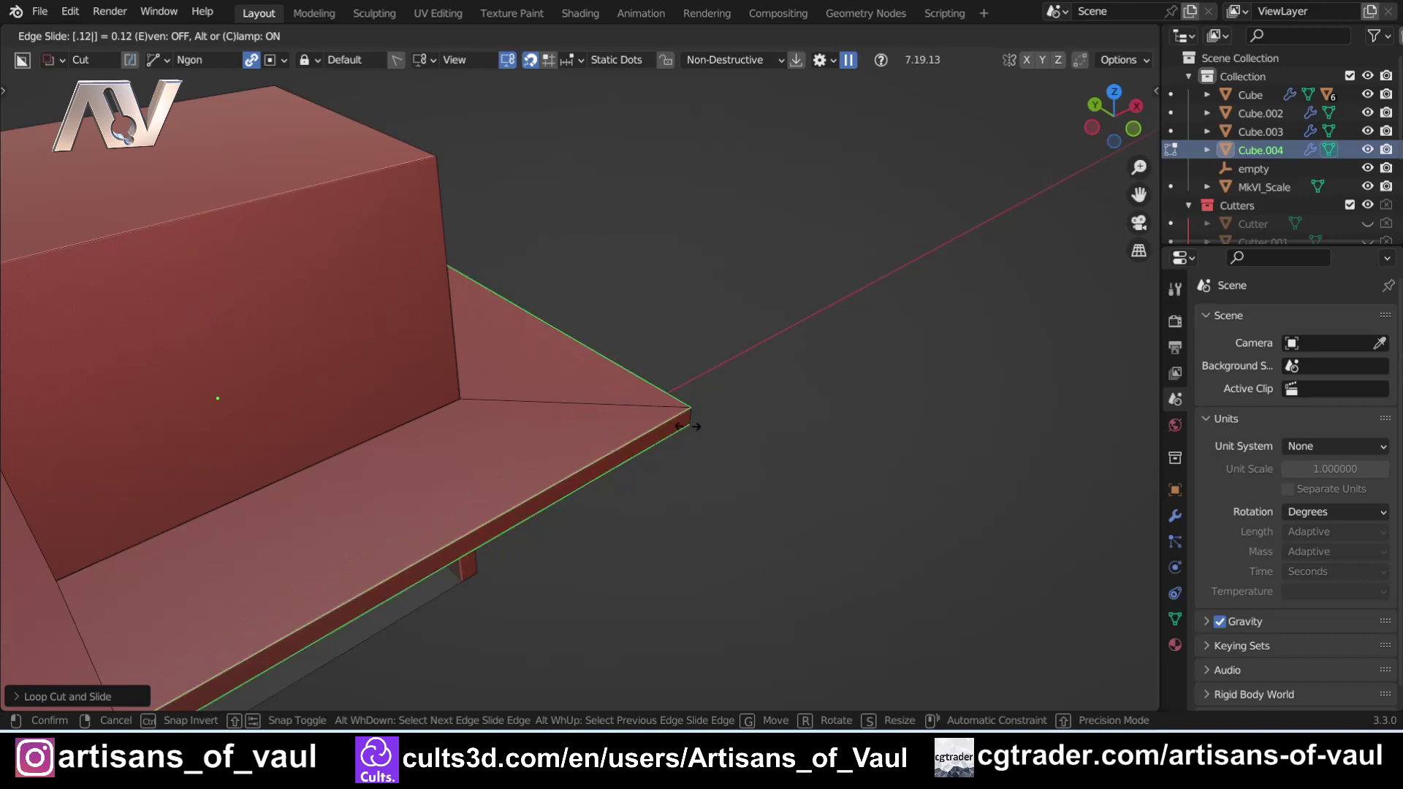
pyautogui.press('-')
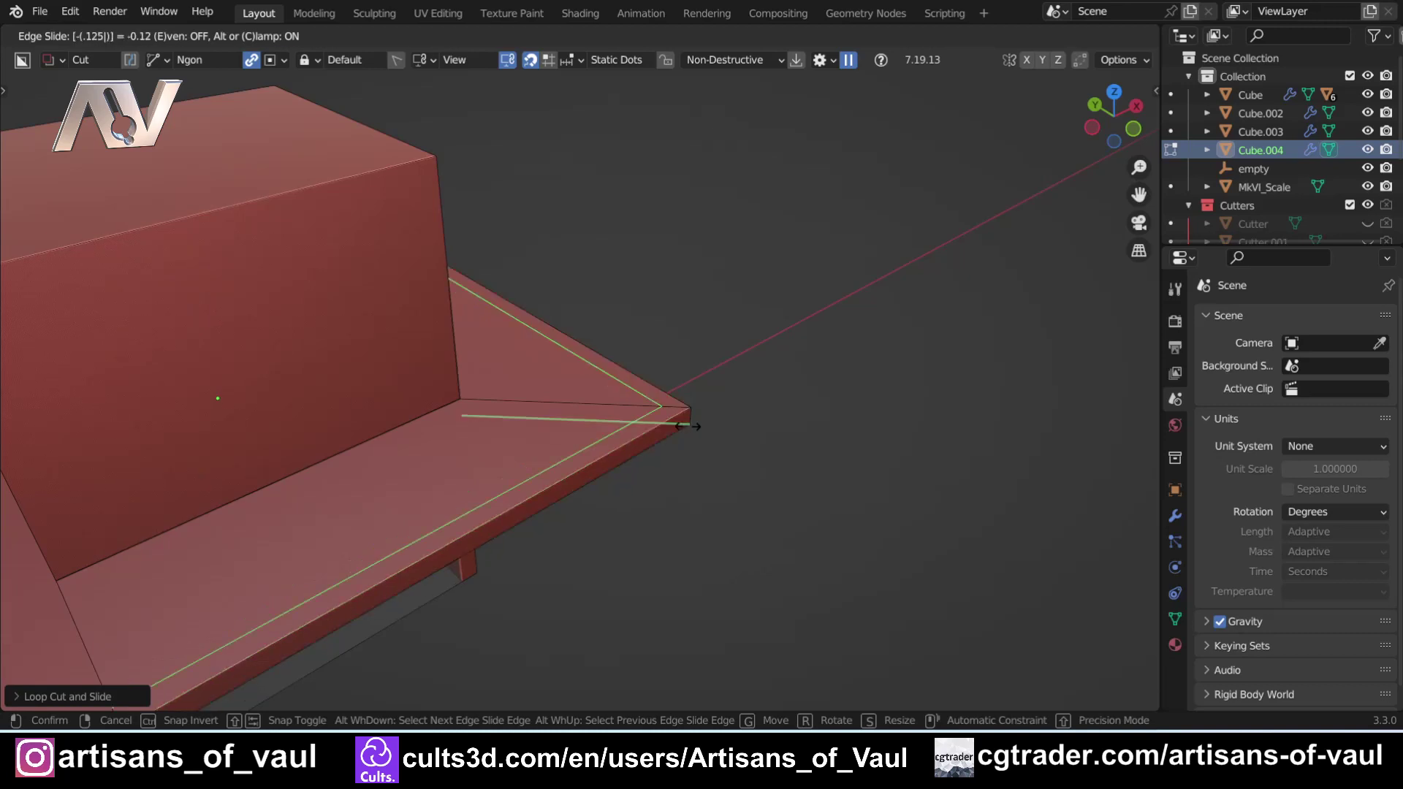
pyautogui.press('Return')
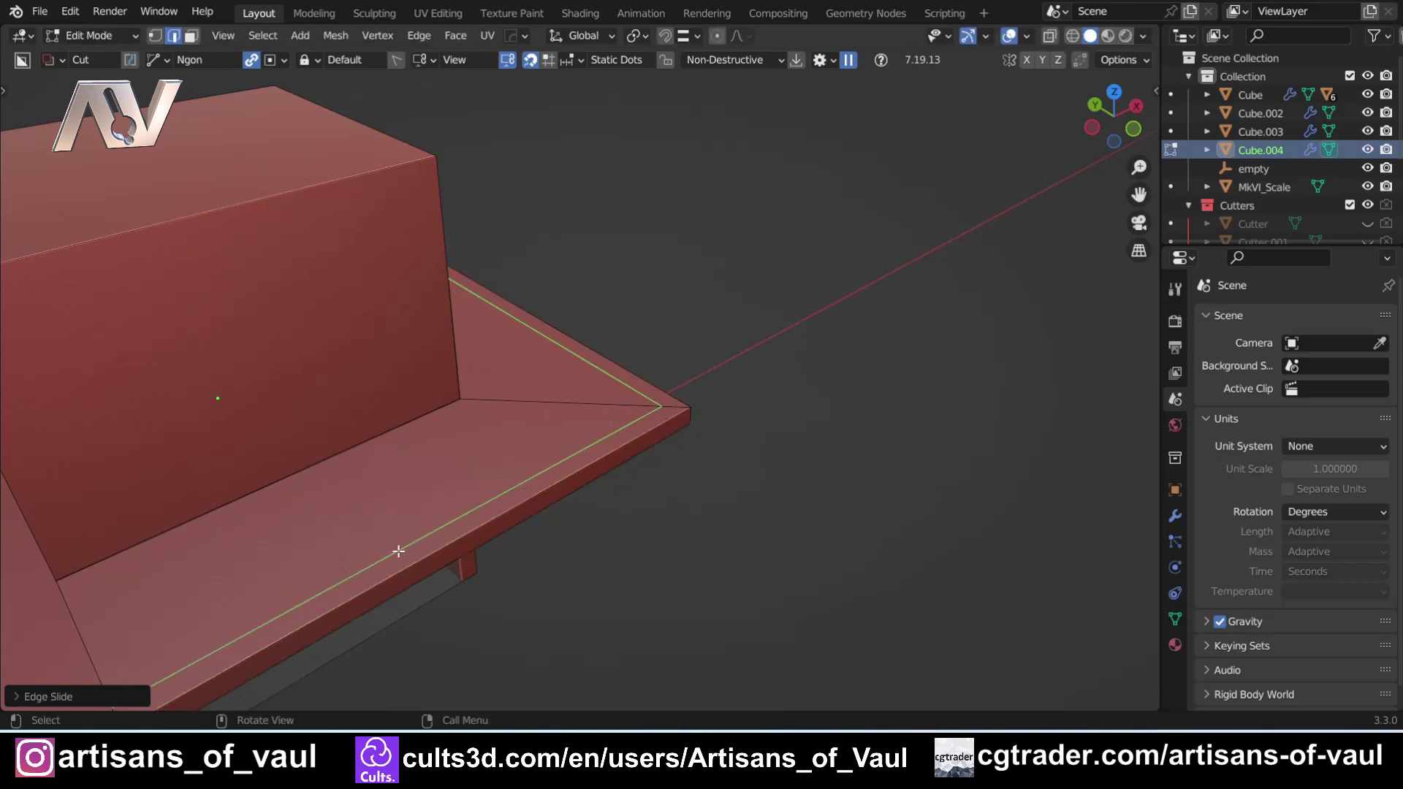
# Measure the distance from the new edge loop to the ledge's outer edge
pyautogui.keyDown('shift'); pyautogui.moveTo(398, 551); pyautogui.dragTo(574, 384, button='middle'); pyautogui.keyUp('shift')
pyautogui.moveTo(395, 475); pyautogui.dragTo(475, 493, button='middle')
pyautogui.keyDown('shift'); pyautogui.moveTo(482, 489); pyautogui.dragTo(488, 460, button='middle'); pyautogui.keyUp('shift')
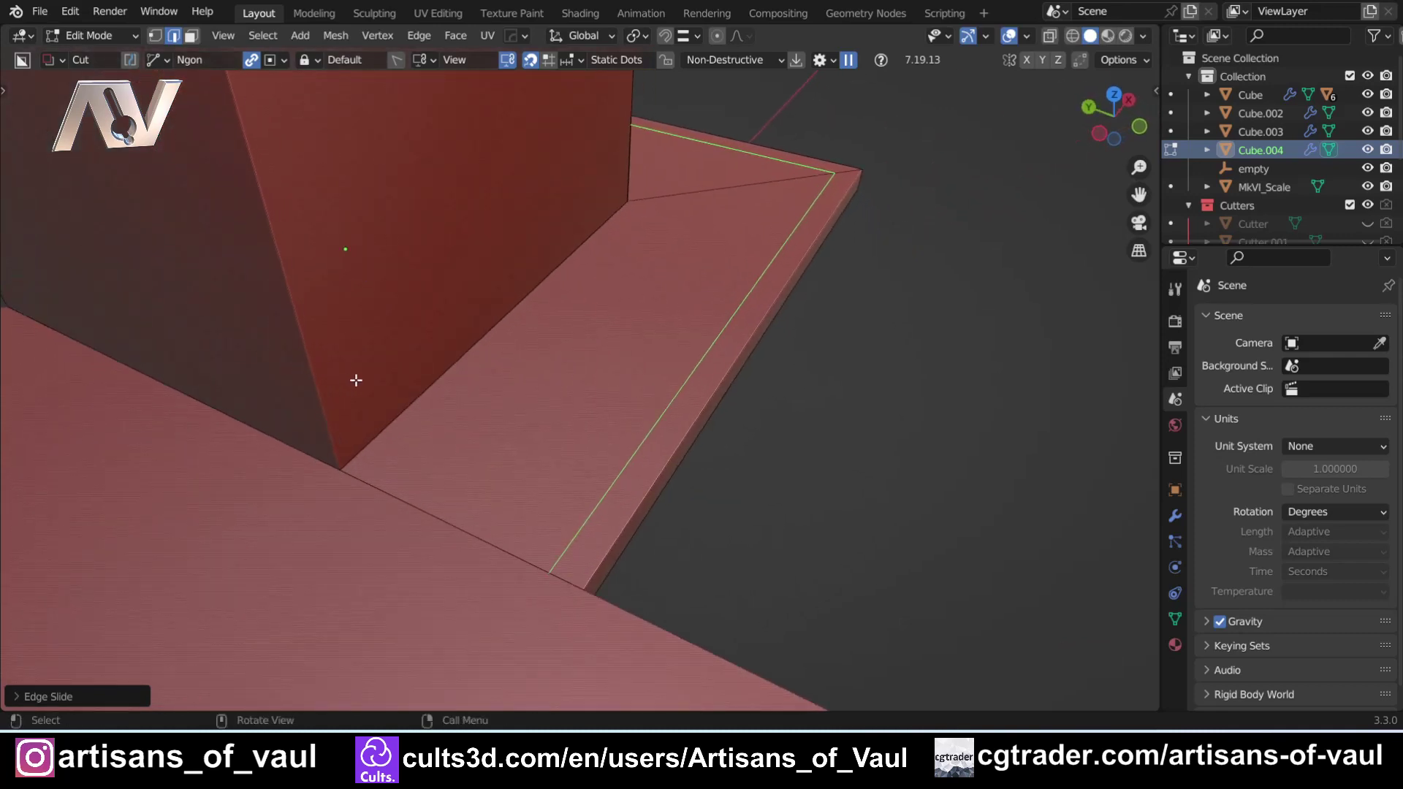
pyautogui.press('t')
pyautogui.click(25, 325)
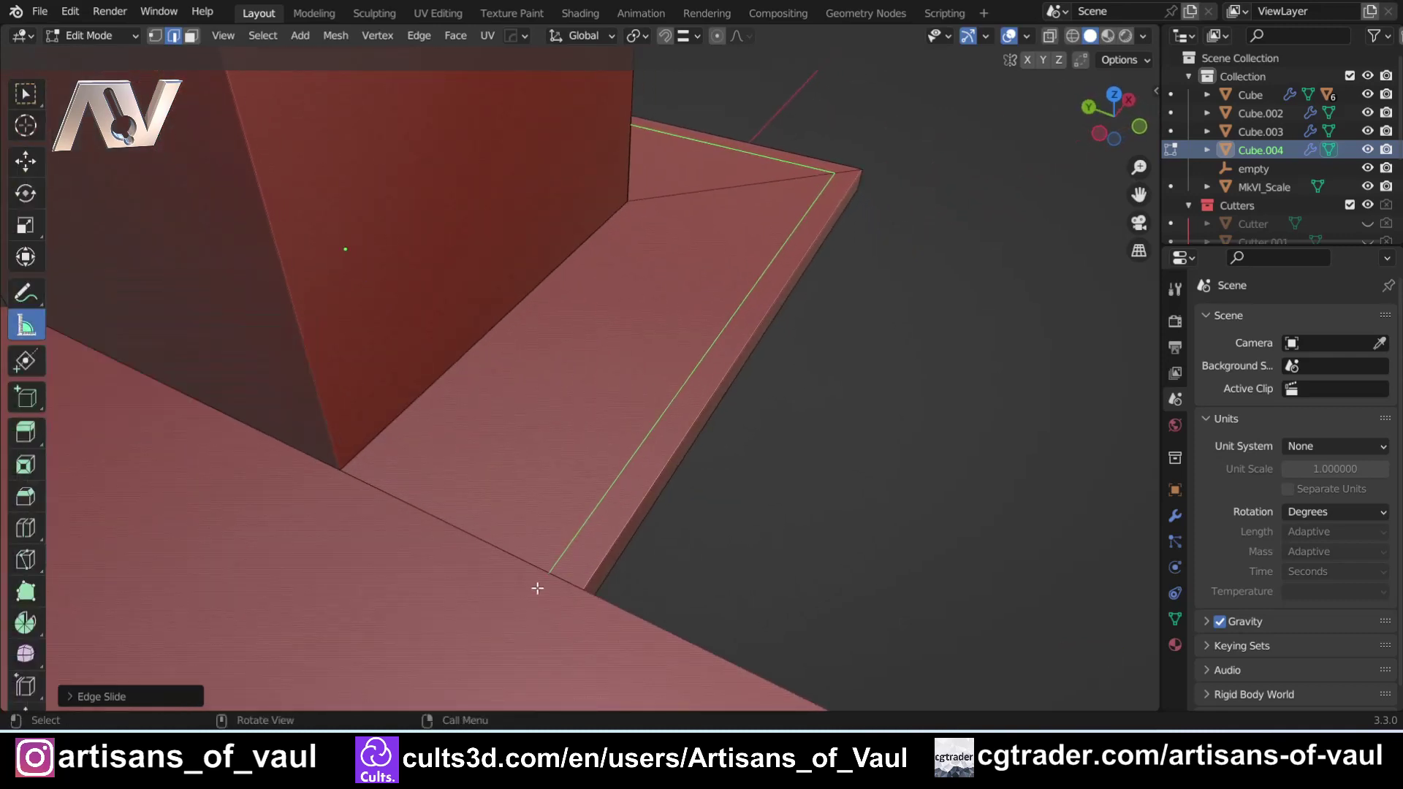
pyautogui.keyDown('shift'); pyautogui.moveTo(537, 589); pyautogui.dragTo(510, 553, button='middle'); pyautogui.keyUp('shift')
pyautogui.keyDown('ctrl'); pyautogui.moveTo(521, 537); pyautogui.dragTo(548, 573); pyautogui.keyUp('ctrl')
pyautogui.press('Escape')
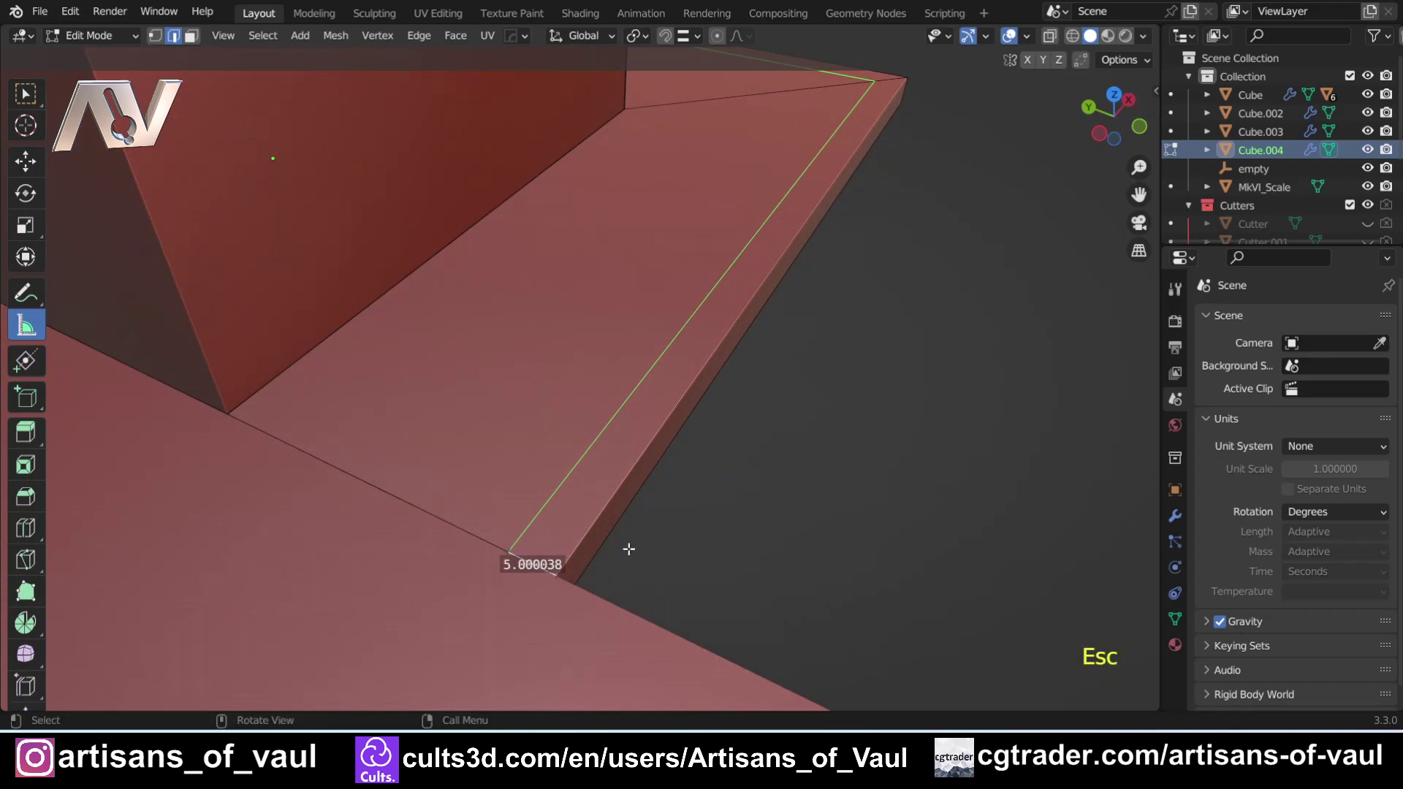
pyautogui.moveTo(626, 551); pyautogui.dragTo(226, 196, button='middle')
pyautogui.click(25, 93)
# Add a loop cut across the ledge and tower, and slide it all the way to the ledge's open end
pyautogui.scroll(-4, 541, 441)
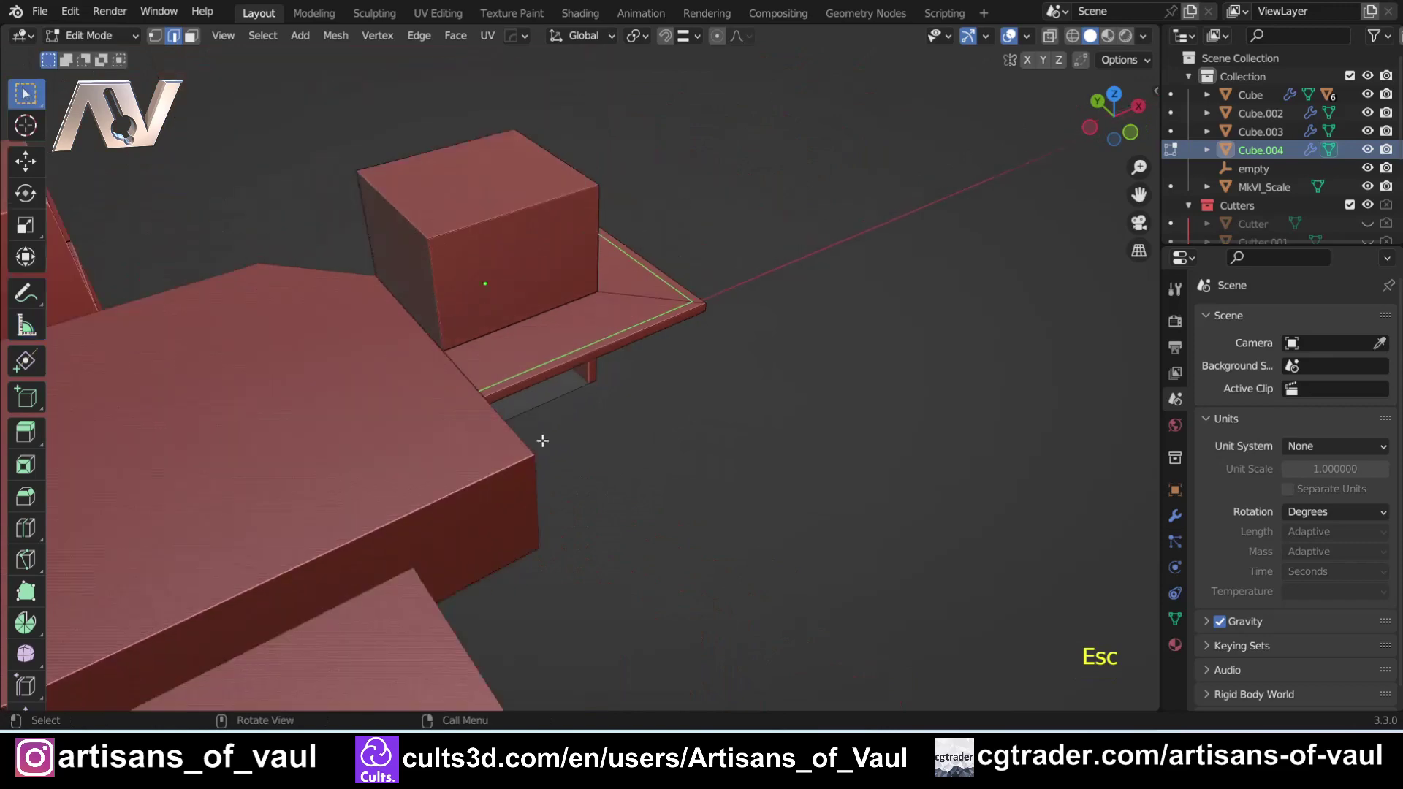
pyautogui.moveTo(672, 410); pyautogui.dragTo(592, 413, button='middle')
pyautogui.scroll(4, 596, 351)
pyautogui.keyDown('shift'); pyautogui.moveTo(592, 307); pyautogui.dragTo(370, 473, button='middle'); pyautogui.keyUp('shift')
pyautogui.press('Tab')
pyautogui.moveTo(541, 277); pyautogui.dragTo(358, 298, button='middle')
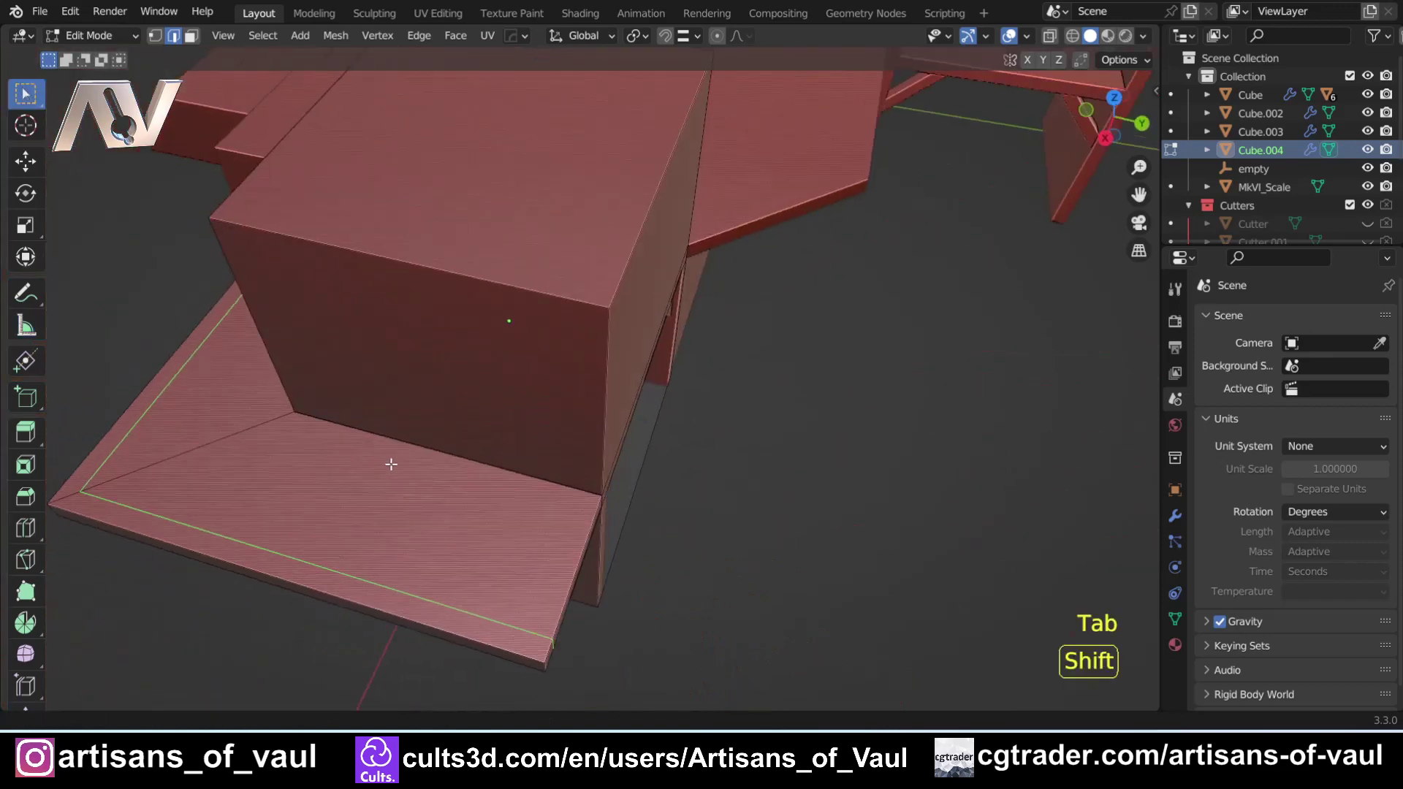
pyautogui.keyDown('shift'); pyautogui.moveTo(392, 463); pyautogui.dragTo(396, 378, button='middle'); pyautogui.keyUp('shift')
pyautogui.scroll(2, 498, 441)
pyautogui.moveTo(545, 489); pyautogui.dragTo(535, 394, button='middle')
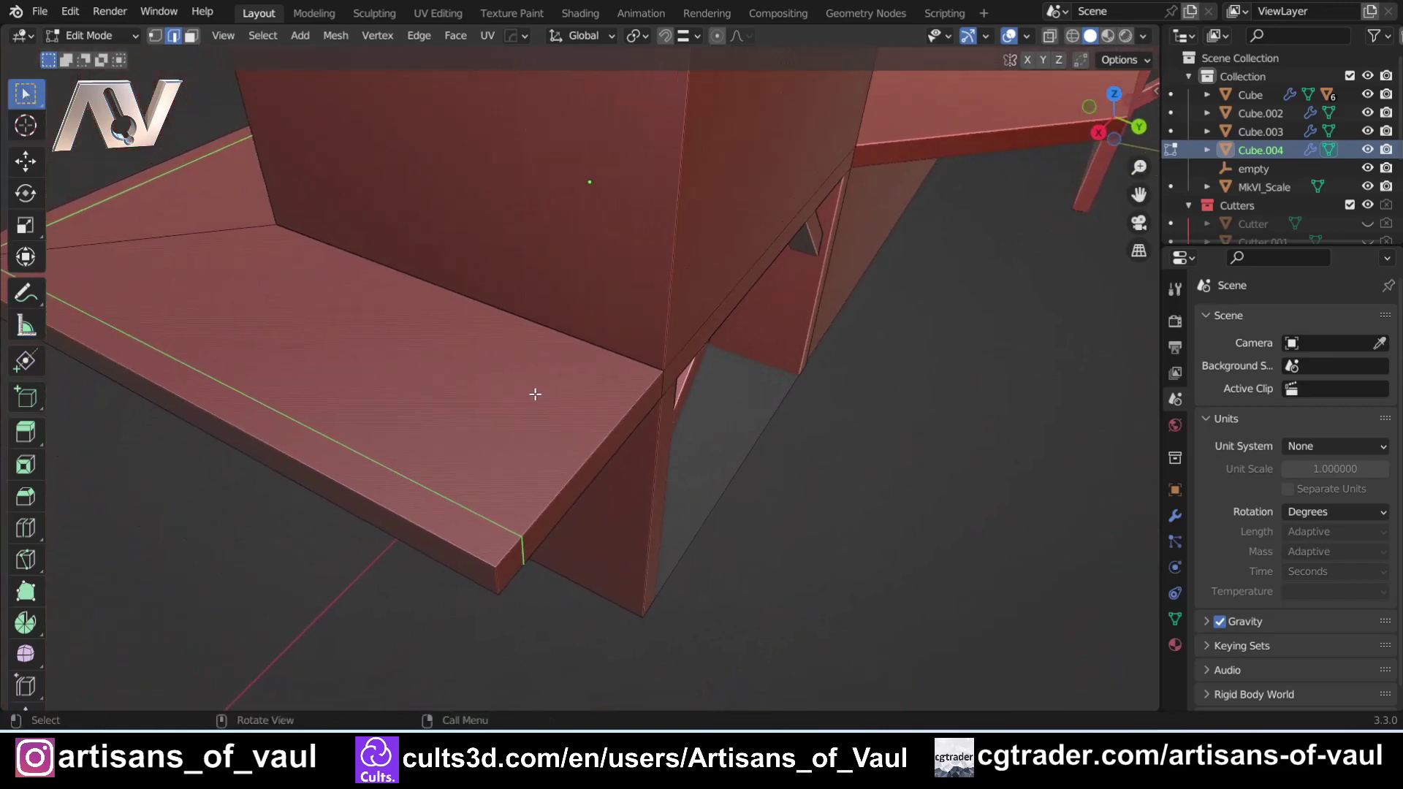
pyautogui.scroll(-3, 513, 405)
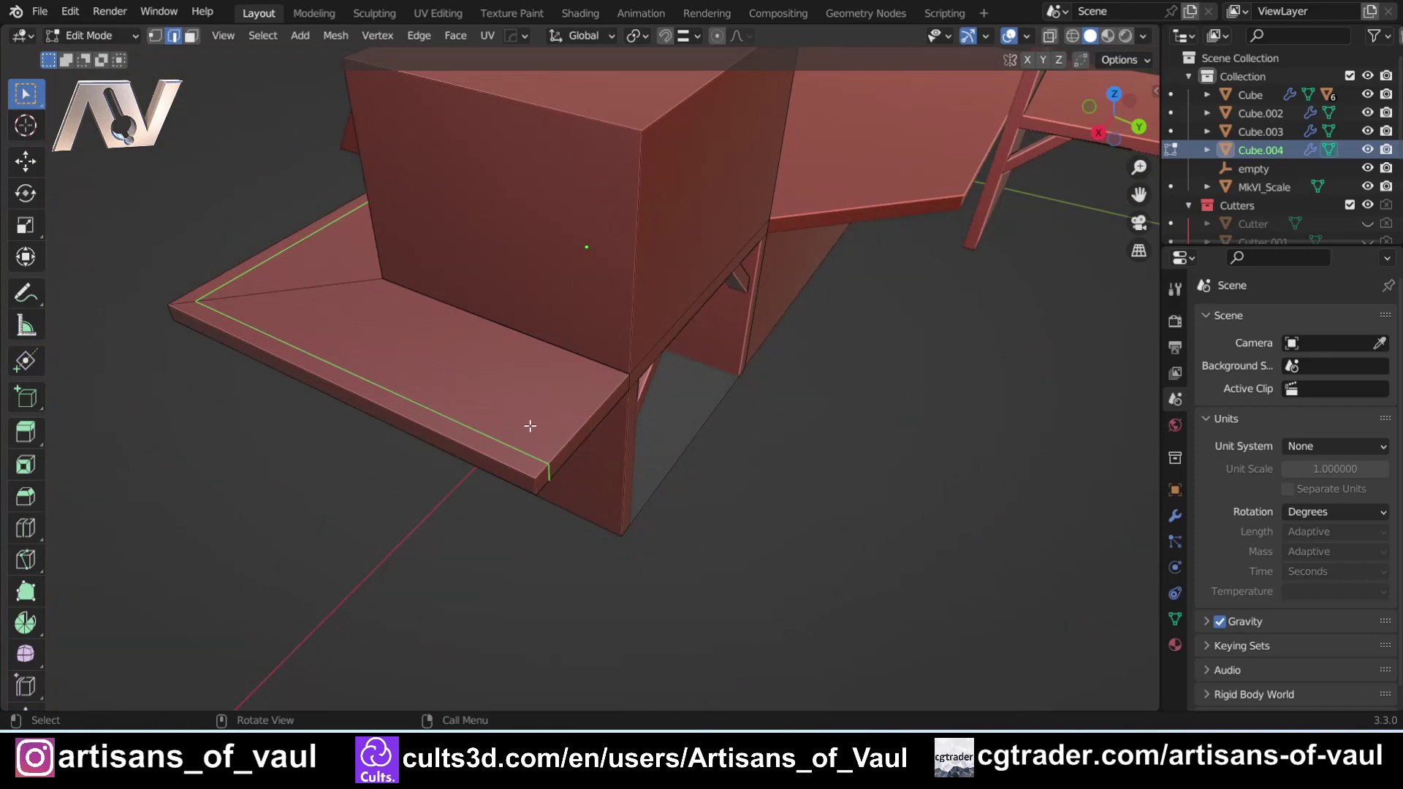
pyautogui.hotkey('ctrl', 'z')
pyautogui.hotkey('ctrl', 'r')
pyautogui.click(526, 451)
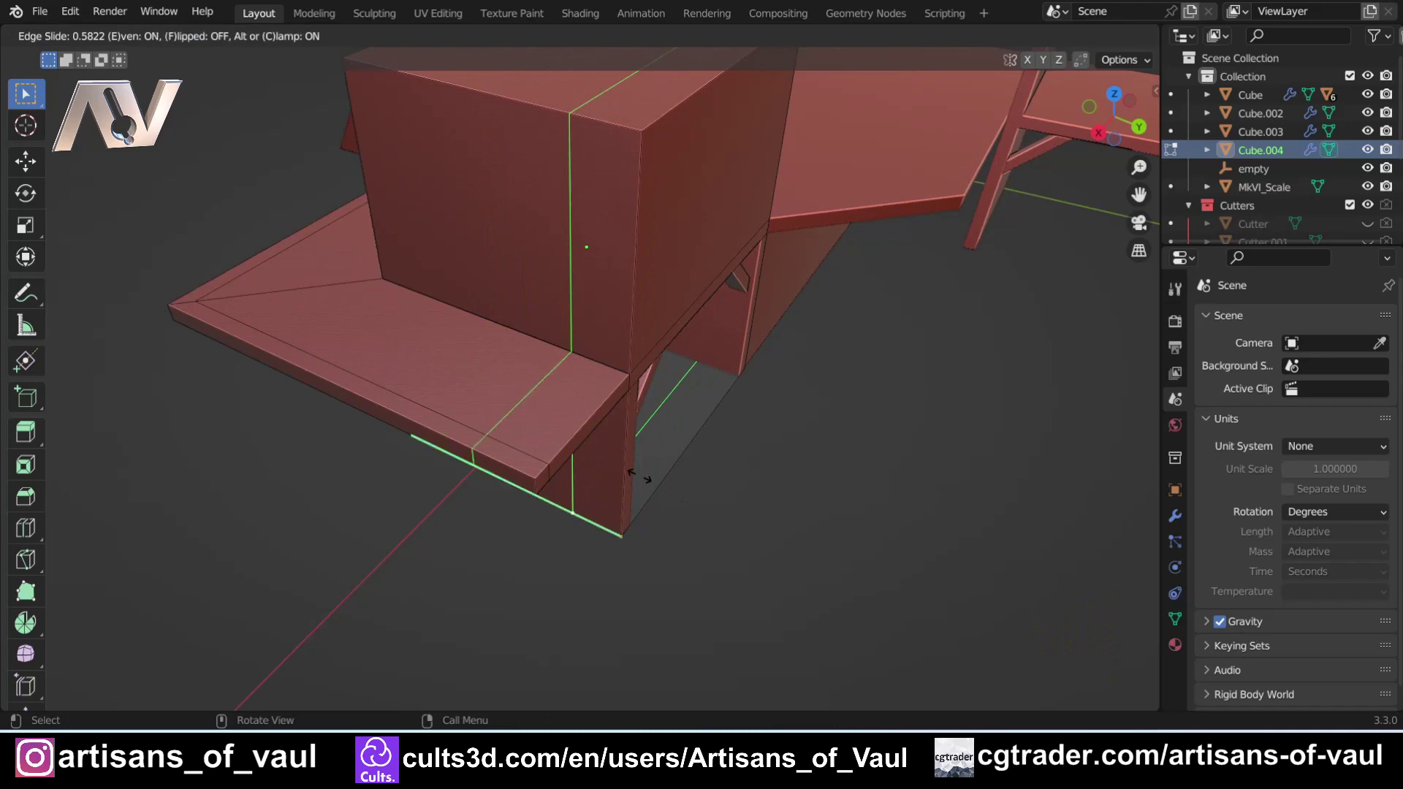
pyautogui.click(744, 532)
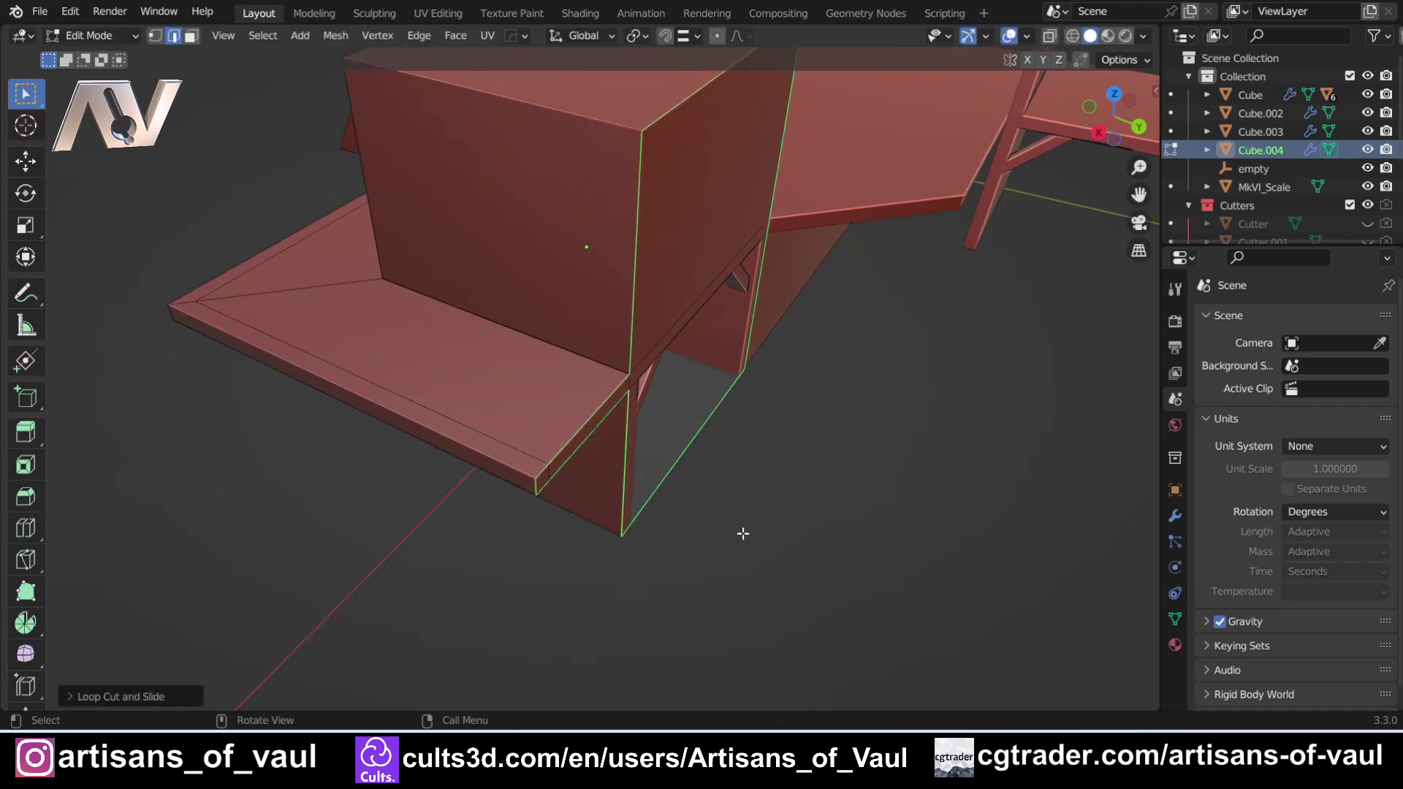
# Move the new crosswise edge loop 5 units inward from the ledge's open end along Y
pyautogui.press('g')
pyautogui.press('y')
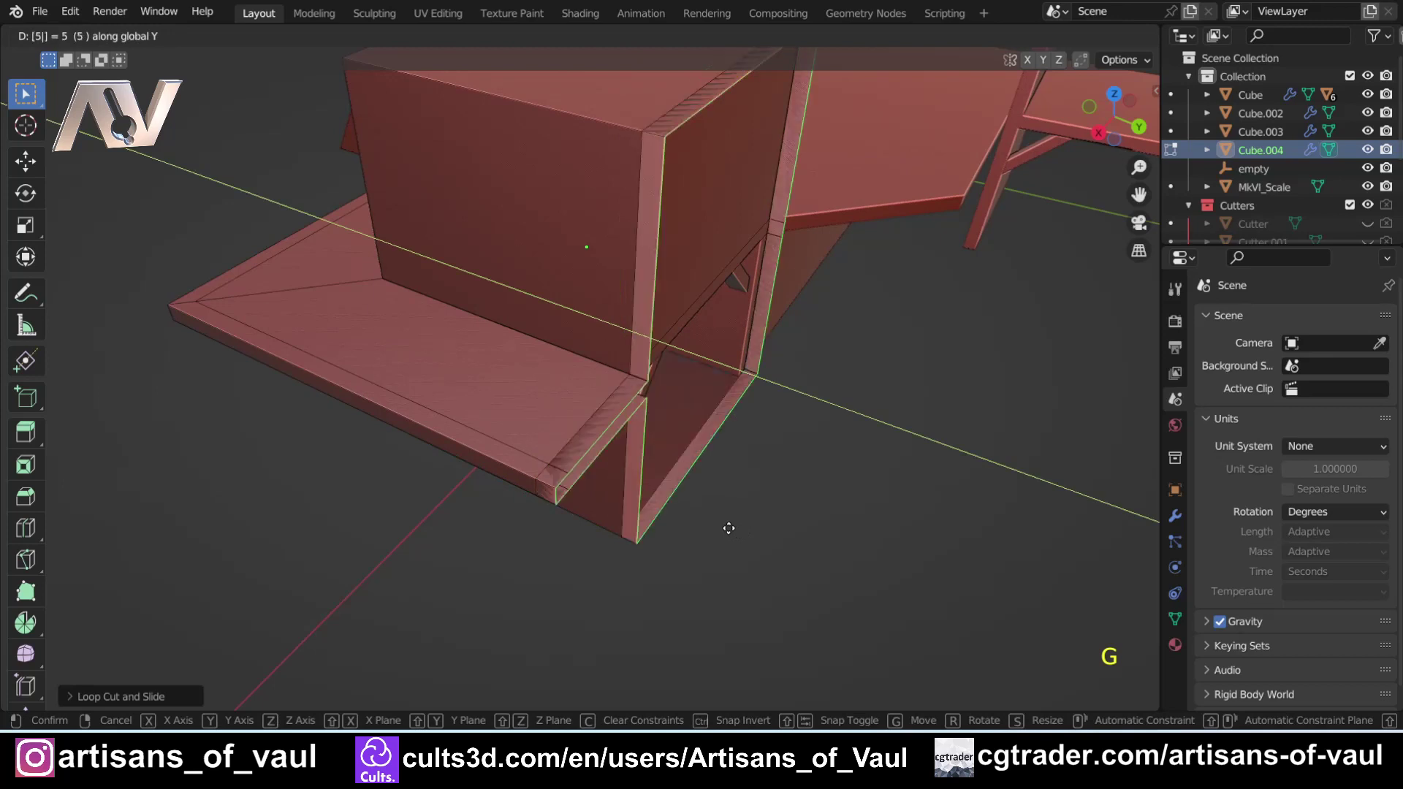
pyautogui.click(728, 528)
pyautogui.scroll(3, 563, 346)
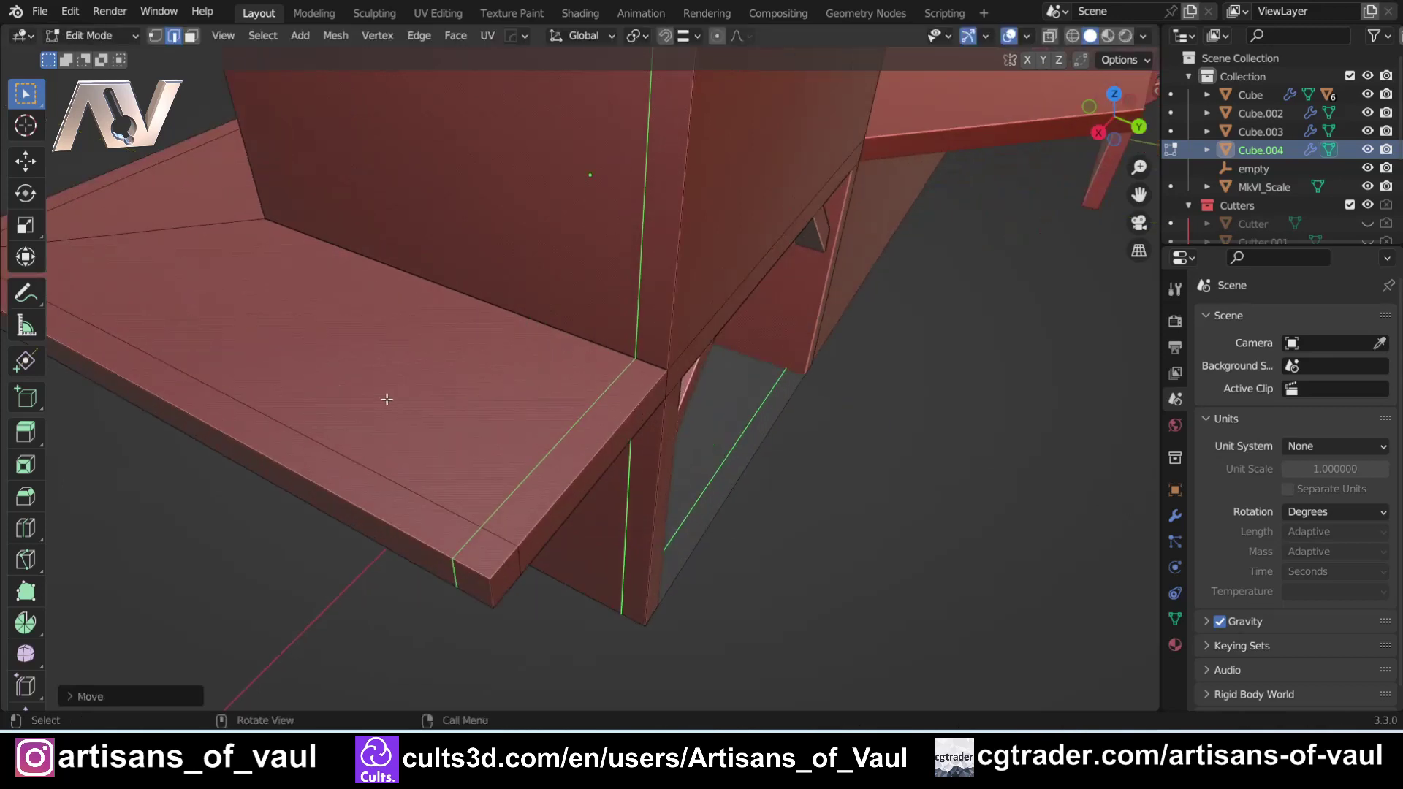
# Select all the narrow border faces on top of the L-shaped ledge, including the corner and the strip across its open end
pyautogui.keyDown('shift'); pyautogui.moveTo(385, 397); pyautogui.dragTo(833, 453, button='middle'); pyautogui.keyUp('shift')
pyautogui.press('Tab')
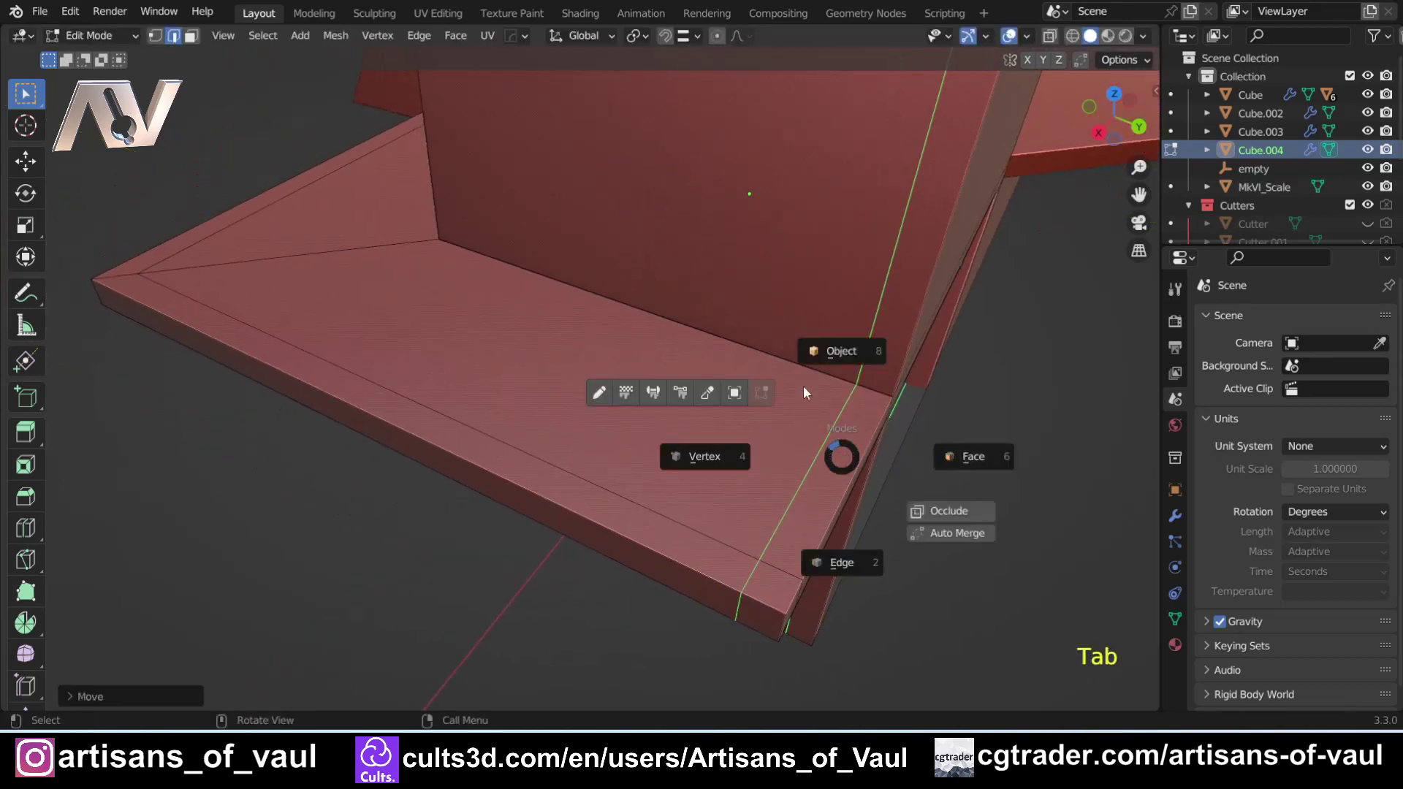
pyautogui.press('Escape')
pyautogui.scroll(-3, 711, 266)
pyautogui.keyDown('shift'); pyautogui.moveTo(711, 266); pyautogui.dragTo(559, 373, button='middle'); pyautogui.keyUp('shift')
pyautogui.scroll(2, 566, 437)
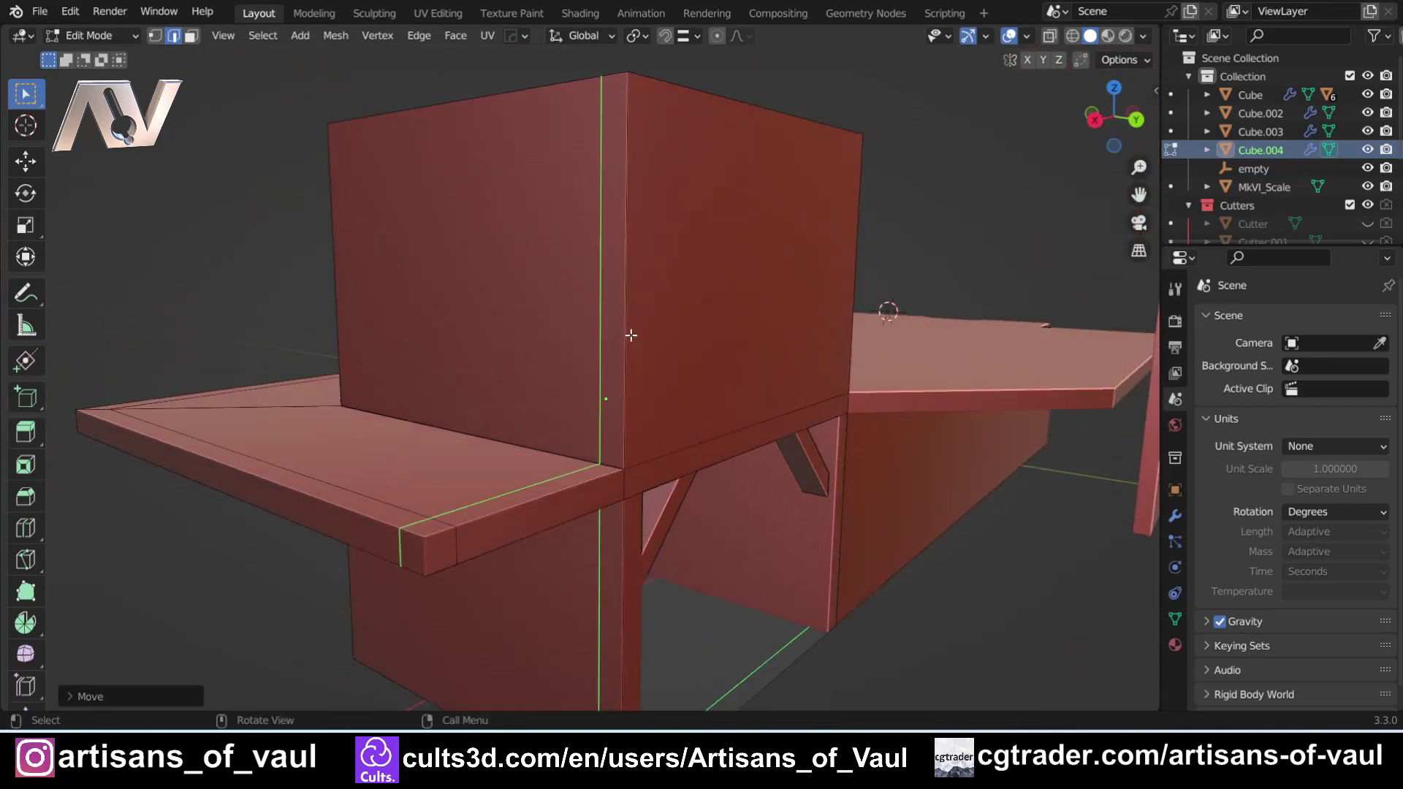
pyautogui.moveTo(459, 418); pyautogui.dragTo(480, 451, button='middle')
pyautogui.press('Tab')
pyautogui.click(595, 447)
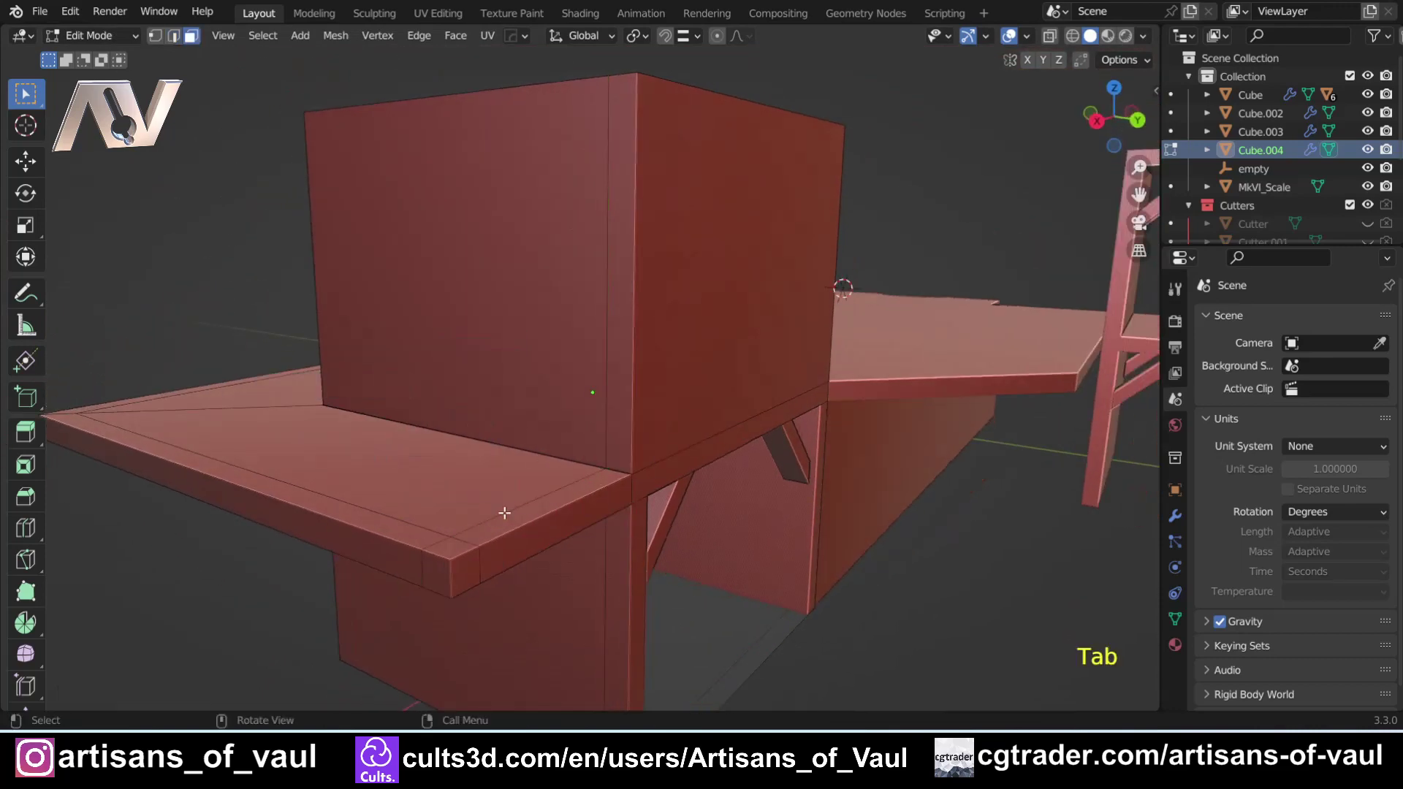
pyautogui.click(481, 537)
pyautogui.click(475, 543)
pyautogui.keyDown('shift'); pyautogui.click(487, 535); pyautogui.keyUp('shift')
pyautogui.keyDown('shift'); pyautogui.click(413, 534); pyautogui.keyUp('shift')
pyautogui.moveTo(247, 427); pyautogui.dragTo(596, 521, button='middle')
pyautogui.moveTo(142, 445); pyautogui.dragTo(373, 461, button='middle')
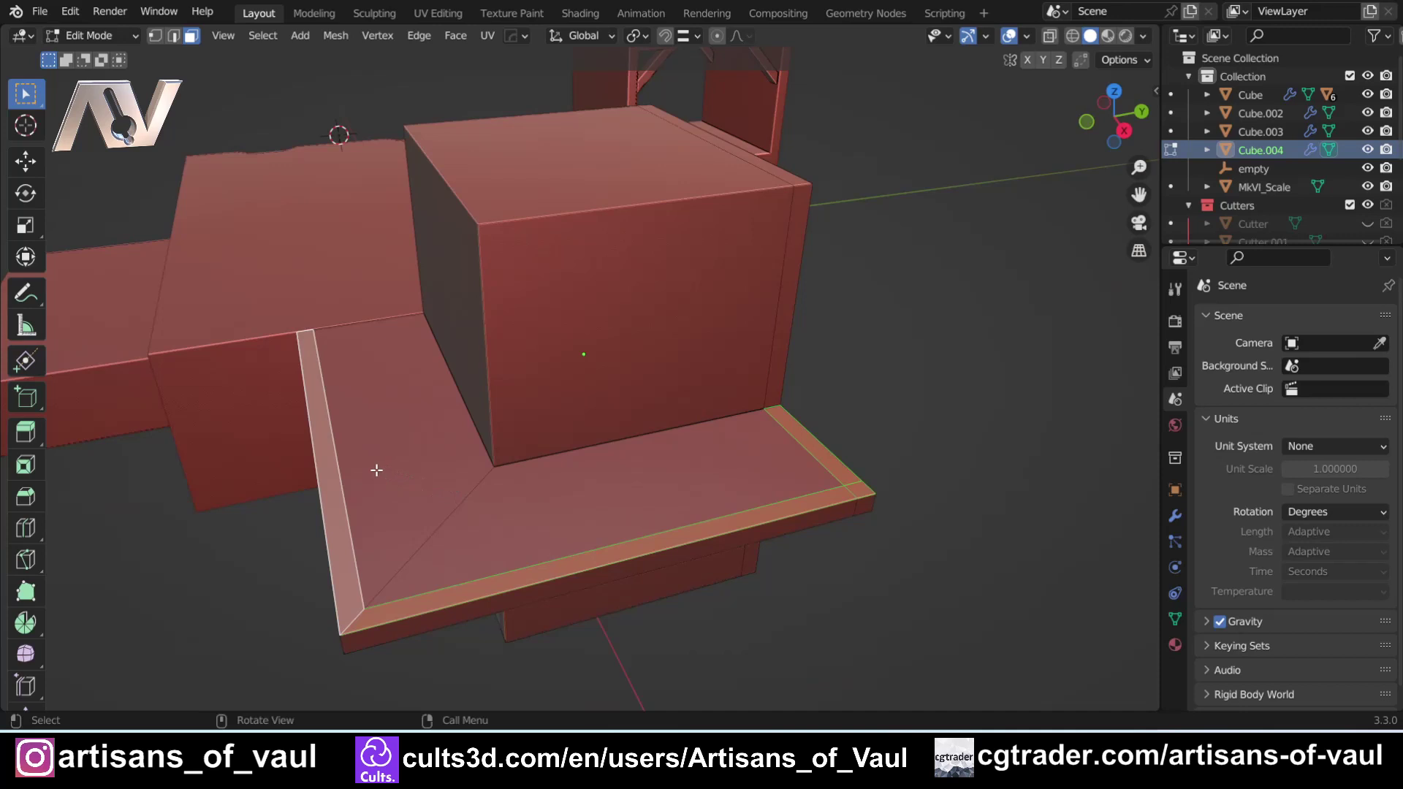
# Raise the selected border faces into a parapet wall with Extrude Manifold, setting the Z distance to 25
pyautogui.click(29, 436)
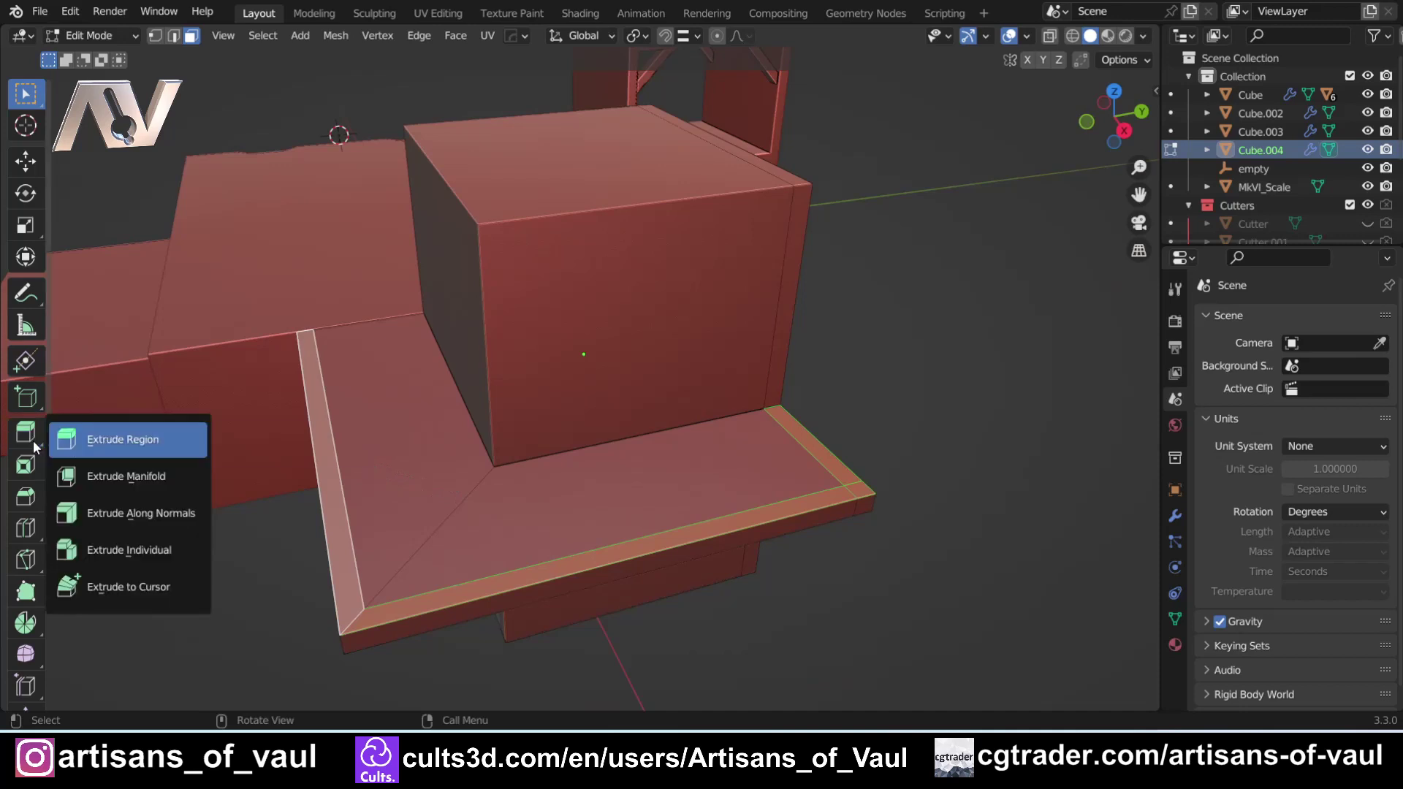
pyautogui.click(117, 476)
pyautogui.moveTo(757, 503); pyautogui.dragTo(621, 363, button='middle')
pyautogui.moveTo(622, 359); pyautogui.dragTo(627, 280)
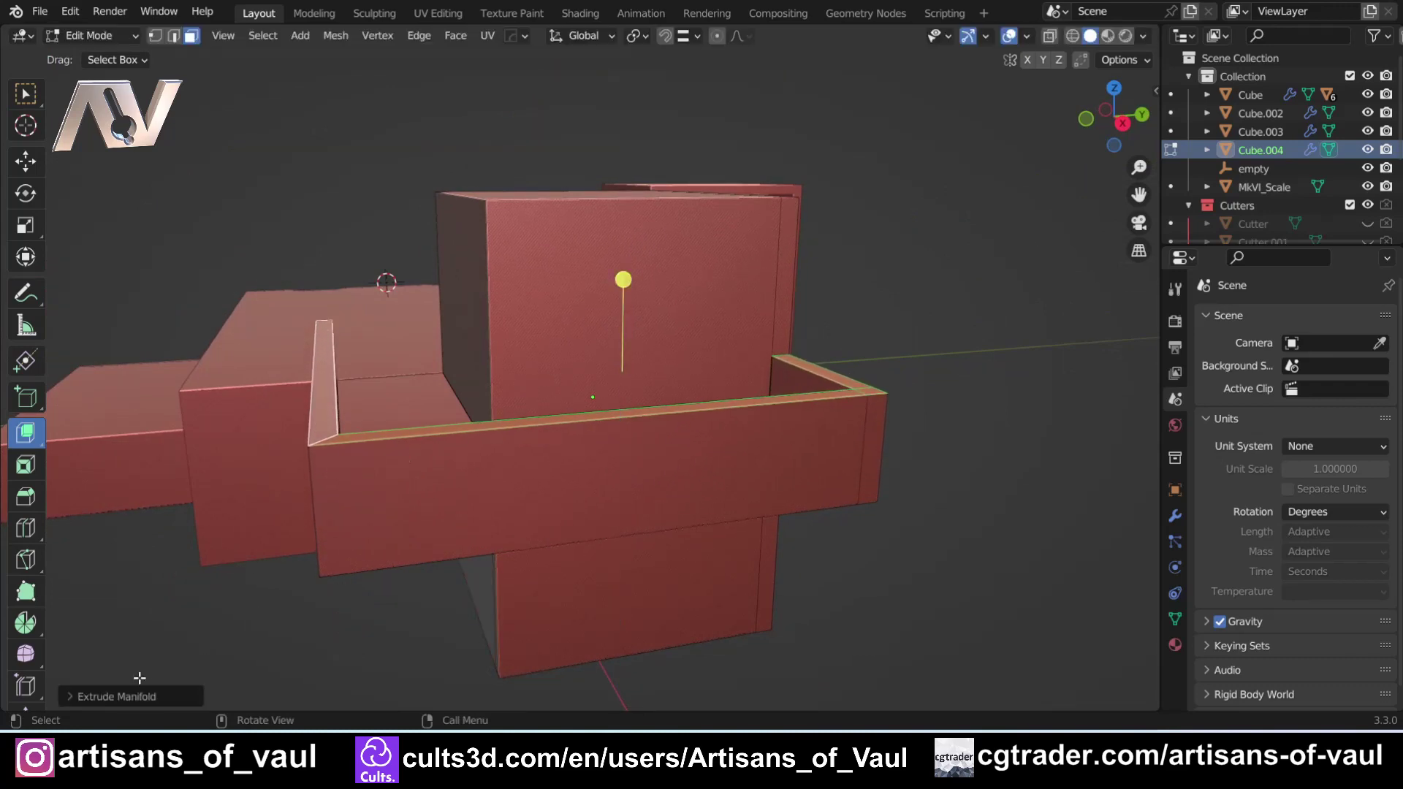
pyautogui.click(123, 698)
pyautogui.moveTo(409, 409)
pyautogui.mouseDown(button='middle')
pyautogui.moveTo(507, 375)
pyautogui.moveTo(650, 389)
pyautogui.moveTo(563, 470)
pyautogui.moveTo(479, 407)
pyautogui.moveTo(501, 417)
pyautogui.moveTo(425, 422)
pyautogui.mouseUp(button='middle')
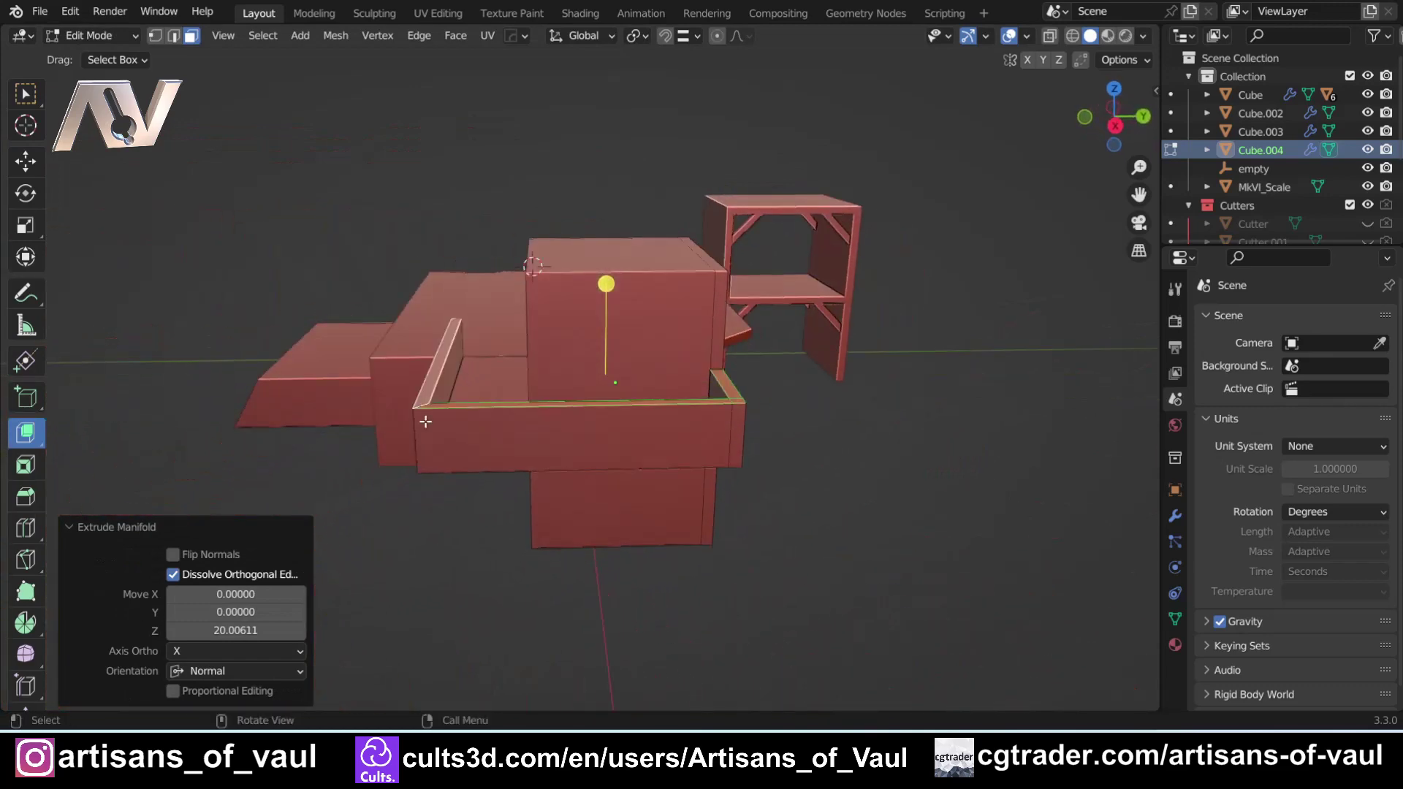
pyautogui.write('25')
pyautogui.press('Return')
# Examine the raised parapet from several sides, especially where its ends meet the tower and the main building
pyautogui.moveTo(511, 438); pyautogui.dragTo(577, 415, button='middle')
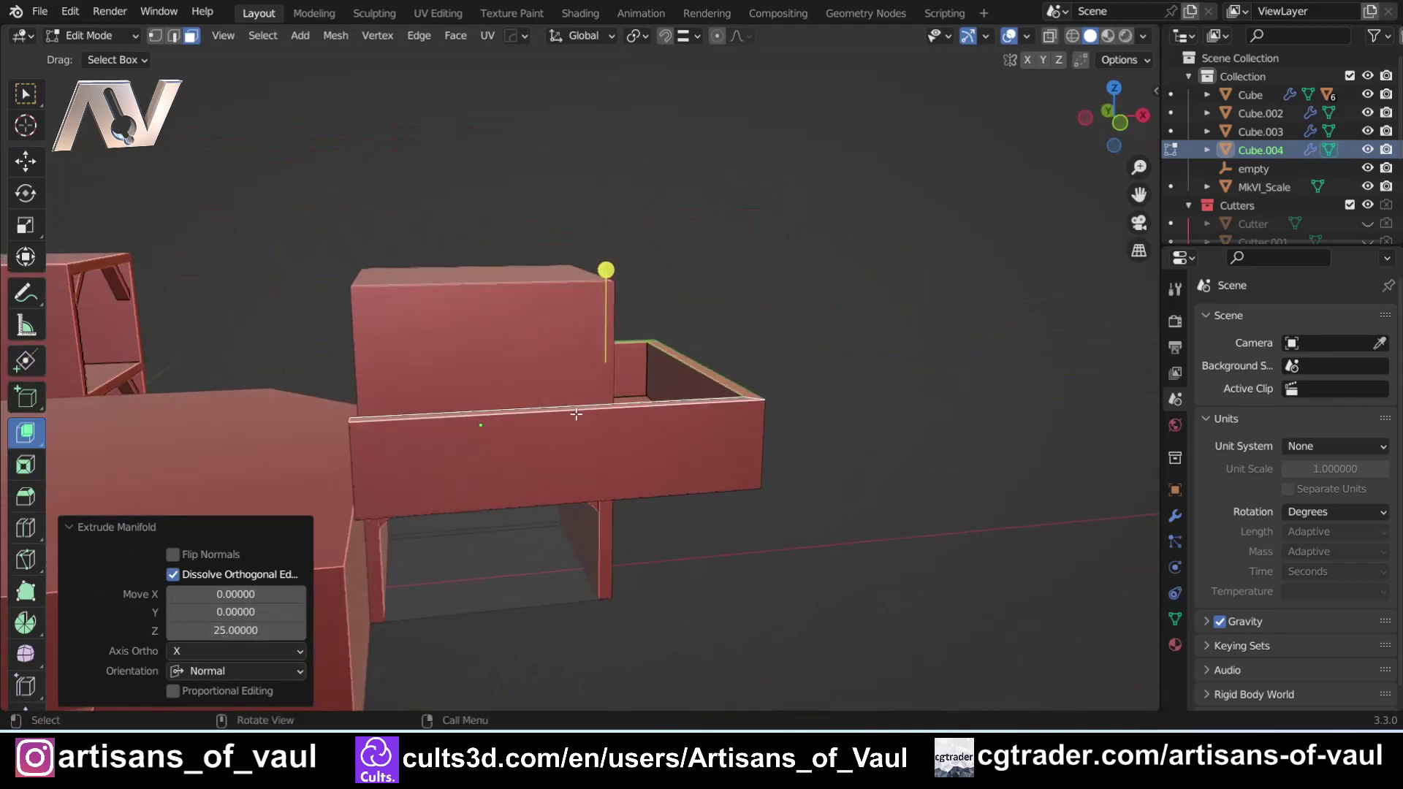
pyautogui.moveTo(728, 392); pyautogui.dragTo(542, 448, button='middle')
pyautogui.scroll(3, 542, 448)
pyautogui.press('Tab')
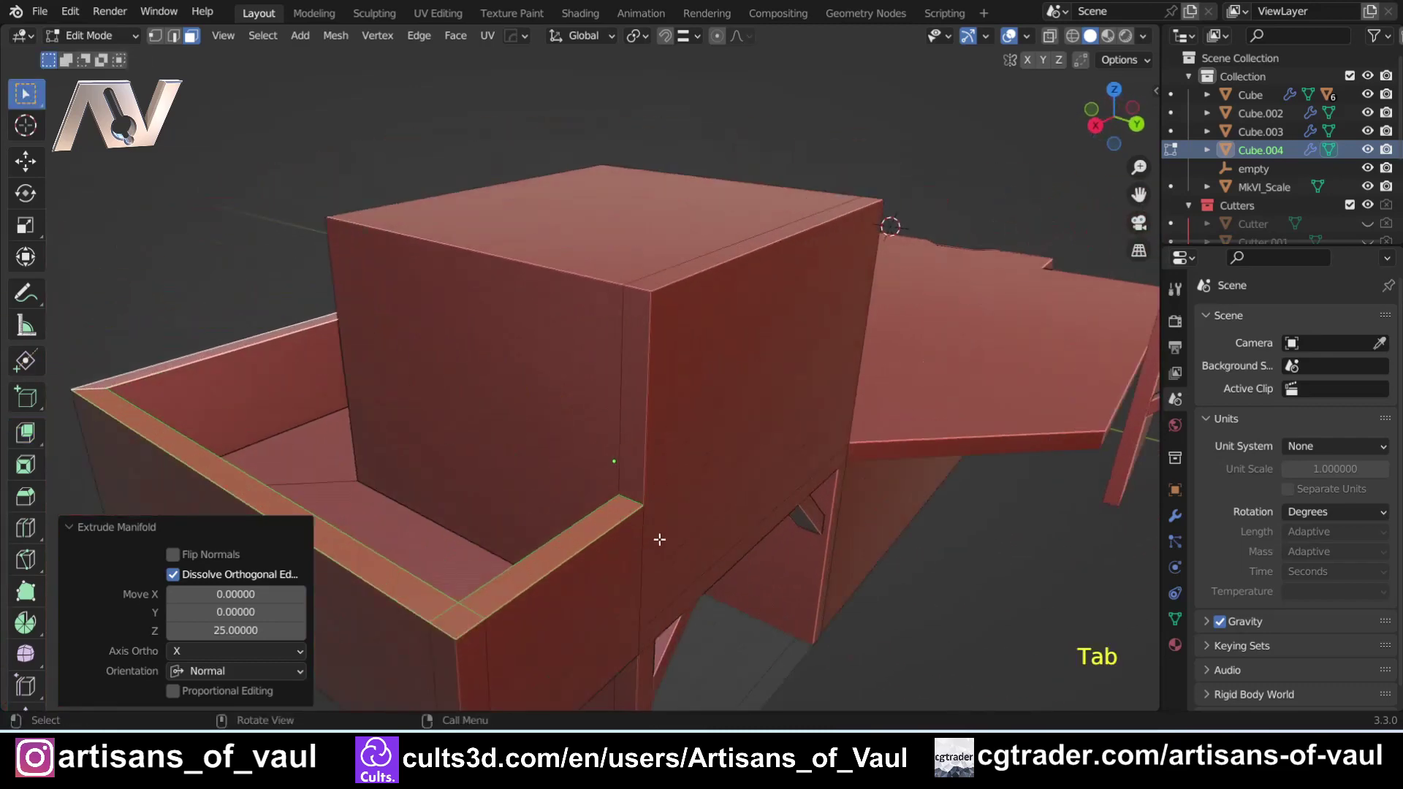
pyautogui.scroll(2, 659, 539)
pyautogui.moveTo(699, 551); pyautogui.dragTo(665, 445, button='middle')
pyautogui.scroll(2, 476, 417)
pyautogui.keyDown('shift'); pyautogui.moveTo(291, 326); pyautogui.dragTo(616, 523, button='middle'); pyautogui.keyUp('shift')
pyautogui.scroll(2, 616, 524)
pyautogui.moveTo(566, 563); pyautogui.dragTo(676, 545, button='middle')
pyautogui.keyDown('shift'); pyautogui.moveTo(676, 545); pyautogui.dragTo(831, 439, button='middle'); pyautogui.keyUp('shift')
pyautogui.keyDown('shift'); pyautogui.moveTo(661, 450); pyautogui.dragTo(407, 401, button='middle'); pyautogui.keyUp('shift')
pyautogui.scroll(-10, 410, 372)
pyautogui.scroll(5, 407, 400)
pyautogui.moveTo(407, 400); pyautogui.dragTo(431, 450, button='middle')
pyautogui.scroll(5, 512, 409)
# Run the MACHIN3 Clean Up on the tower and ledge mesh in vertex mode, and return to Object Mode
pyautogui.press('Tab')
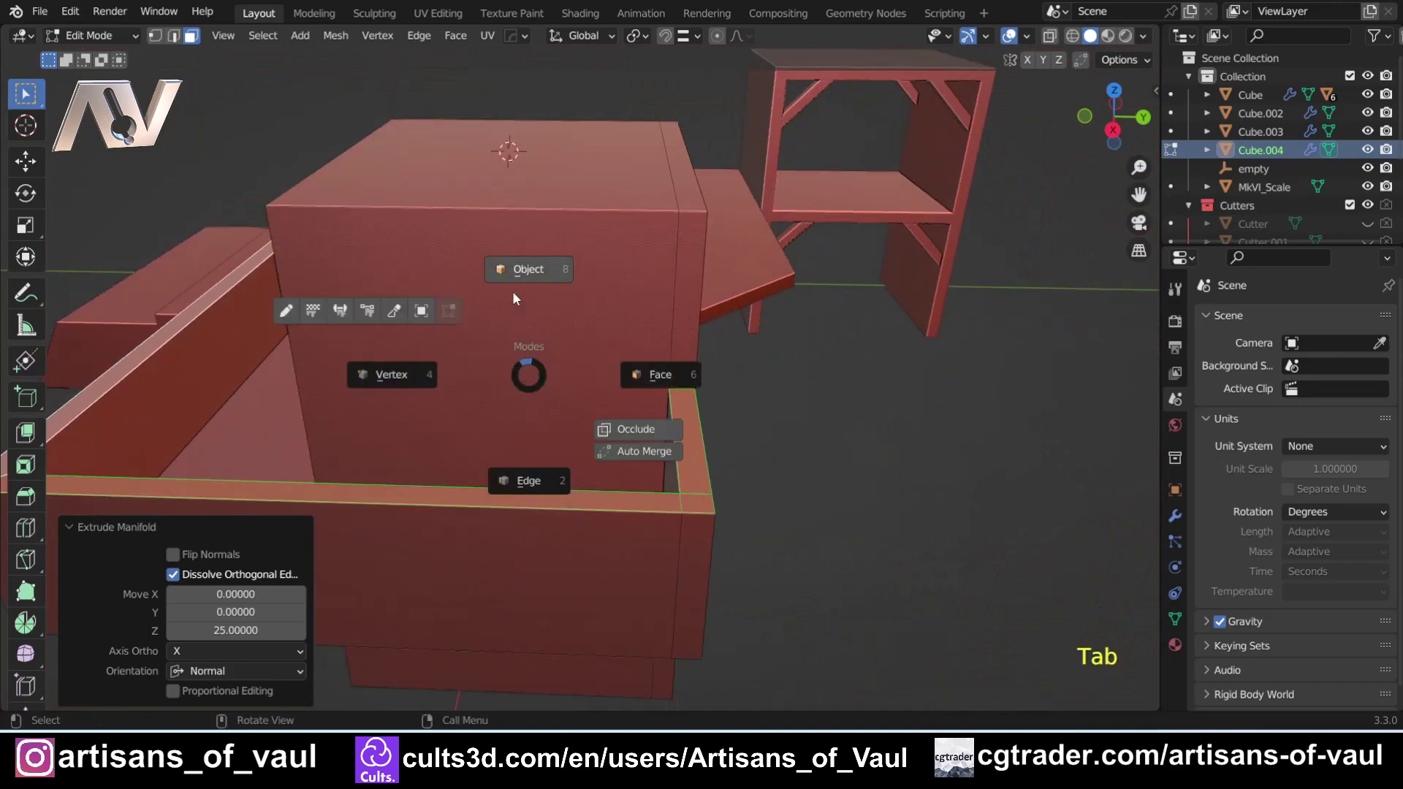
pyautogui.click(512, 291)
pyautogui.moveTo(460, 353); pyautogui.dragTo(598, 373, button='middle')
pyautogui.press('Tab')
pyautogui.click(458, 367)
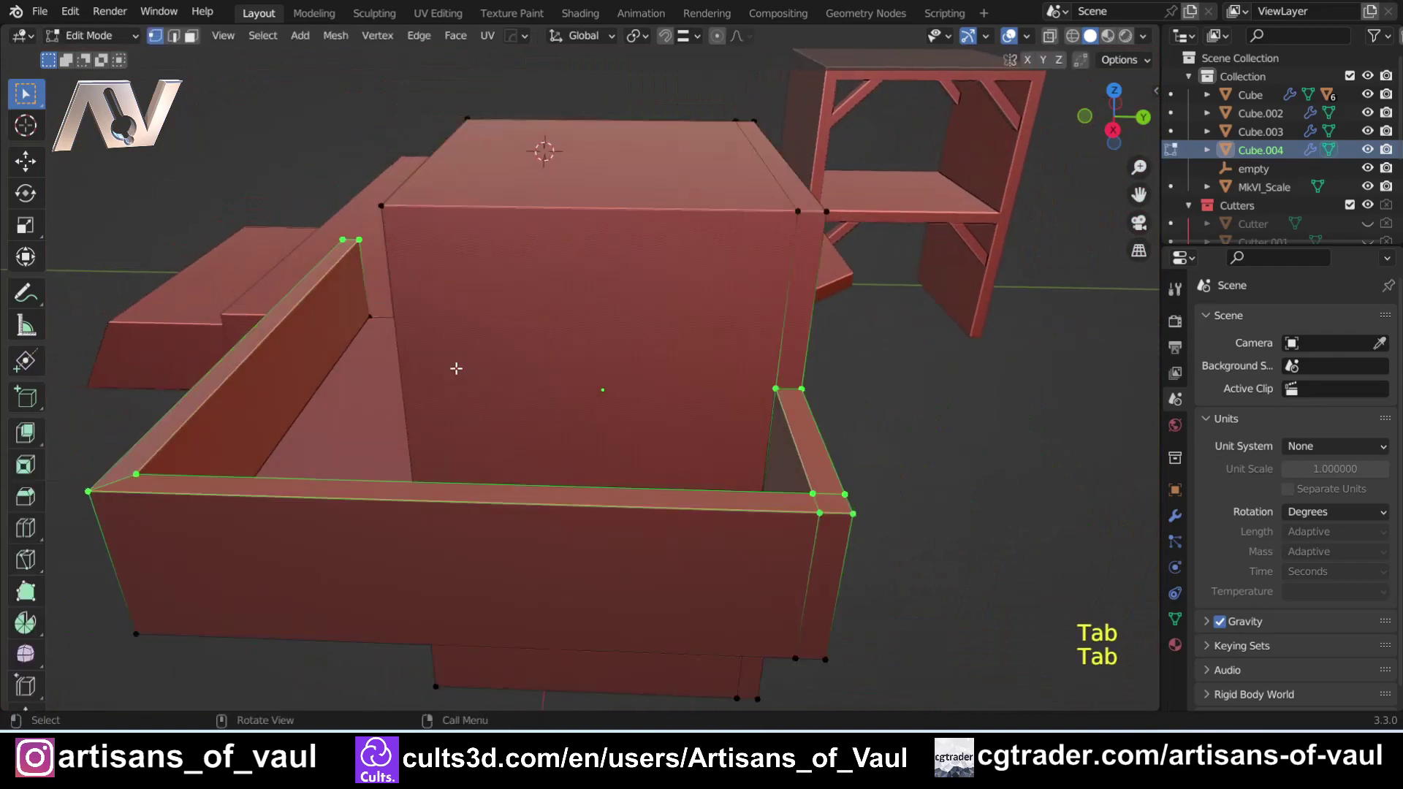
pyautogui.press('a')
pyautogui.press('3')
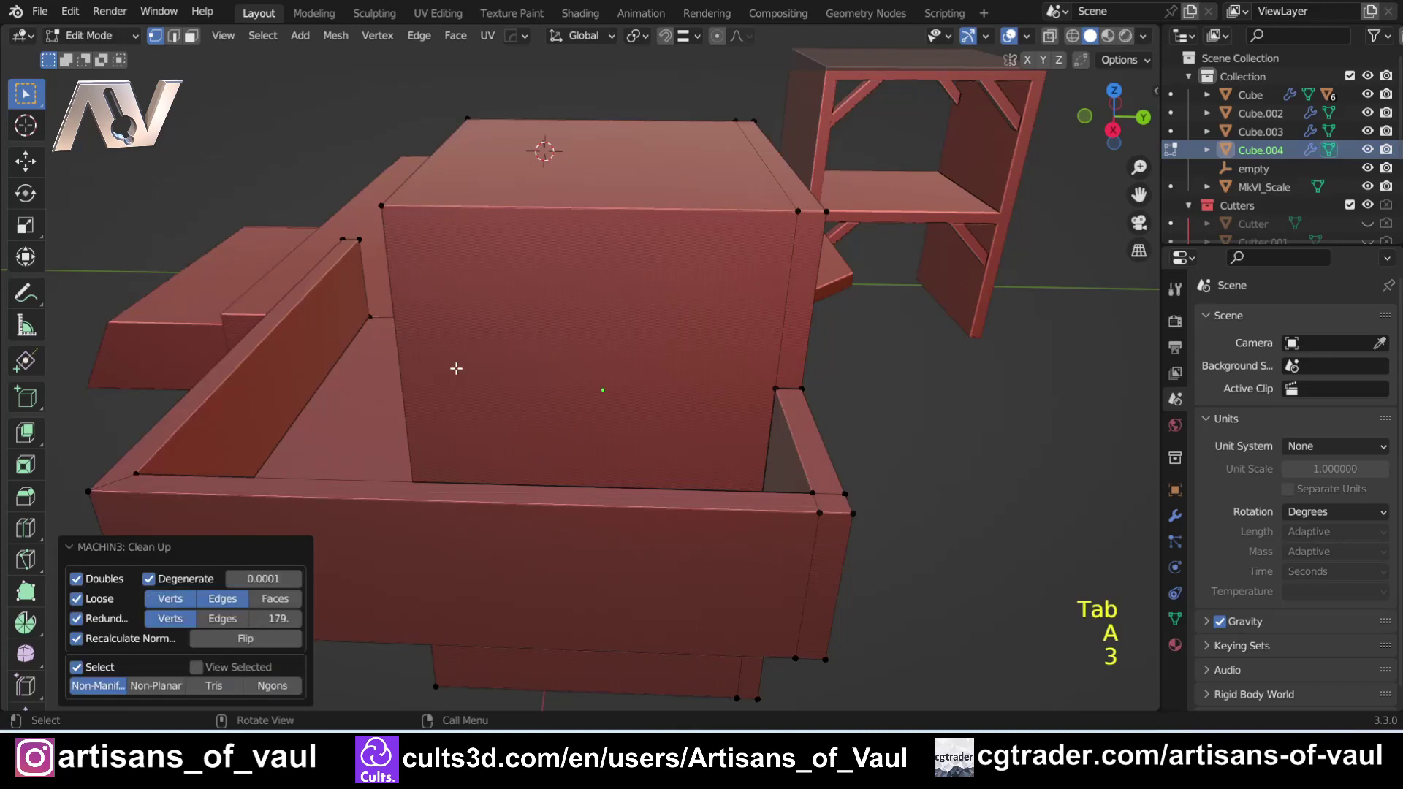
pyautogui.moveTo(454, 367); pyautogui.dragTo(345, 396, button='middle')
pyautogui.scroll(-1, 345, 395)
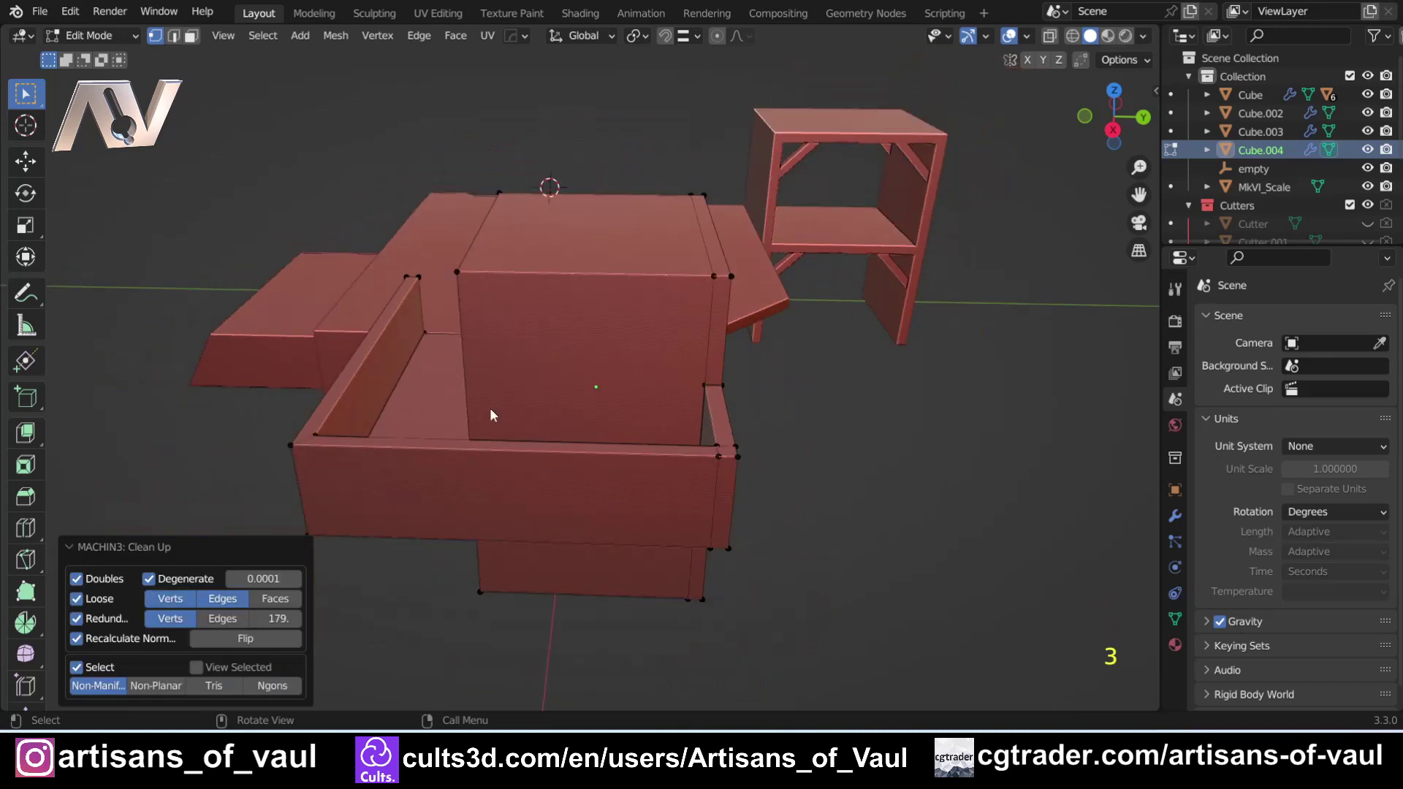
pyautogui.press('Tab')
pyautogui.click(491, 313)
# Deselect the tower and review the walled ledge together with the whole building layout and the scale miniature
pyautogui.moveTo(366, 356); pyautogui.dragTo(611, 335, button='middle')
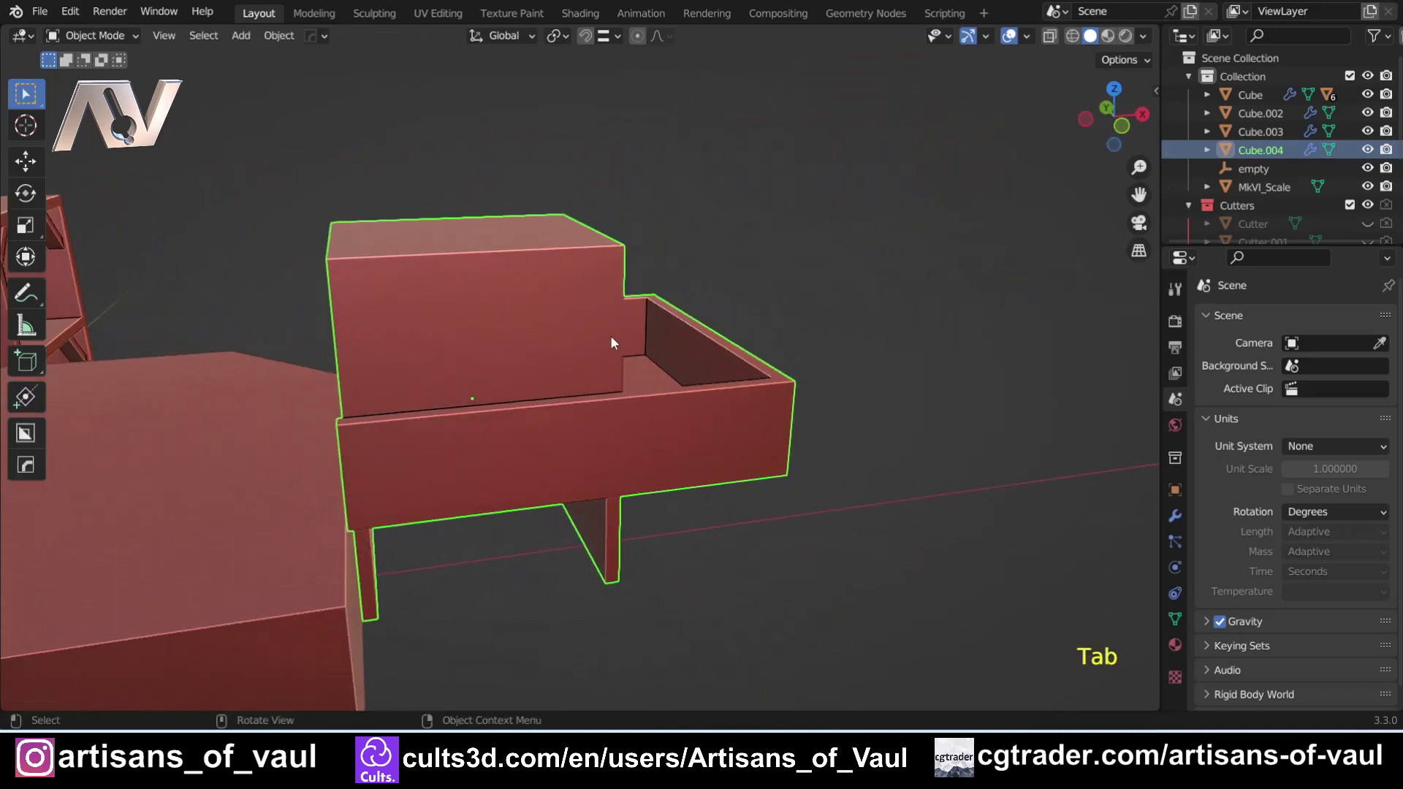
pyautogui.scroll(-2, 611, 336)
pyautogui.moveTo(423, 326); pyautogui.dragTo(687, 394, button='middle')
pyautogui.click(757, 407)
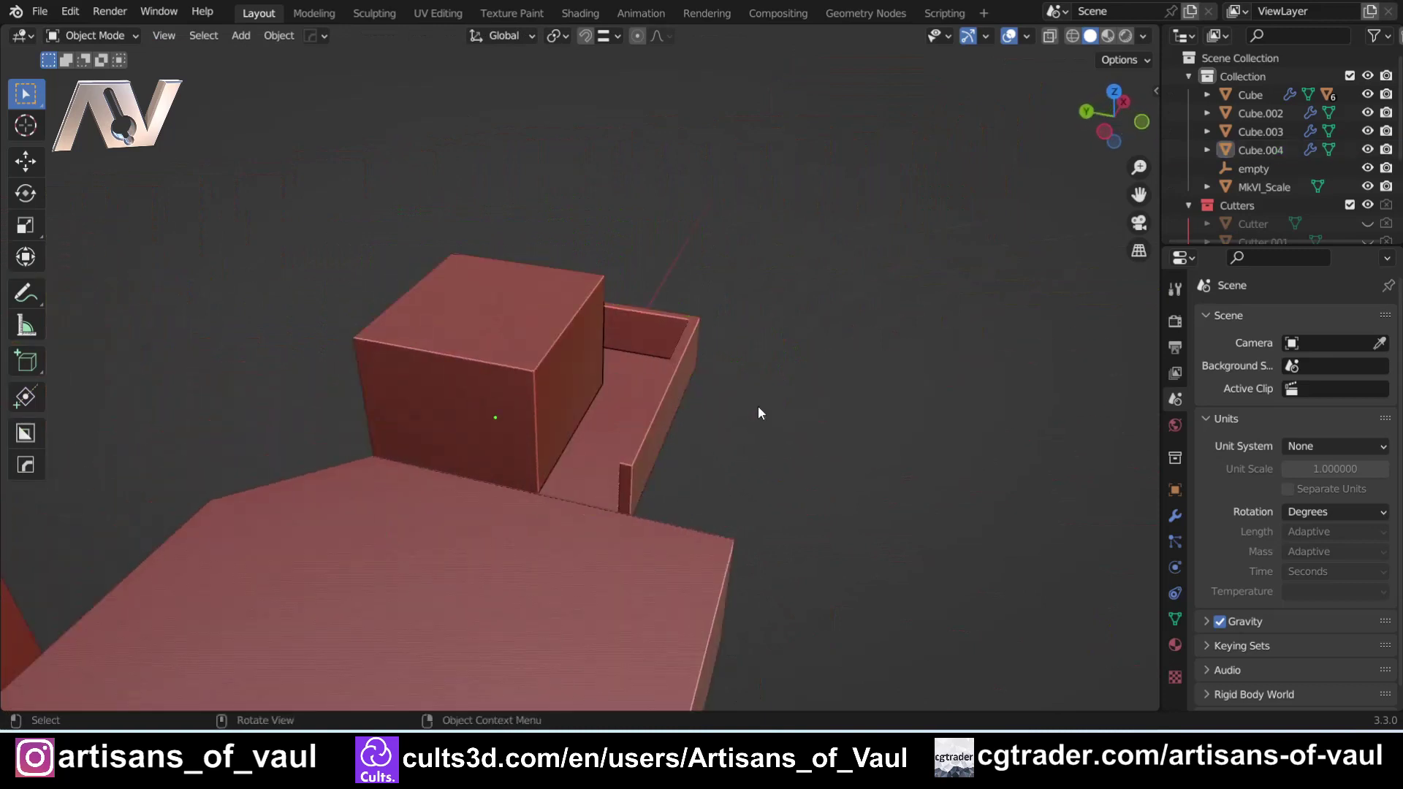
pyautogui.scroll(-4, 757, 406)
pyautogui.keyDown('shift'); pyautogui.moveTo(439, 485); pyautogui.dragTo(561, 393, button='middle'); pyautogui.keyUp('shift')
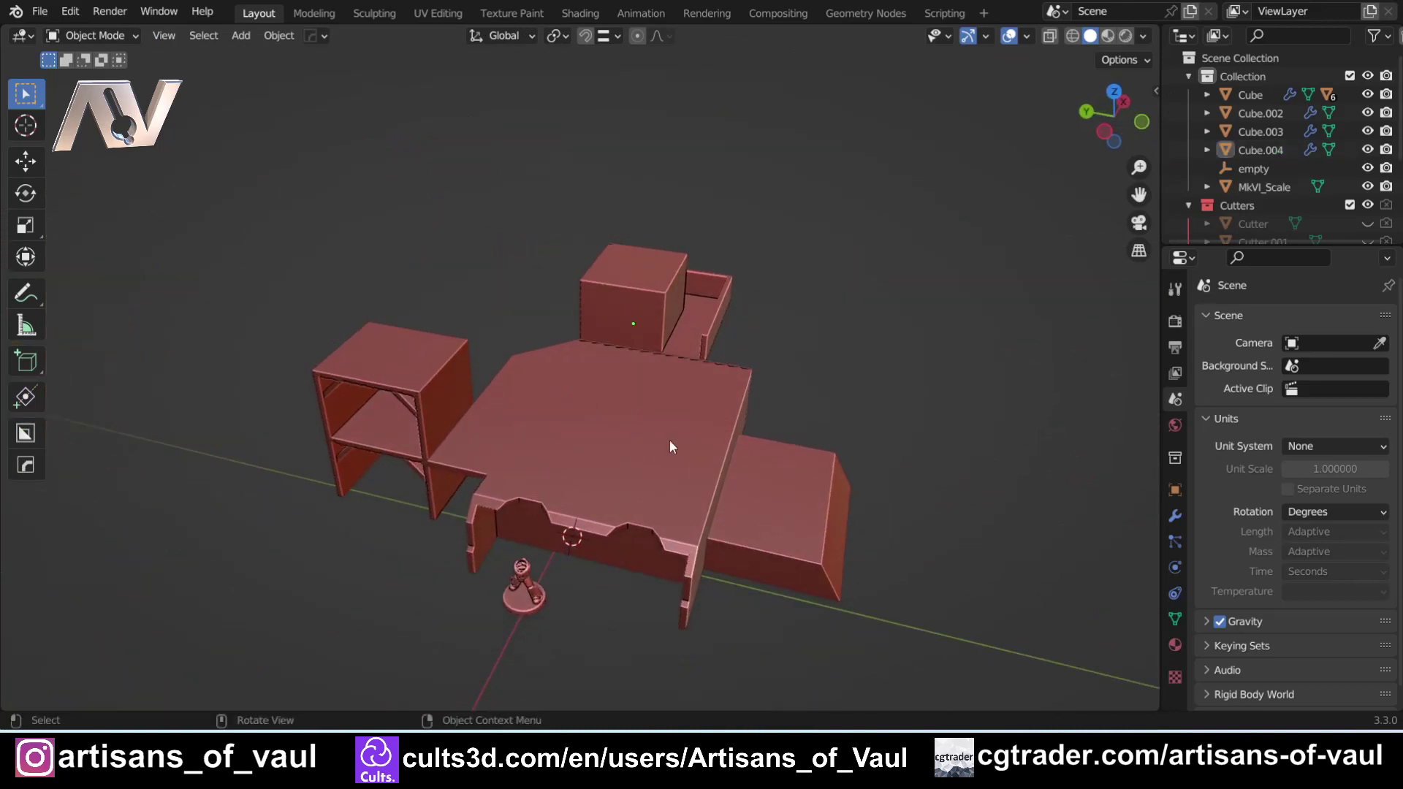
pyautogui.keyDown('shift'); pyautogui.moveTo(741, 481); pyautogui.dragTo(666, 422, button='middle'); pyautogui.keyUp('shift')
pyautogui.moveTo(666, 423); pyautogui.dragTo(612, 412, button='middle')
pyautogui.scroll(3, 613, 412)
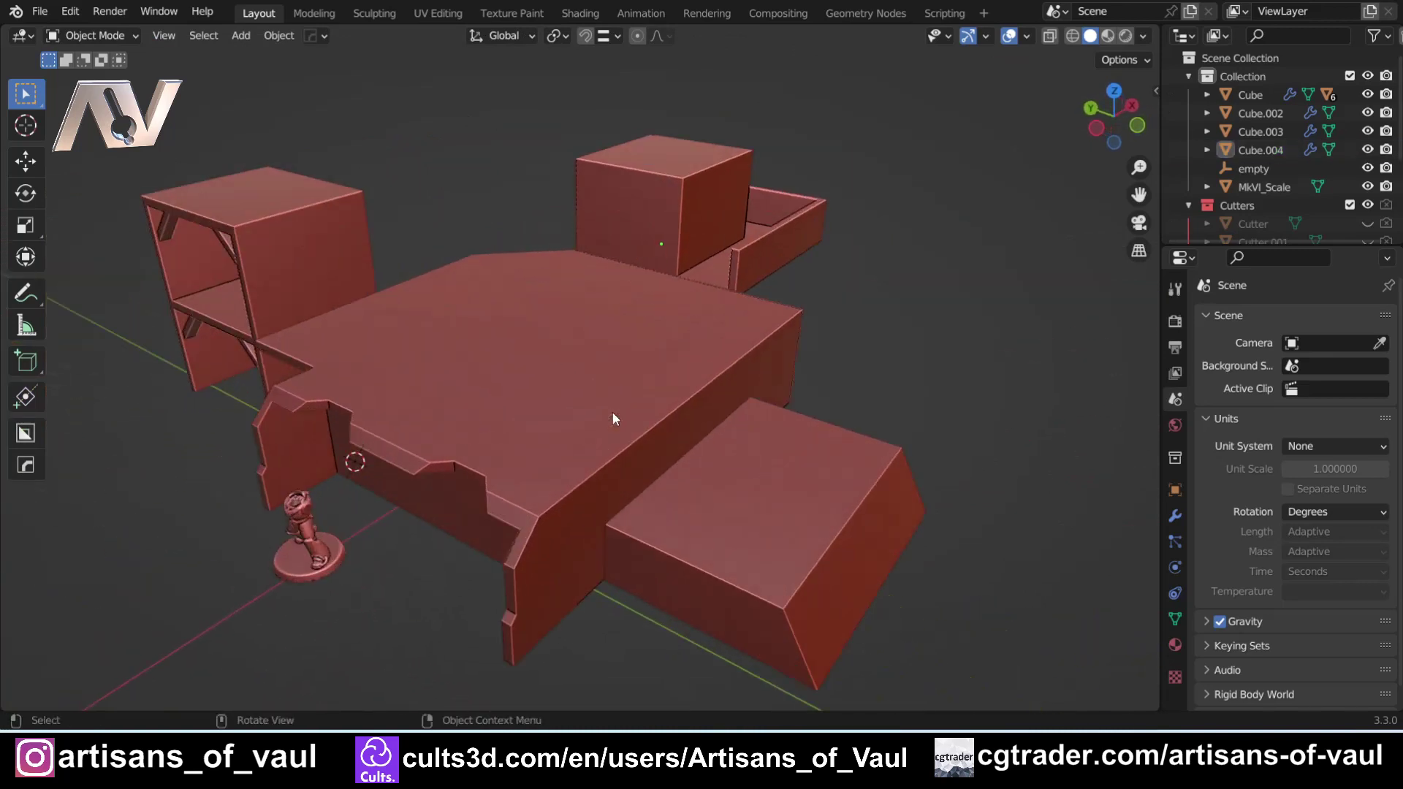